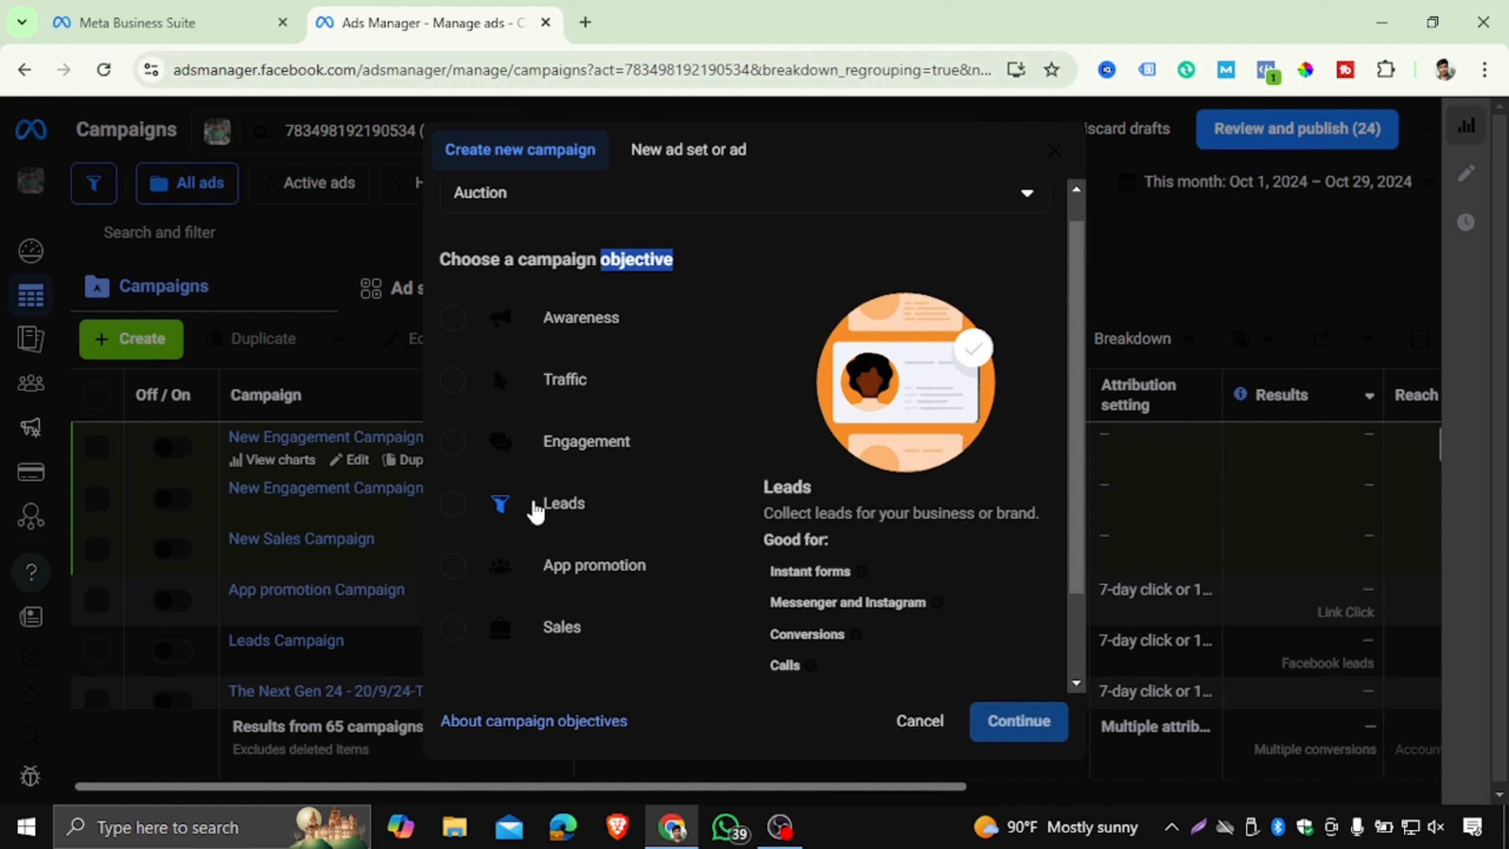
- Choose Sales as the campaign objective and review its Conversions and Catalog sales uses
left_click(456, 630)
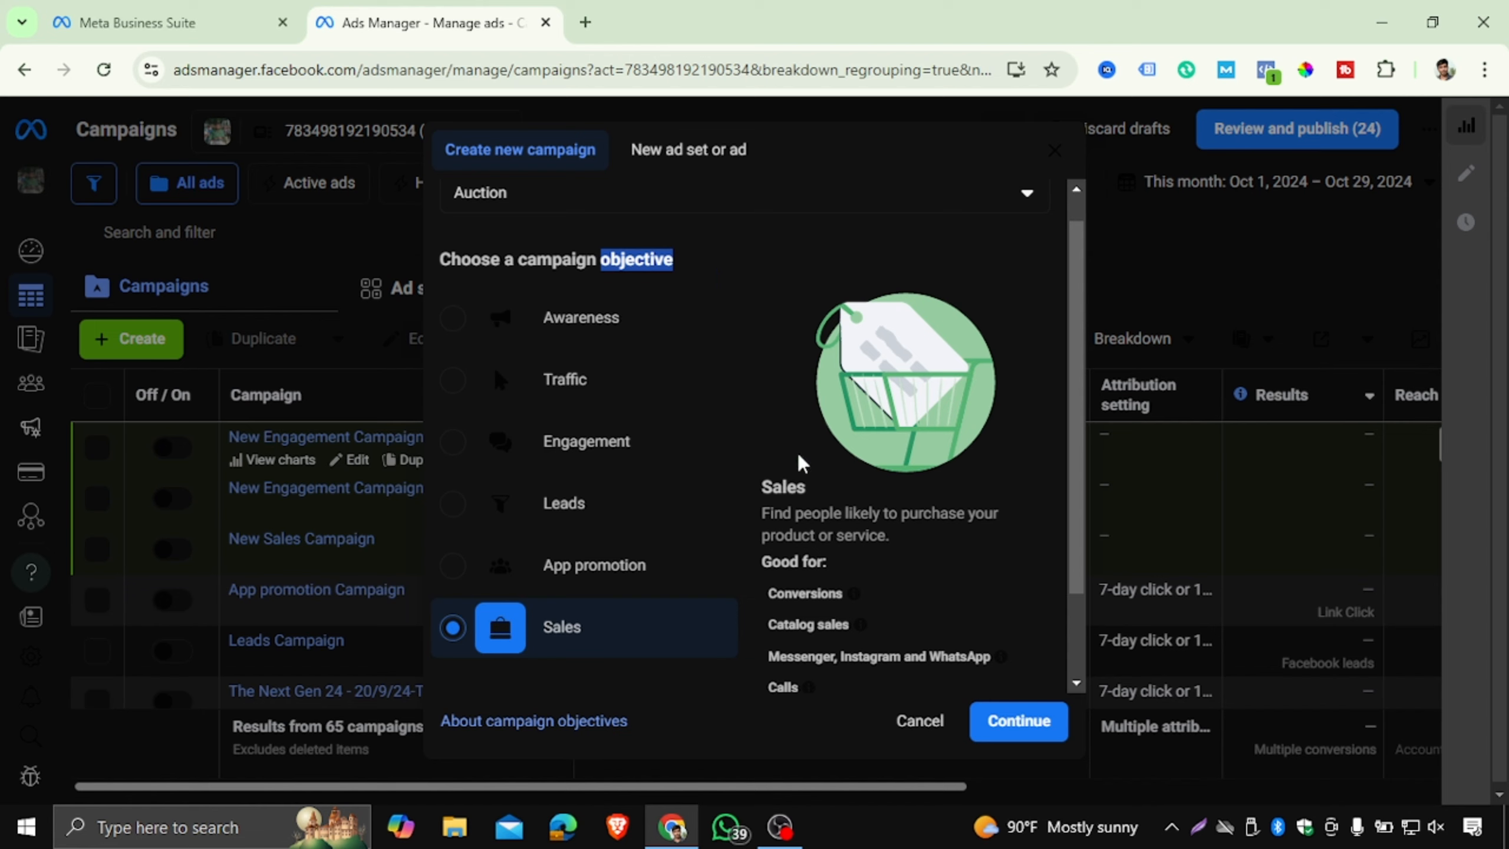
left_click_drag(764, 594, 842, 597)
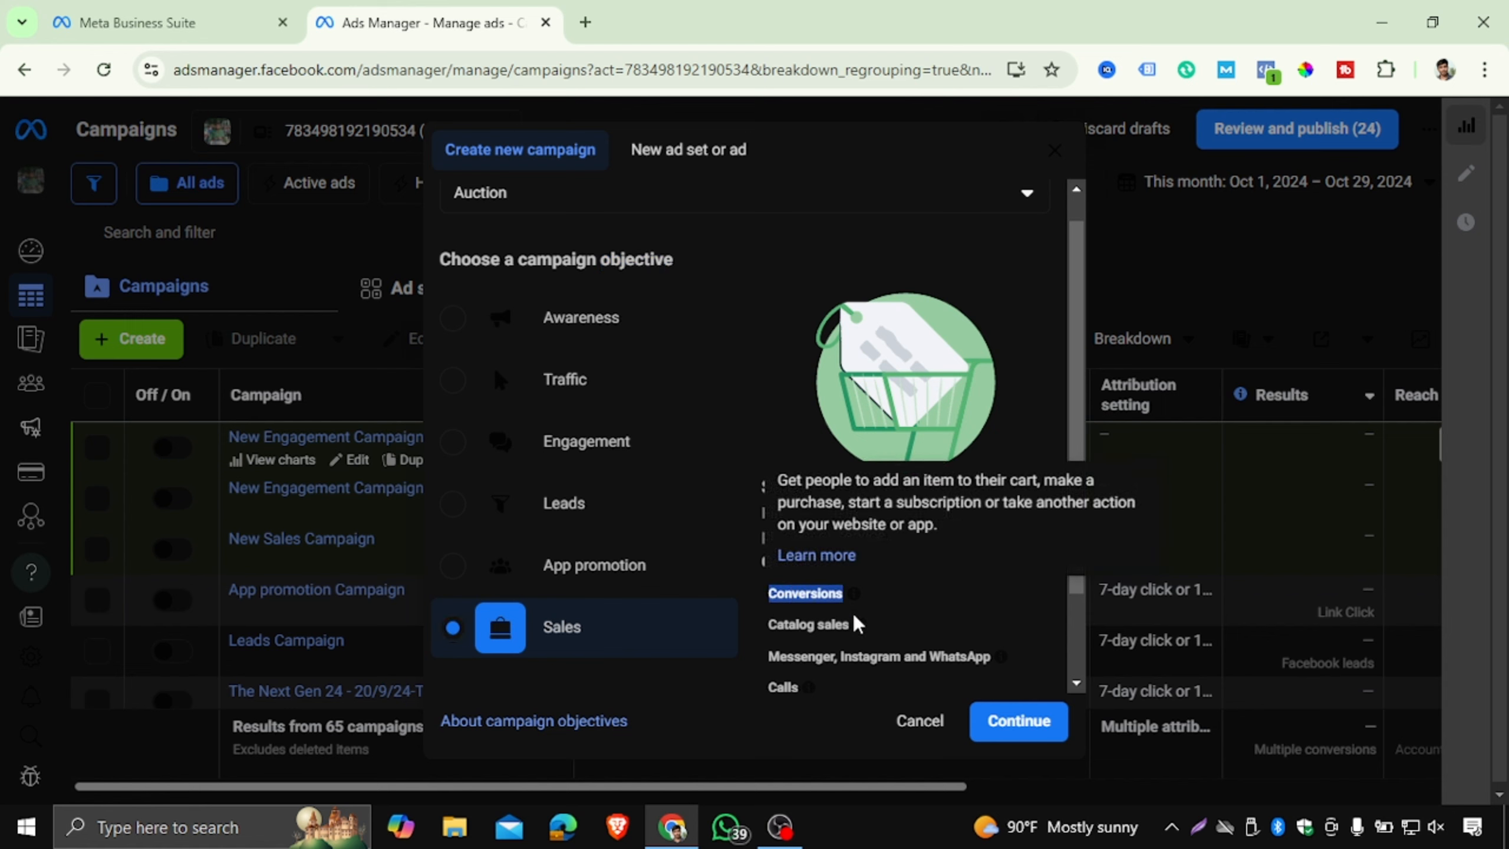
left_click_drag(764, 623, 851, 627)
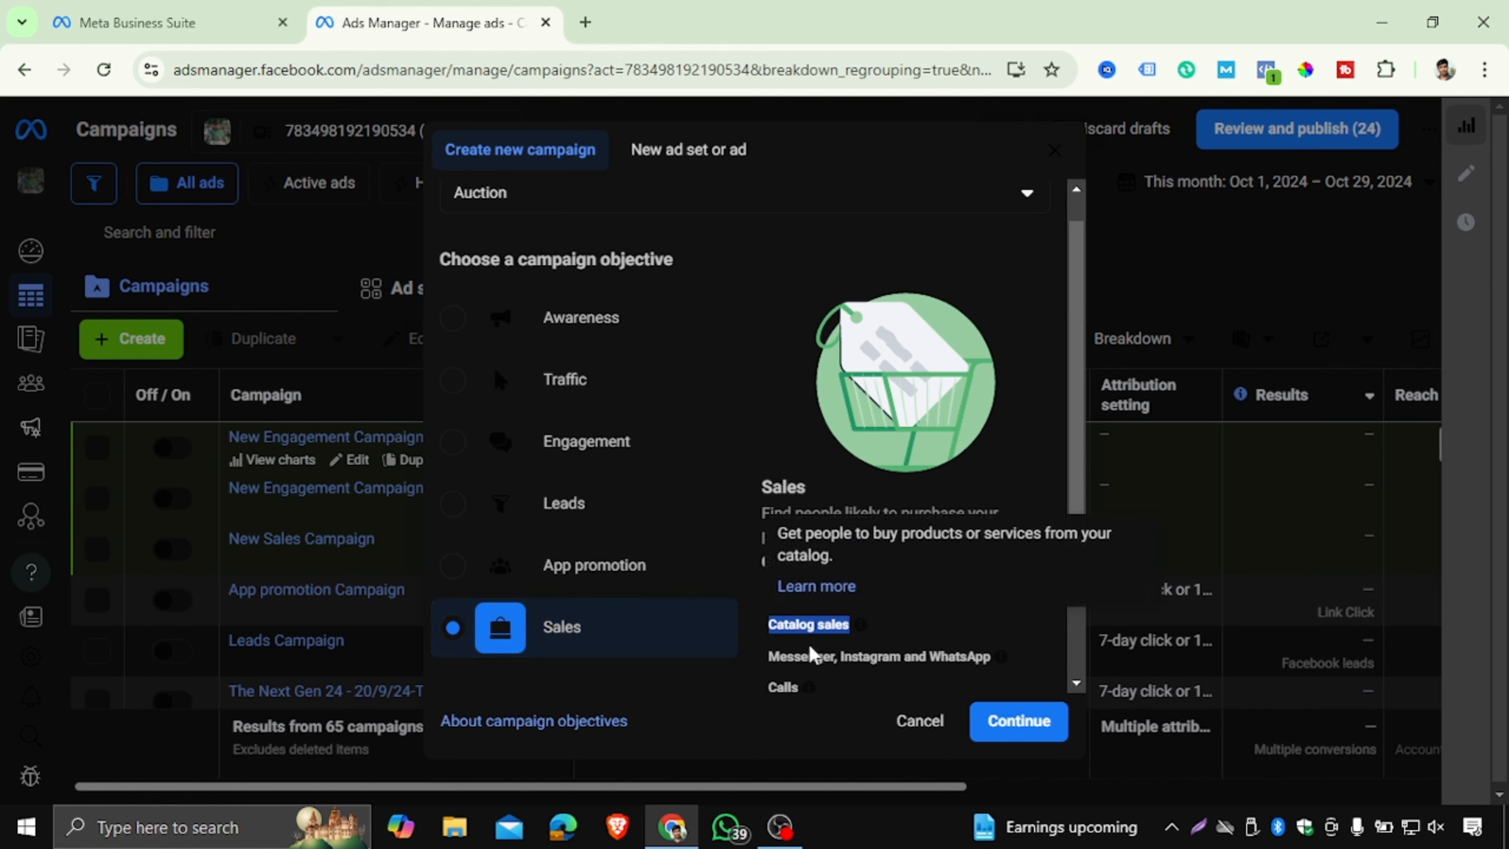
mouse_move(828, 653)
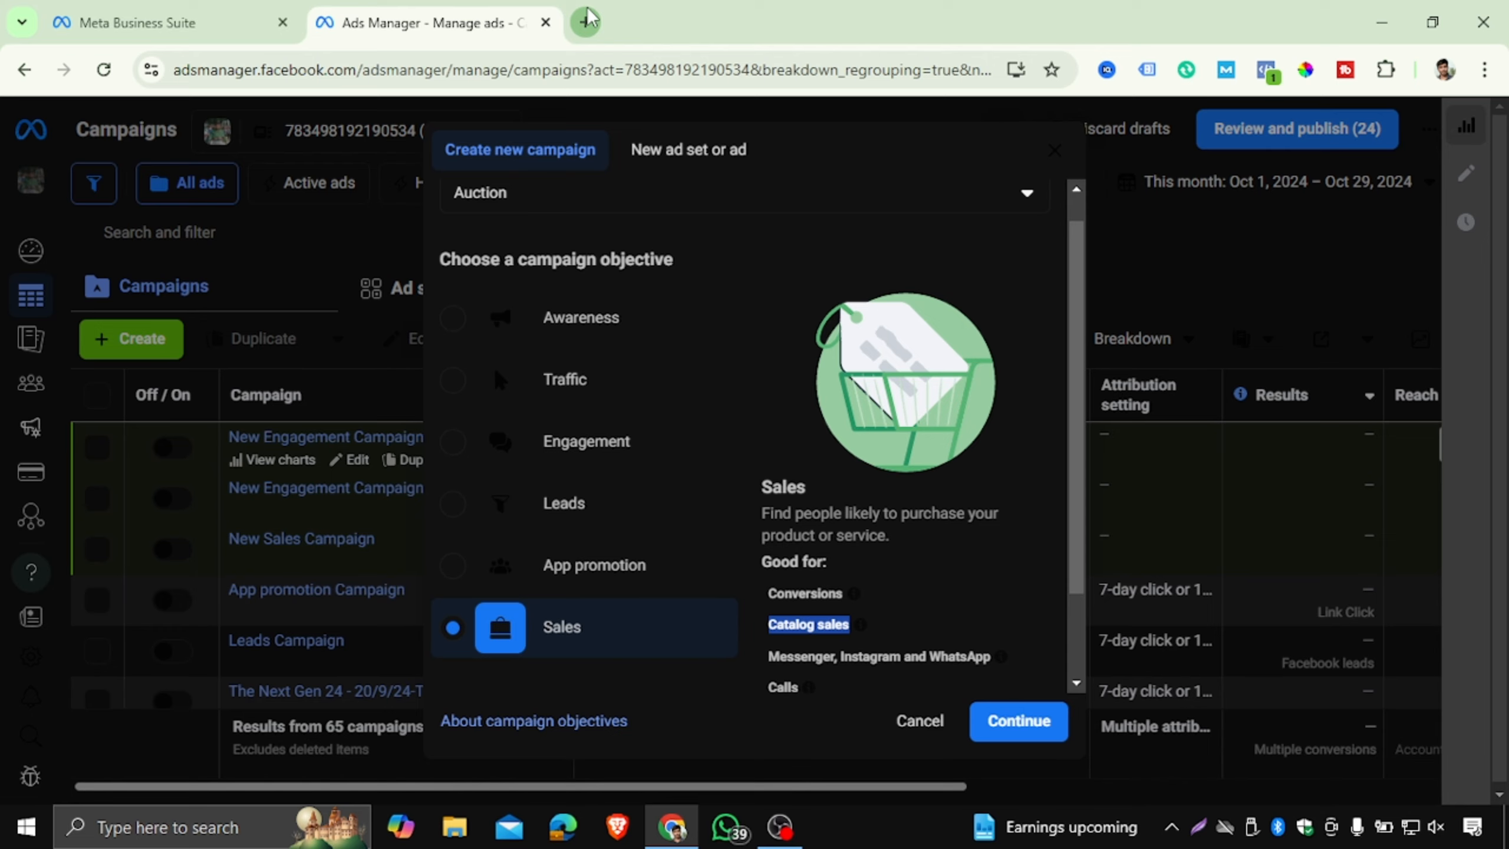
- Search Google for "ac repair service in usa" in a new browser tab
left_click(585, 21)
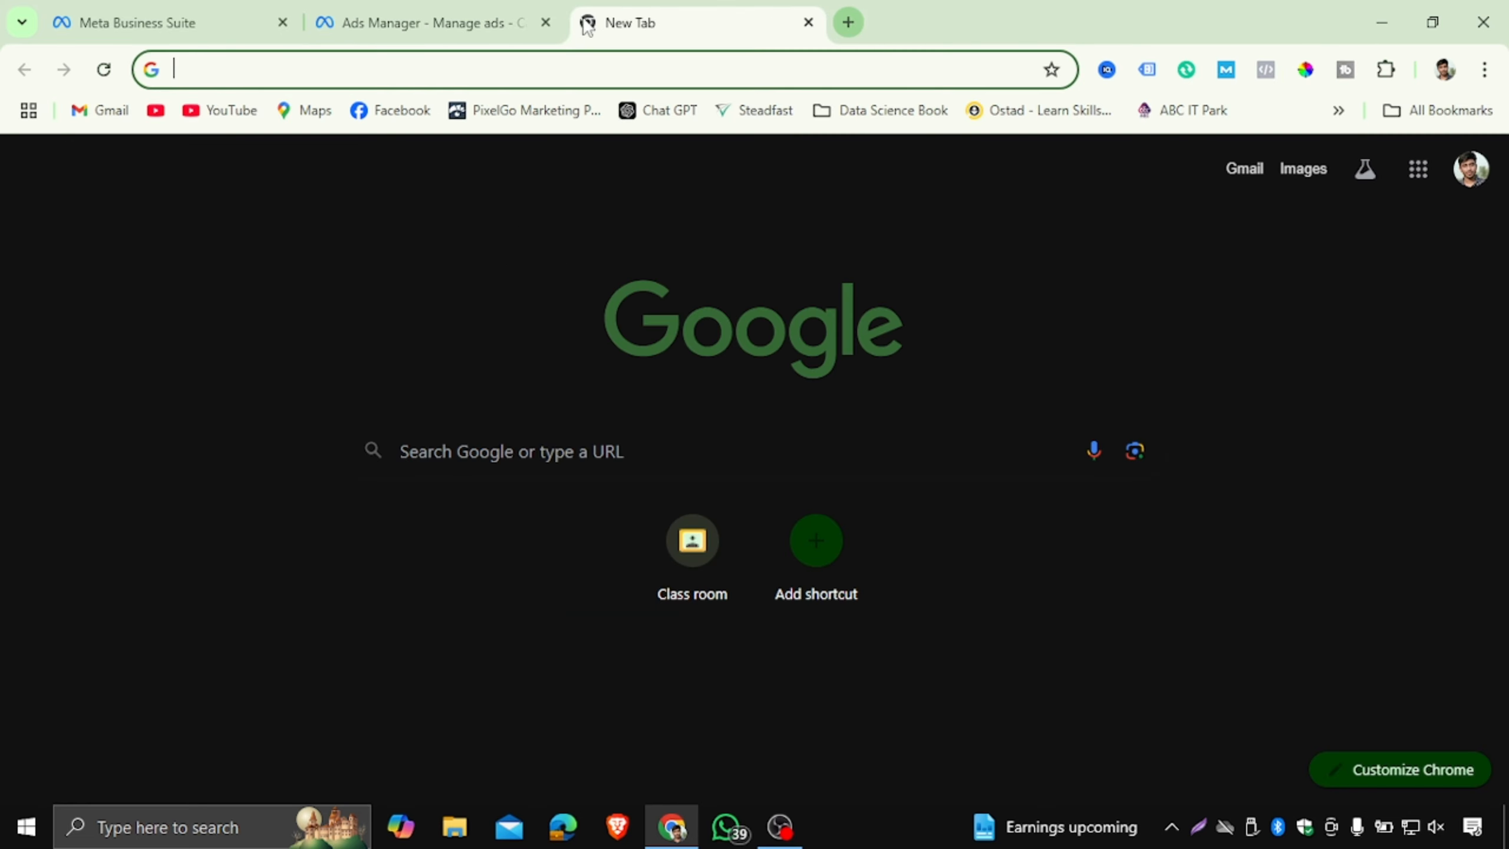
left_click(518, 63)
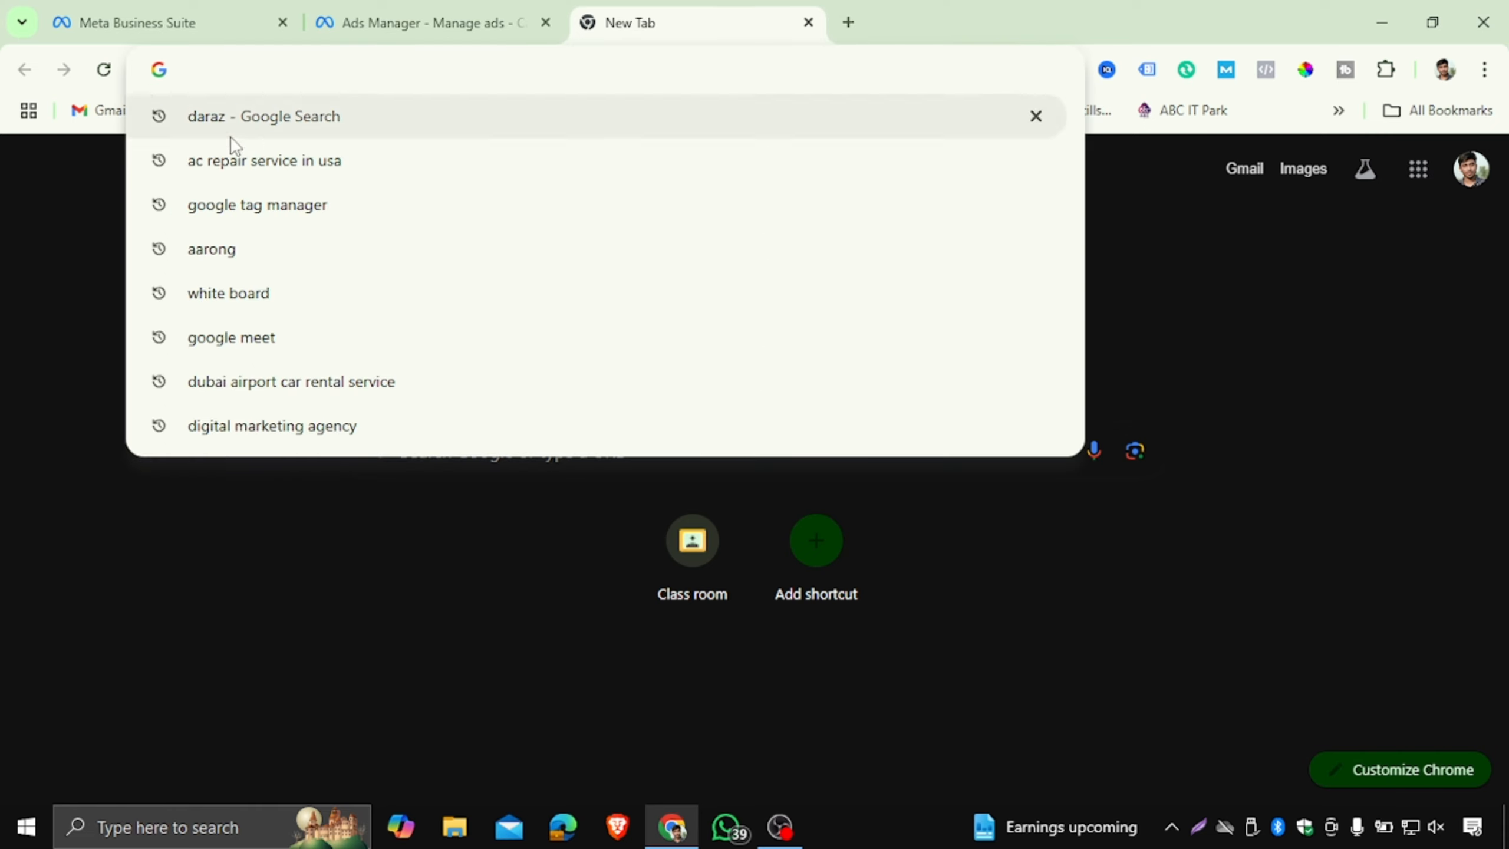
left_click(36, 227)
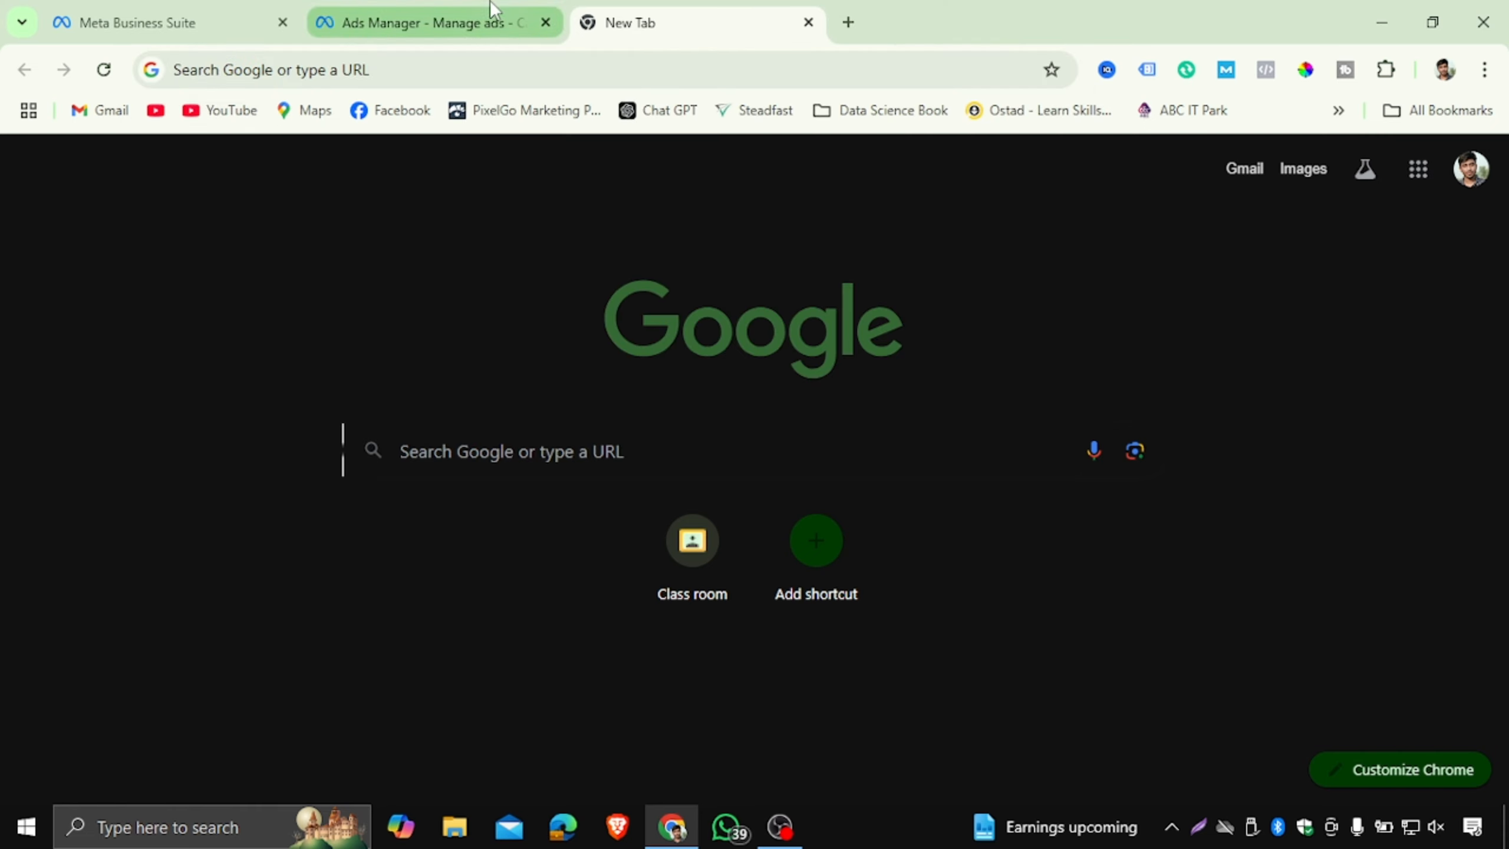
mouse_move(461, 6)
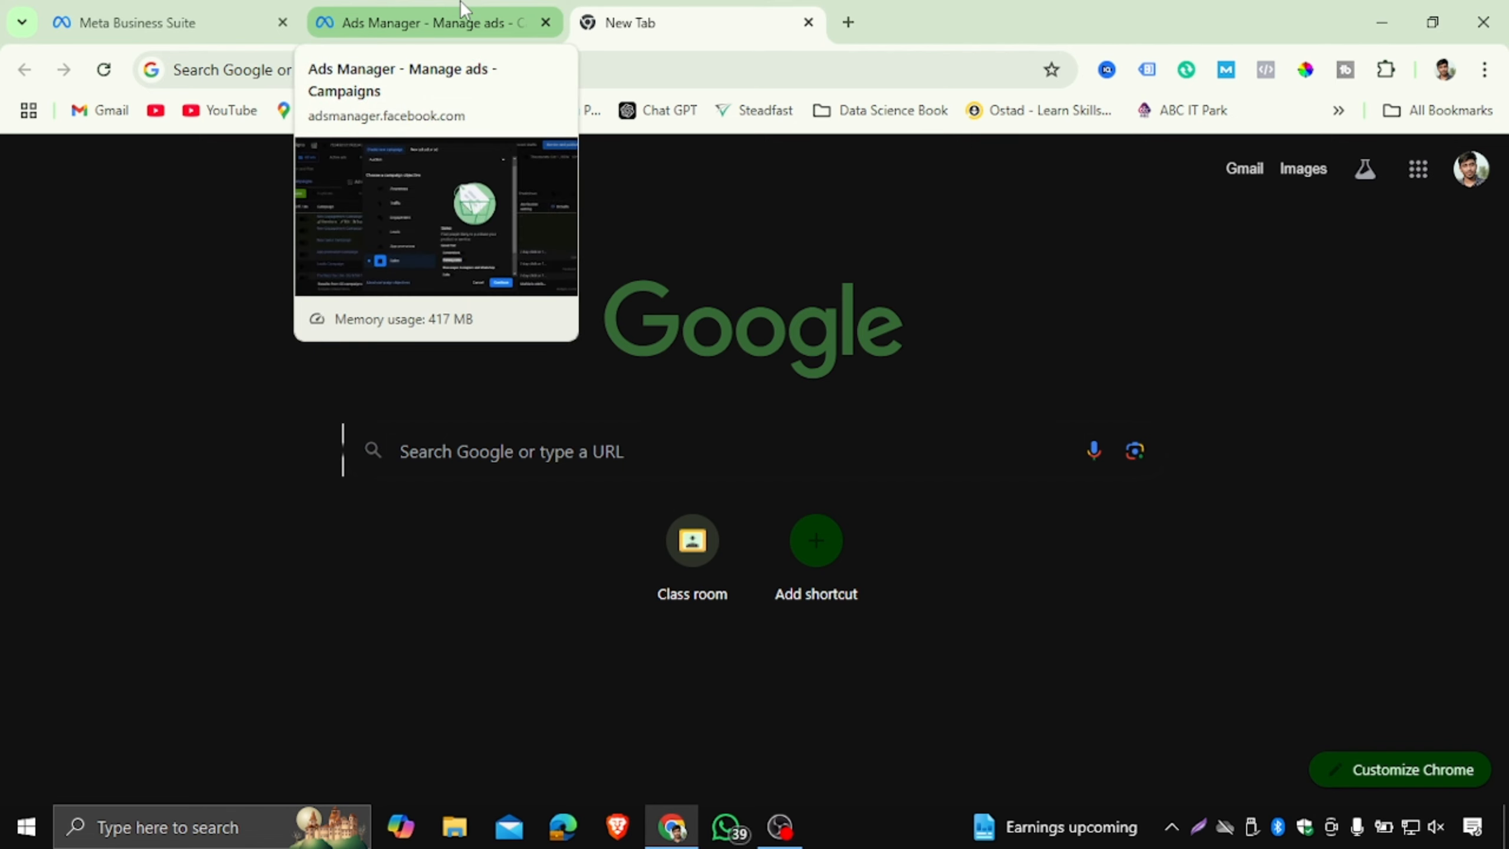
left_click(461, 9)
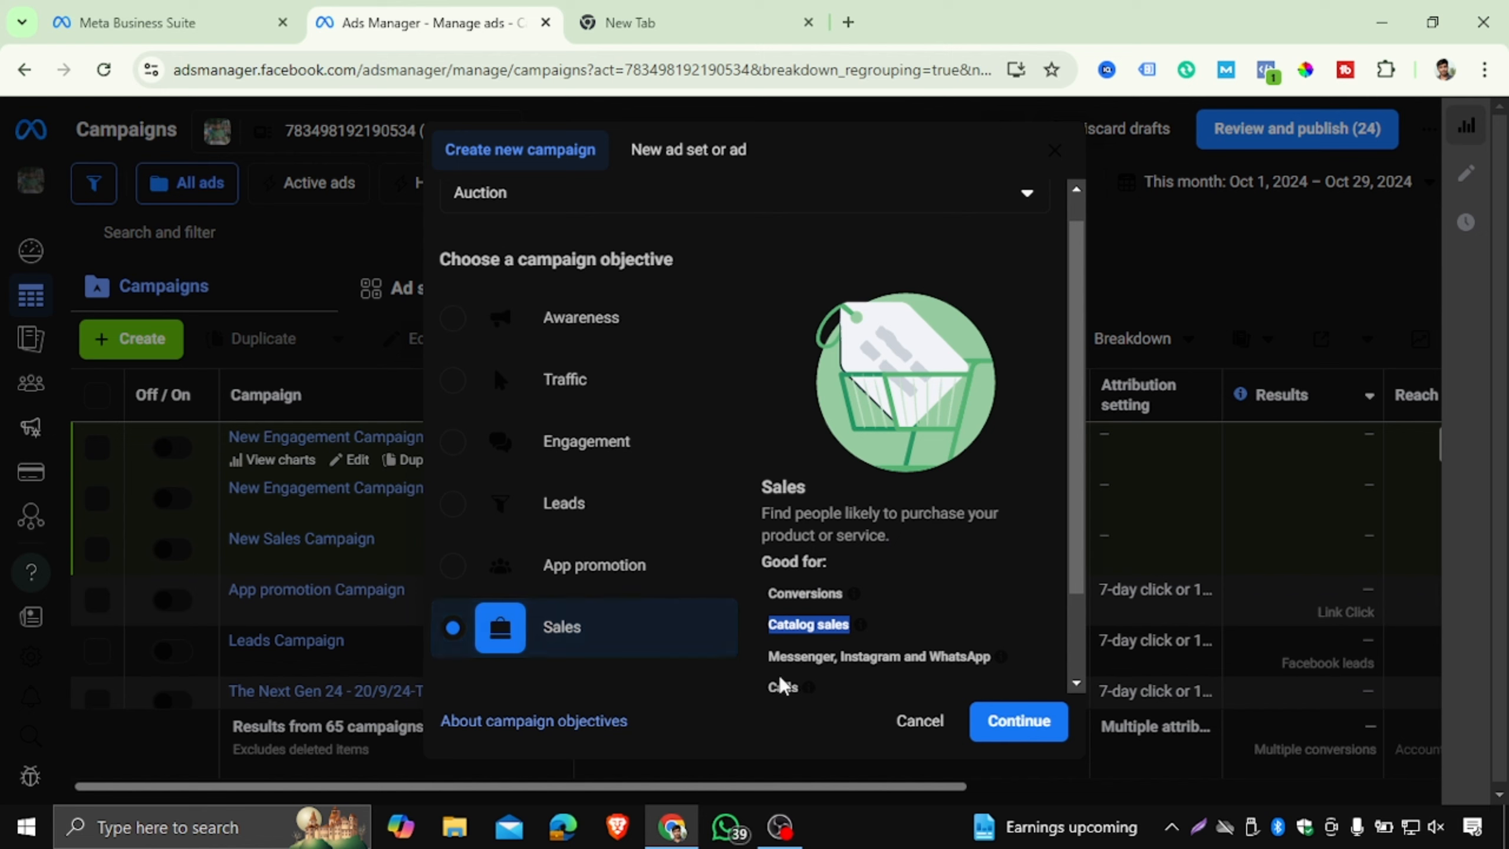
mouse_move(820, 688)
left_click(683, 11)
left_click(531, 76)
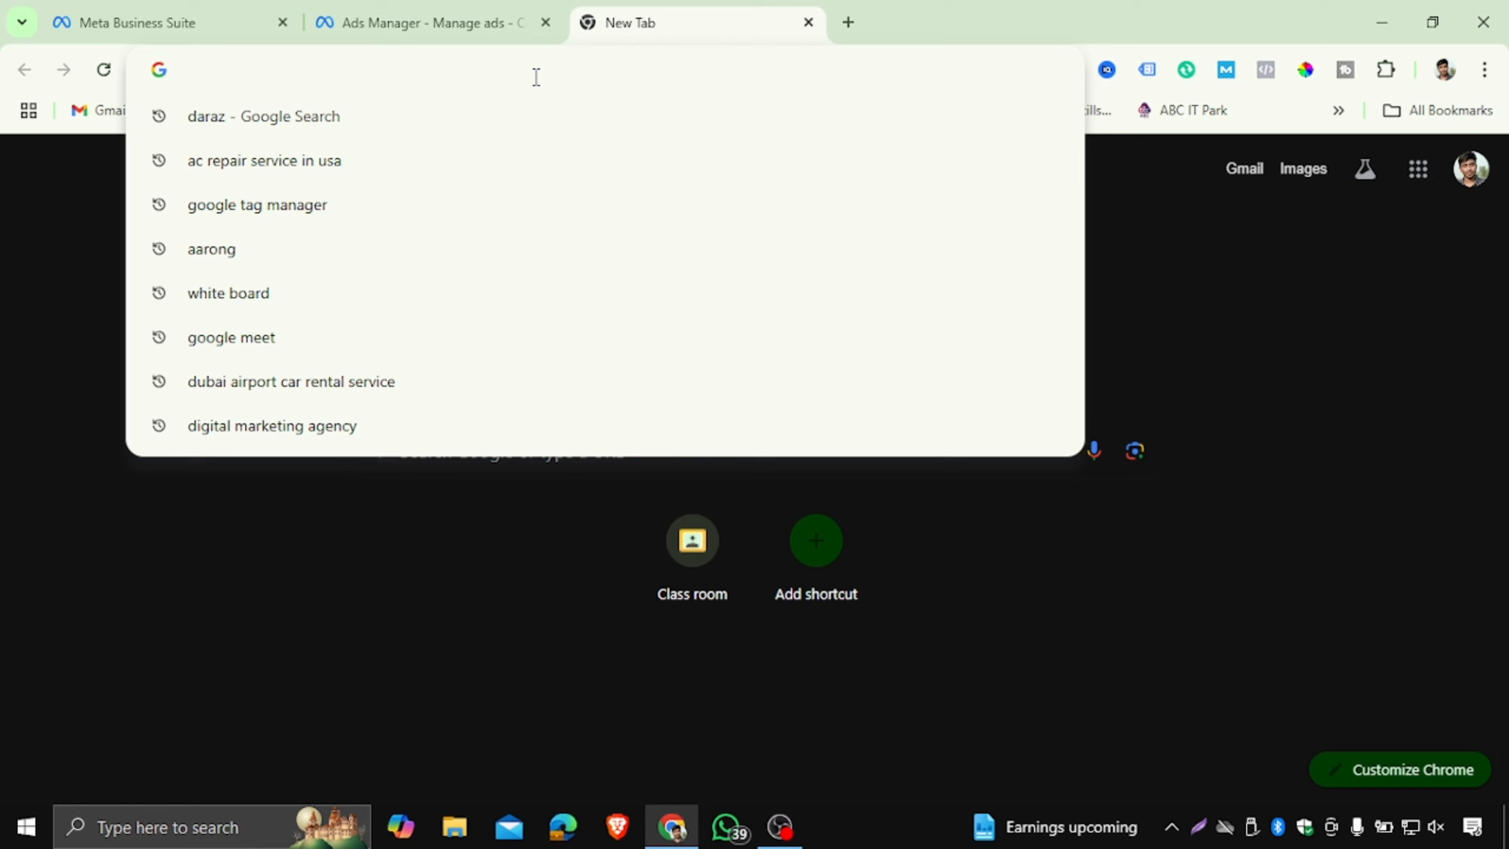
left_click(407, 161)
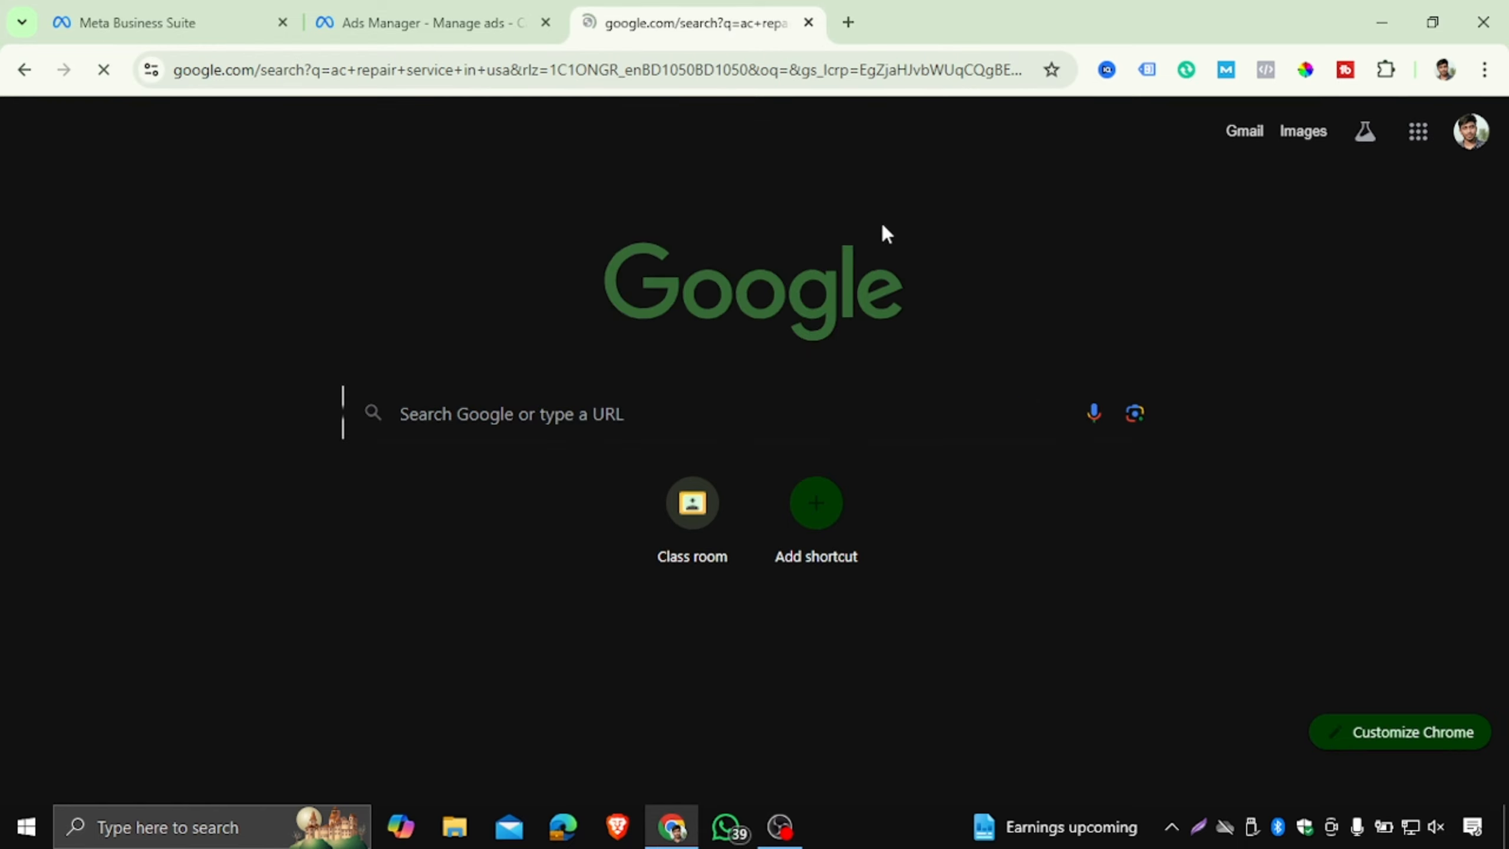
- Examine the sponsored results for the AC repair query, noting the Sponsored labels above the listings
scroll(428, 618, "down", 5)
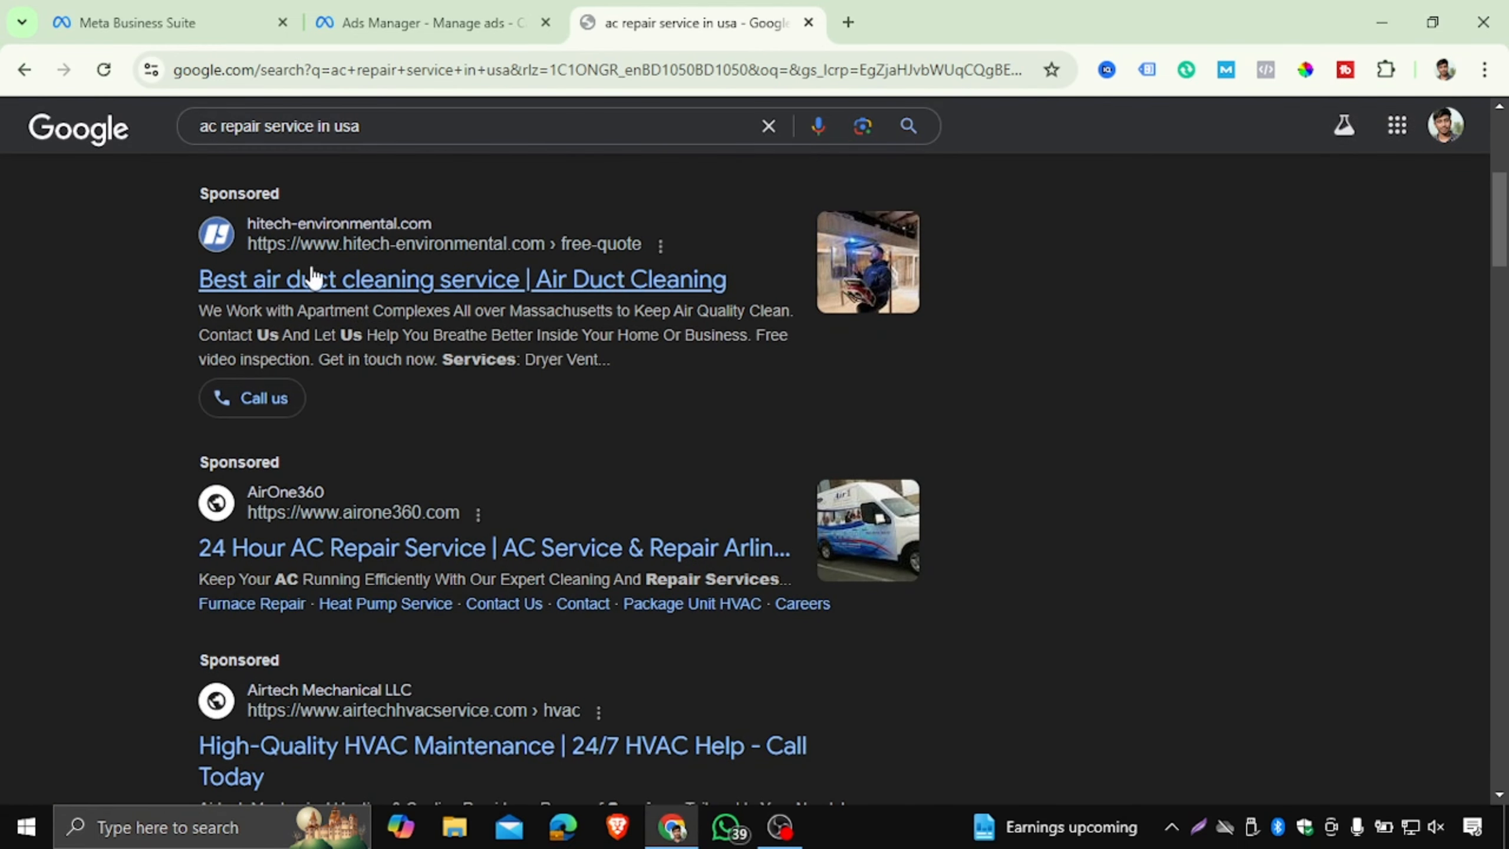
scroll(252, 226, "up", 4)
left_click_drag(394, 126, 201, 126)
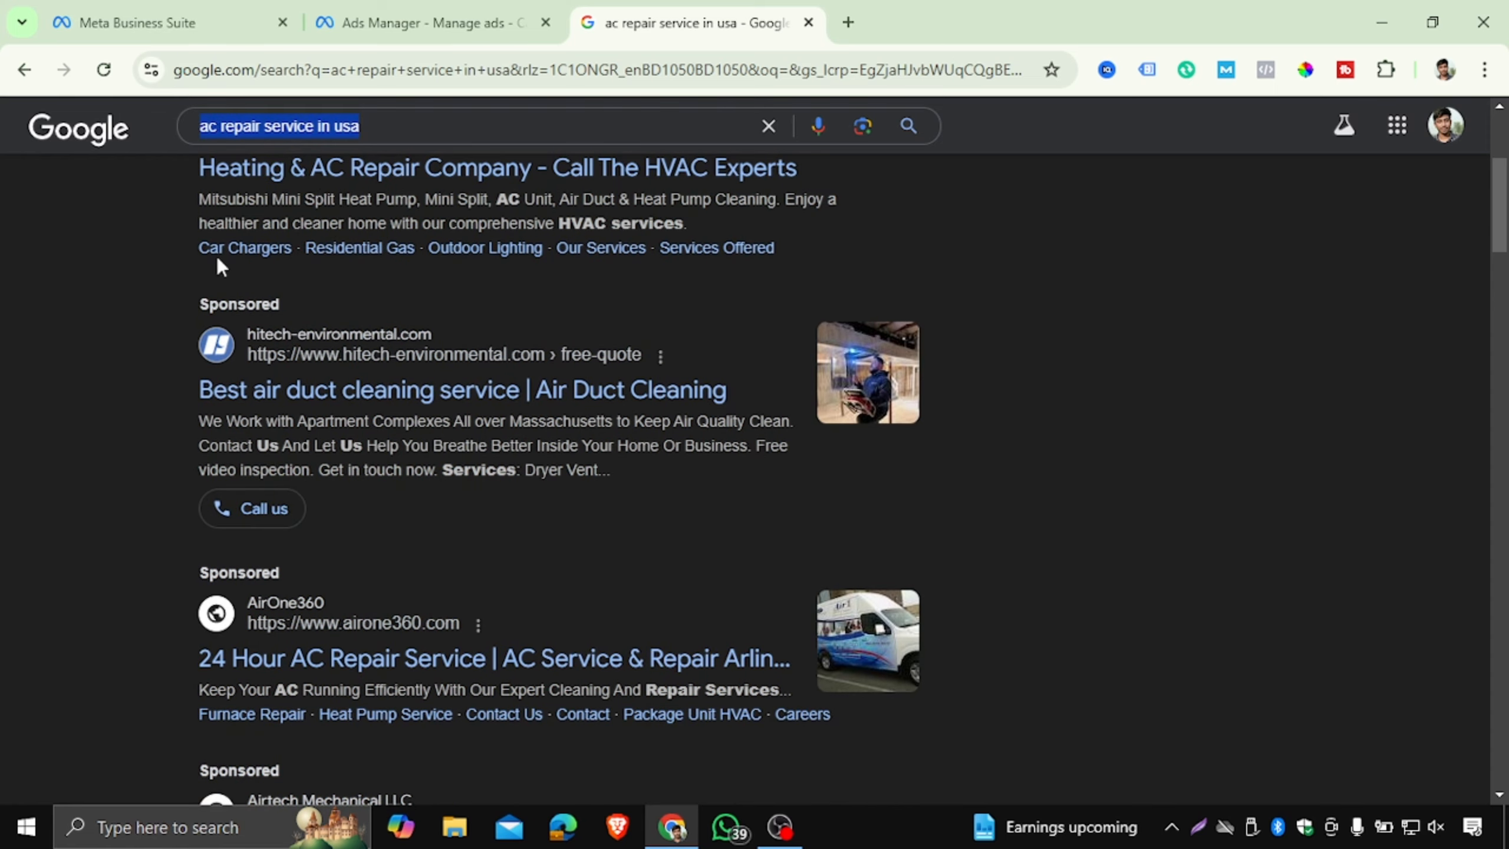
scroll(172, 328, "up", 1)
left_click_drag(167, 309, 326, 300)
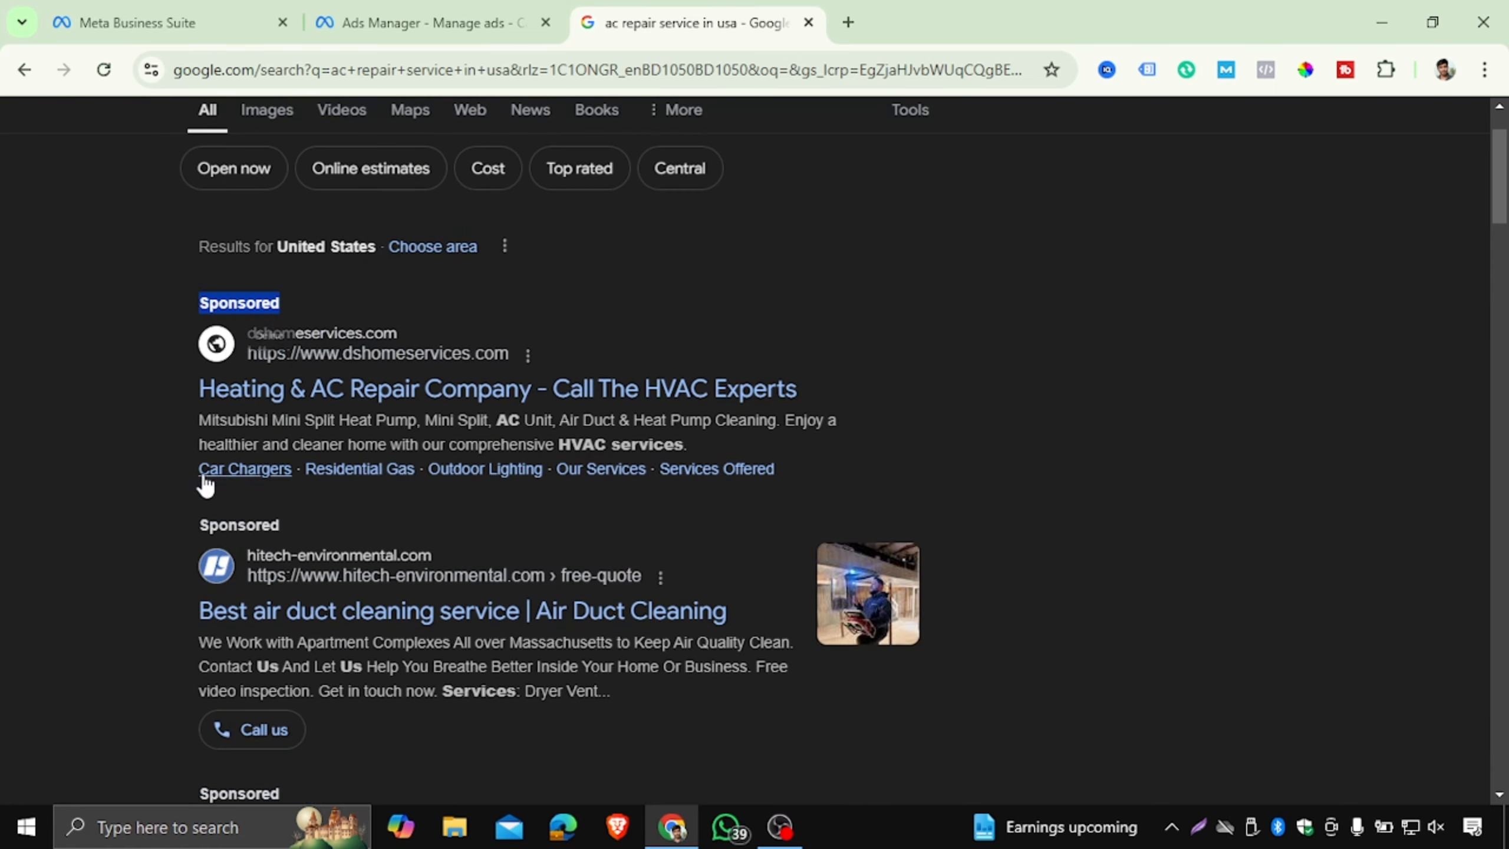
left_click(240, 528)
double_click(239, 529)
scroll(345, 489, "down", 2)
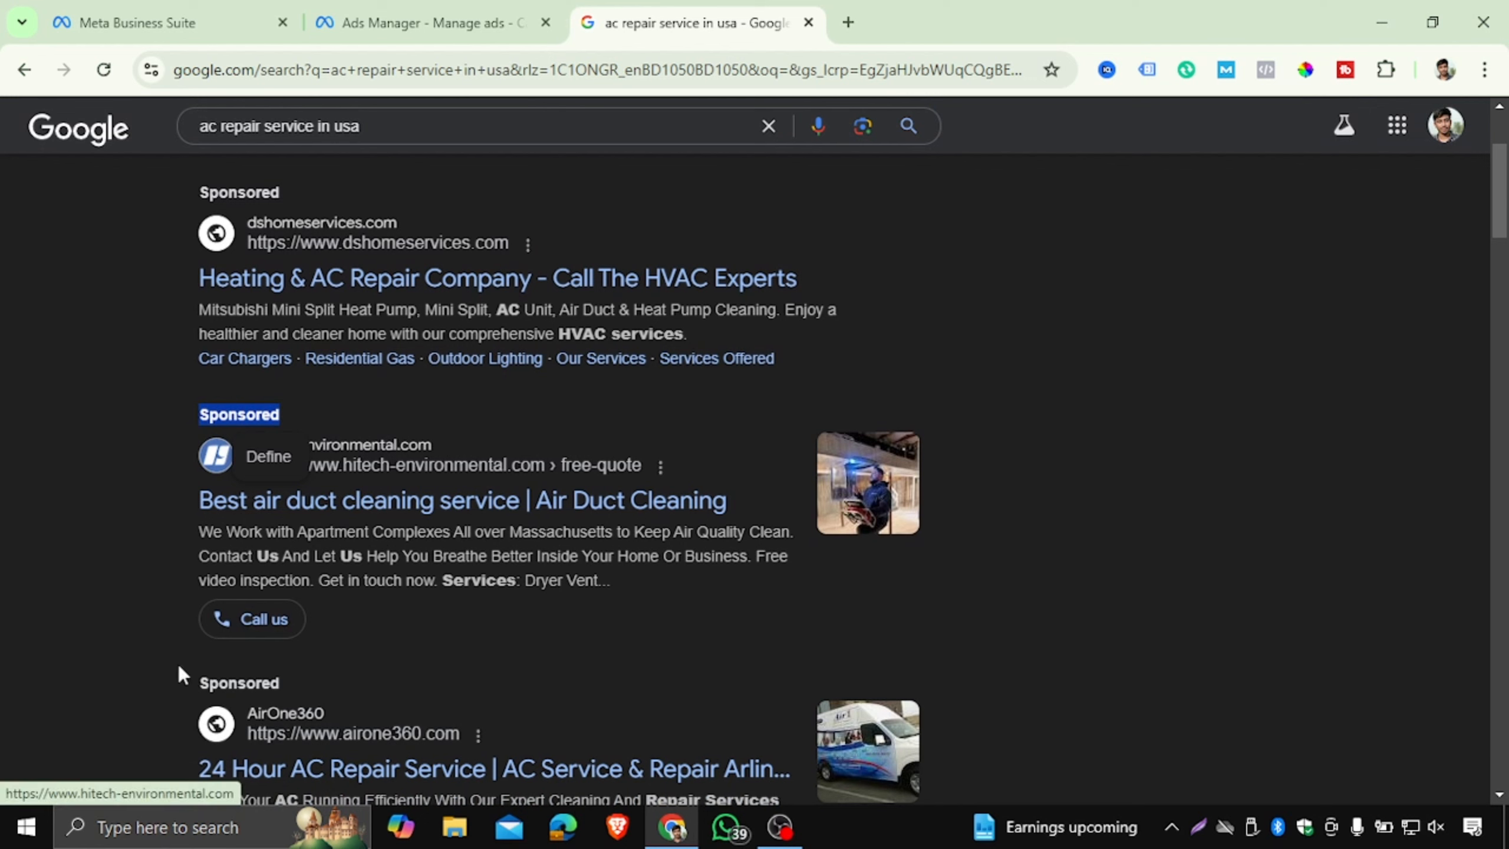
- View the call details of the hitech-environmental.com ad, close them and look over the remaining sponsored listings
left_click(261, 630)
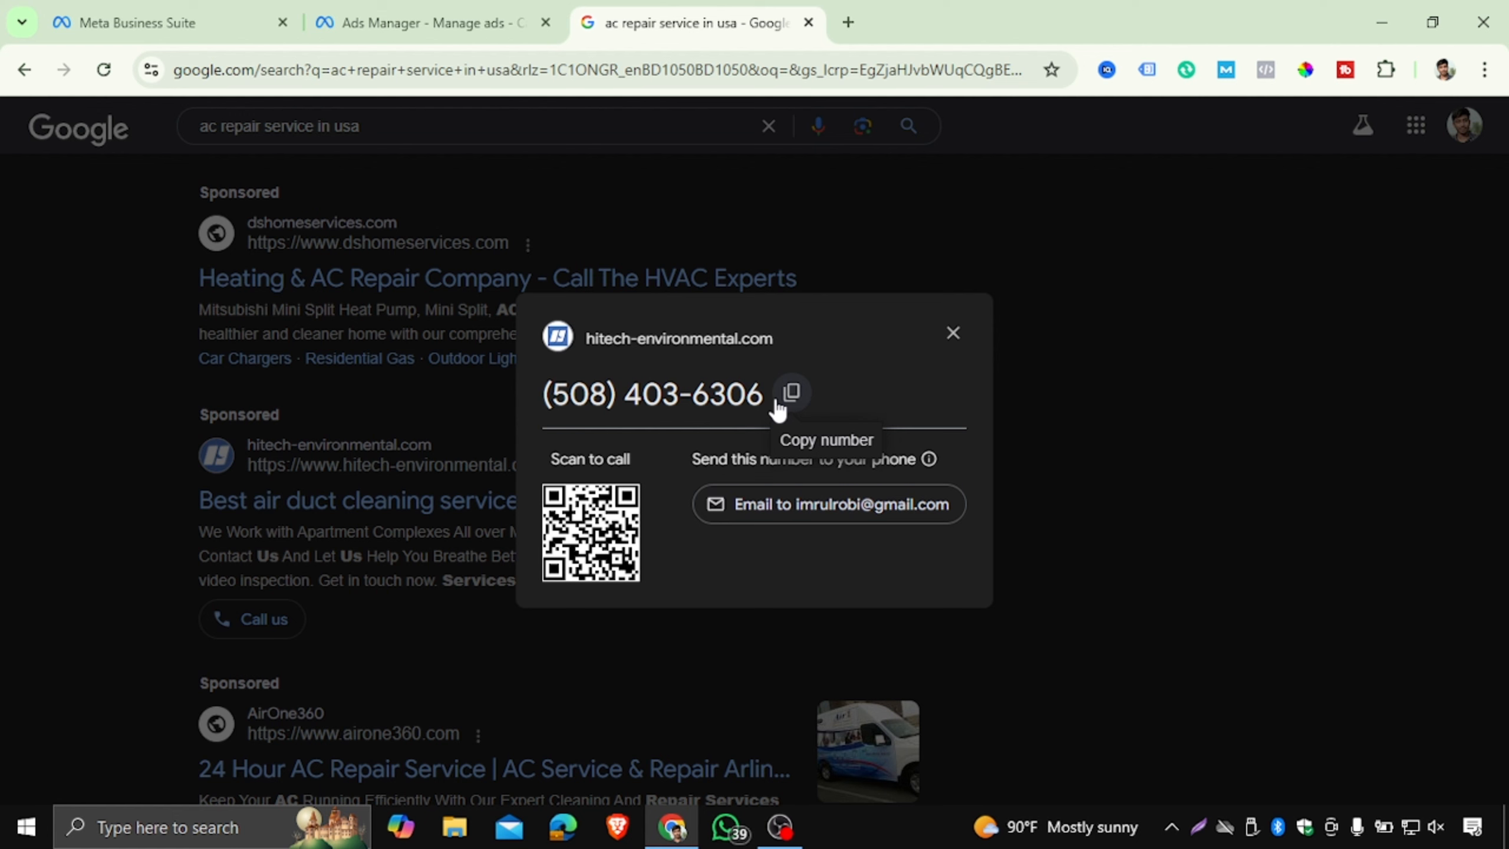
left_click(953, 333)
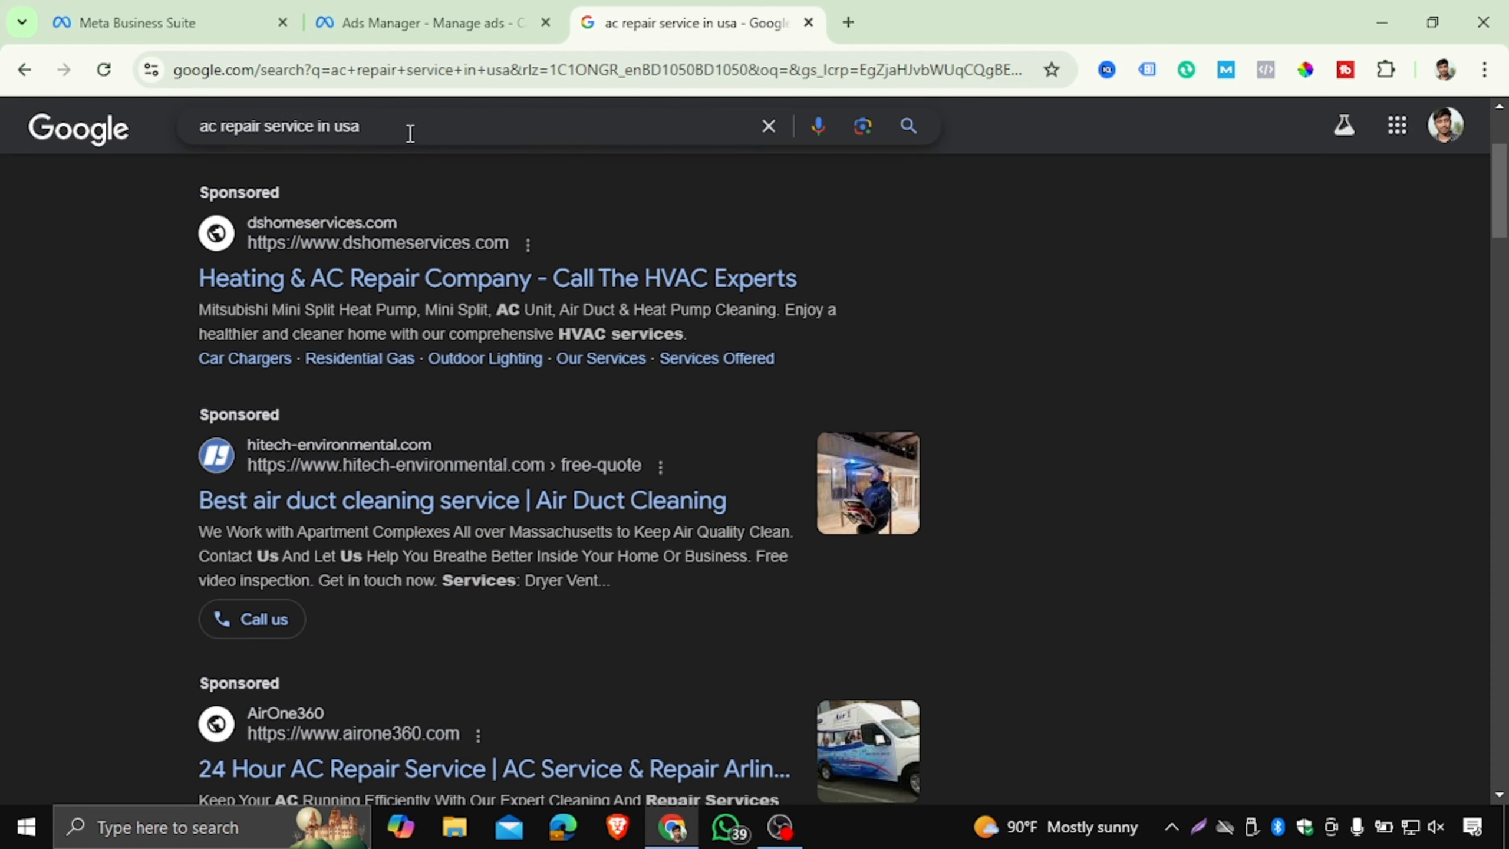
left_click_drag(410, 134, 83, 149)
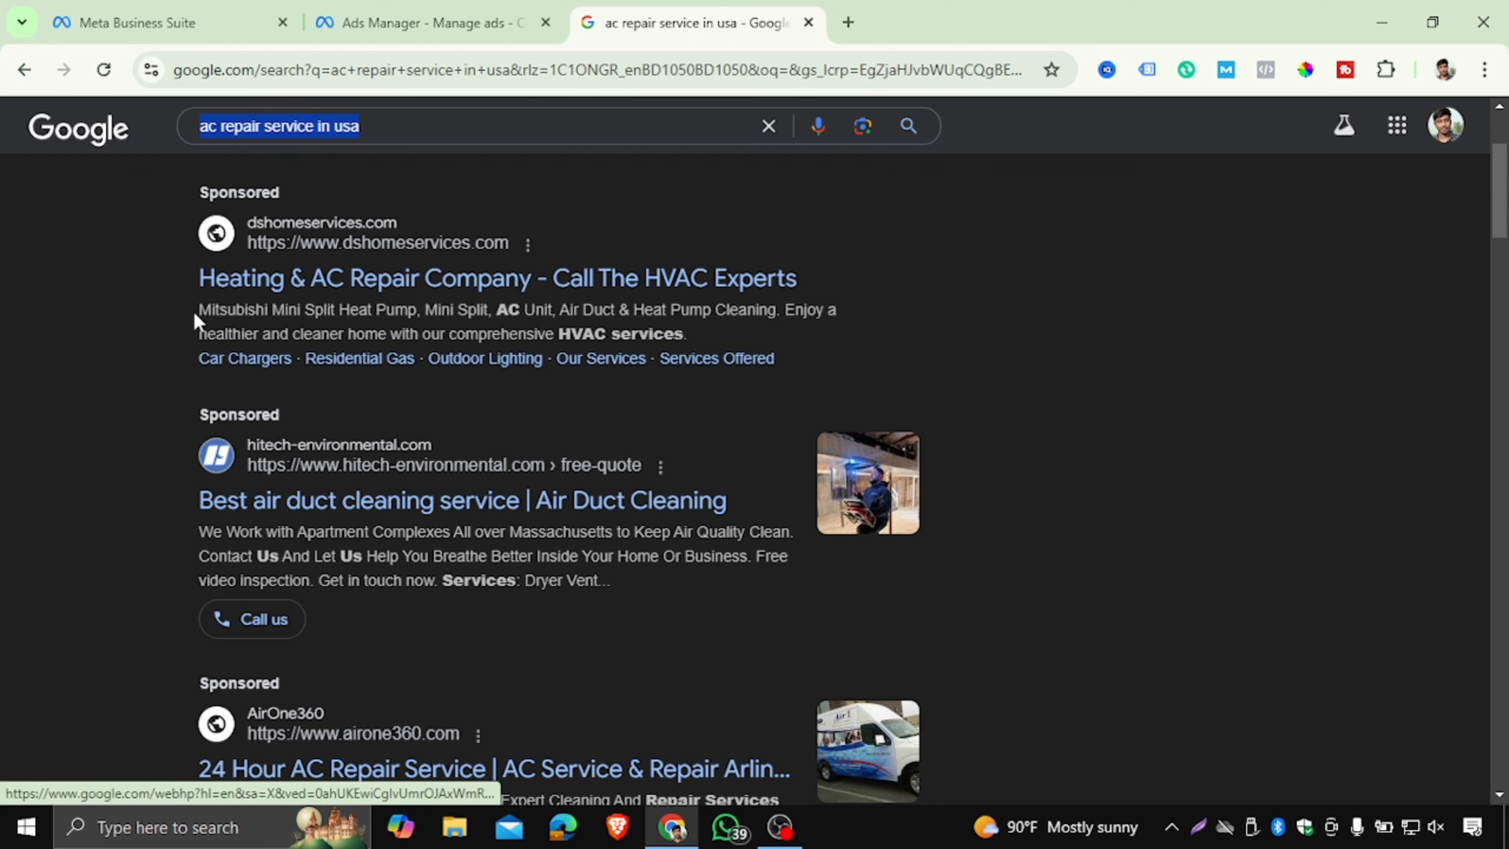
scroll(221, 383, "down", 3)
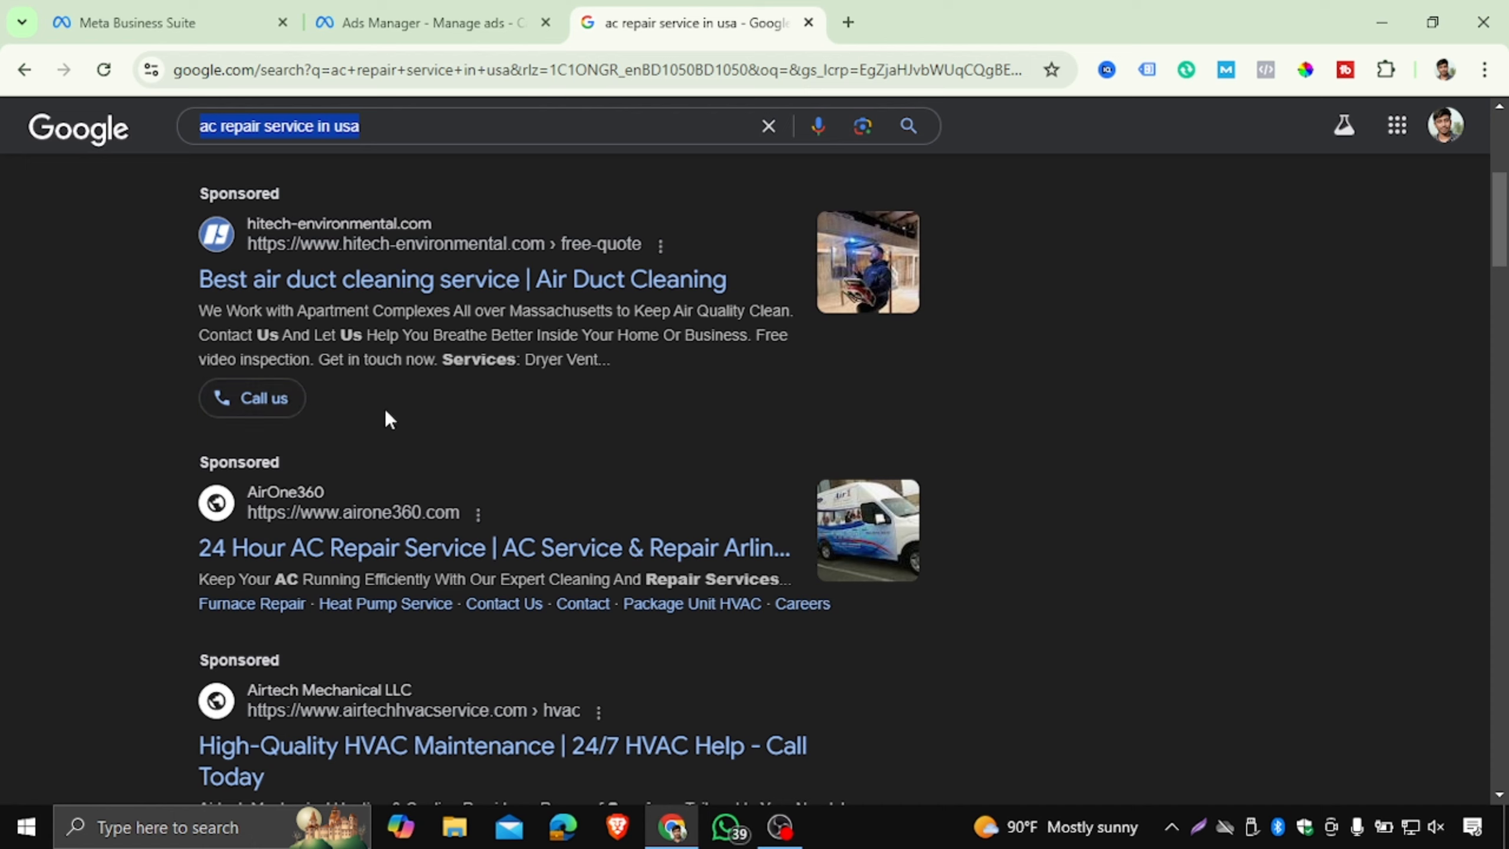
- Return to Ads Manager and review what the Sales objective is good for alongside the other campaign objectives
left_click(423, 23)
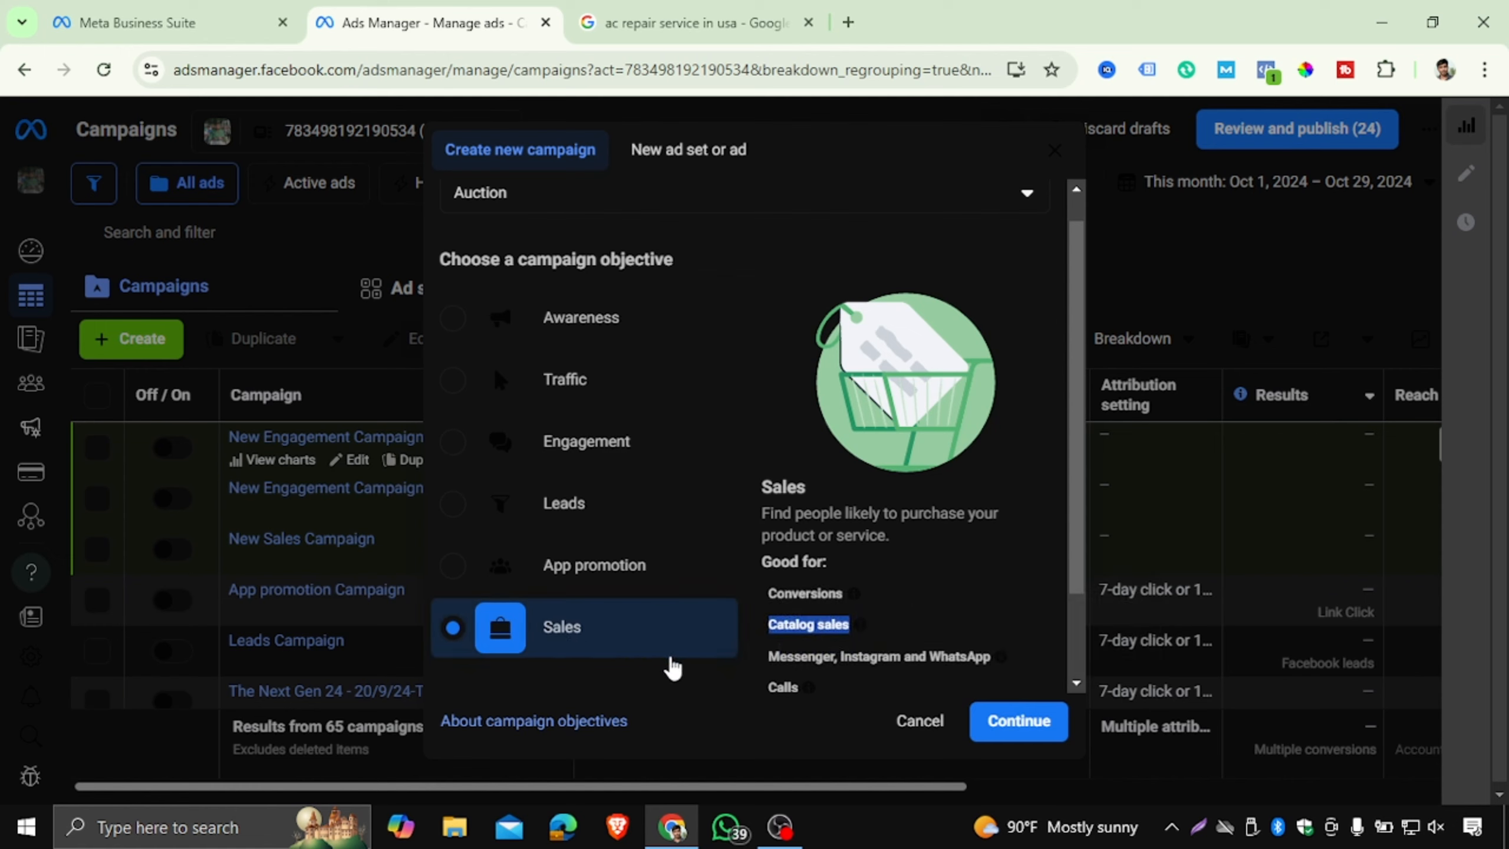
mouse_move(766, 594)
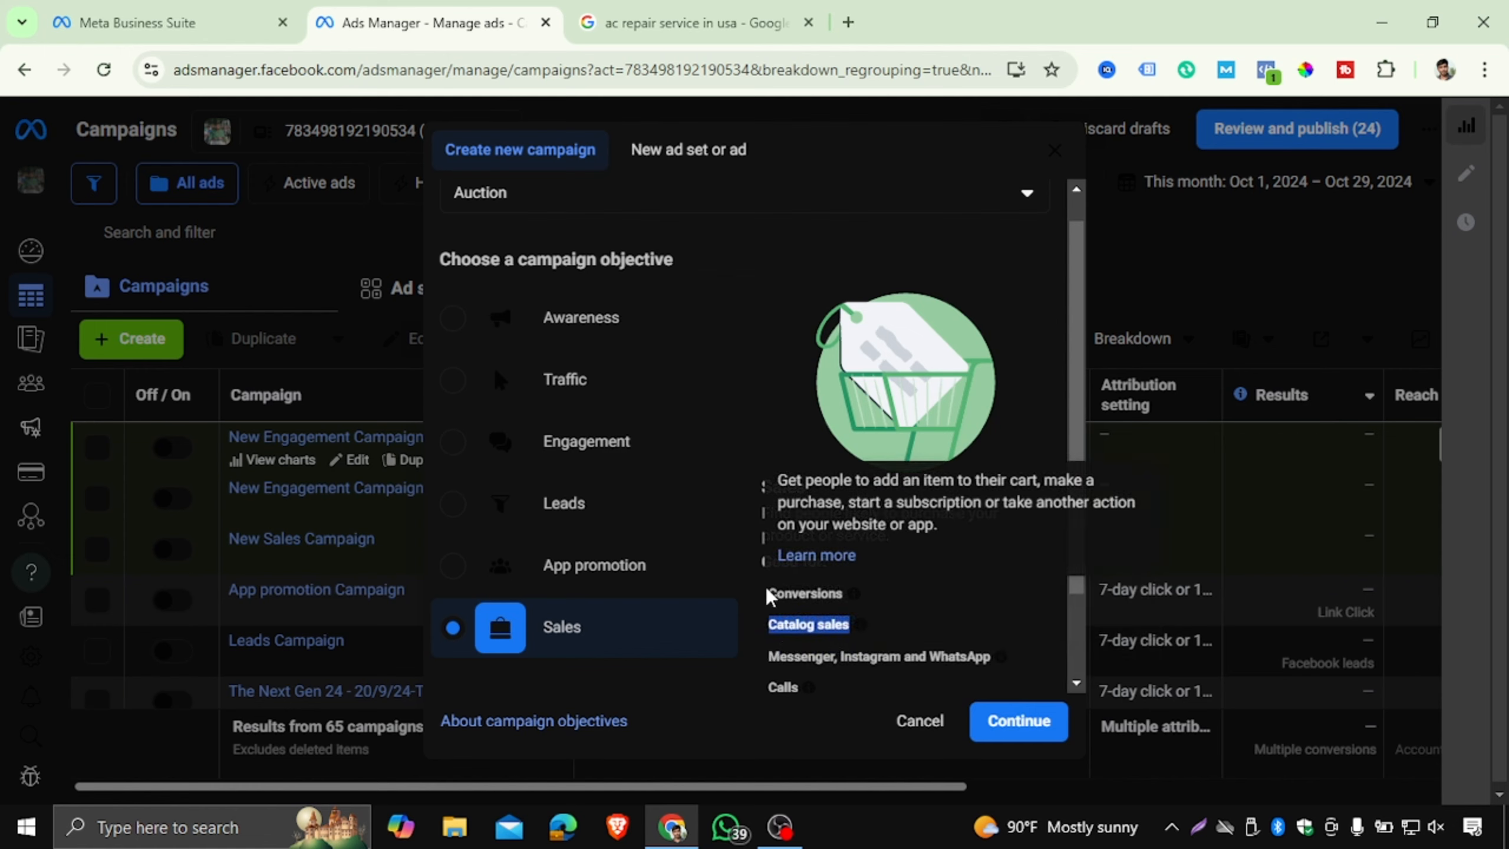
left_click_drag(766, 595, 850, 603)
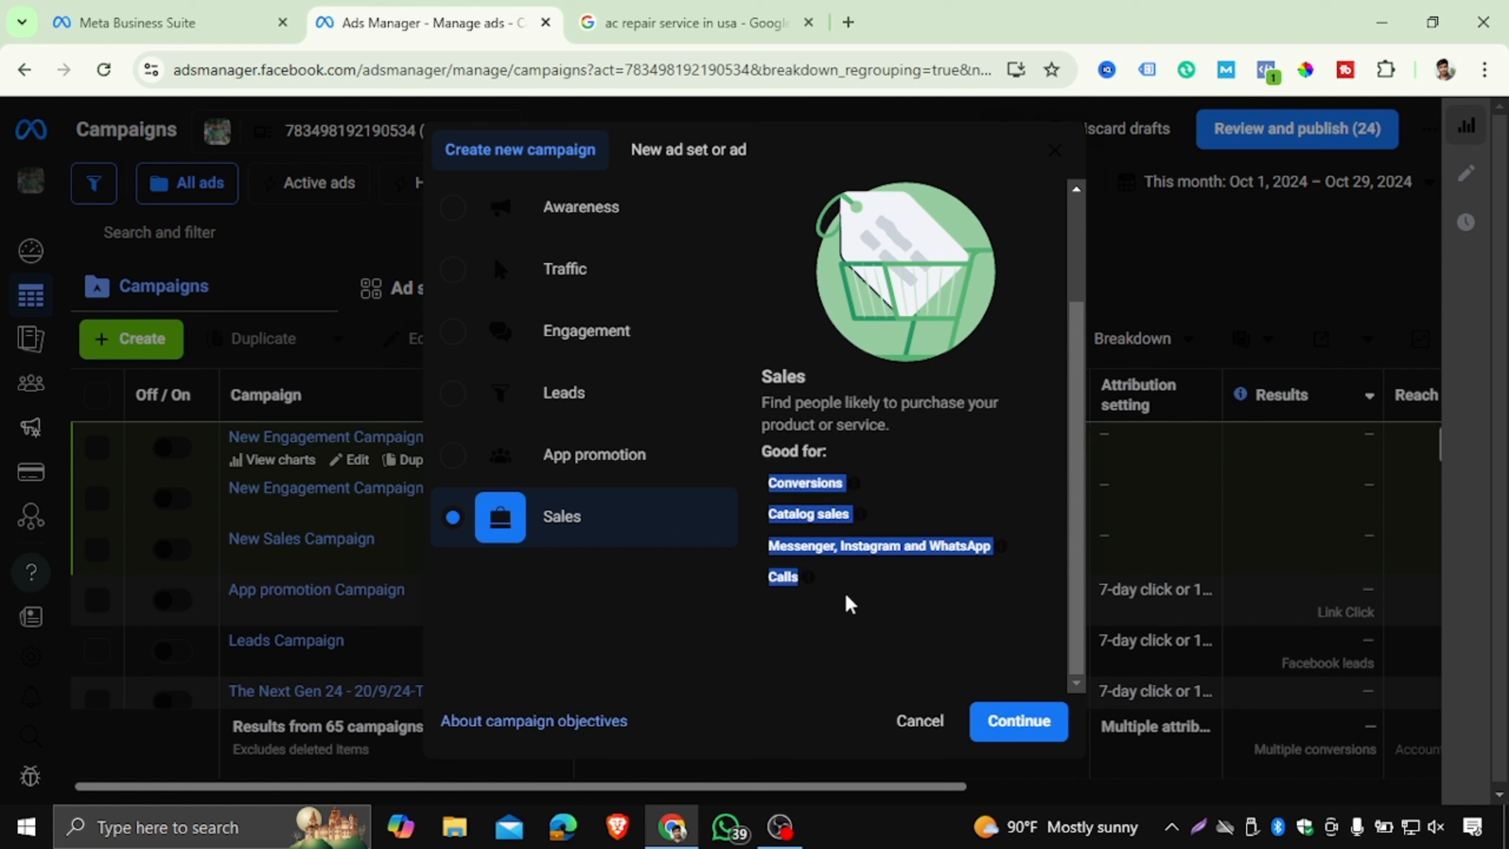
left_click(885, 605)
scroll(636, 513, "up", 3)
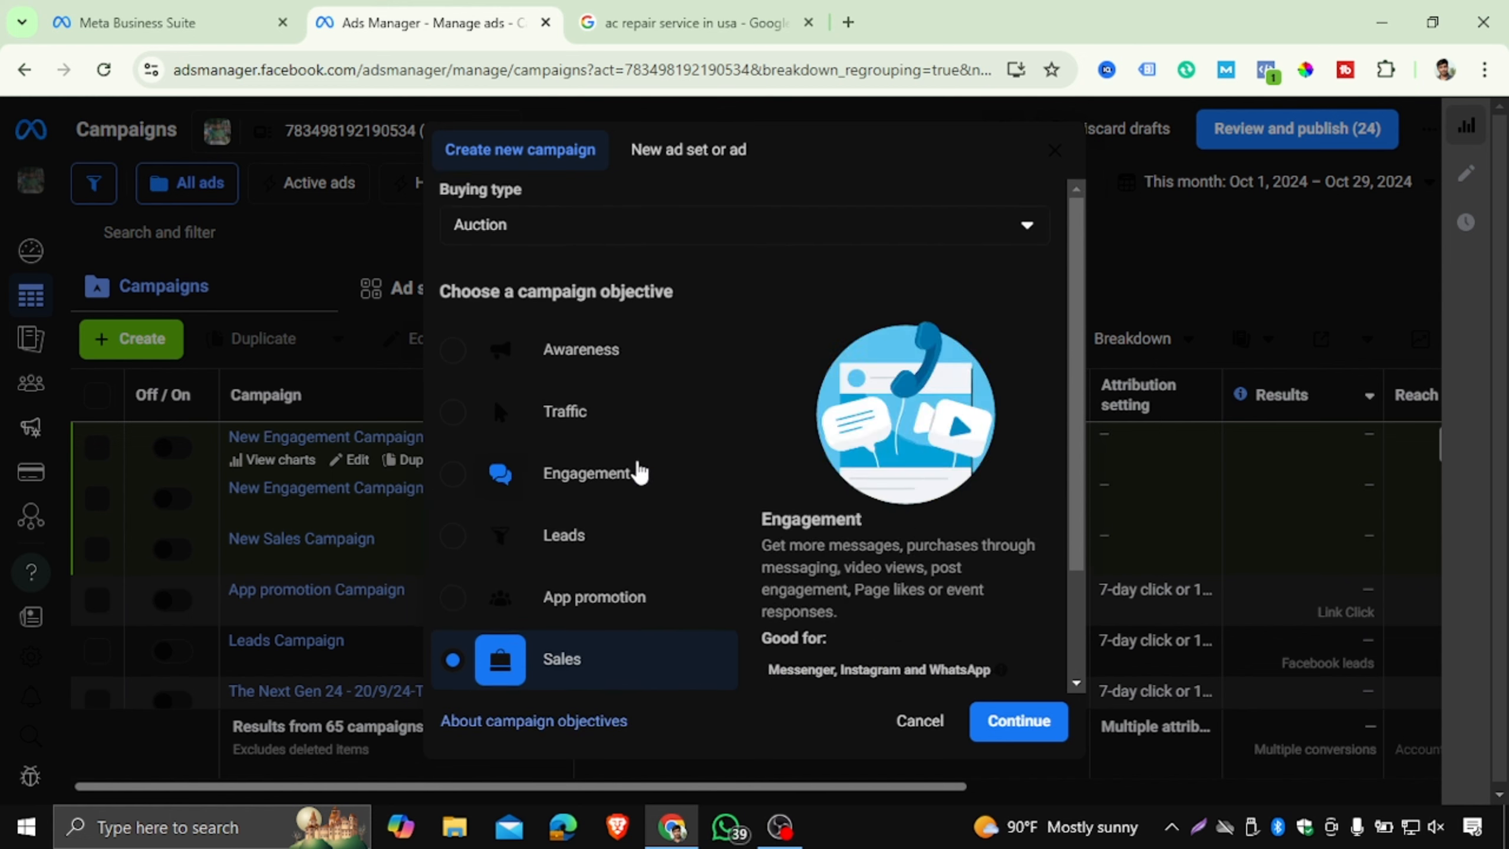
scroll(630, 481, "down", 3)
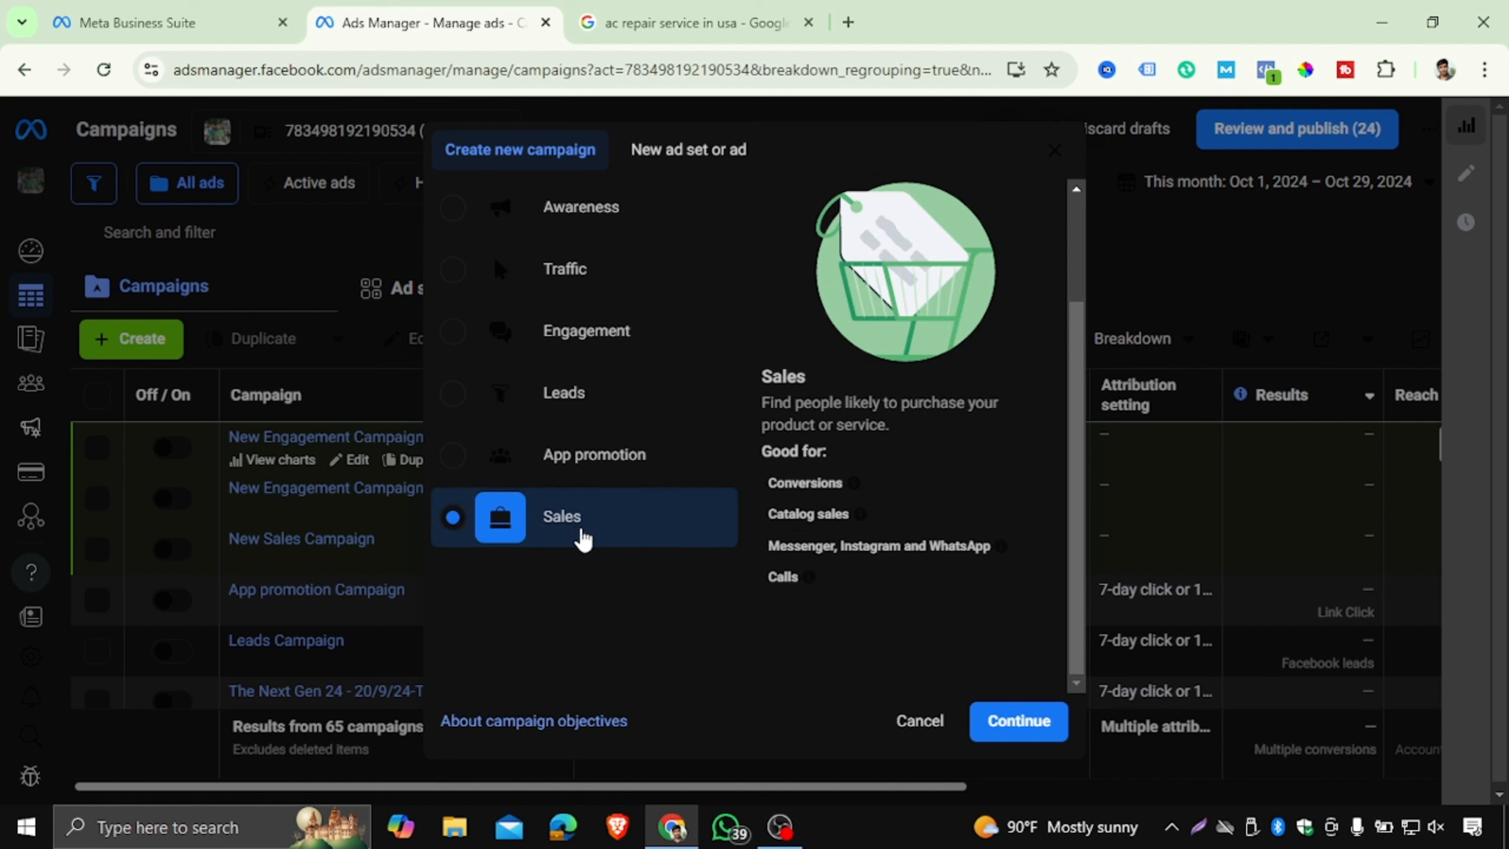
scroll(596, 308, "up", 3)
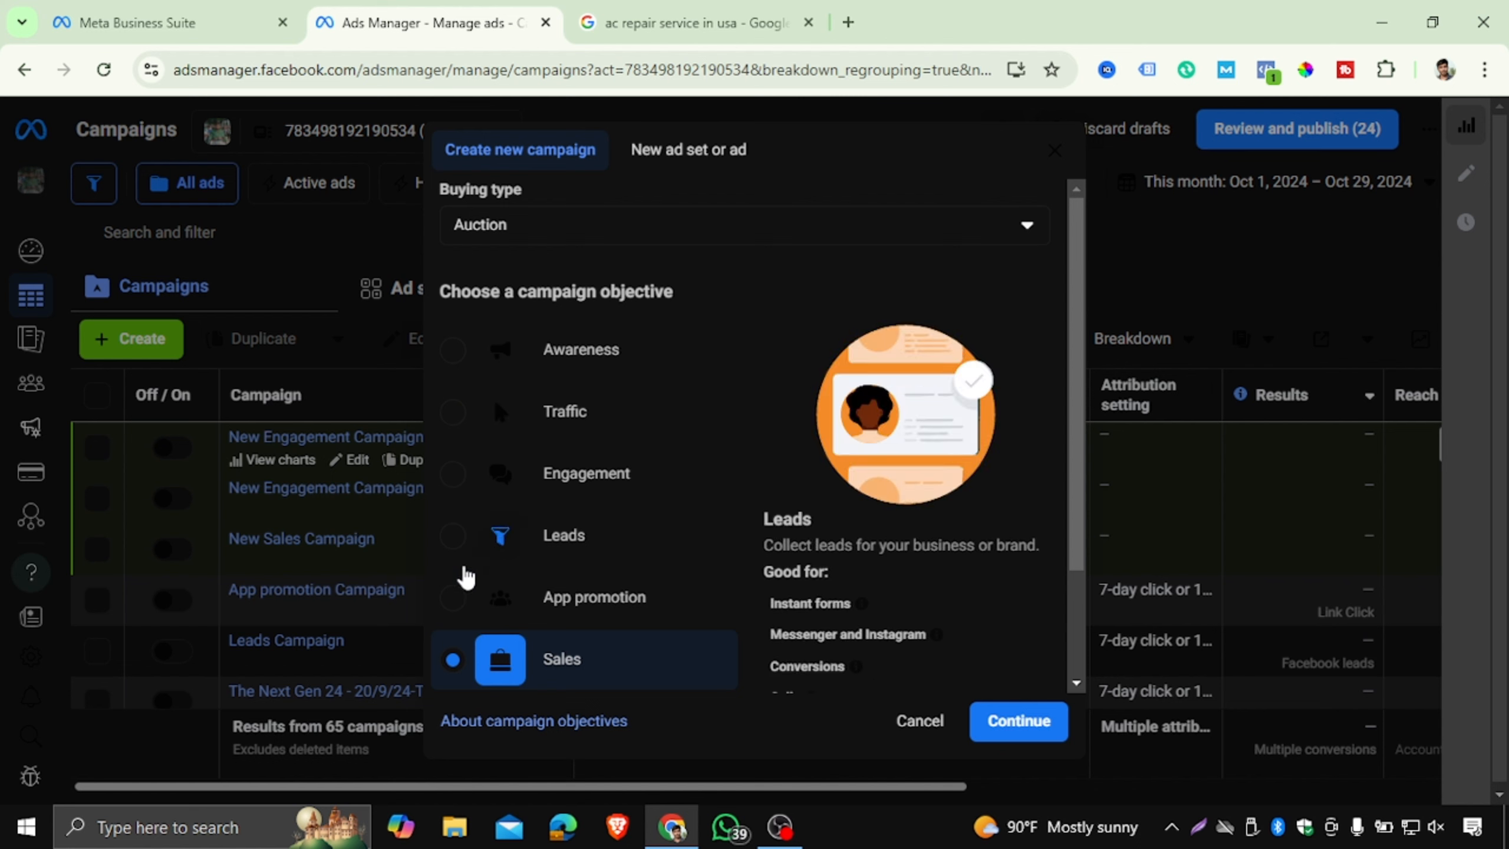
scroll(603, 678, "down", 2)
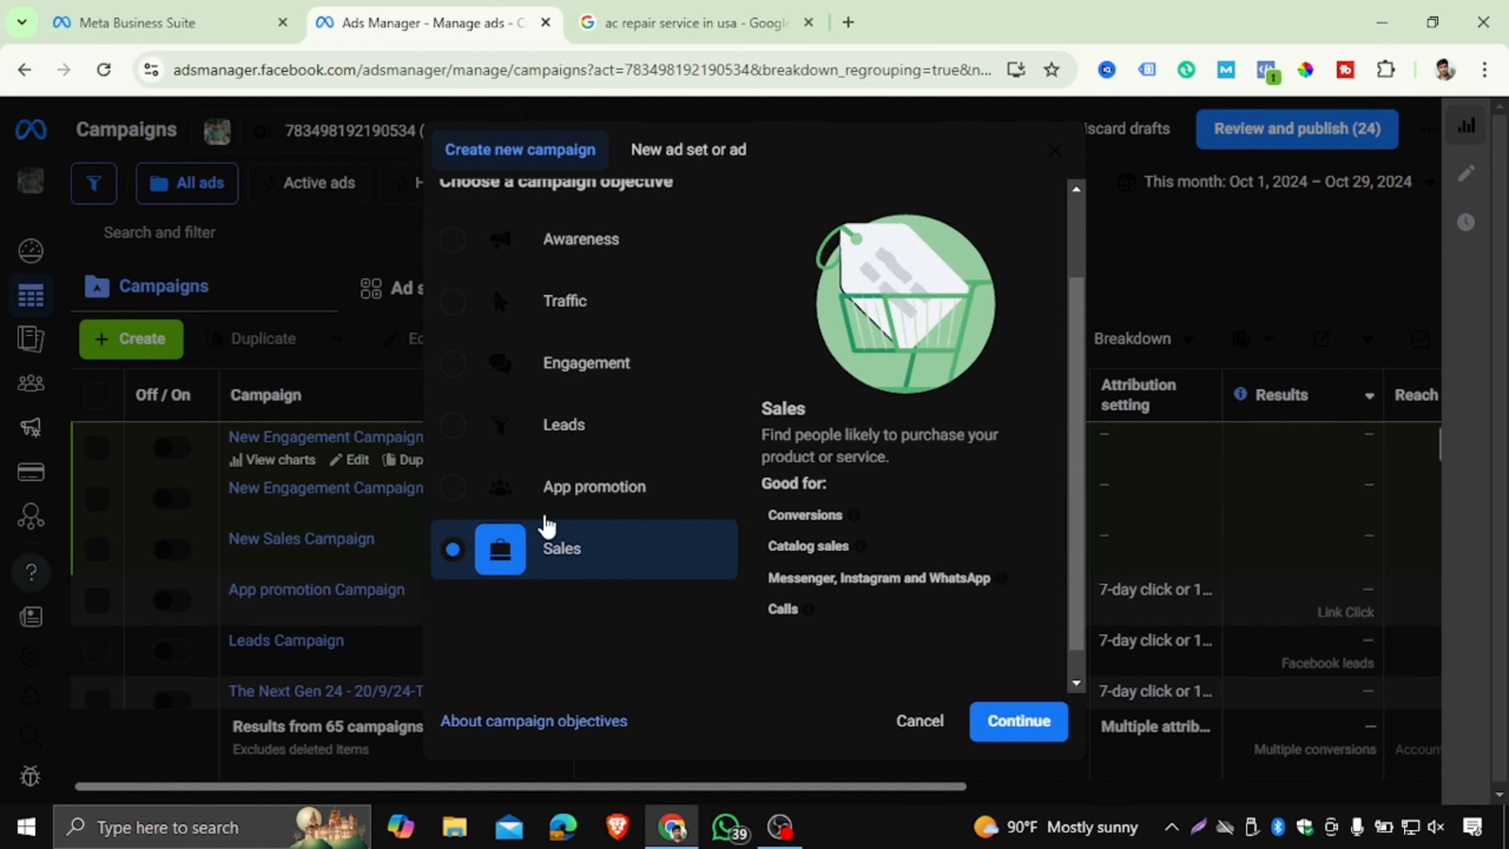
- Go back to the AC repair search results and open the sponsored dshomeservices.com listing
left_click(692, 22)
scroll(260, 386, "up", 5)
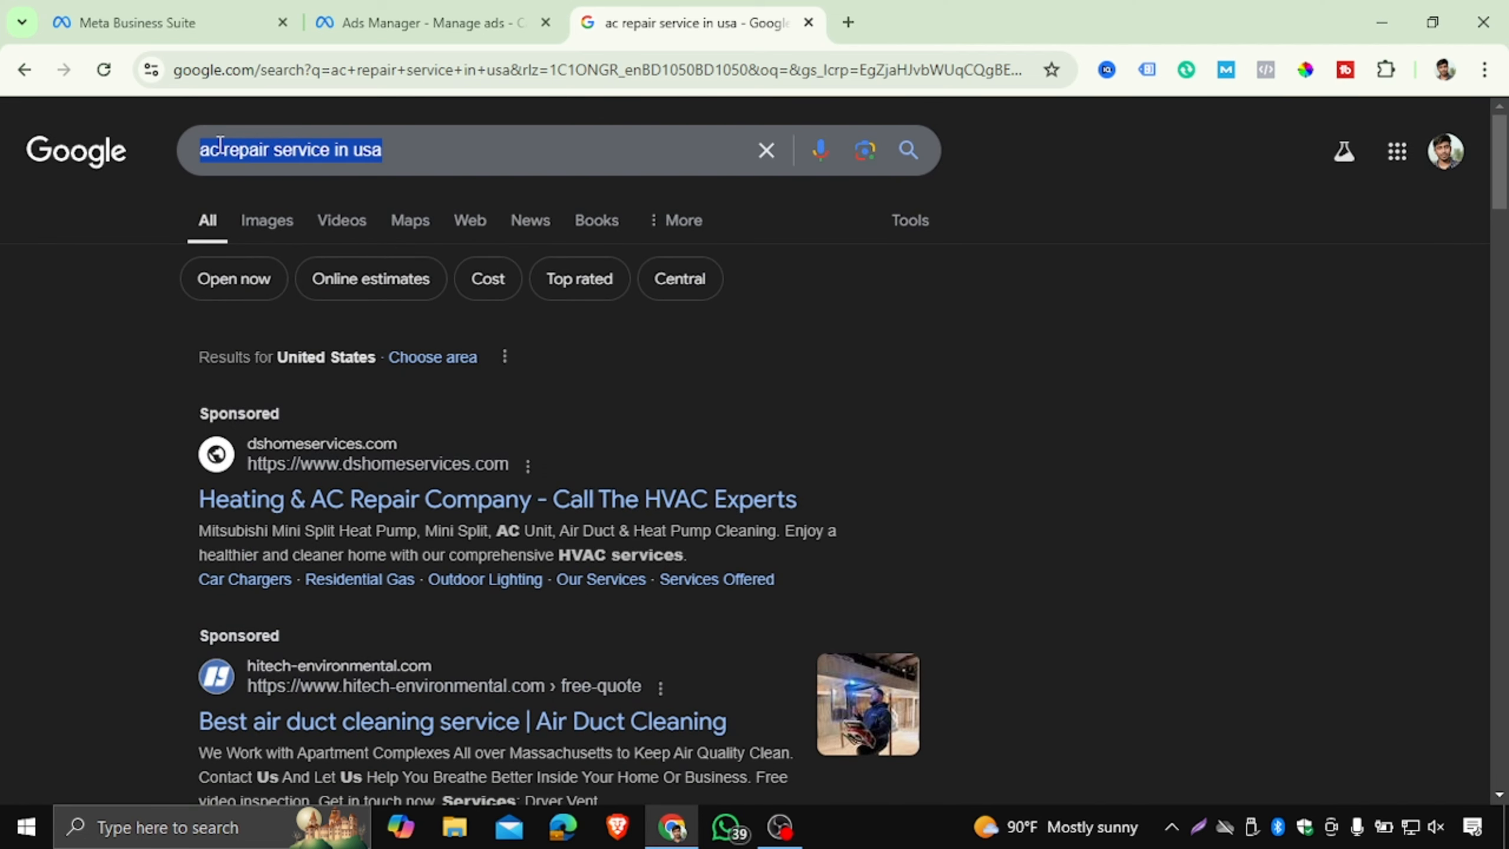
scroll(742, 401, "down", 2)
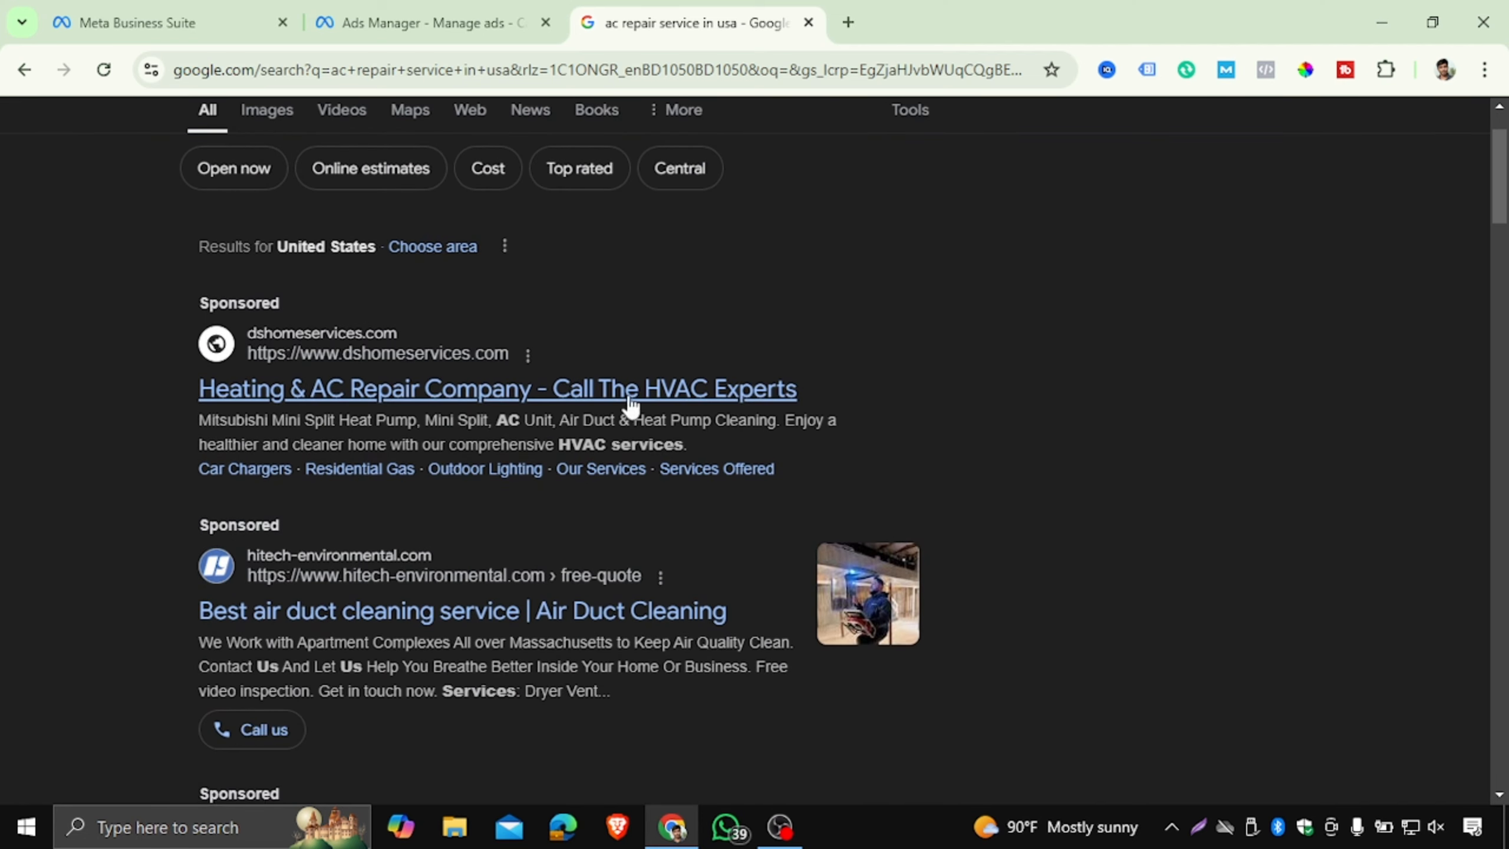
left_click(416, 404)
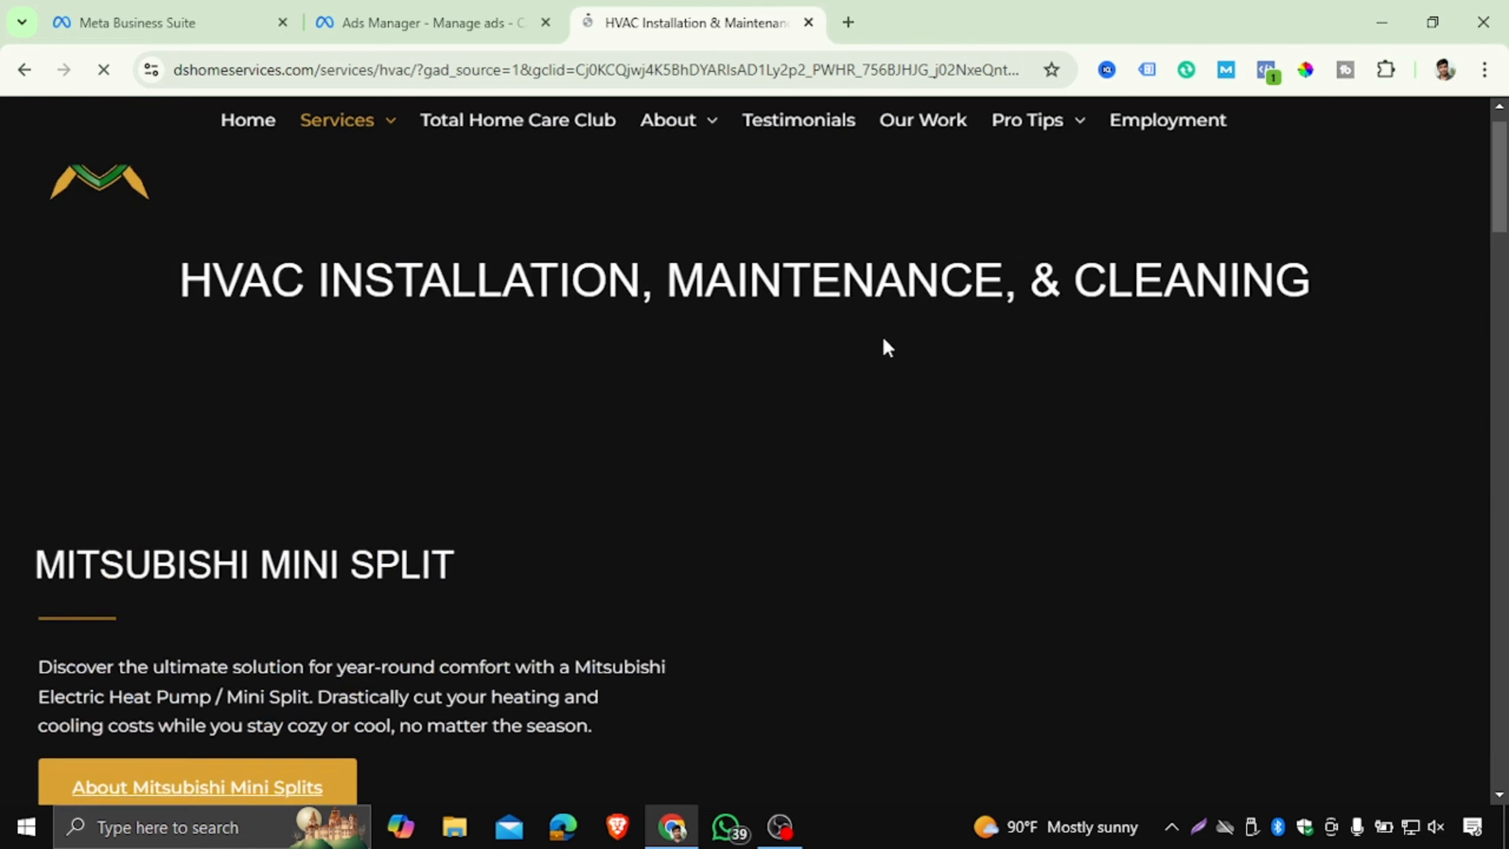
- Look through the DS Home Services HVAC page, including its AC maintenance and duct cleaning sections
scroll(883, 339, "down", 10)
scroll(883, 338, "down", 15)
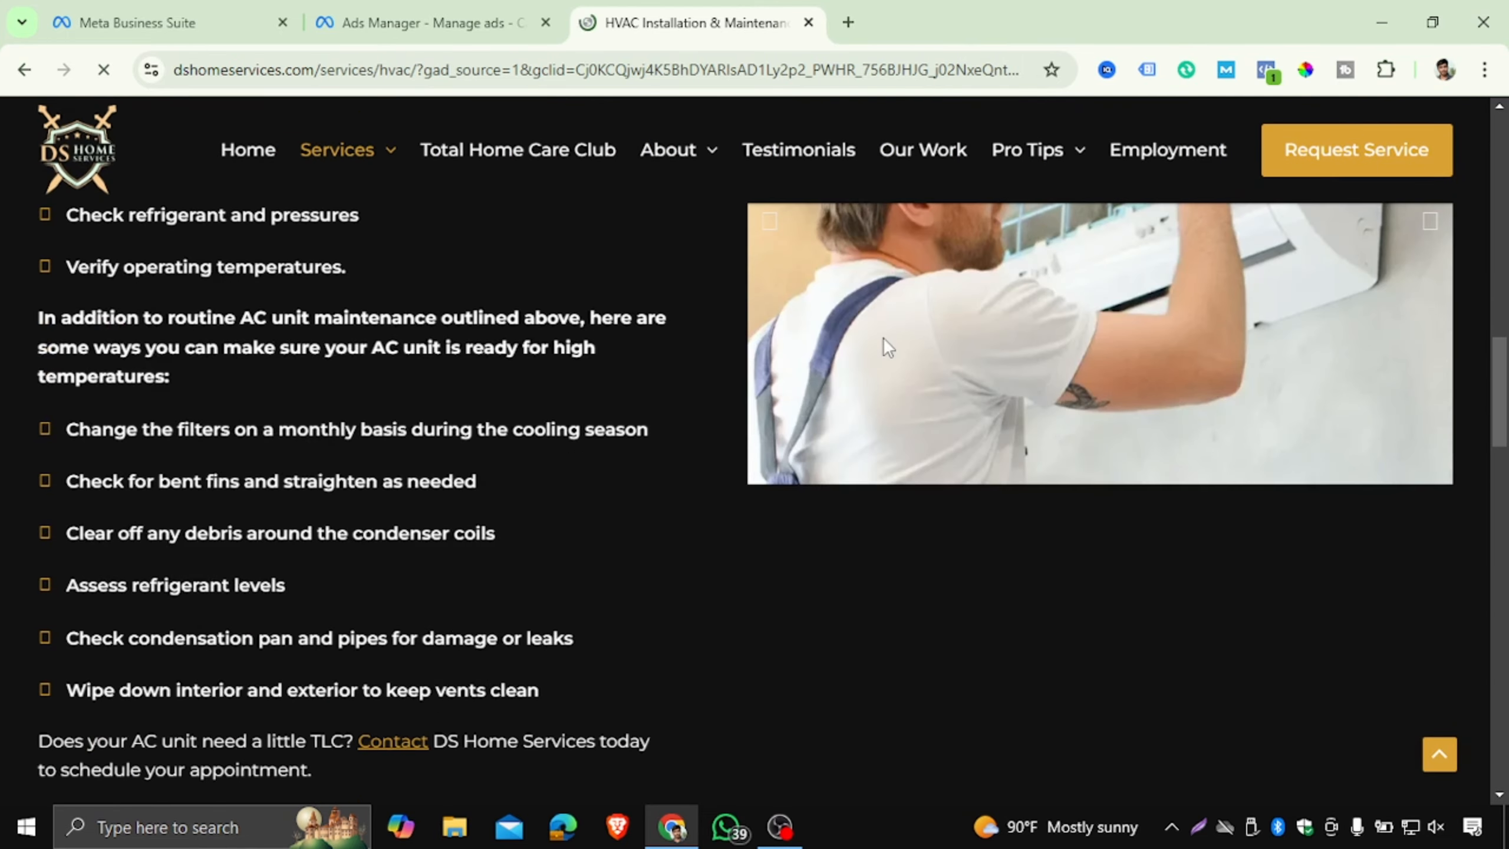
scroll(883, 338, "up", 10)
scroll(950, 352, "down", 15)
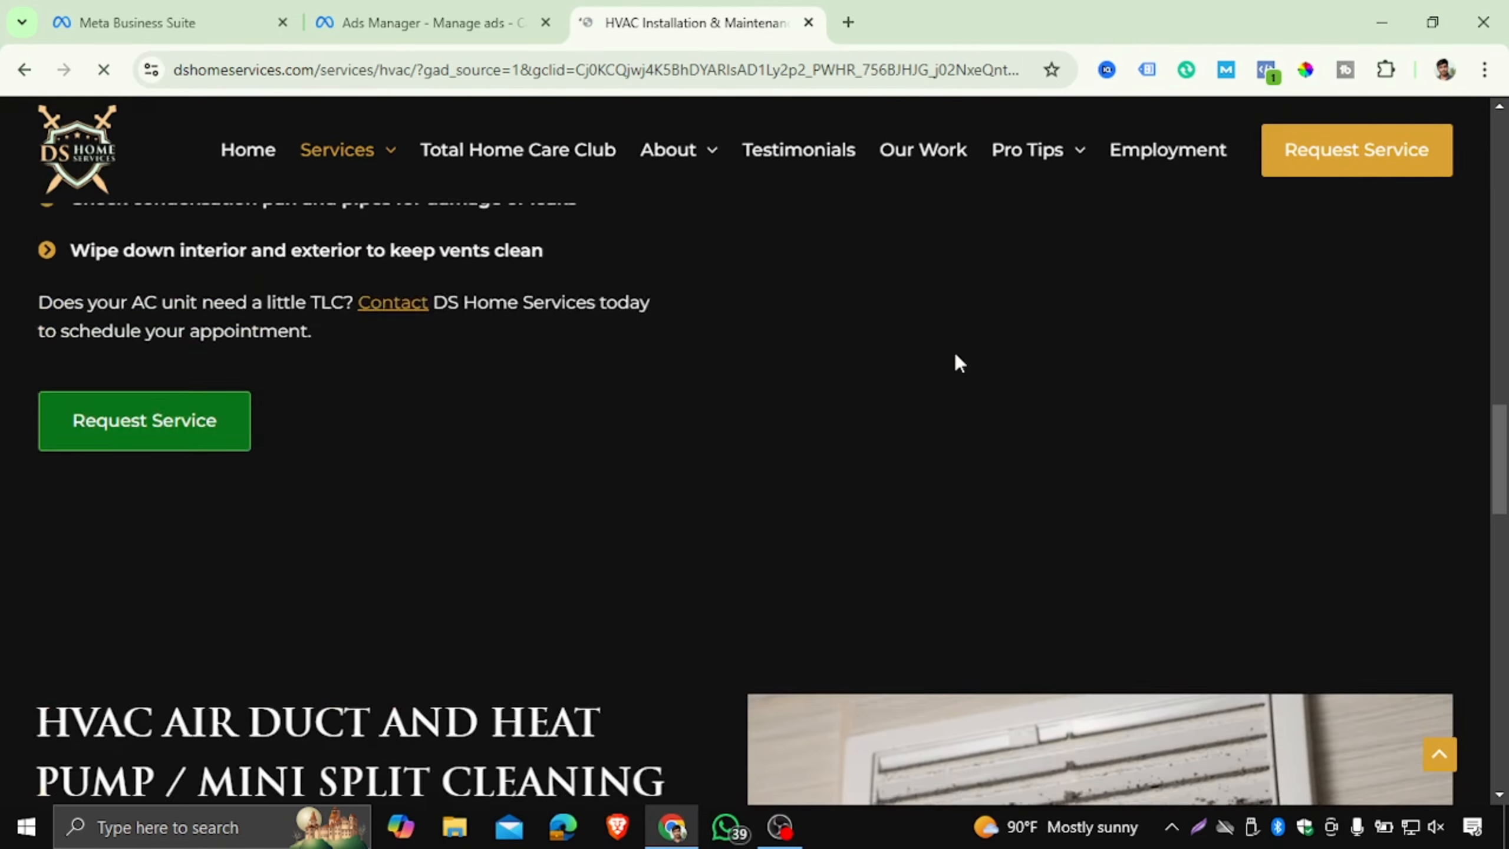
scroll(941, 374, "up", 12)
scroll(941, 373, "up", 8)
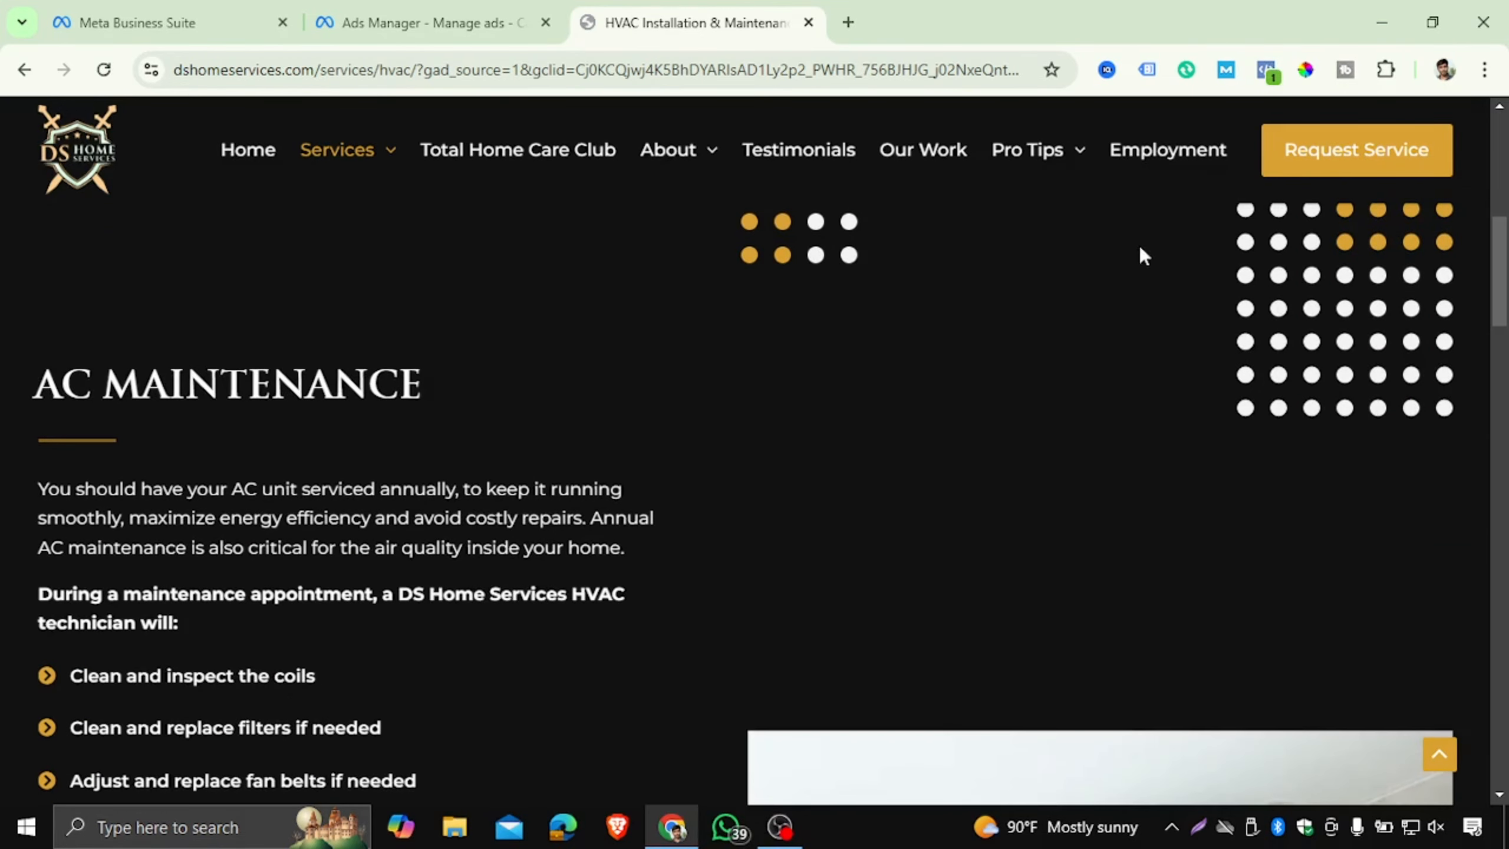
- Inspect the tracking pixel on the DS Home Services page with Meta Pixel Helper
left_click(1267, 70)
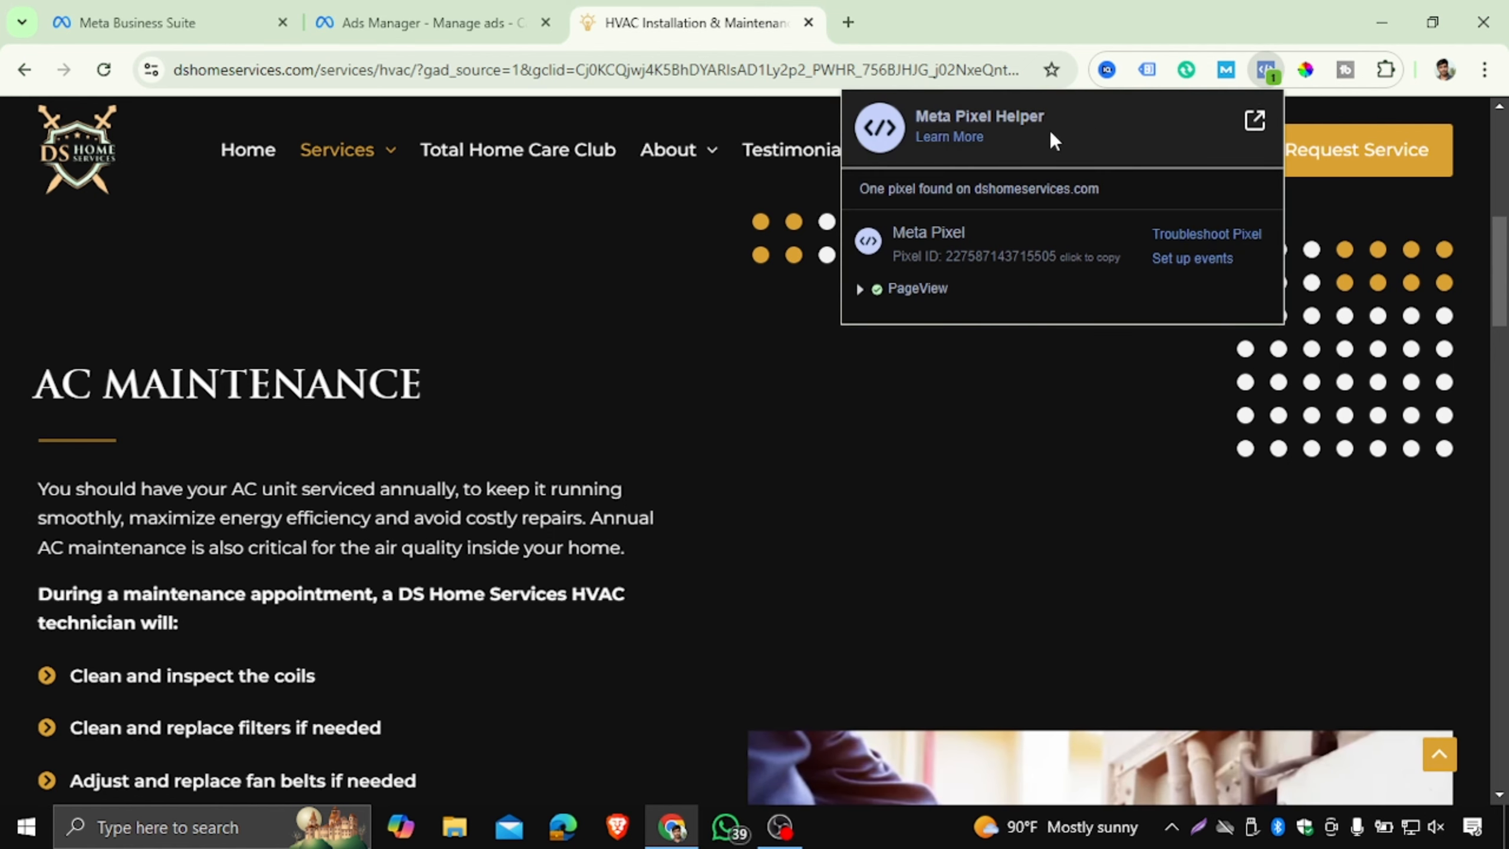
left_click(613, 255)
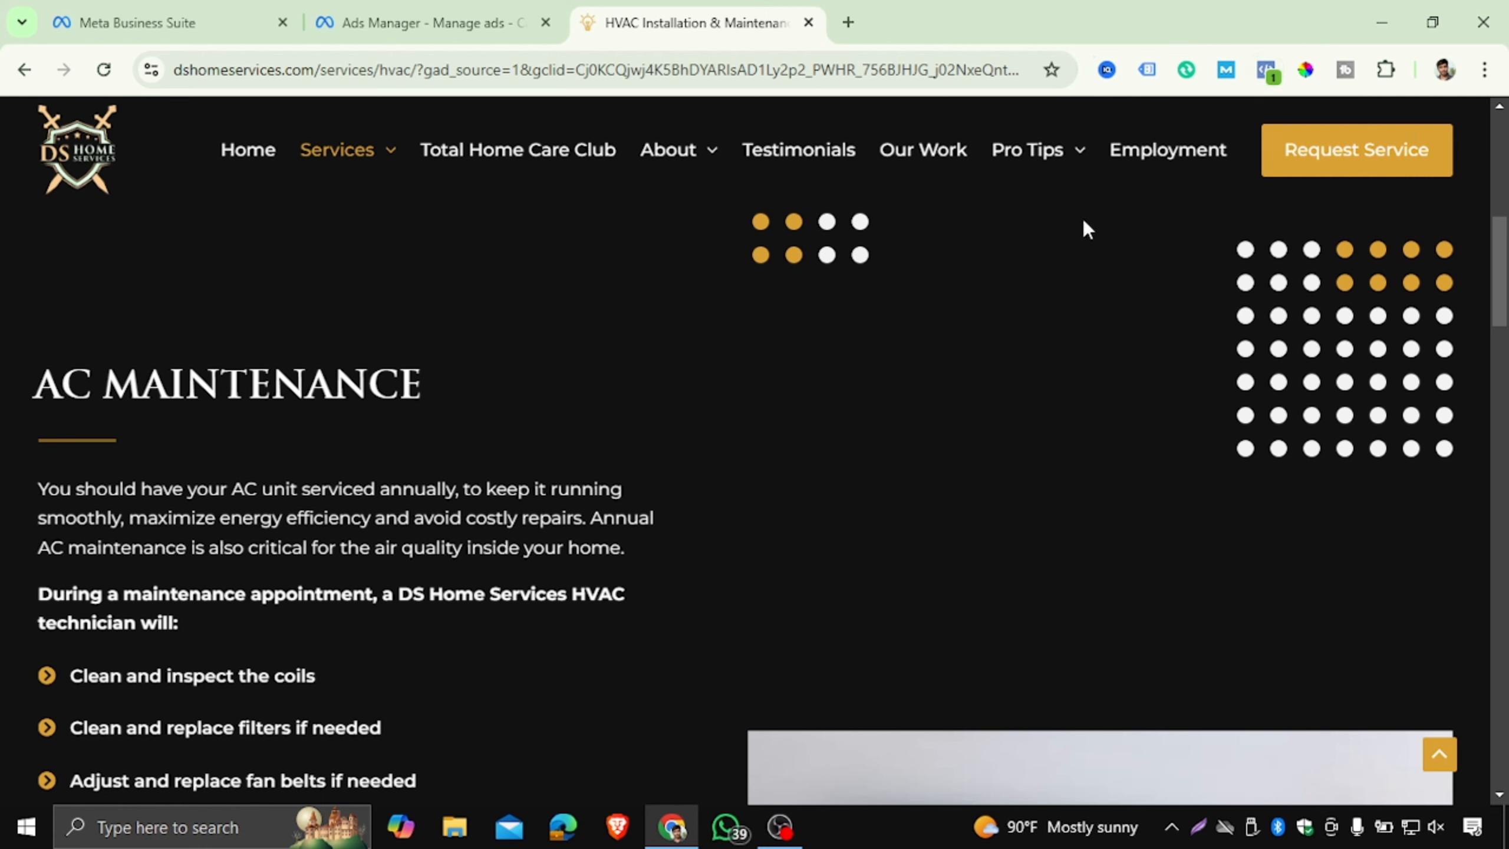
left_click(1267, 71)
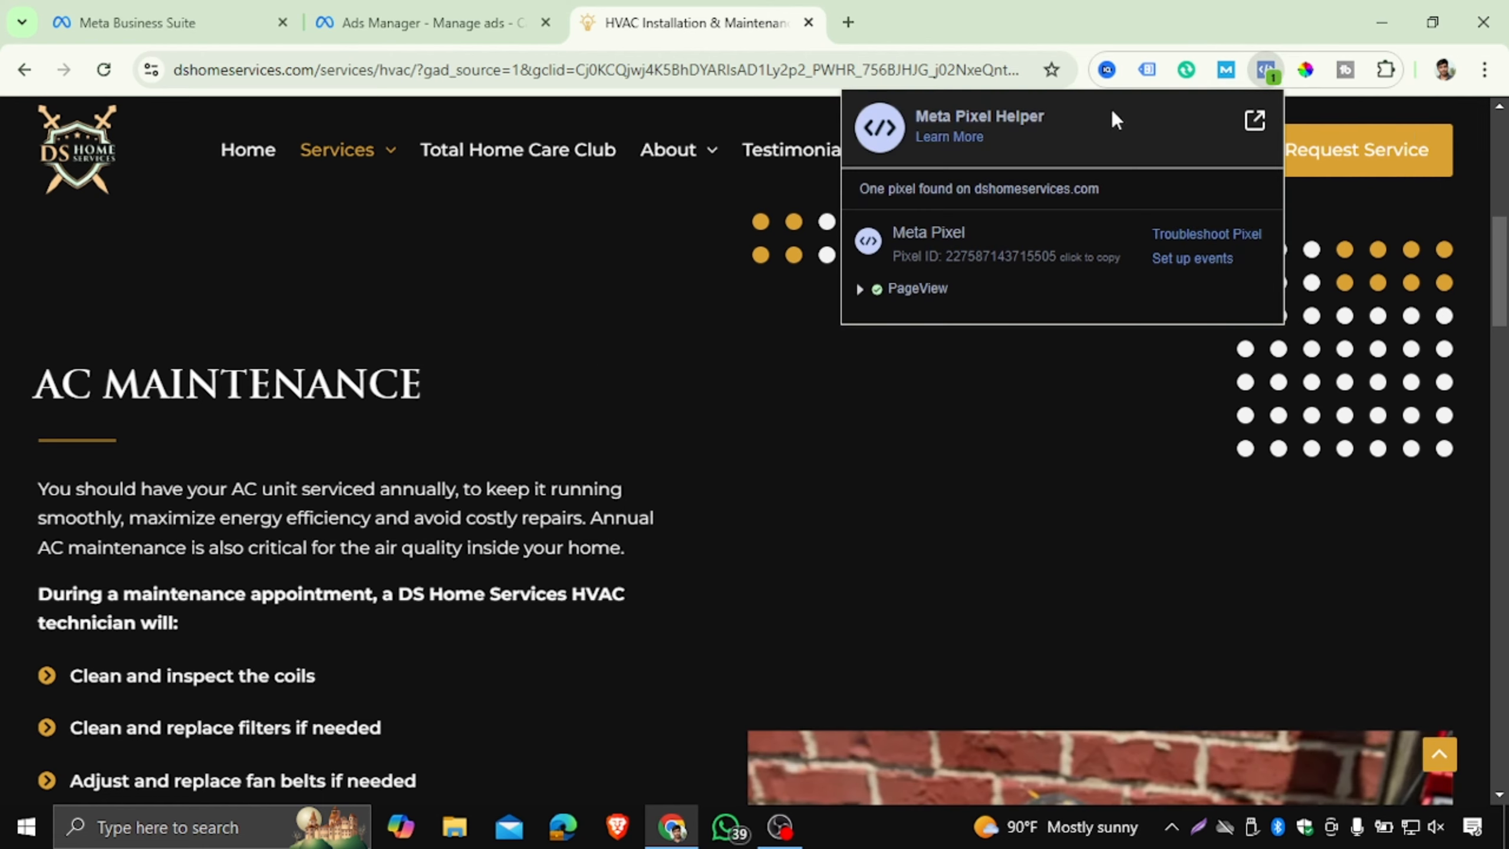
- Expand the PageView event details of the DS Home Services pixel and close Meta Pixel Helper
left_click(860, 291)
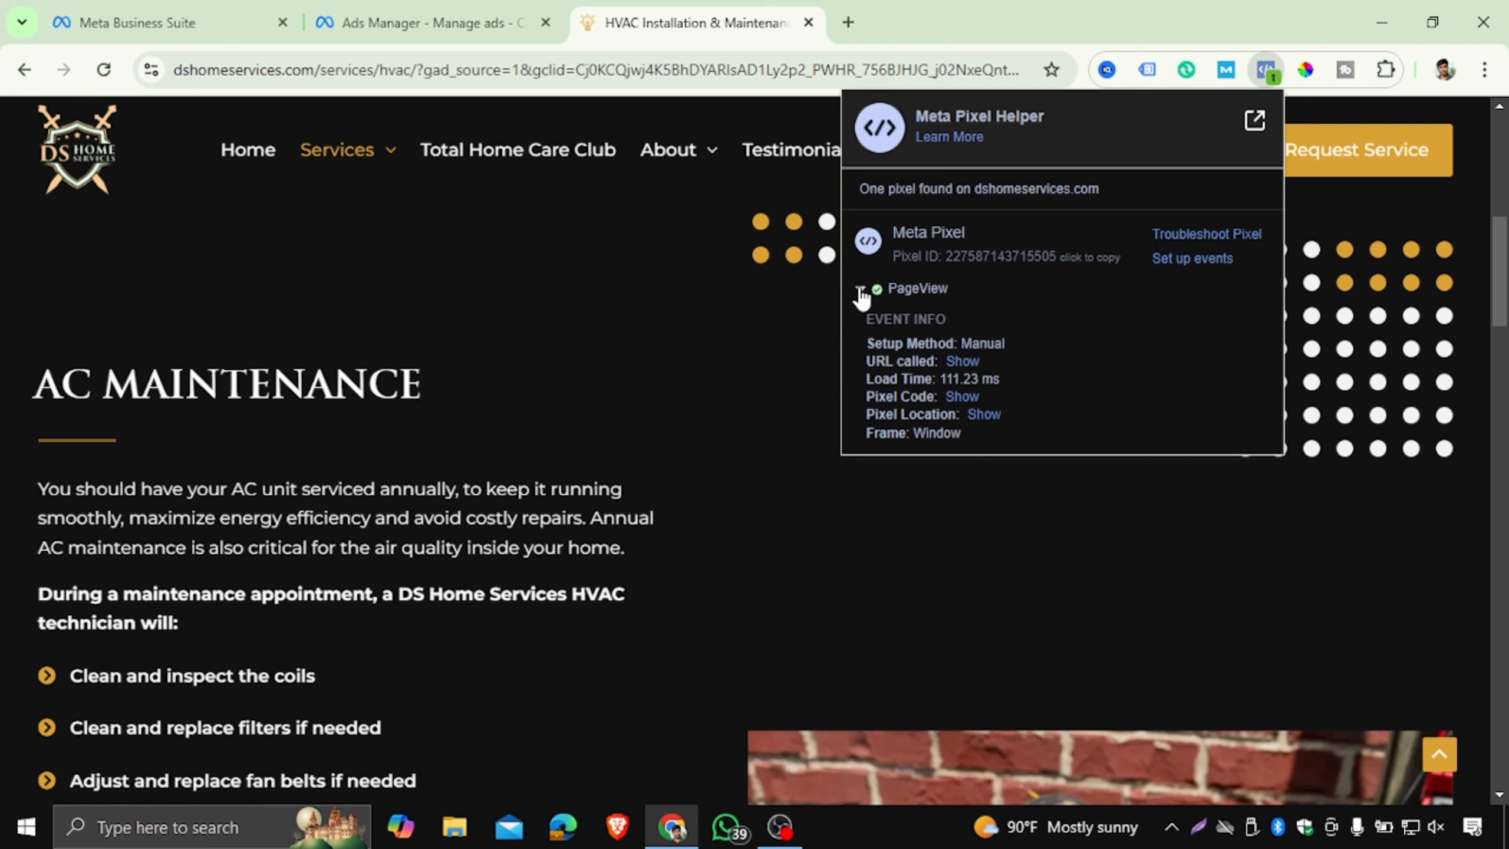
left_click(680, 354)
- Open the BD SHOP website, bdshop.com, in a new browser tab
left_click(849, 13)
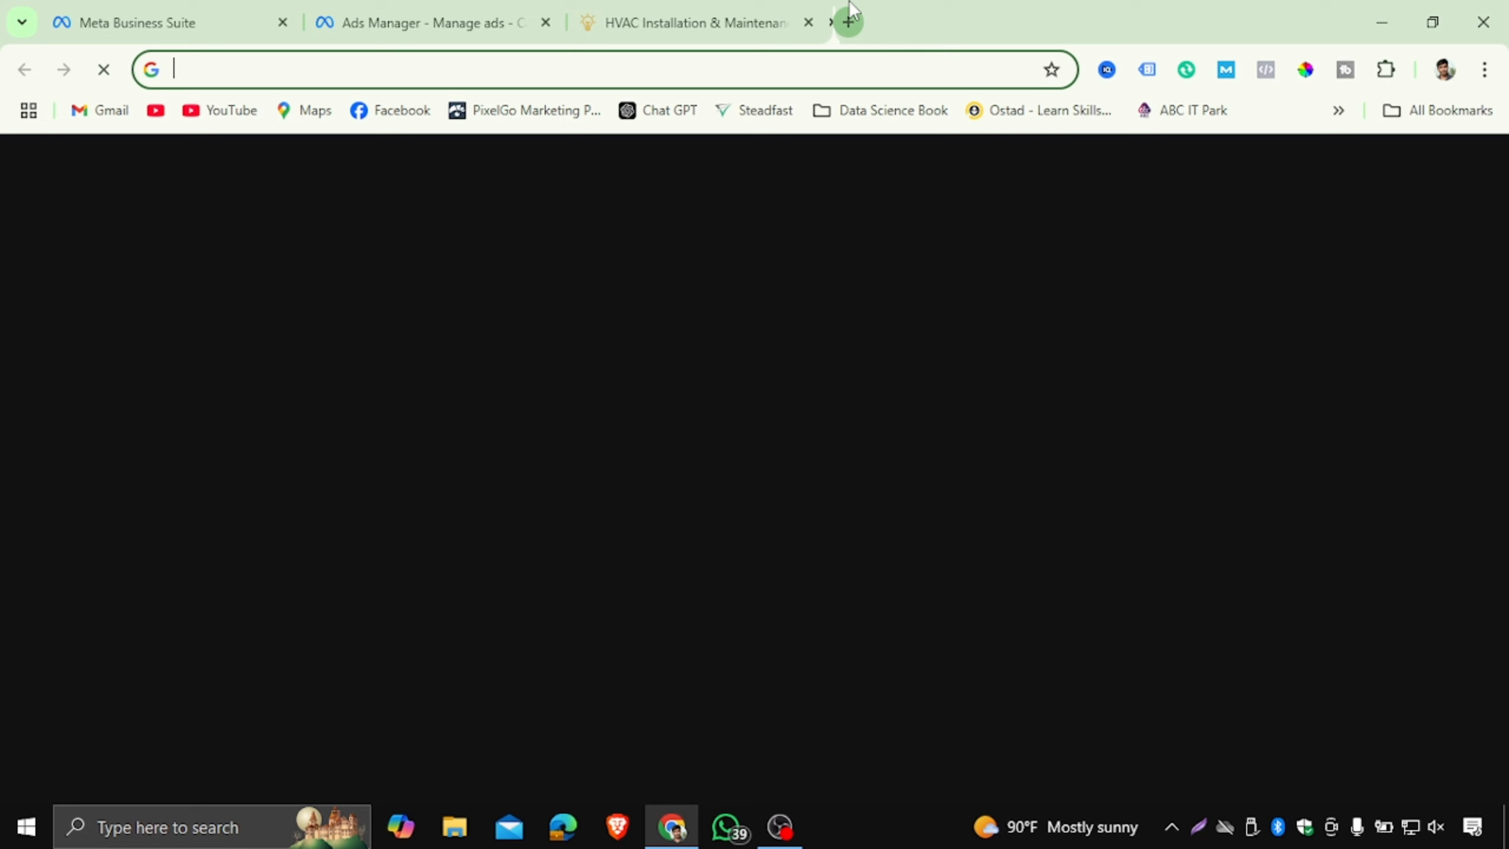
type("b")
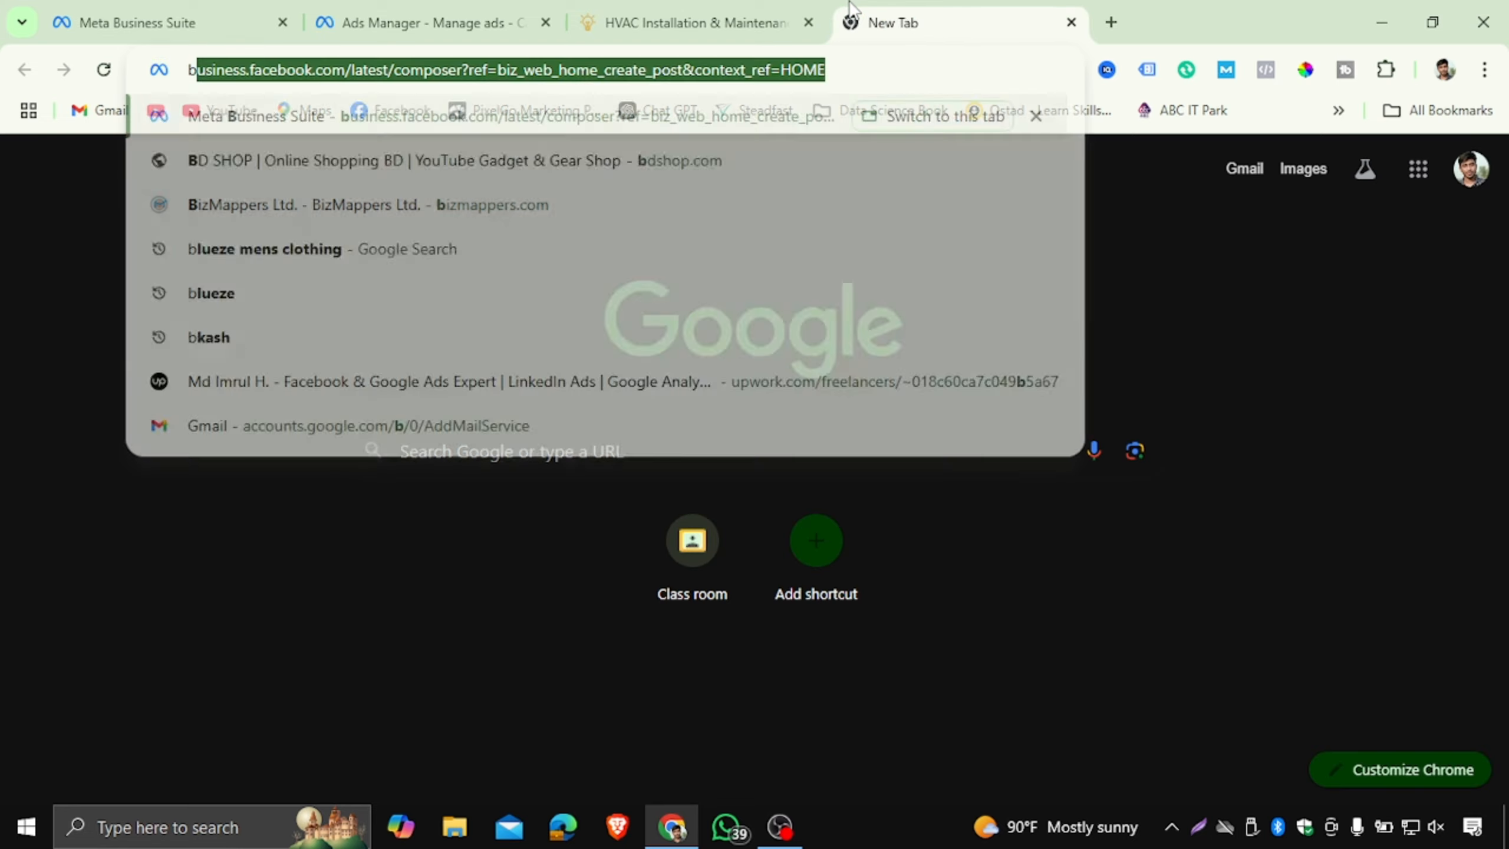
type("d")
key("Return")
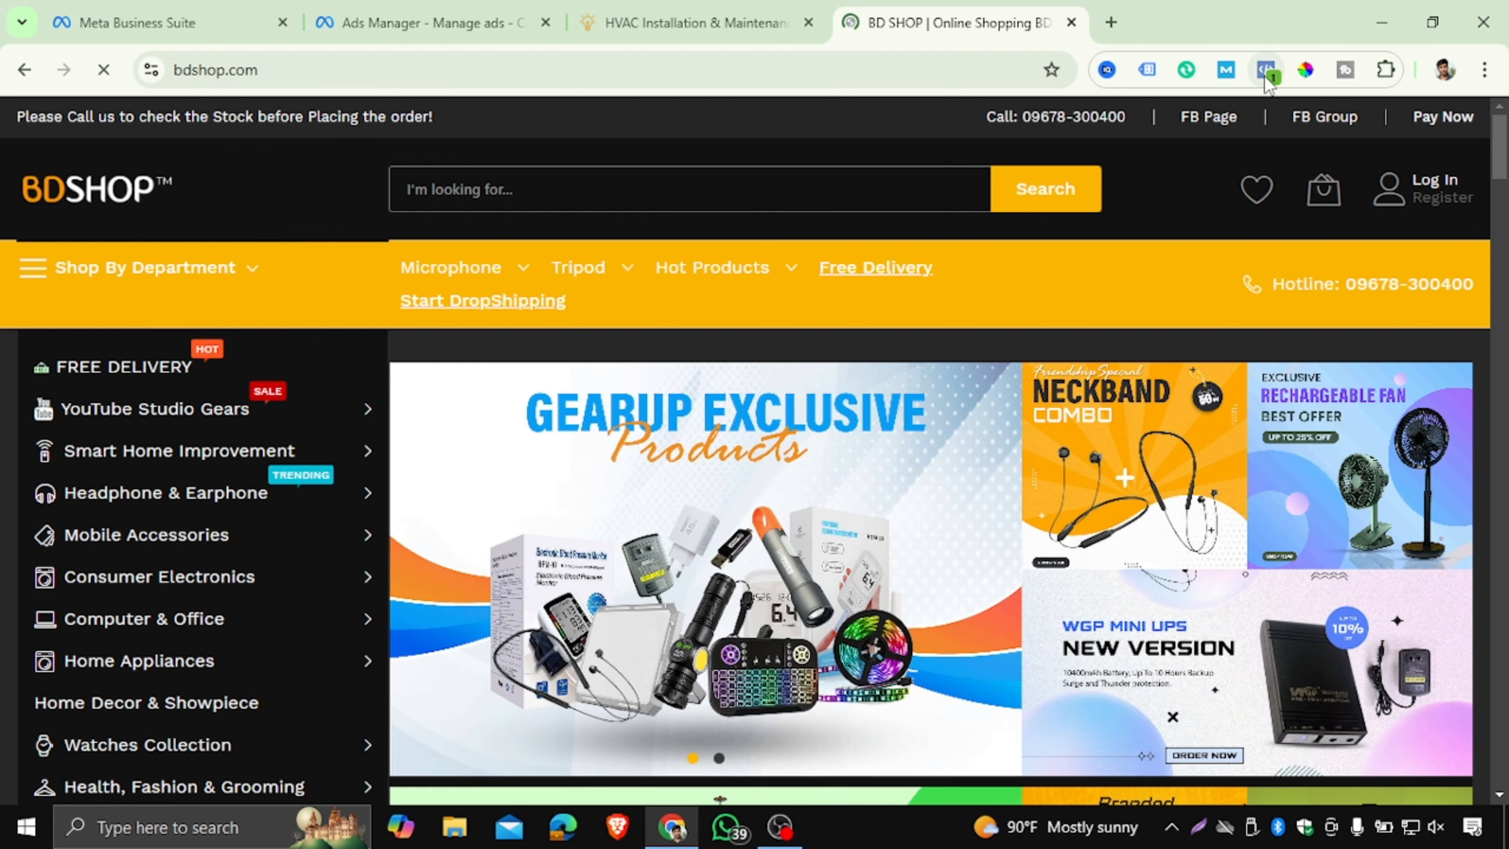
- Inspect the BD SHOP homepage's tracking pixel and its events with Meta Pixel Helper
left_click(1266, 71)
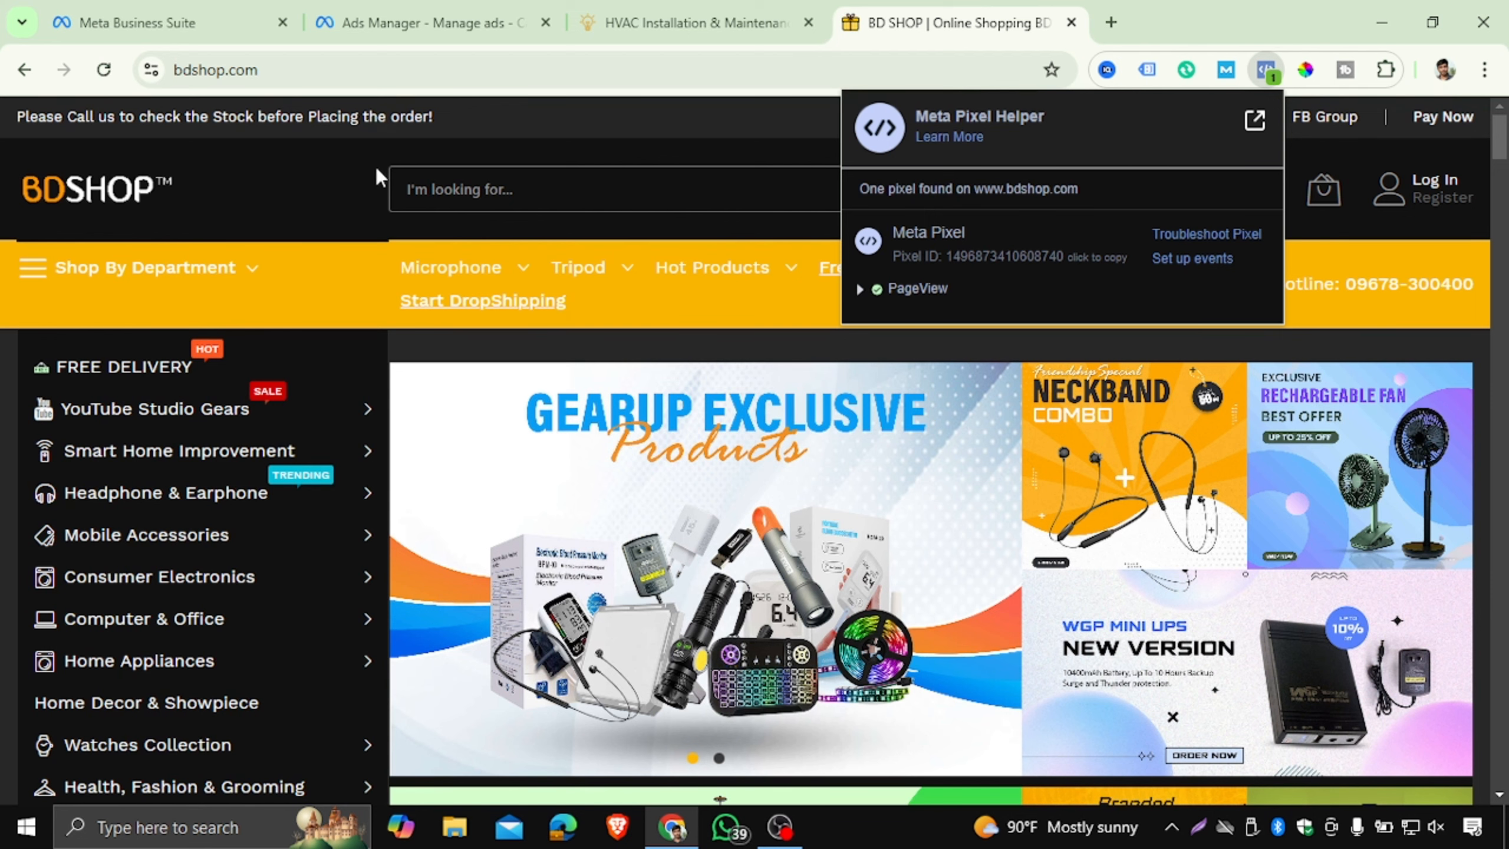
left_click(448, 222)
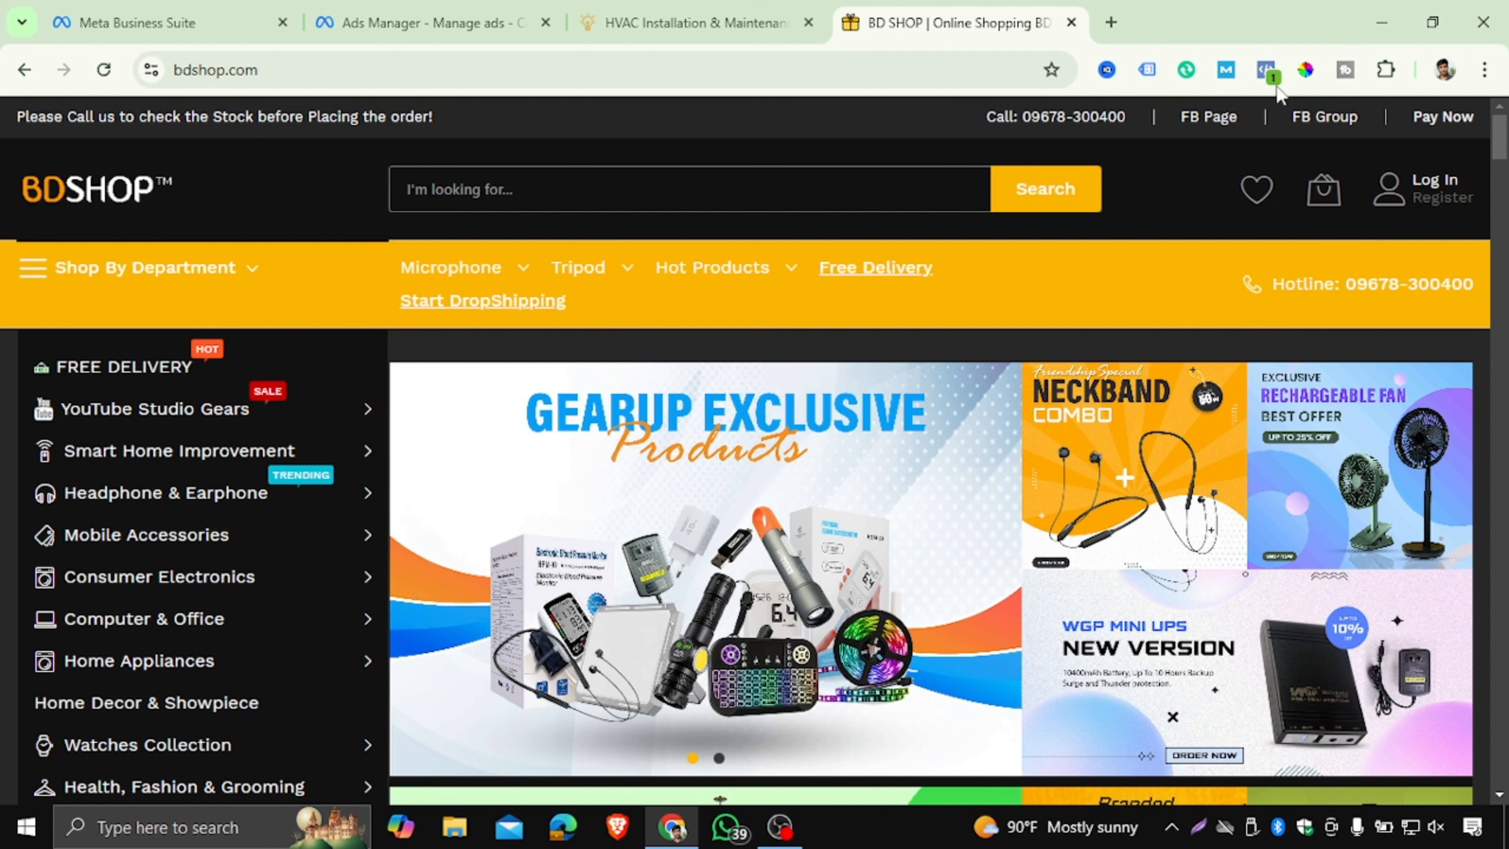
left_click(1266, 70)
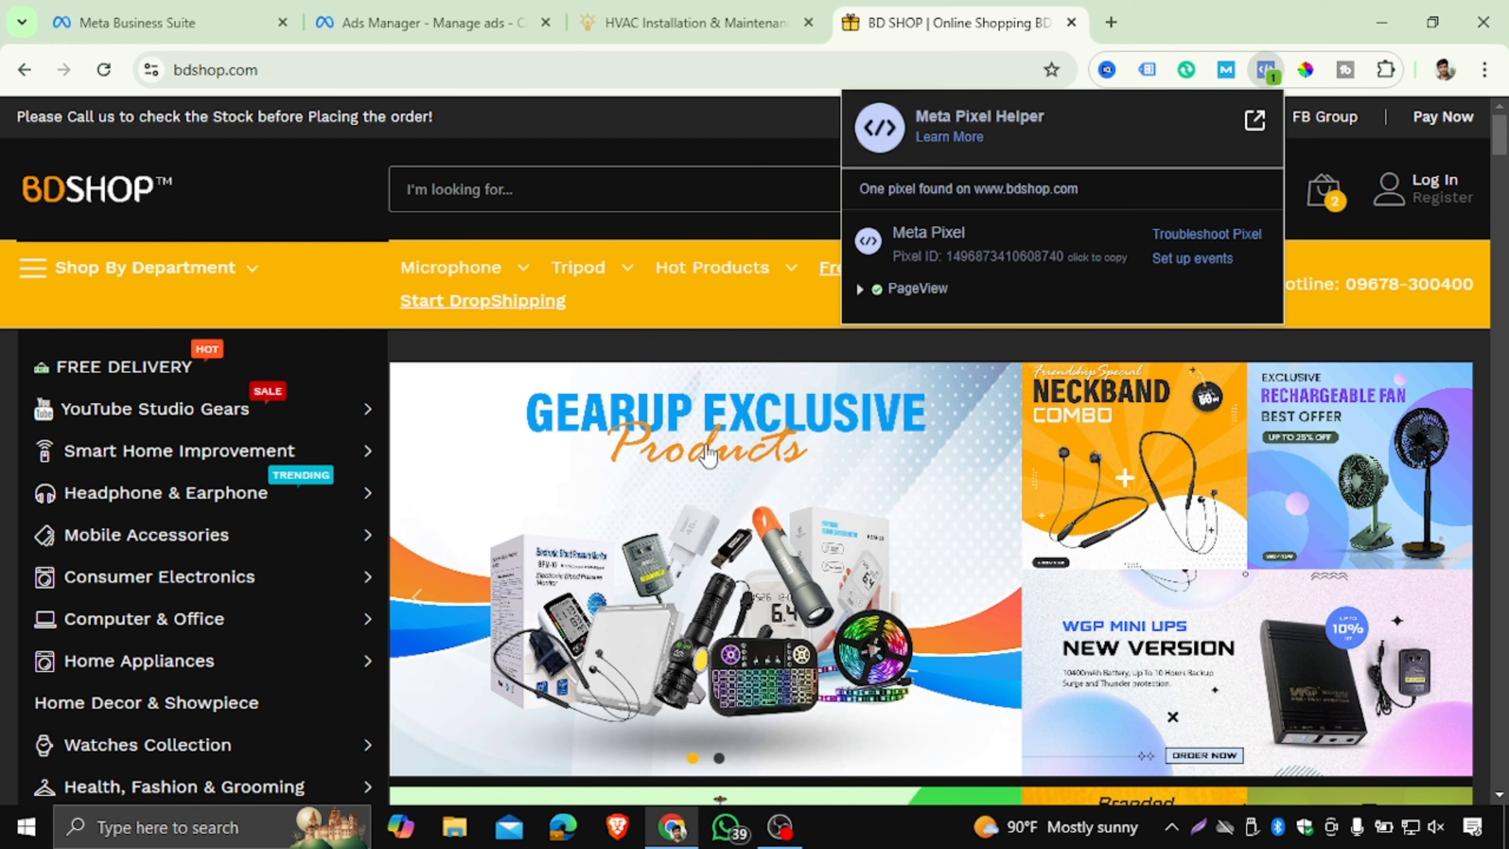
- Browse the BD SHOP homepage products and open the Octopus Tripod with Ball Head product page
scroll(710, 451, "down", 15)
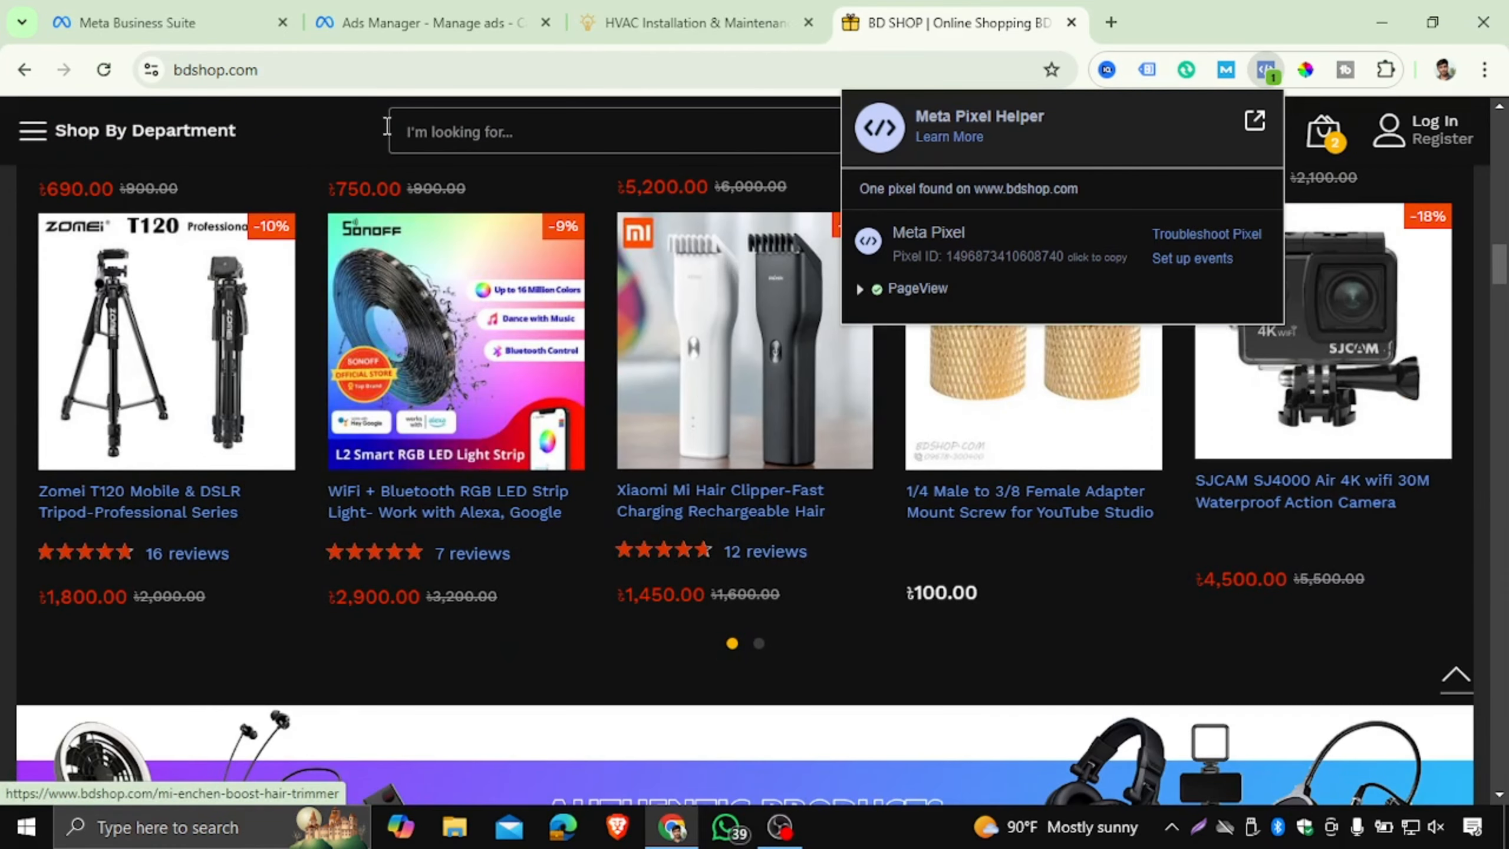
left_click(268, 132)
scroll(772, 404, "down", 12)
scroll(889, 440, "down", 5)
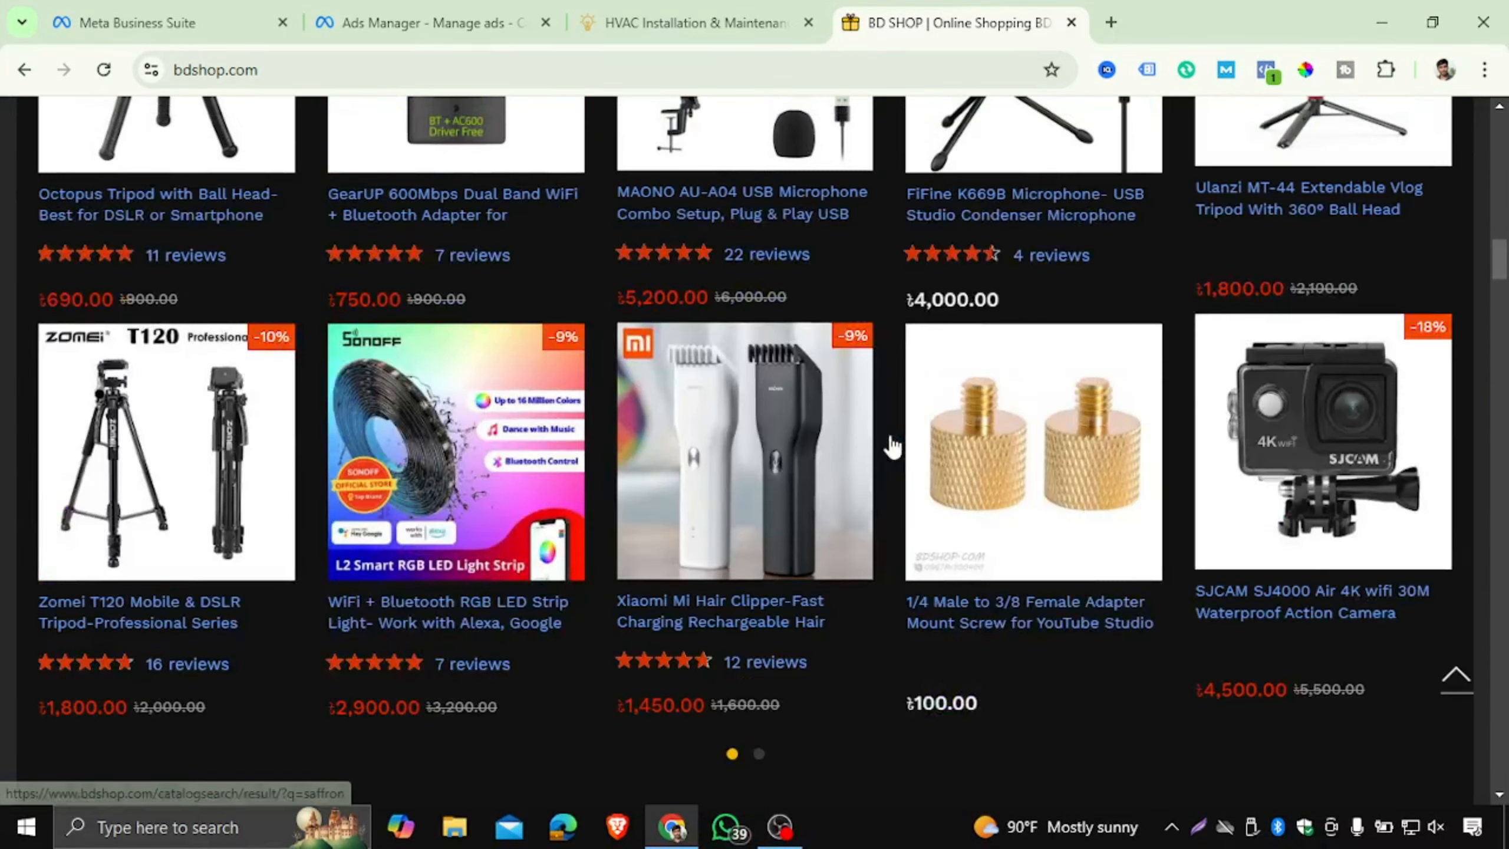
scroll(889, 438, "up", 5)
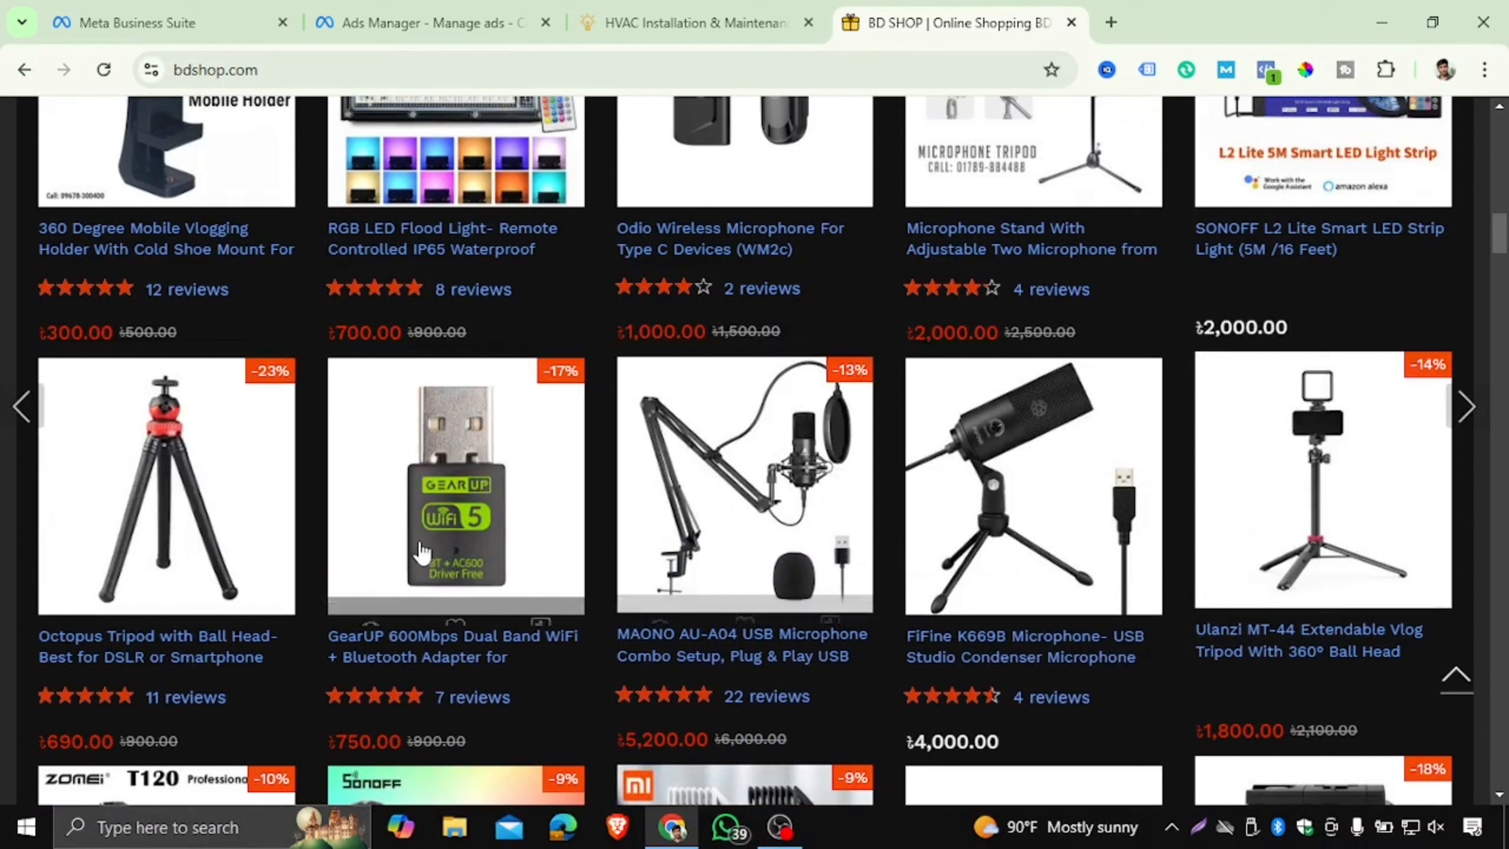
left_click(156, 643)
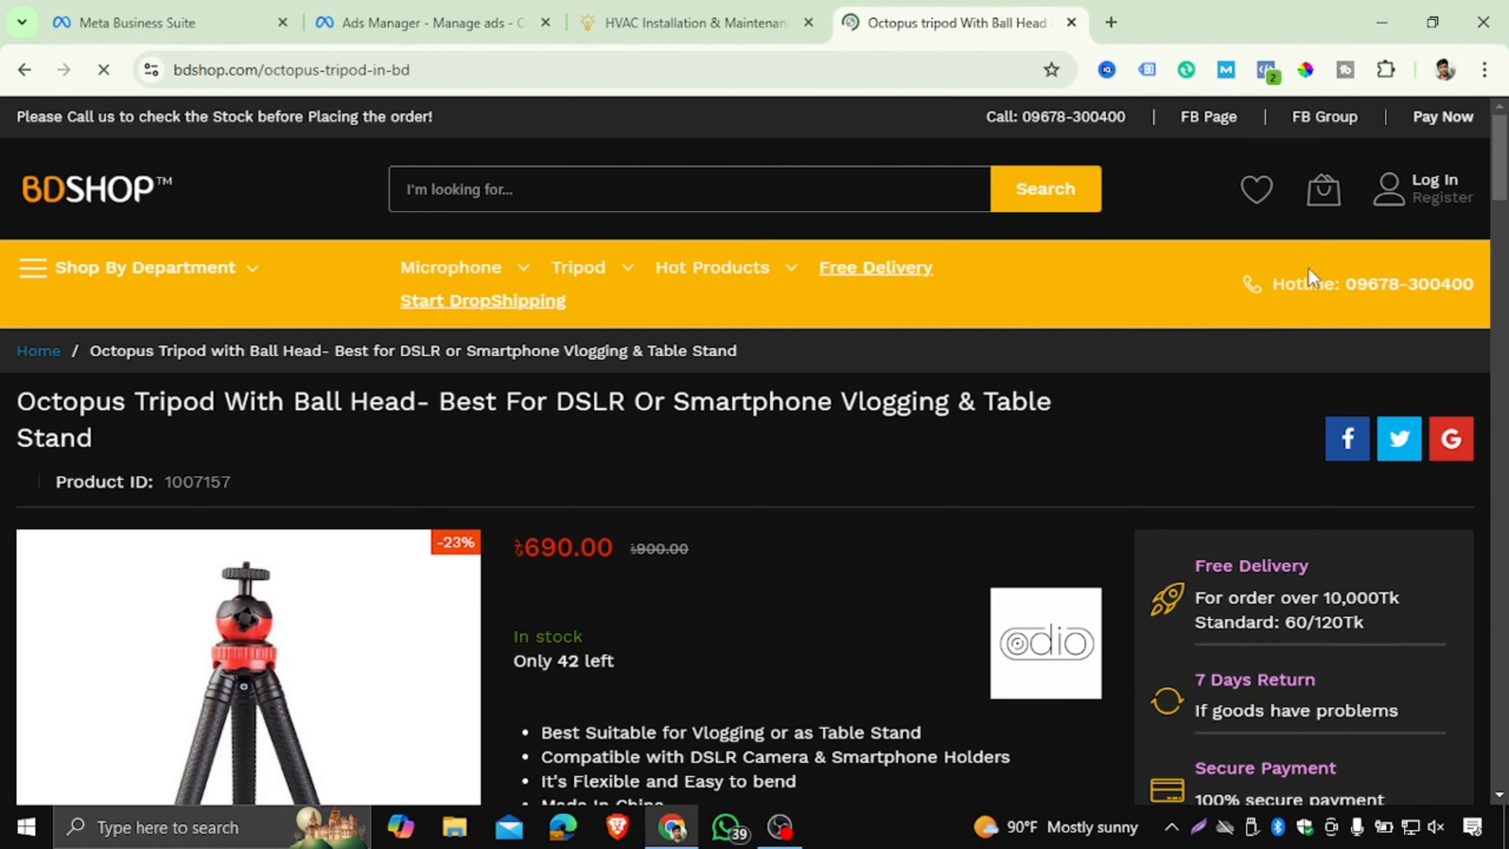
- Check which pixel events fire on the Octopus Tripod page and look over its product details
left_click(1267, 72)
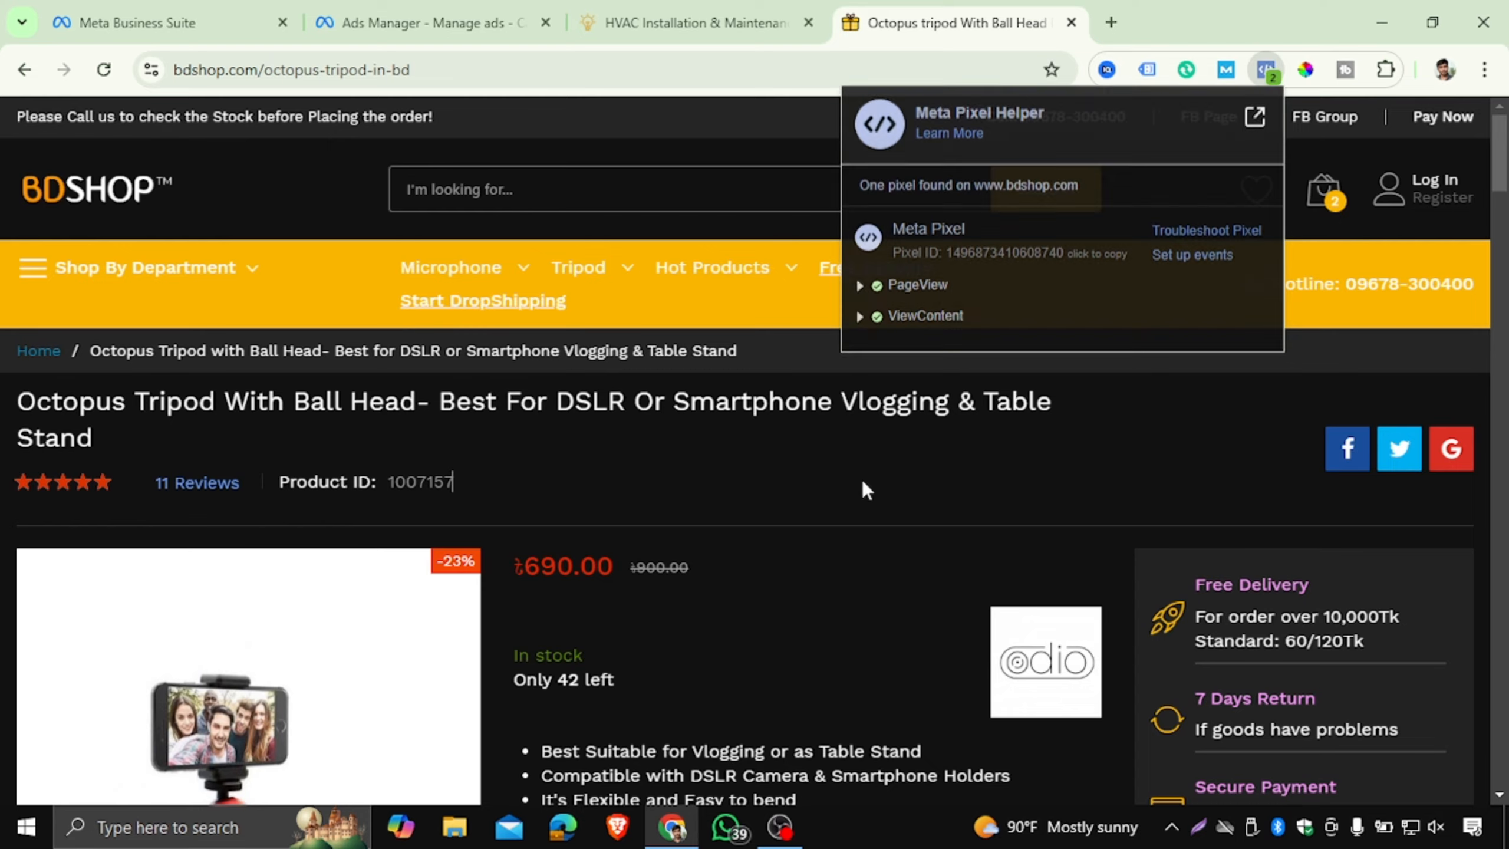
left_click(887, 434)
scroll(886, 434, "down", 5)
scroll(889, 441, "up", 7)
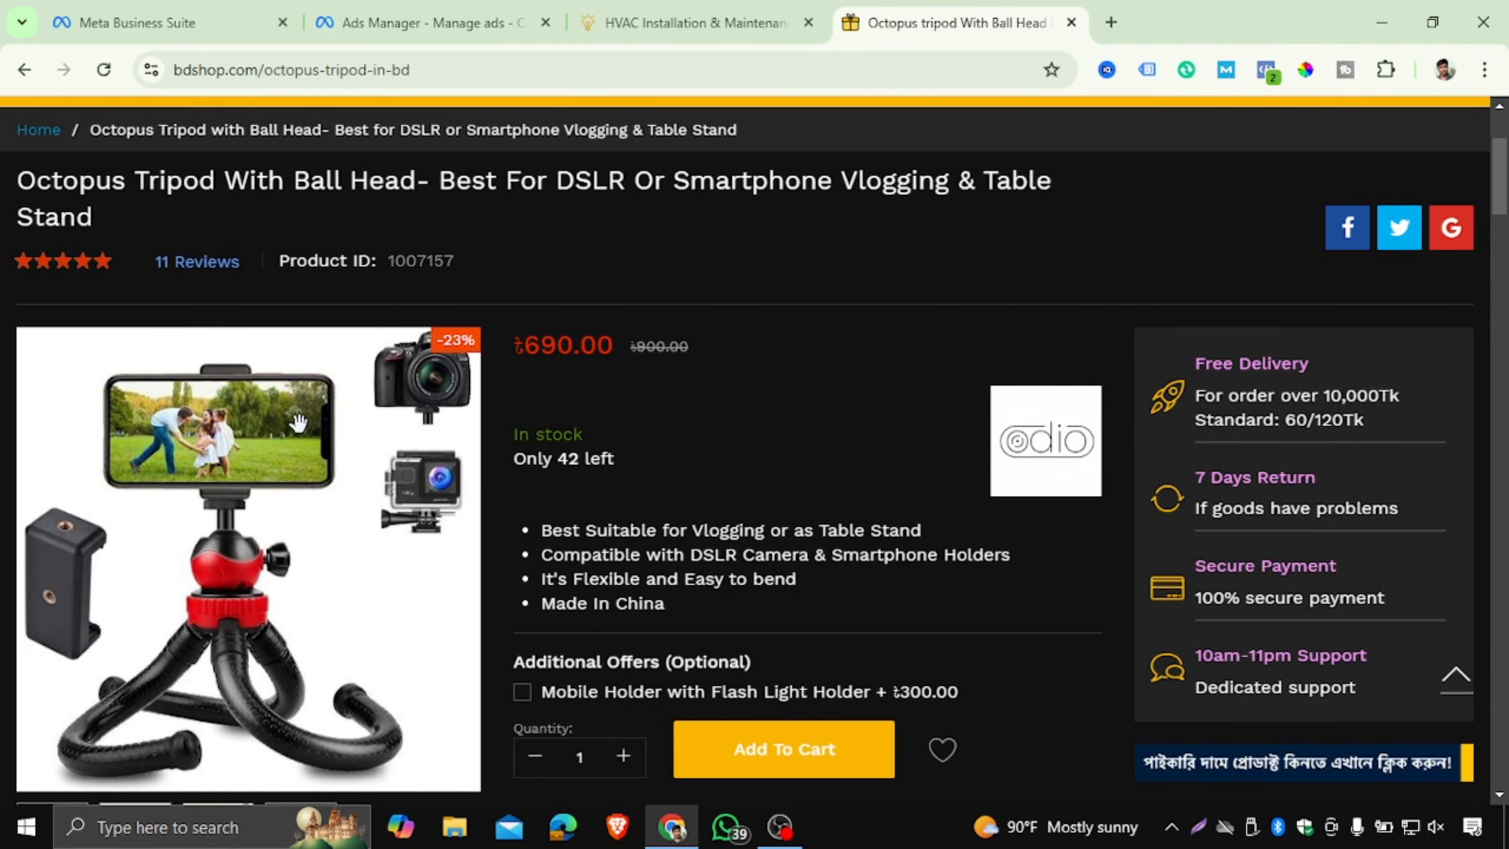
scroll(866, 466, "down", 5)
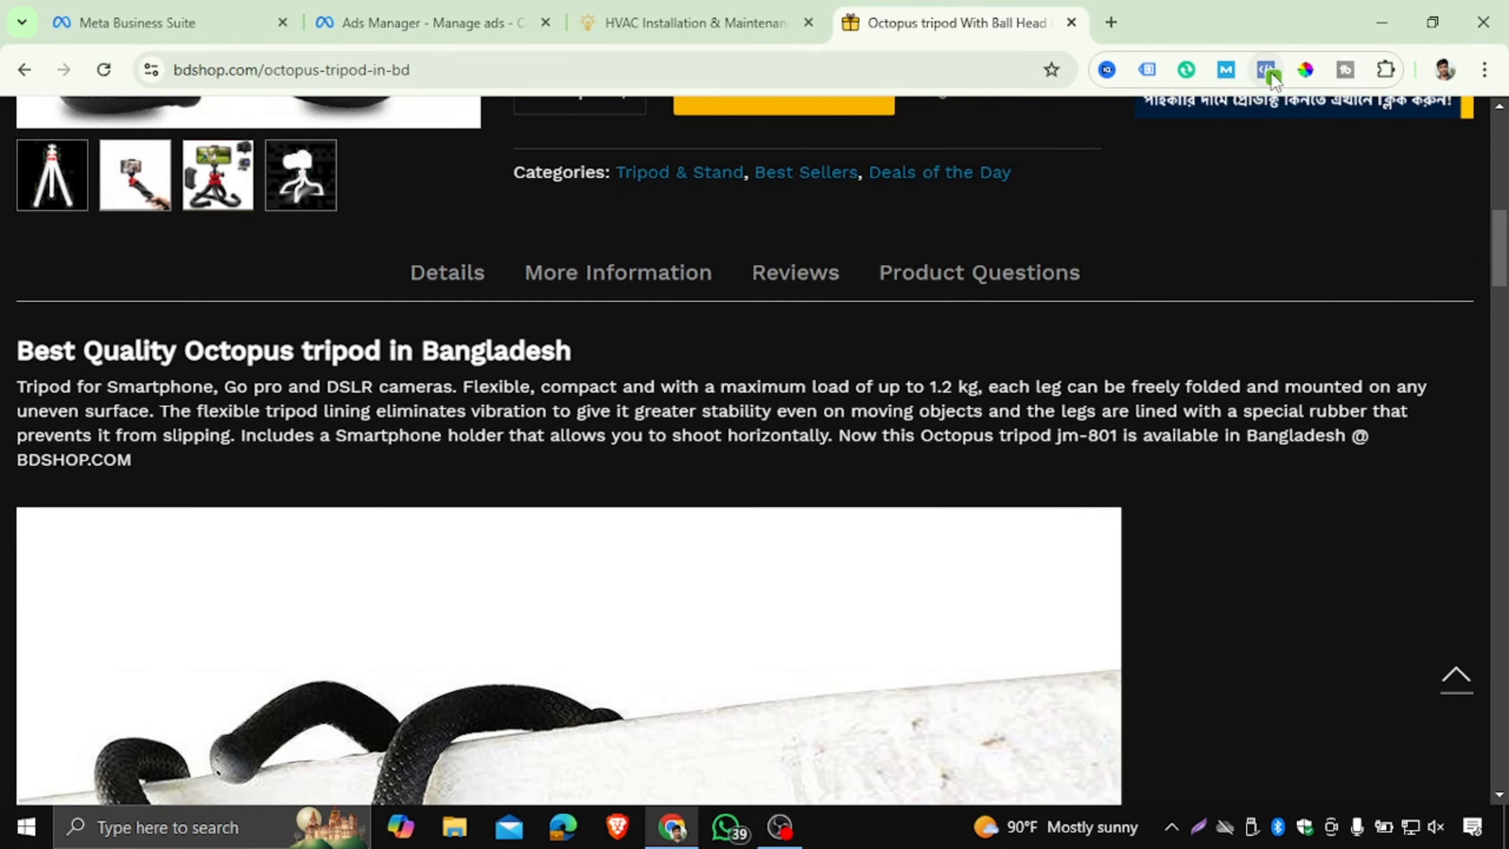
- Expand the ViewContent event in Meta Pixel Helper and examine its content type, currency and value parameters
left_click(1267, 69)
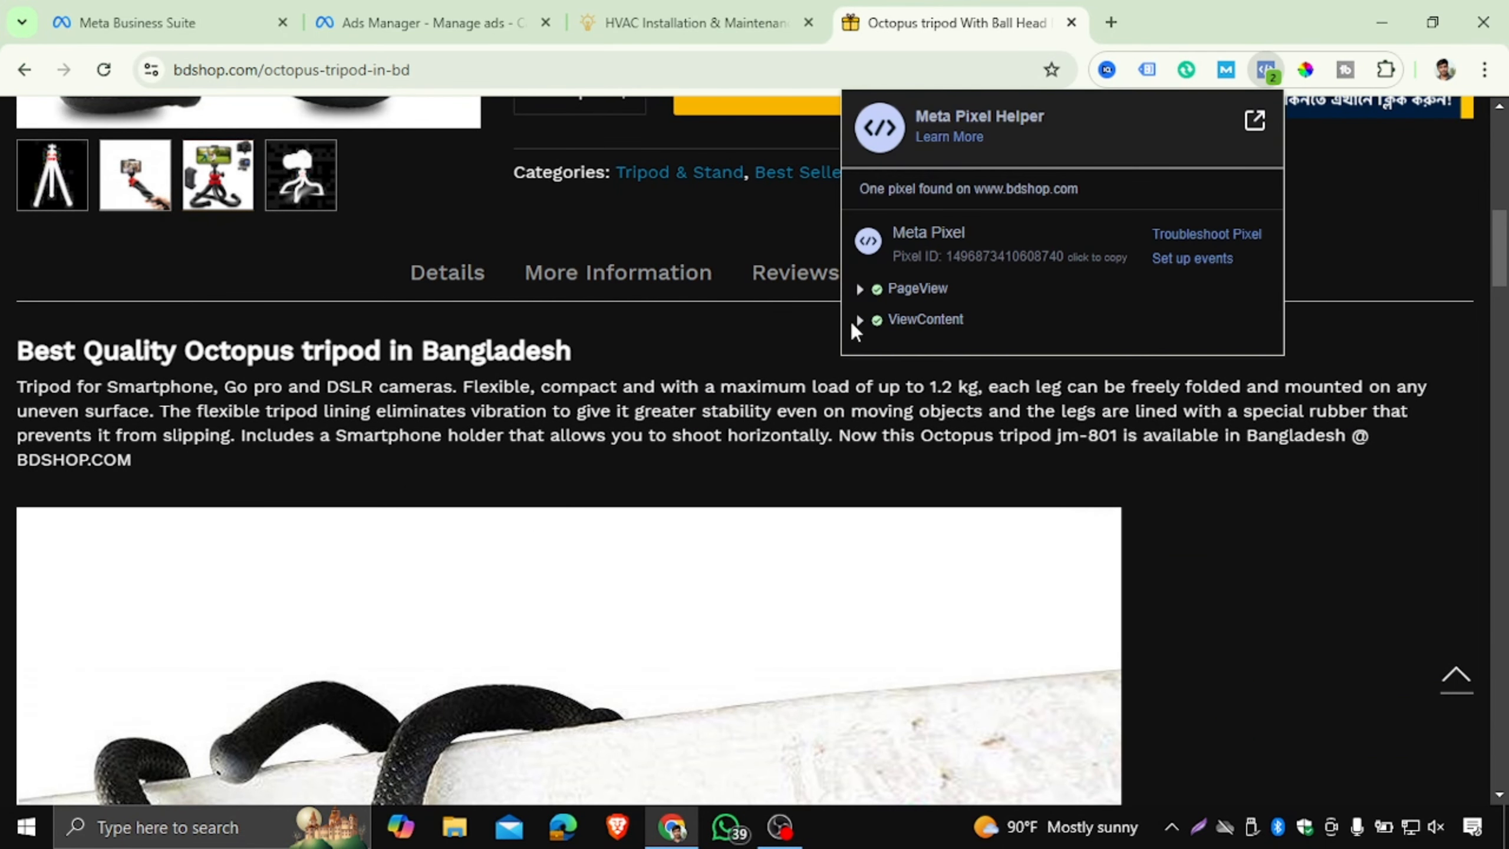
left_click(862, 322)
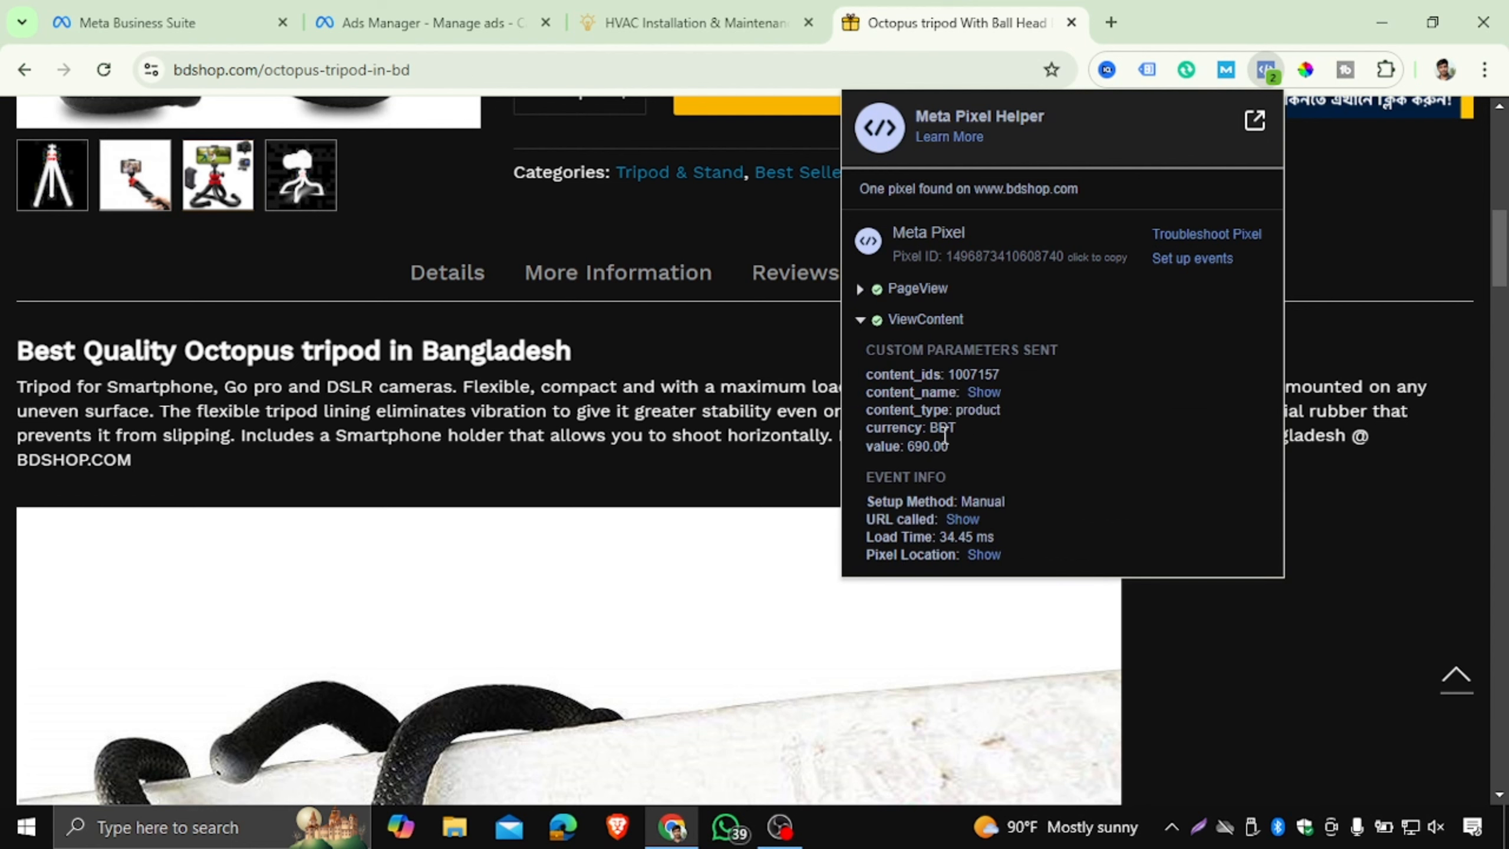
double_click(962, 412)
double_click(941, 428)
left_click_drag(906, 445, 942, 445)
left_click(646, 233)
- Review the Sales objective's catalog sales explanation in Ads Manager and return to the tripod product page
scroll(1041, 290, "up", 6)
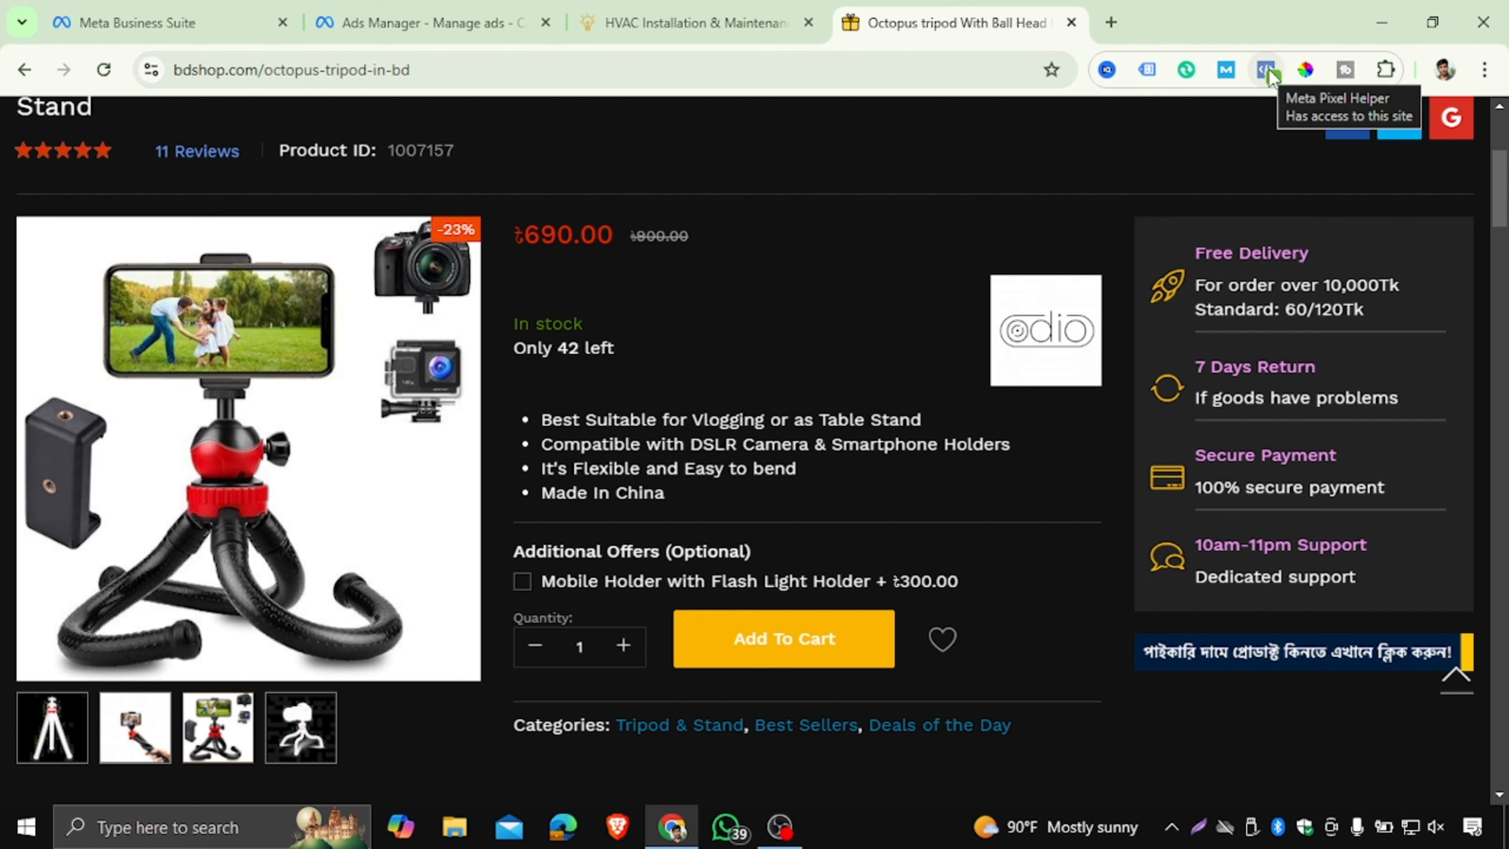
left_click(443, 22)
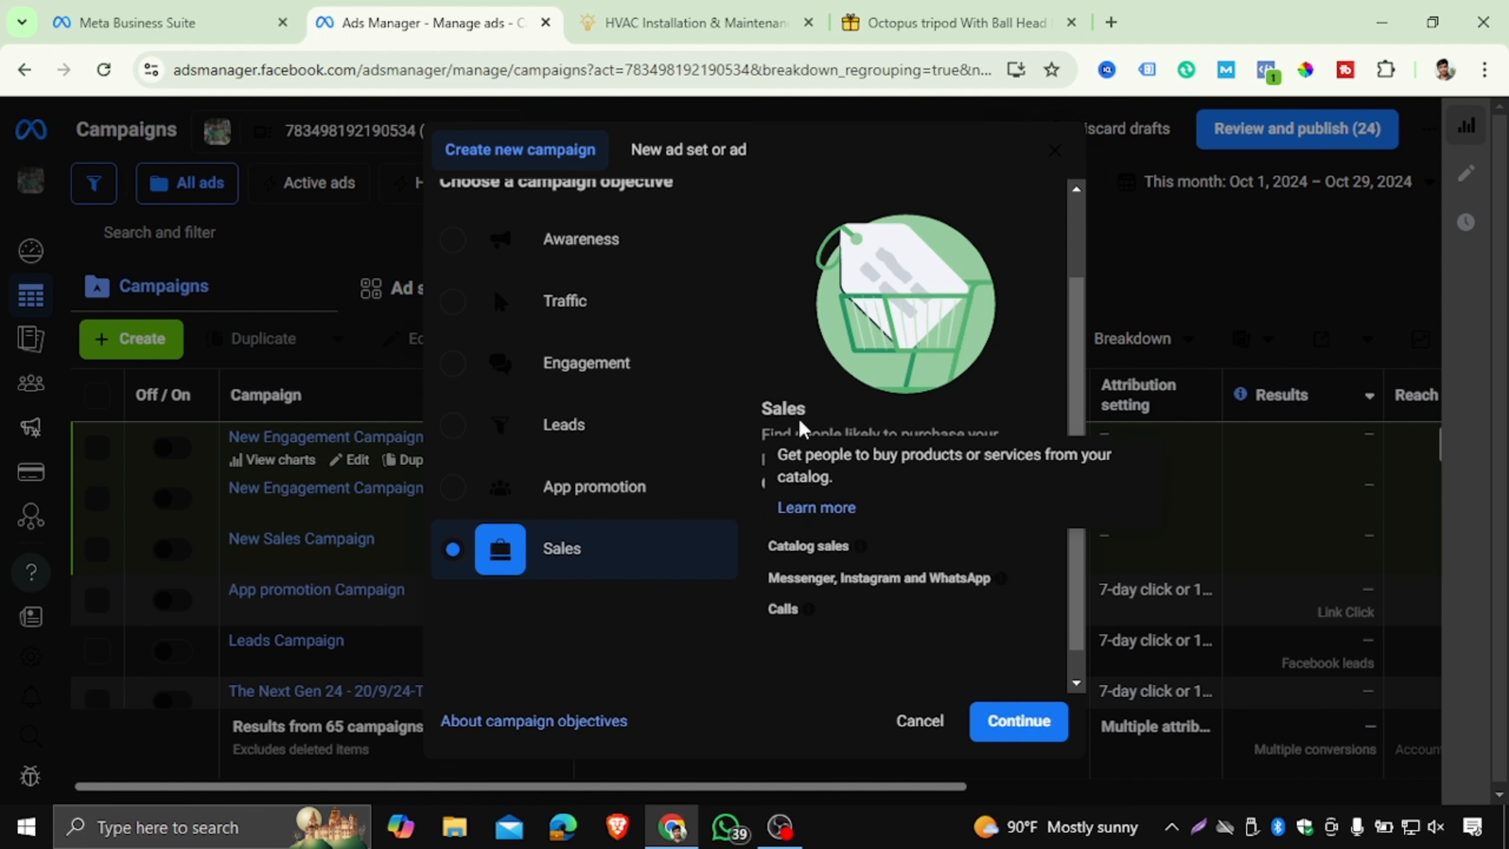
left_click(926, 25)
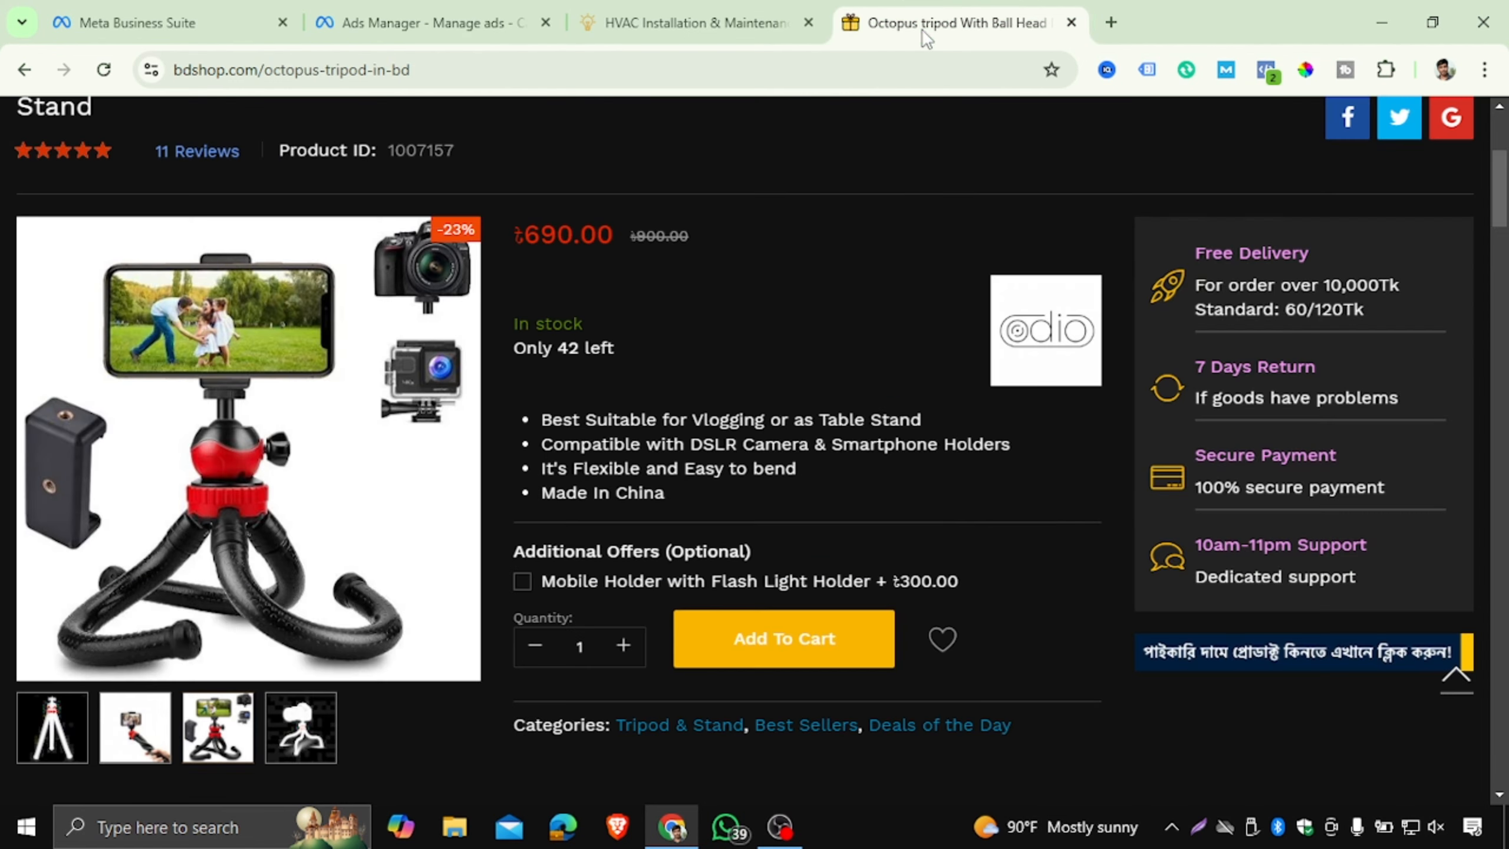
- Add one Octopus Tripod with Ball Head to the cart and close the cart panel
scroll(921, 419, "down", 3)
left_click(776, 436)
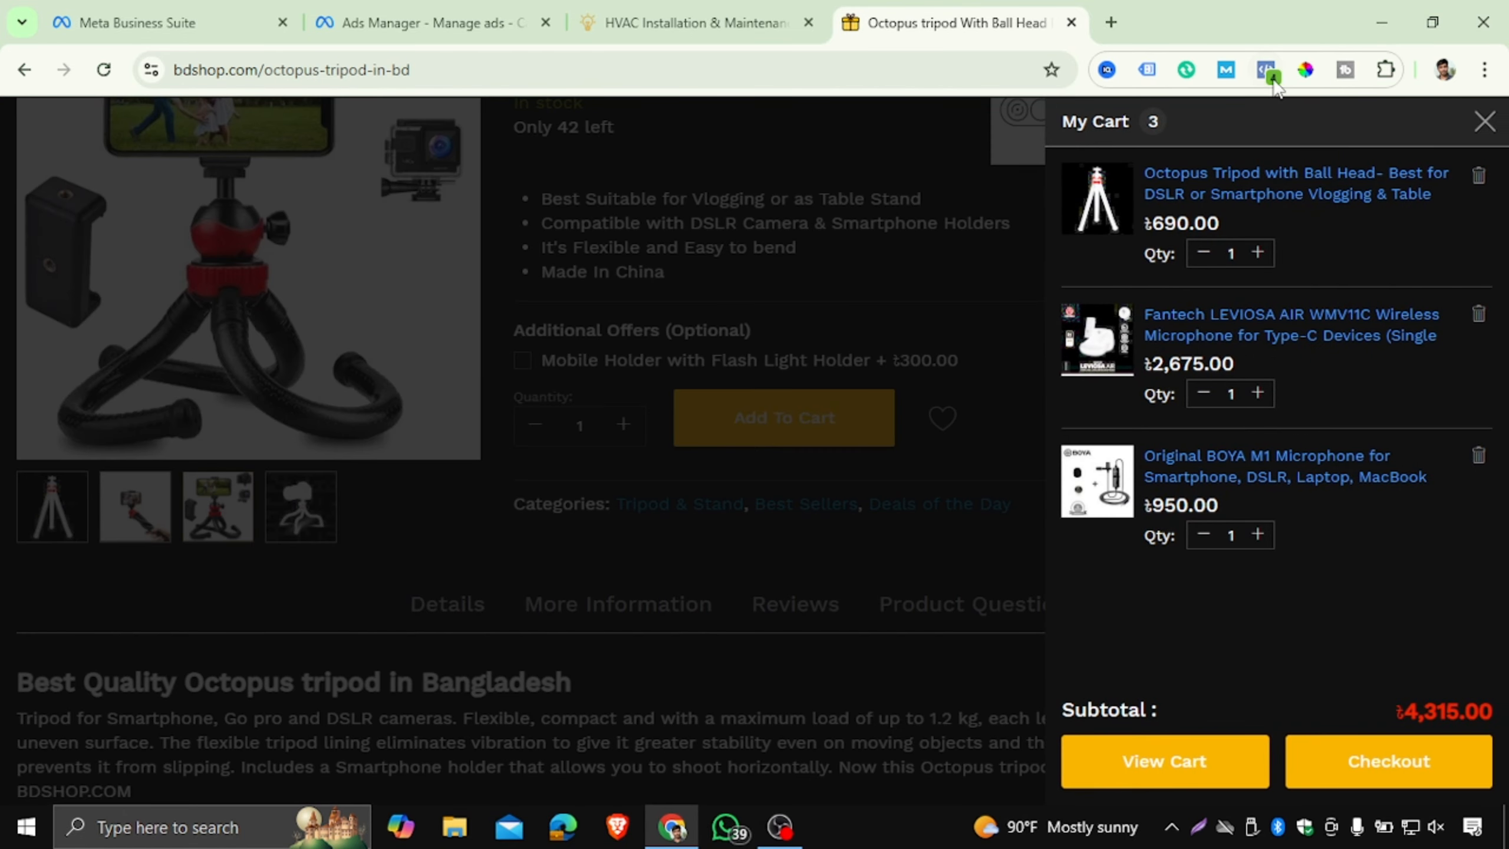
left_click(1483, 122)
- Expand the AddToCart event in Meta Pixel Helper and examine its content type, value and currency parameters
left_click(1270, 73)
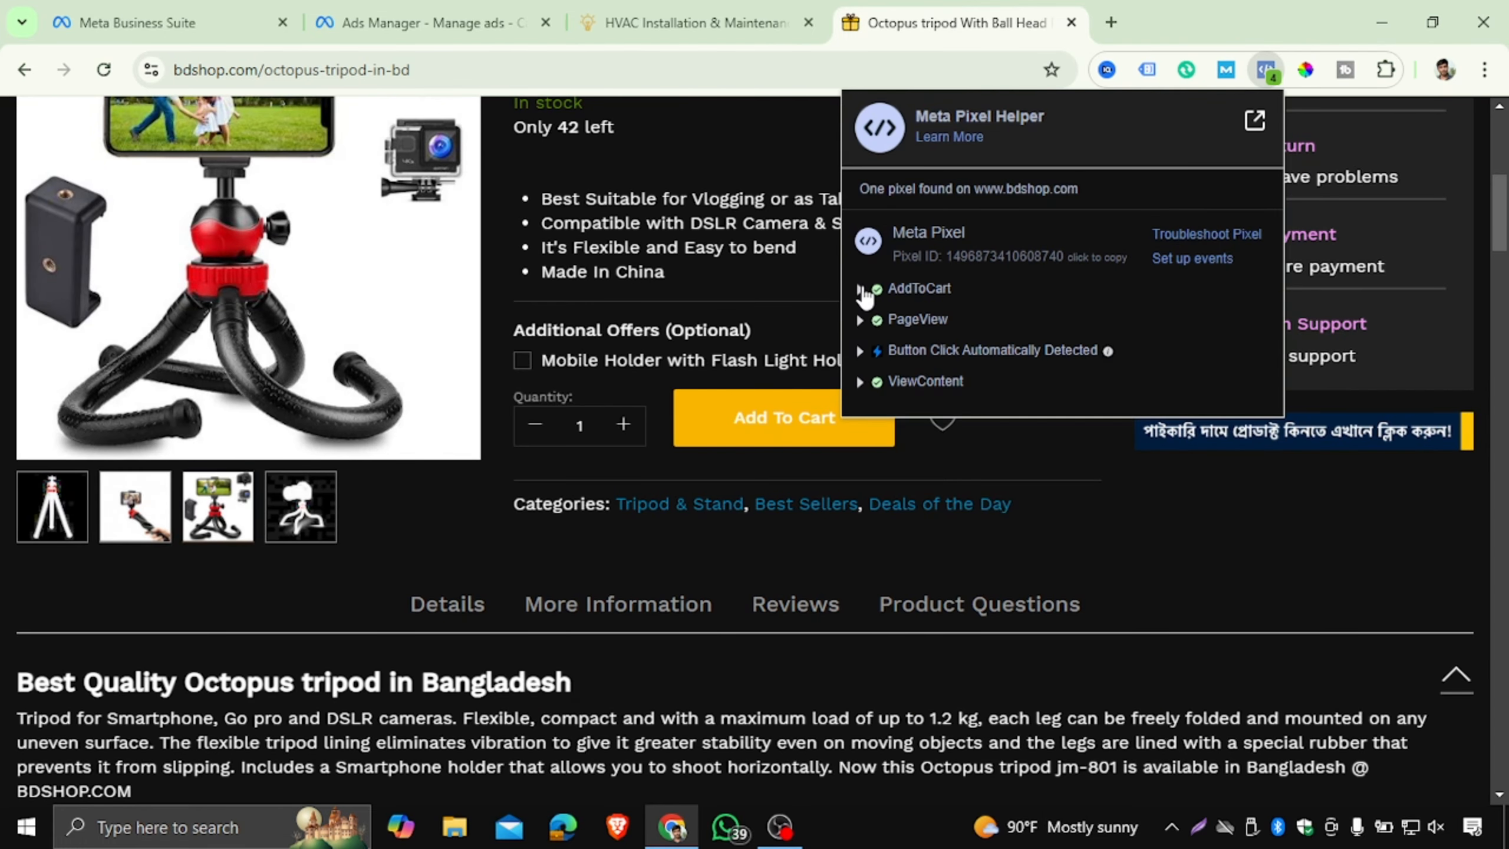
left_click(860, 289)
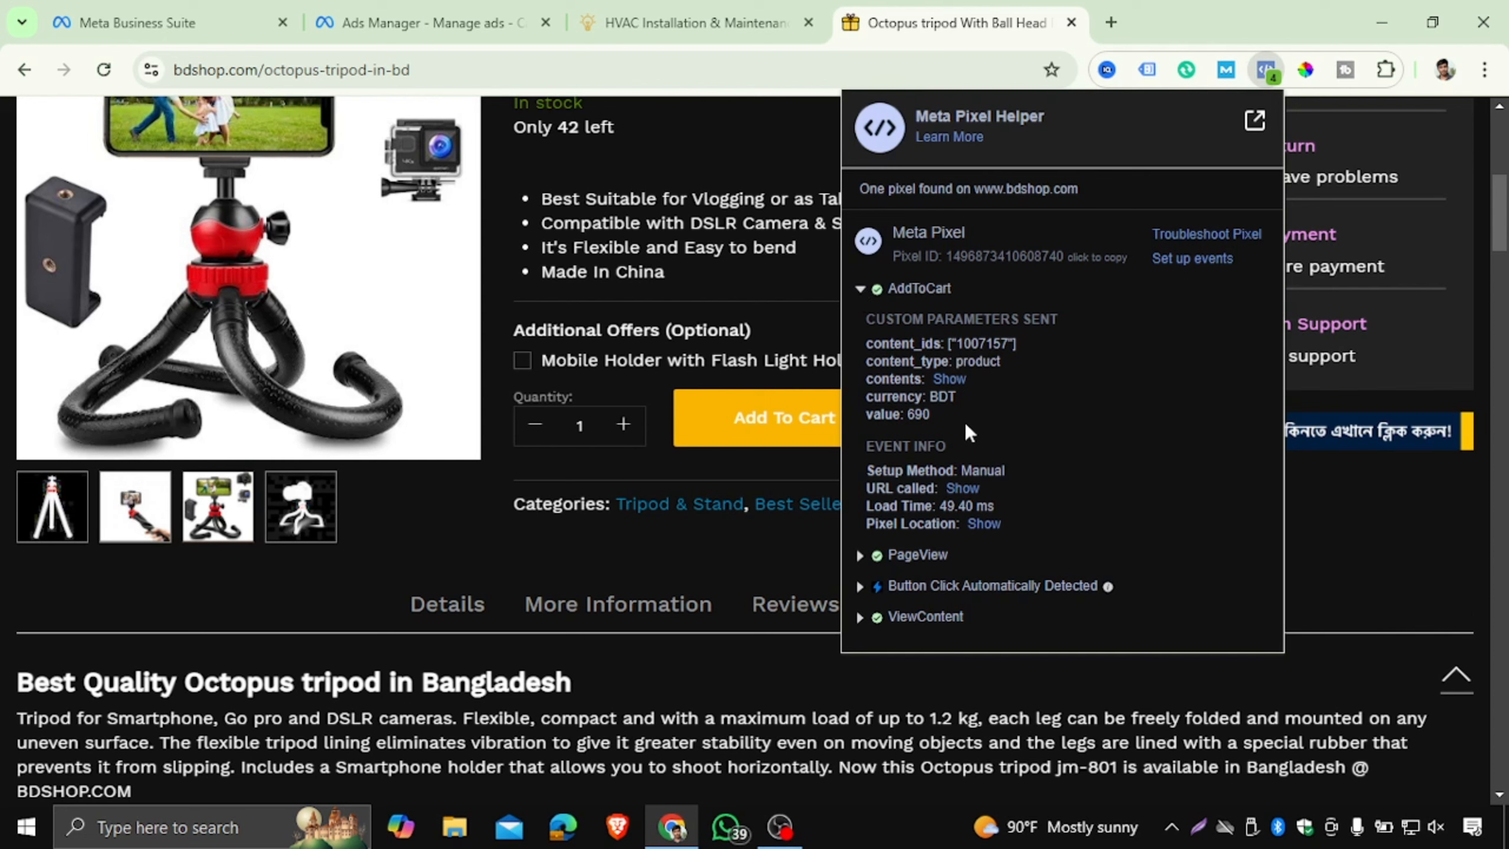
left_click_drag(958, 360, 1010, 368)
left_click(904, 416)
left_click_drag(904, 416, 991, 397)
- Expand the PageView and ViewContent events, read through their details, and close Meta Pixel Helper
left_click(861, 556)
scroll(958, 536, "down", 1)
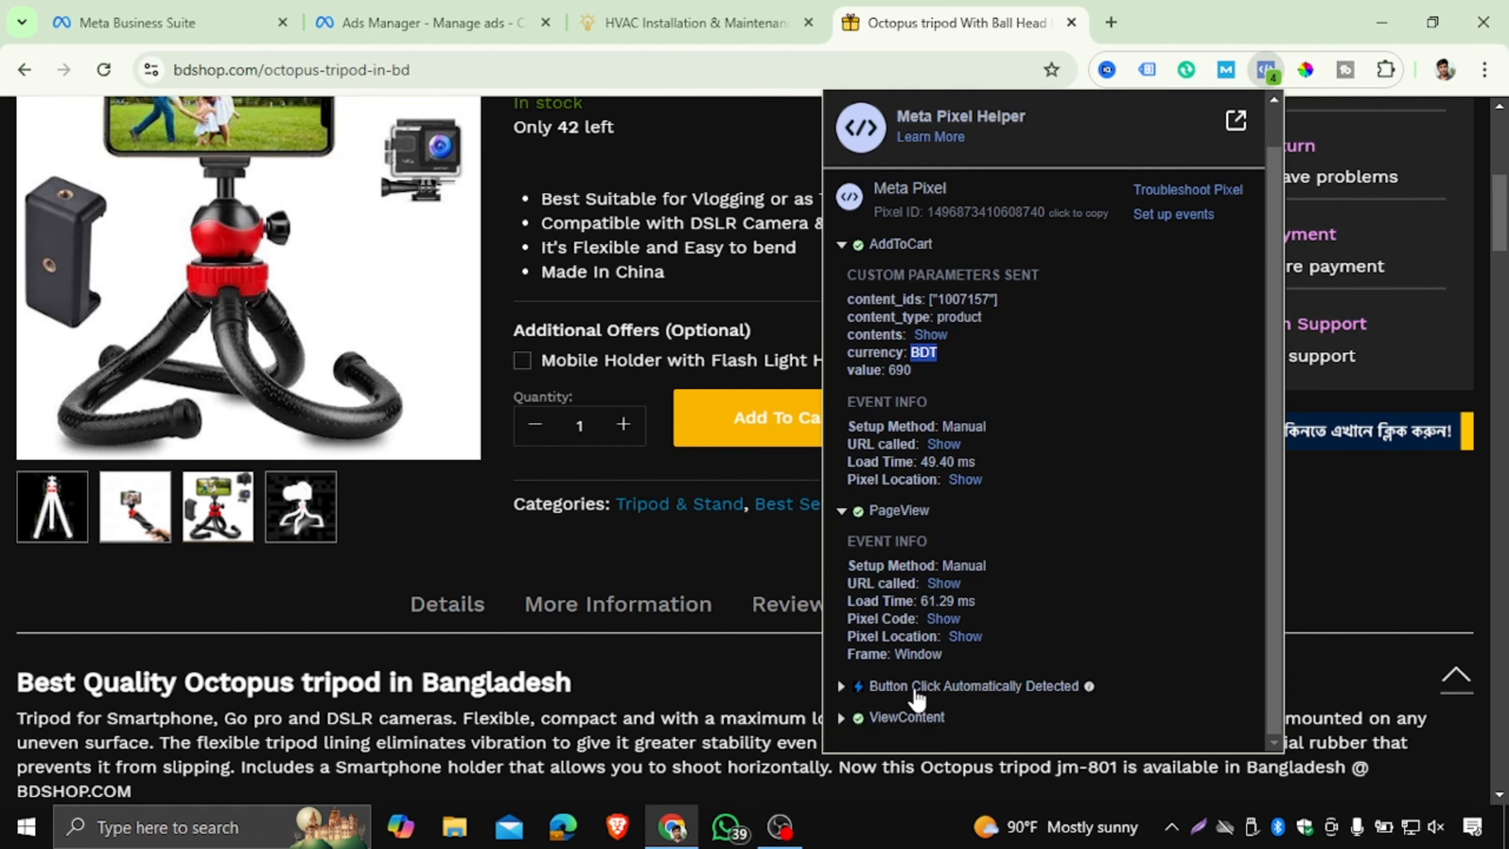
left_click(849, 721)
scroll(694, 607, "down", 10)
scroll(962, 600, "down", 4)
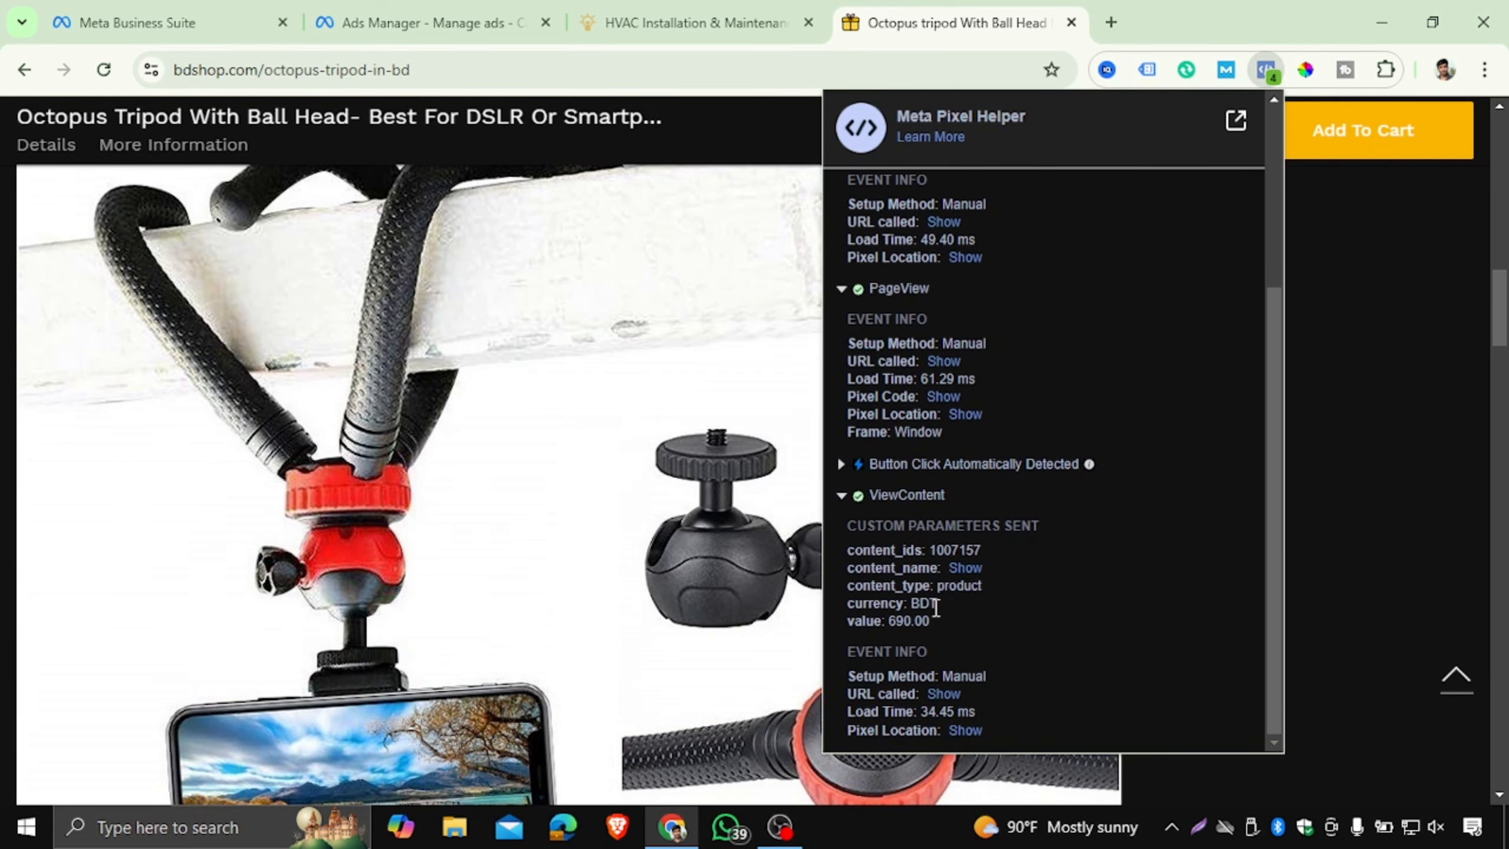
scroll(936, 608, "up", 5)
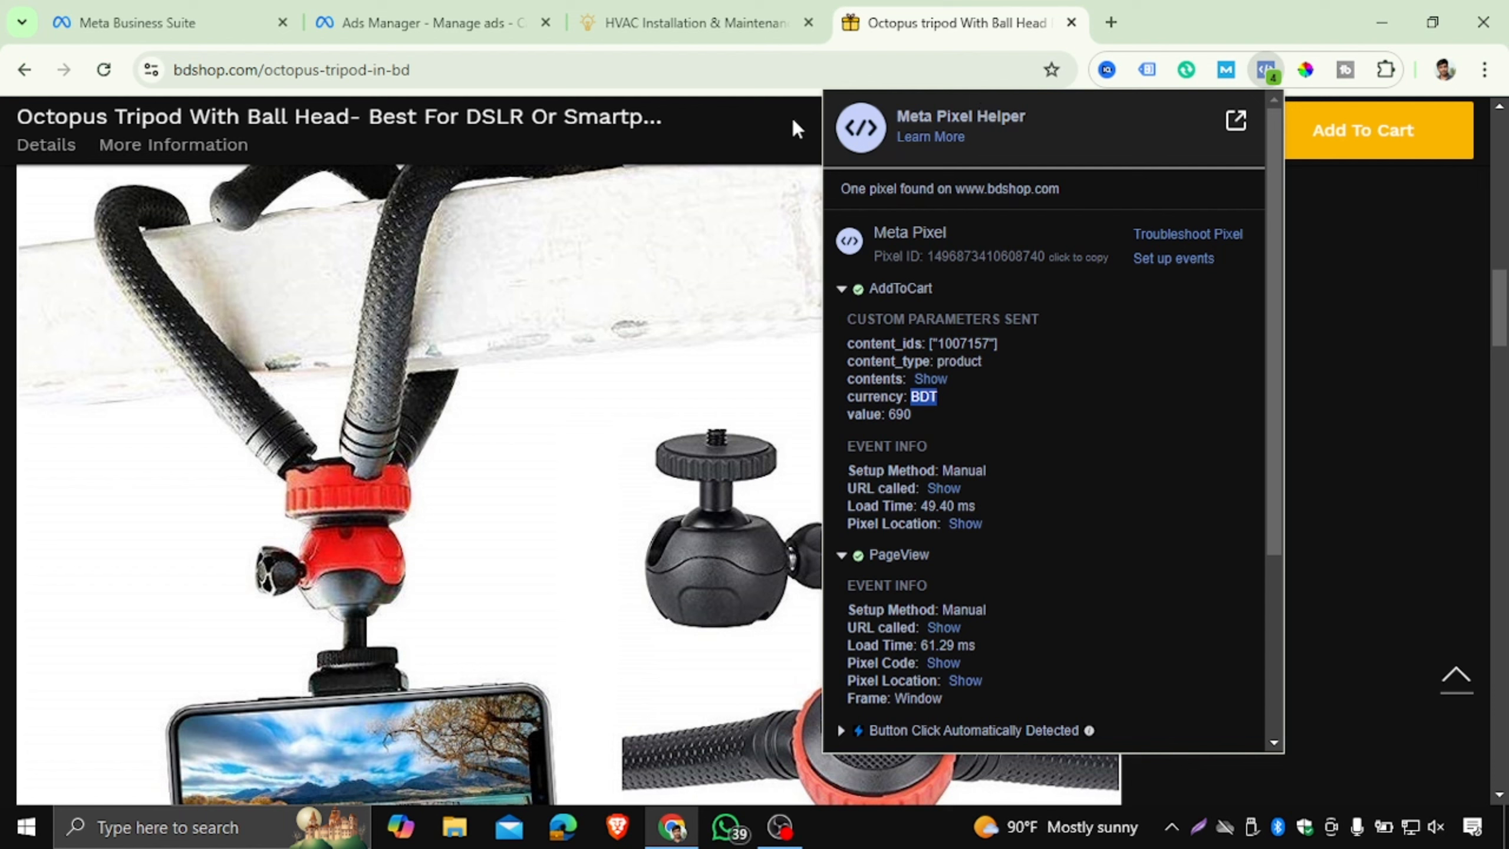
left_click(771, 105)
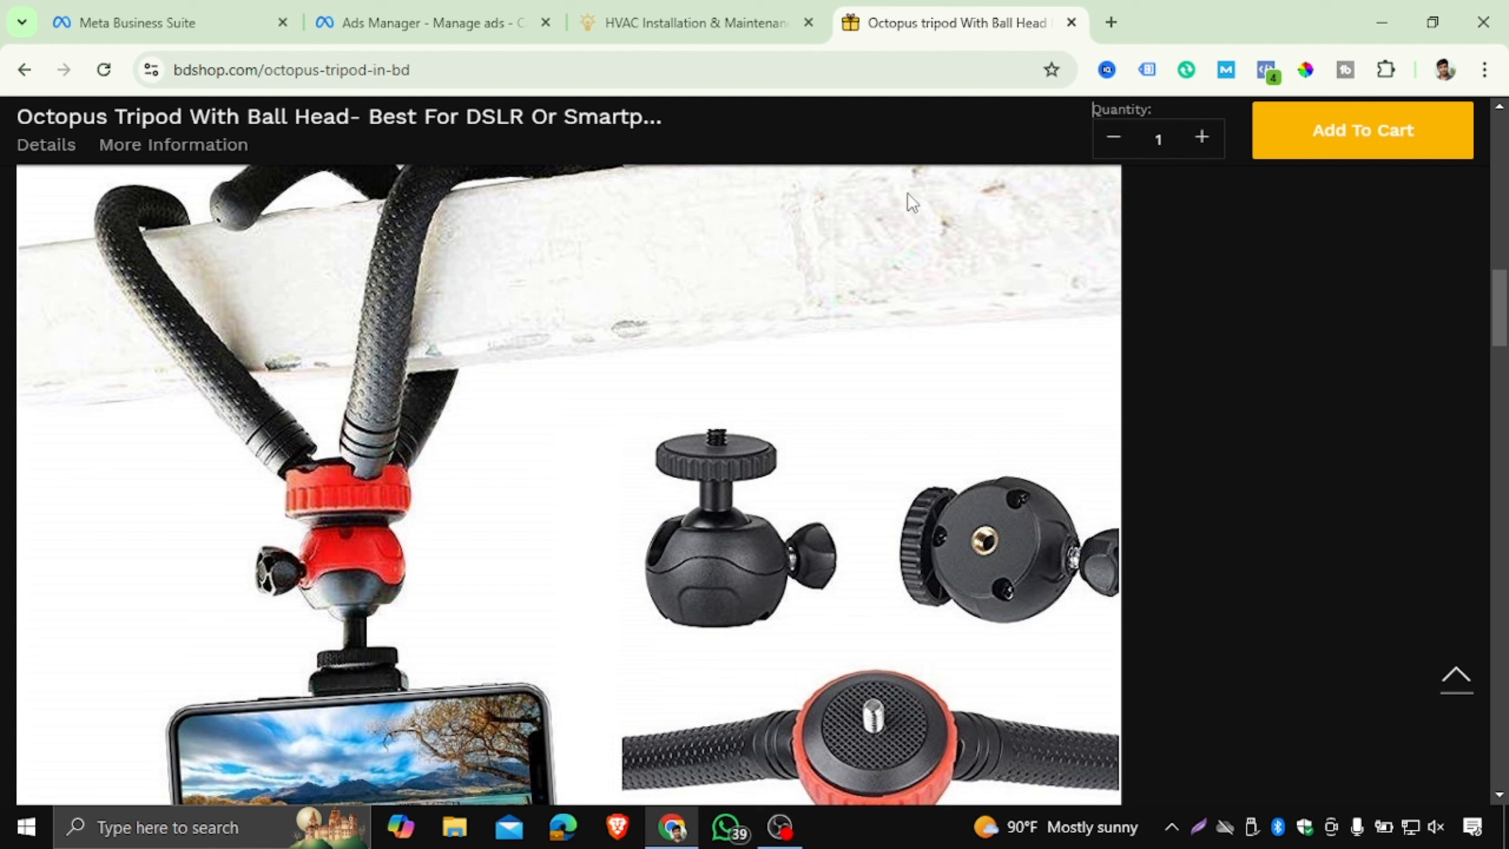
- Reopen Meta Pixel Helper and review the custom parameters and event info sent with AddToCart
left_click(1262, 72)
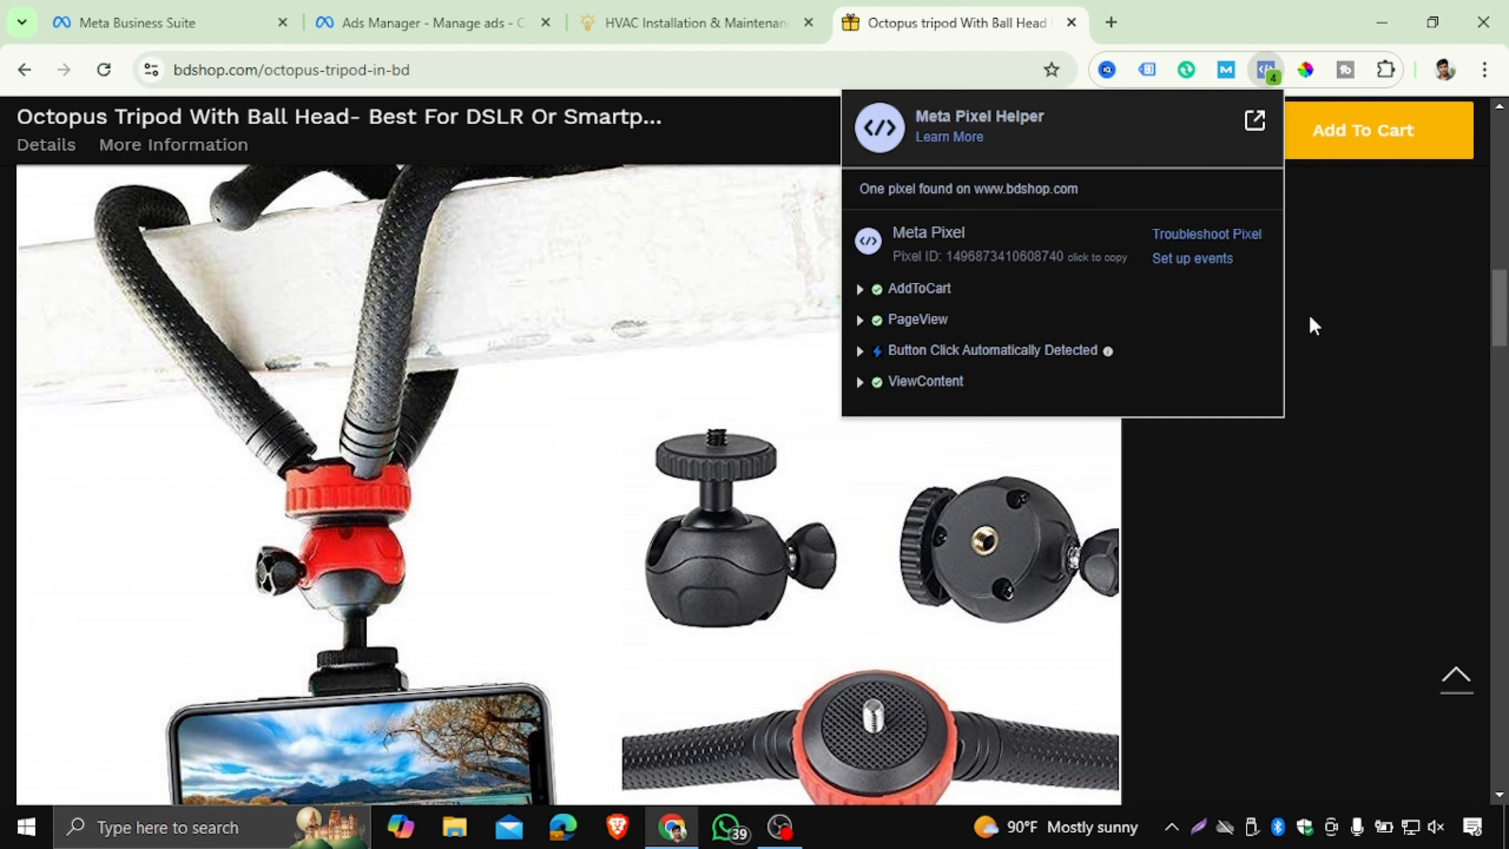
left_click(860, 291)
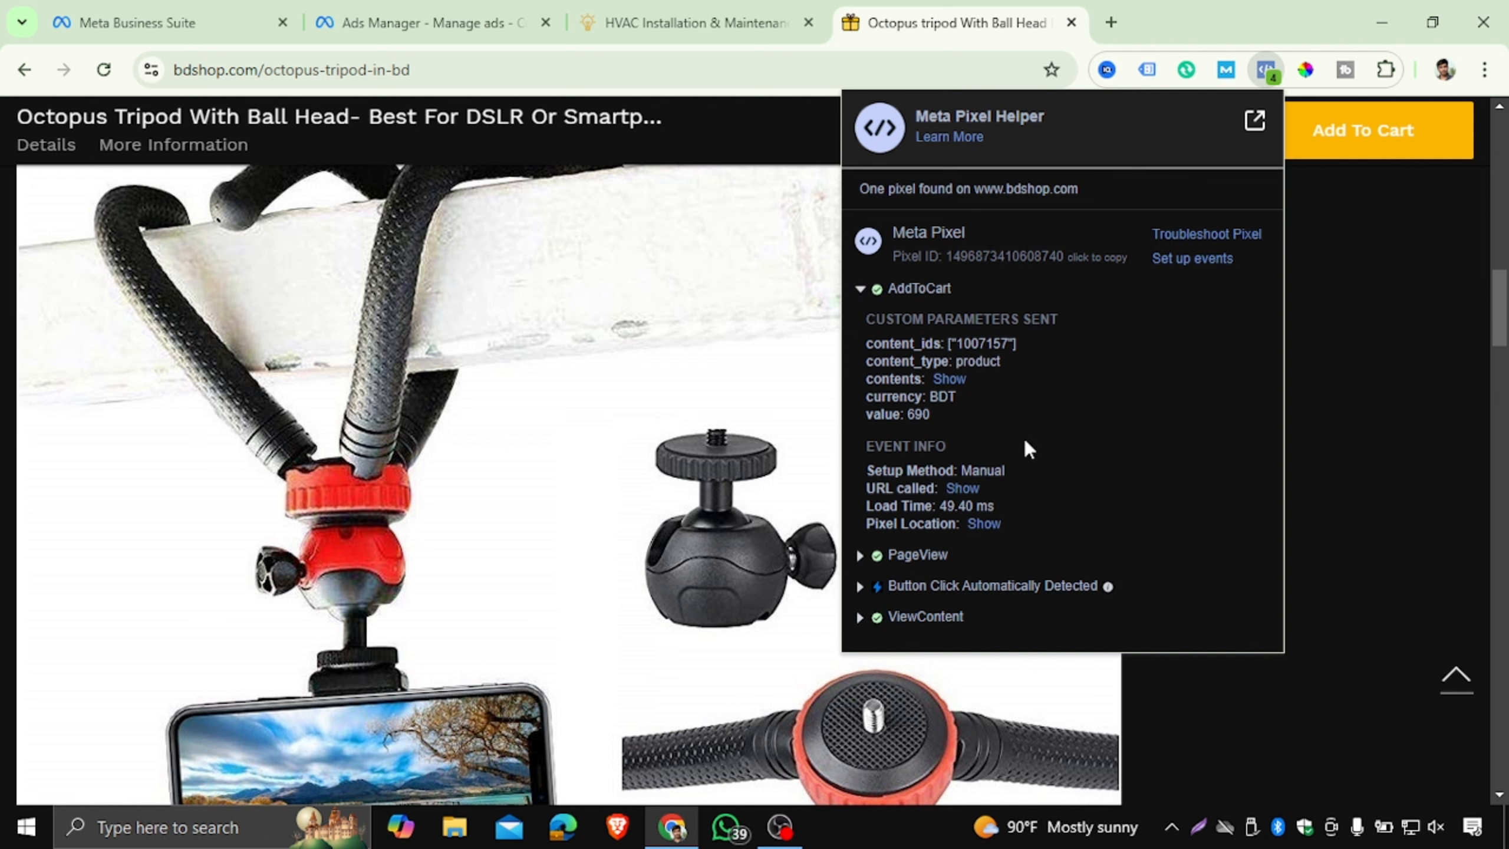
left_click_drag(861, 301, 1007, 525)
- Revisit the Sales objective in Ads Manager, and return to the tripod page to look over its product information
left_click(428, 22)
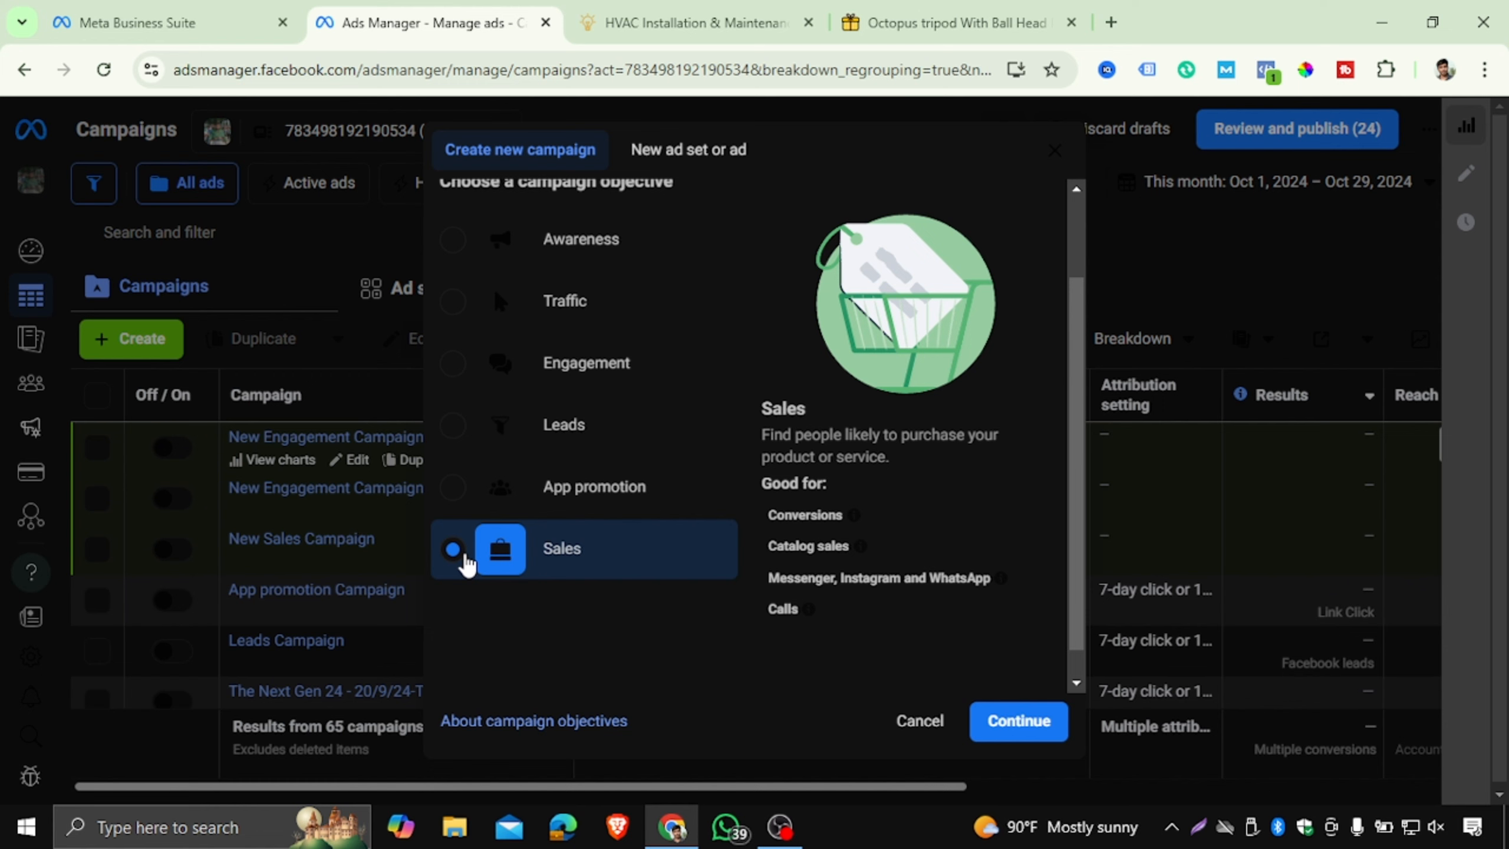
left_click(951, 22)
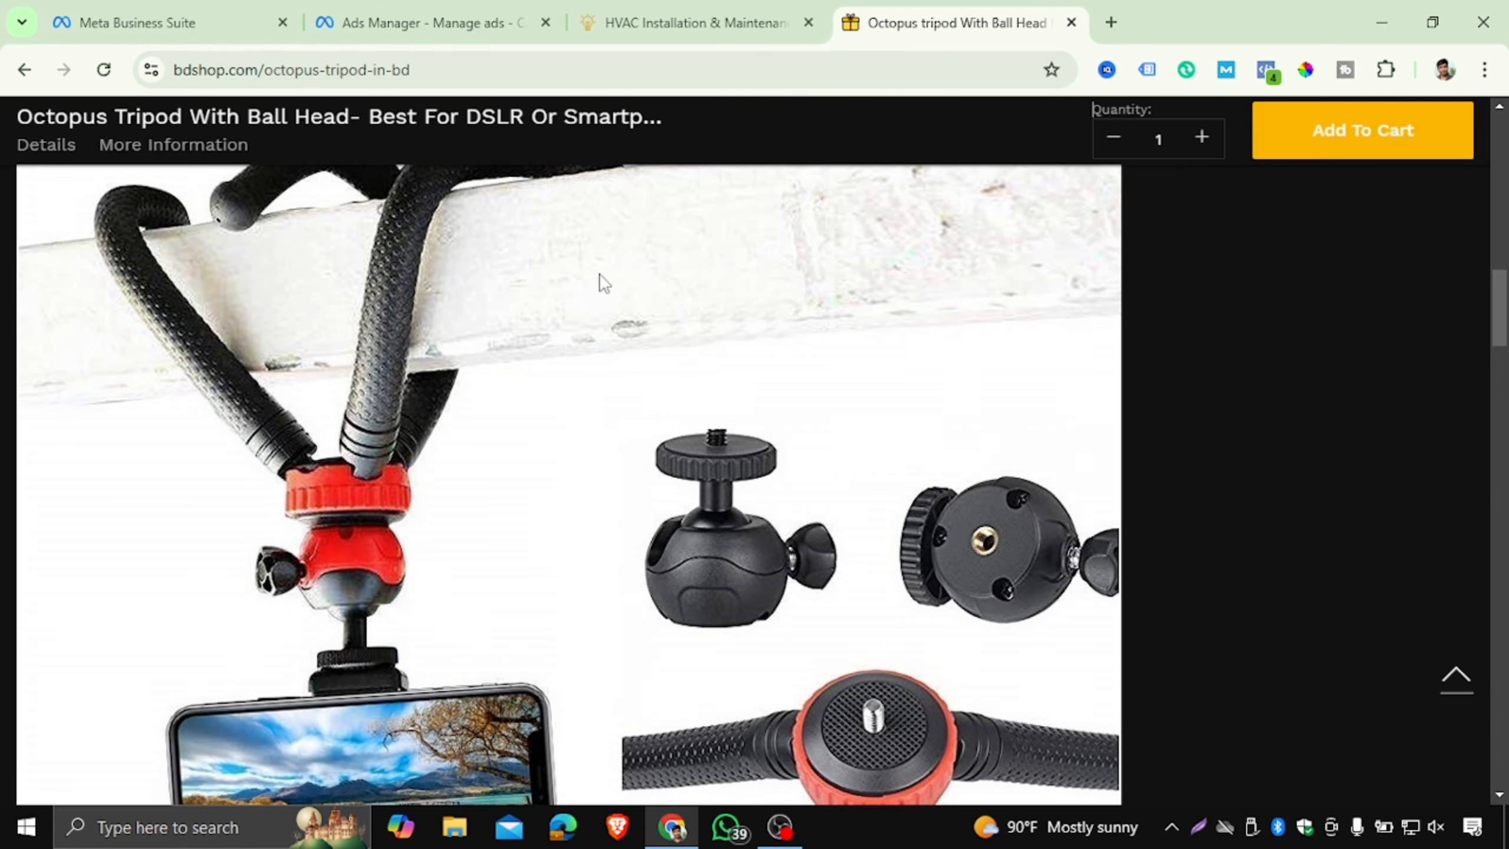
scroll(653, 373, "down", 5)
scroll(653, 373, "up", 10)
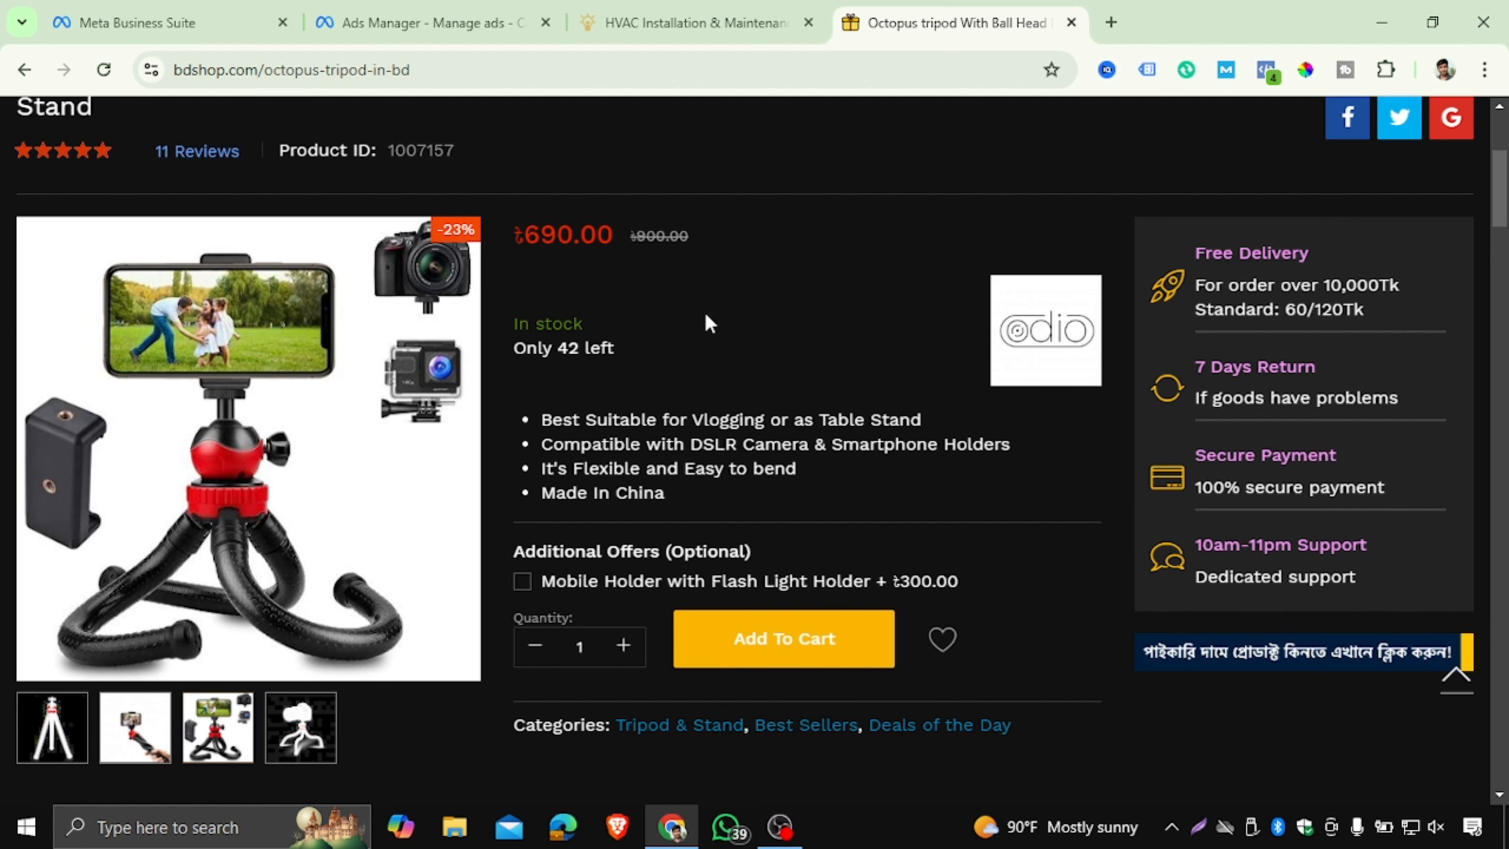
- Compare the tripod product page with the campaign objectives in Ads Manager, ending on the Traffic objective's description
left_click(428, 23)
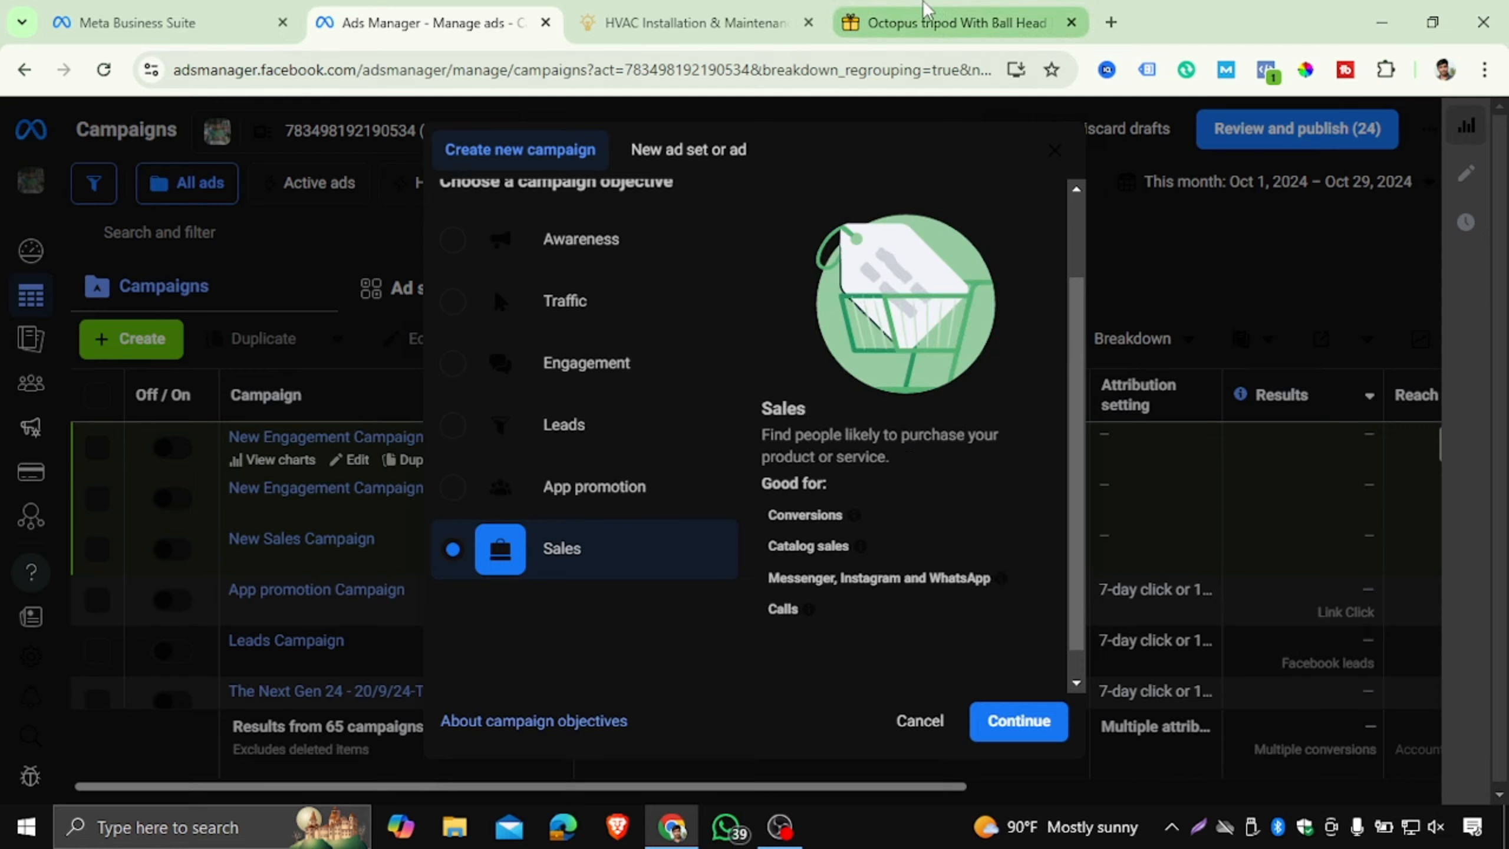
left_click(957, 23)
scroll(622, 423, "up", 5)
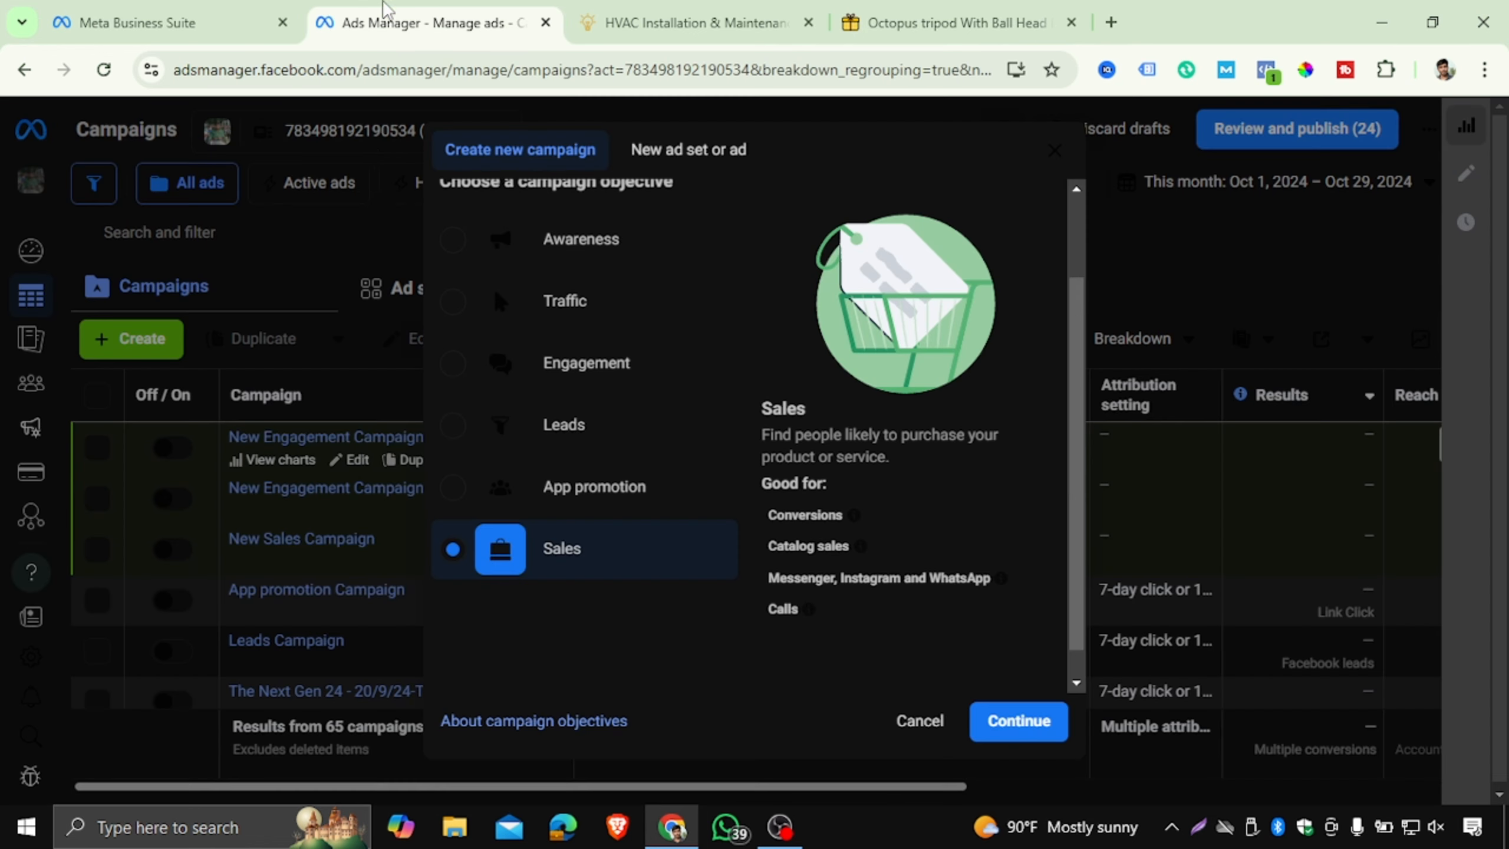
left_click(345, 22)
left_click(927, 9)
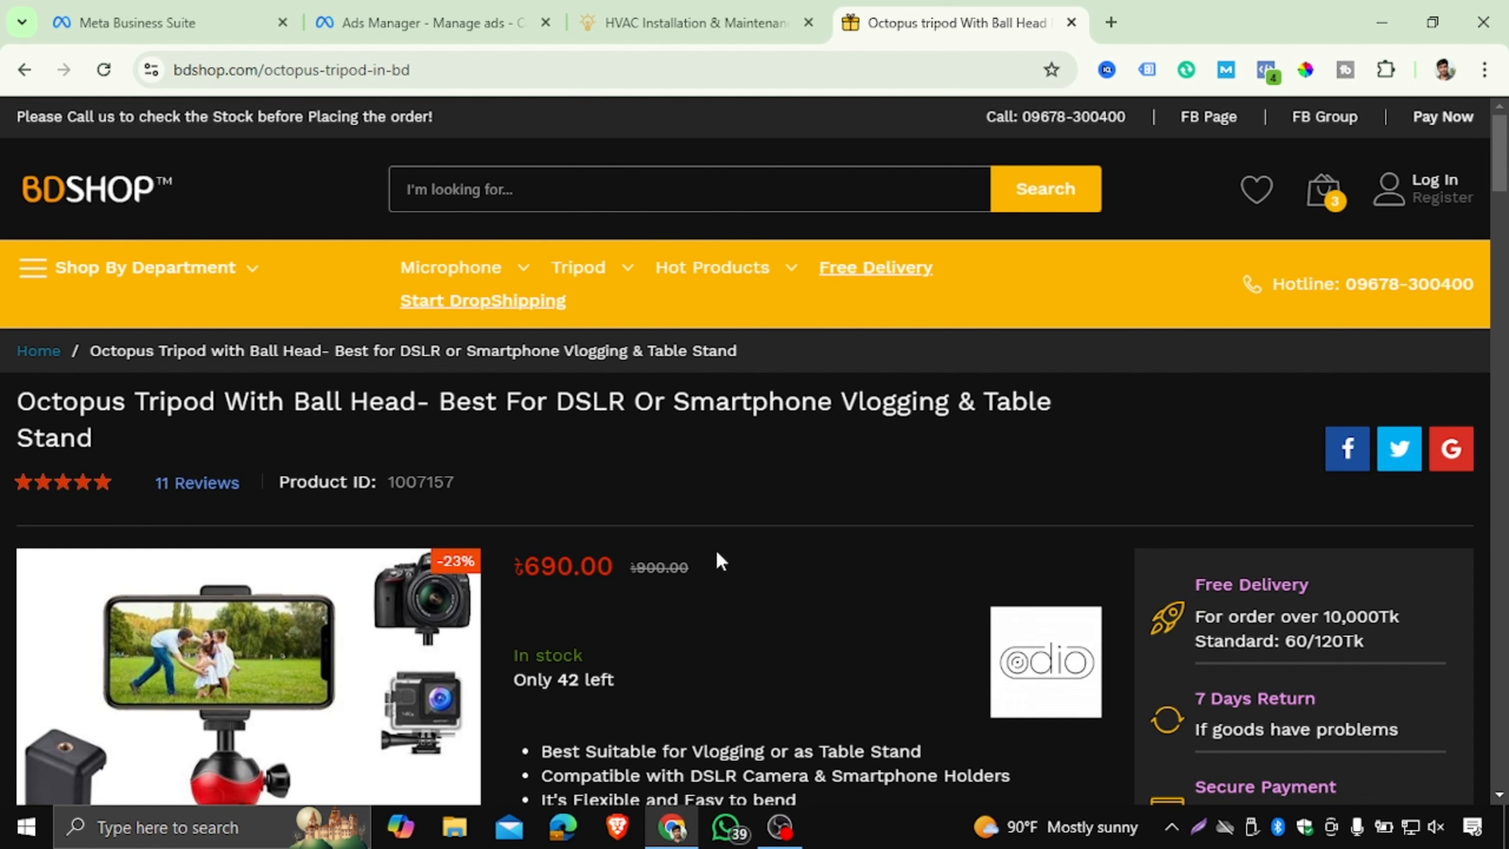
left_click(463, 22)
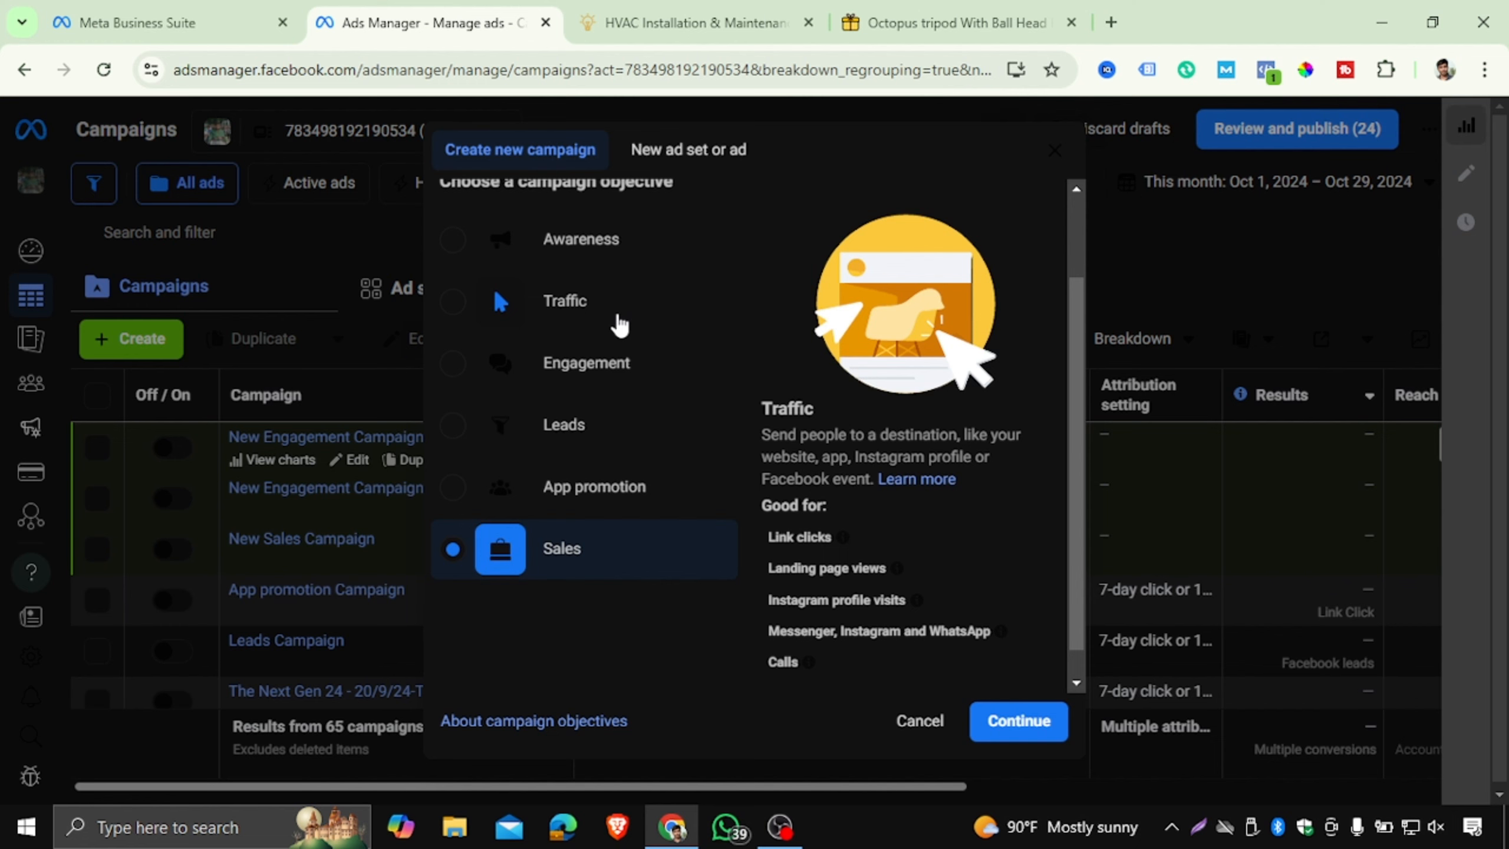
- Reopen Meta Pixel Helper on the octopus tripod page and expand the PageView event's info
left_click(951, 23)
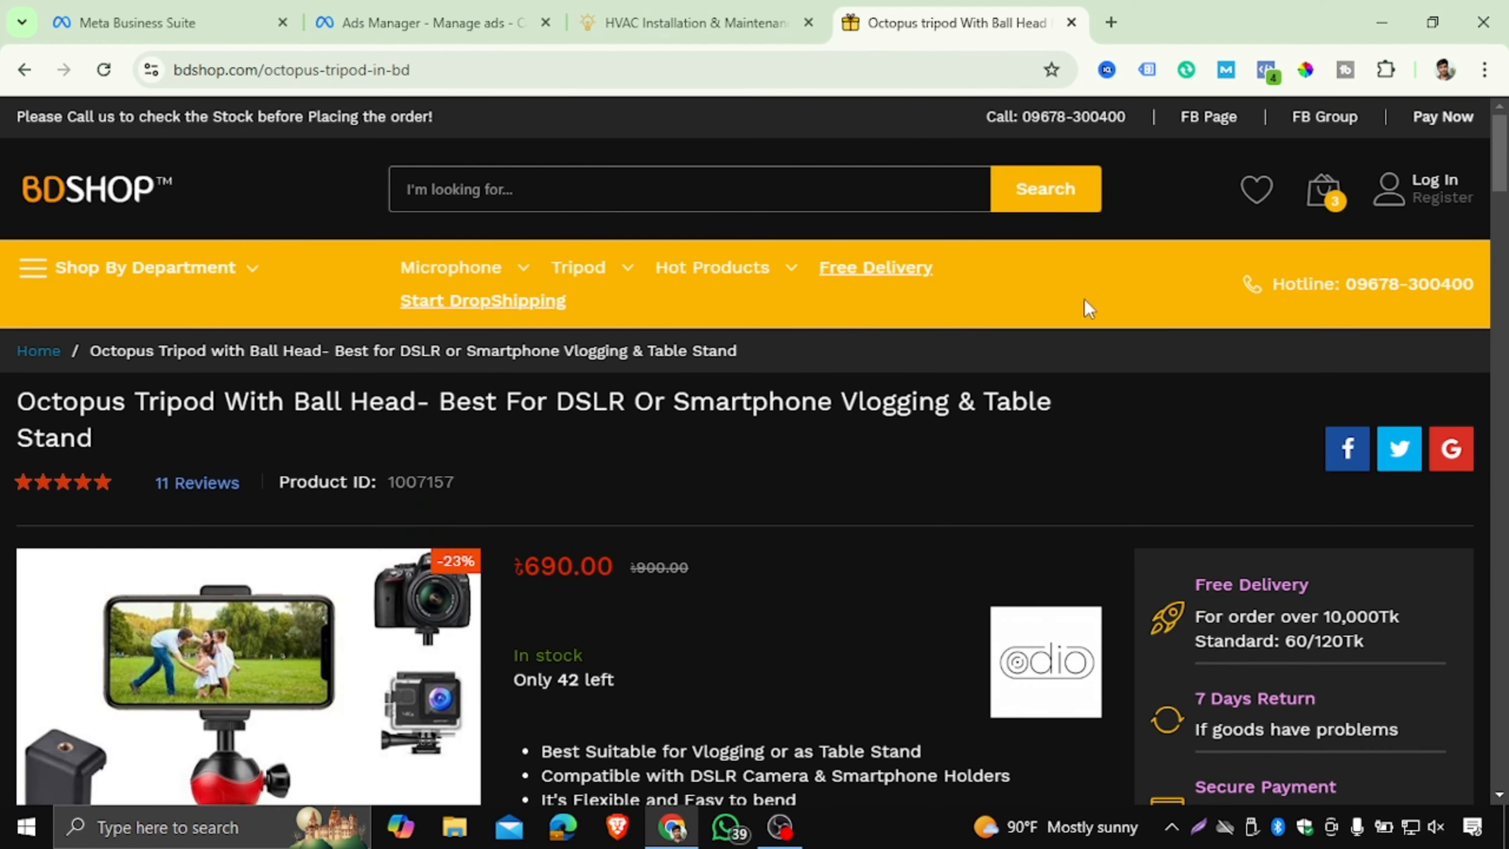
left_click(1266, 69)
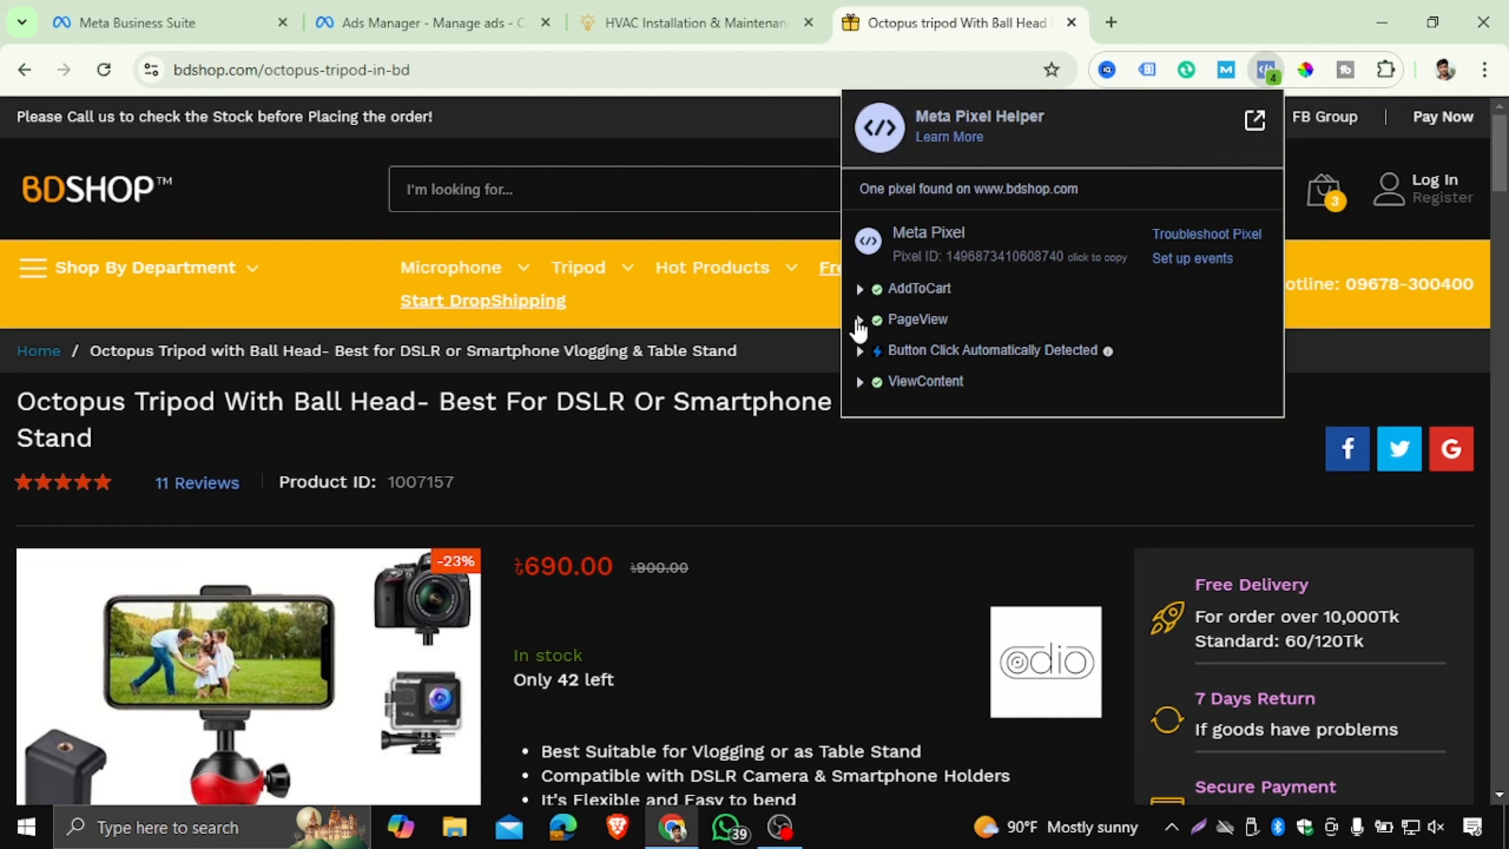
left_click(860, 320)
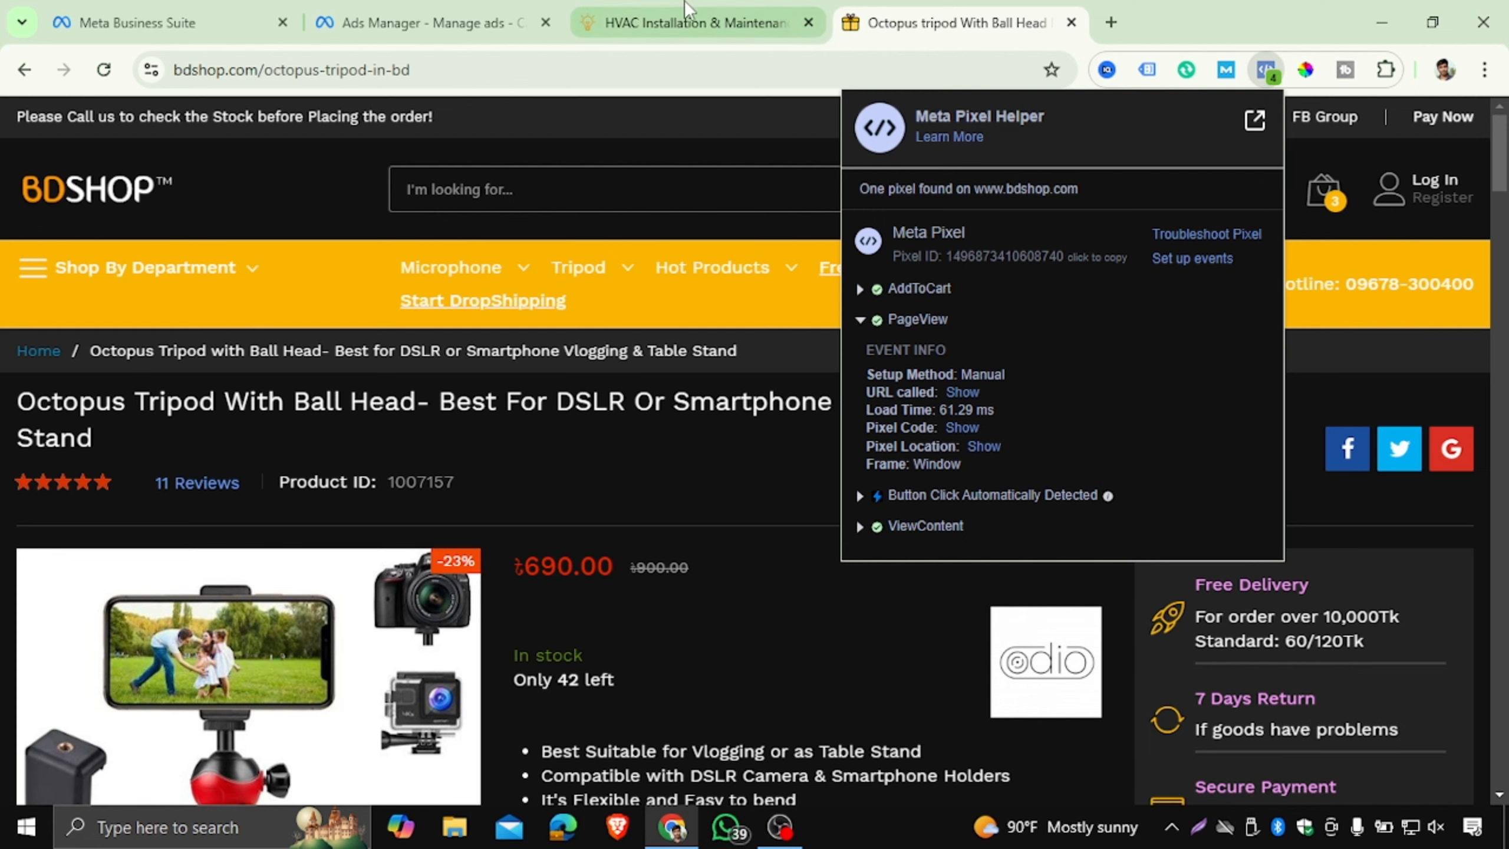
- Return to Ads Manager, cancel the new campaign's objective selection, and open the full list of tools
left_click(428, 22)
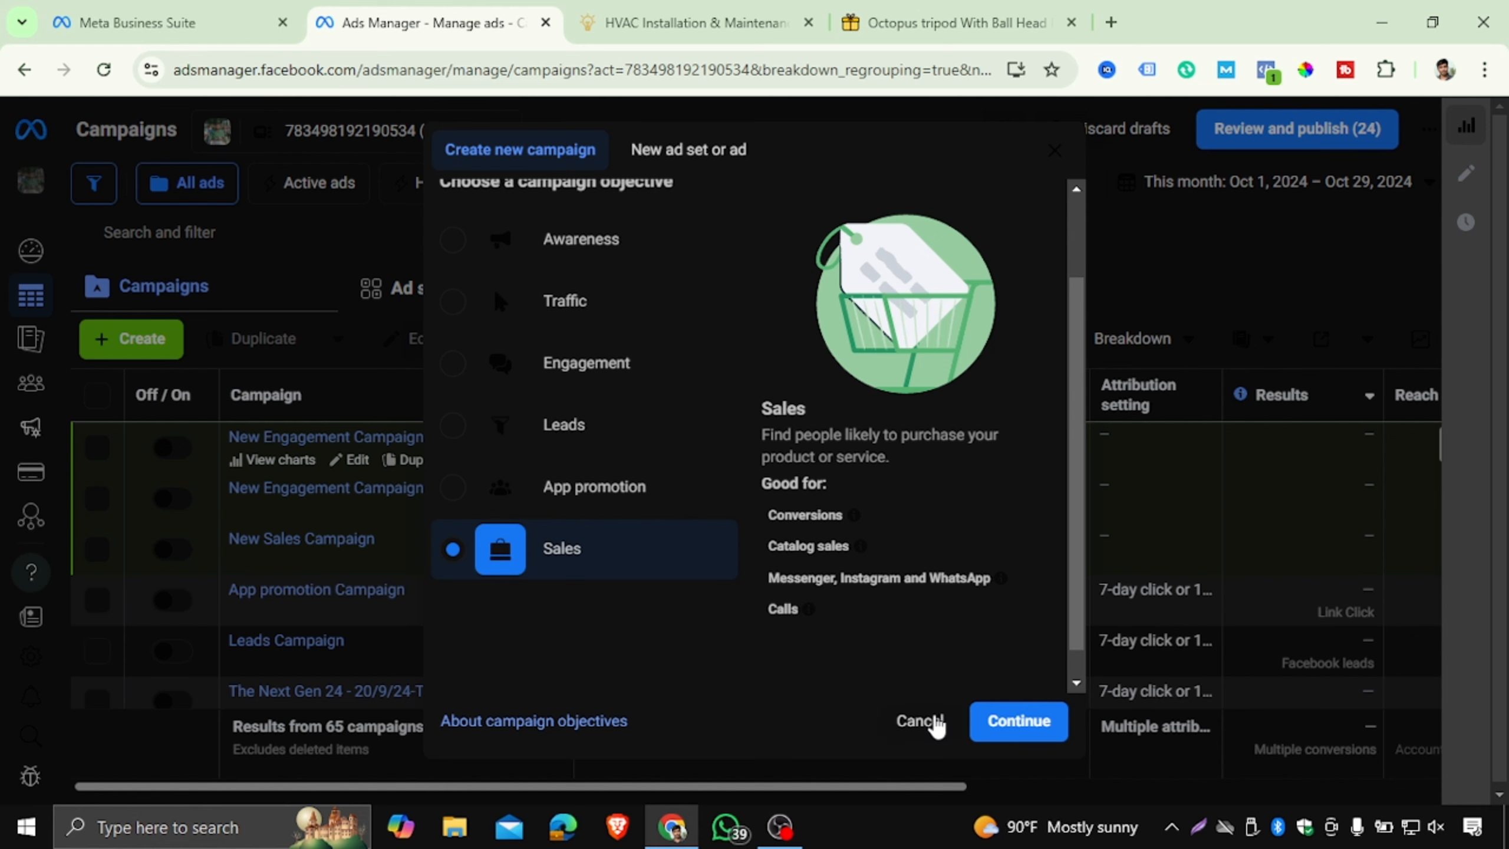
left_click(920, 720)
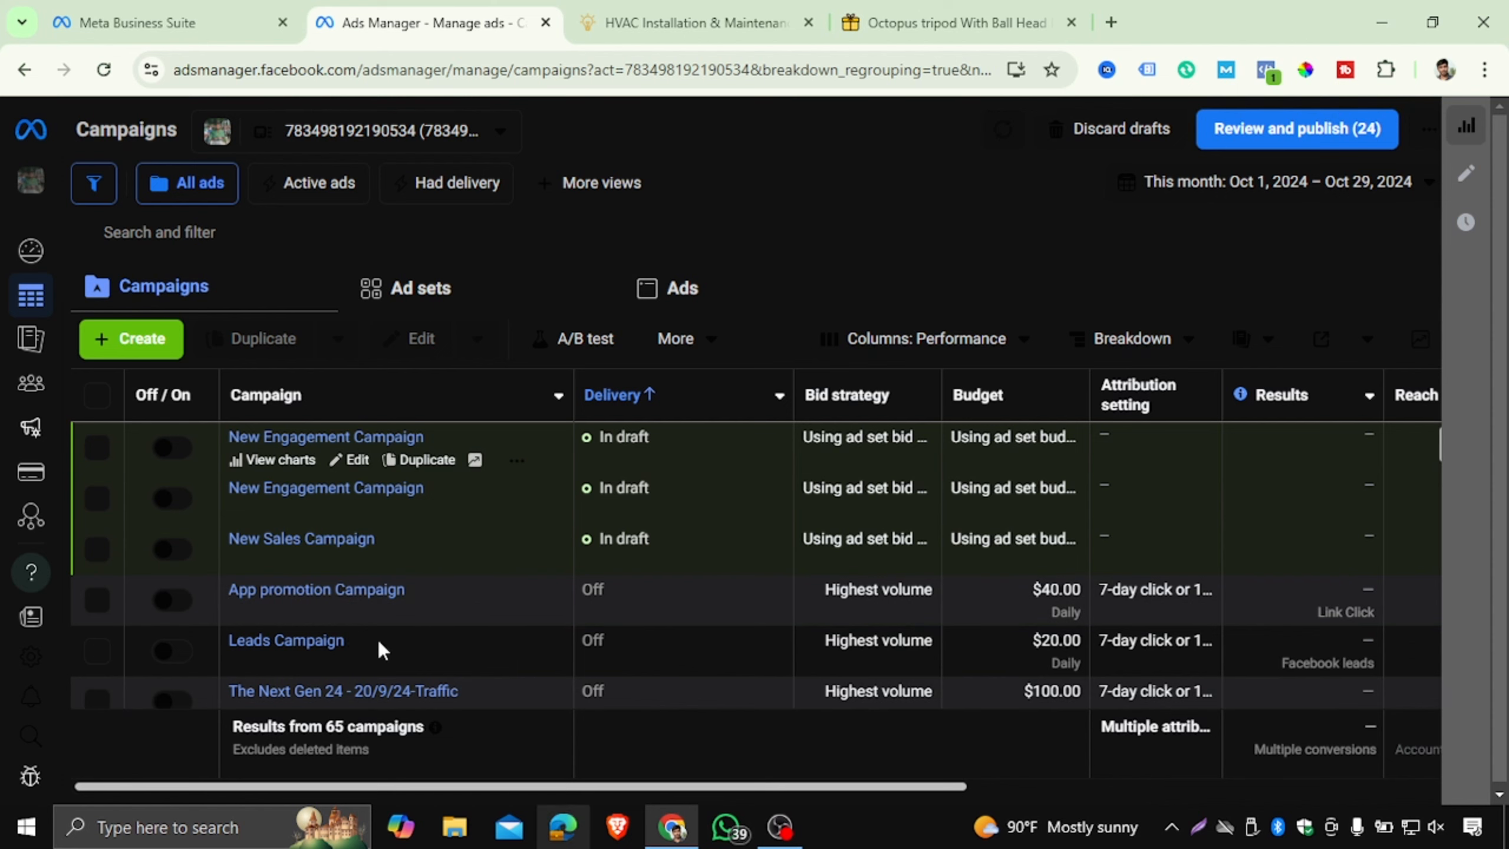
mouse_move(5, 380)
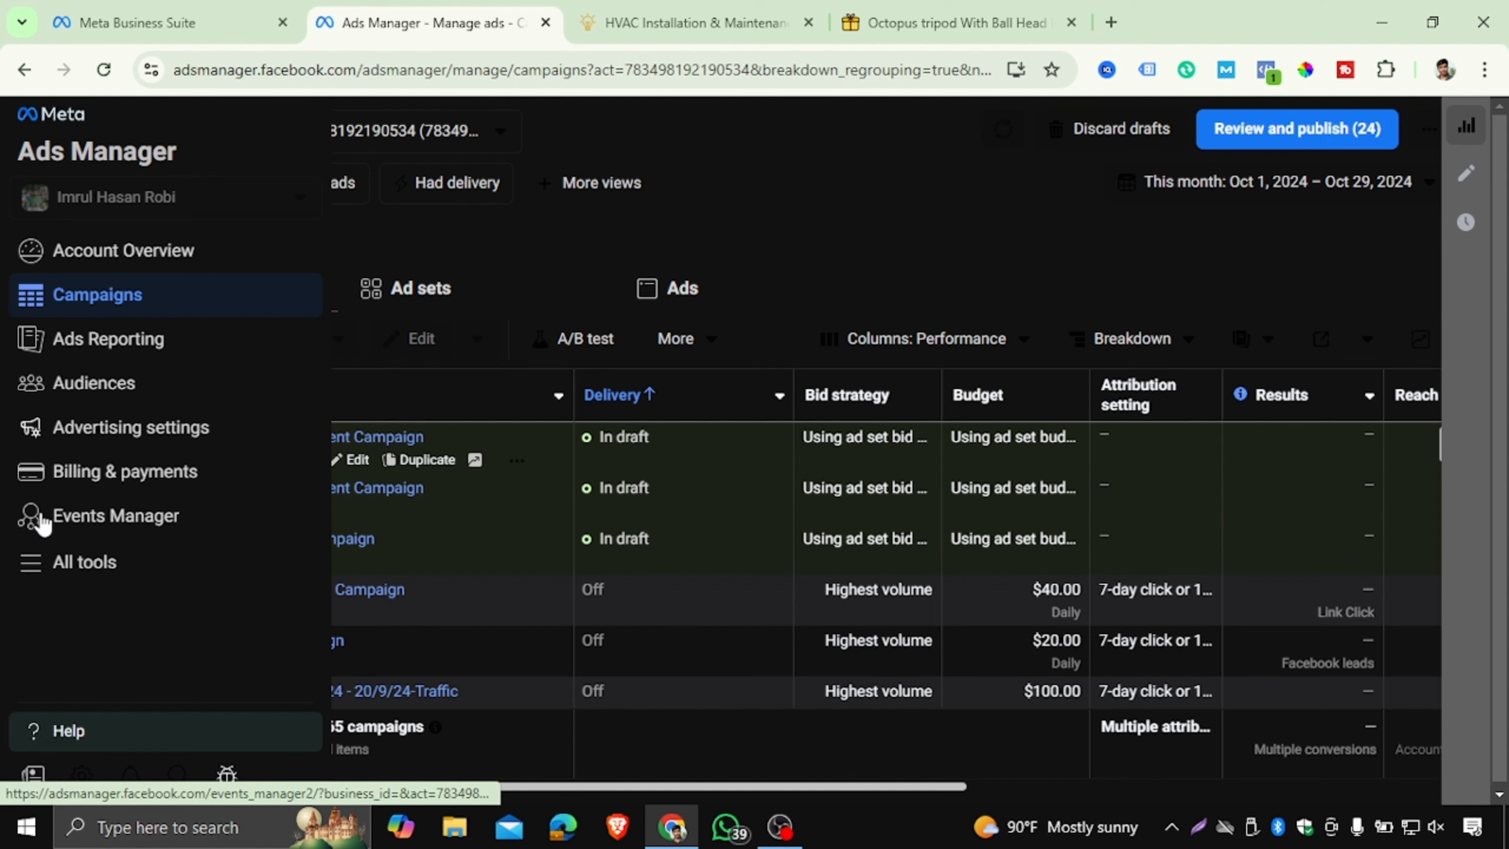
left_click(31, 565)
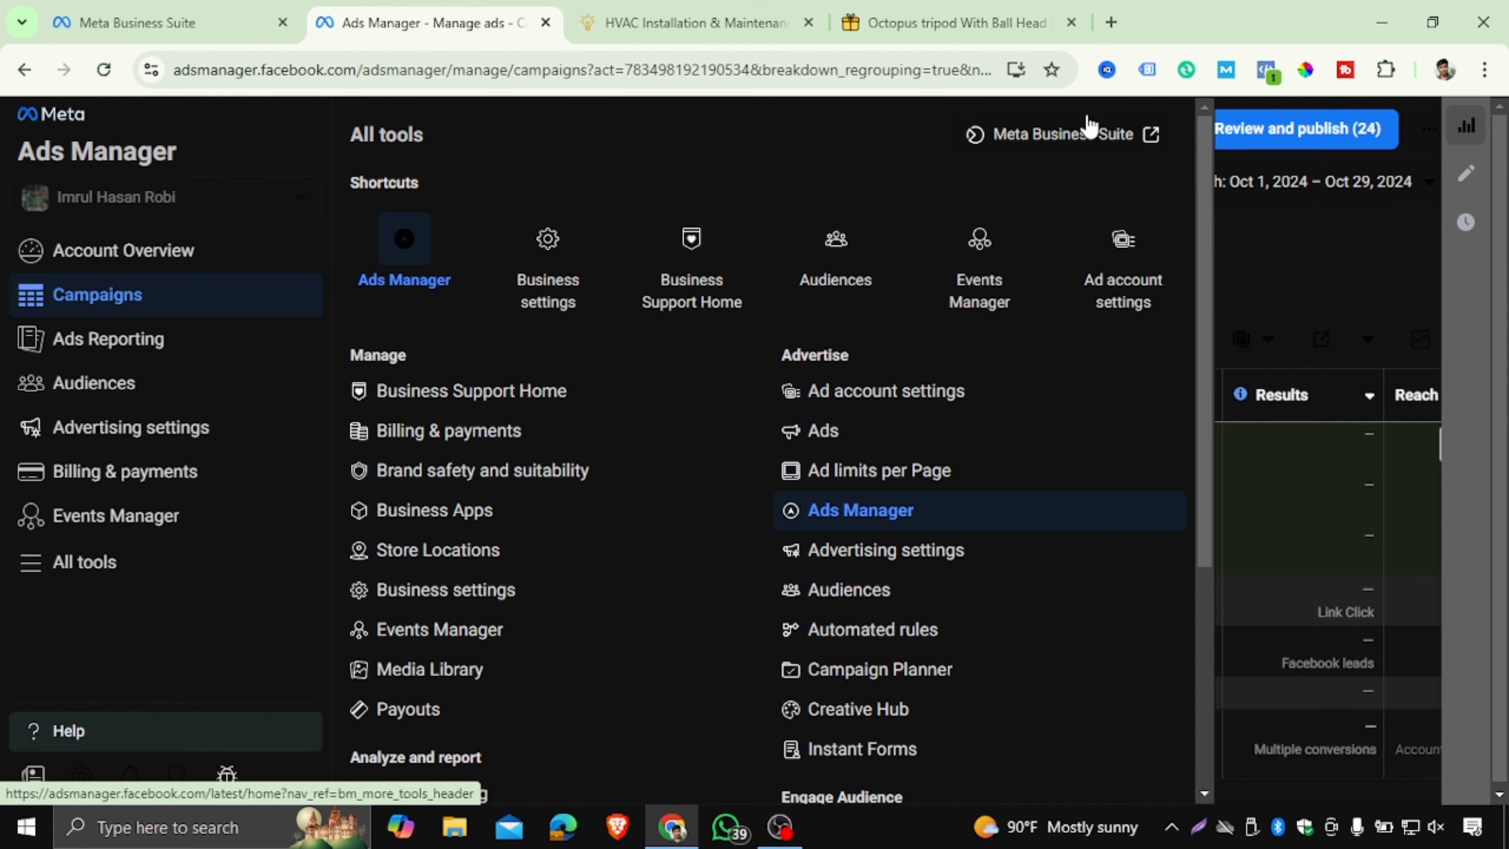
- Check the tripod page's pixel event list once more, and return to the tools list in Ads Manager
left_click(951, 23)
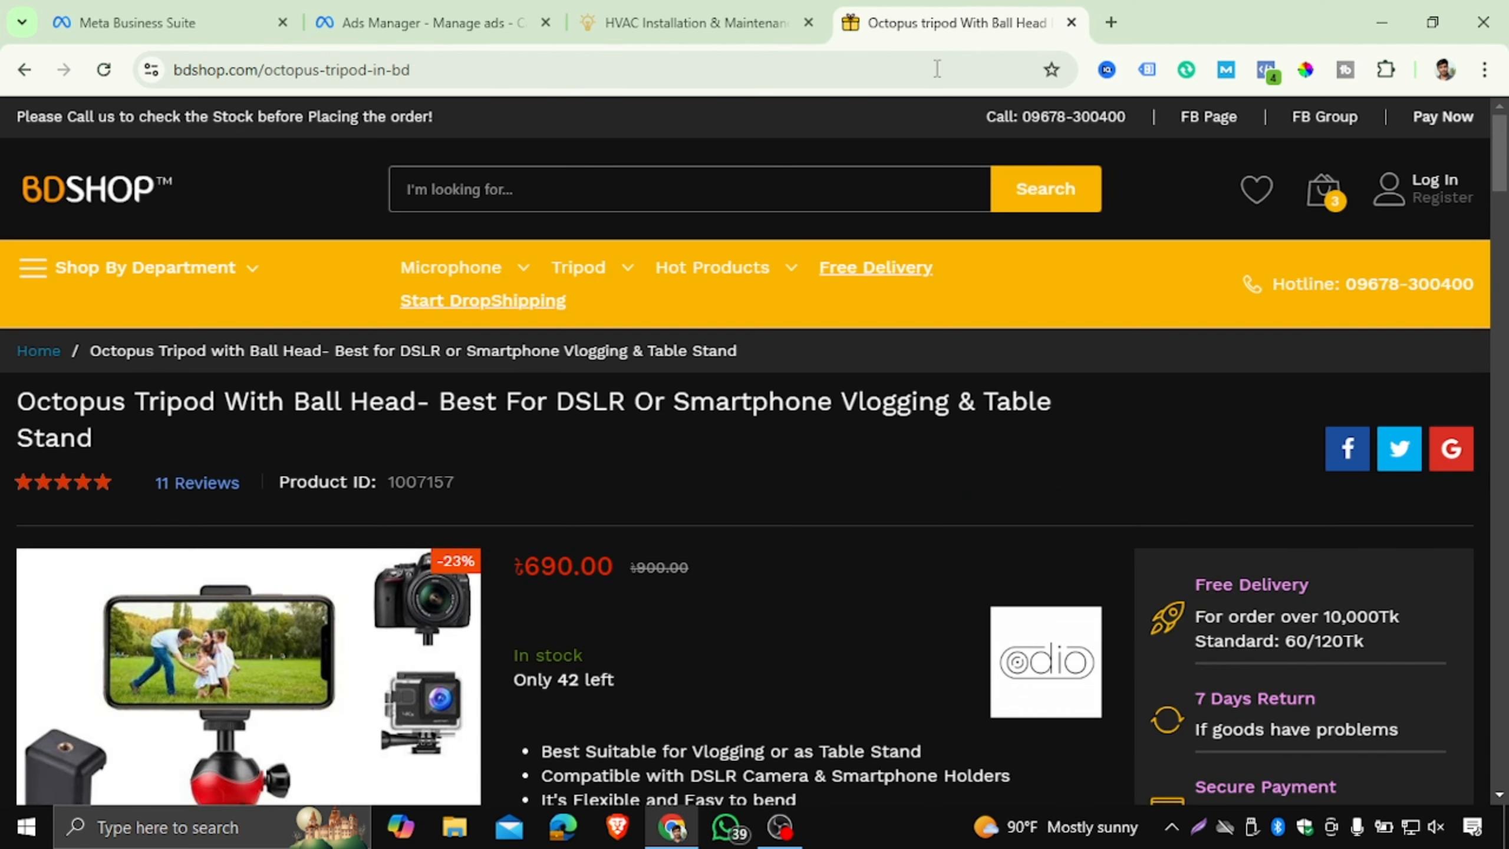
left_click(1265, 70)
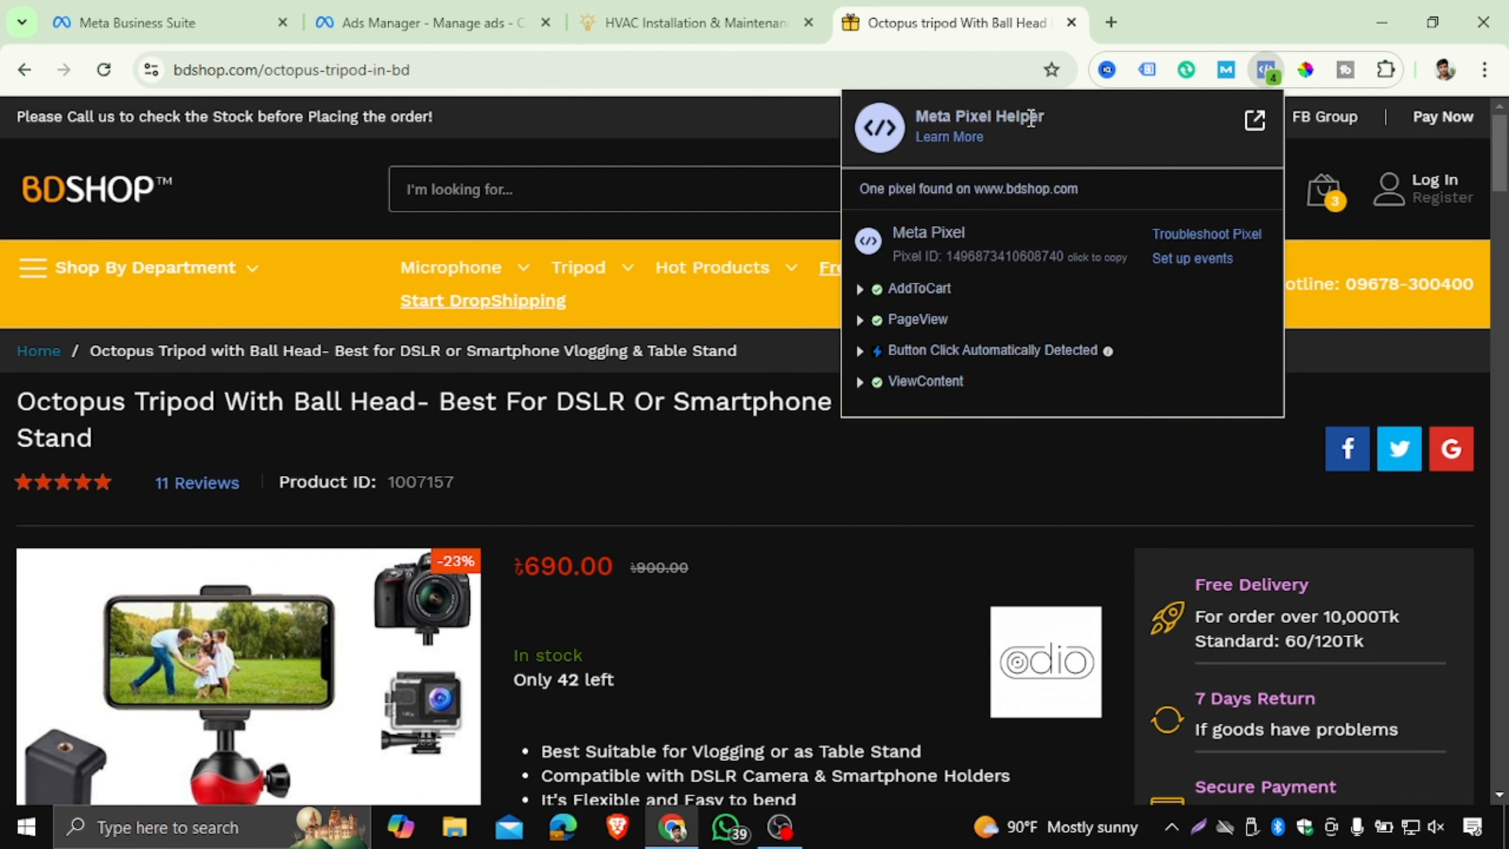
left_click(427, 22)
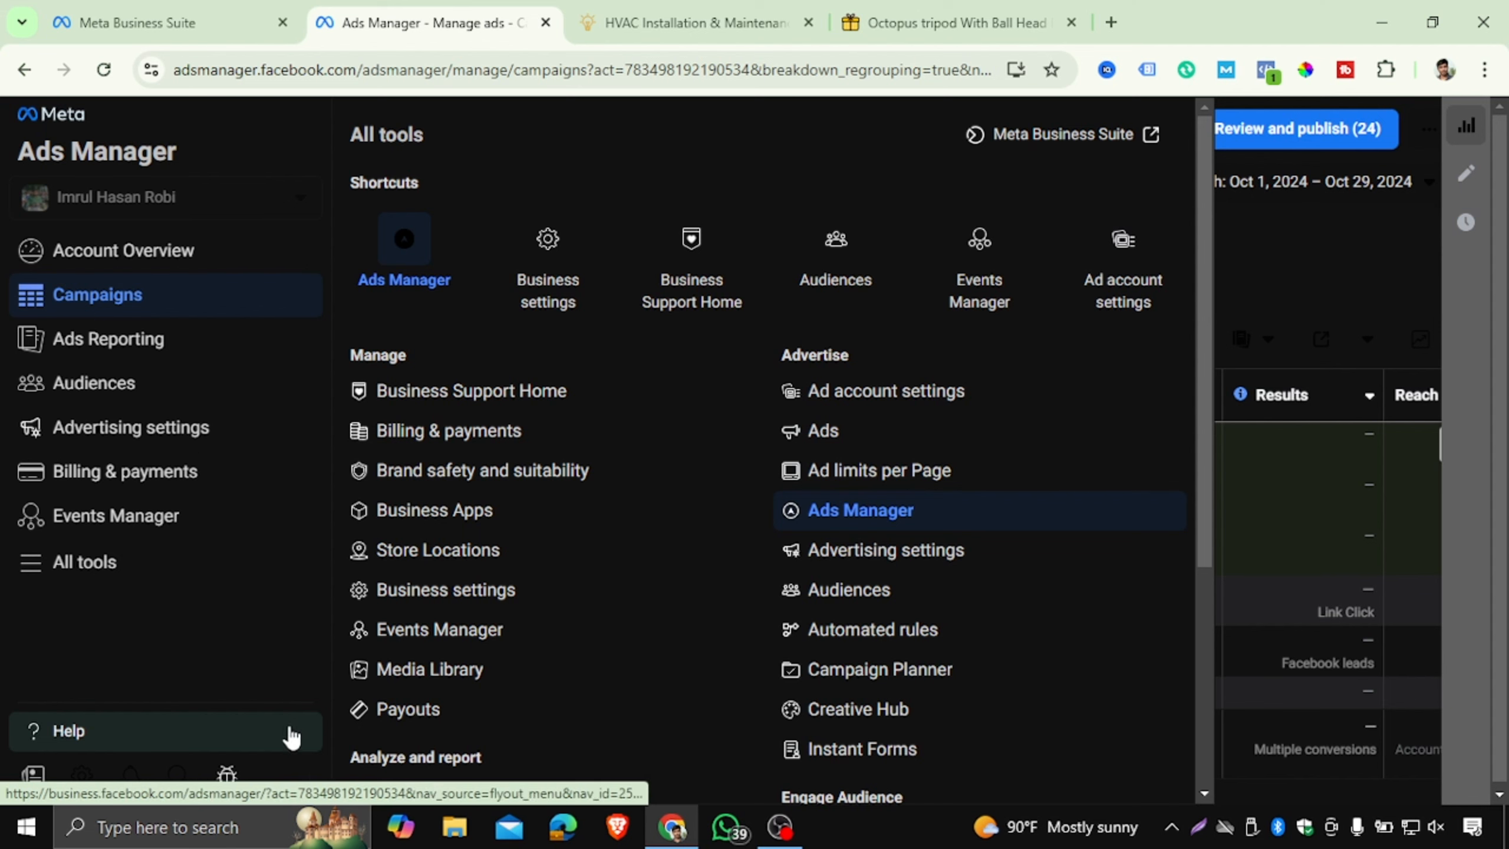
- Look through all the Ads Manager tools by category and open Audiences
scroll(846, 398, "down", 5)
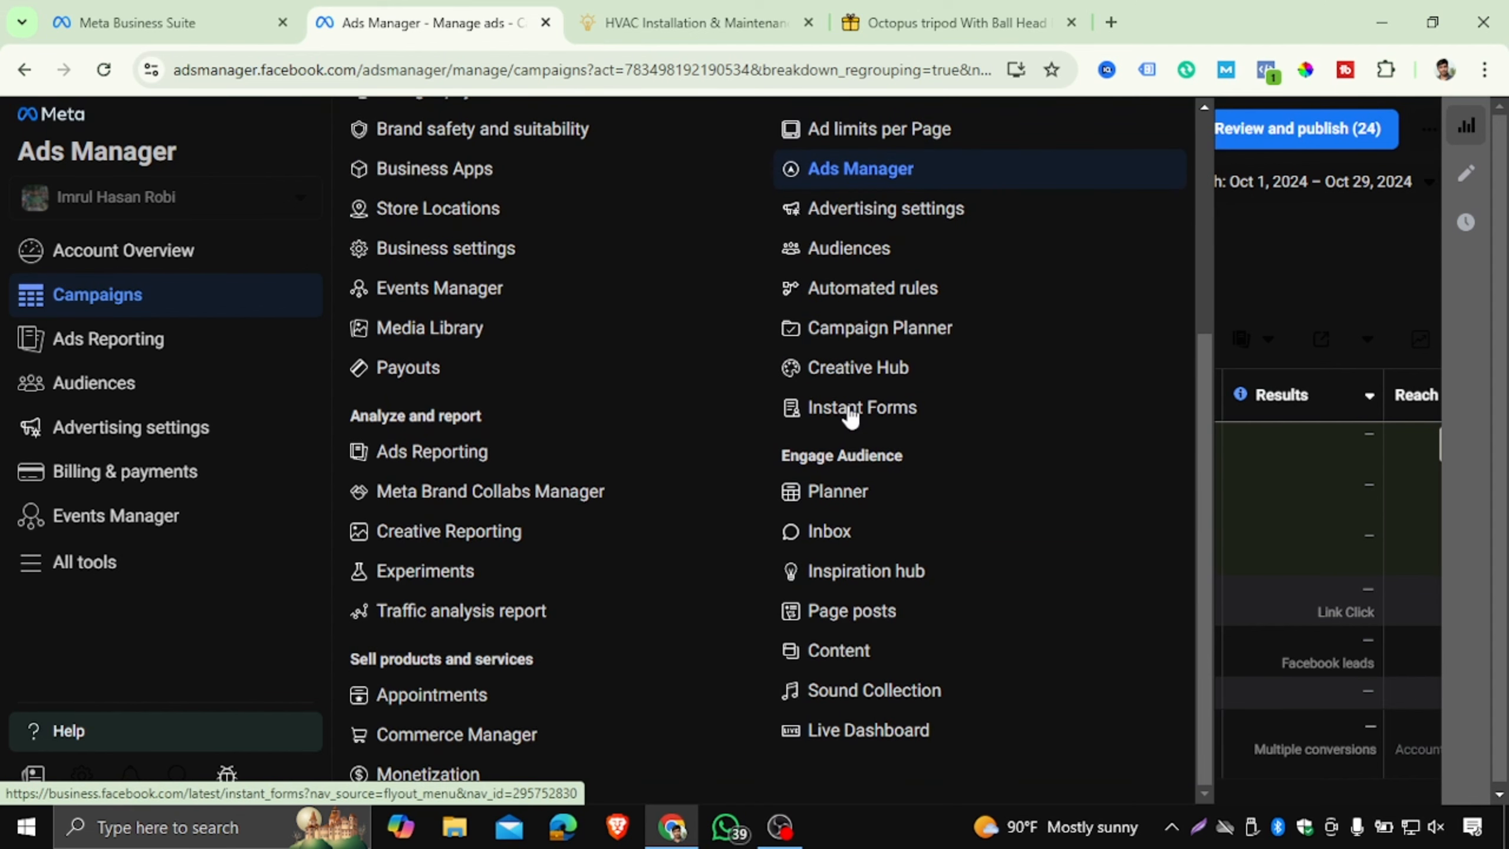
scroll(850, 416, "up", 5)
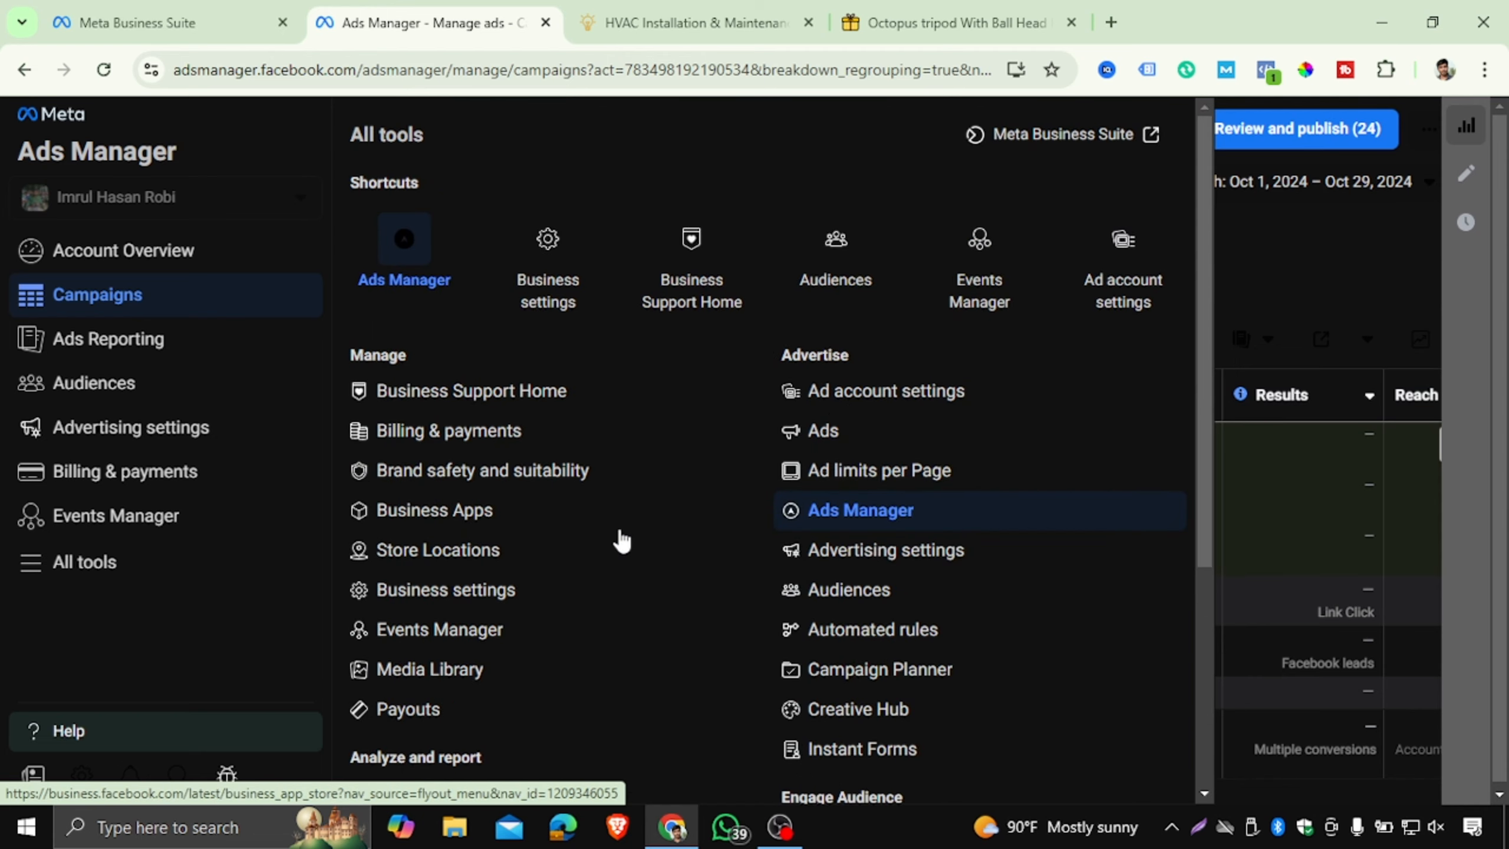
scroll(621, 542, "down", 5)
scroll(619, 540, "up", 5)
scroll(610, 529, "down", 2)
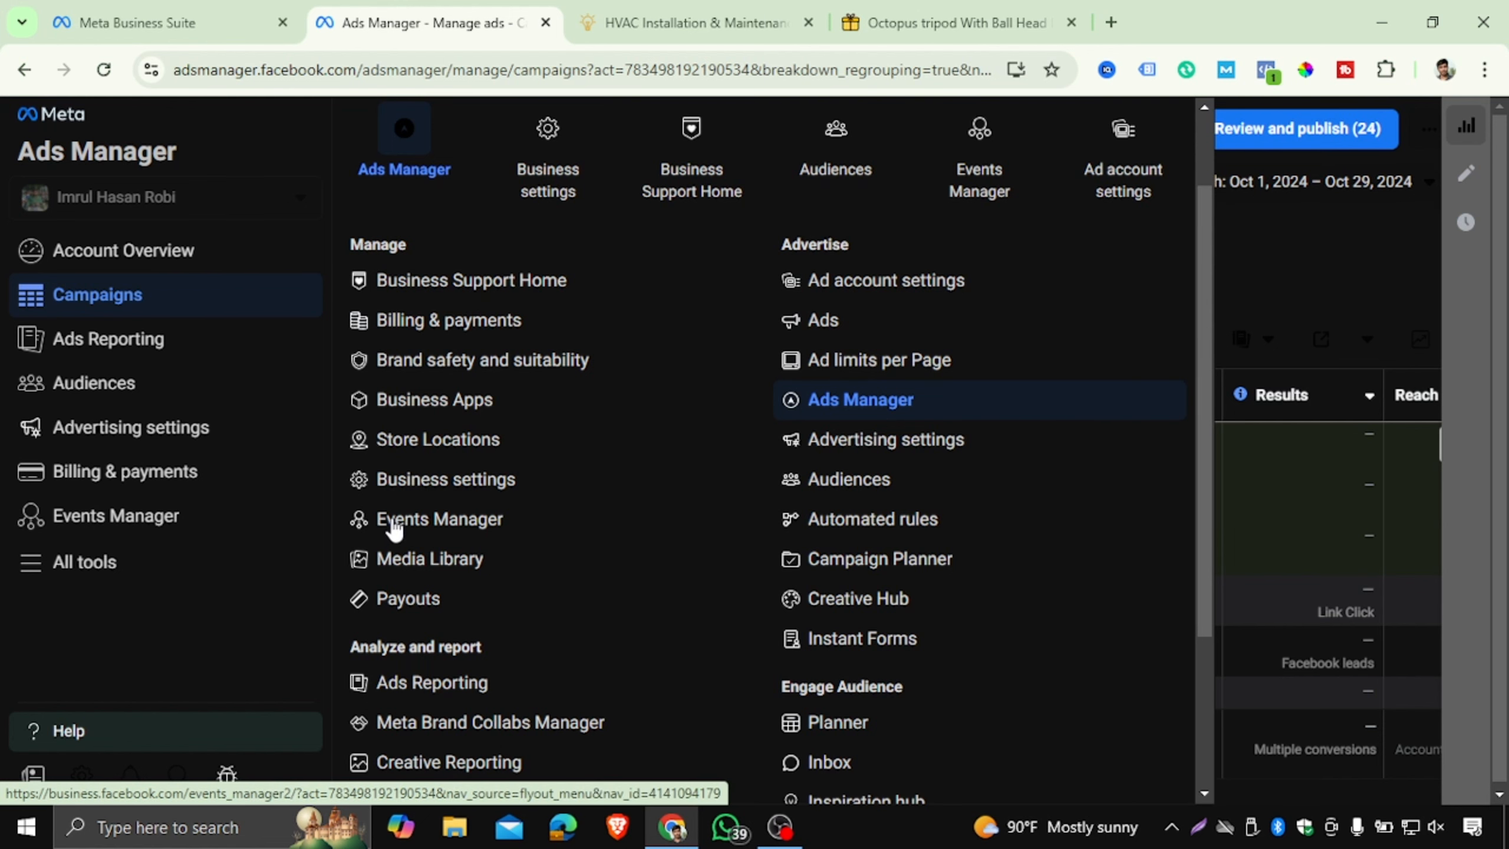
scroll(503, 489, "down", 3)
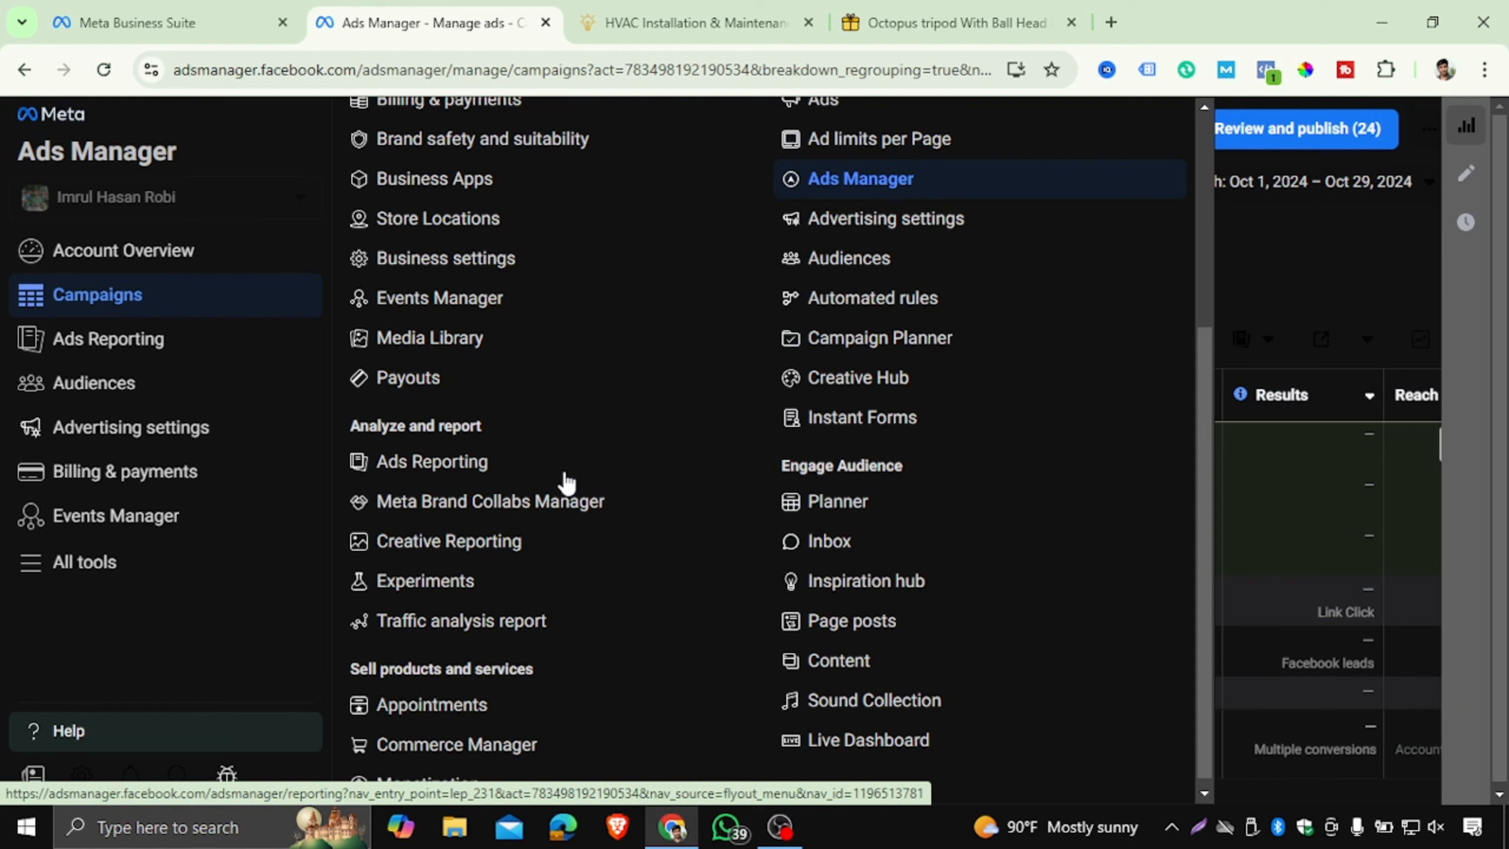
scroll(701, 313, "up", 5)
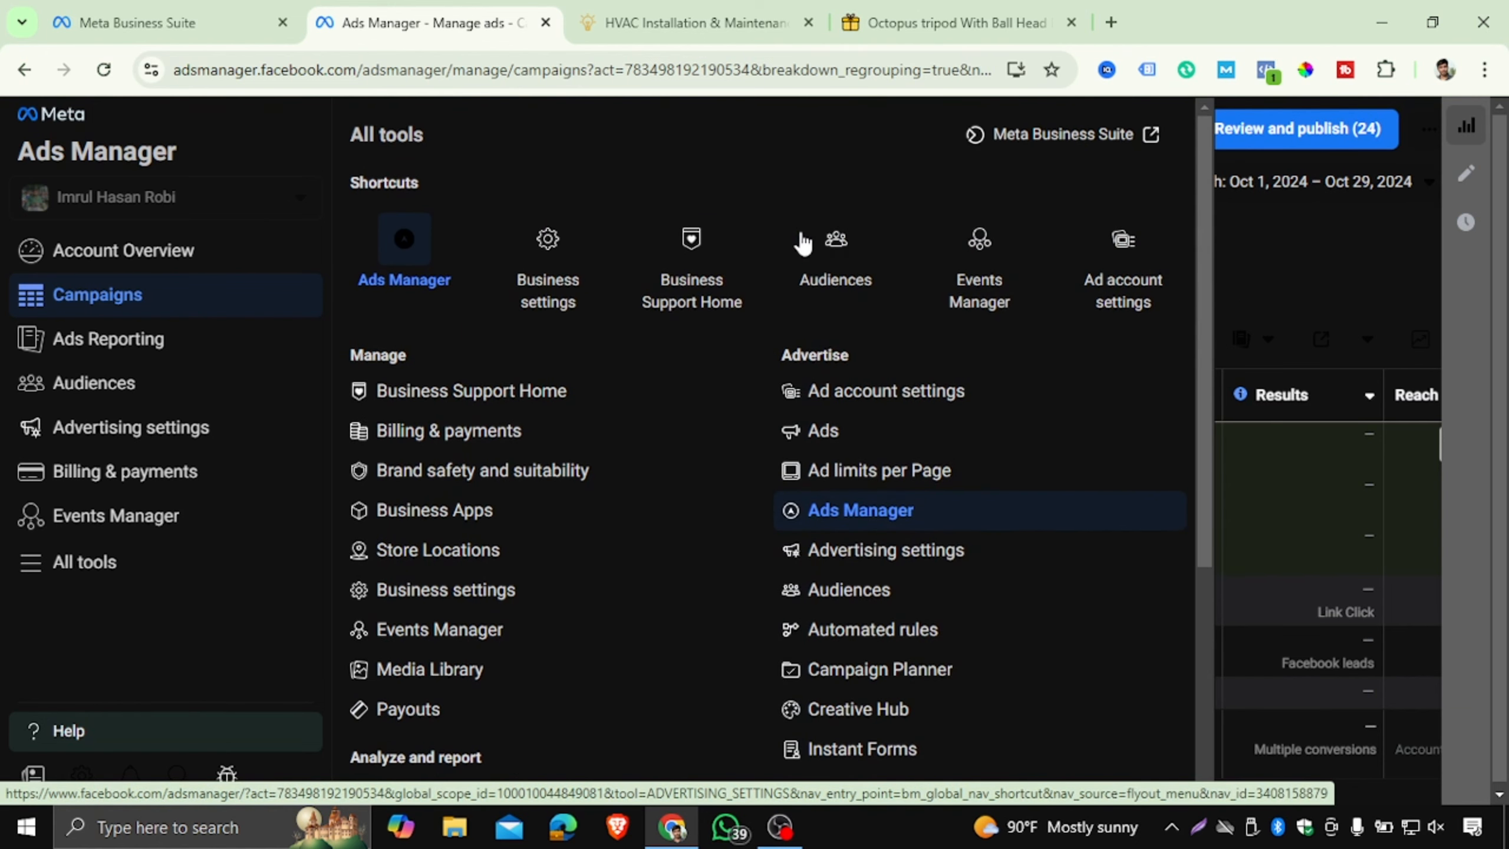
left_click(843, 260)
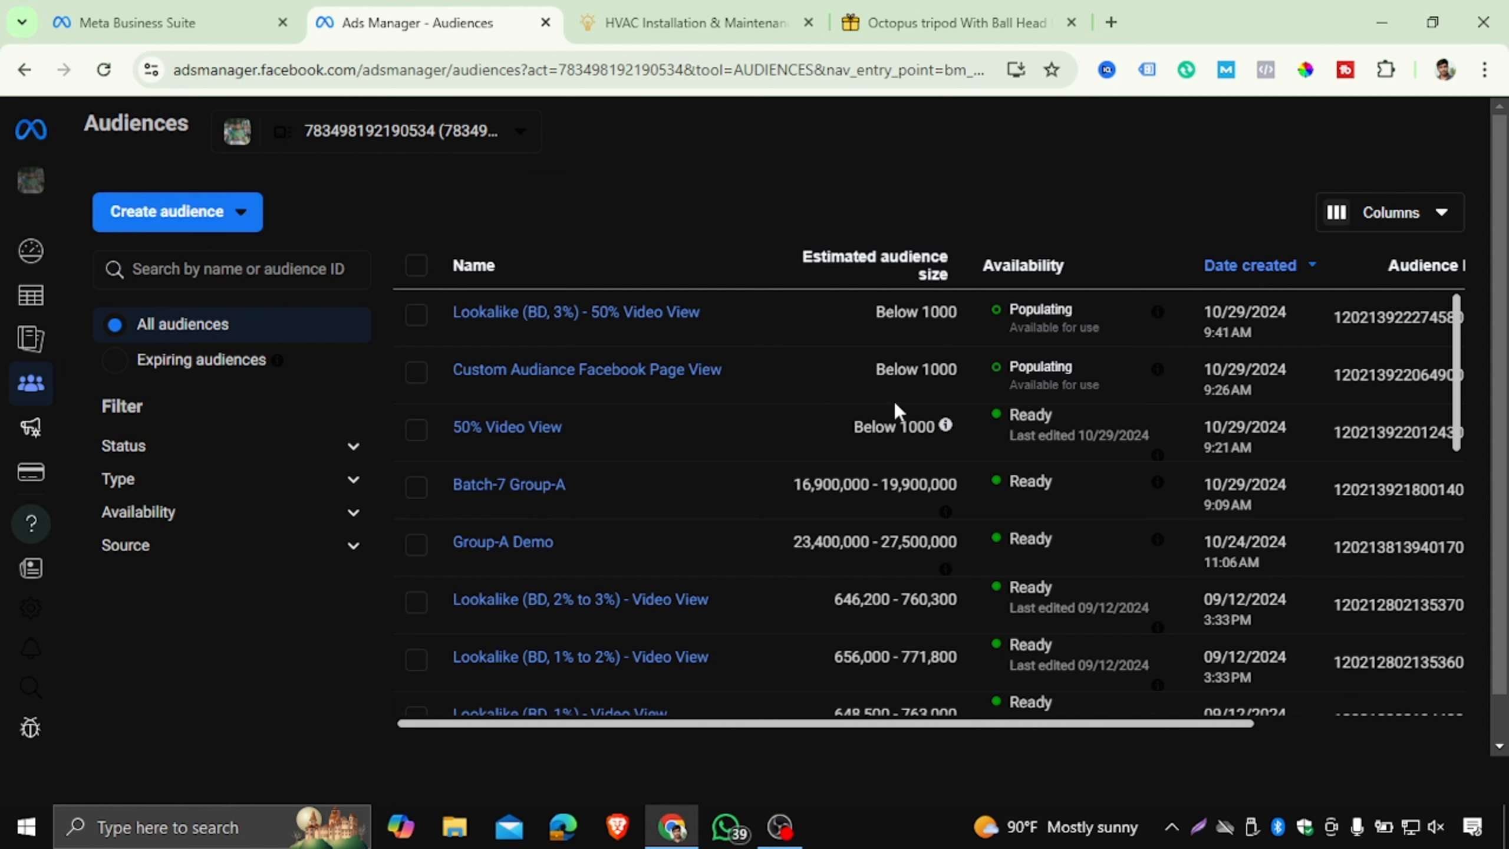
- Look over the ad account's existing custom, lookalike and saved audiences with their estimated sizes
scroll(898, 410, "down", 5)
scroll(902, 438, "down", 5)
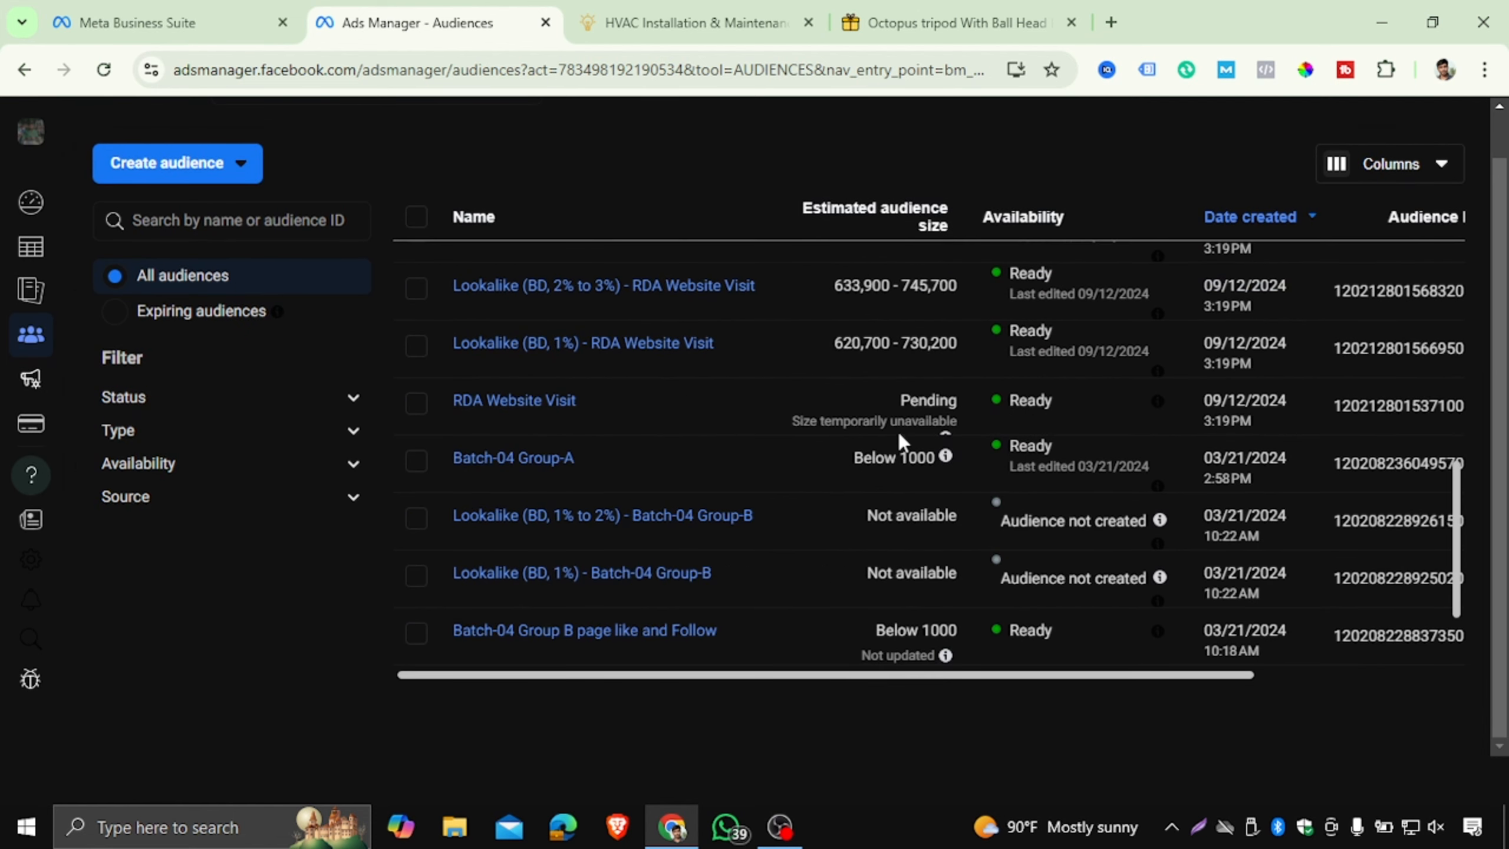
scroll(902, 440, "up", 5)
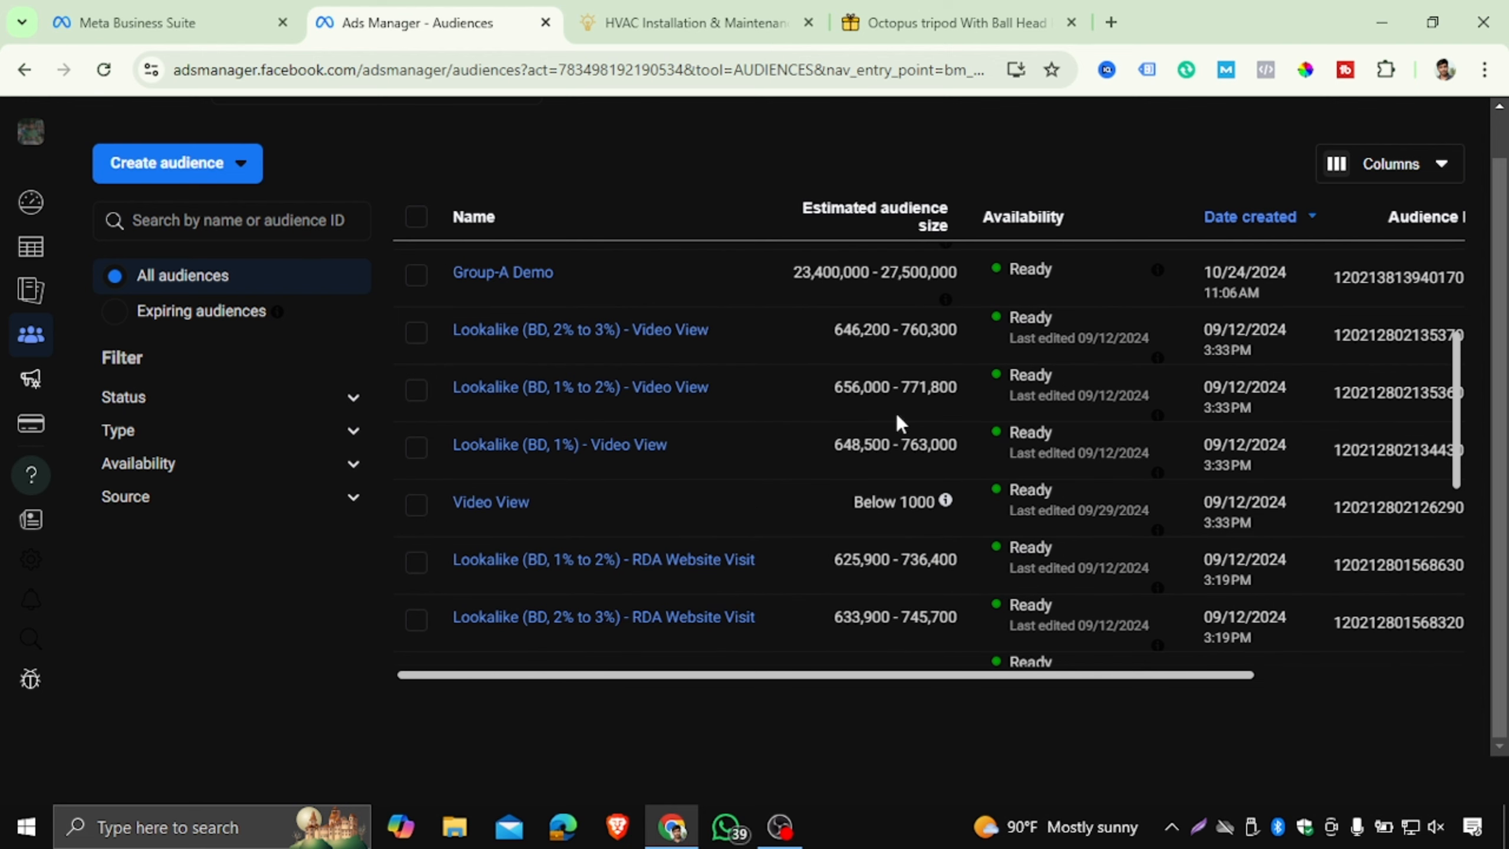
scroll(779, 460, "up", 3)
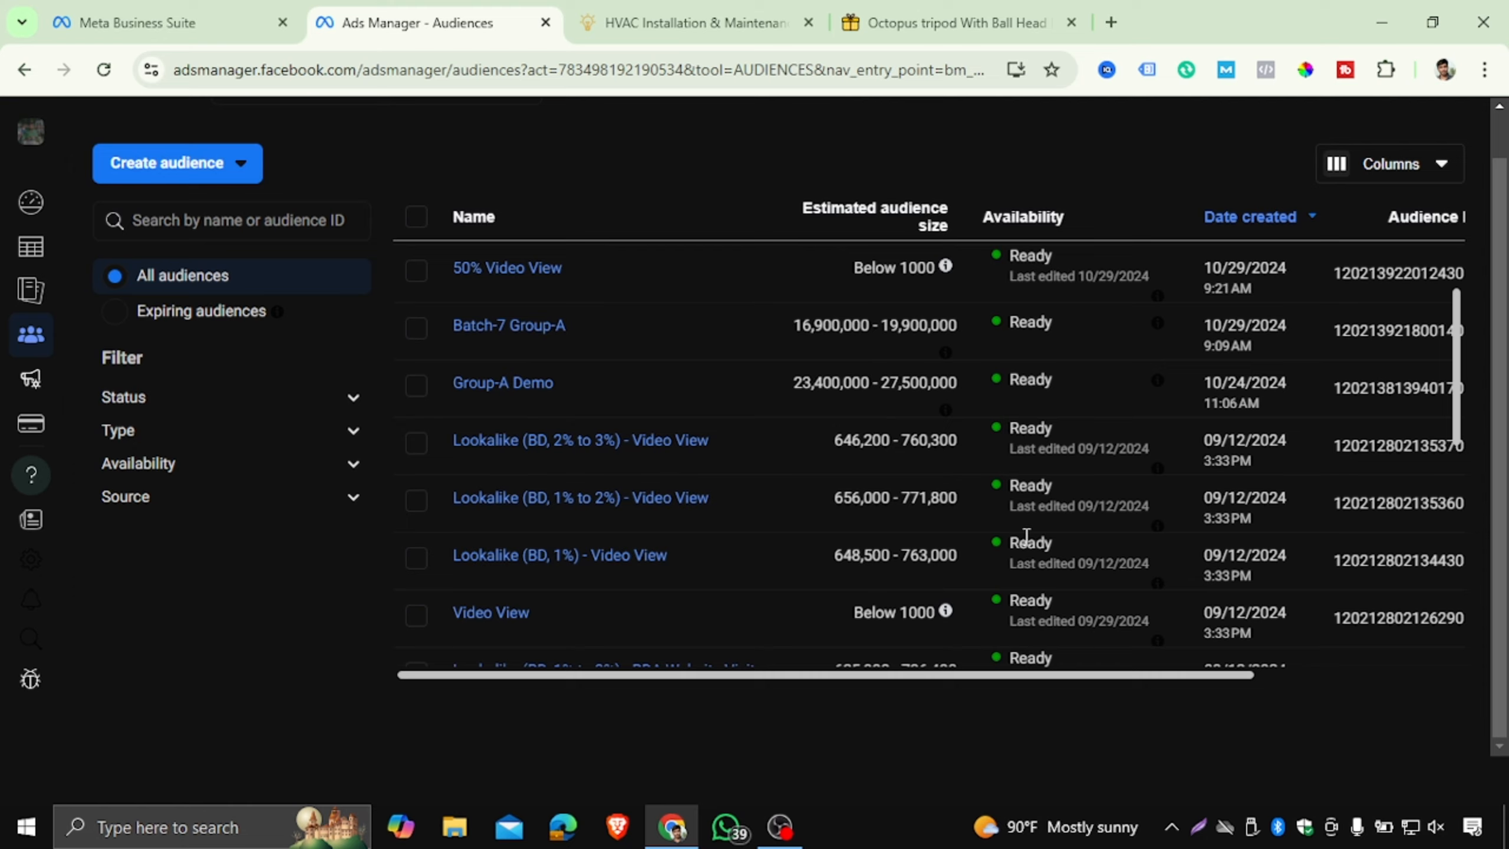
scroll(1017, 536, "up", 3)
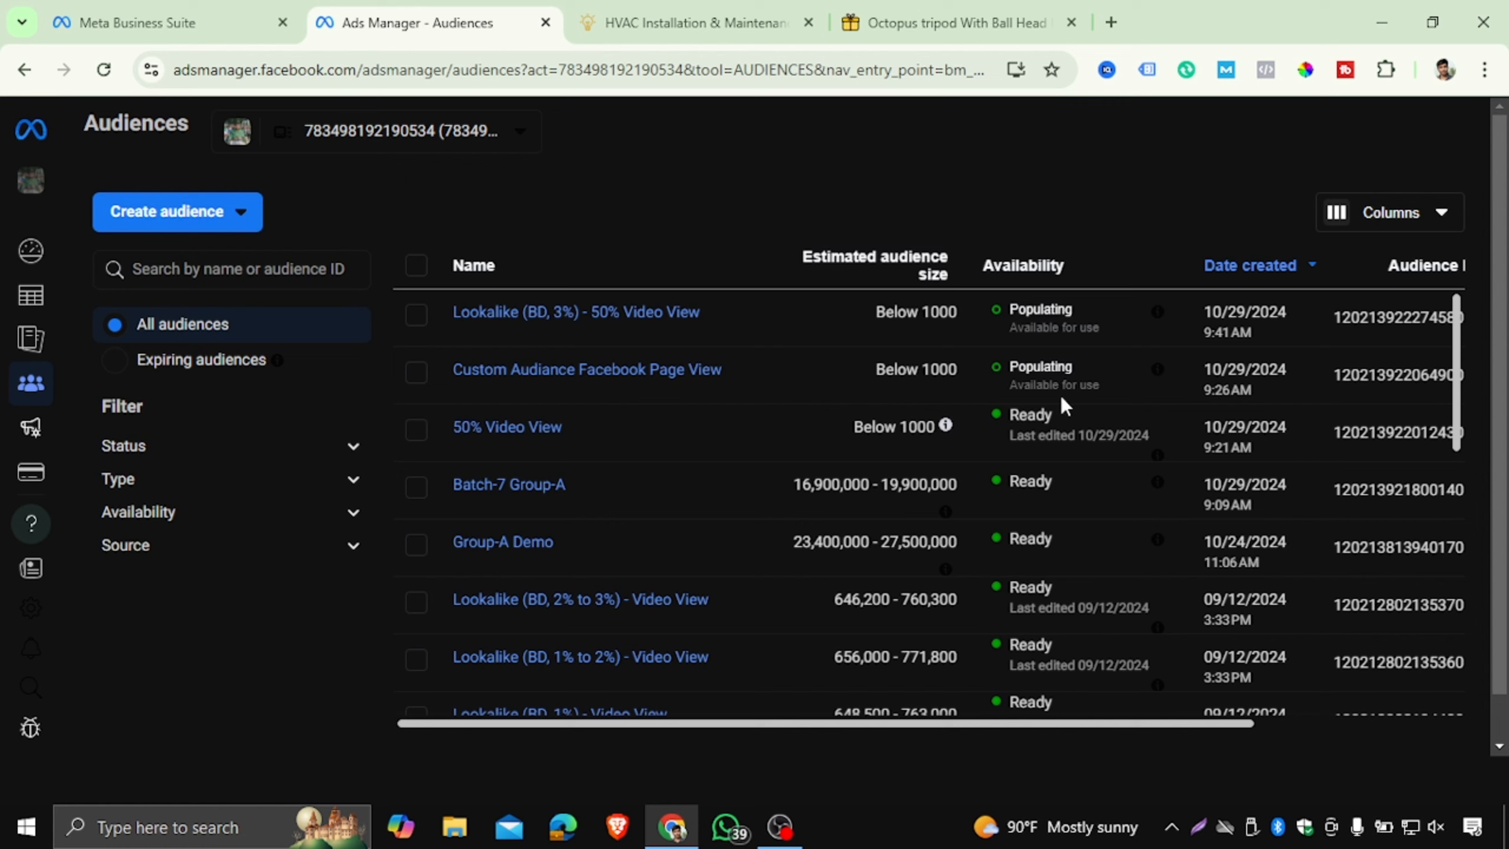
- Examine the availability status of the Facebook page view custom audience, and read the Saved audience creation option's description
left_click_drag(1010, 398, 1132, 393)
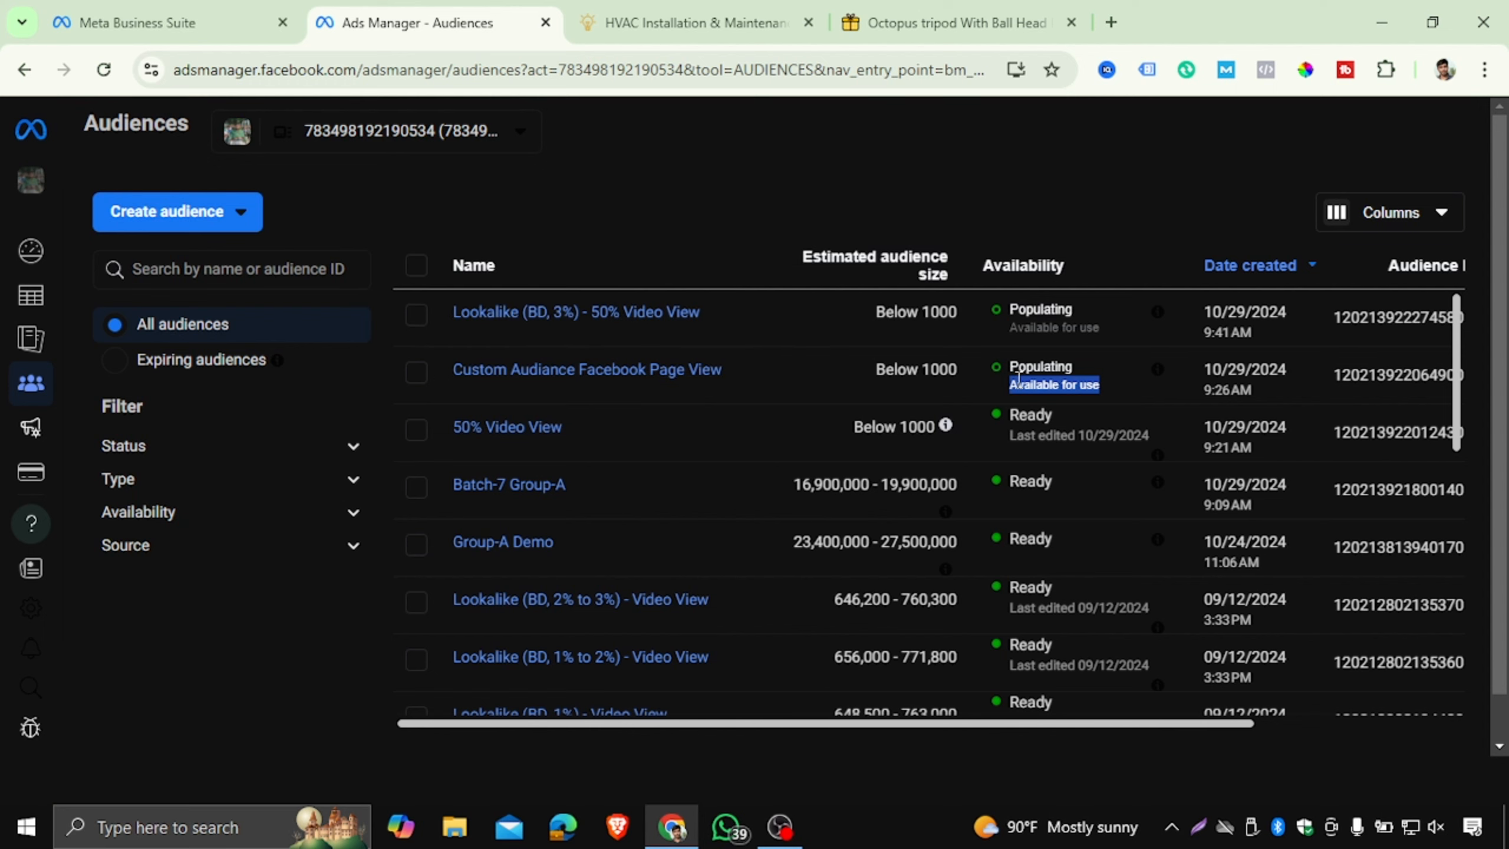
left_click_drag(1009, 366, 1073, 365)
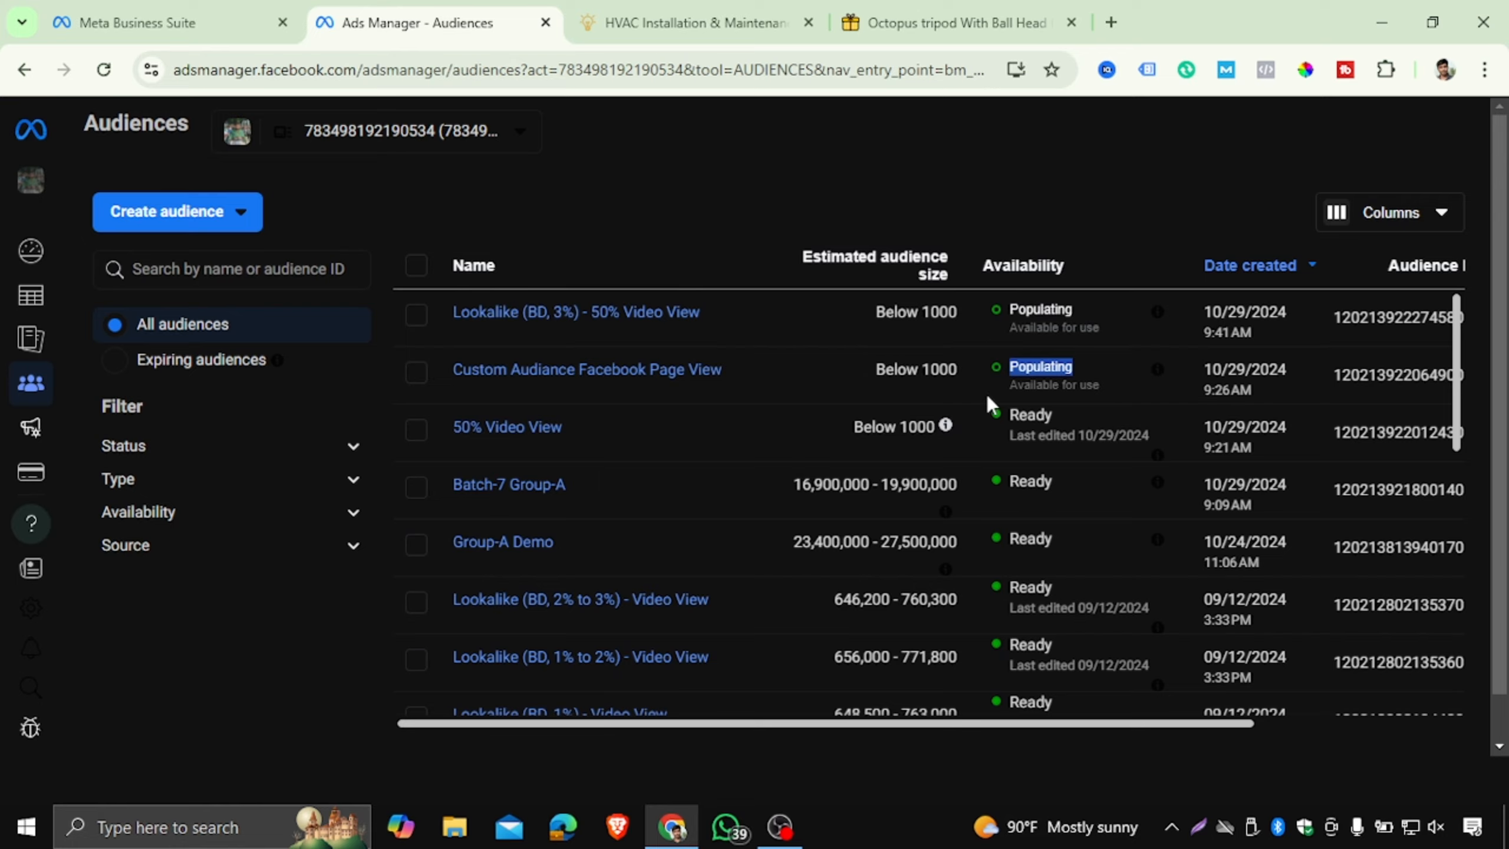
scroll(1003, 428, "down", 10)
scroll(1007, 437, "up", 10)
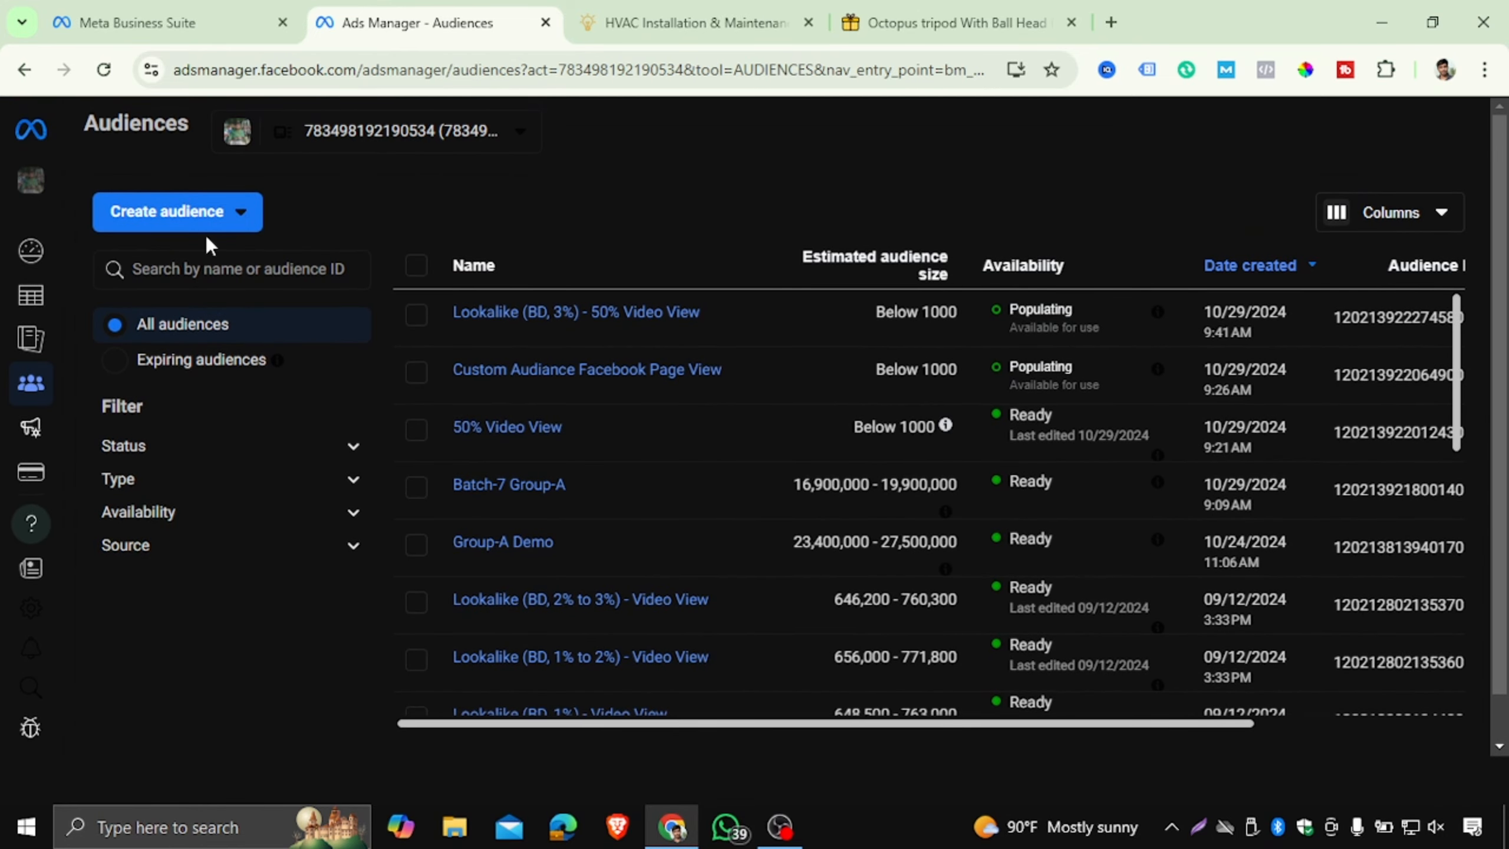
left_click(216, 222)
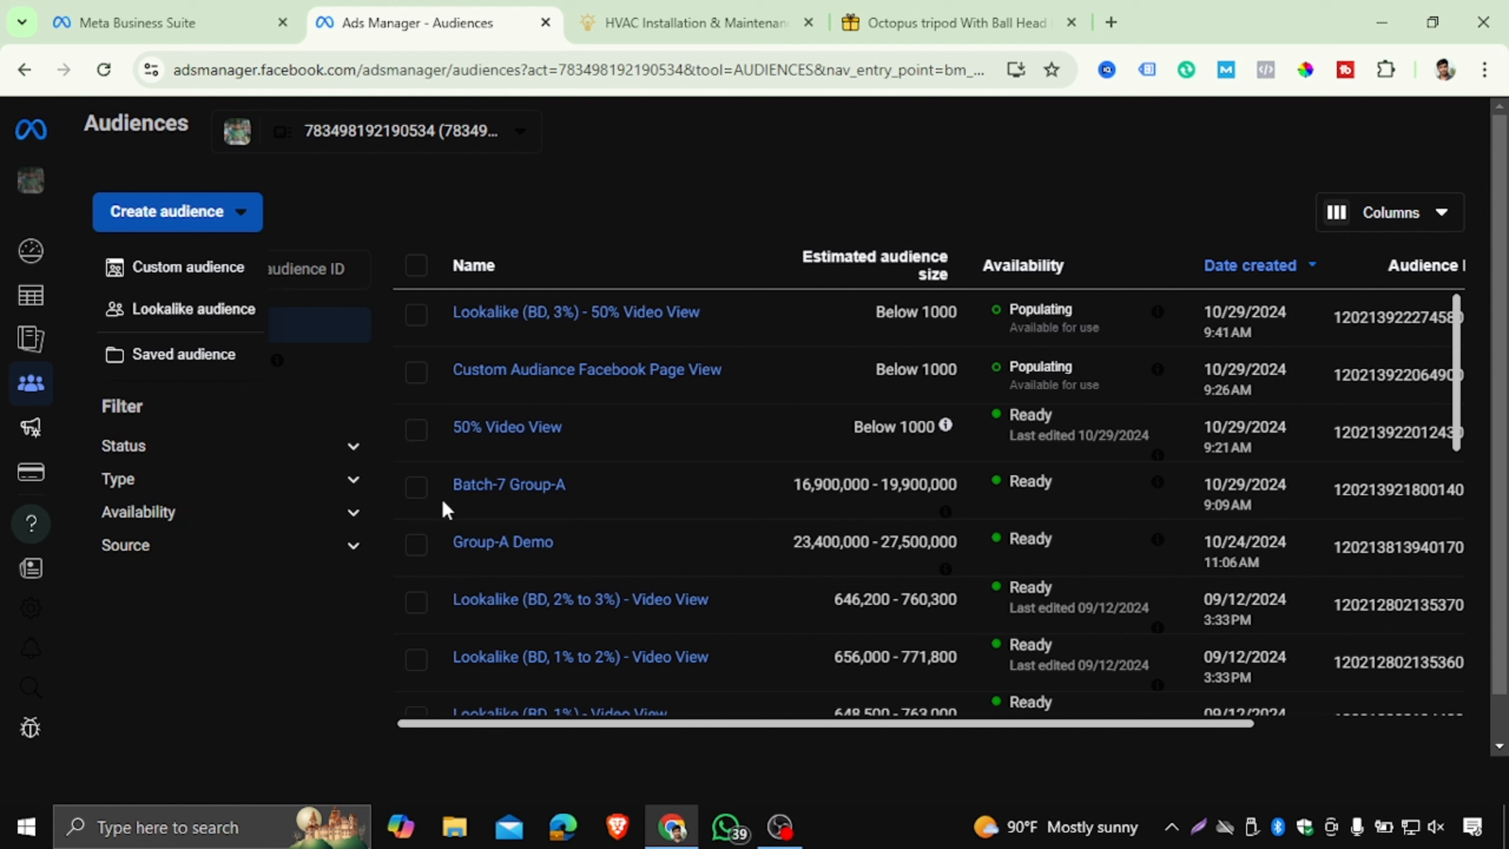
mouse_move(213, 370)
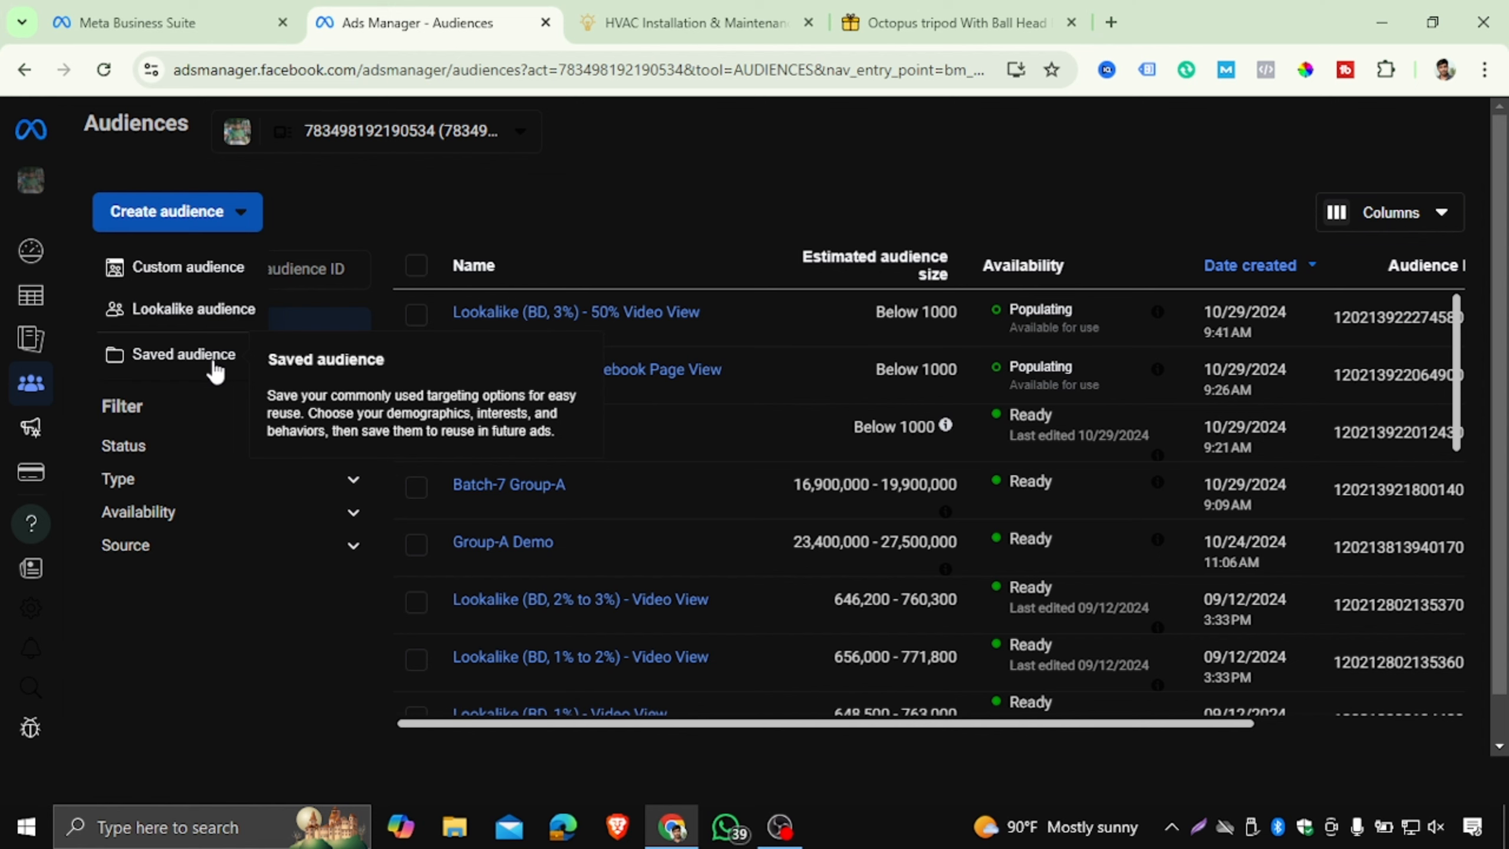
- Open Ads Manager separately from Meta Business Suite and show its Campaigns view
left_click(149, 22)
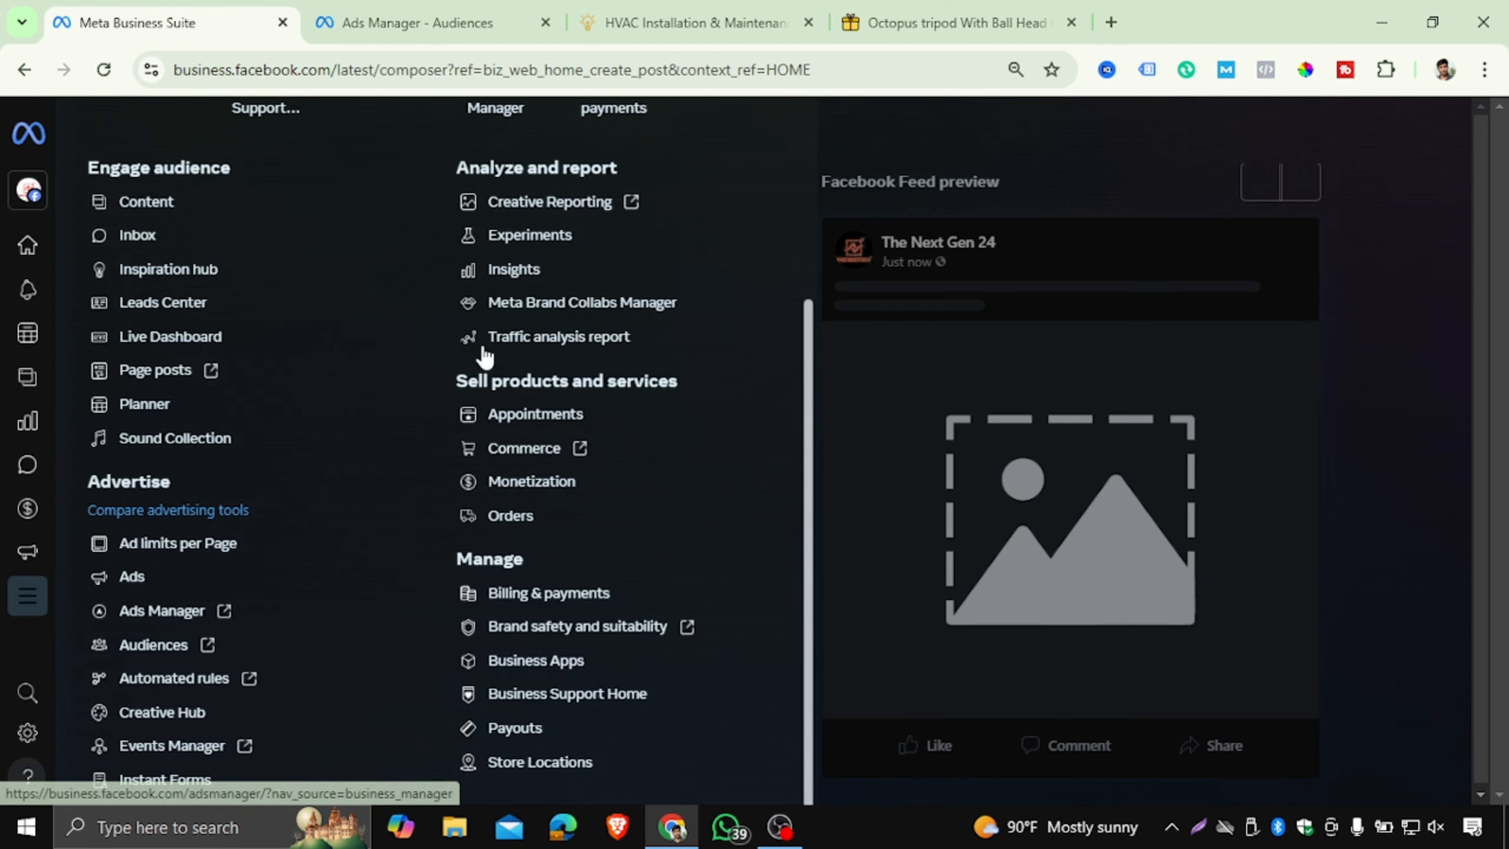
left_click(142, 621)
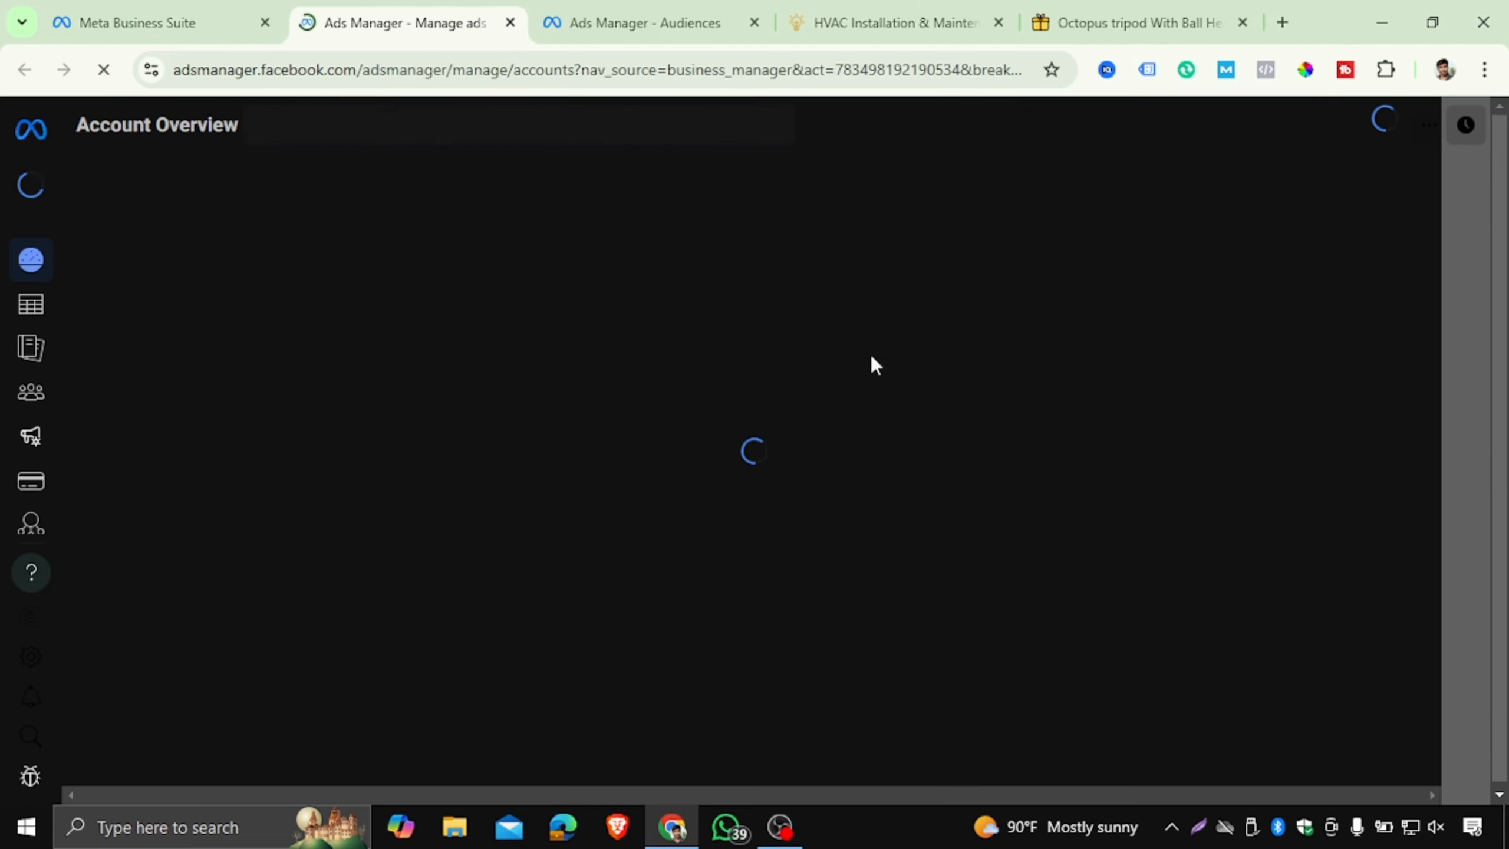
left_click(66, 295)
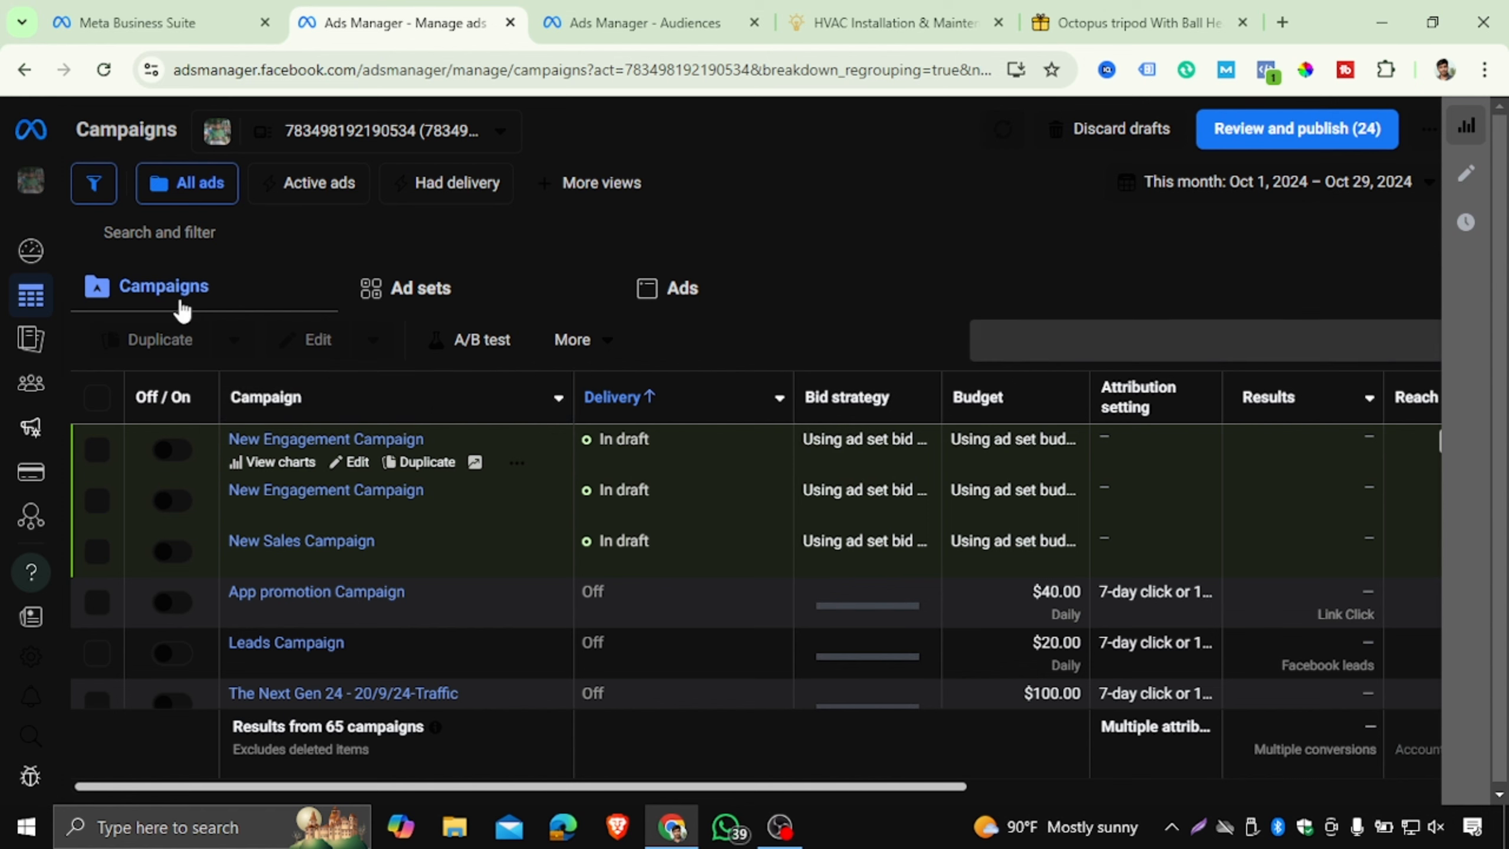
- Create a new campaign with the Engagement objective using the manual campaign setup
left_click(144, 350)
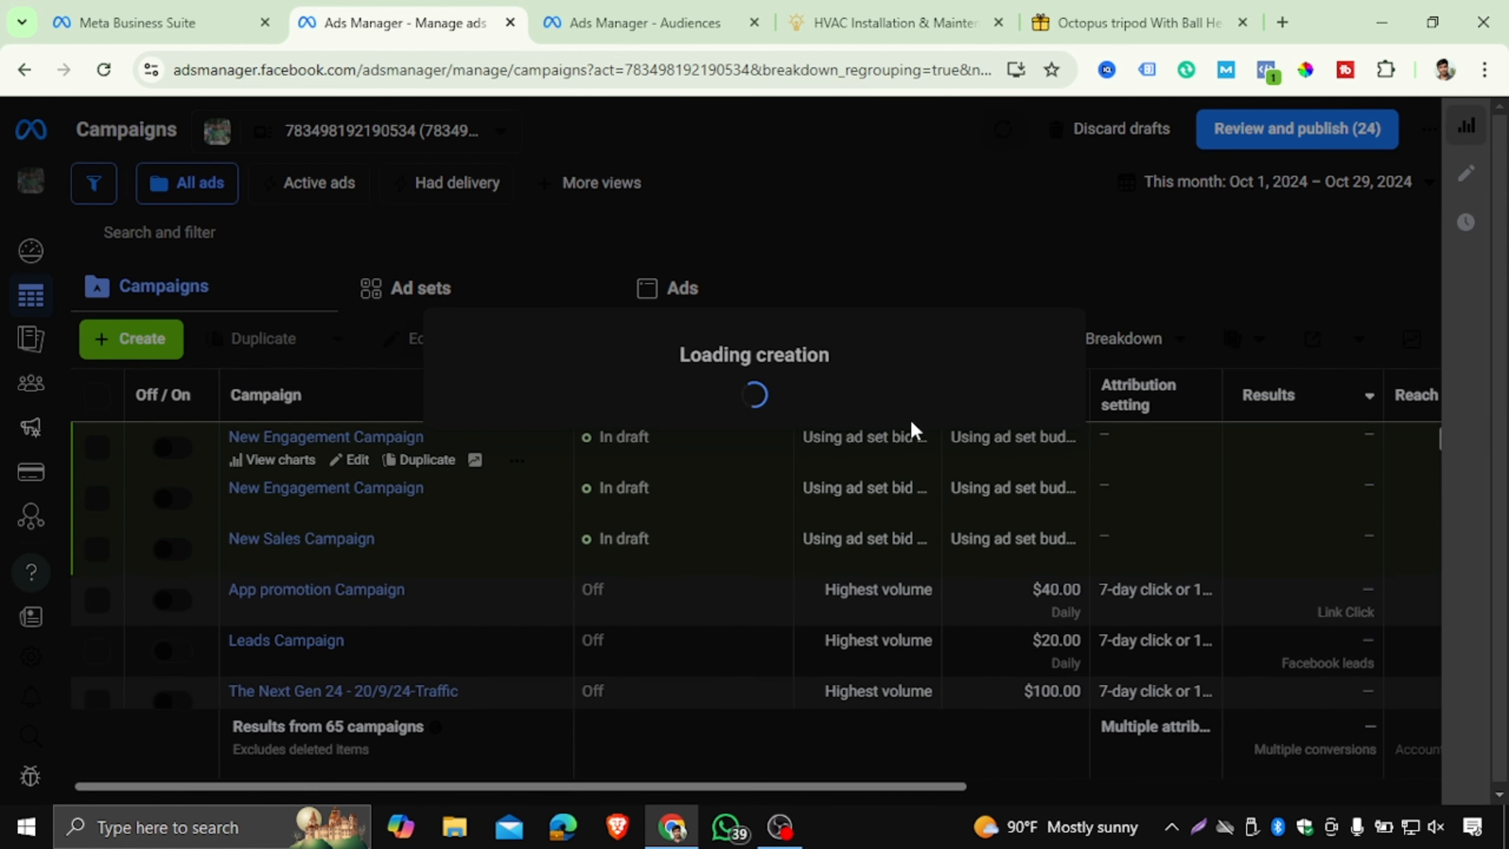
left_click(484, 478)
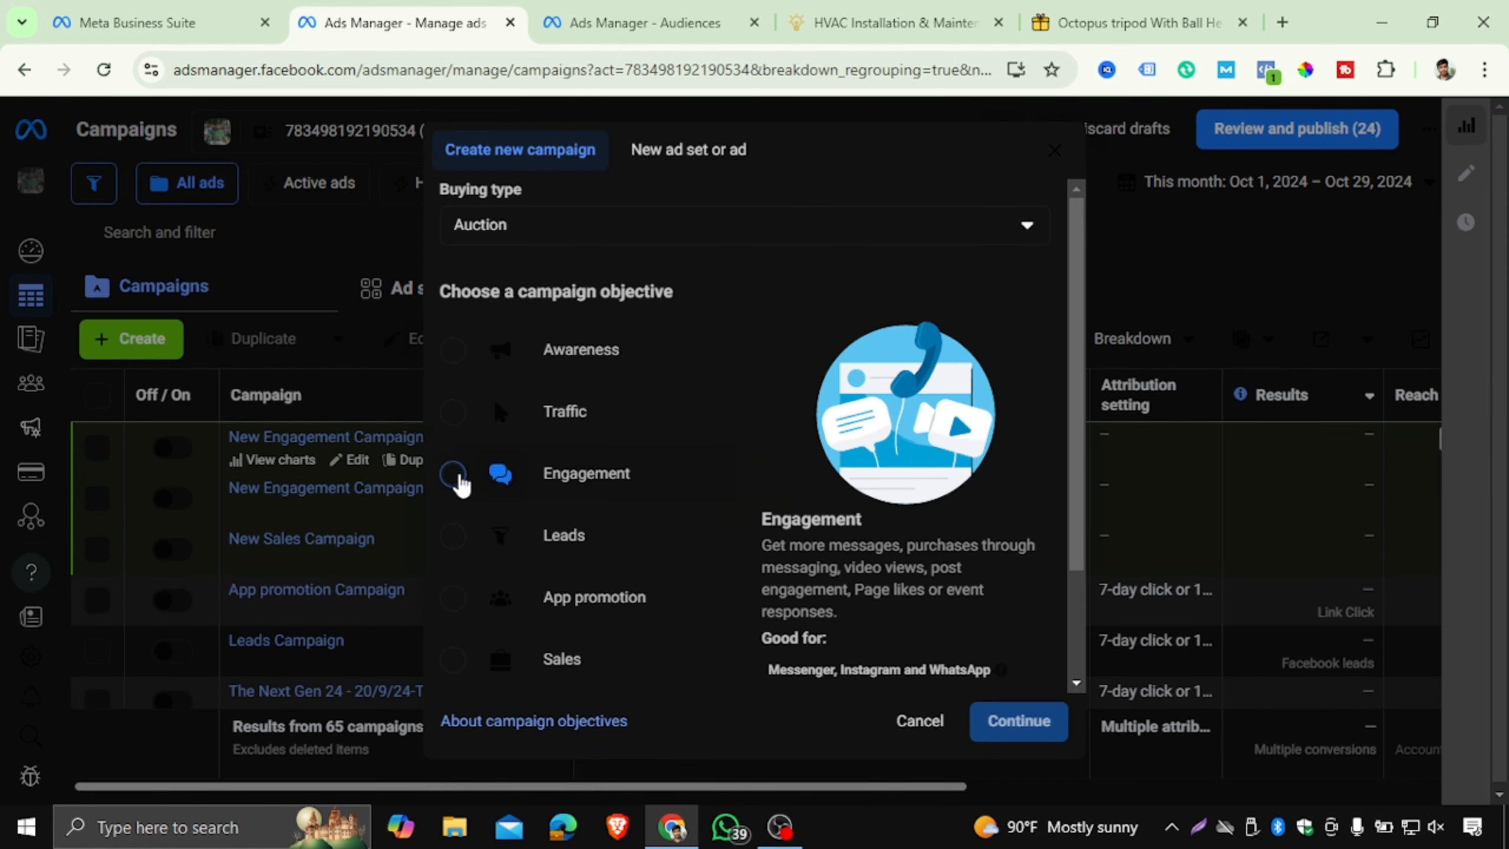
left_click(1019, 720)
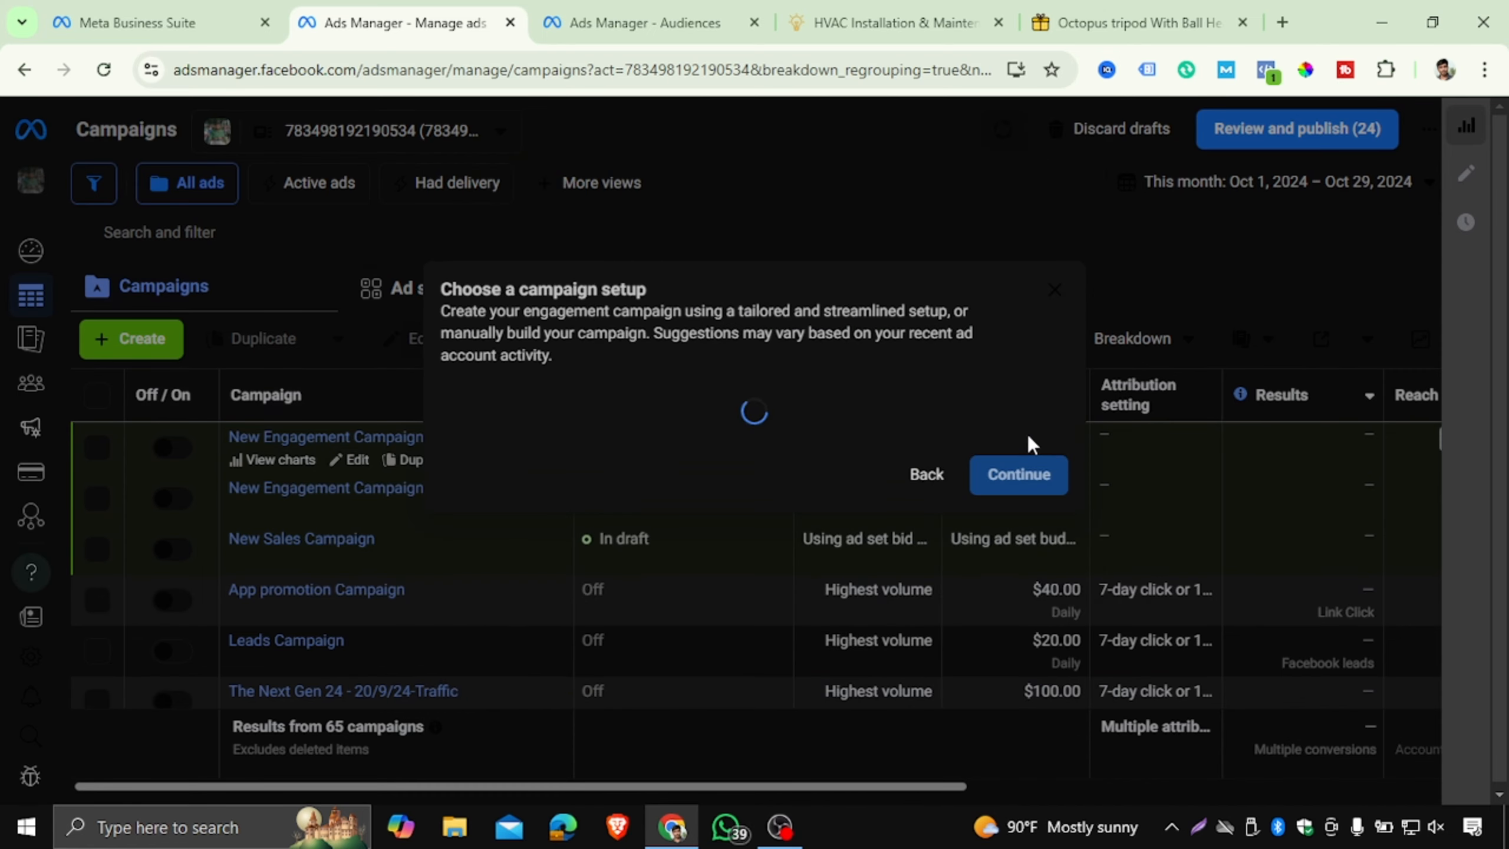
left_click(481, 567)
left_click(1025, 651)
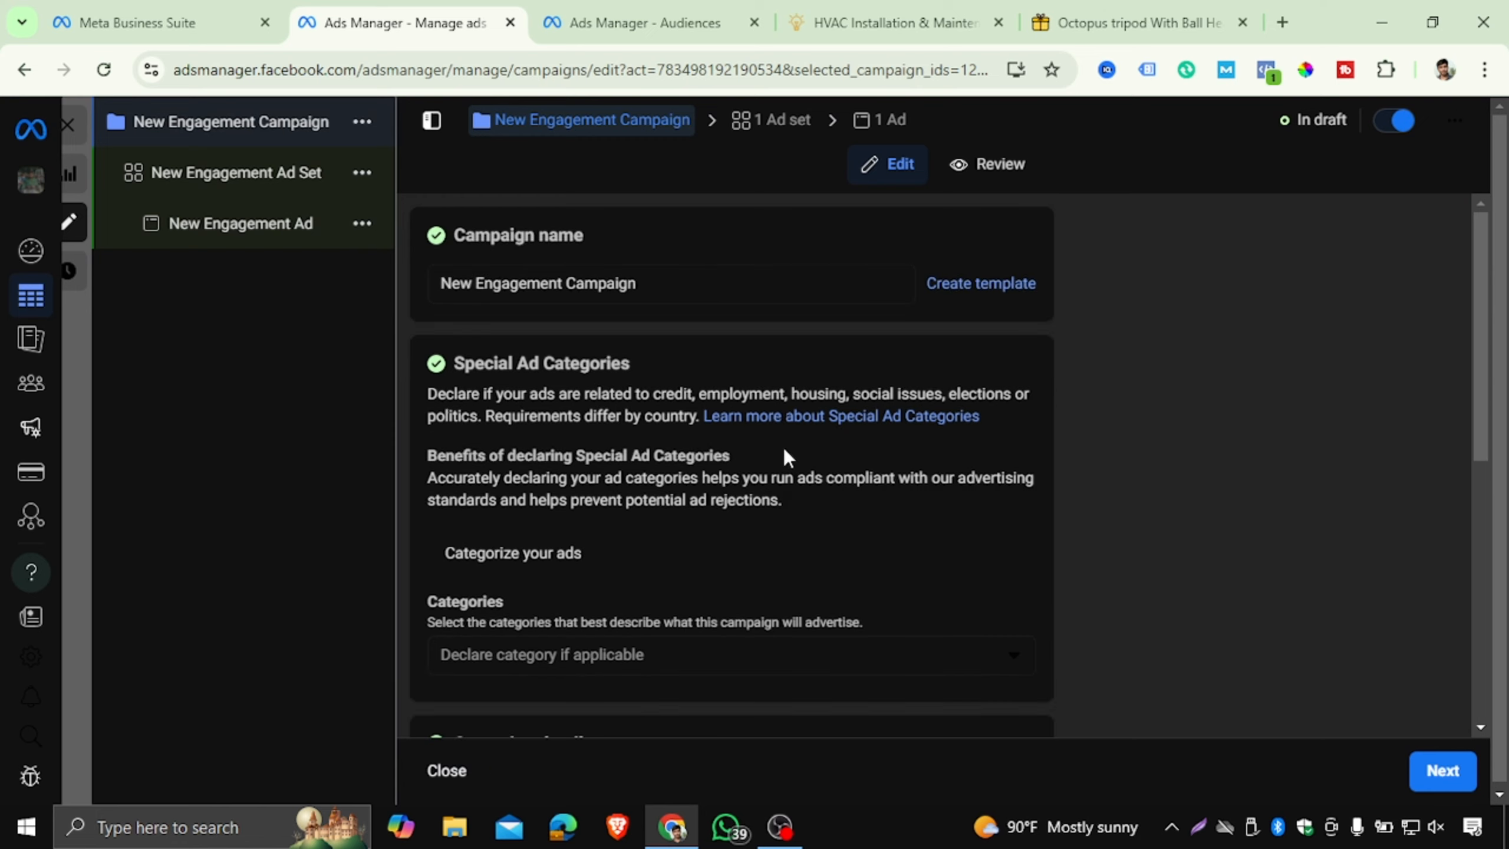
- Switch the new engagement ad set from Advantage+ audience to the original audience options and look over its targeting fields
scroll(796, 416, "down", 5)
scroll(807, 401, "up", 4)
left_click(790, 127)
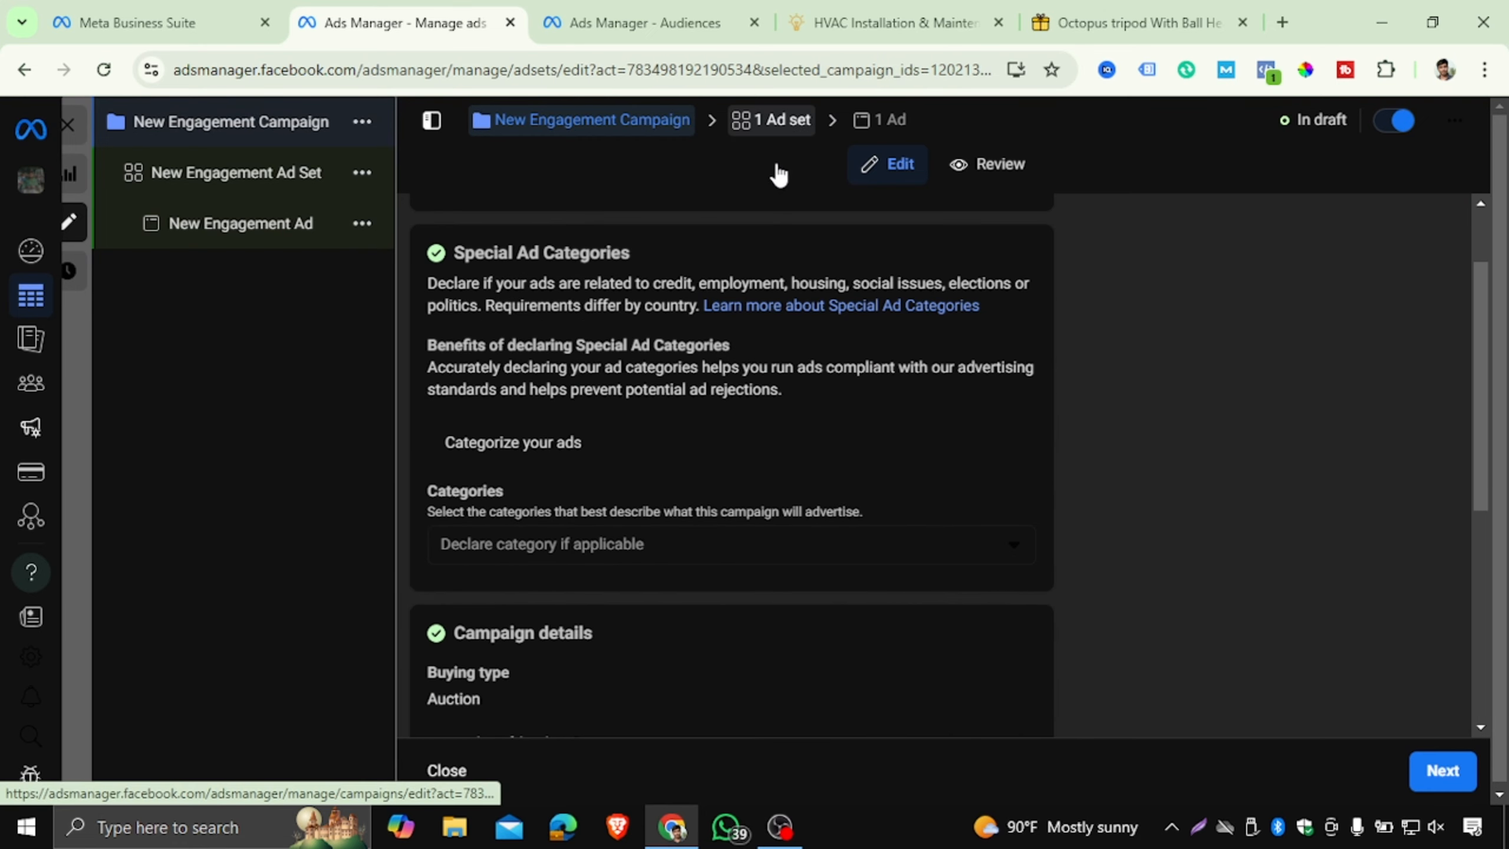
scroll(818, 470, "down", 2)
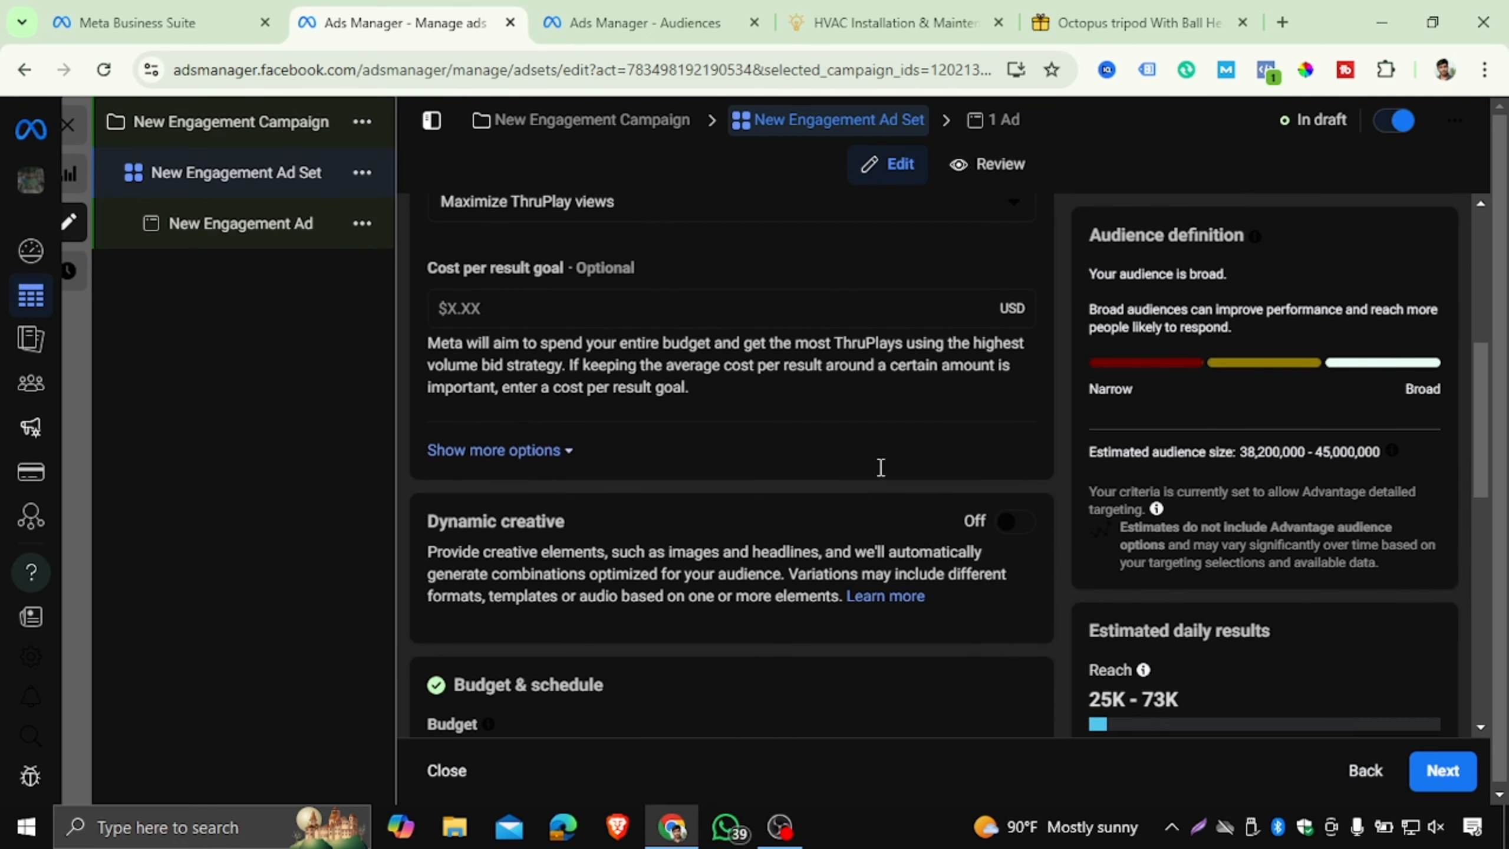
scroll(867, 475, "down", 5)
scroll(846, 491, "down", 6)
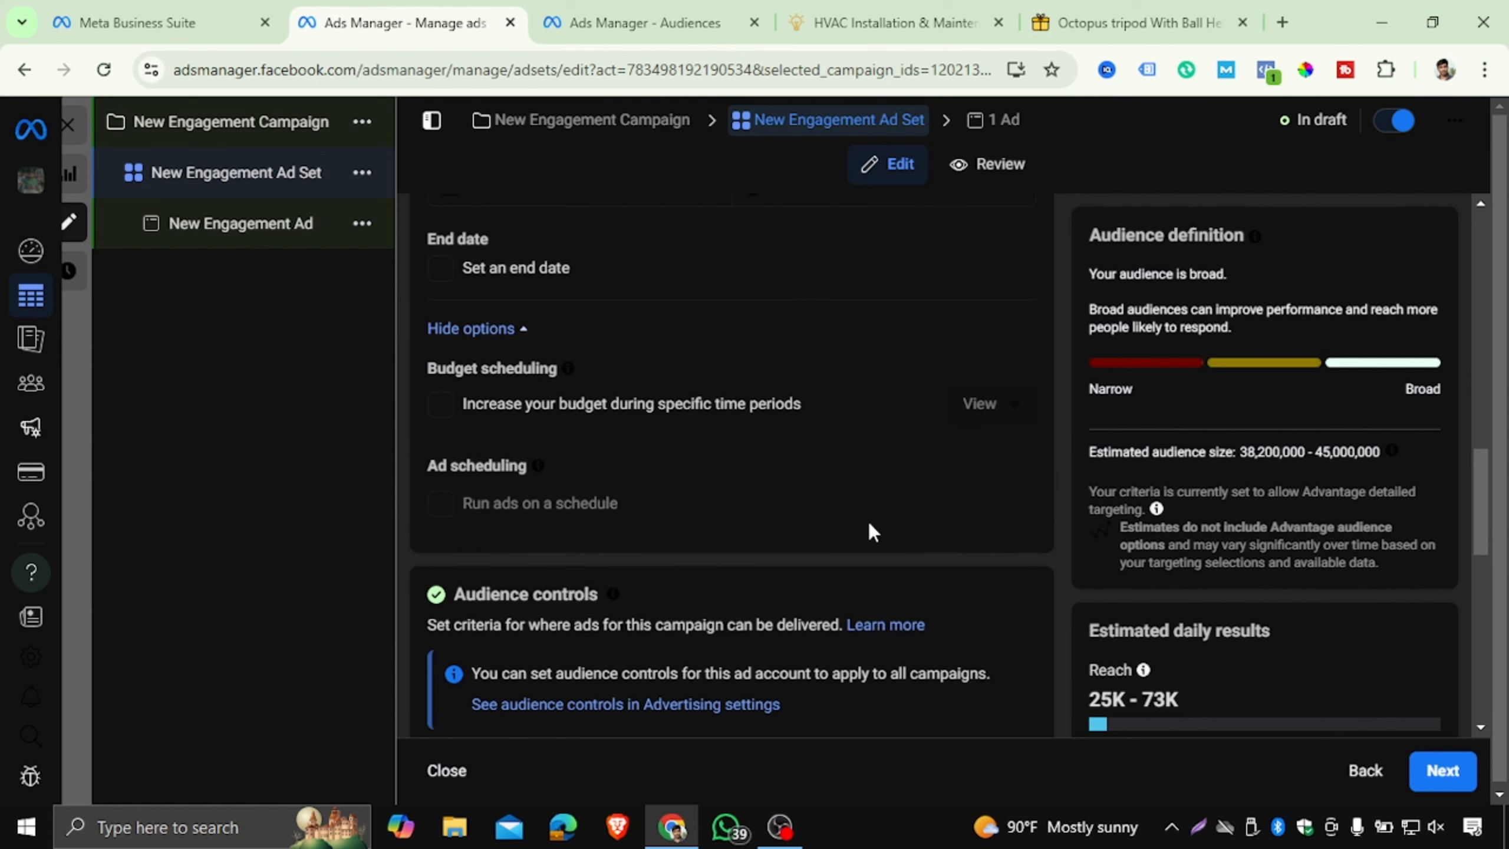
scroll(871, 527, "down", 10)
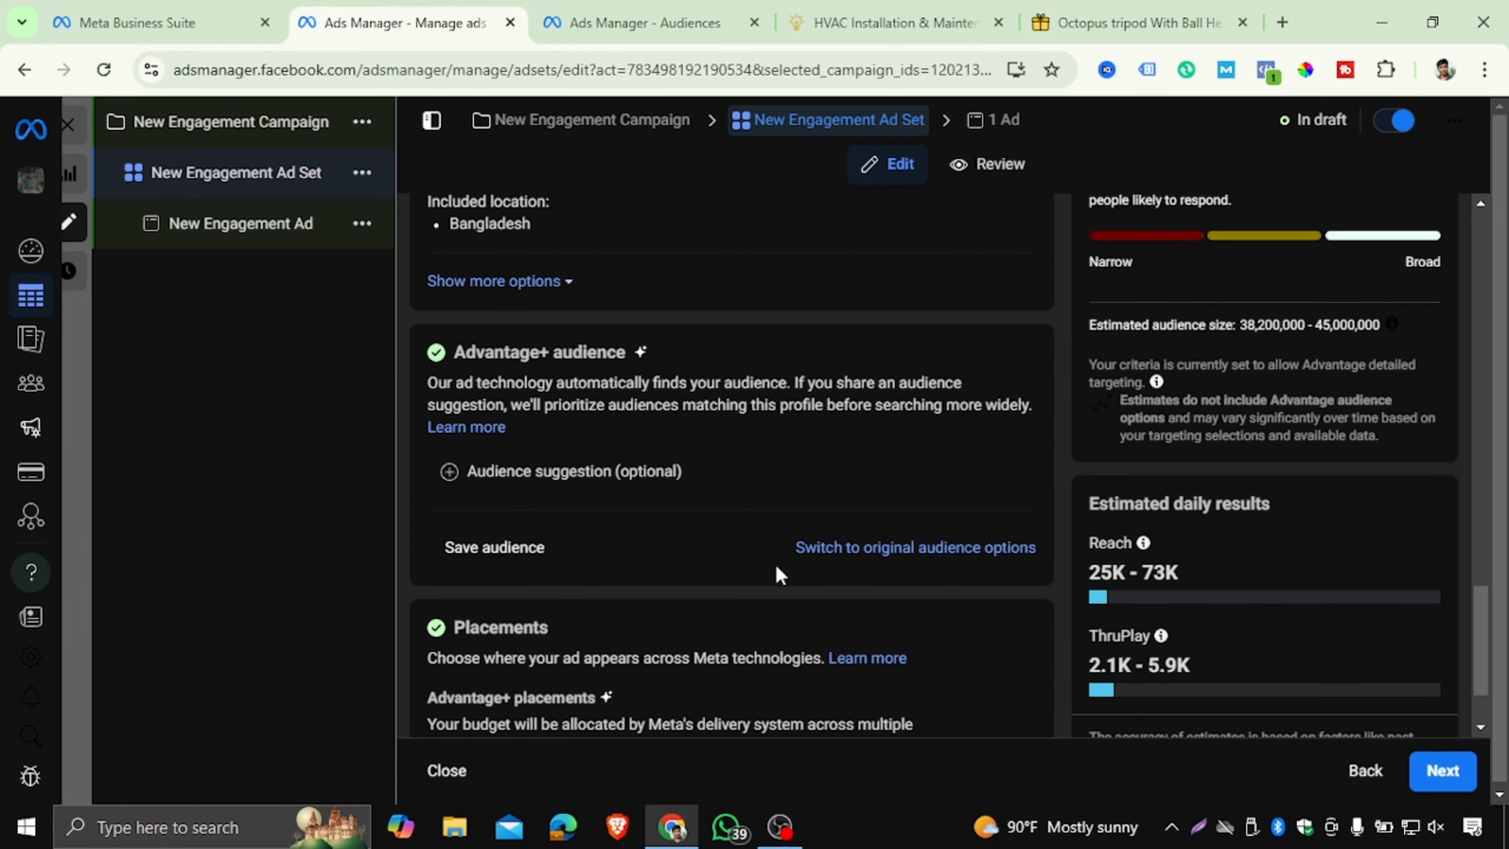
left_click(886, 550)
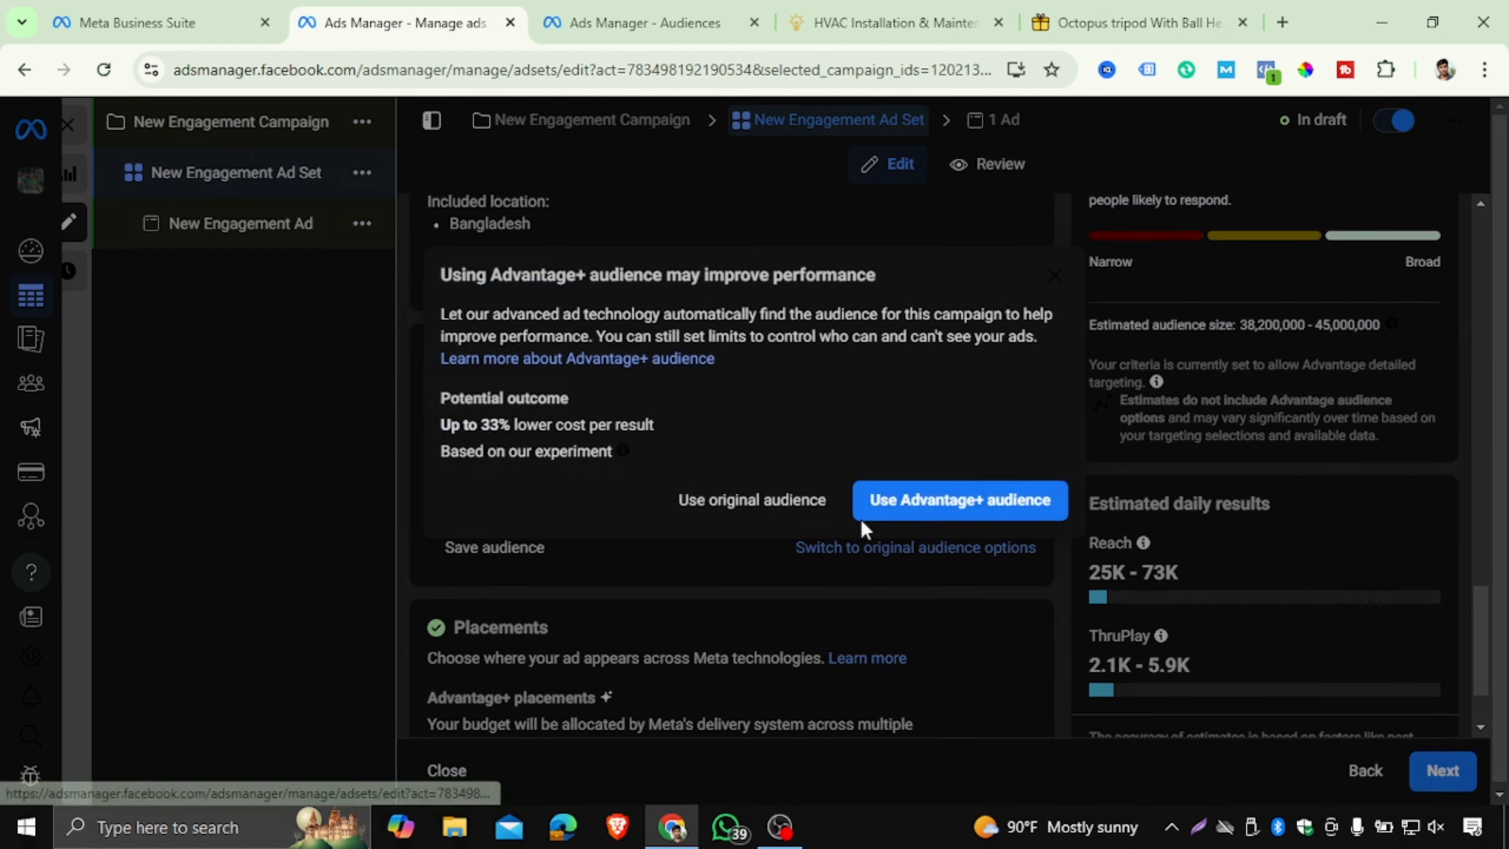
left_click(750, 500)
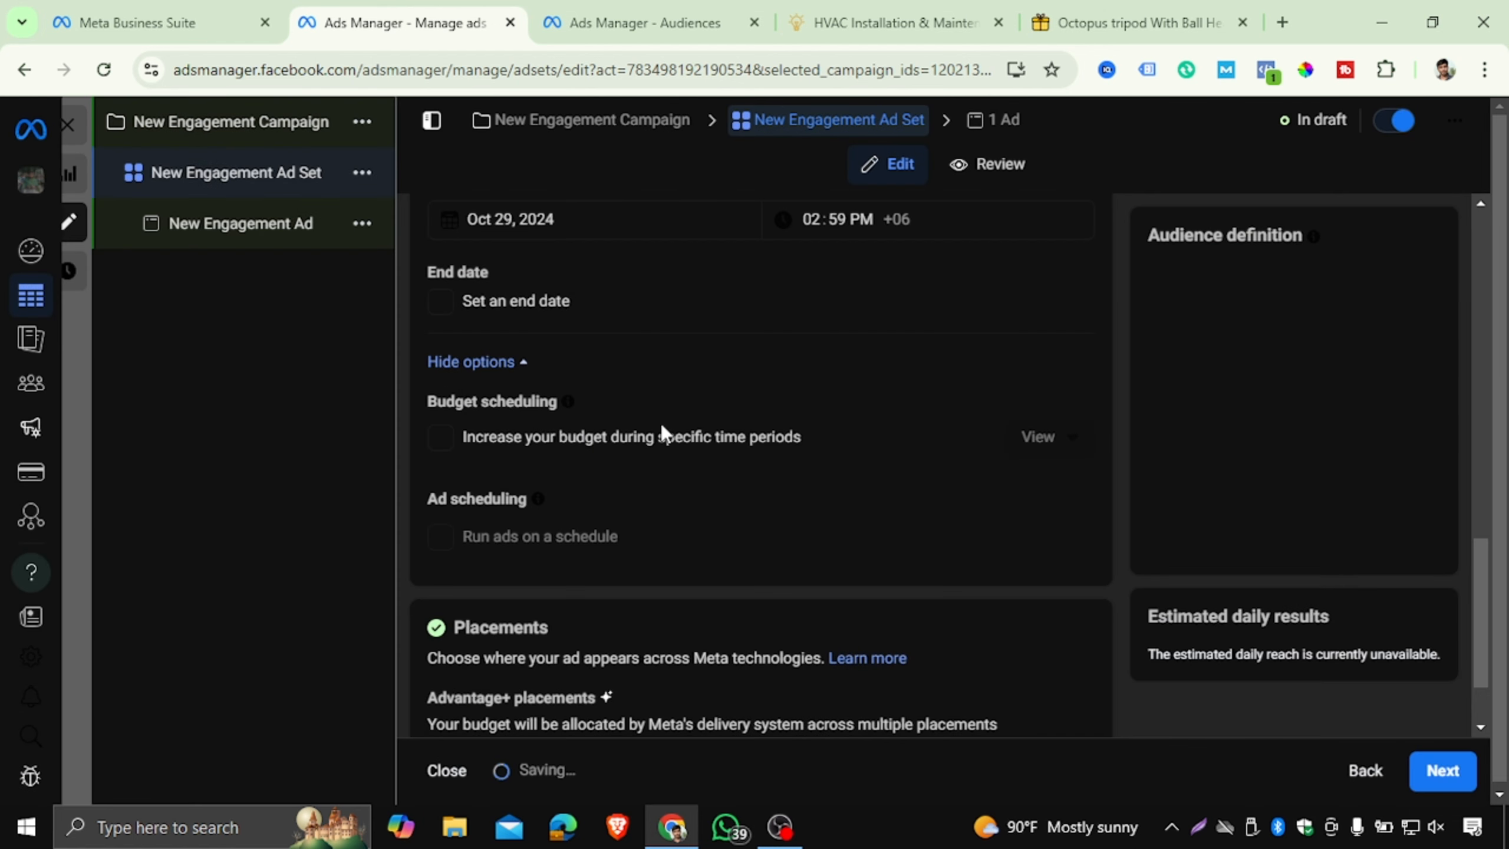
scroll(706, 453, "down", 8)
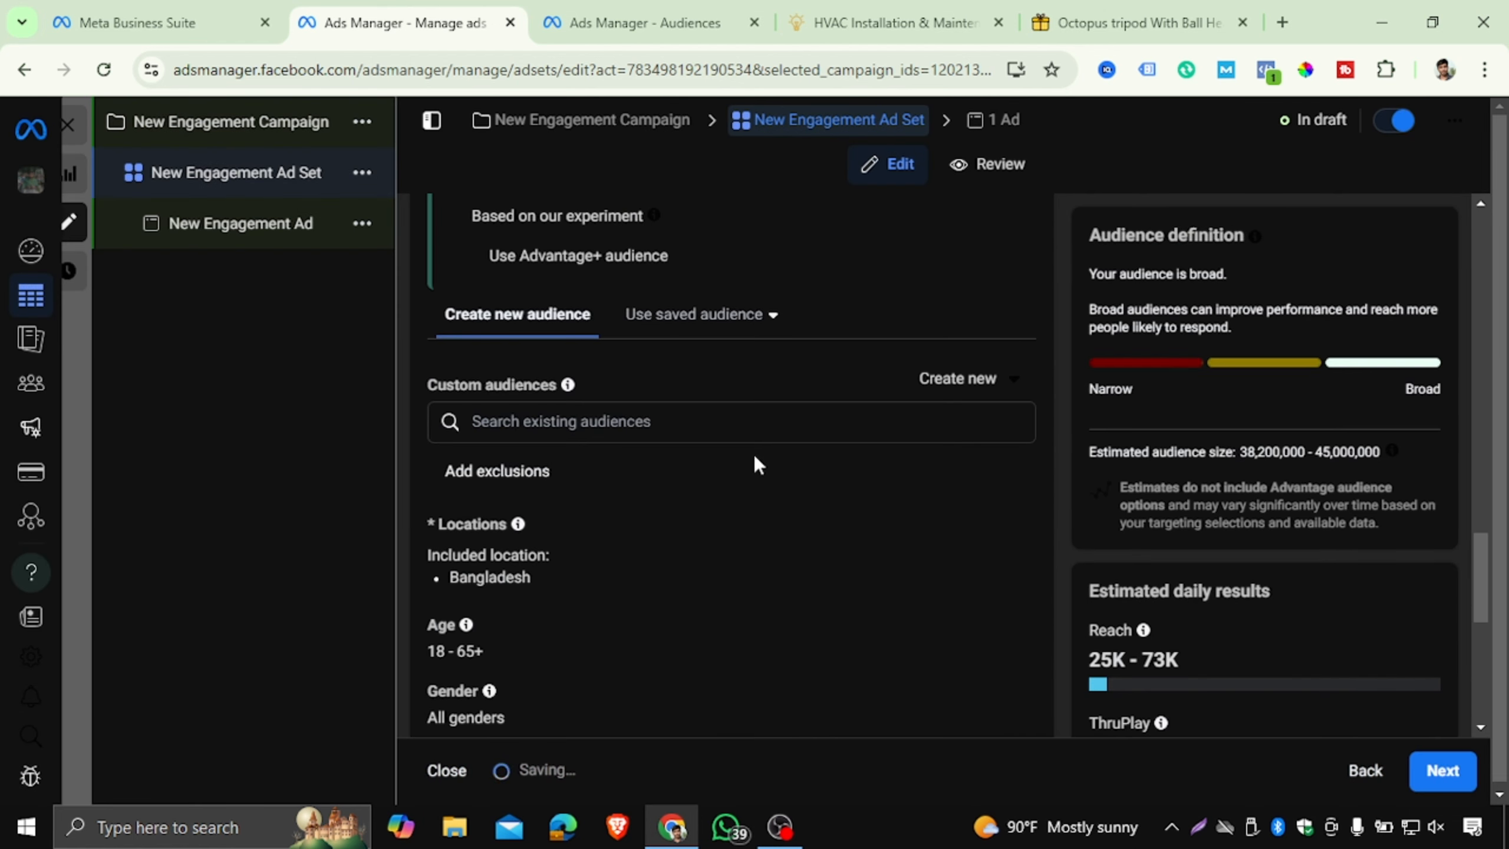
scroll(758, 465, "down", 8)
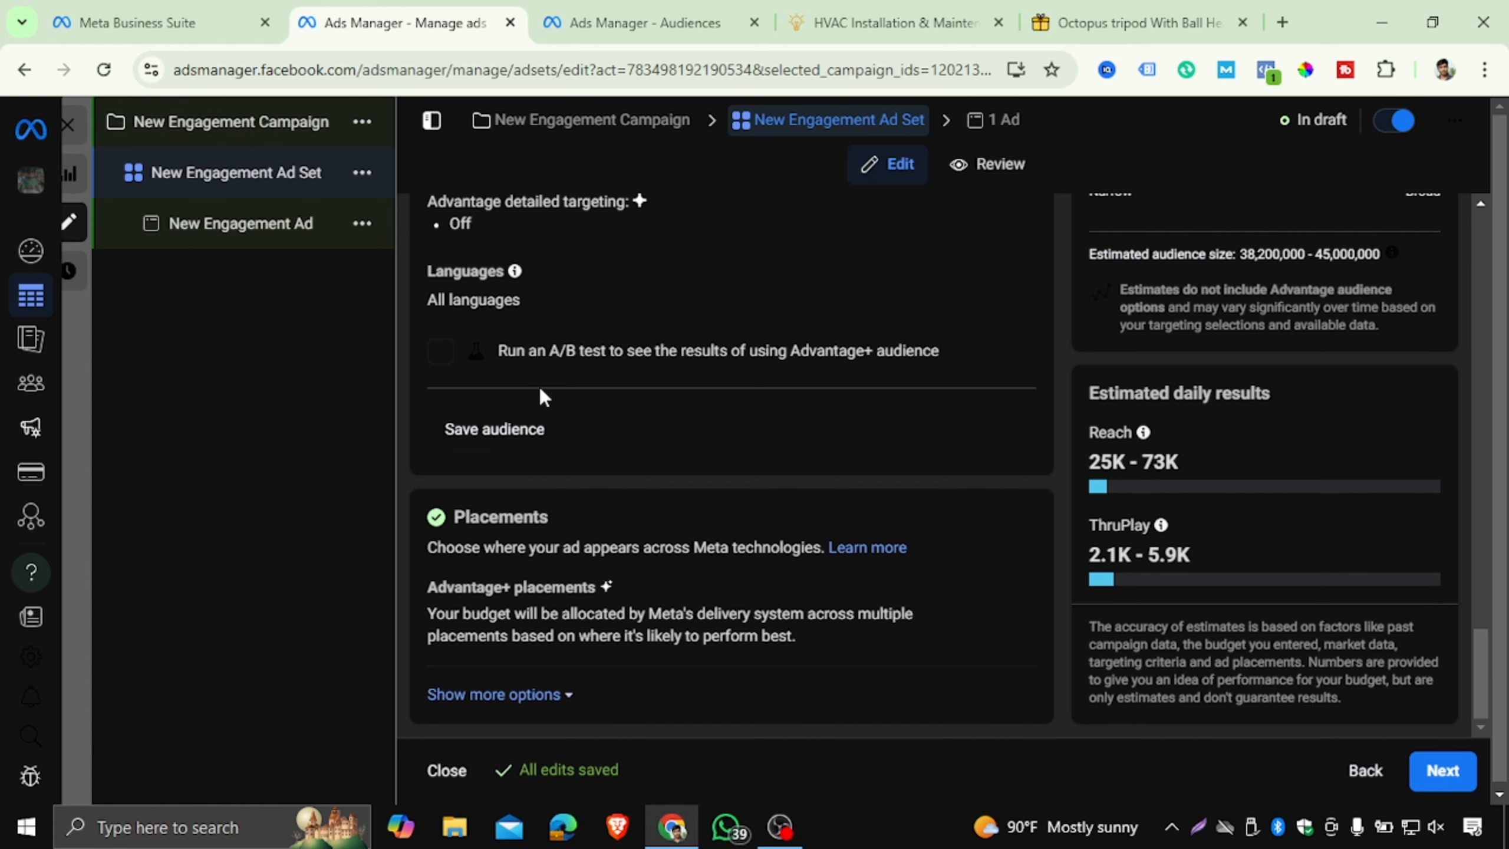
- Return to Audiences, start a new saved audience and look over its targeting fields
left_click(618, 22)
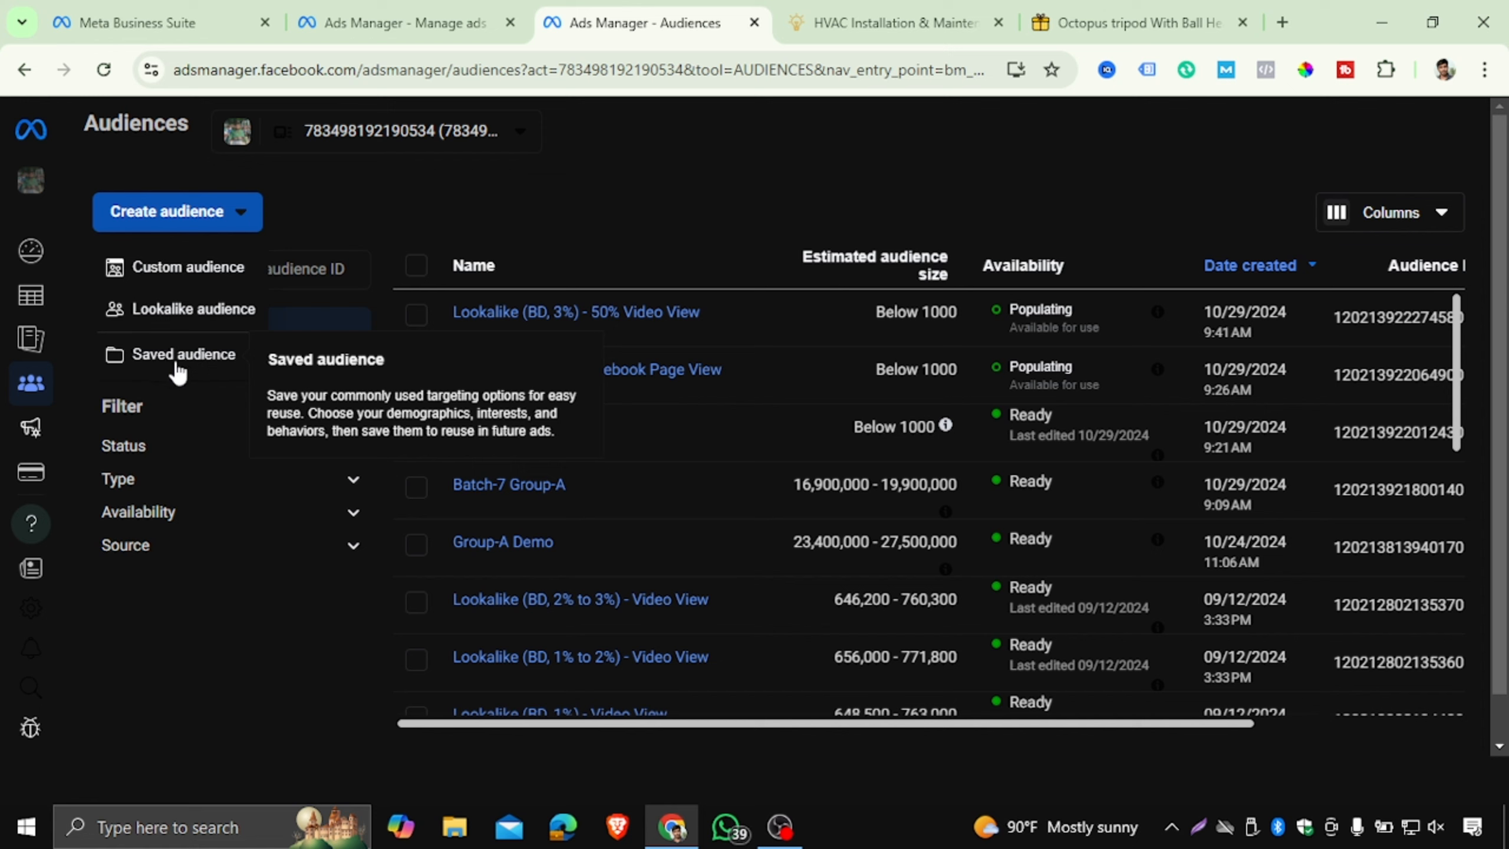
left_click(190, 359)
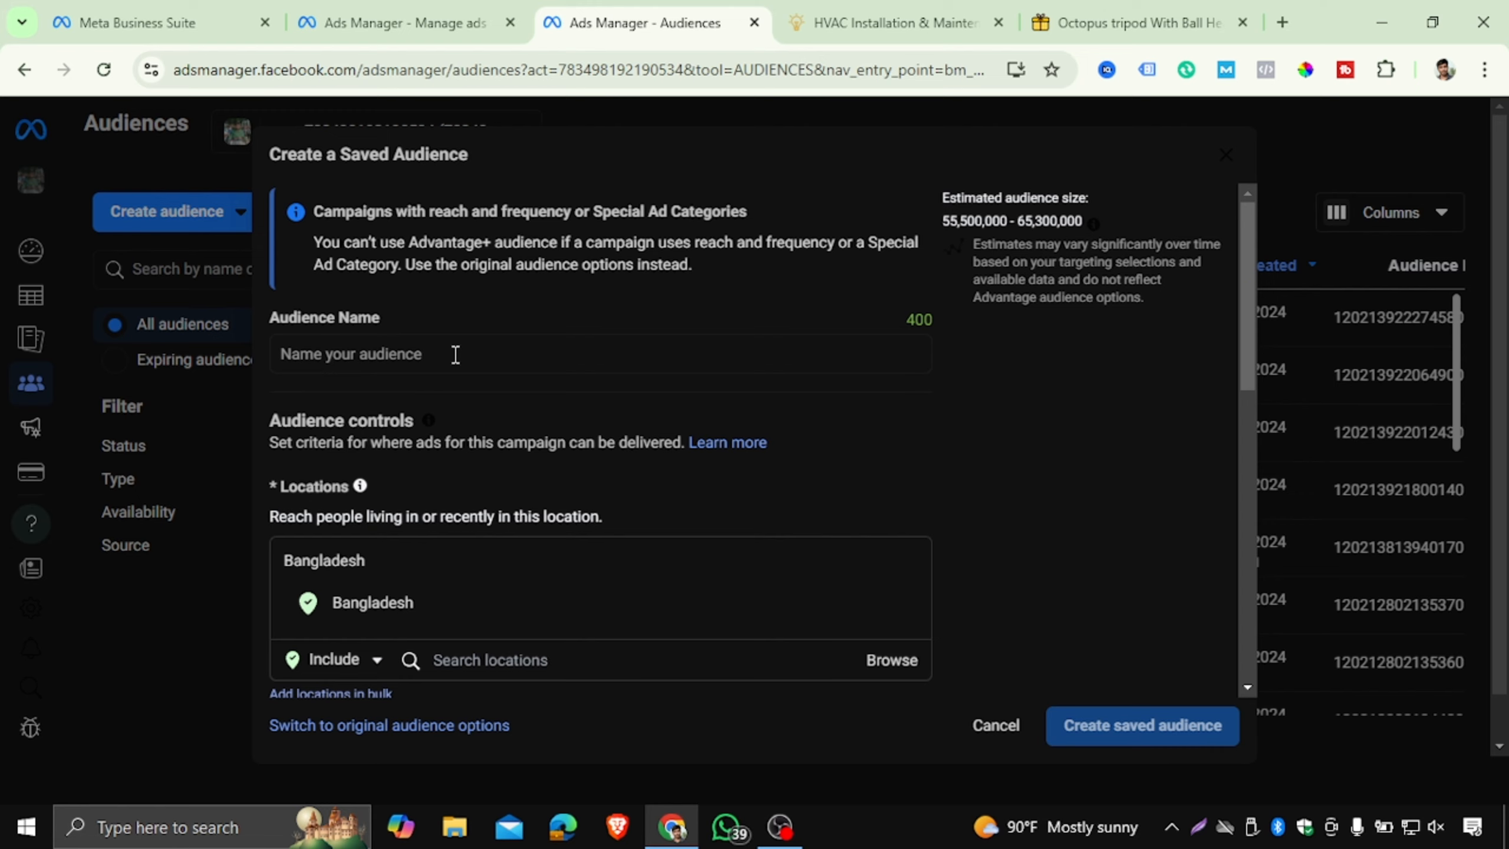
scroll(455, 355, "down", 10)
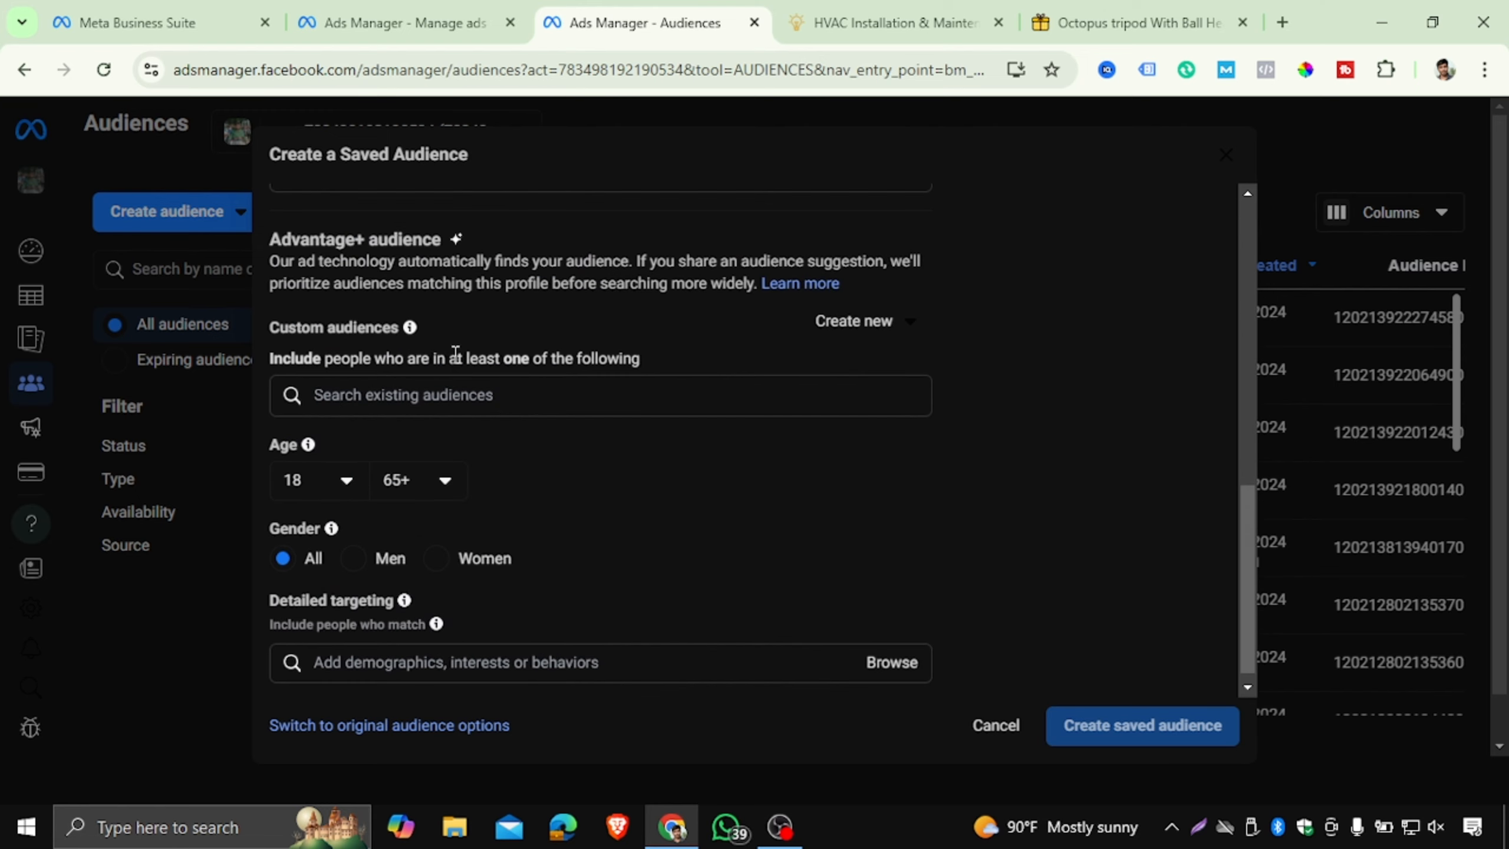
scroll(455, 356, "up", 8)
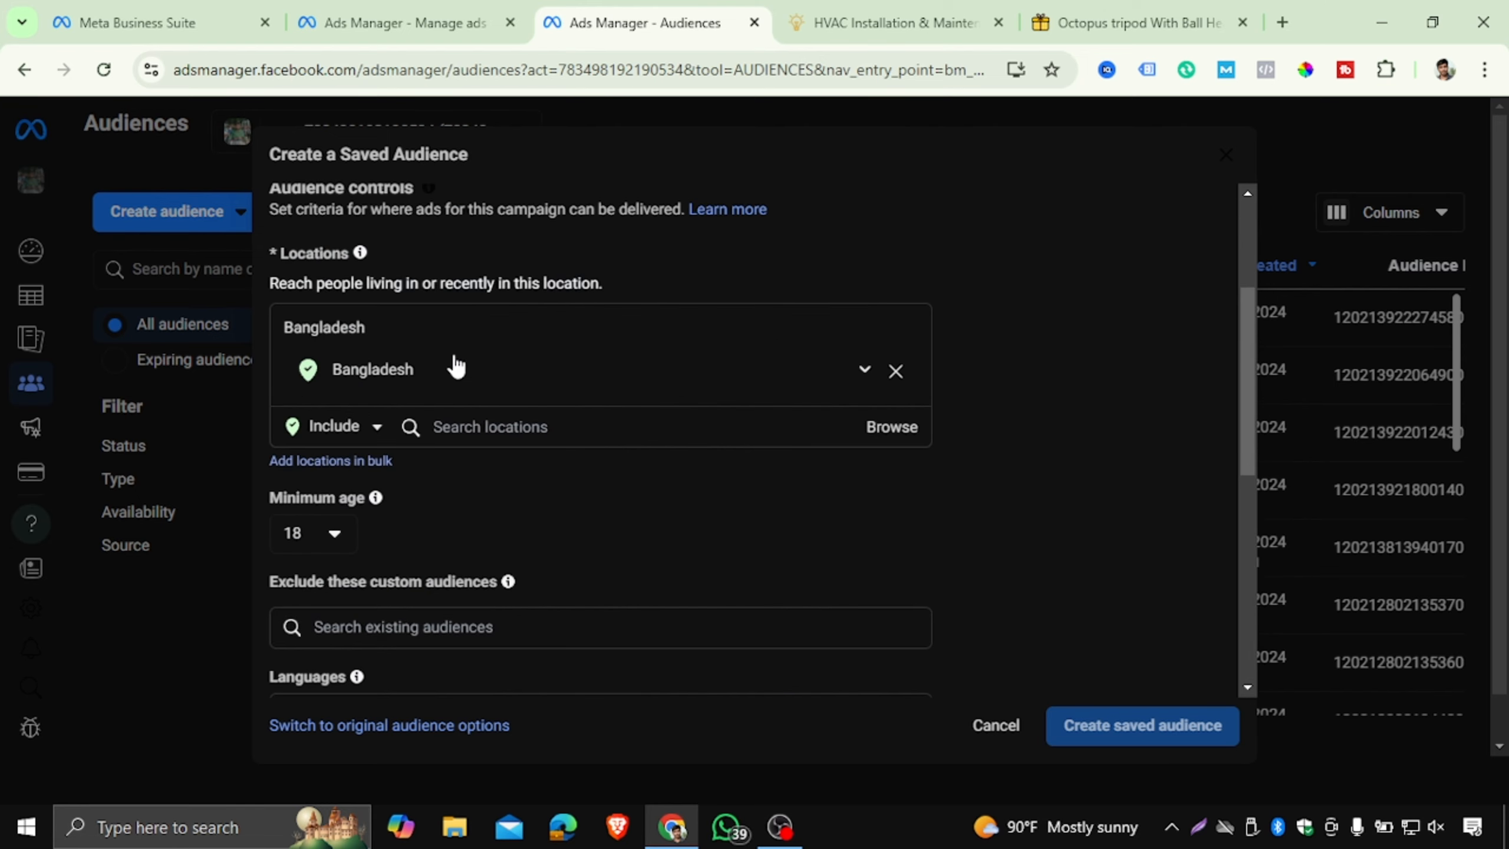
scroll(455, 359, "up", 4)
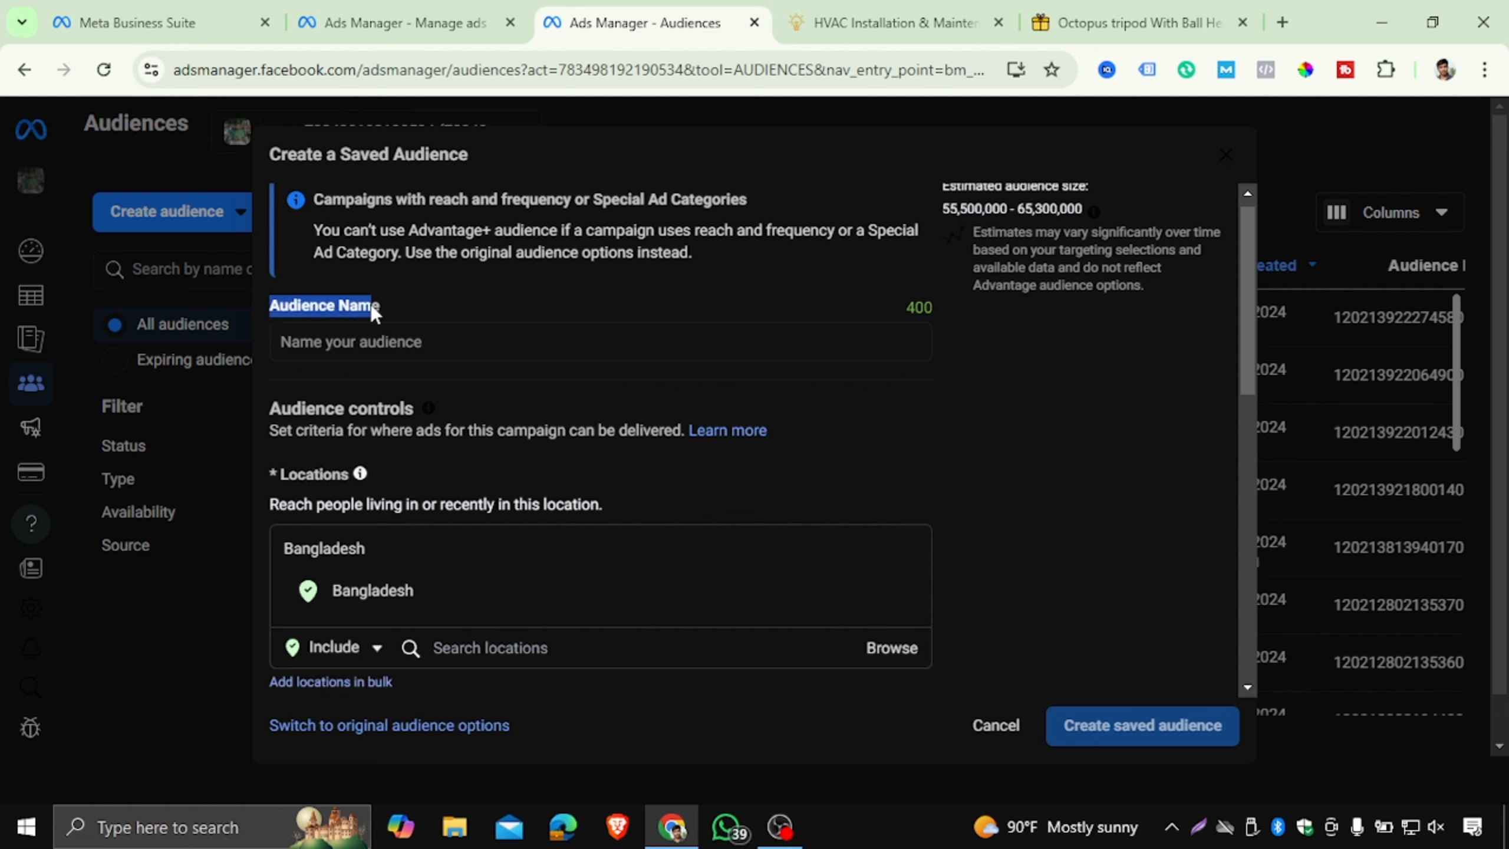
- Name the saved audience "Batch-7 Group-B Save Audiance"
left_click(442, 348)
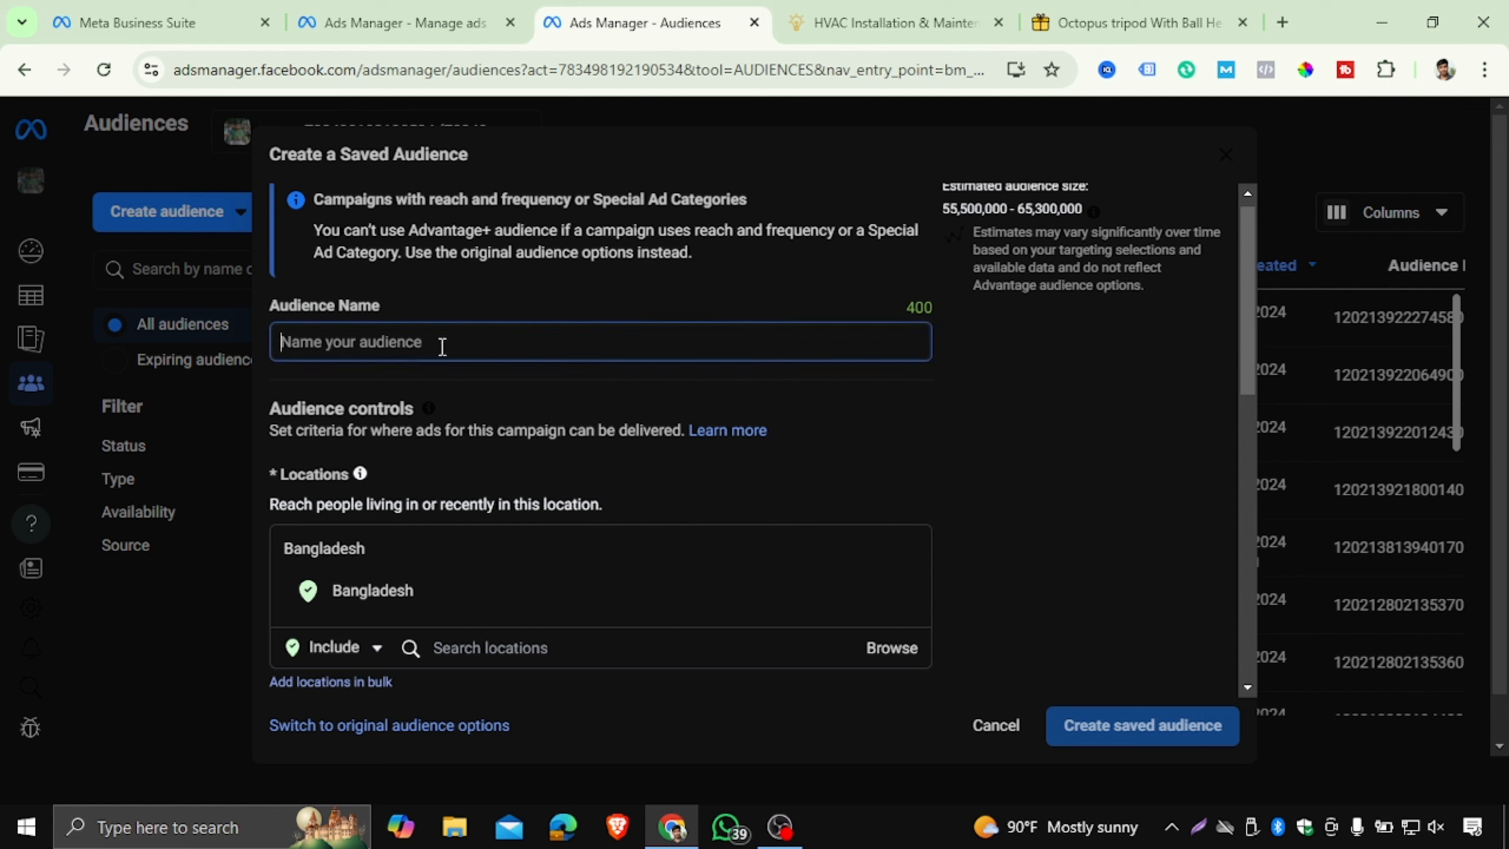
type("Batc")
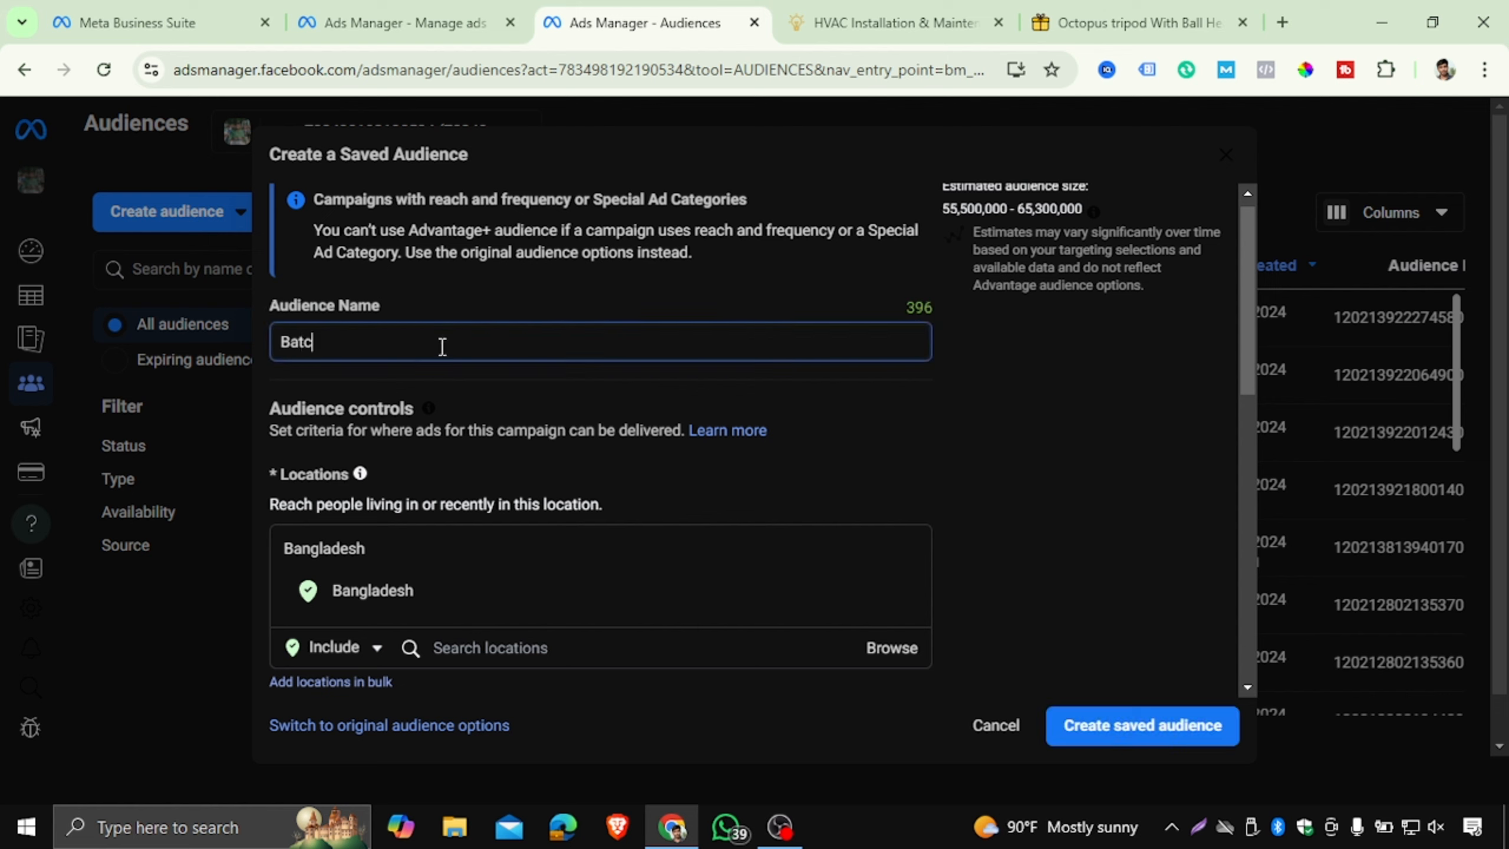
type("h-7 Grou")
key("BackSpace")
key("BackSpace")
type("oup-B Save ")
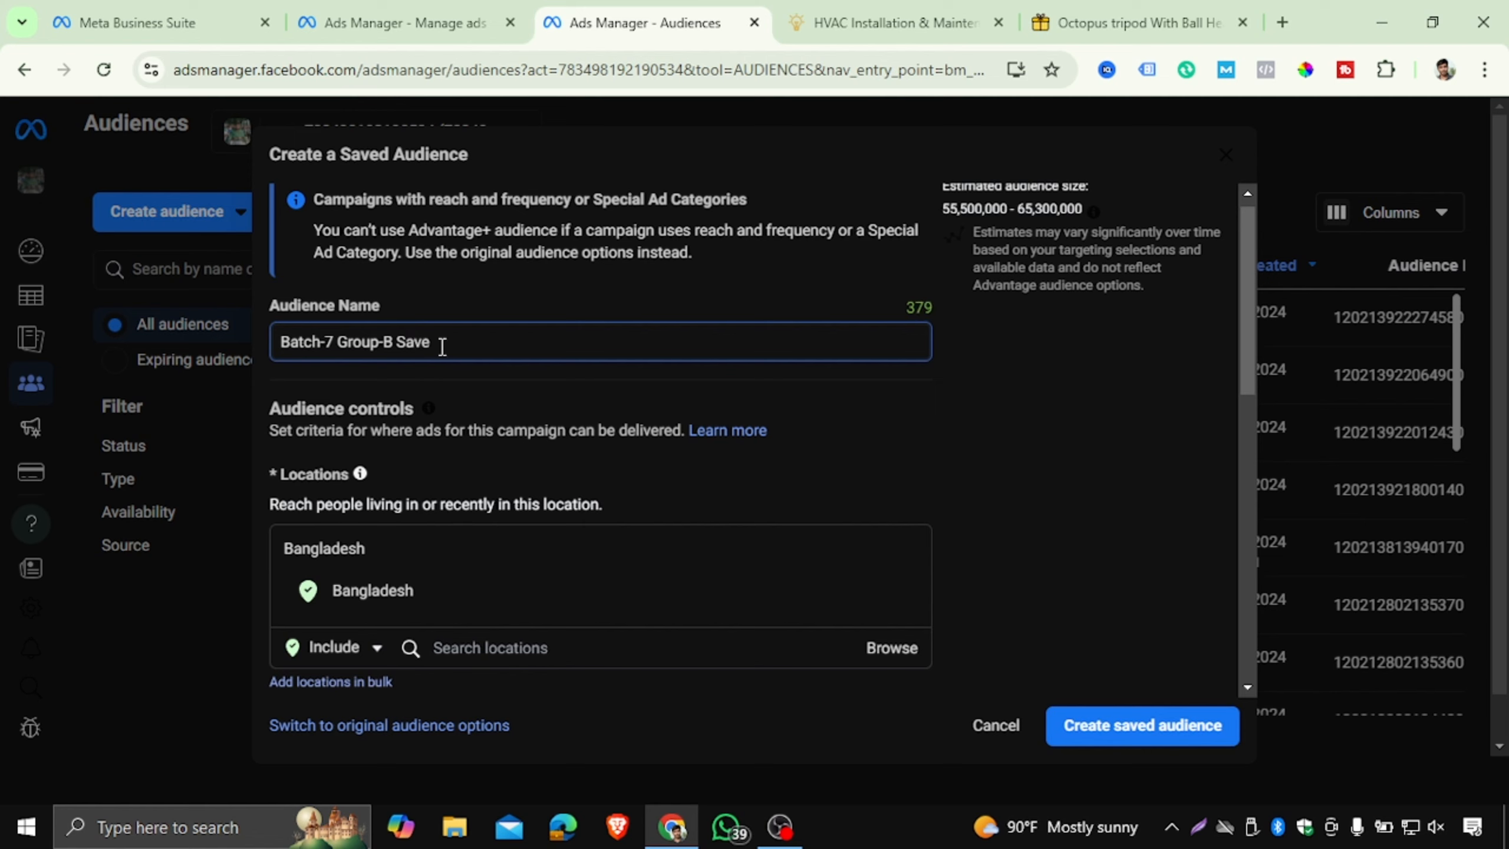
type("a")
key("BackSpace")
type("Audiance")
- Add Saudi Arabia as an included location of the saved audience alongside Bangladesh
scroll(492, 428, "down", 4)
scroll(498, 405, "up", 1)
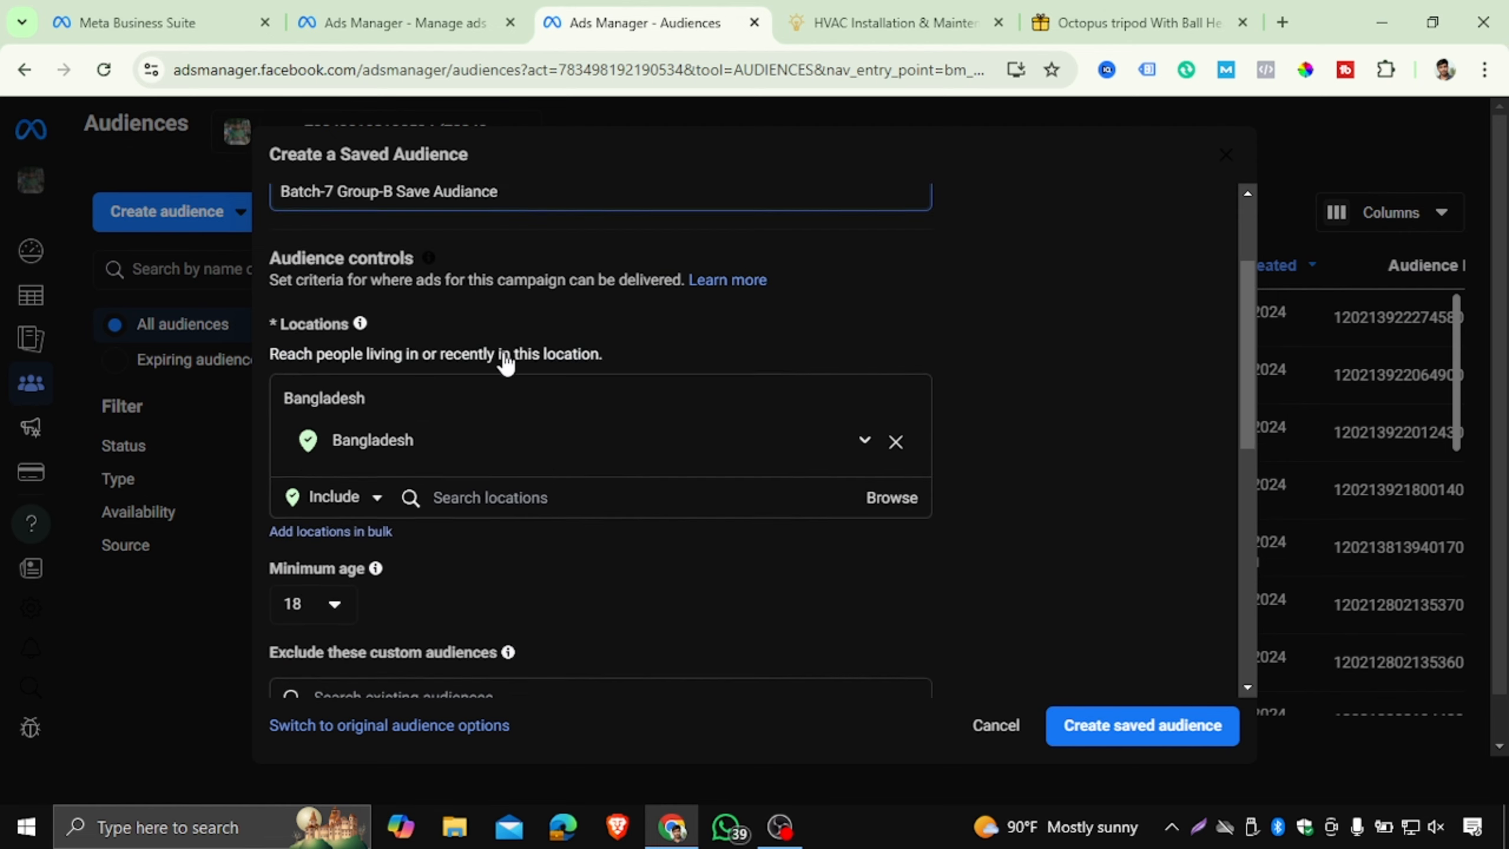
scroll(363, 359, "down", 1)
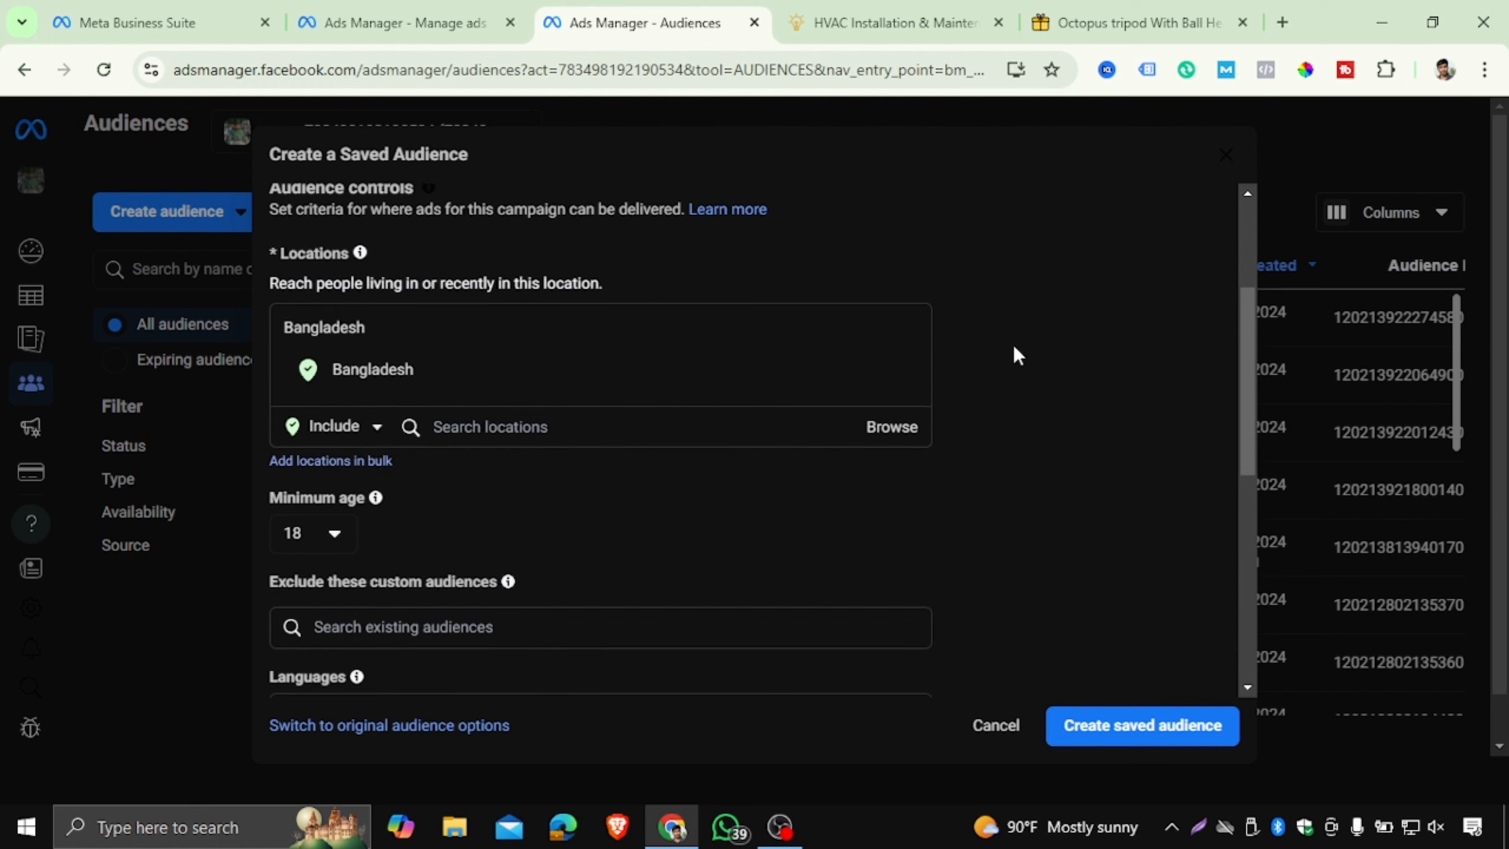
left_click(530, 428)
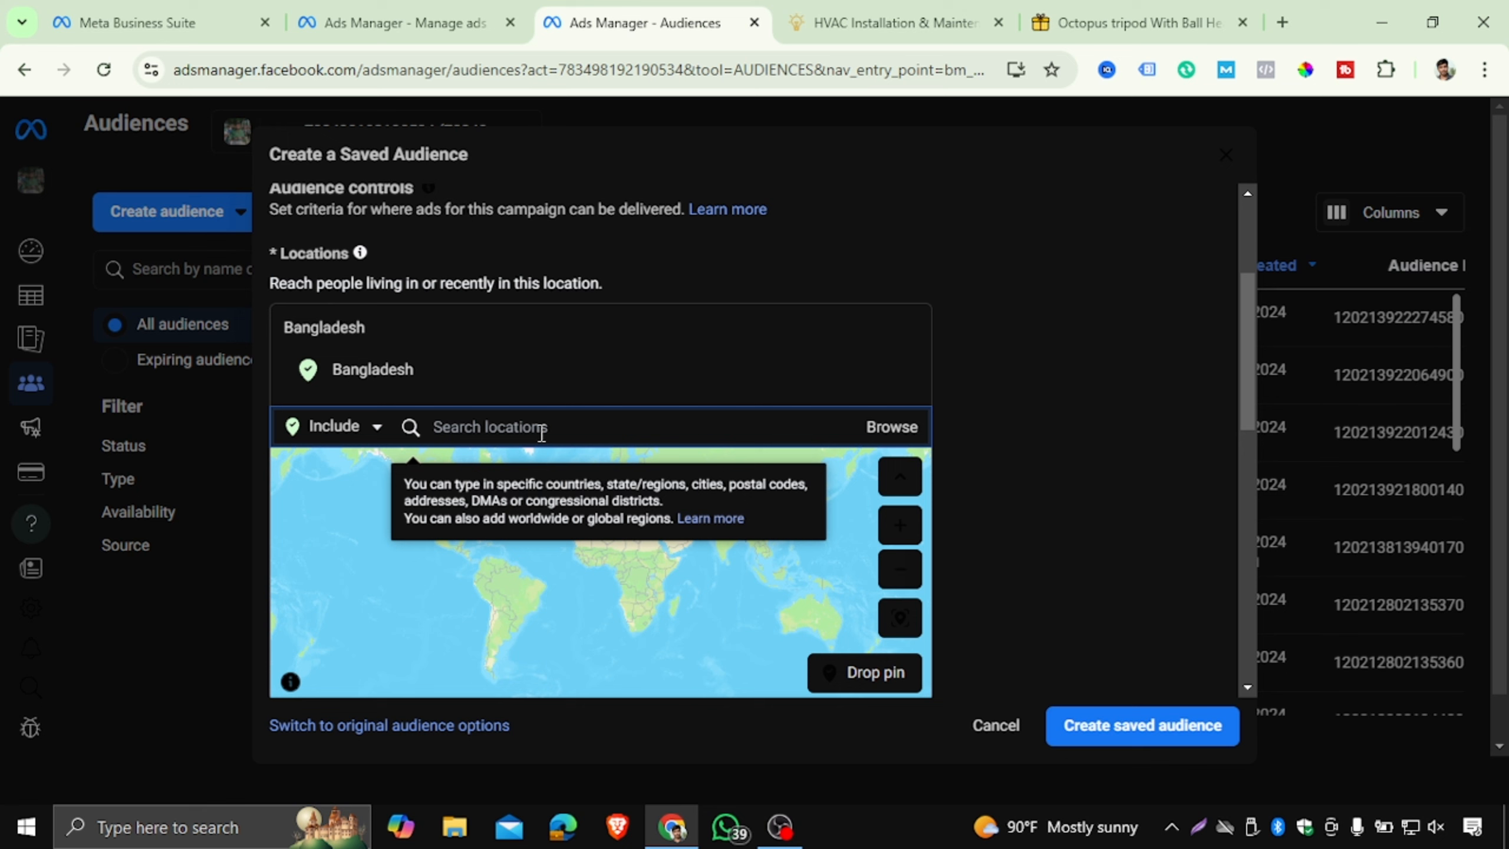
type("sa")
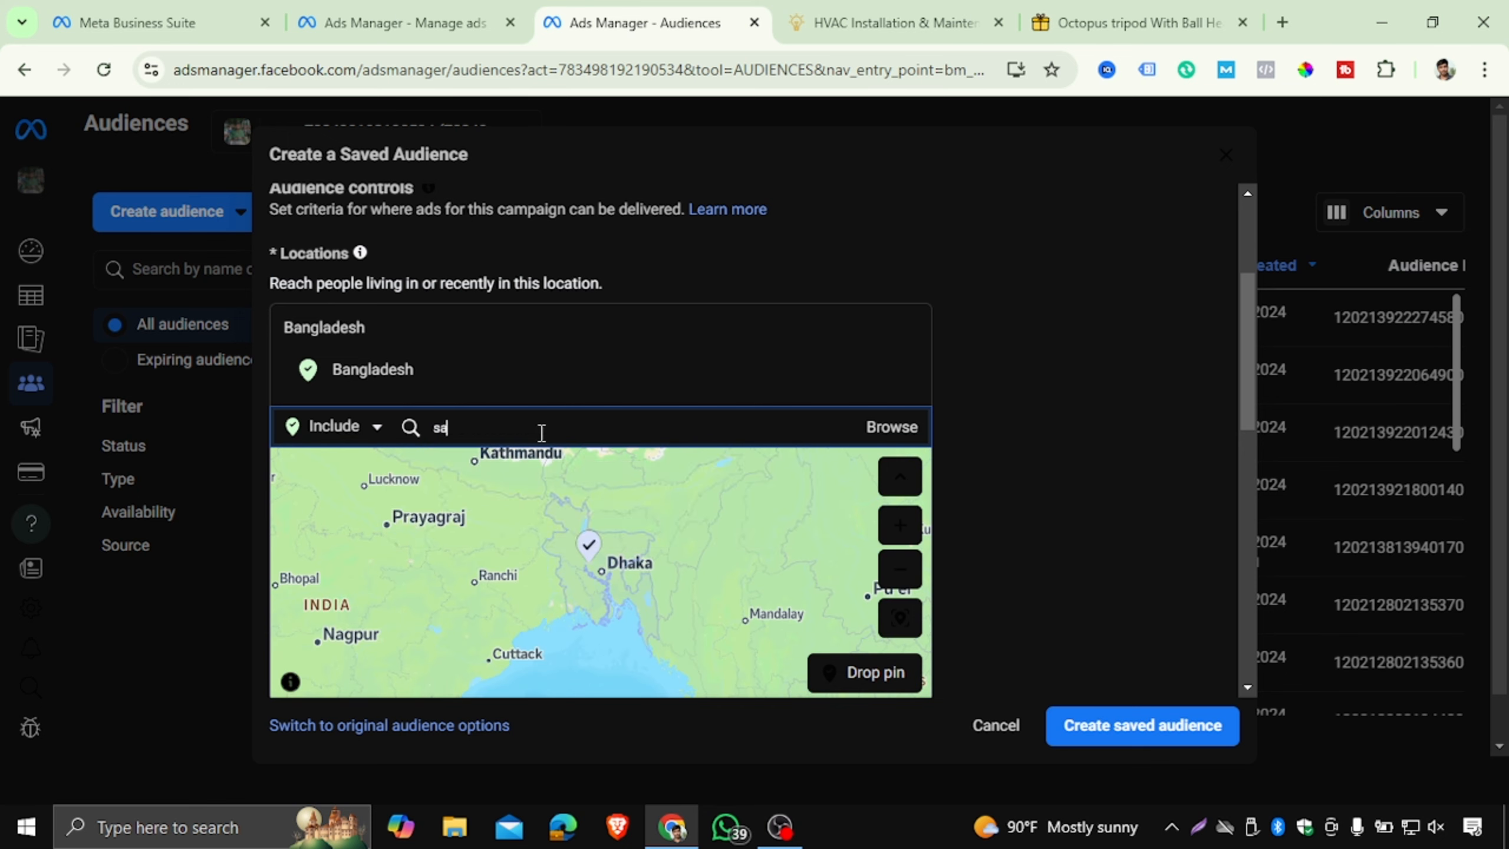
type("udi")
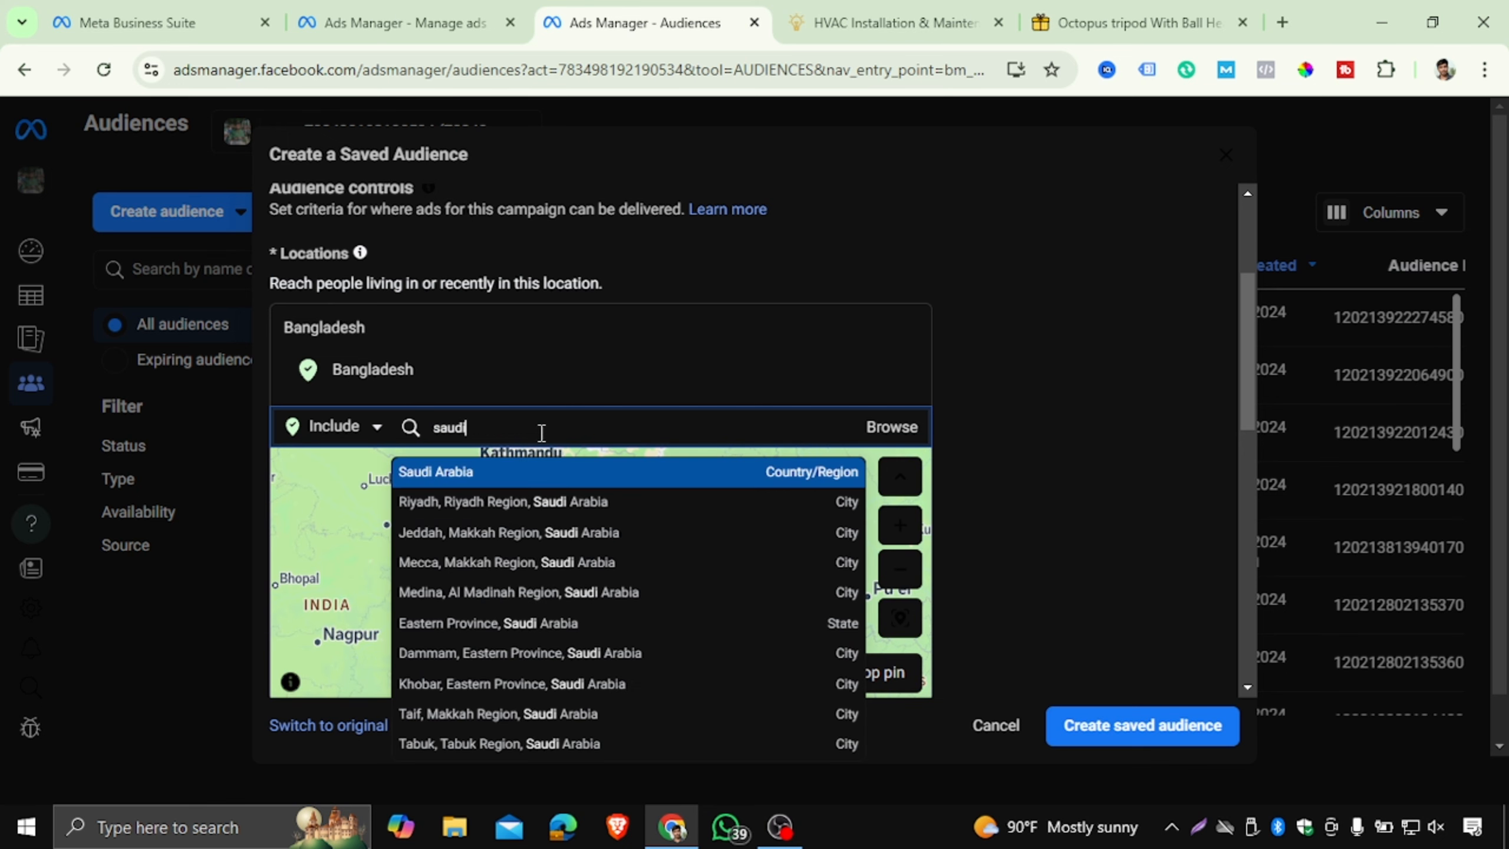
left_click(587, 476)
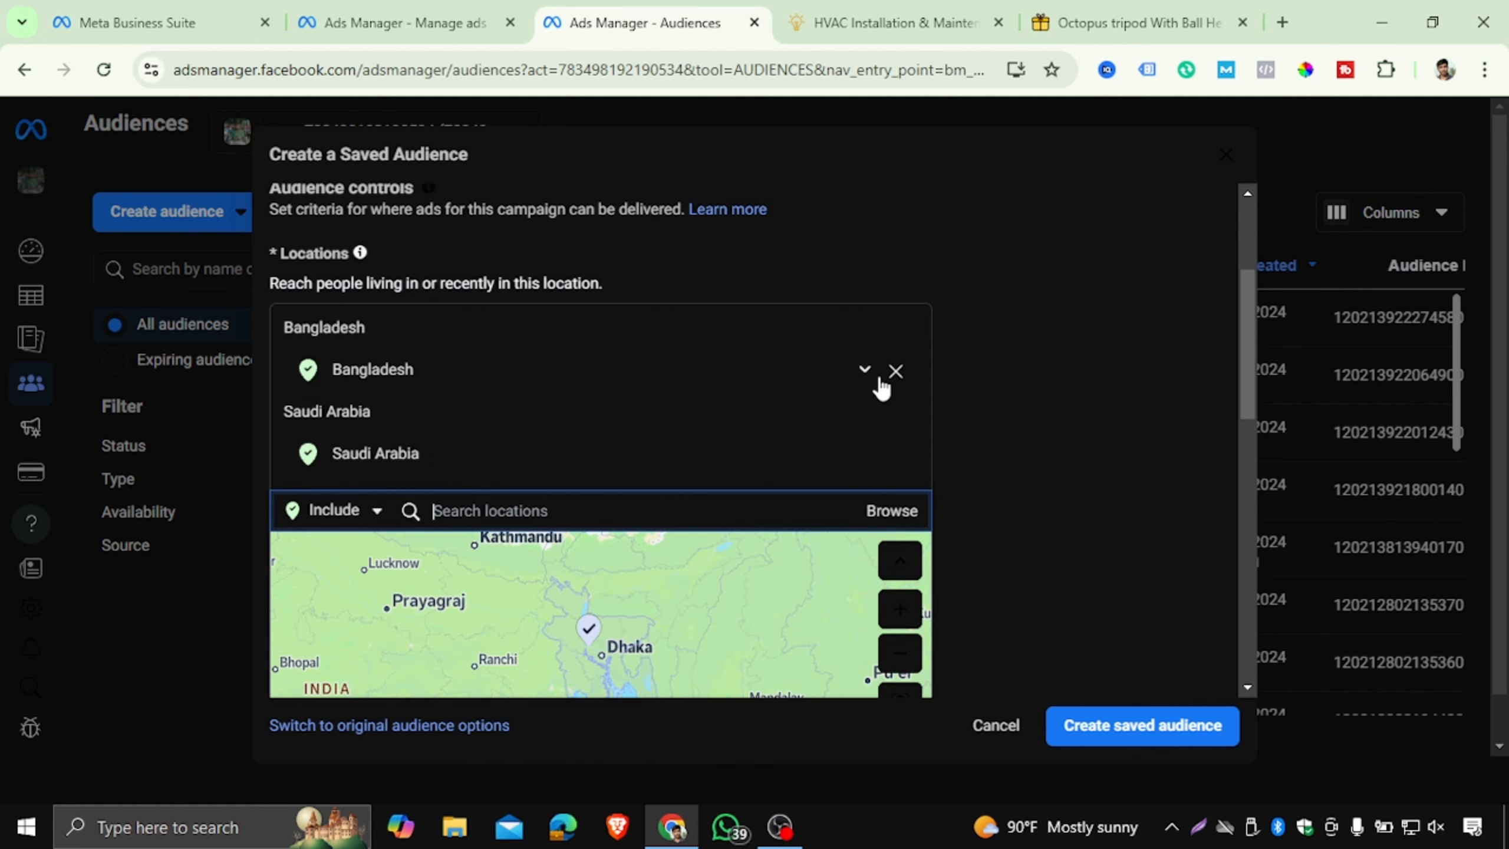
- Set the saved audience's maximum age to 35 and its gender to Women
scroll(1048, 404, "down", 5)
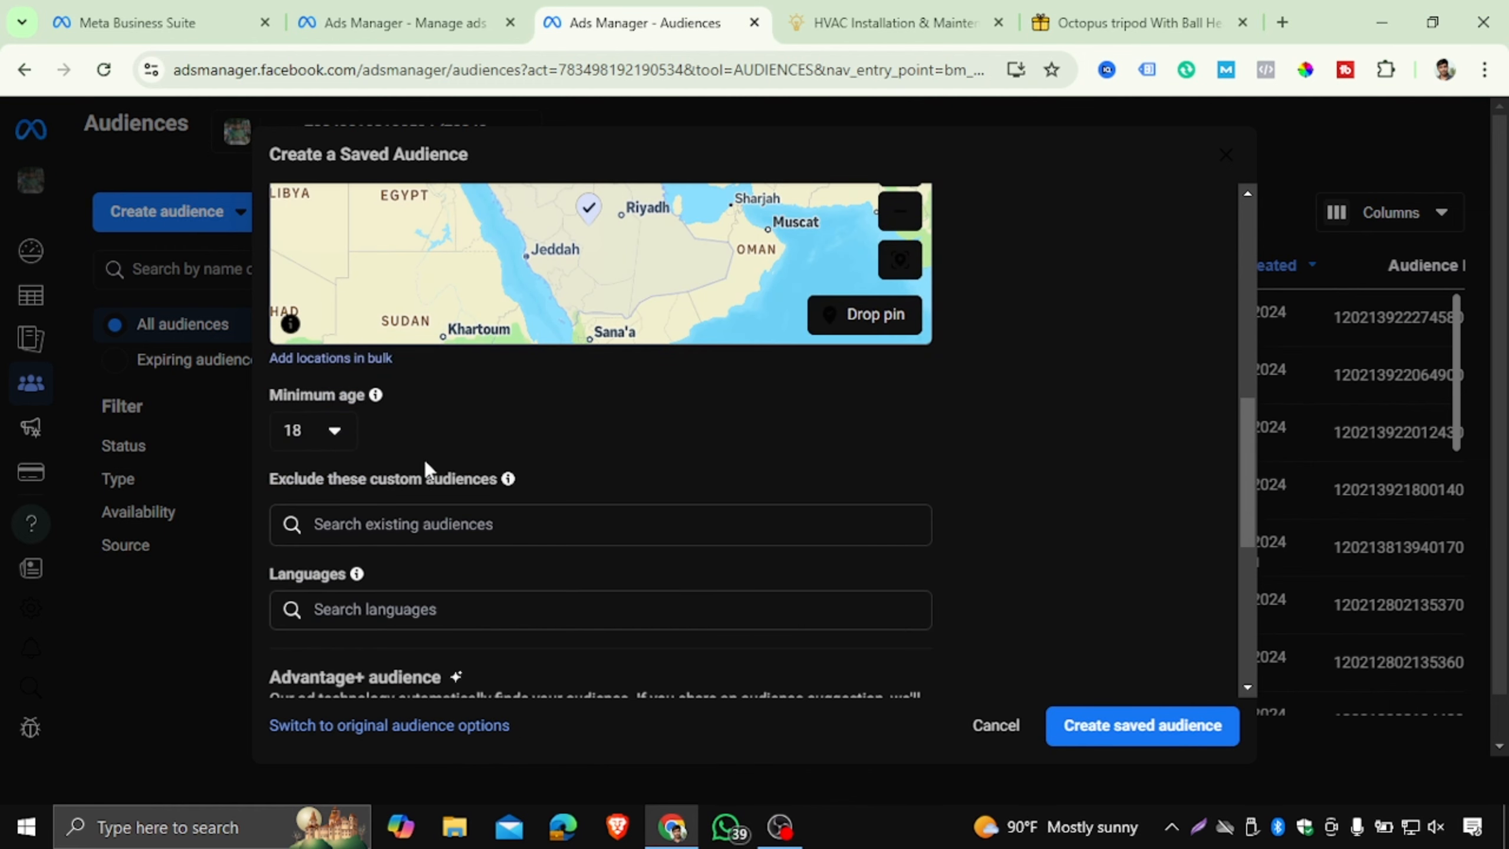
scroll(424, 460, "down", 3)
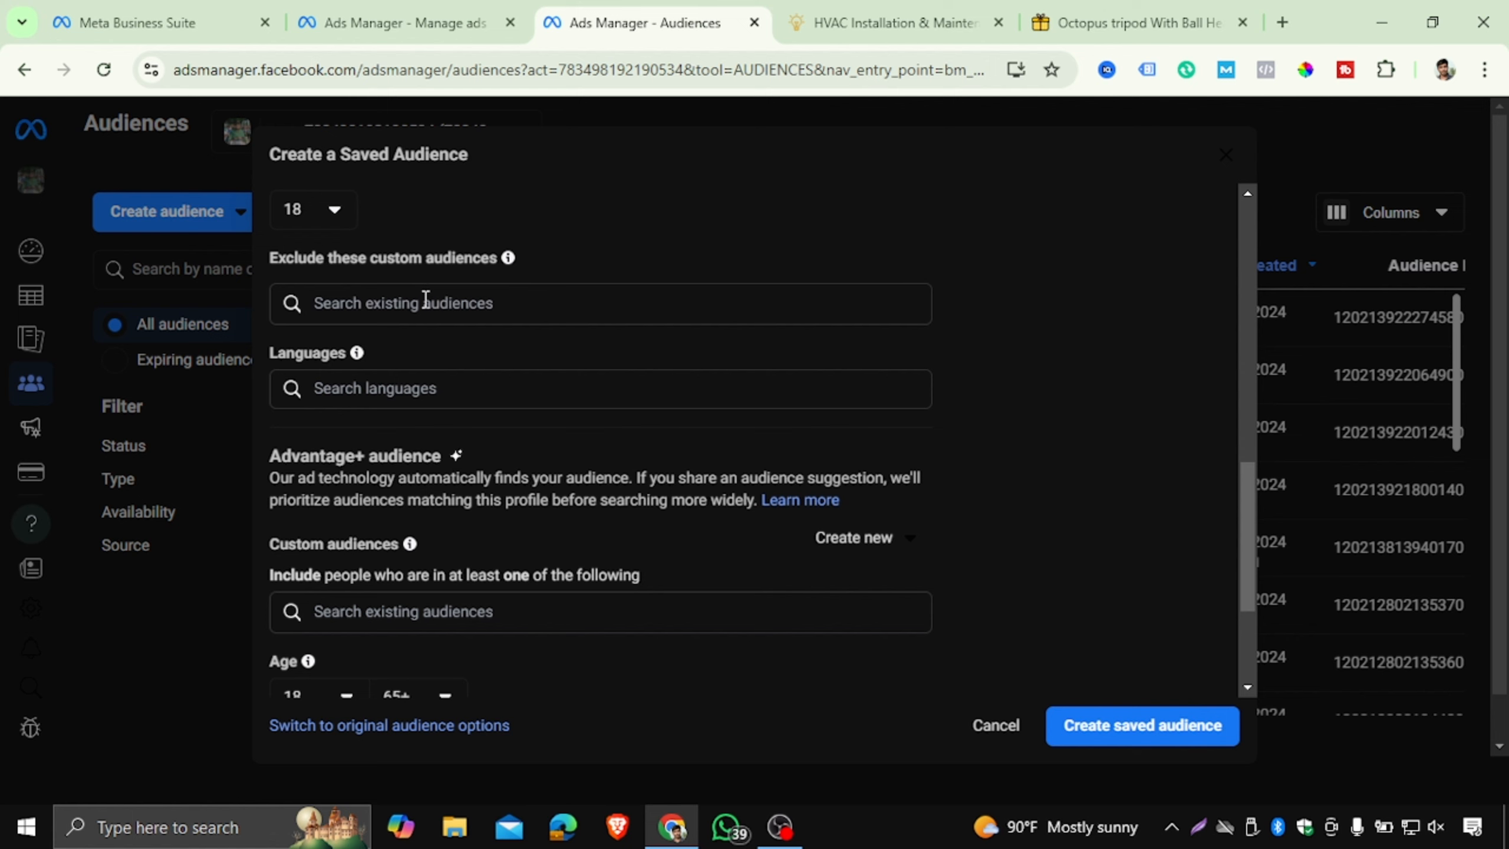
scroll(510, 315, "down", 3)
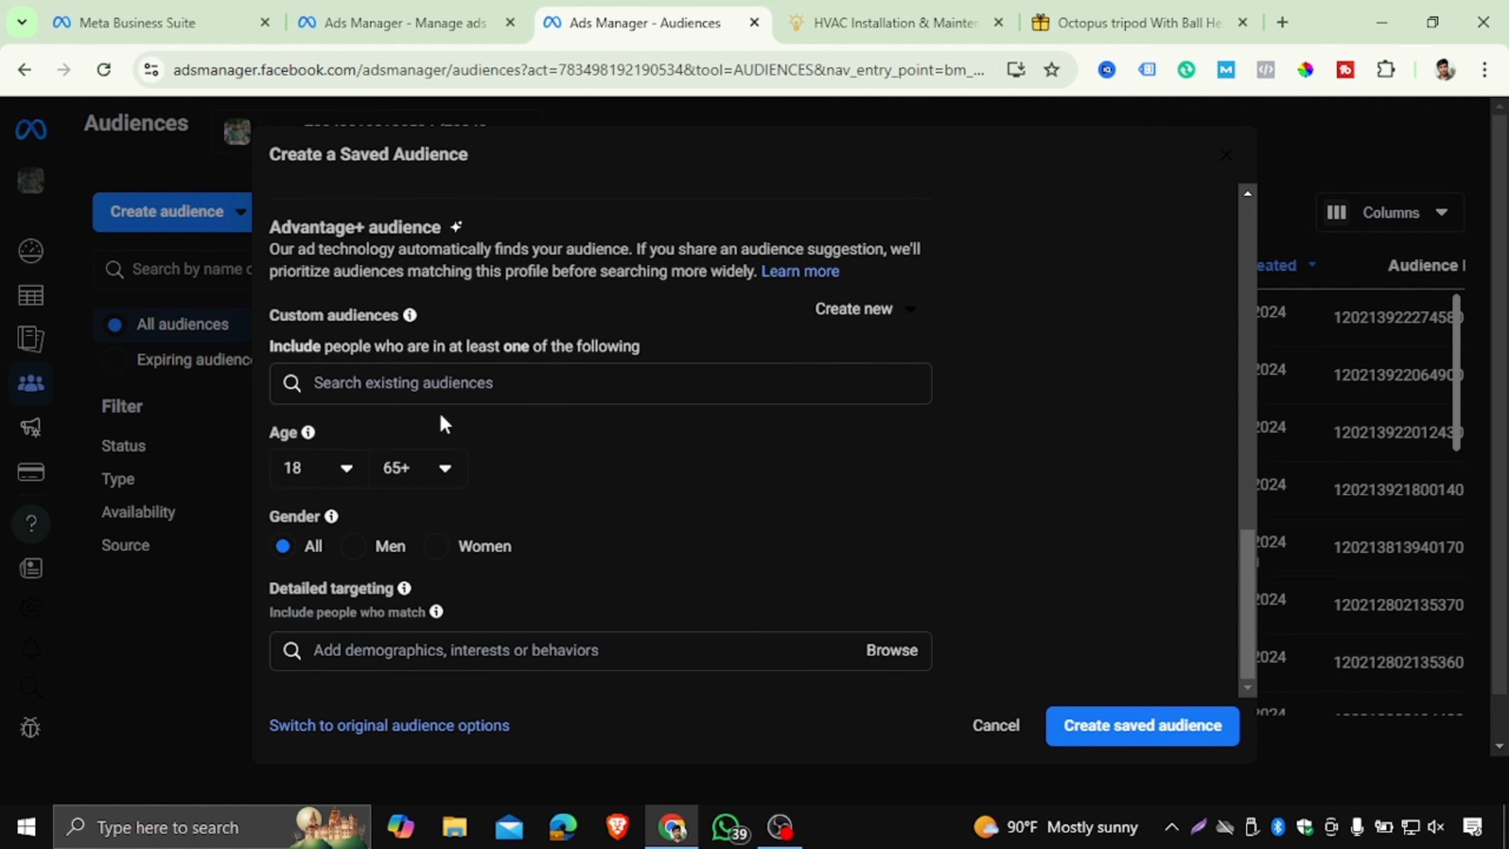
scroll(563, 374, "up", 1)
scroll(563, 375, "down", 1)
left_click(431, 472)
scroll(450, 594, "up", 15)
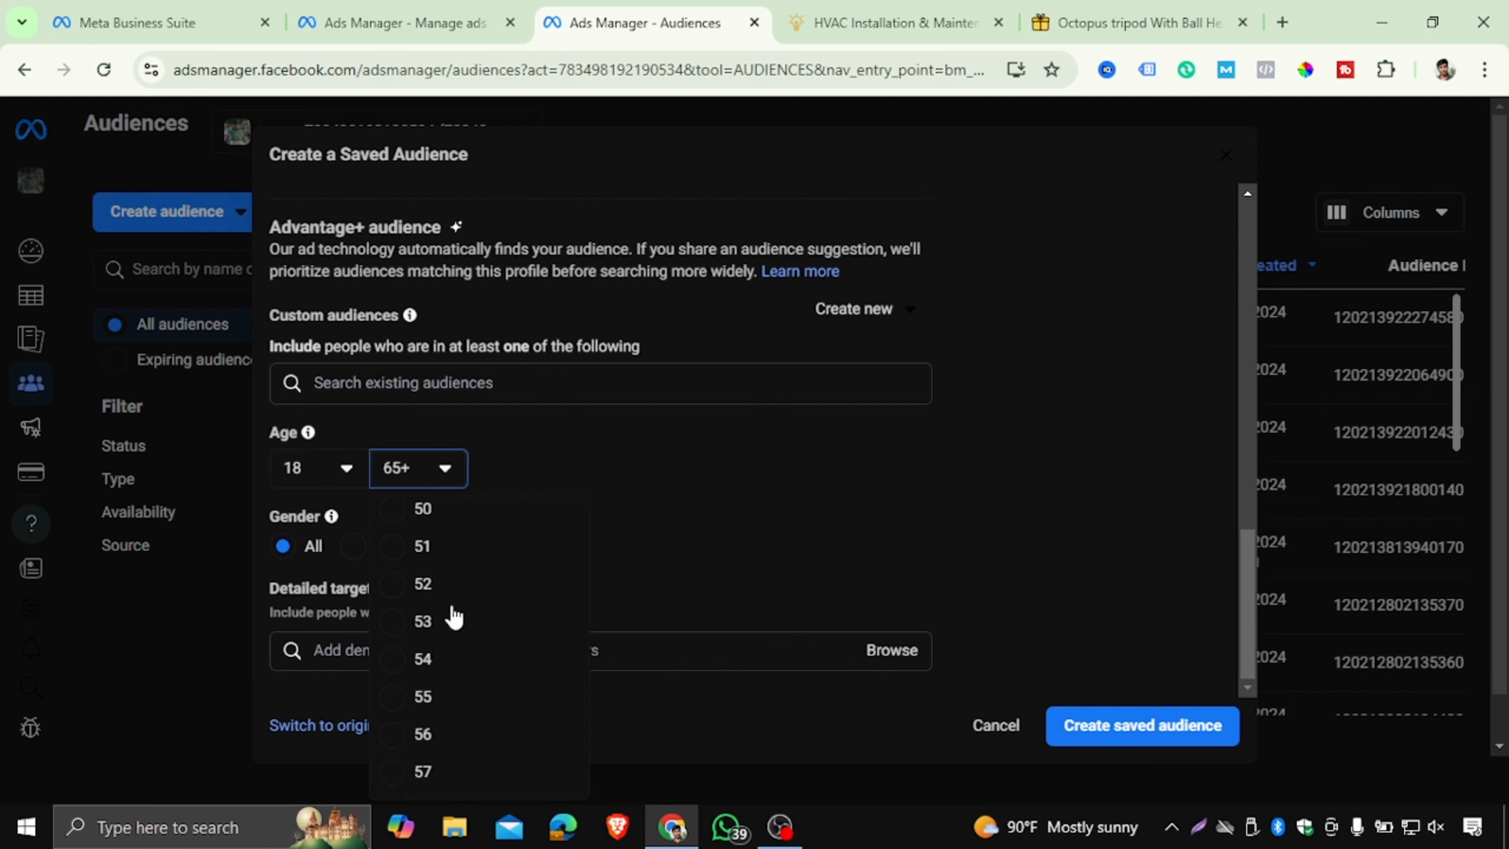
scroll(455, 610, "down", 4)
left_click(423, 715)
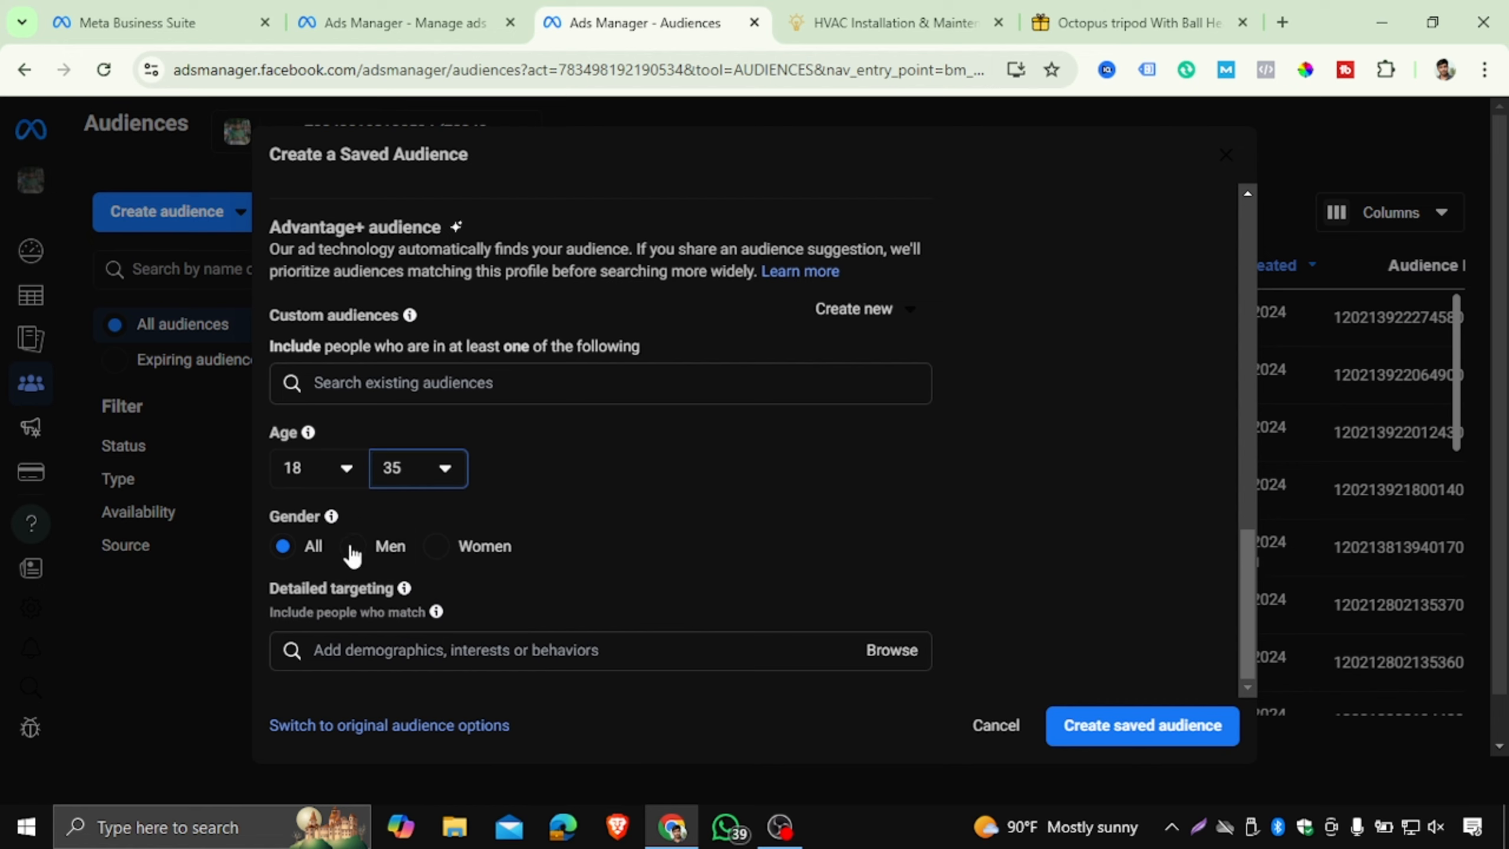
left_click(440, 547)
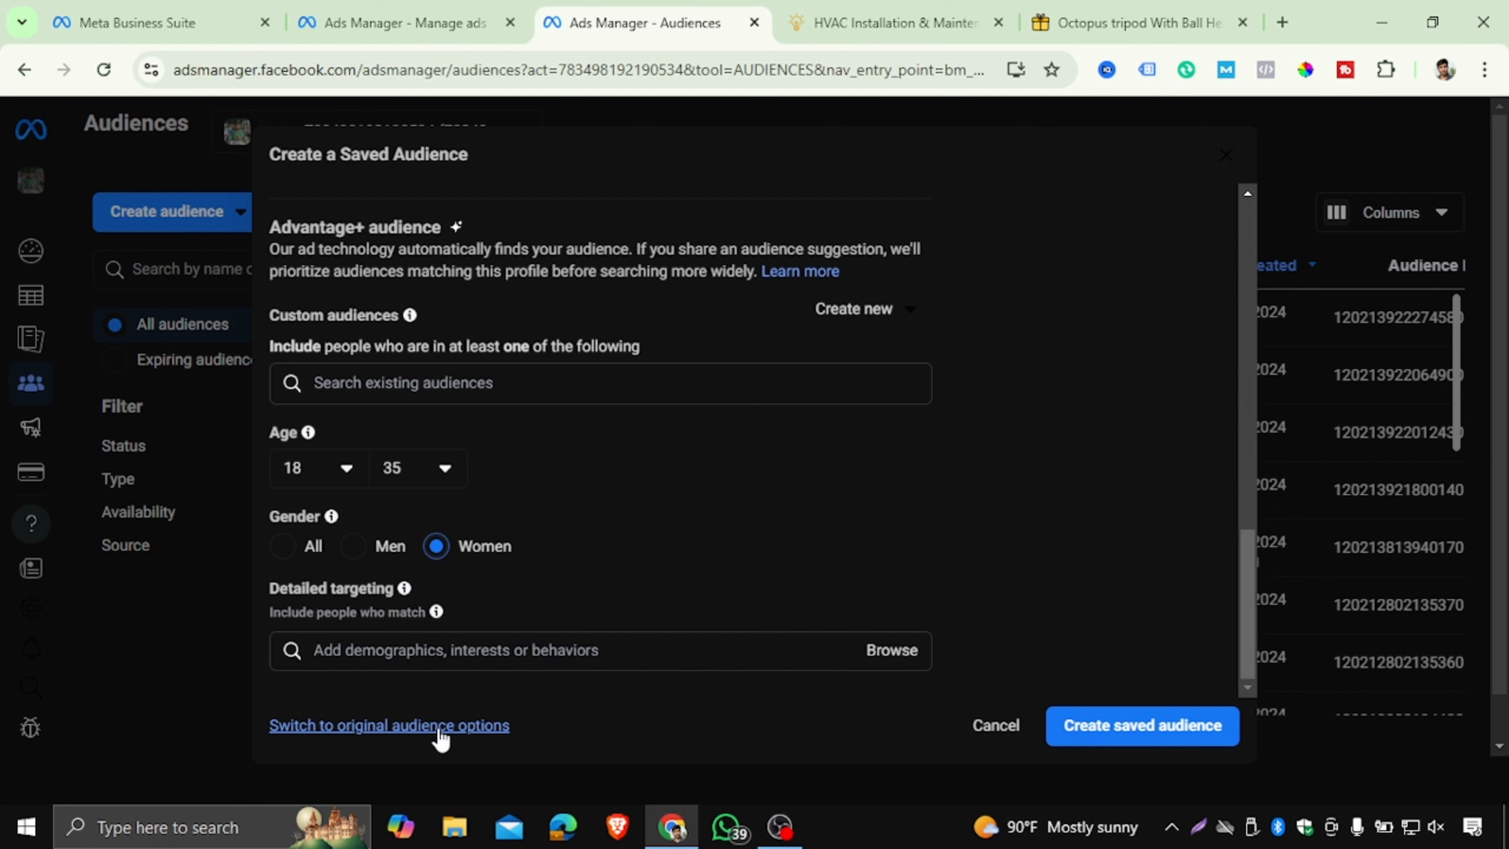
- Switch the saved audience to original audience options and add the education levels Doctorate degree and High school grad to detailed targeting
left_click(365, 726)
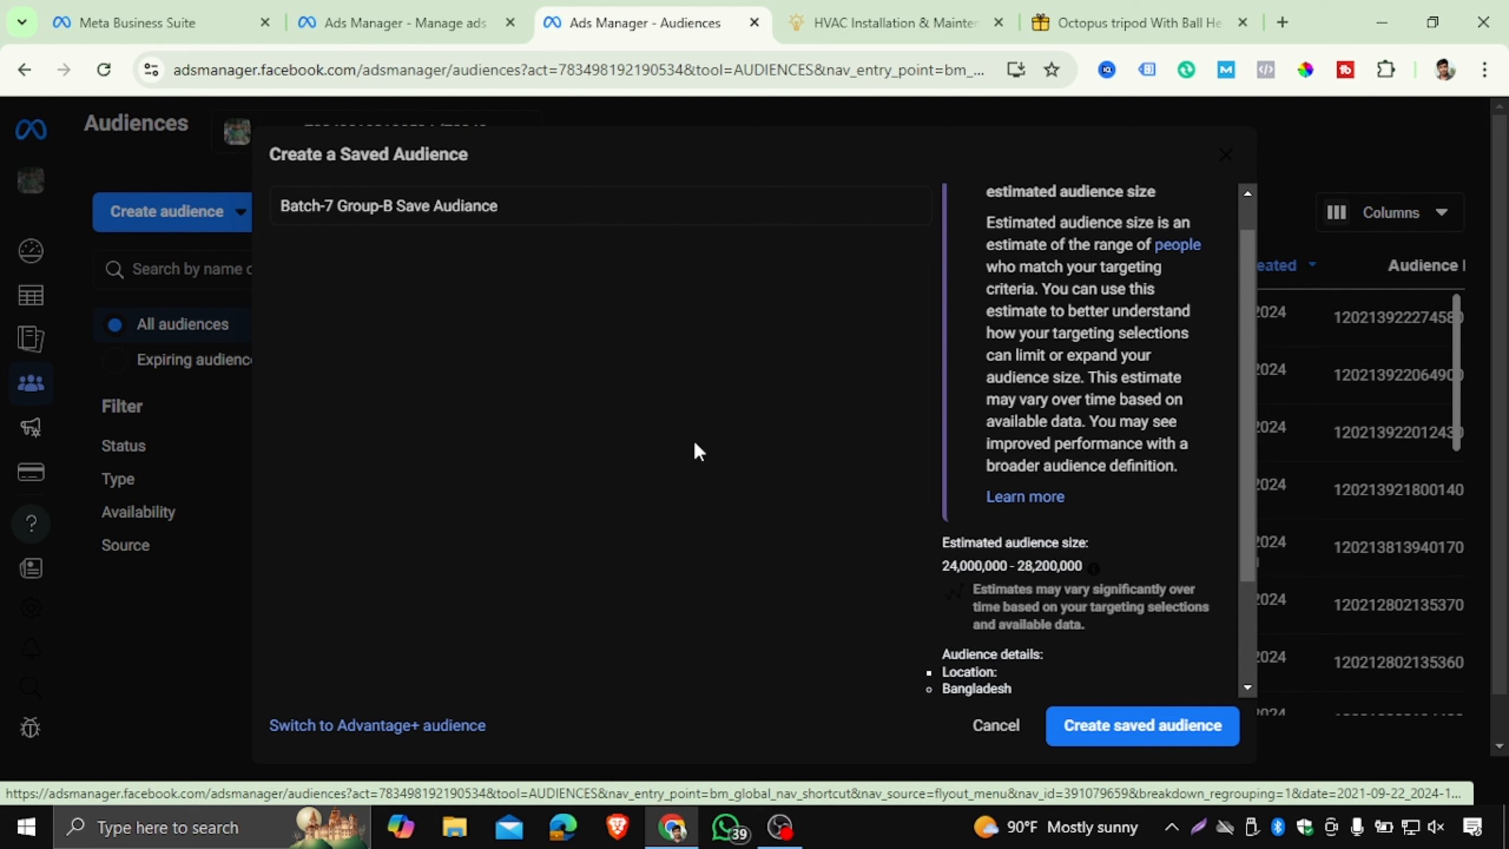
scroll(694, 438, "down", 5)
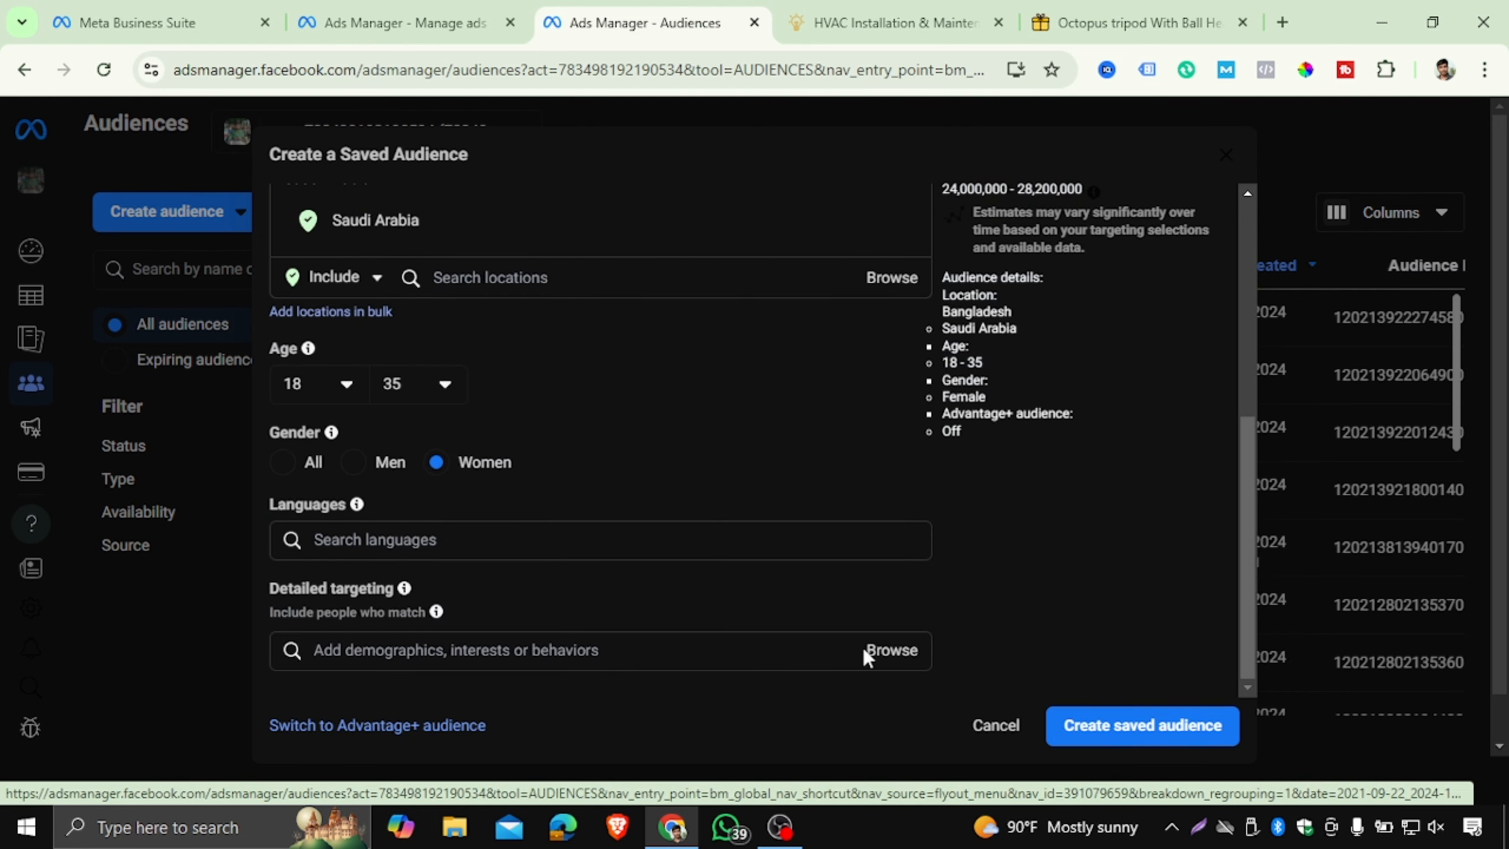
left_click(893, 652)
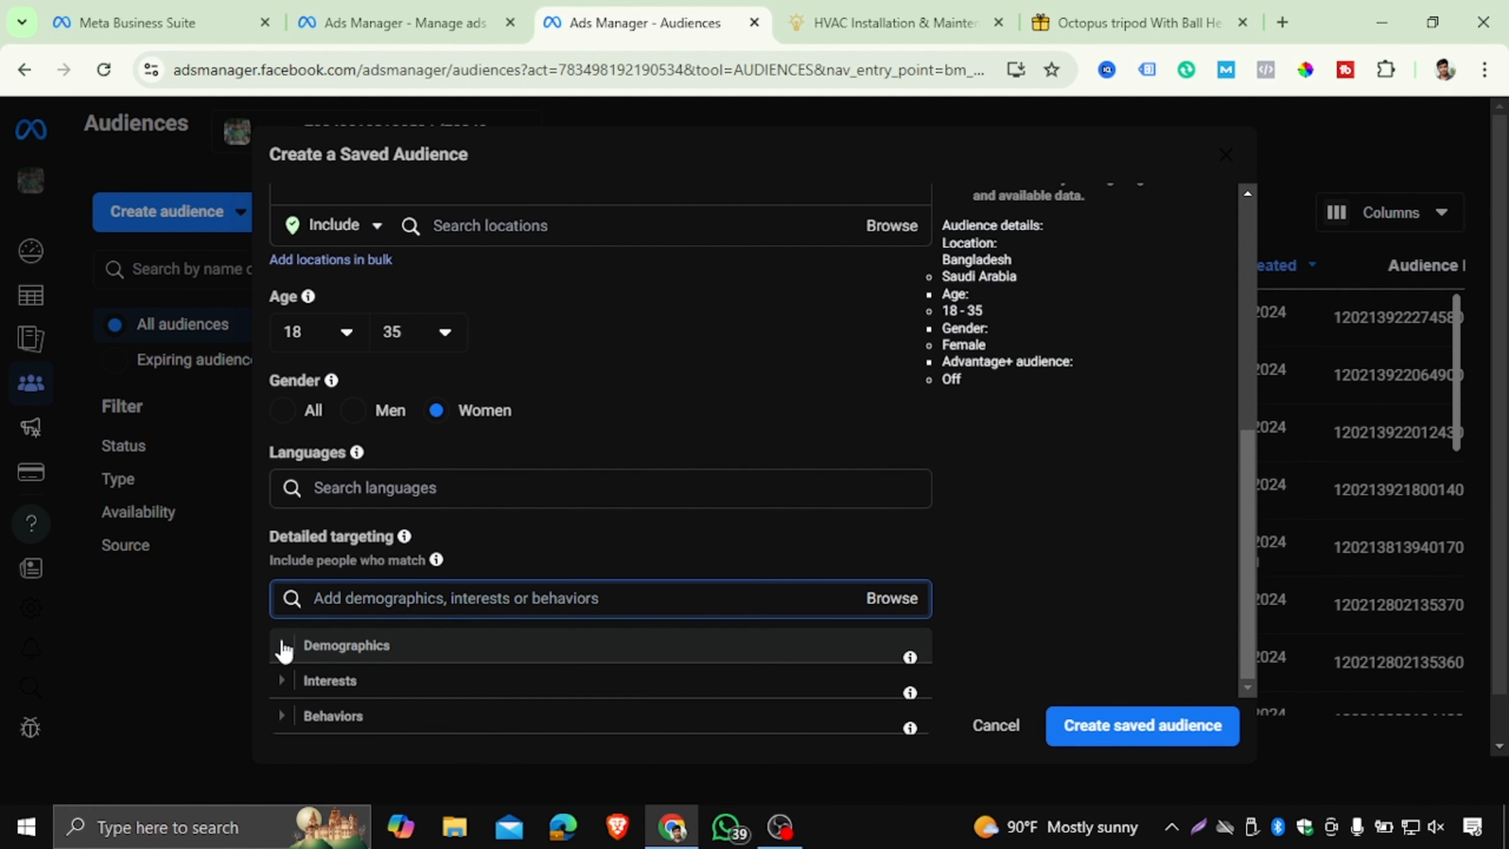
left_click(283, 645)
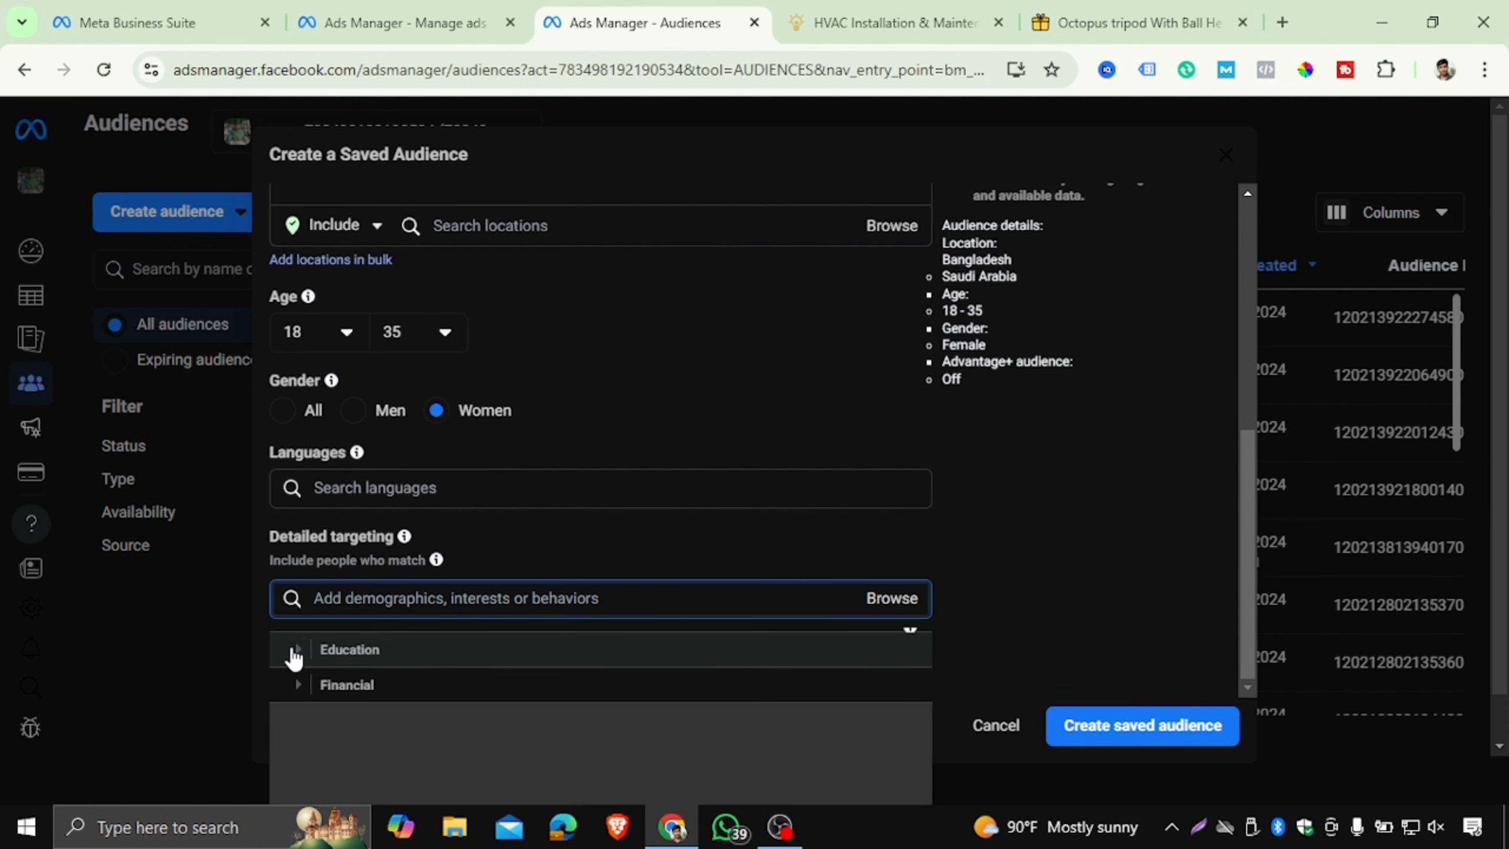
left_click(297, 650)
scroll(357, 665, "down", 3)
scroll(332, 678, "up", 2)
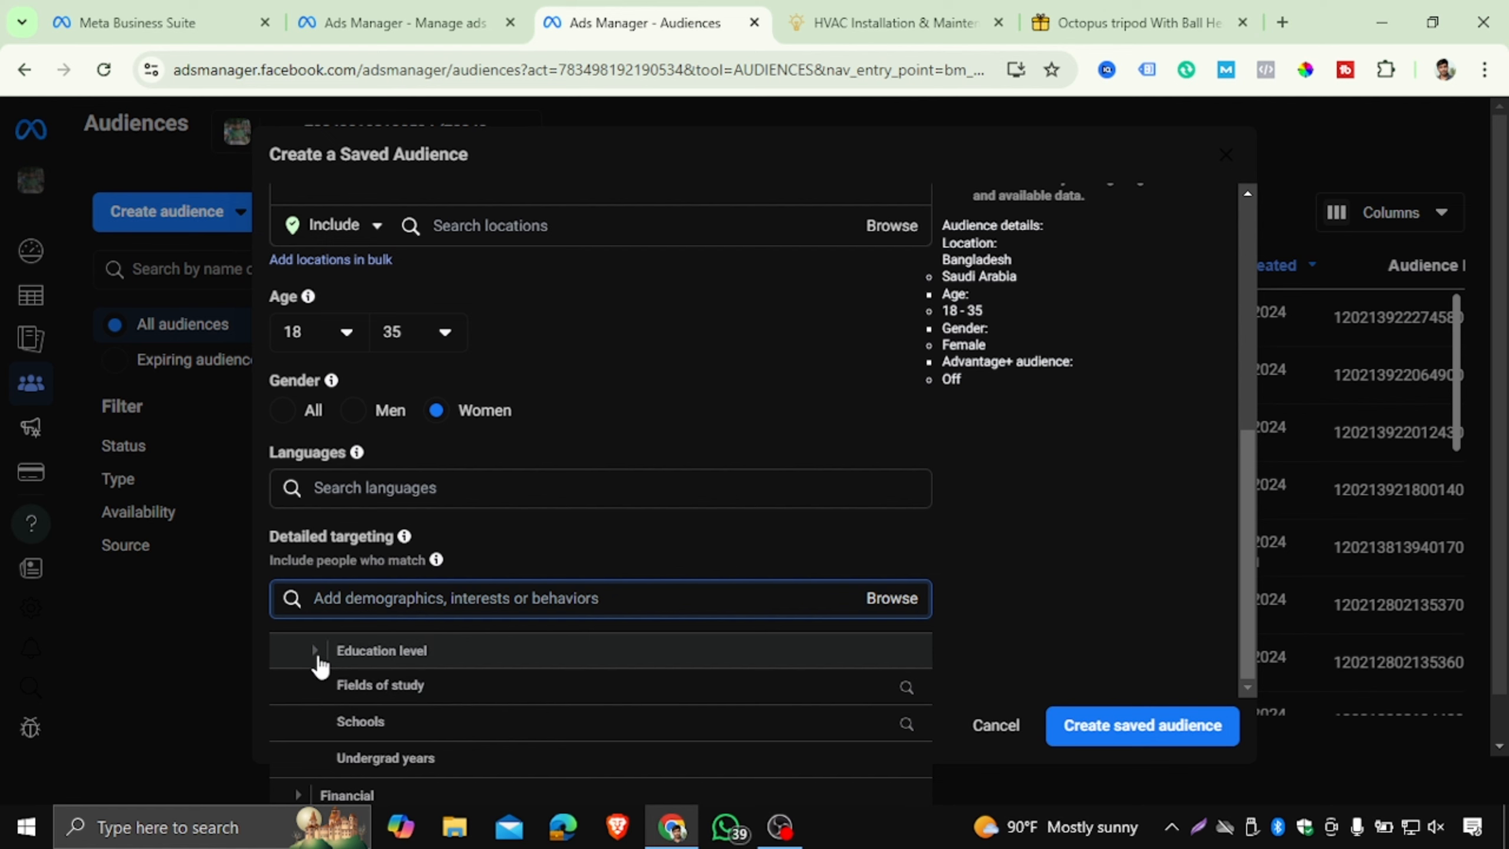
left_click(317, 656)
scroll(475, 684, "down", 1)
left_click(513, 706)
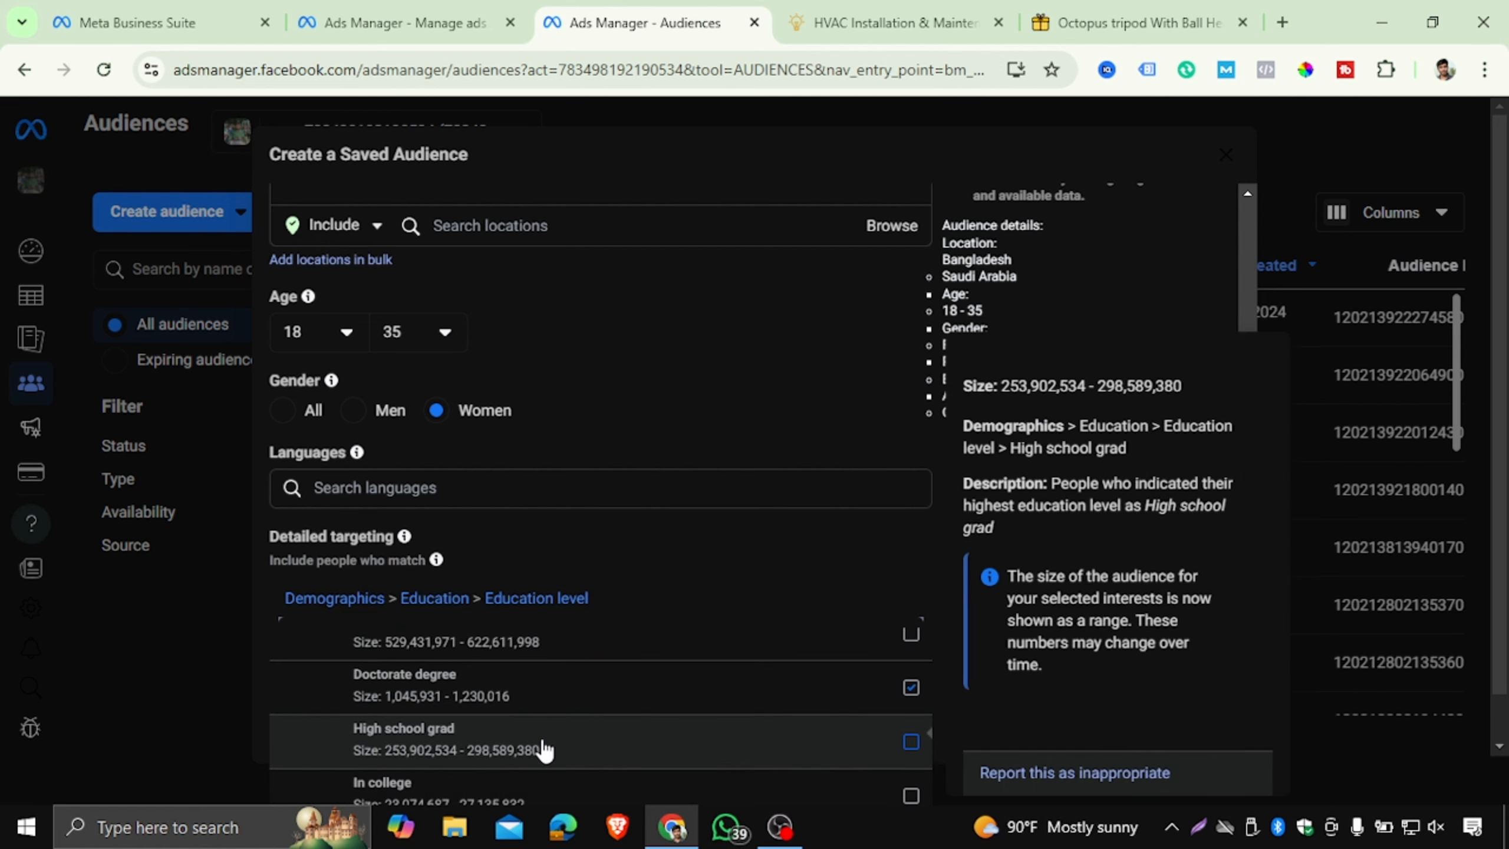
left_click(544, 750)
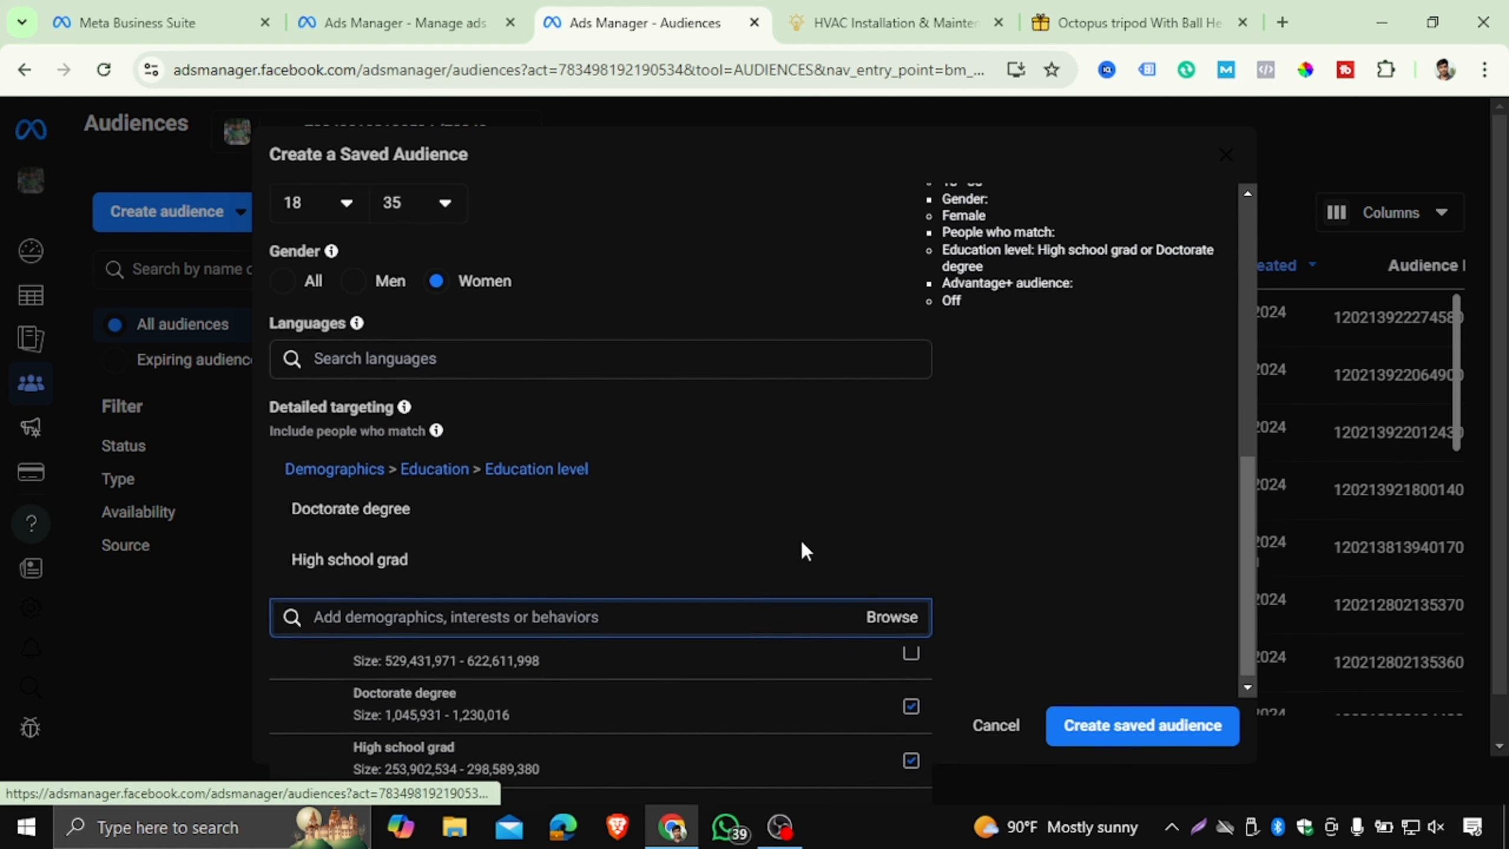
- Review the settings of the Batch-7 Group-B Save Audiance and create the saved audience
scroll(496, 407, "up", 10)
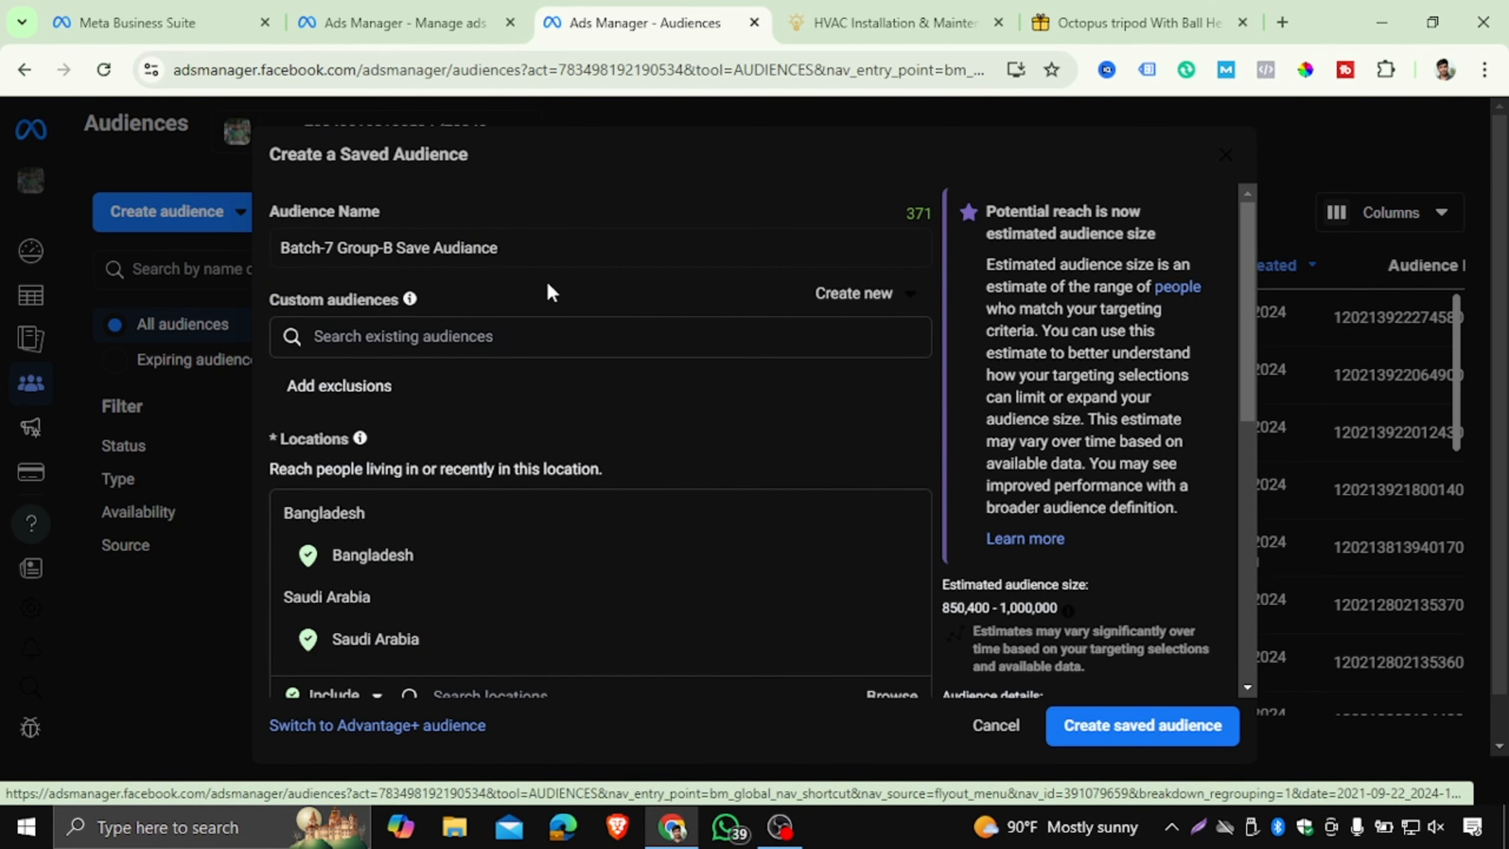
scroll(546, 283, "down", 10)
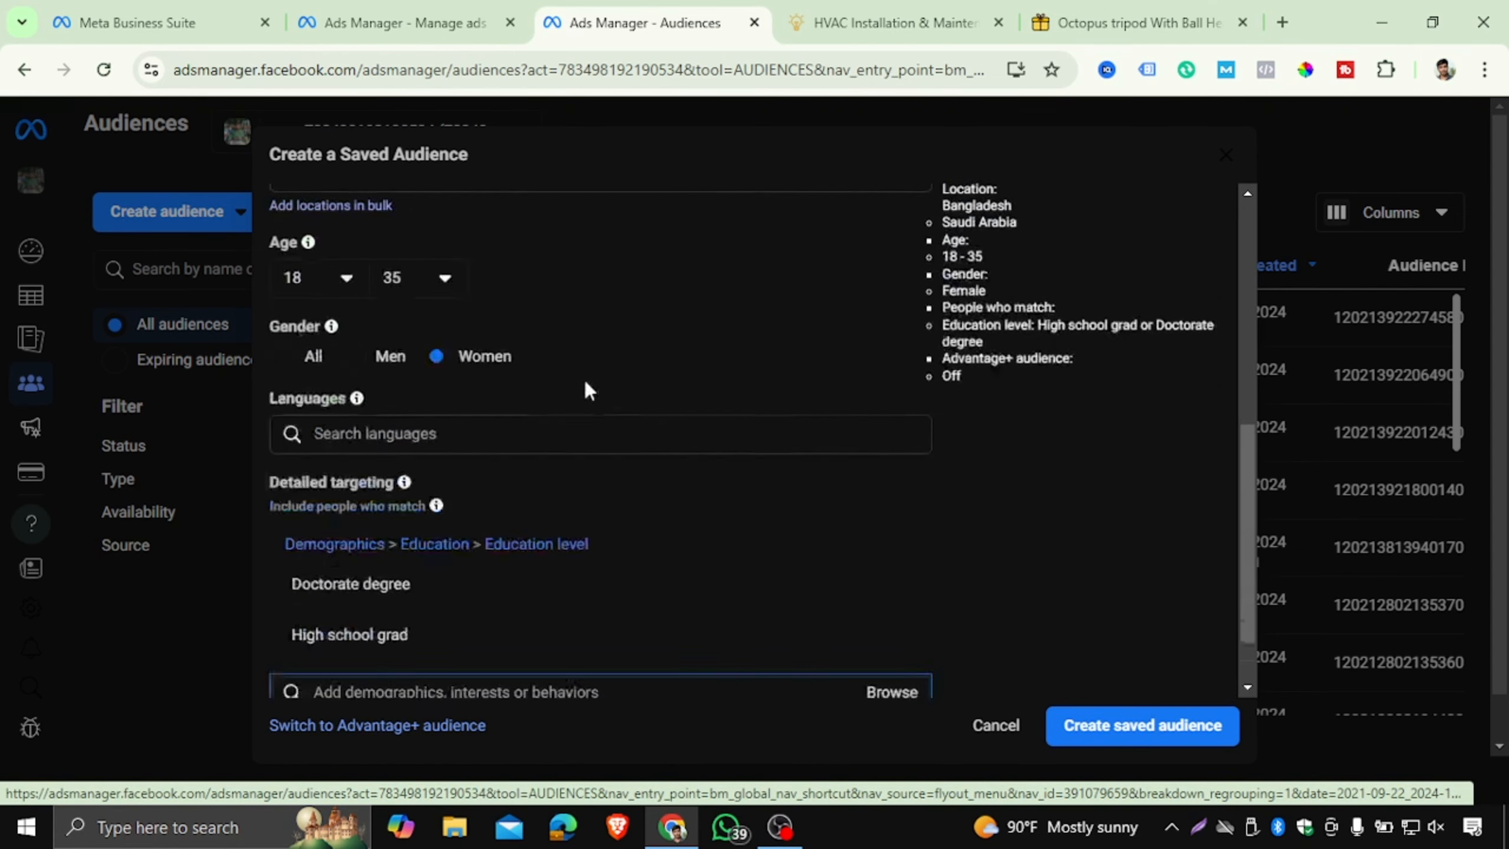
left_click(1099, 467)
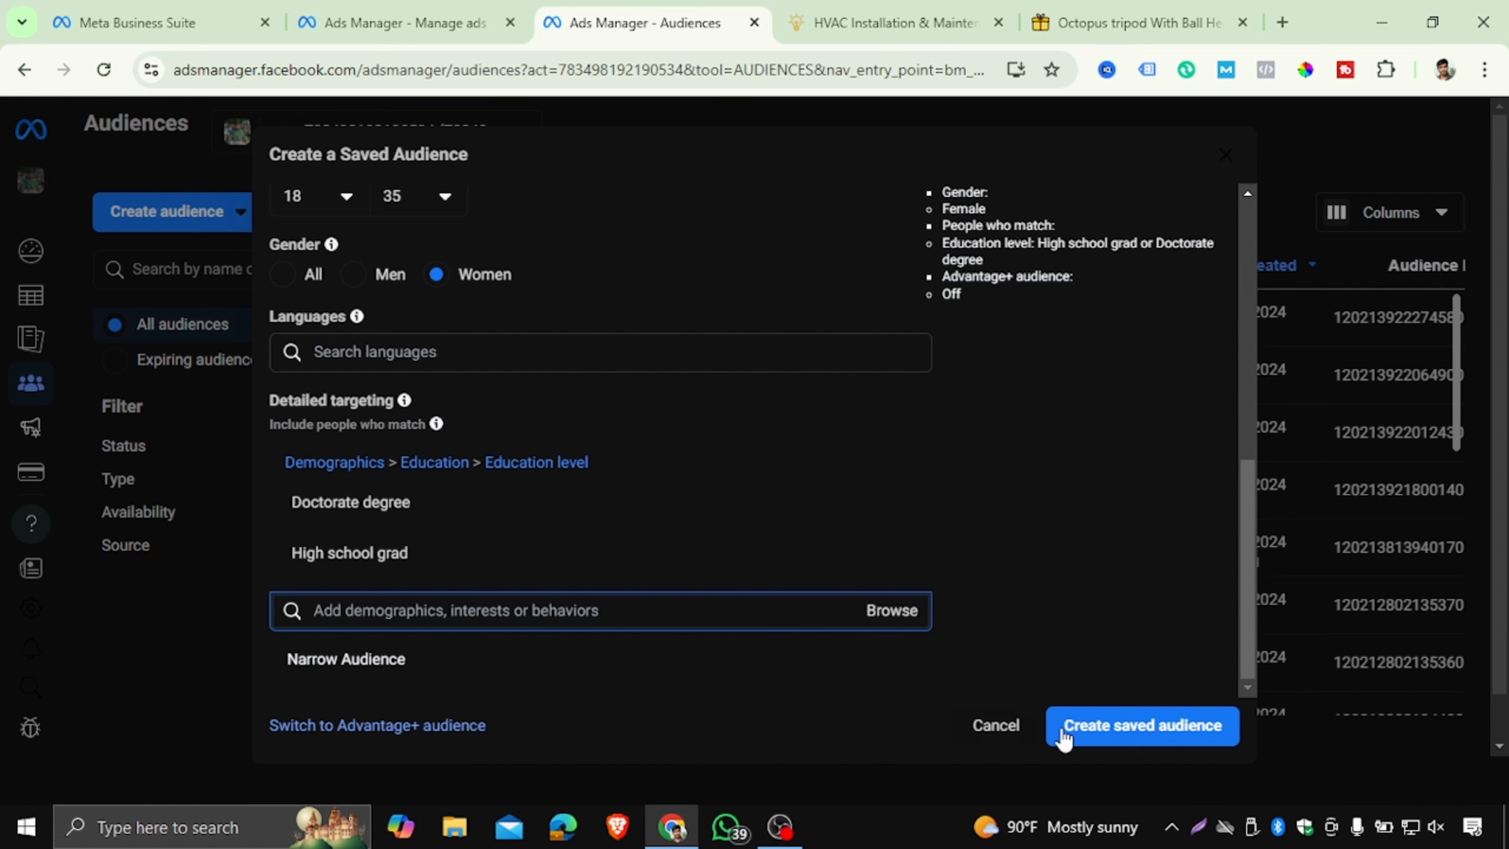
left_click(1127, 732)
mouse_move(569, 382)
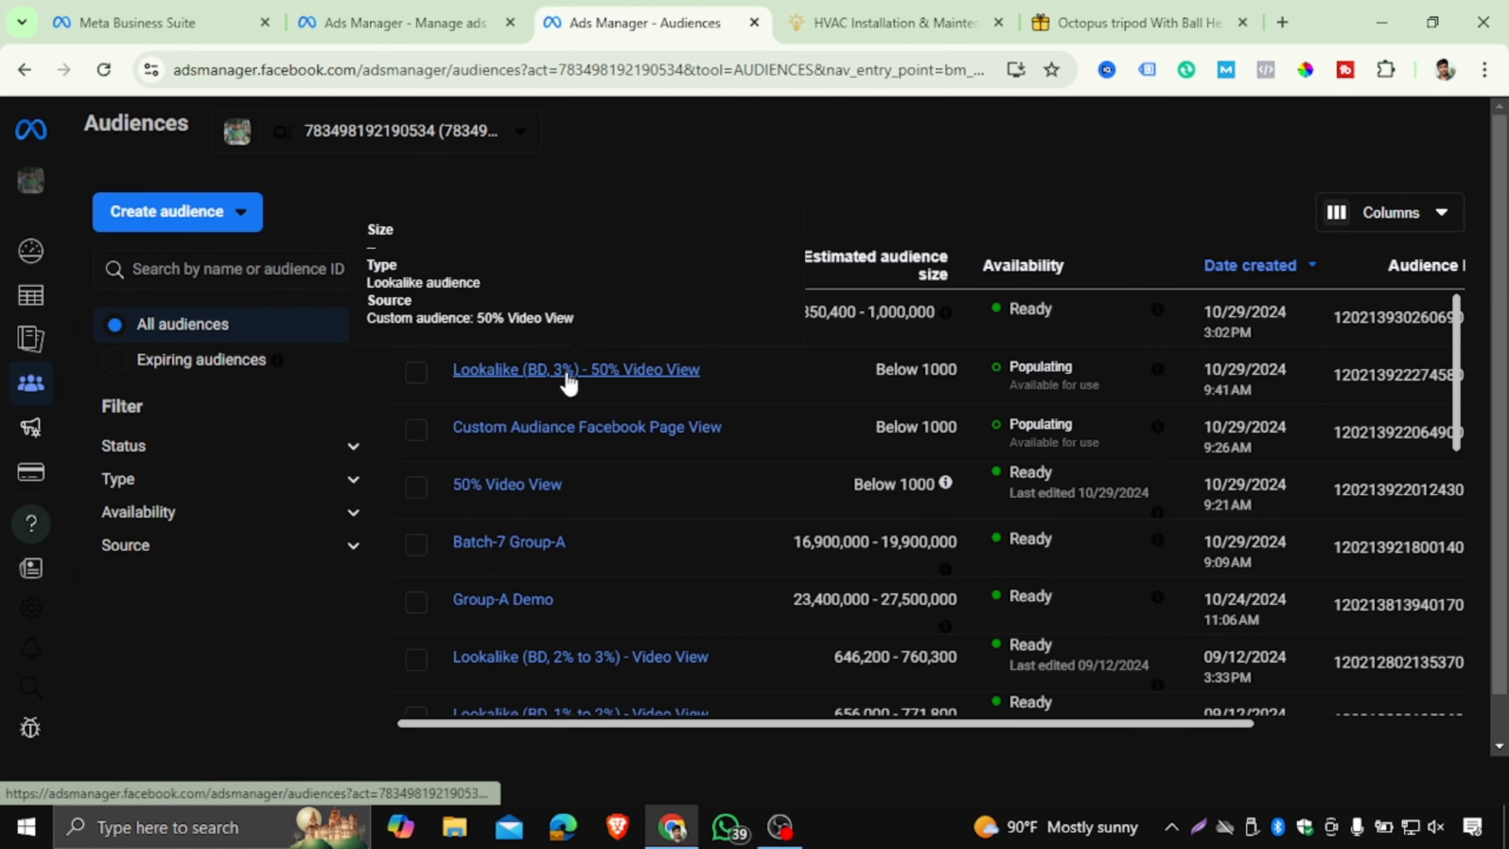
mouse_move(514, 336)
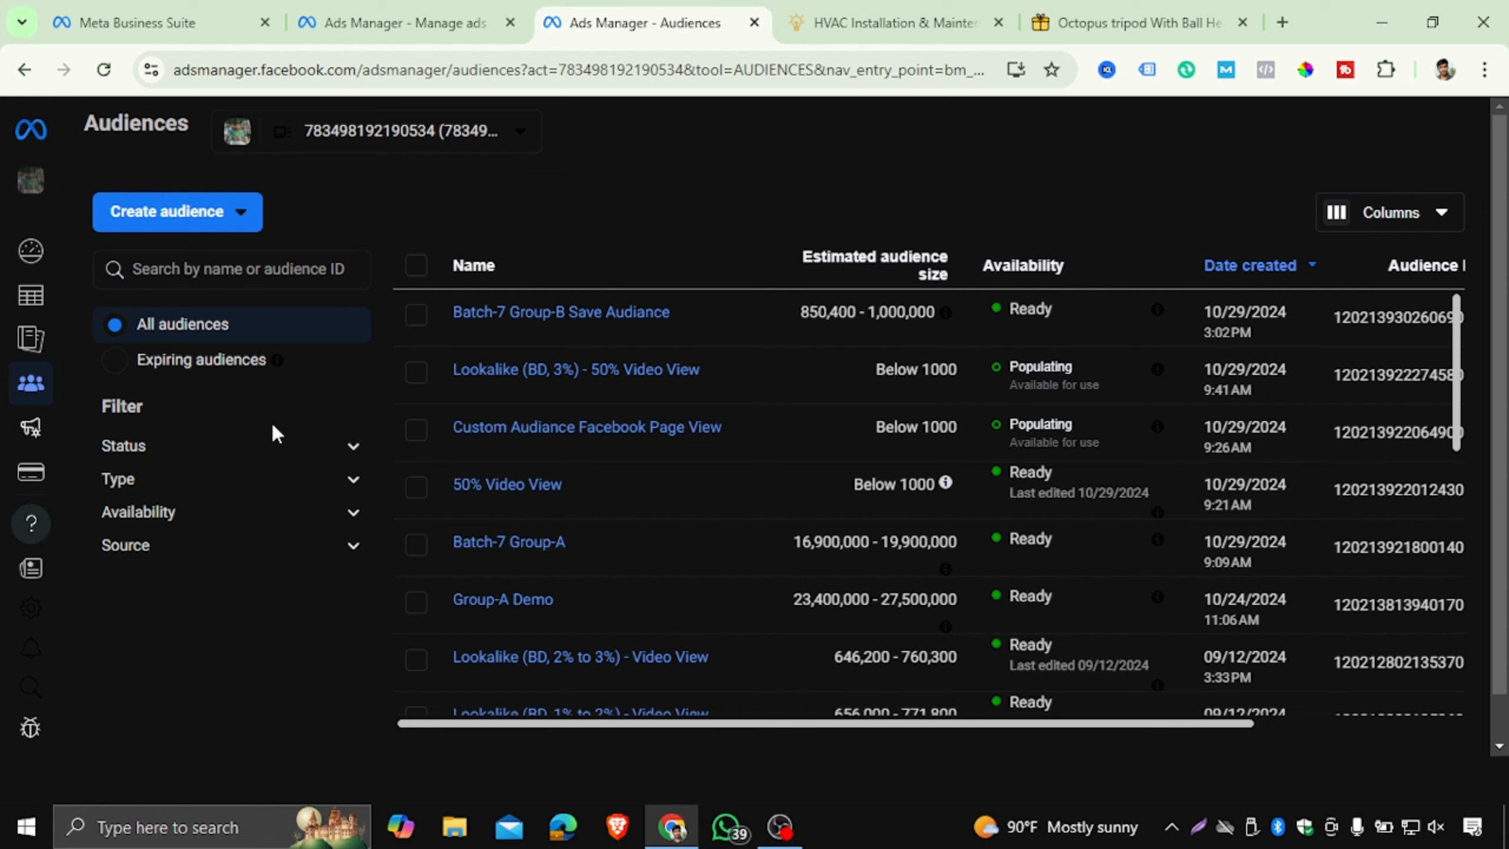
- Check the saved audience choices in the New Engagement Ad Set and reload the ad set page to refresh them
left_click(409, 22)
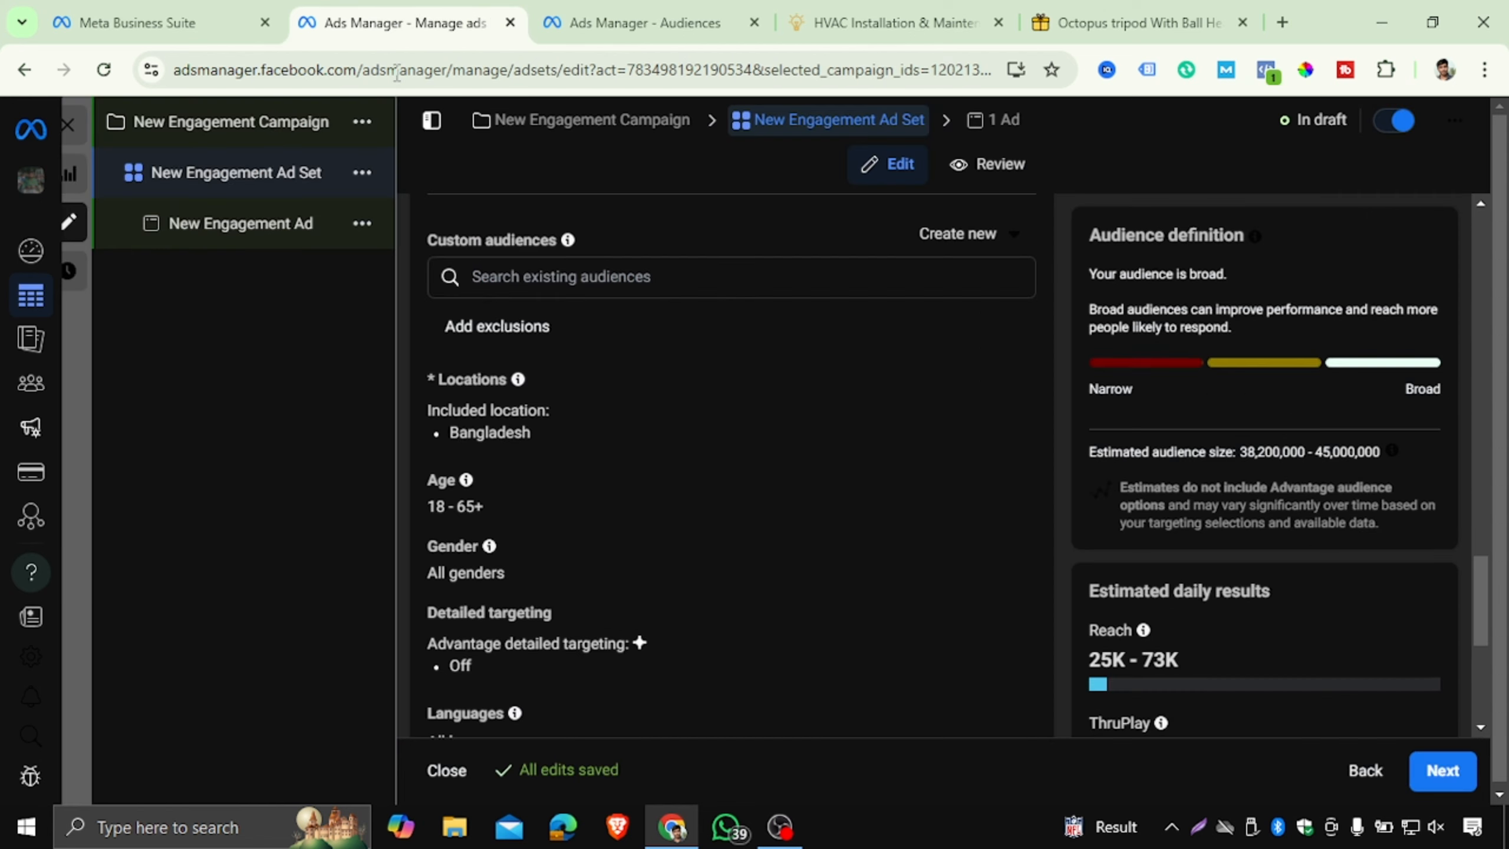
scroll(832, 377, "up", 15)
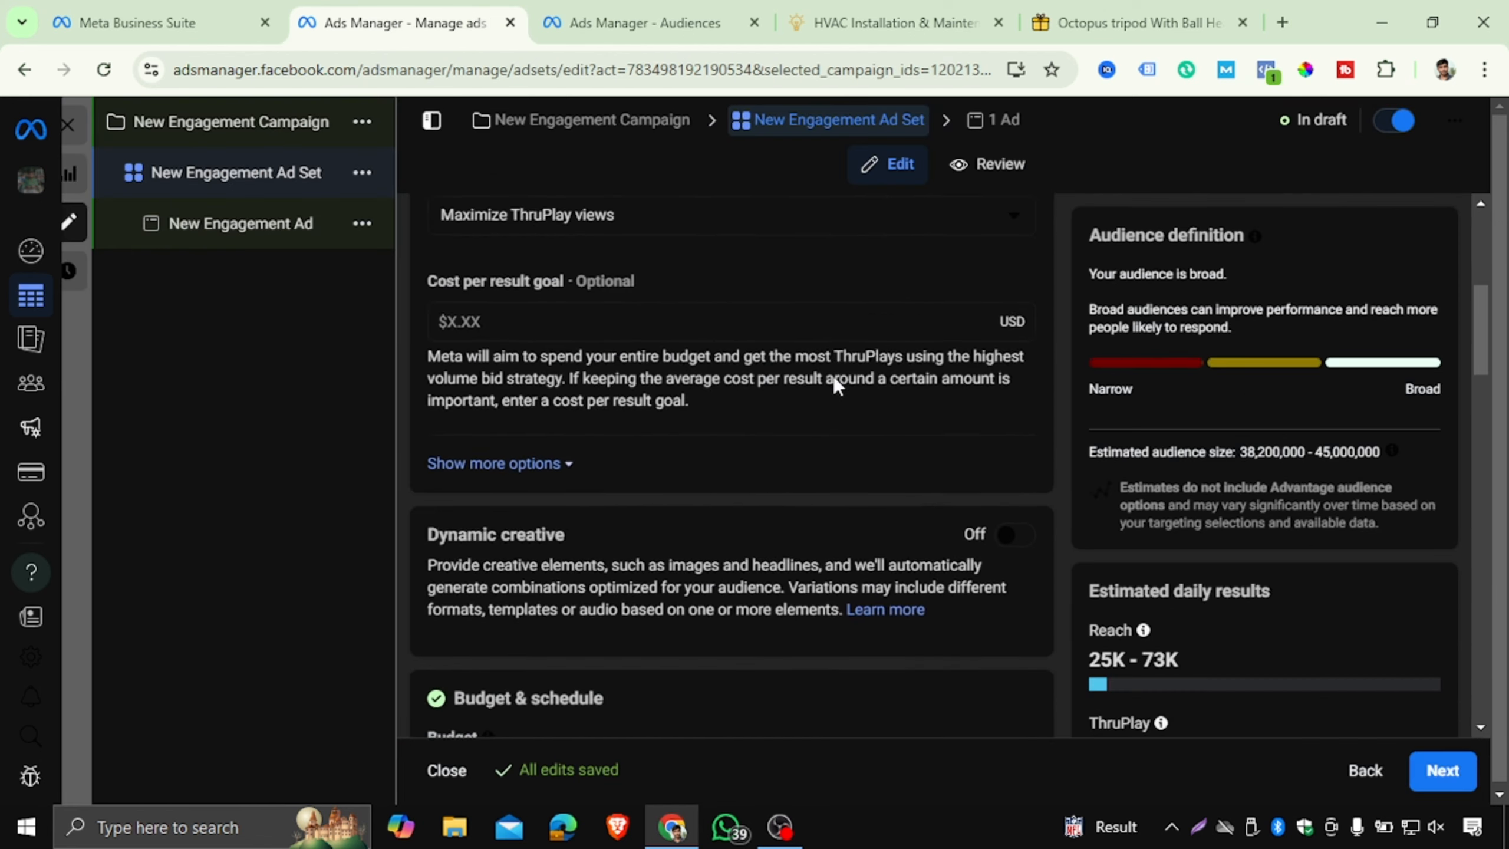
scroll(832, 374, "up", 6)
scroll(832, 375, "down", 12)
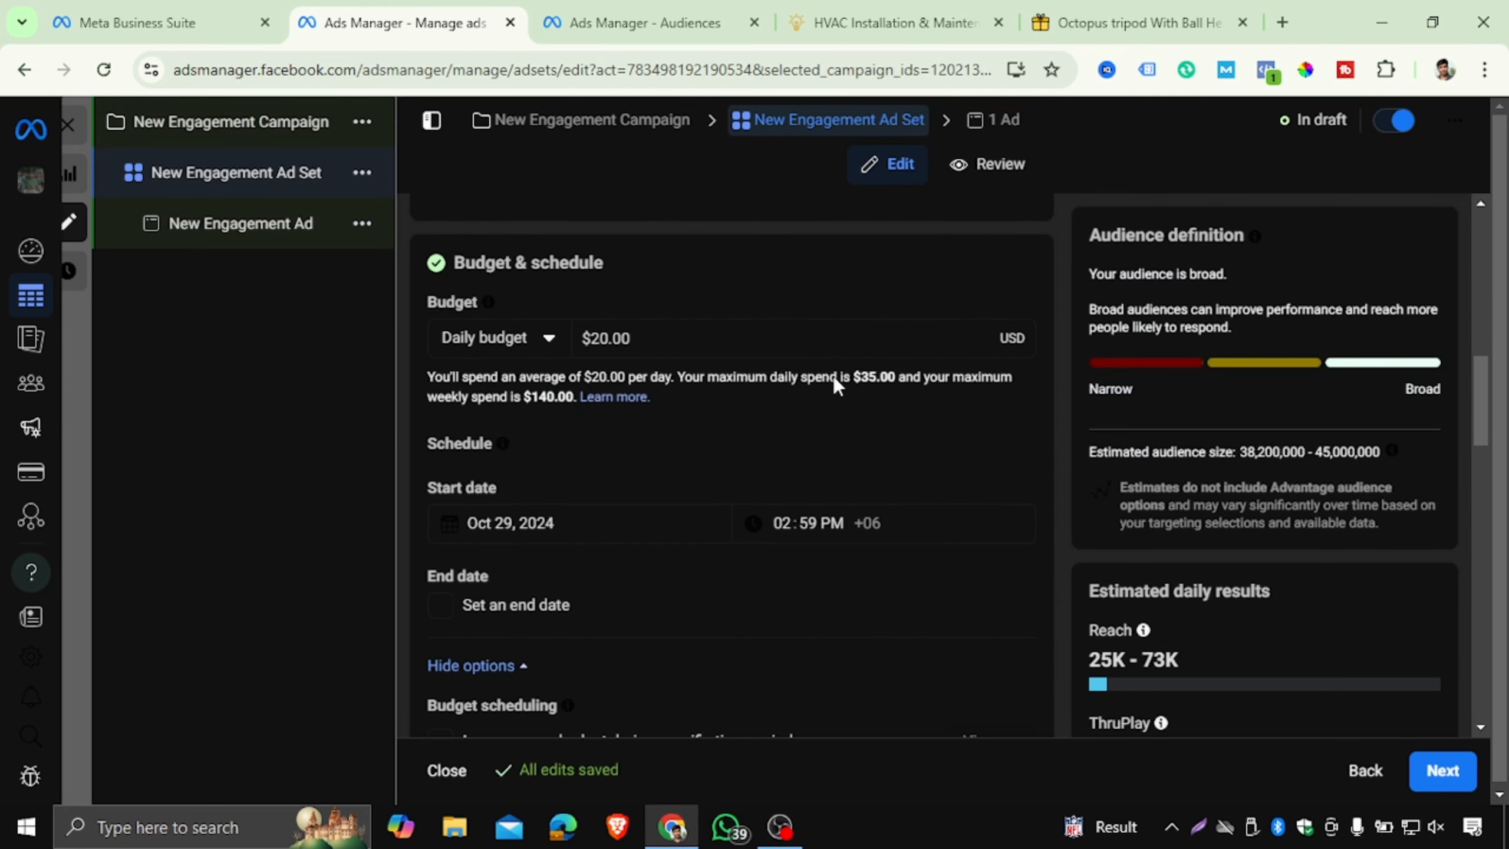
scroll(833, 375, "down", 10)
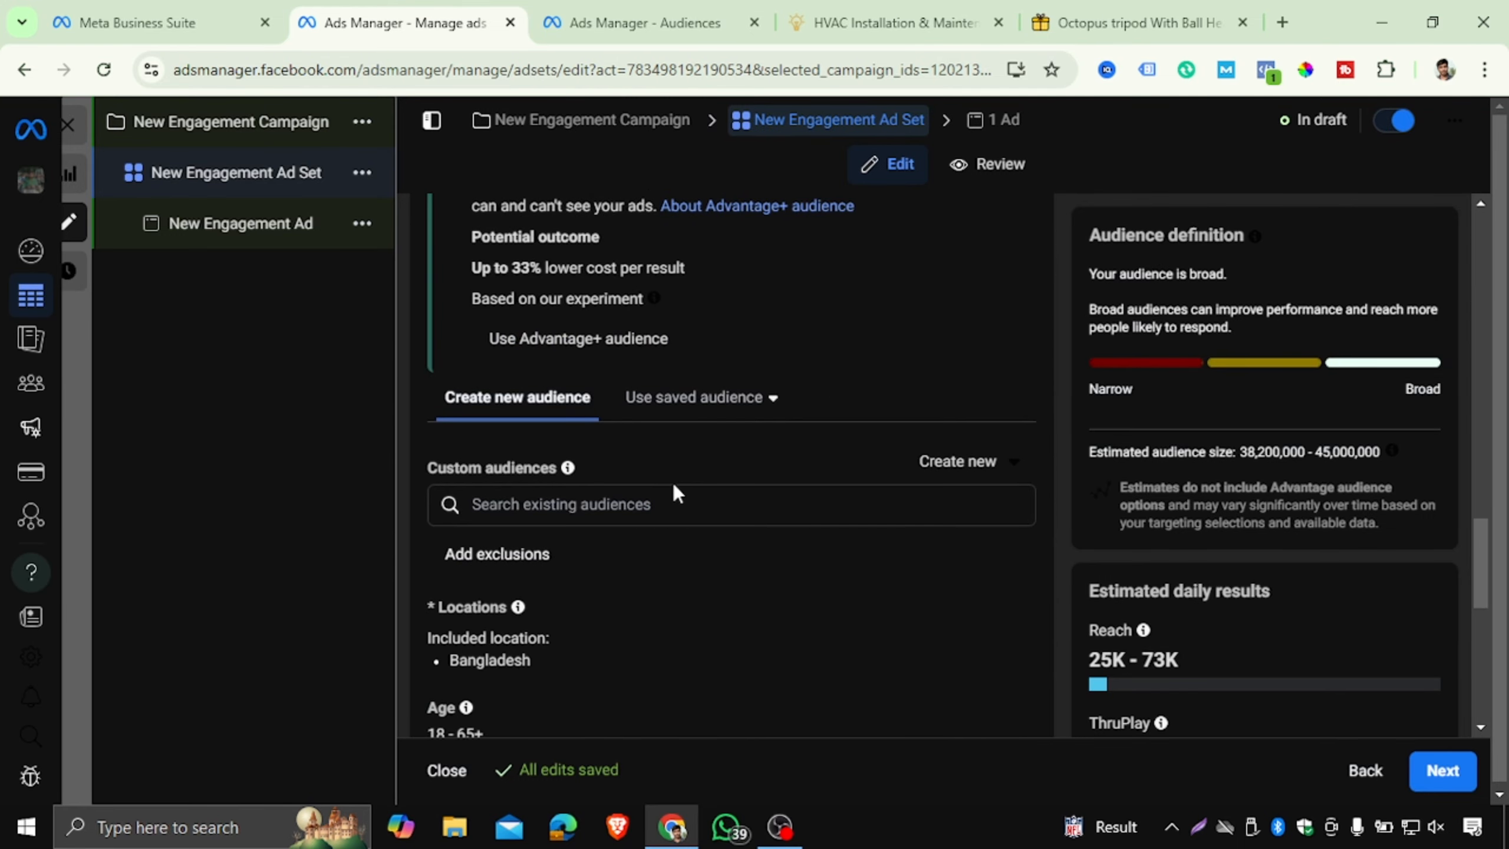
left_click(716, 399)
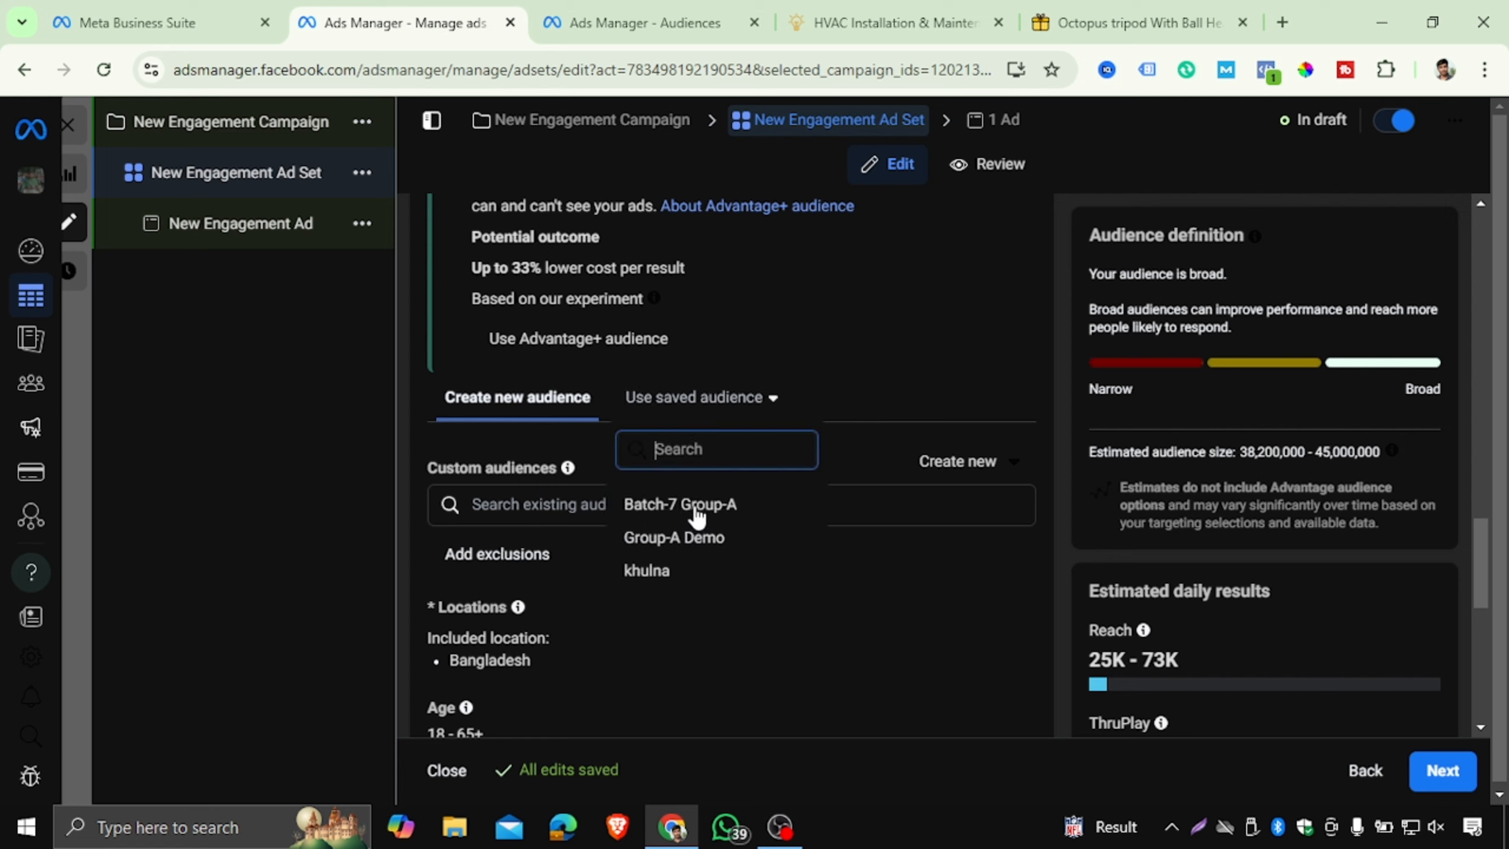
left_click(104, 70)
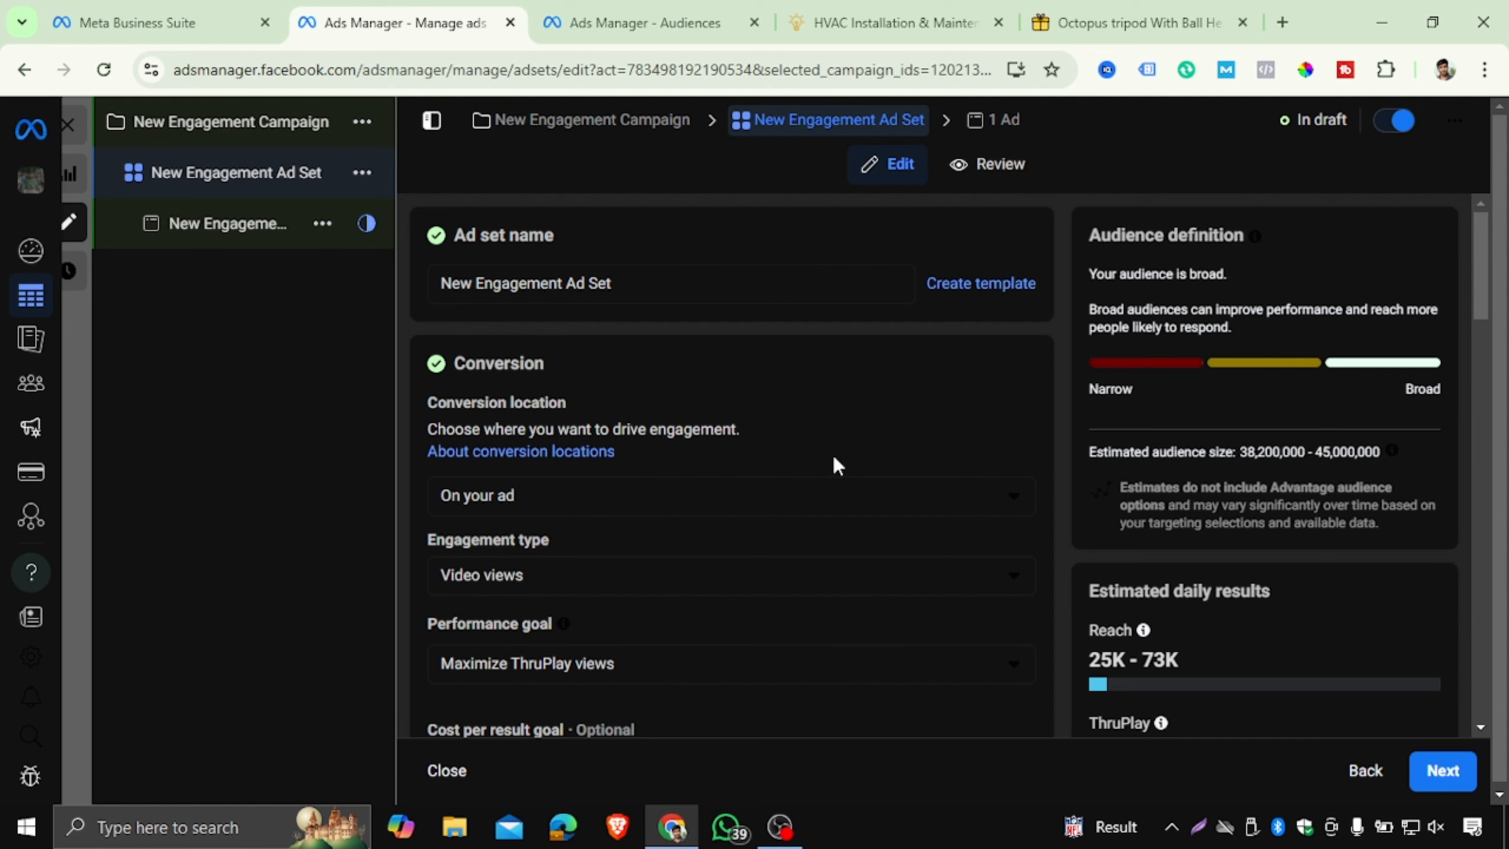
- Examine the ad set's Audience section, including Advantage+ audience, custom audiences, locations, age, gender and detailed targeting
scroll(812, 452, "down", 10)
scroll(821, 465, "down", 10)
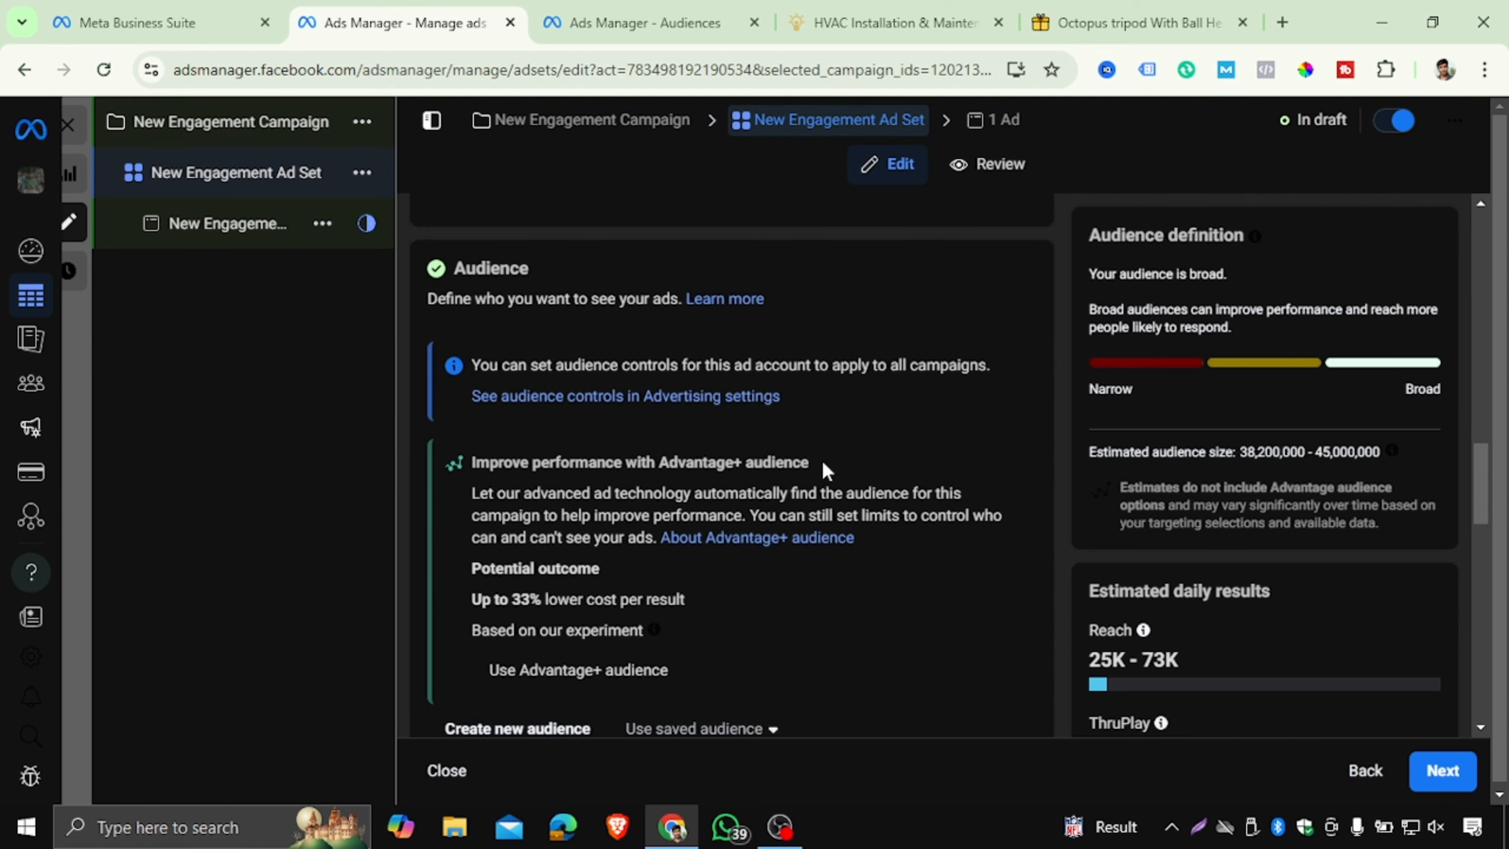
scroll(837, 465, "up", 2)
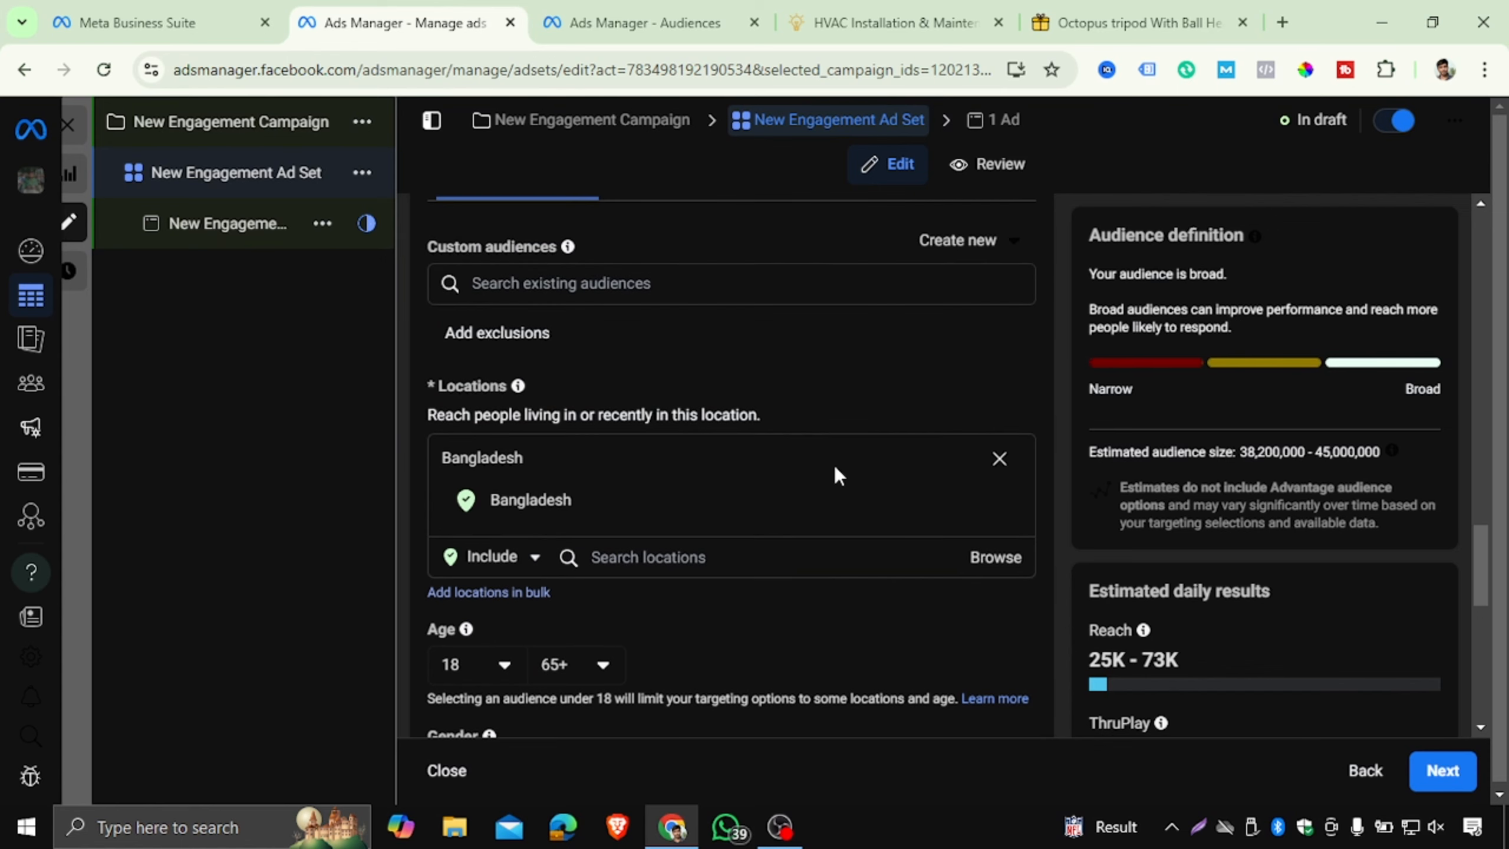
scroll(832, 462, "up", 4)
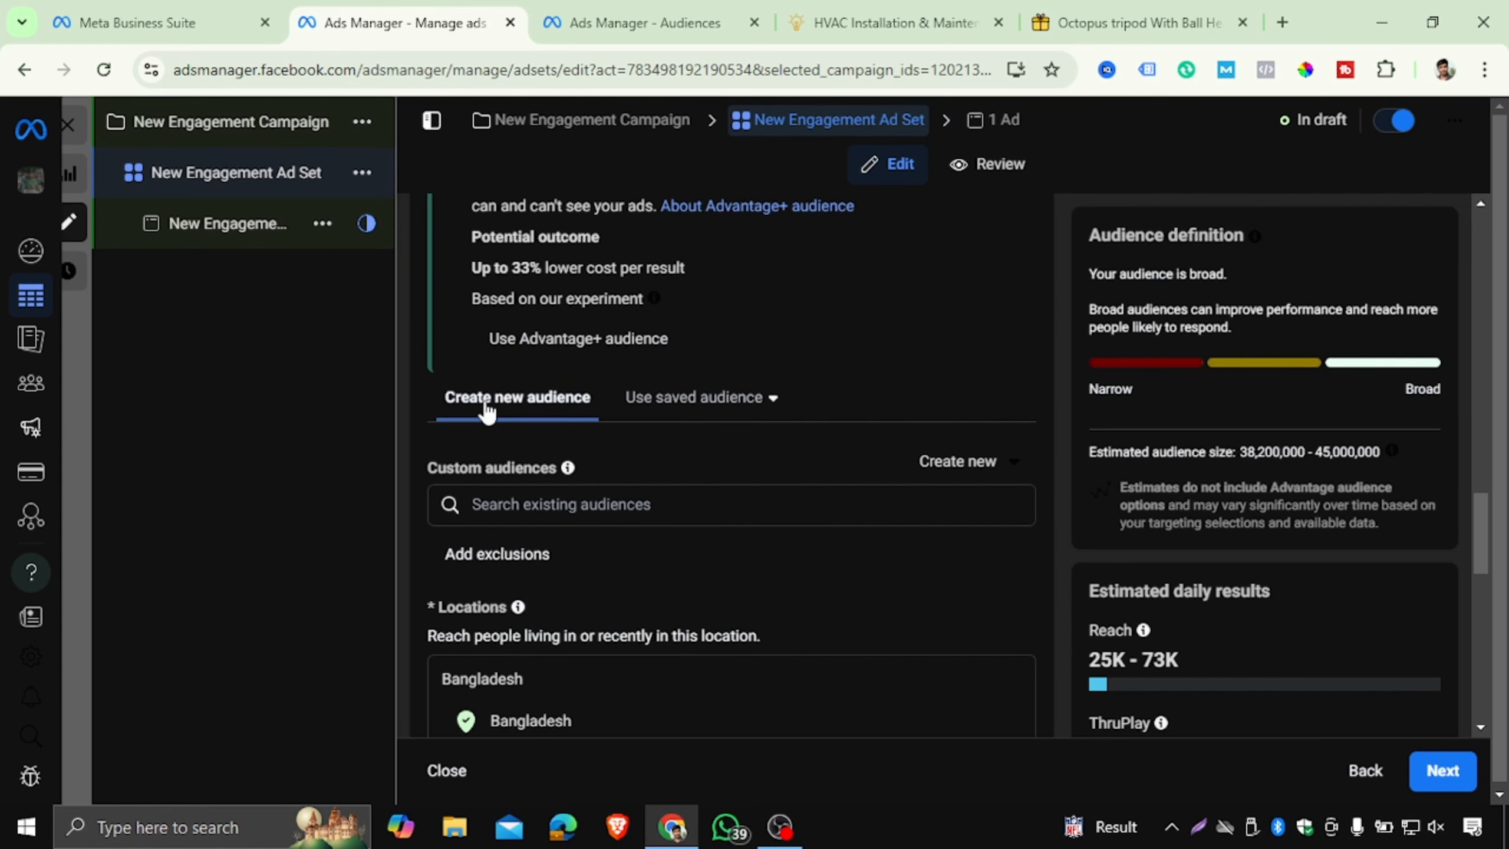
scroll(687, 461, "down", 12)
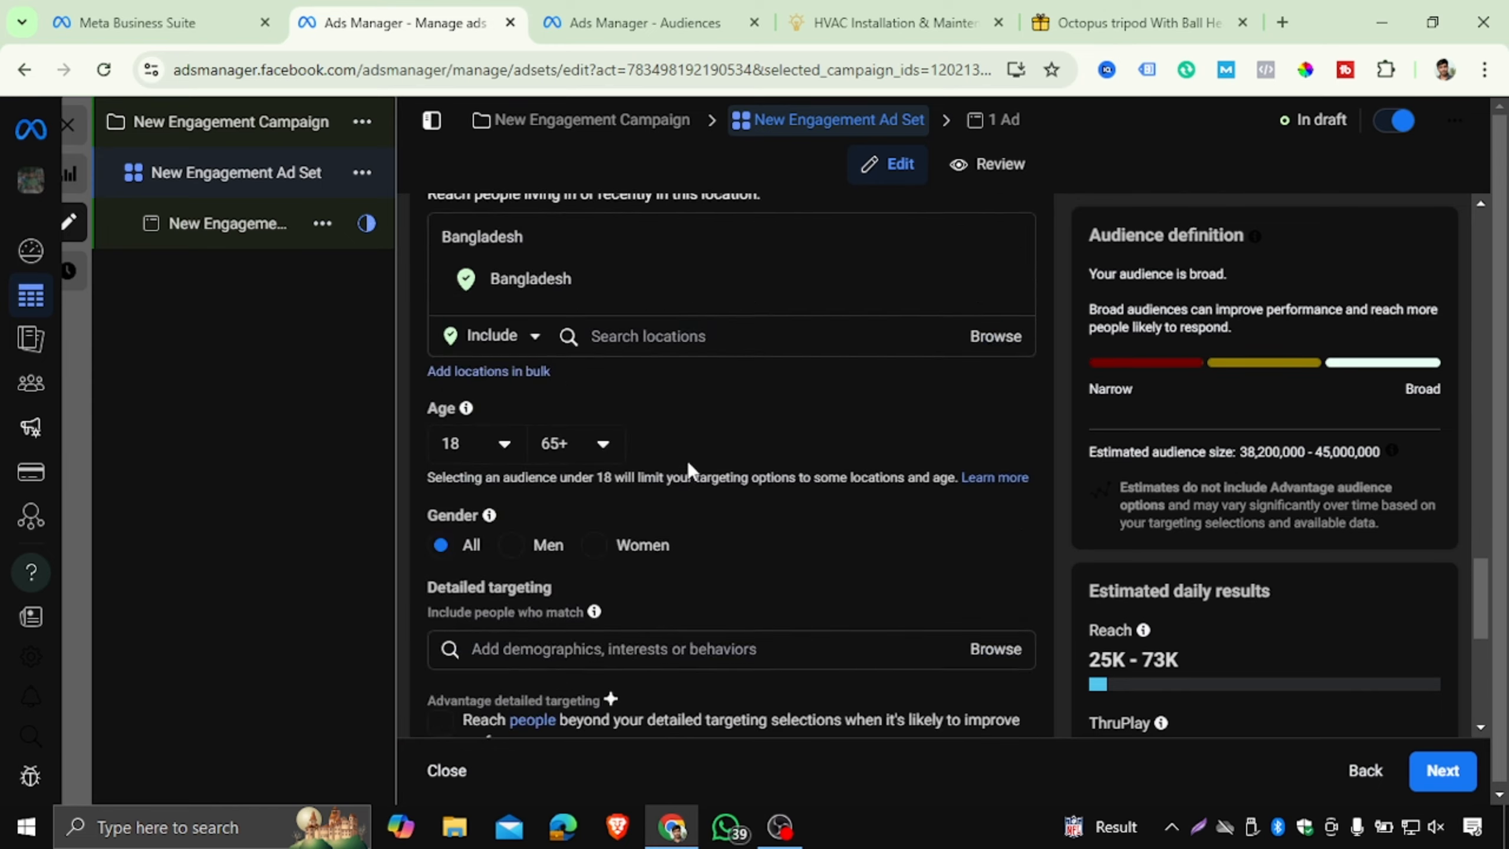
scroll(691, 467, "up", 15)
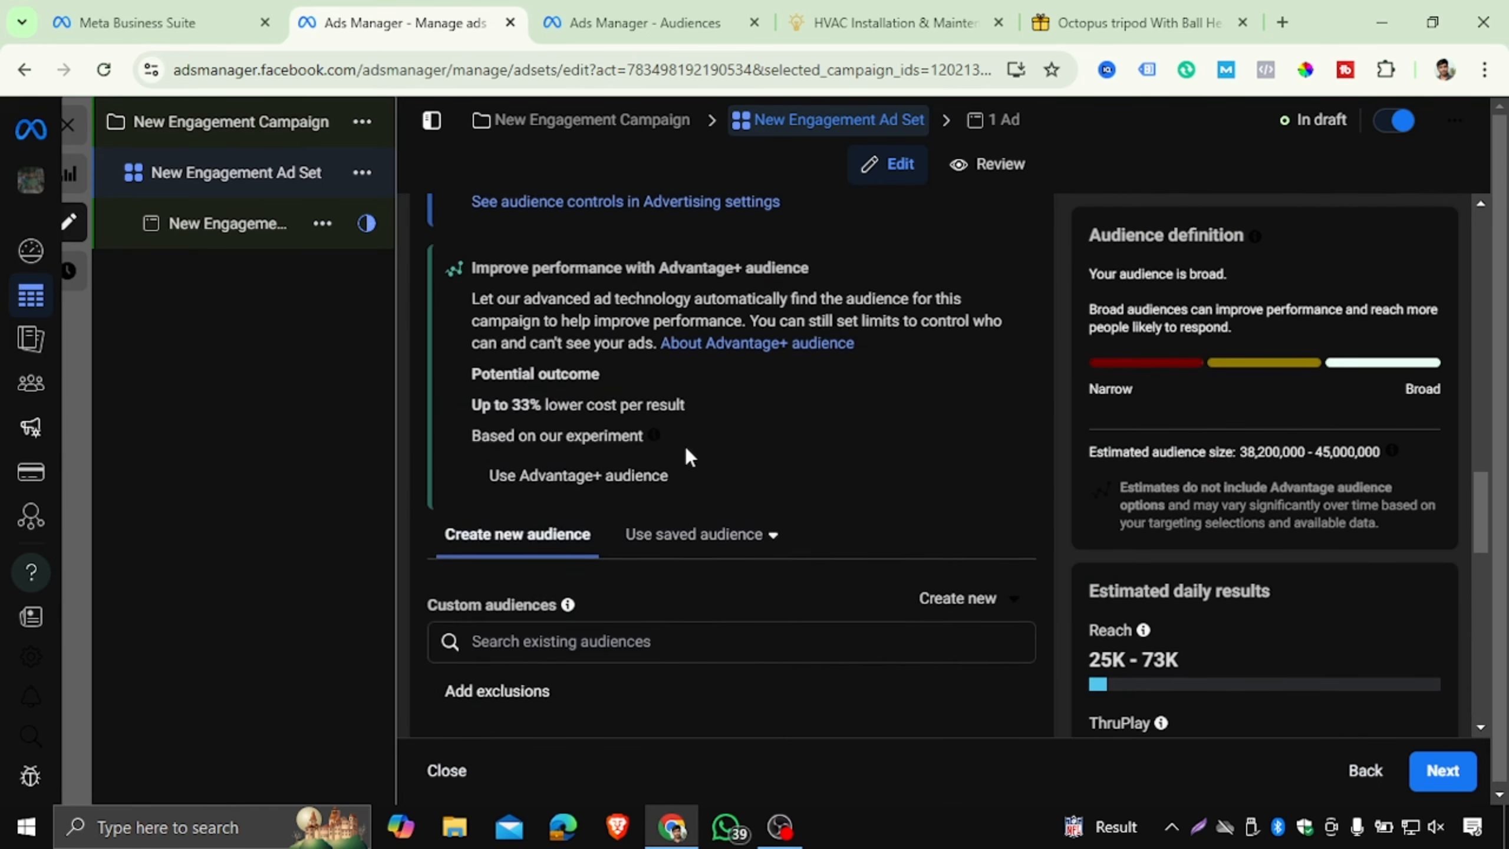
scroll(785, 434, "down", 8)
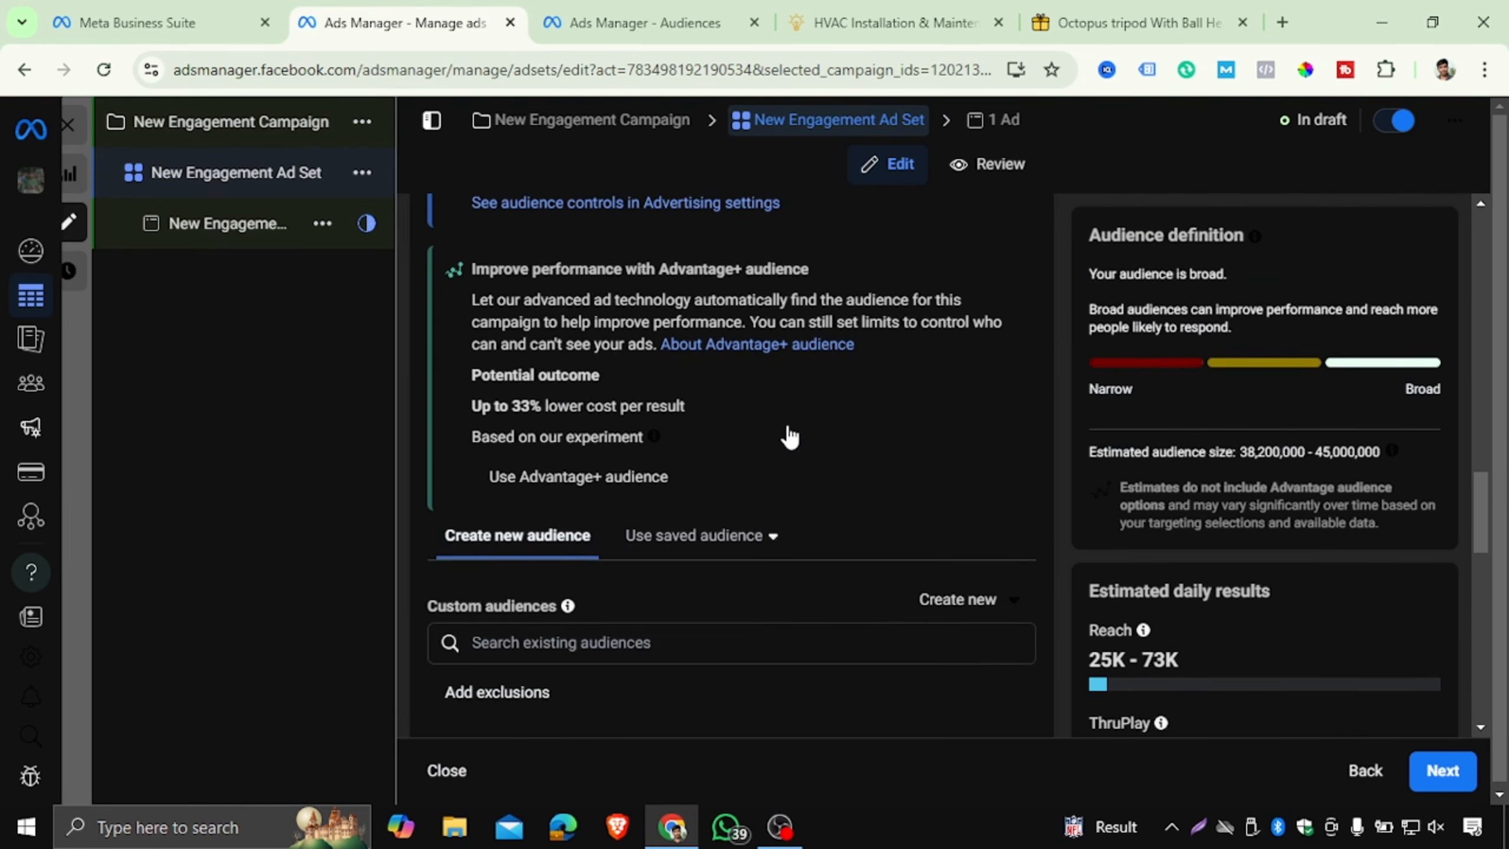
scroll(702, 547, "down", 5)
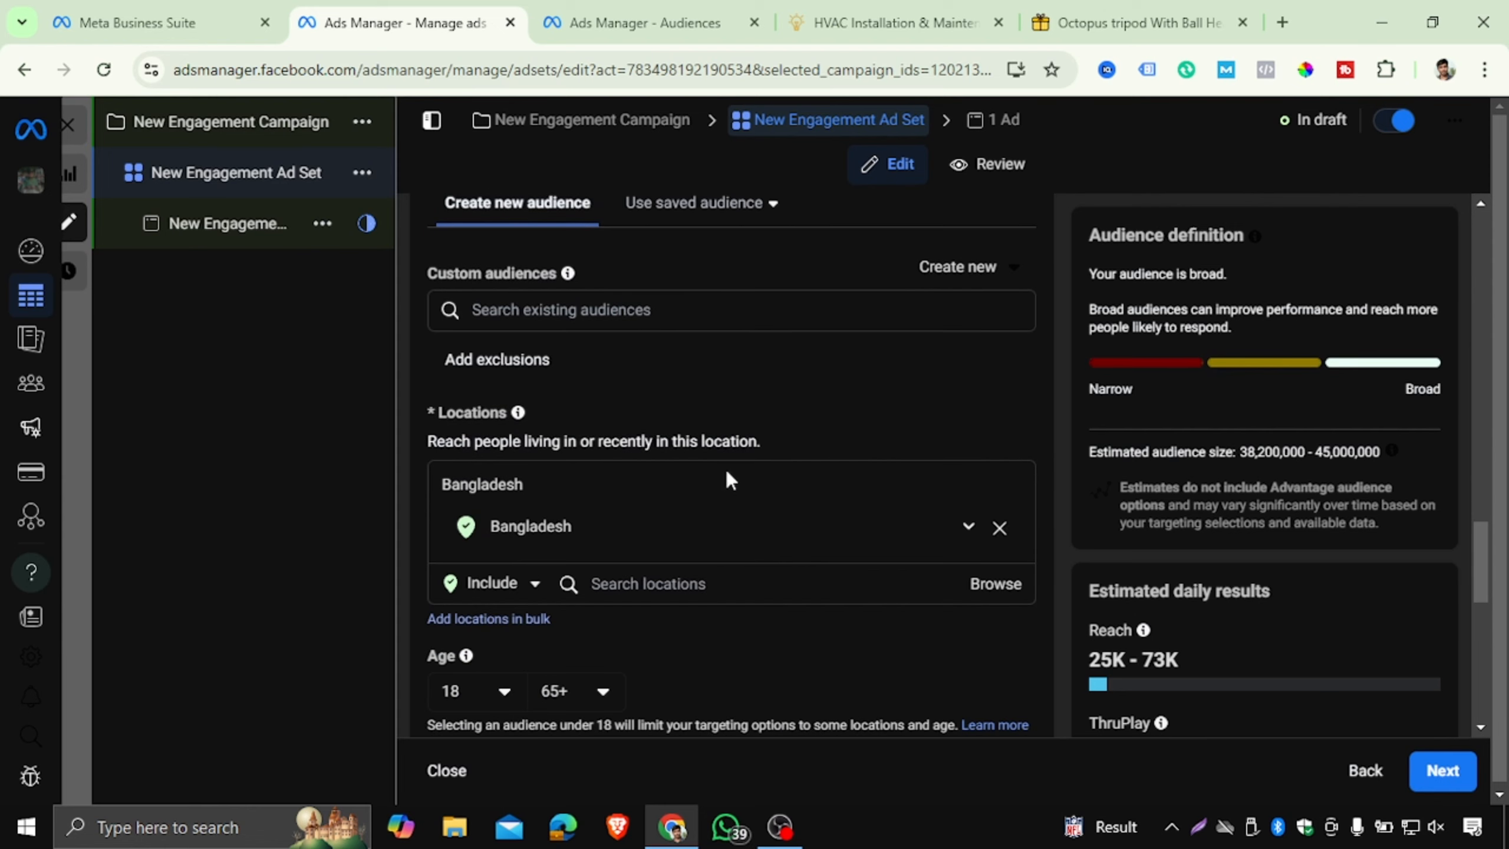
- Apply the saved audience Batch-7 Group-B Save Audiance to the New Engagement Ad Set and review its targeting details
left_click(714, 220)
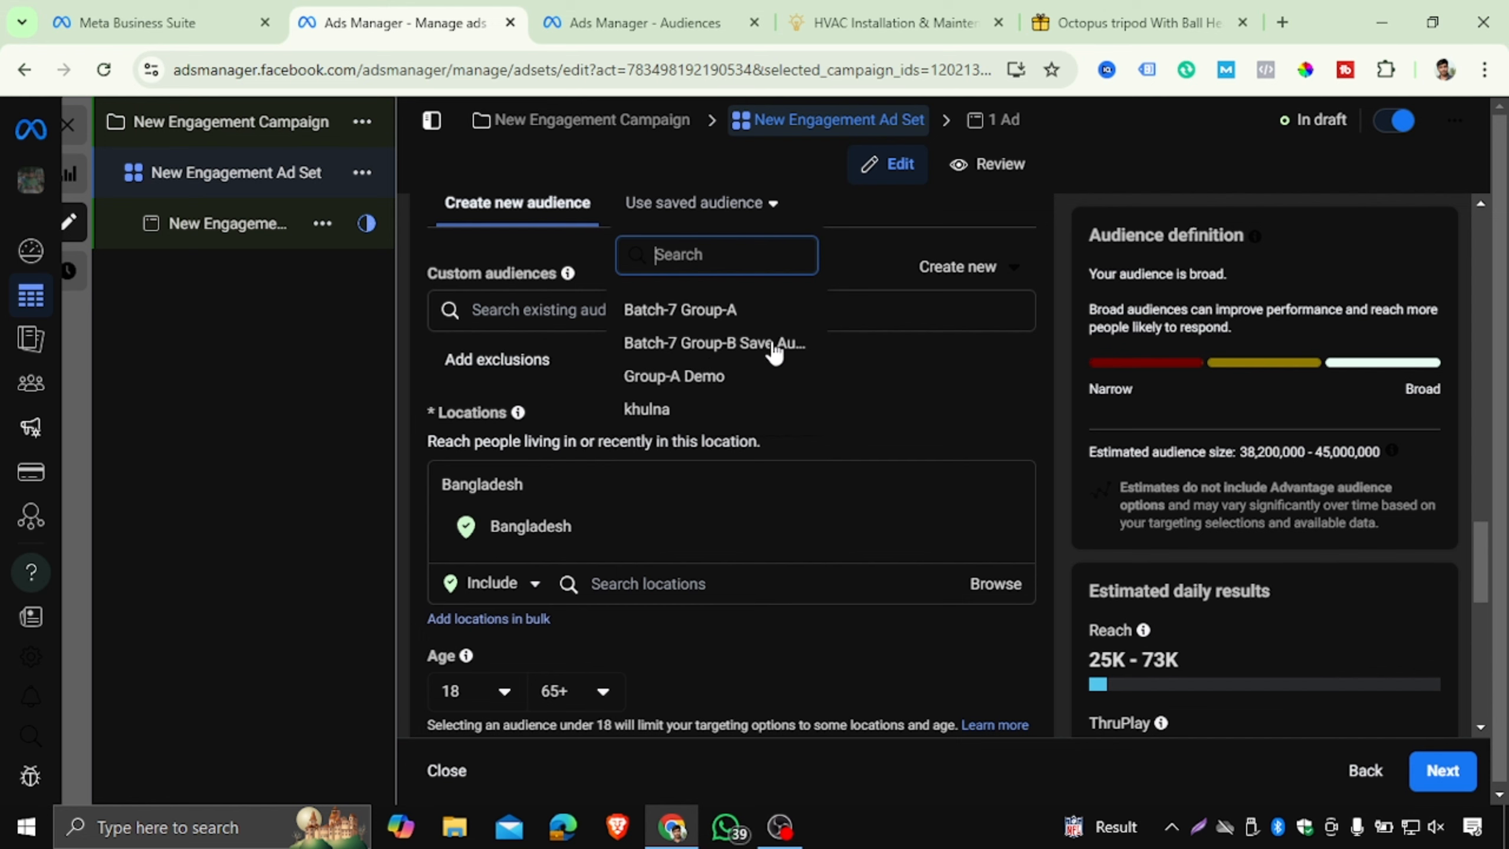
left_click(755, 345)
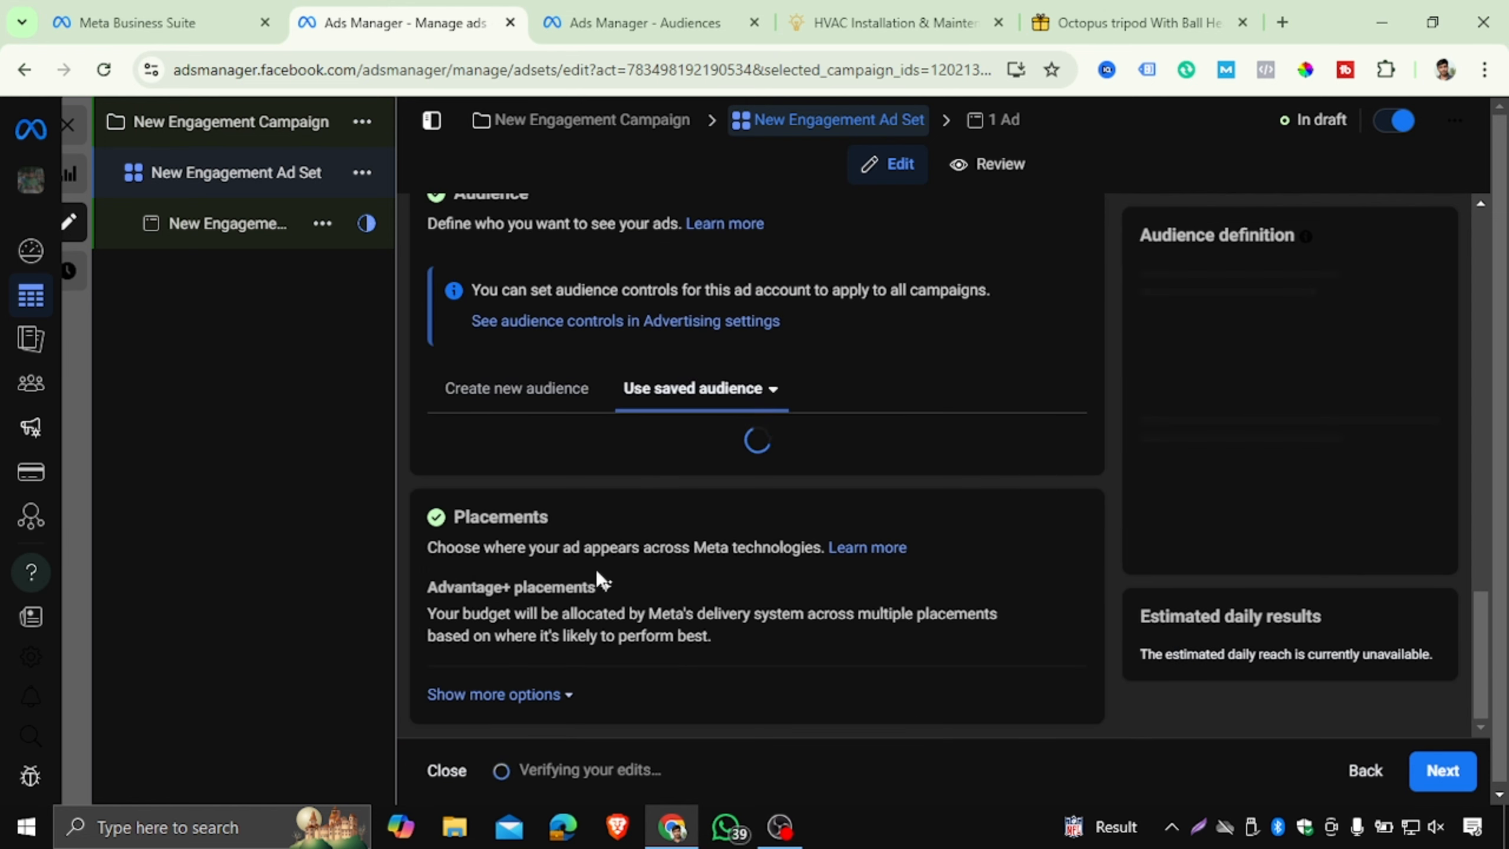
scroll(844, 393, "down", 3)
scroll(843, 393, "up", 2)
scroll(844, 393, "down", 3)
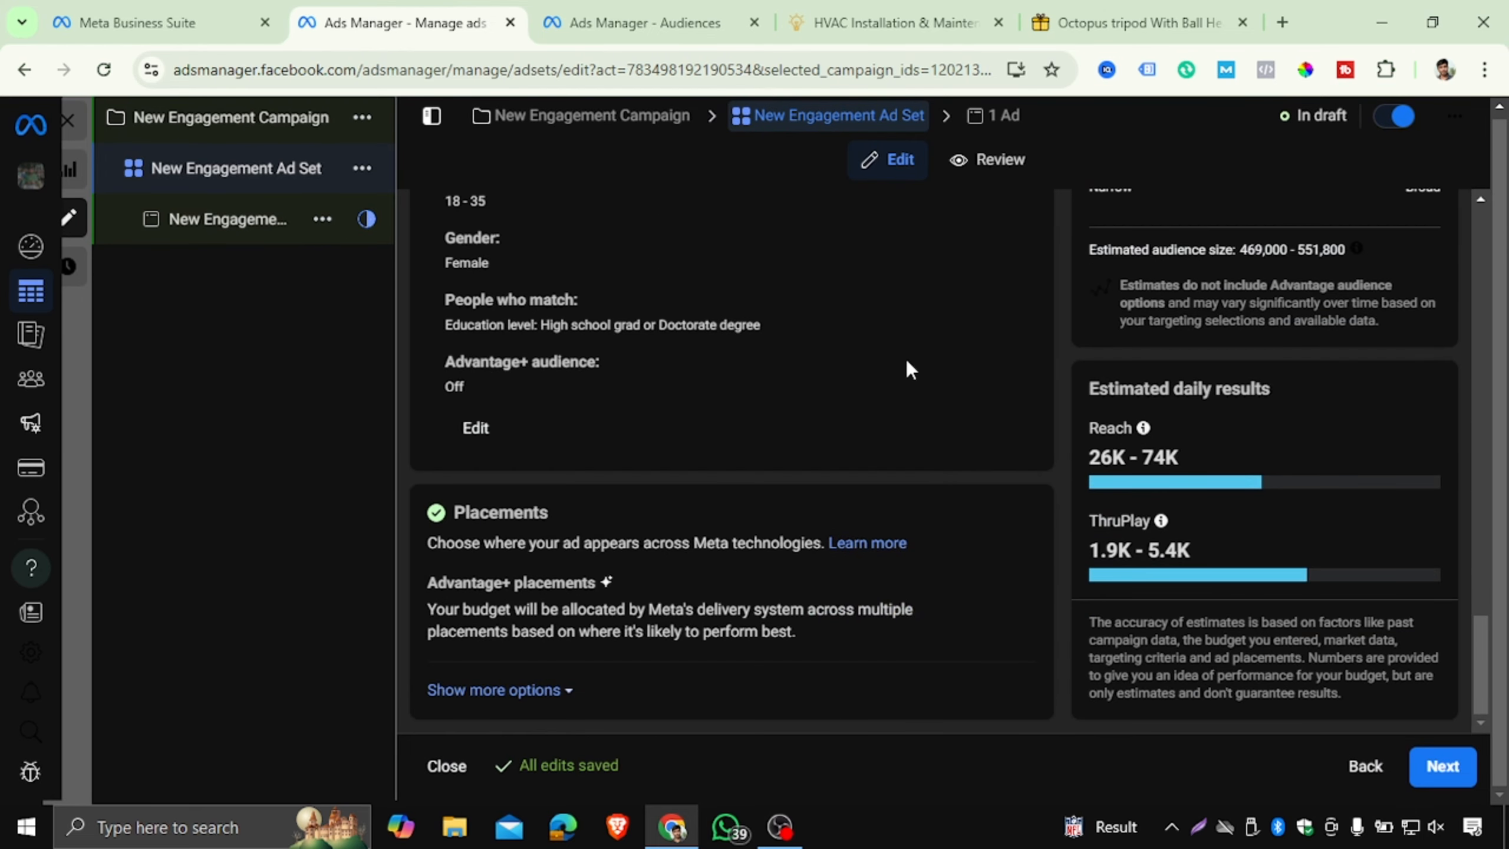
scroll(906, 358, "up", 10)
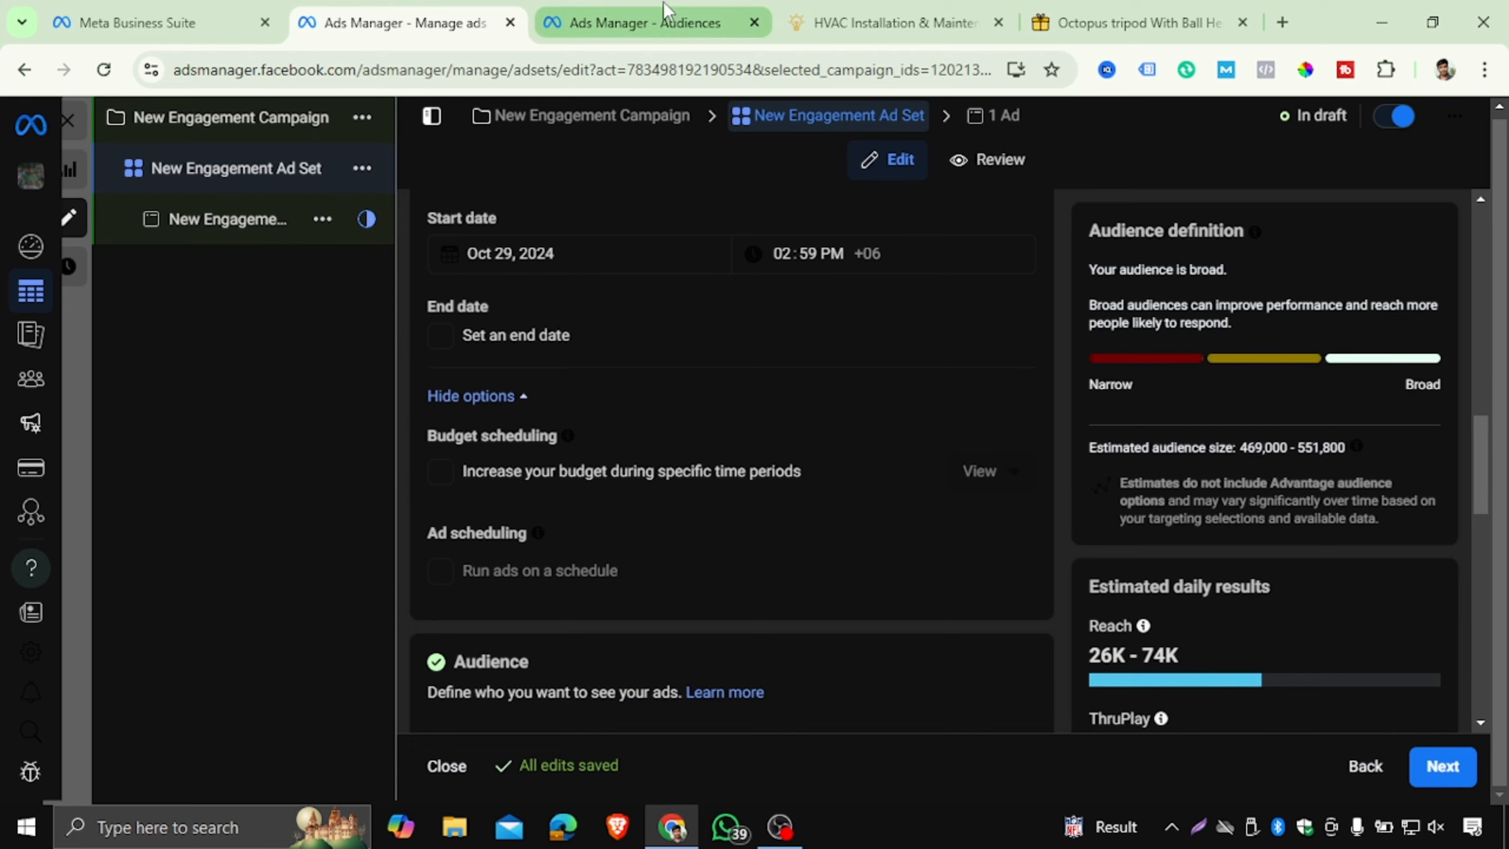
- Open the custom audience source choices on the Audiences page, compare the Your sources and Meta sources groups, and cancel
left_click(538, 14)
left_click(206, 228)
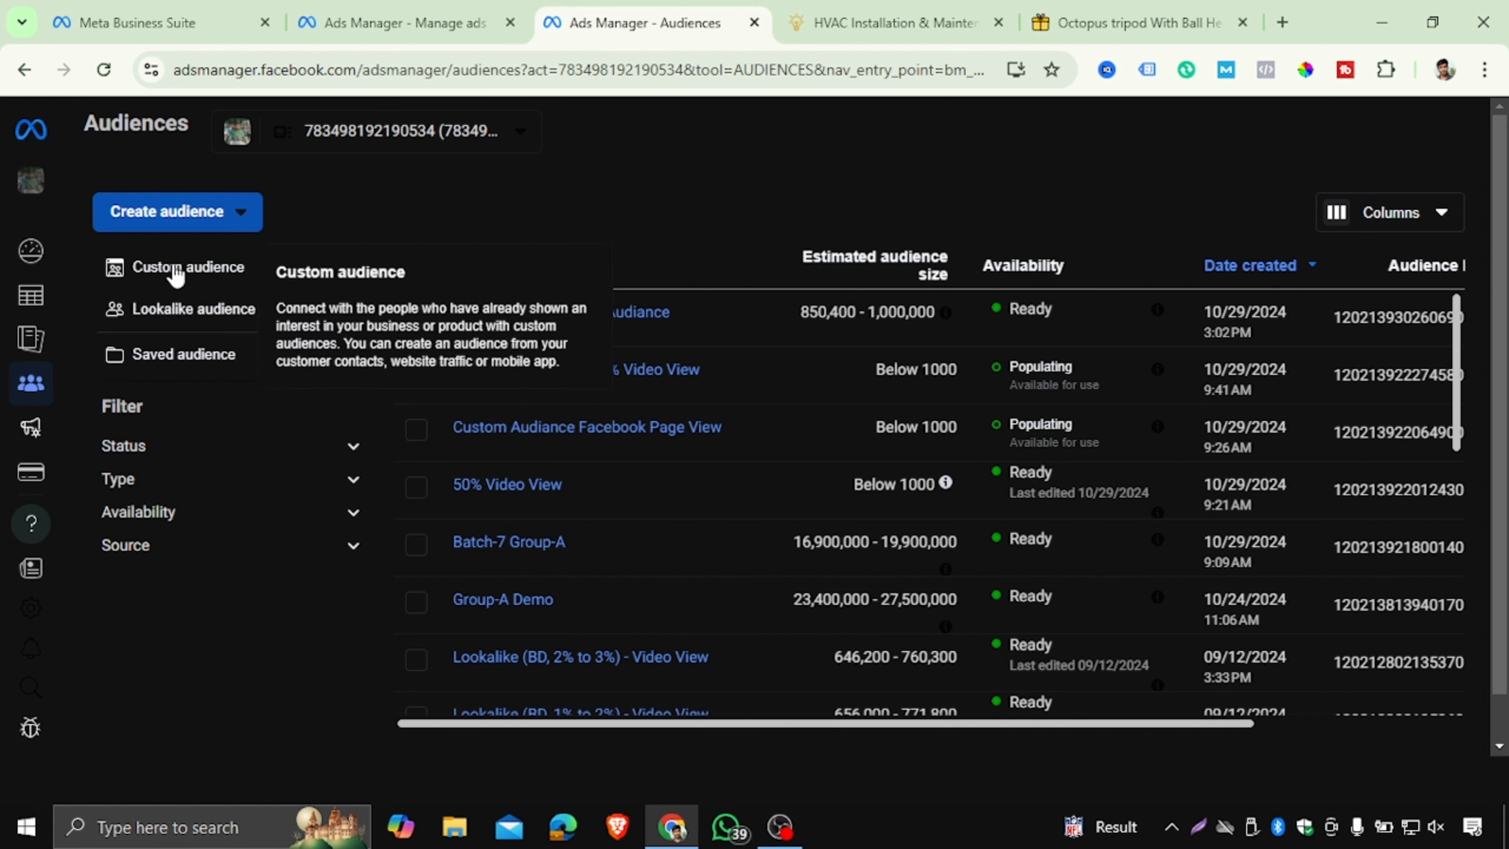
left_click(174, 270)
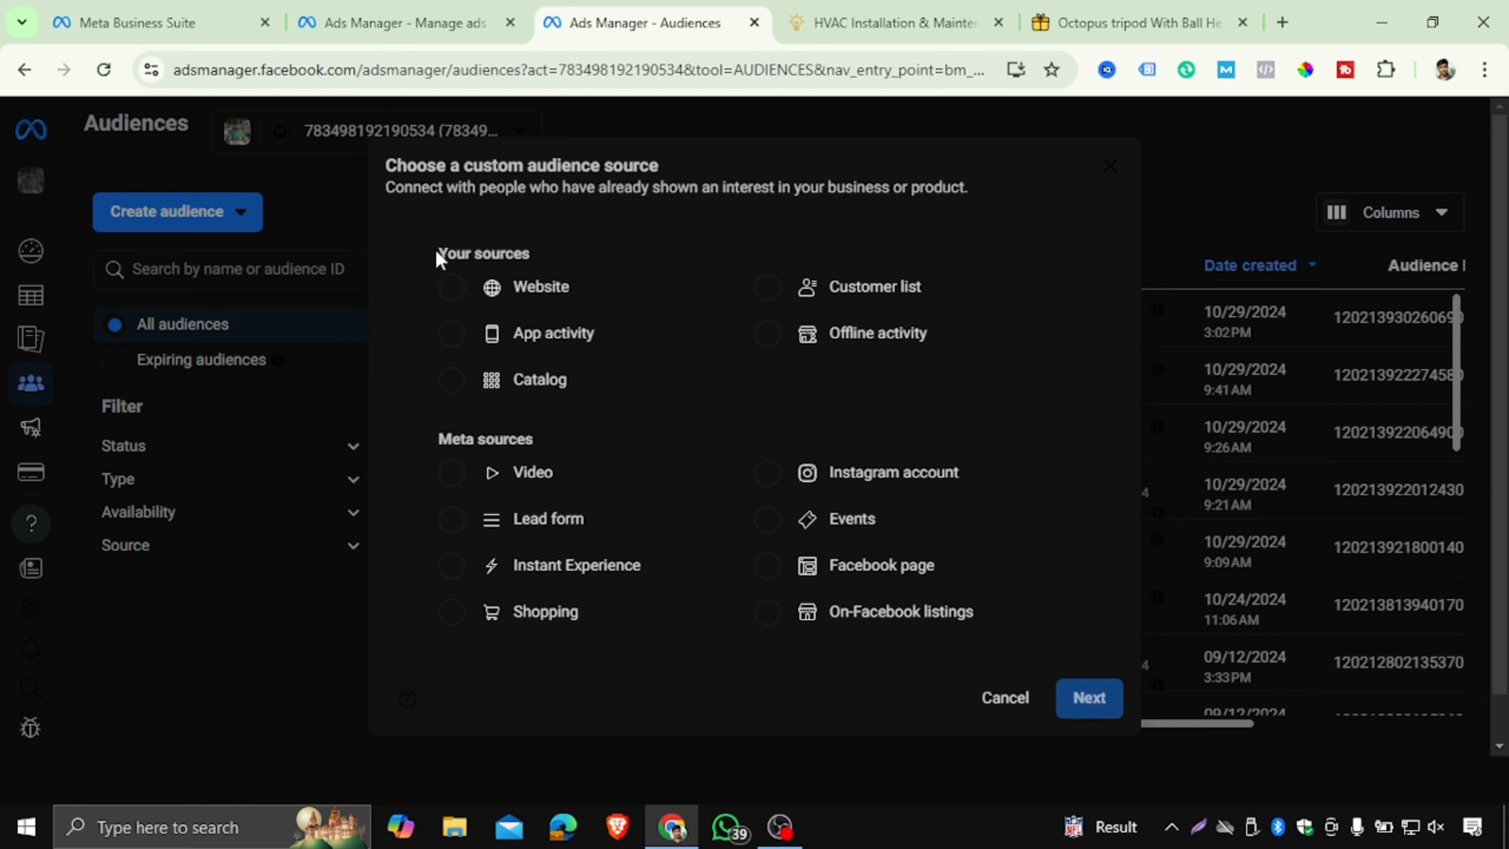
left_click_drag(438, 256, 530, 254)
left_click_drag(438, 440, 520, 447)
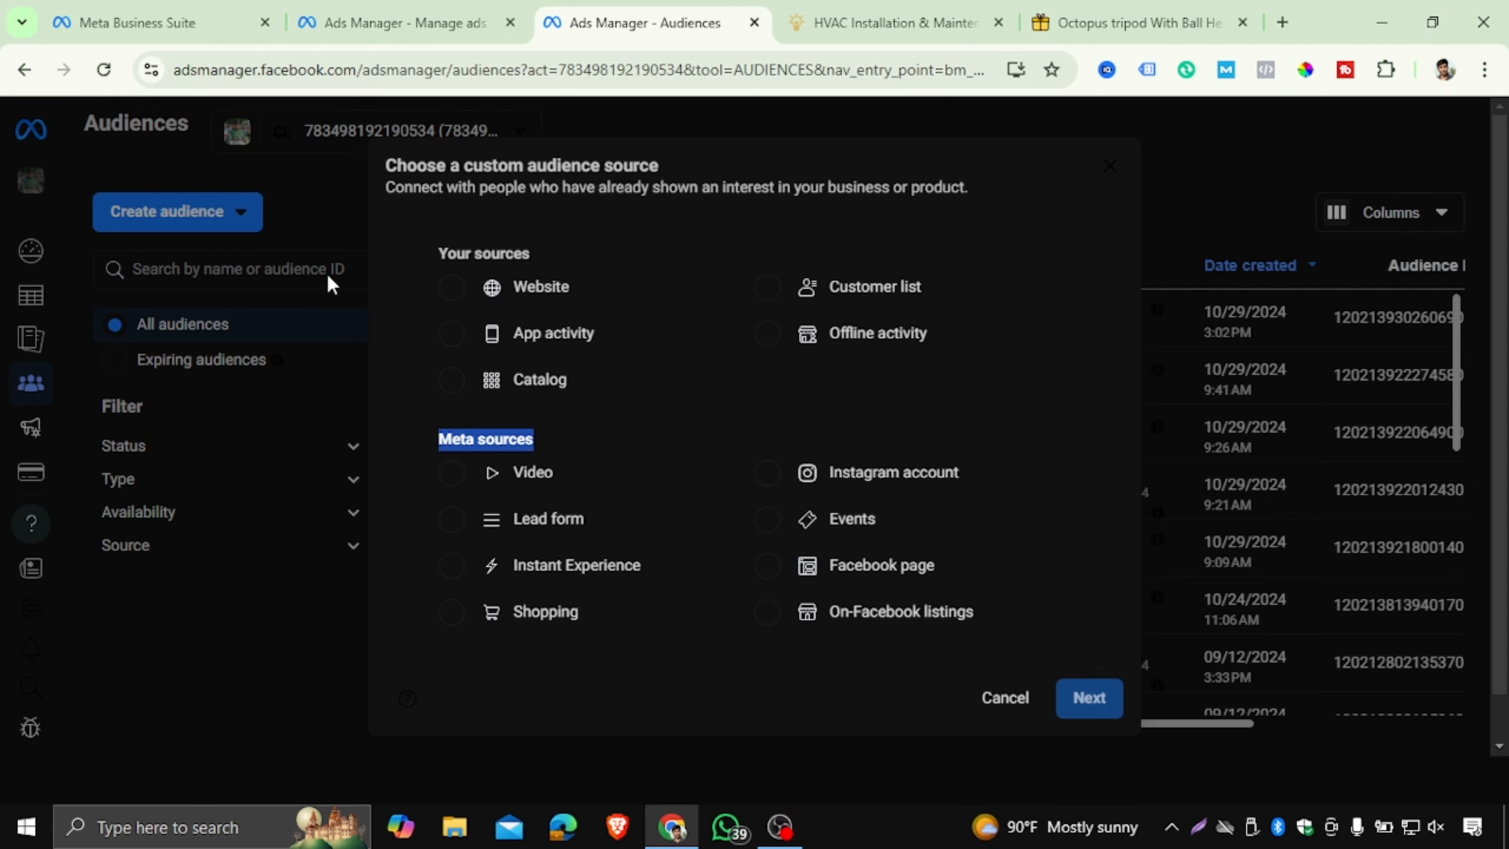
left_click_drag(429, 253, 532, 245)
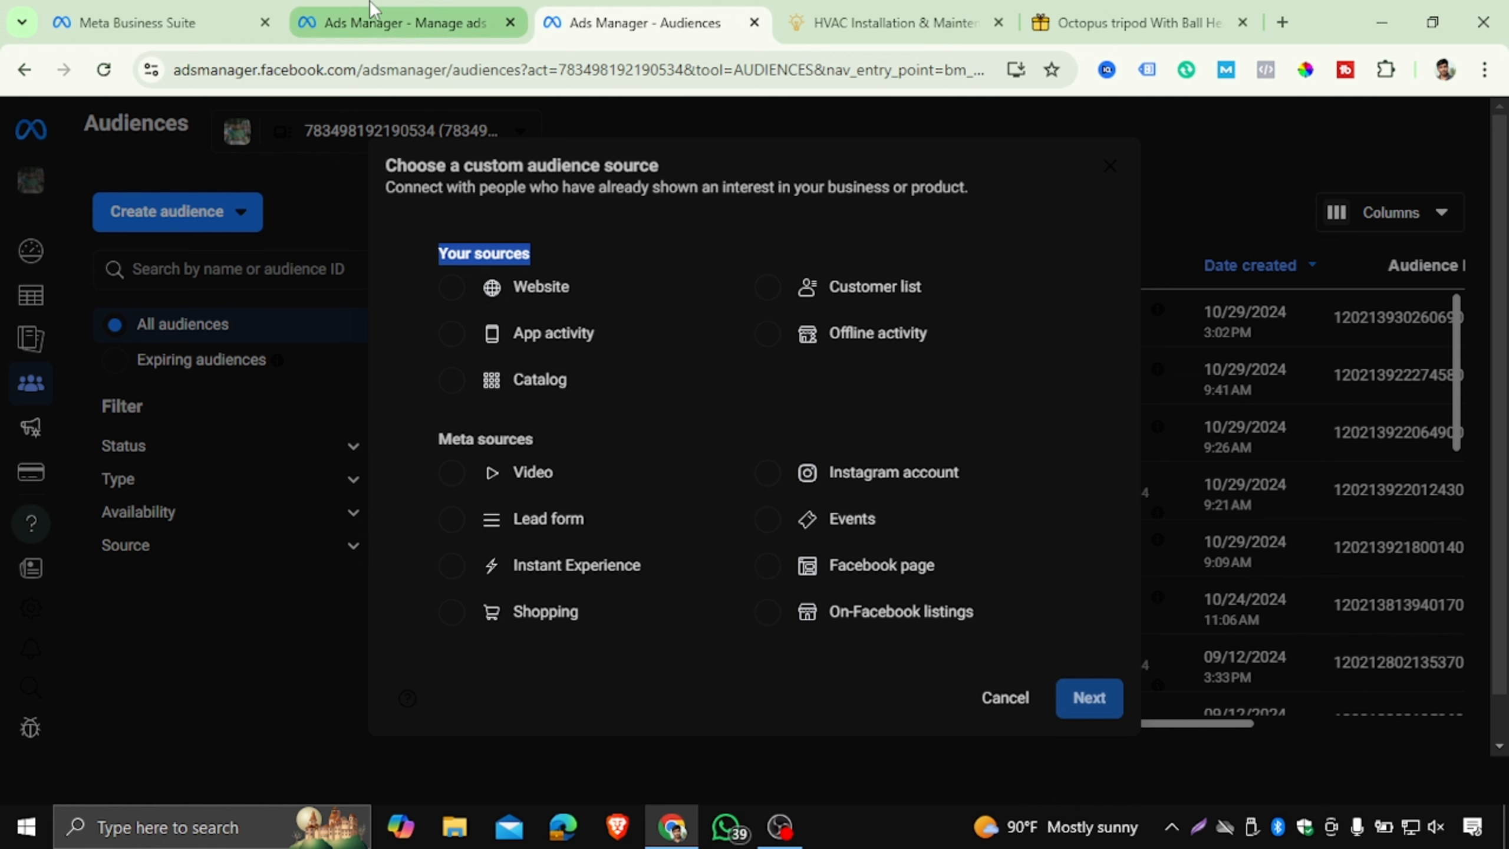
left_click(375, 18)
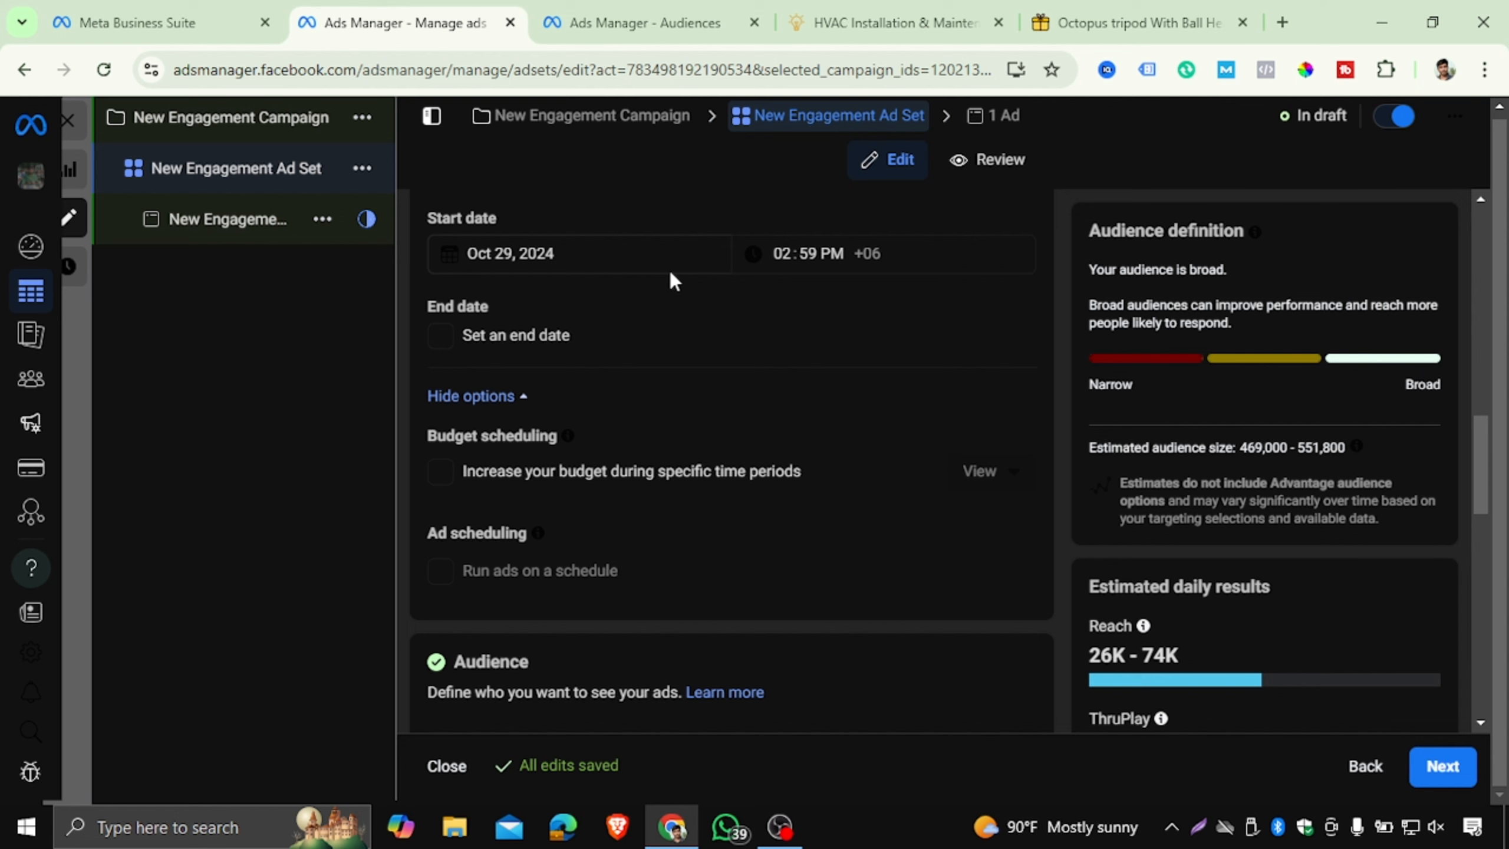
left_click(573, 21)
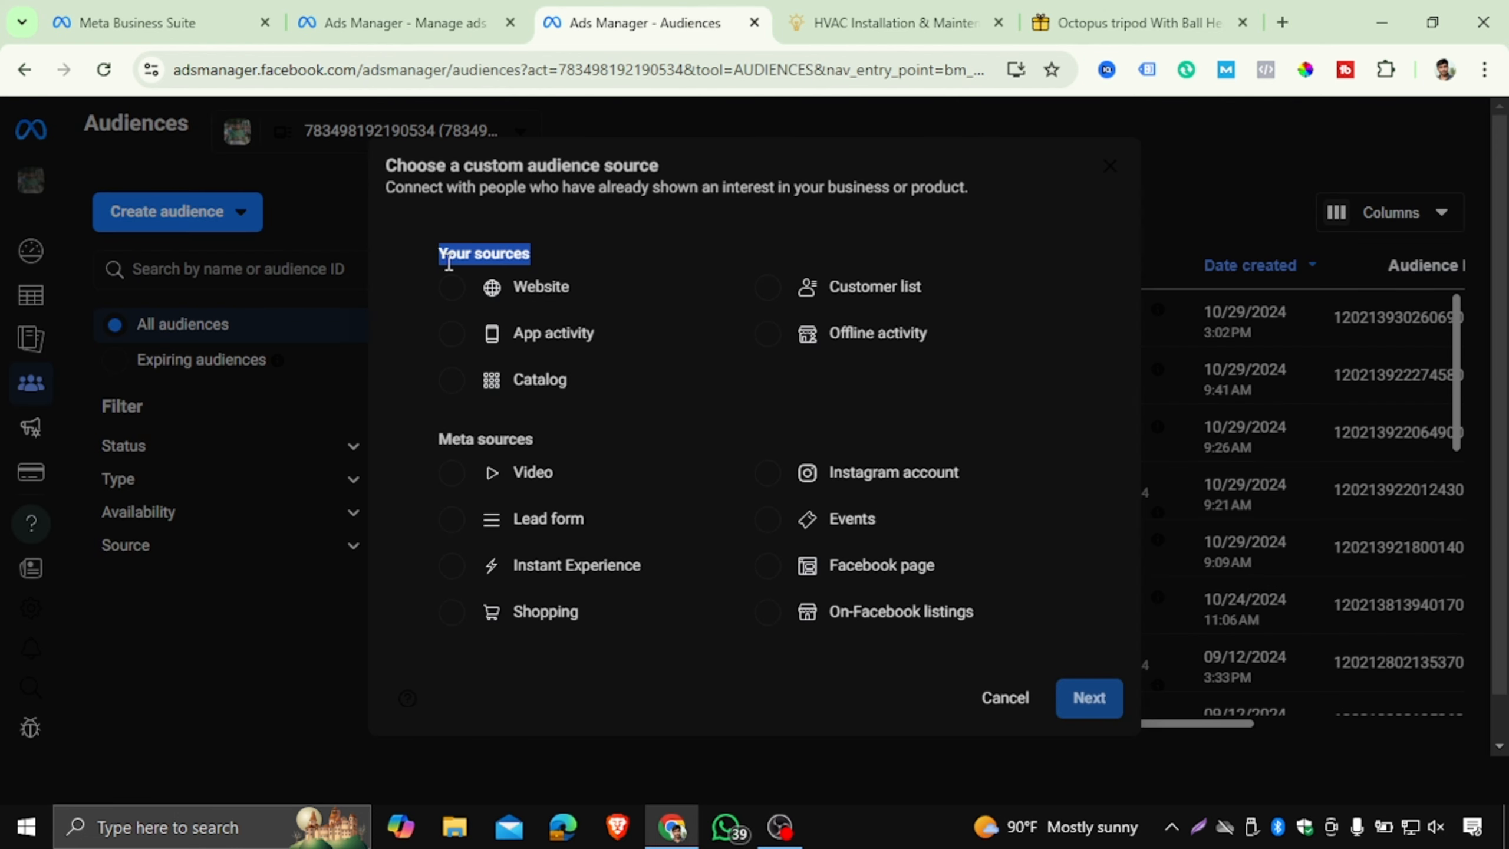
left_click_drag(429, 249, 543, 245)
left_click(427, 448)
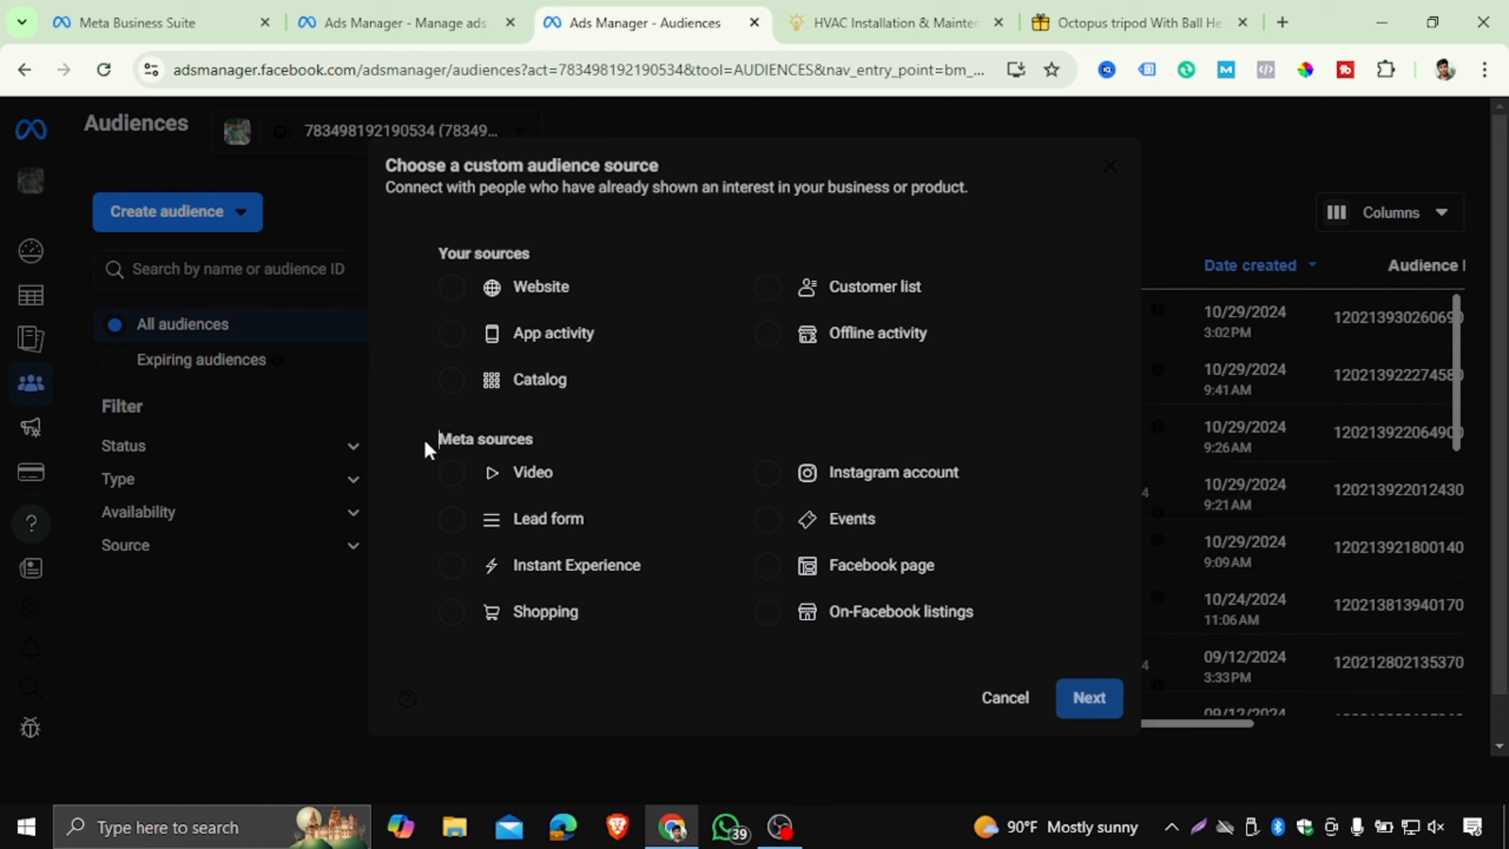
left_click_drag(427, 449, 536, 446)
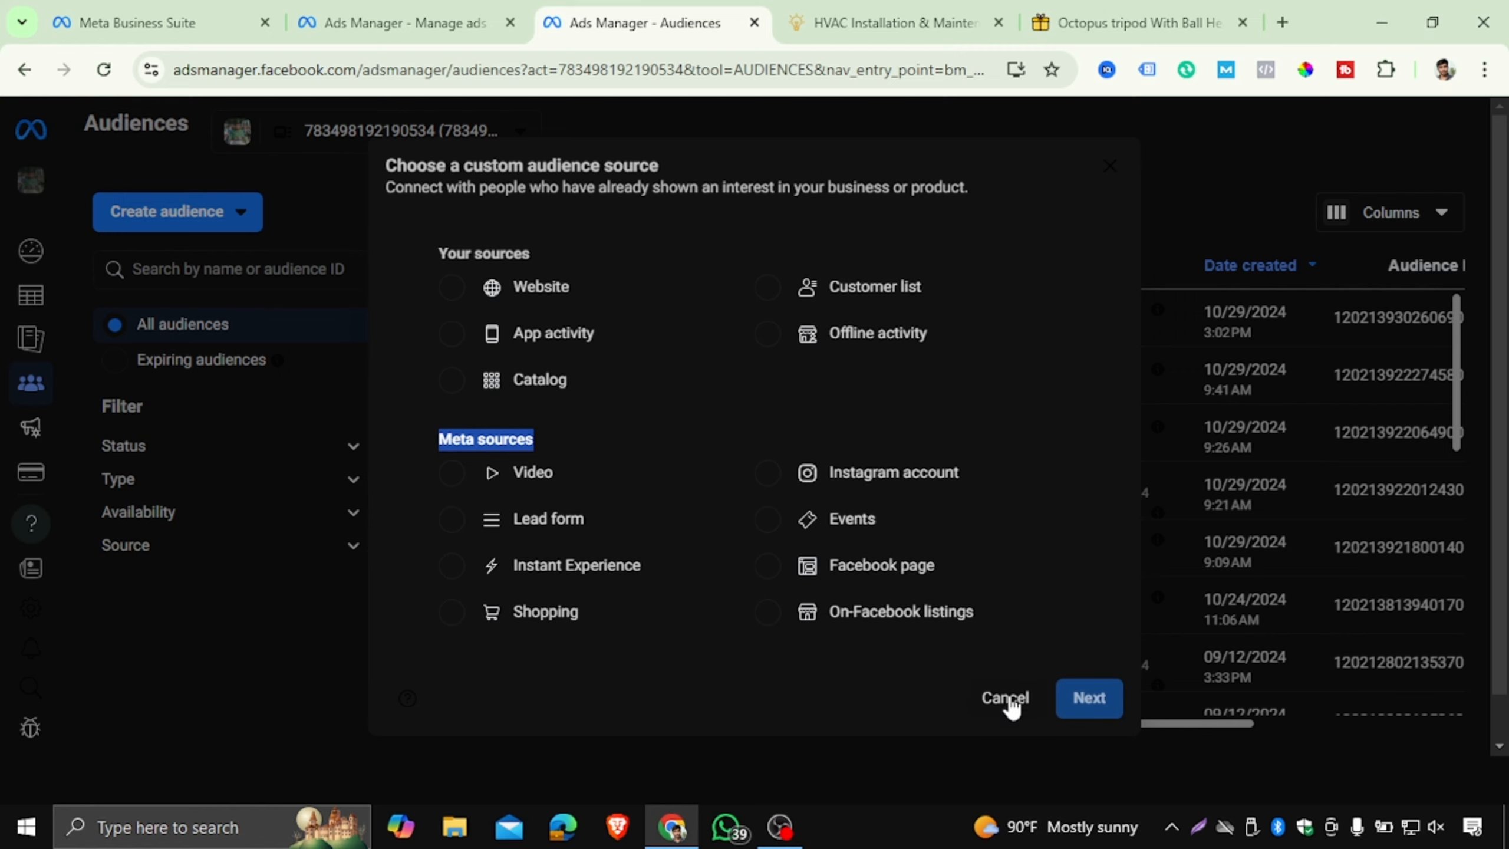
left_click(1007, 698)
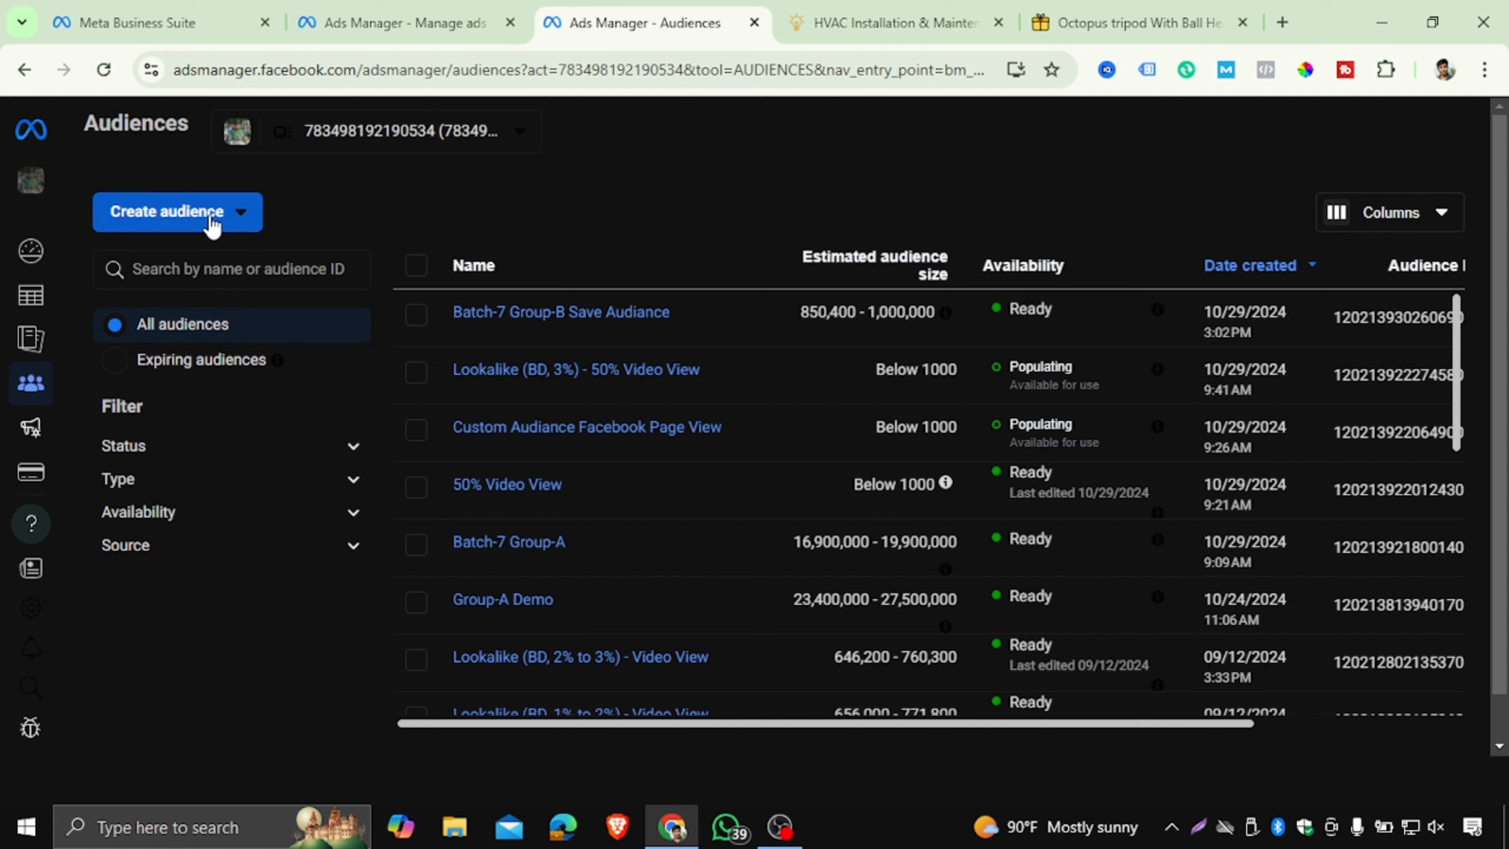
- Start a new custom audience from the Audiences page and bring up its source choices
left_click(225, 224)
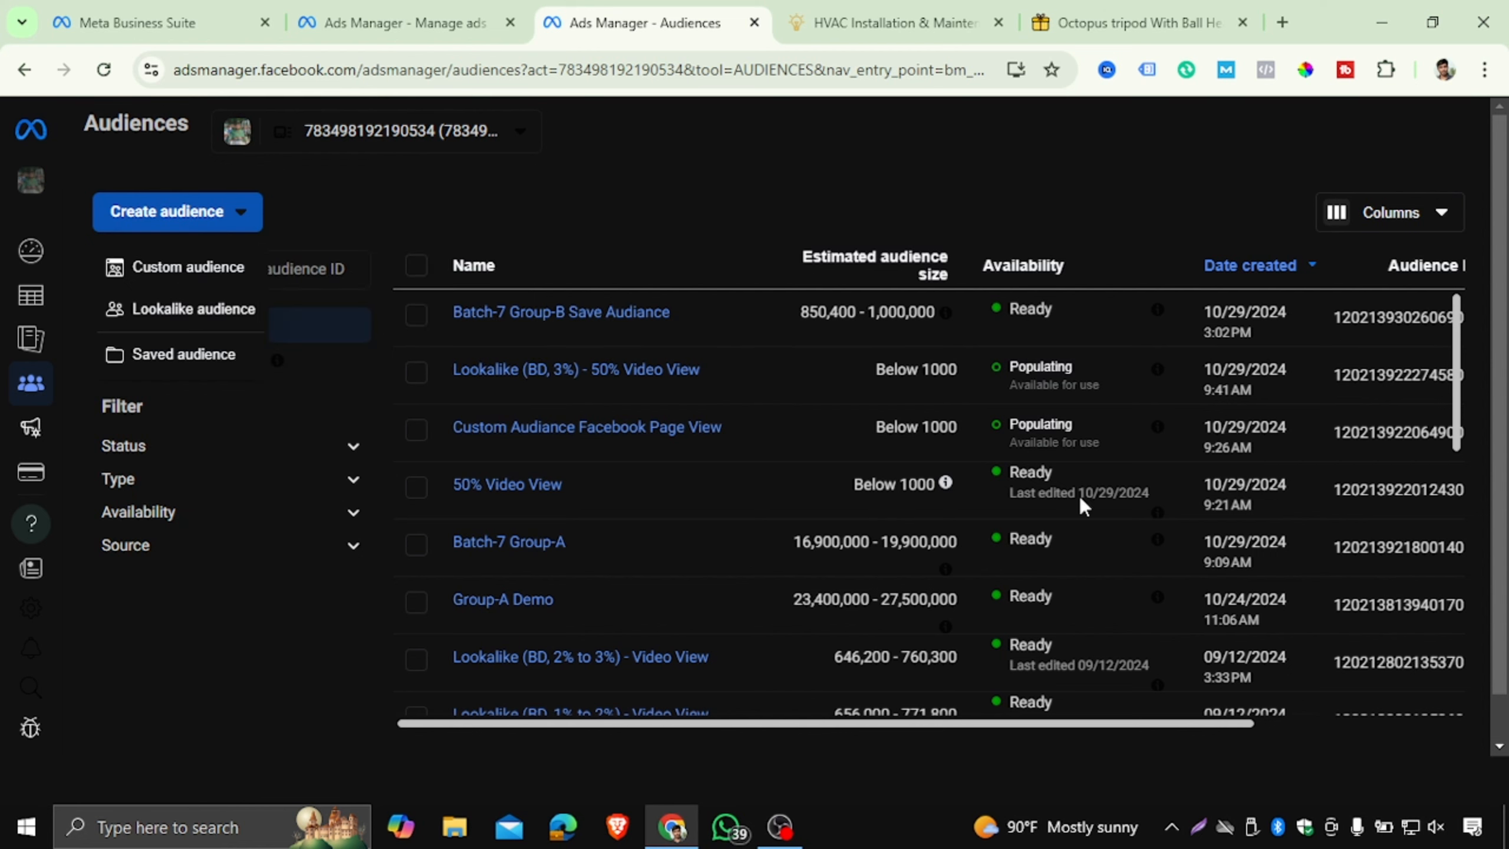
left_click(189, 214)
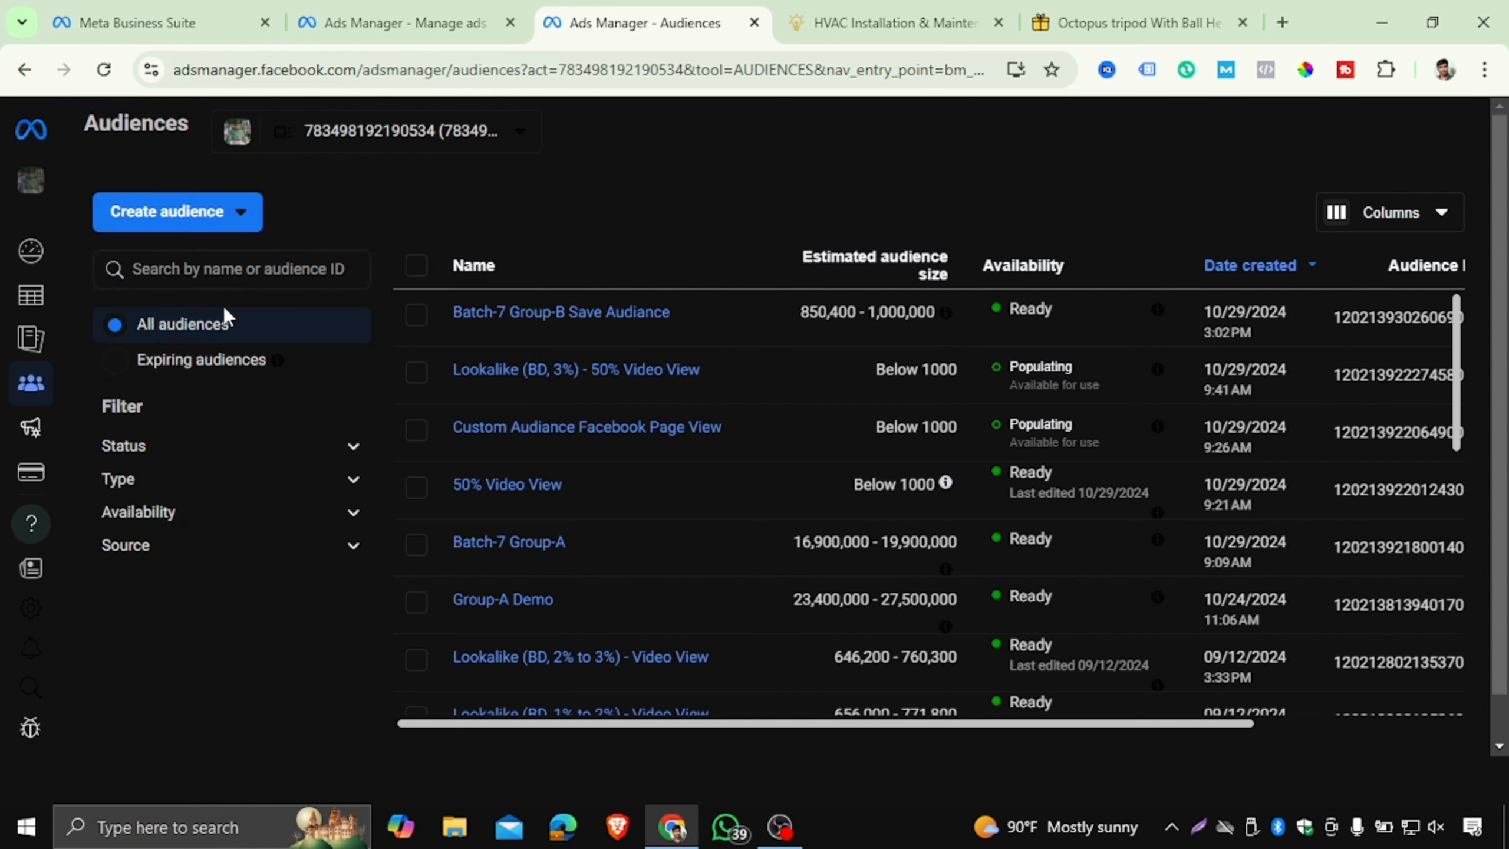
left_click(204, 225)
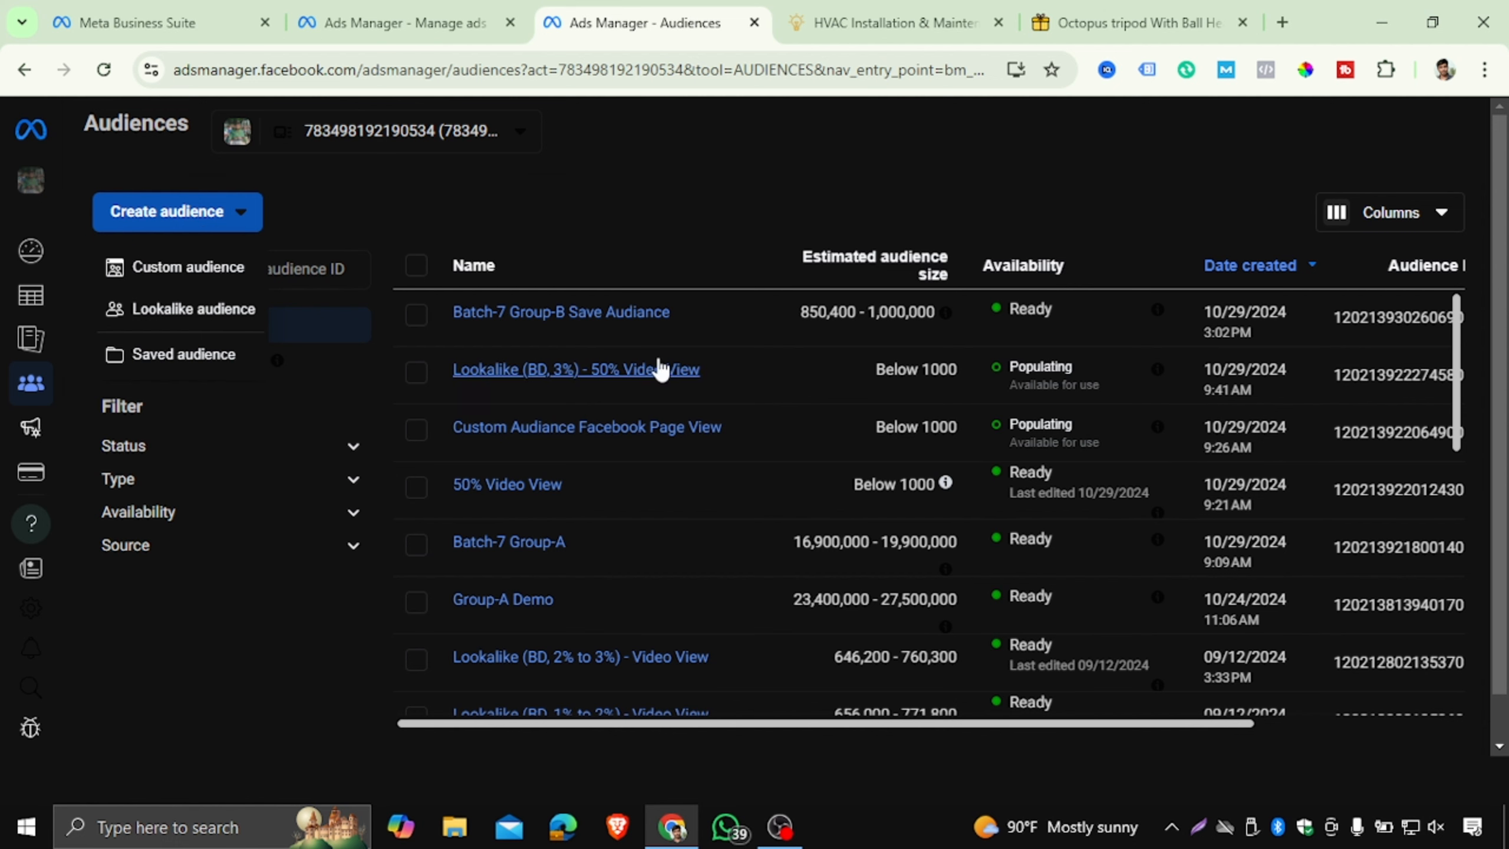
left_click(188, 267)
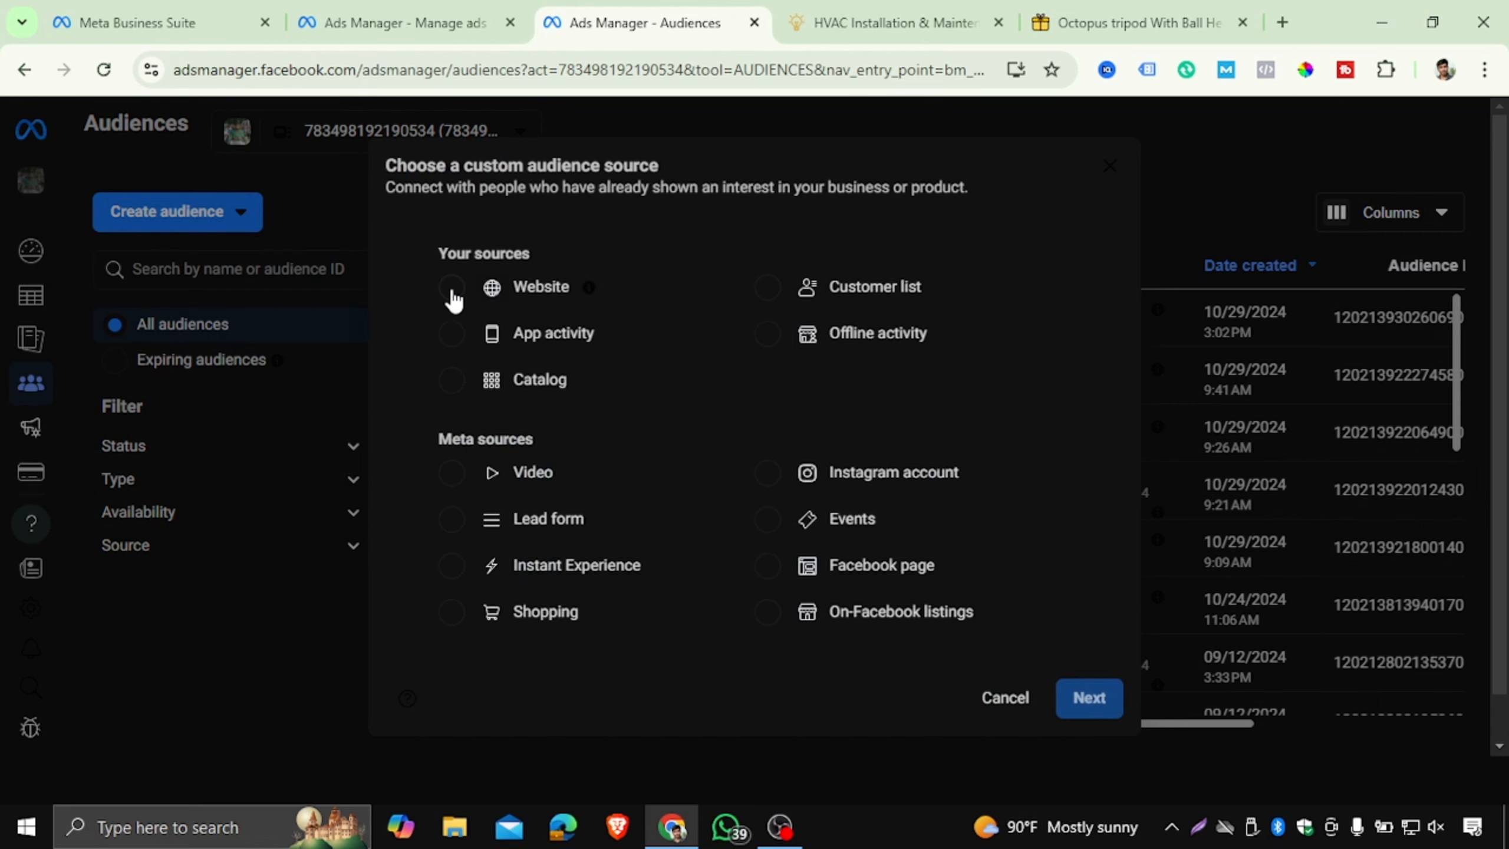
- Switch to the BDShop Octopus Tripod page and look over its product images, price and purchase options
left_click(1128, 22)
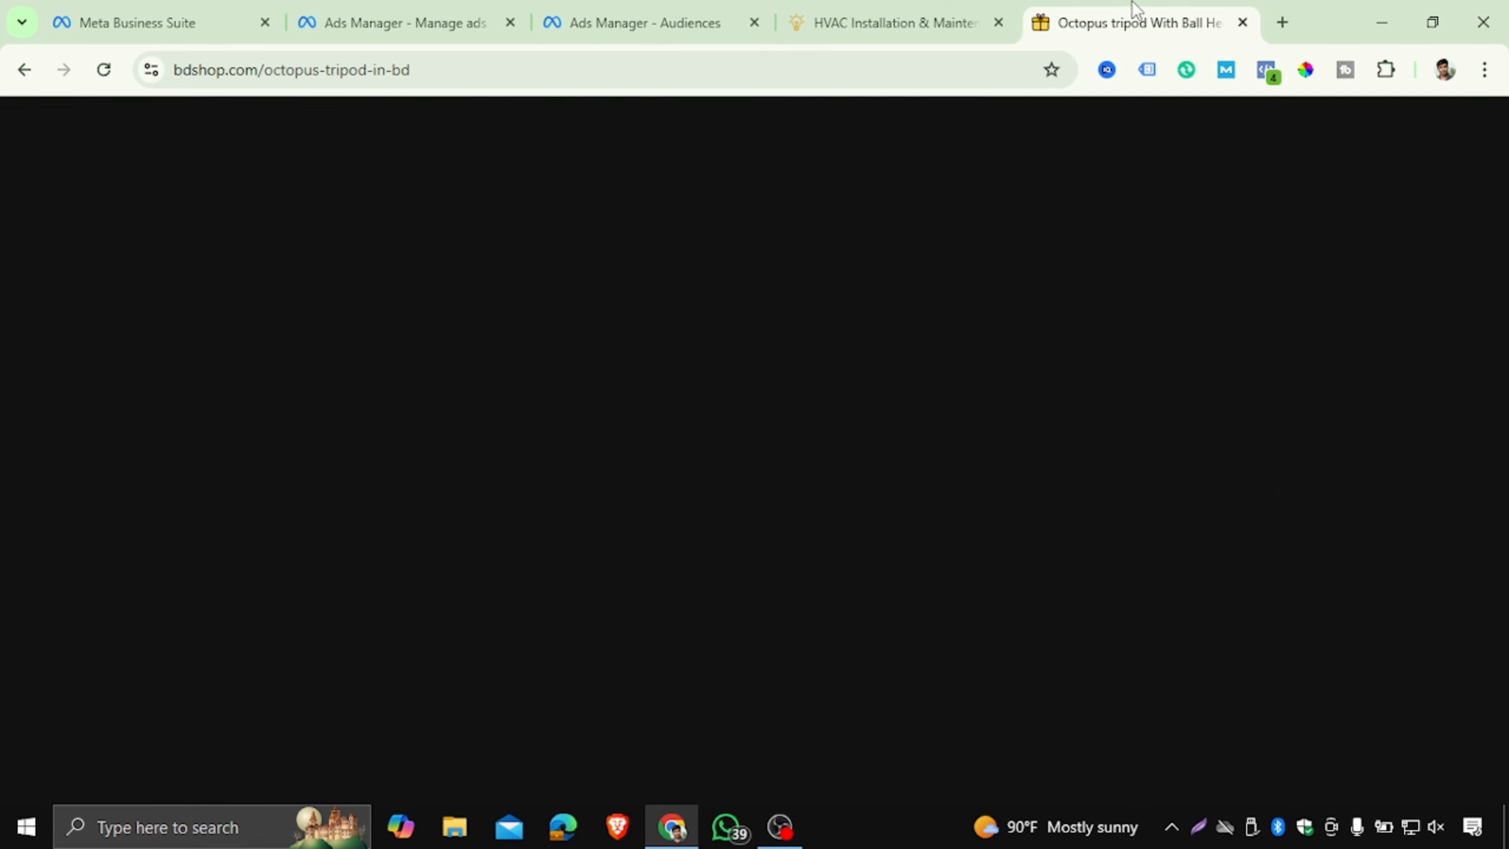
scroll(835, 469, "down", 15)
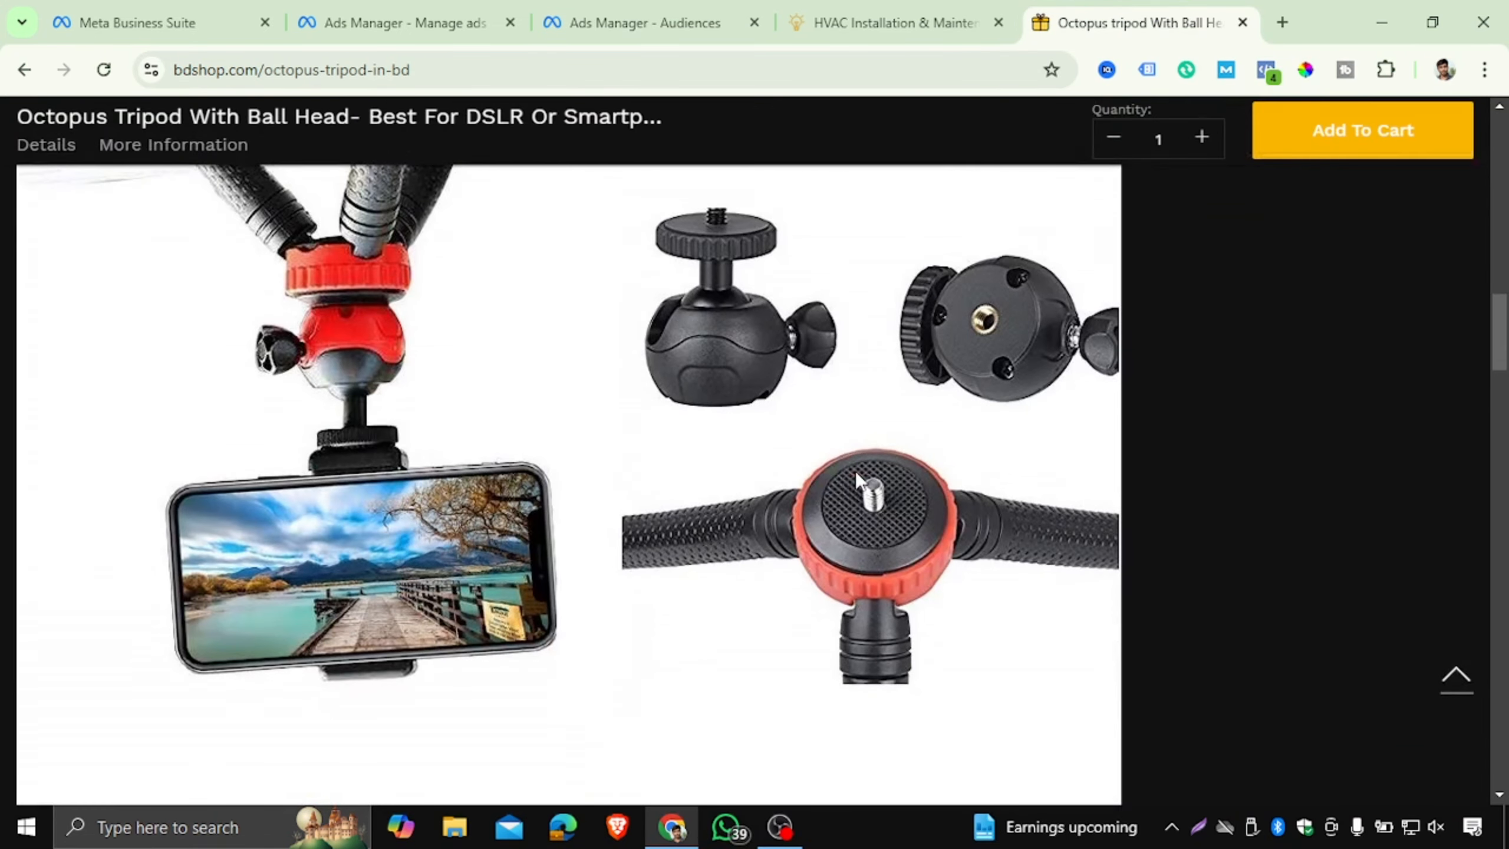
scroll(857, 475, "up", 15)
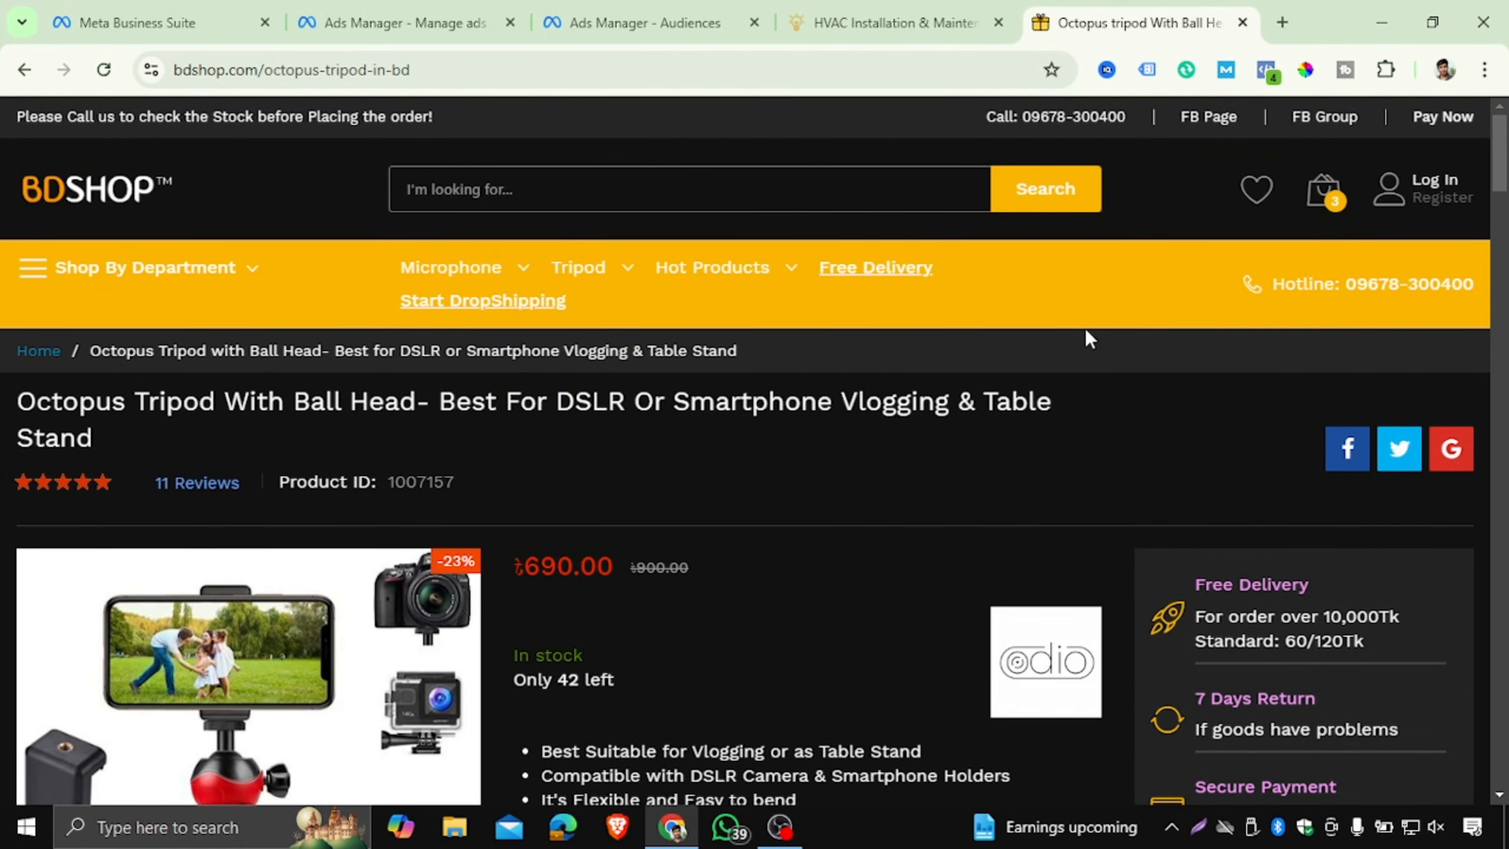
scroll(544, 516, "down", 7)
scroll(505, 759, "up", 5)
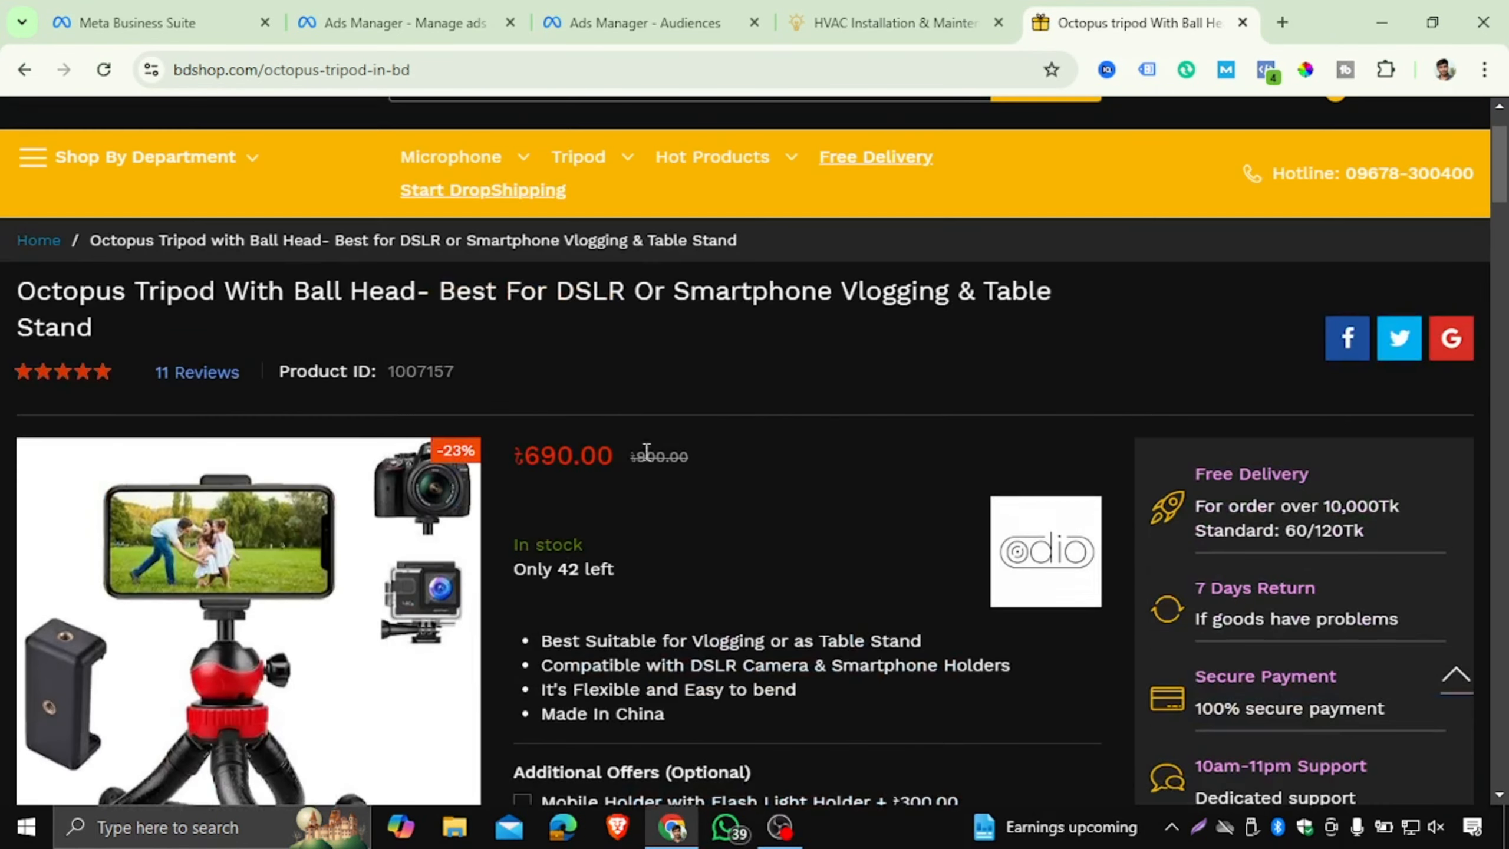
scroll(694, 506, "down", 3)
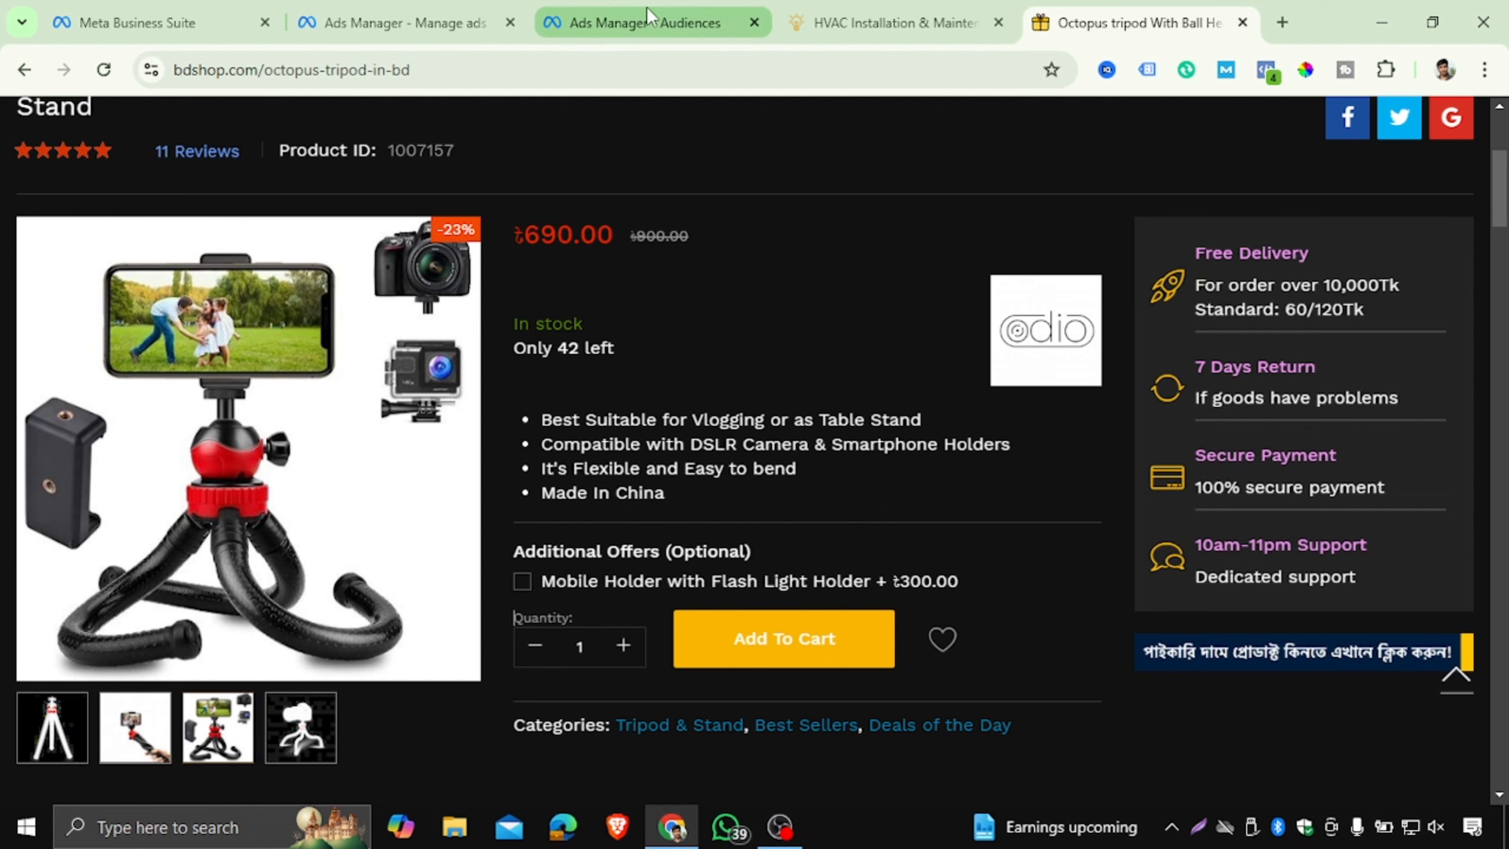
- Return to the Audiences page, choose Website as the custom audience source and continue to its setup form
left_click(646, 23)
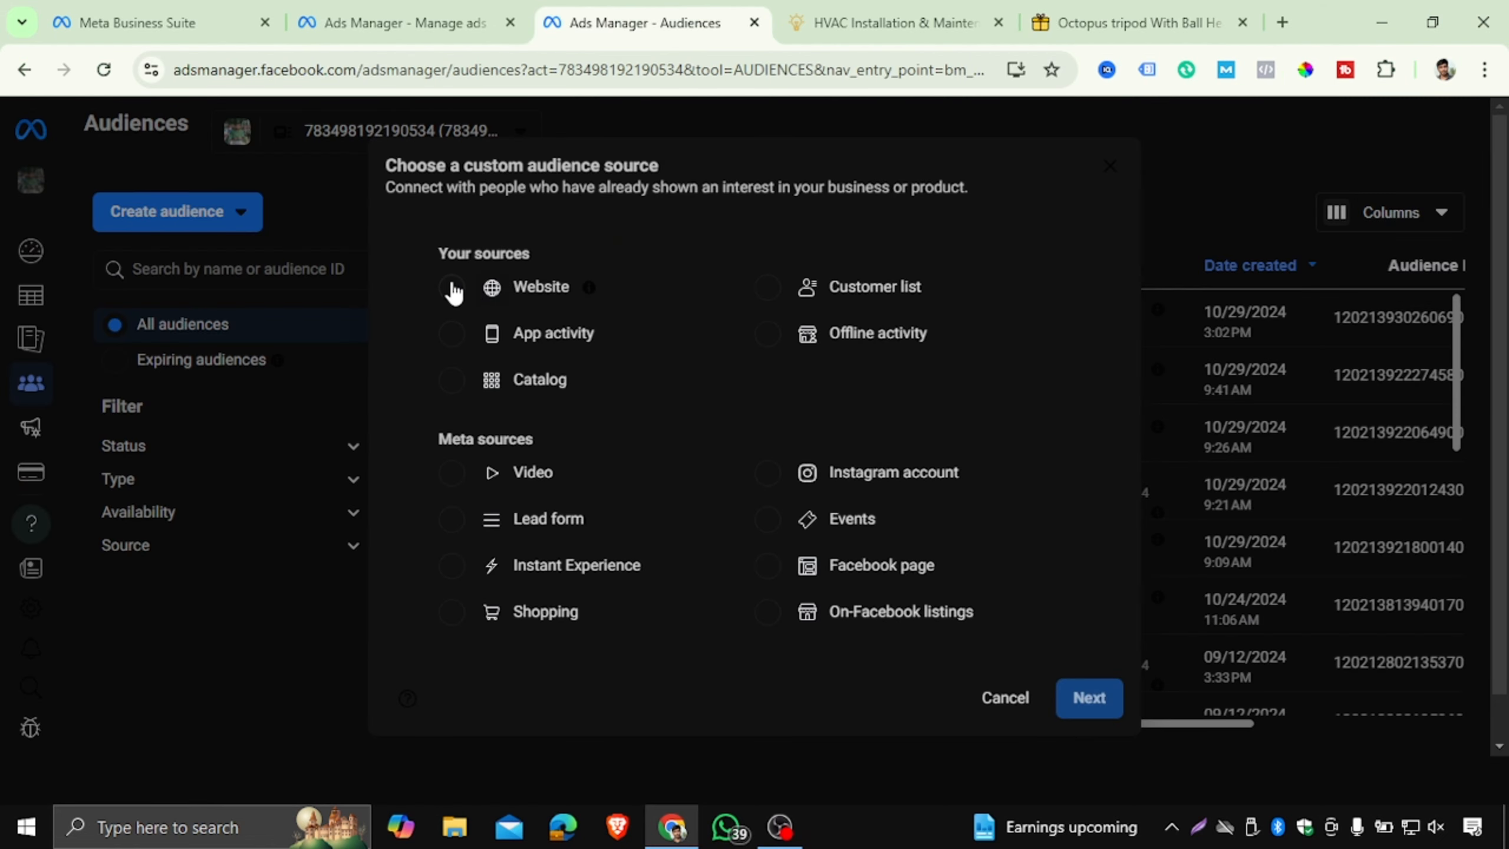
left_click(453, 288)
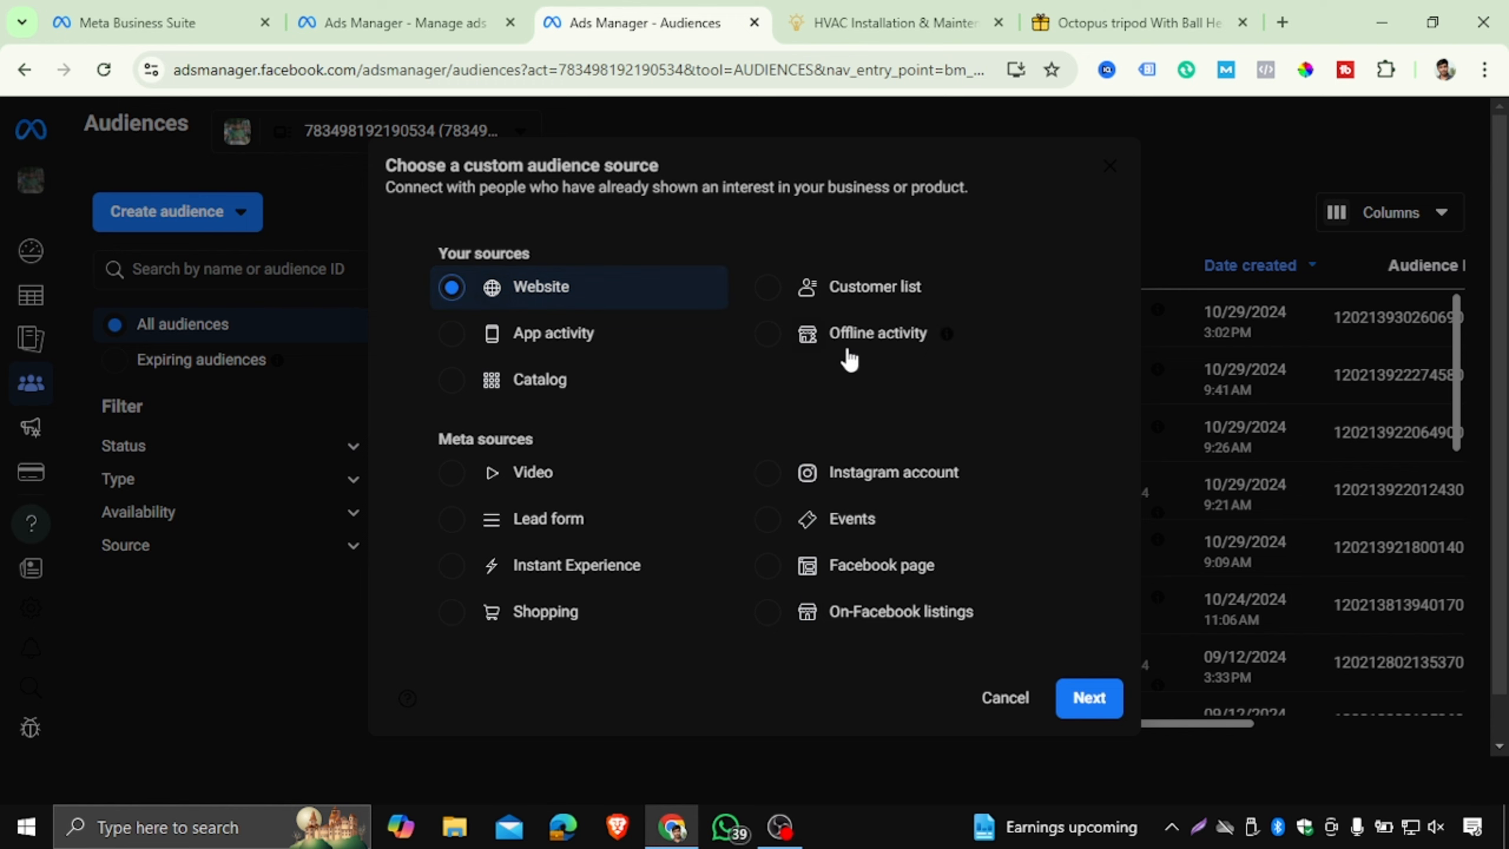
left_click(1102, 700)
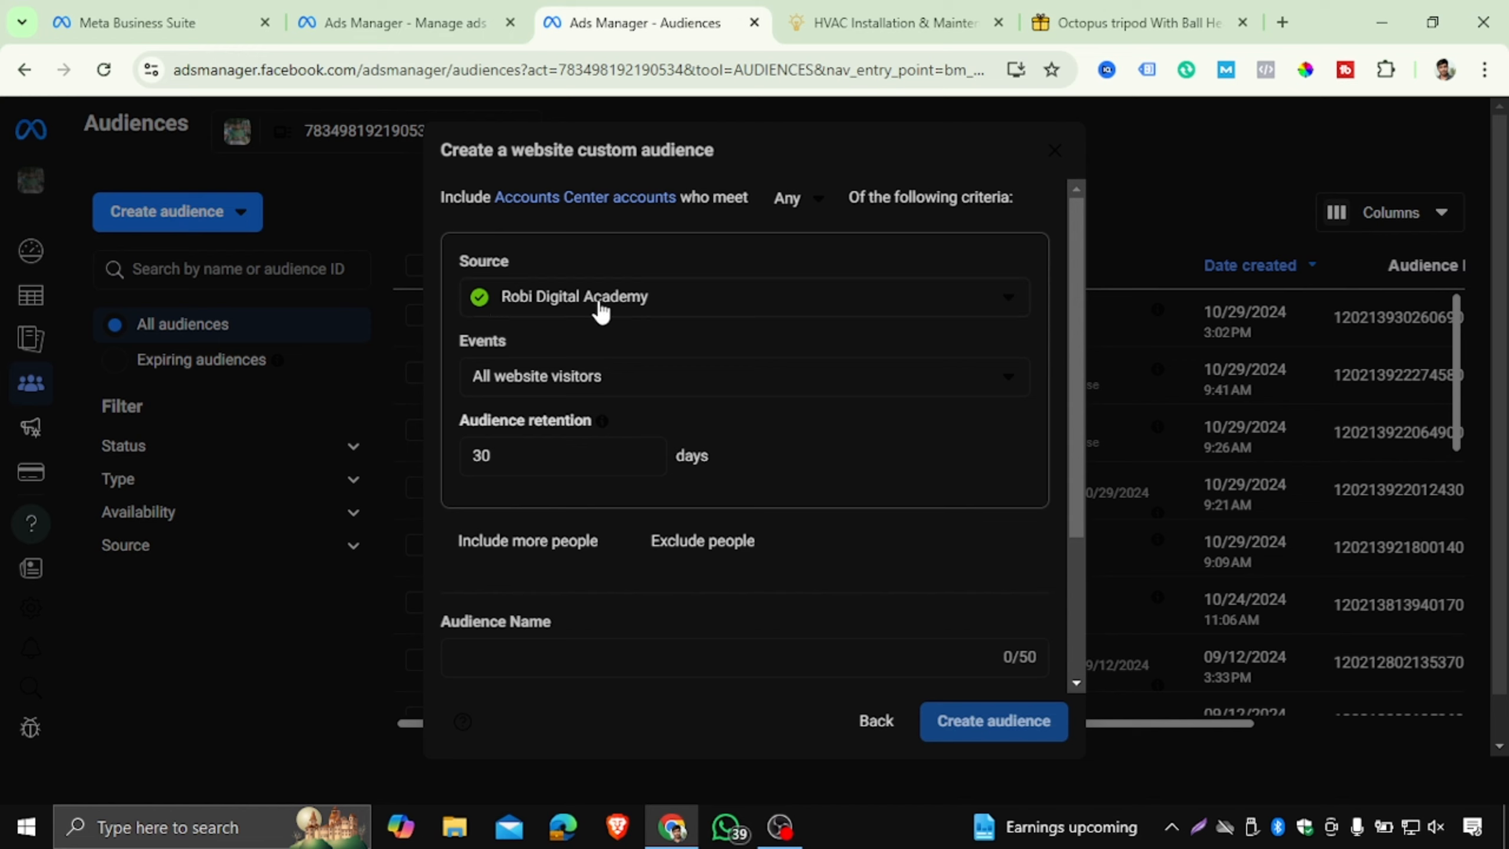
- Select Robi Digital Academy as the source and All website visitors as the event for the website audience
left_click(958, 308)
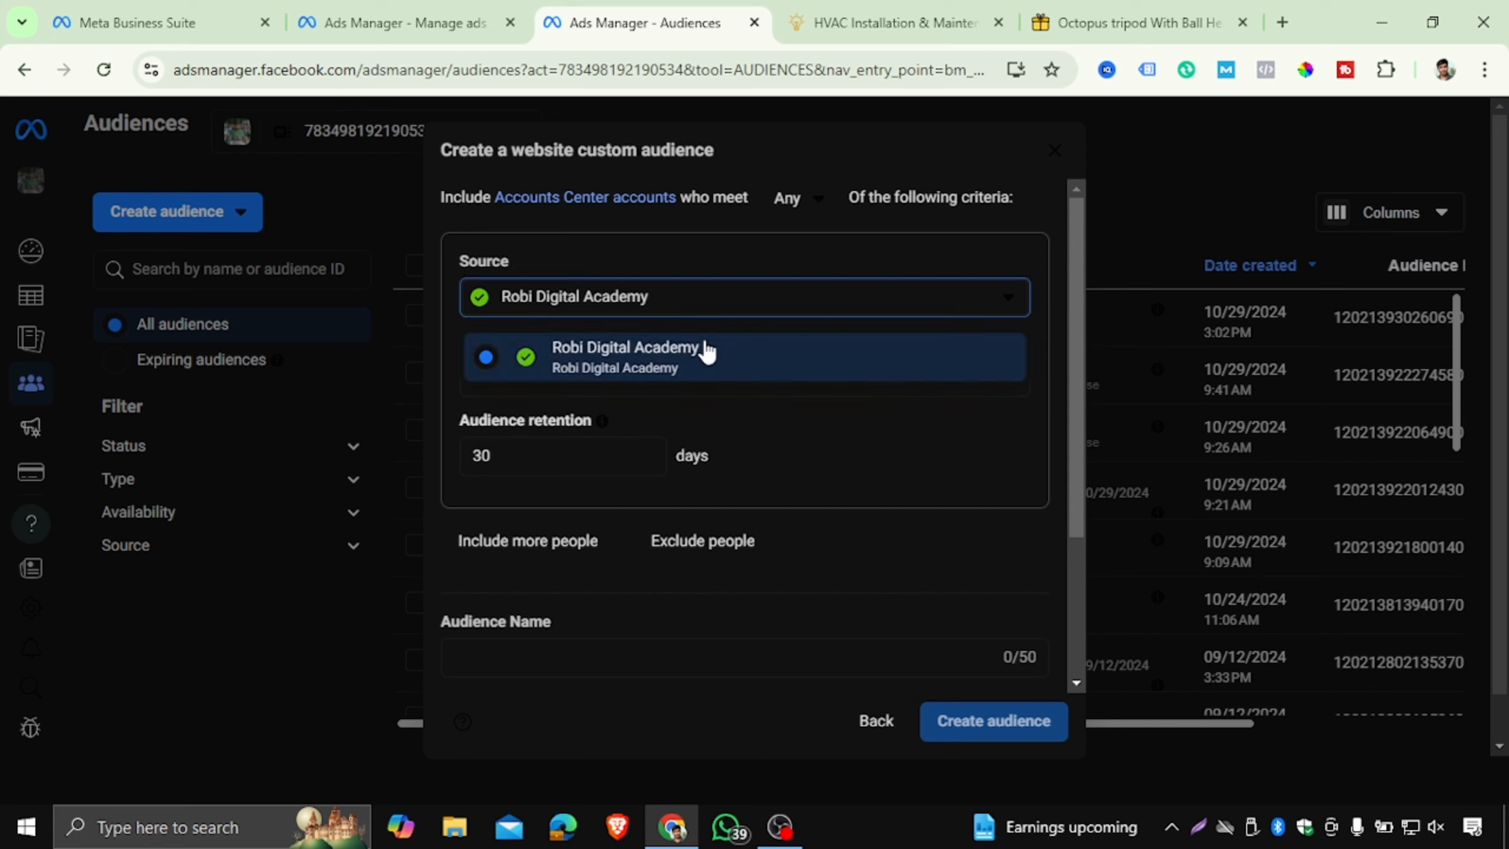
left_click(706, 352)
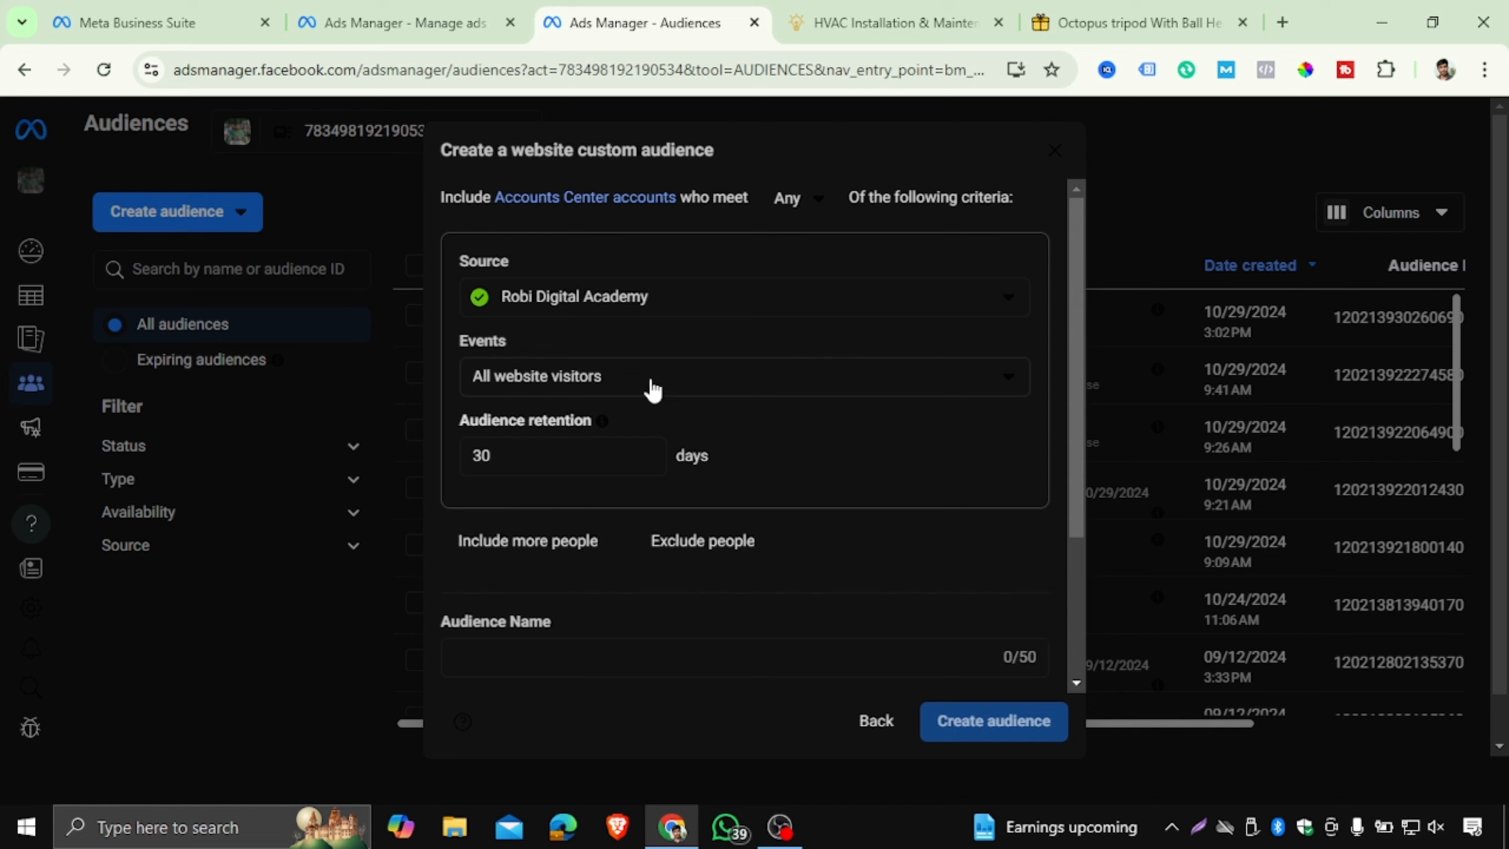
left_click(654, 390)
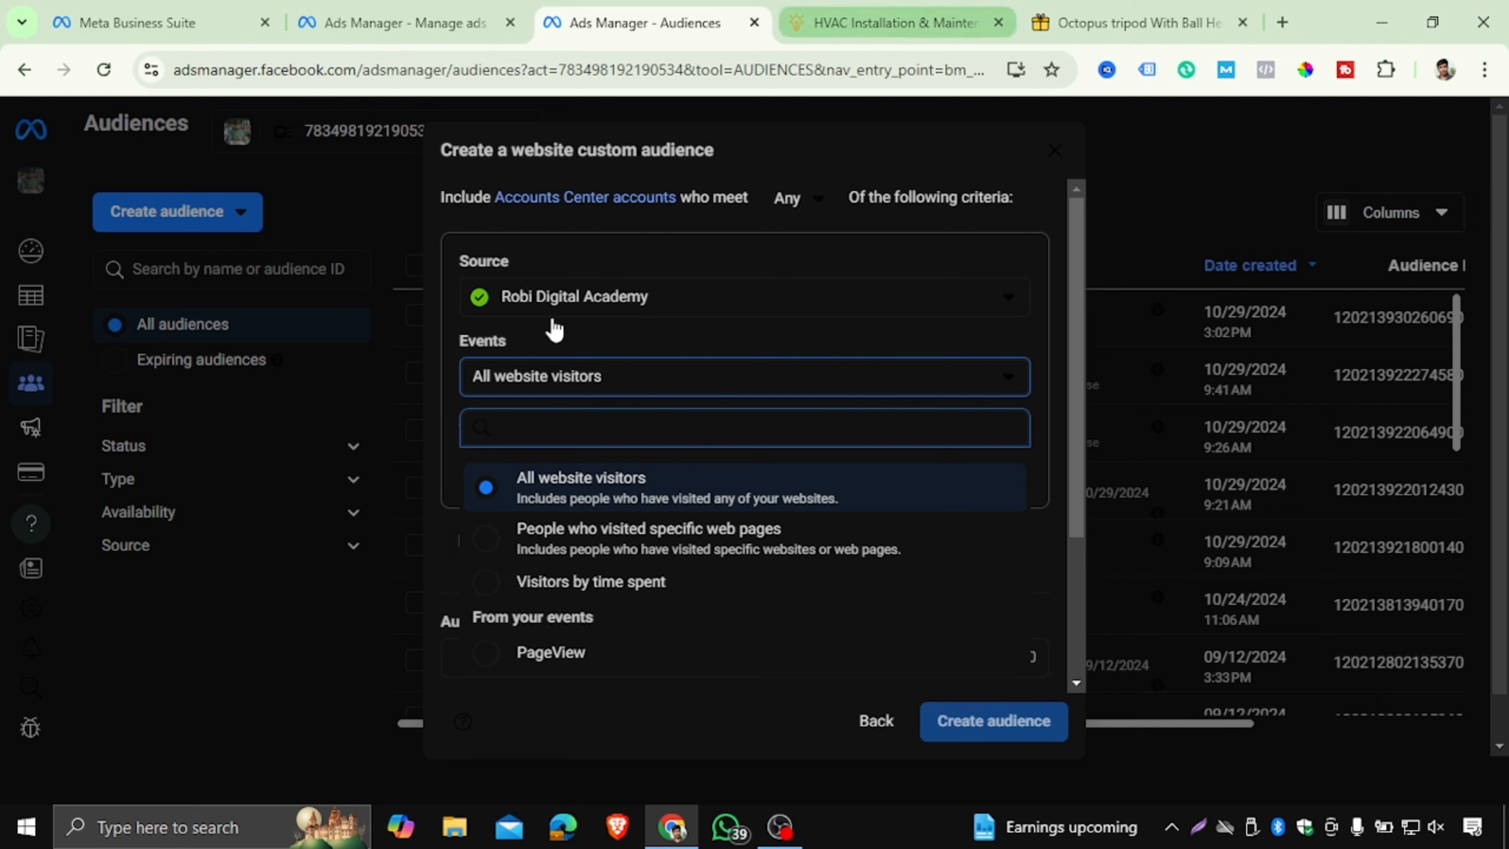
left_click(539, 488)
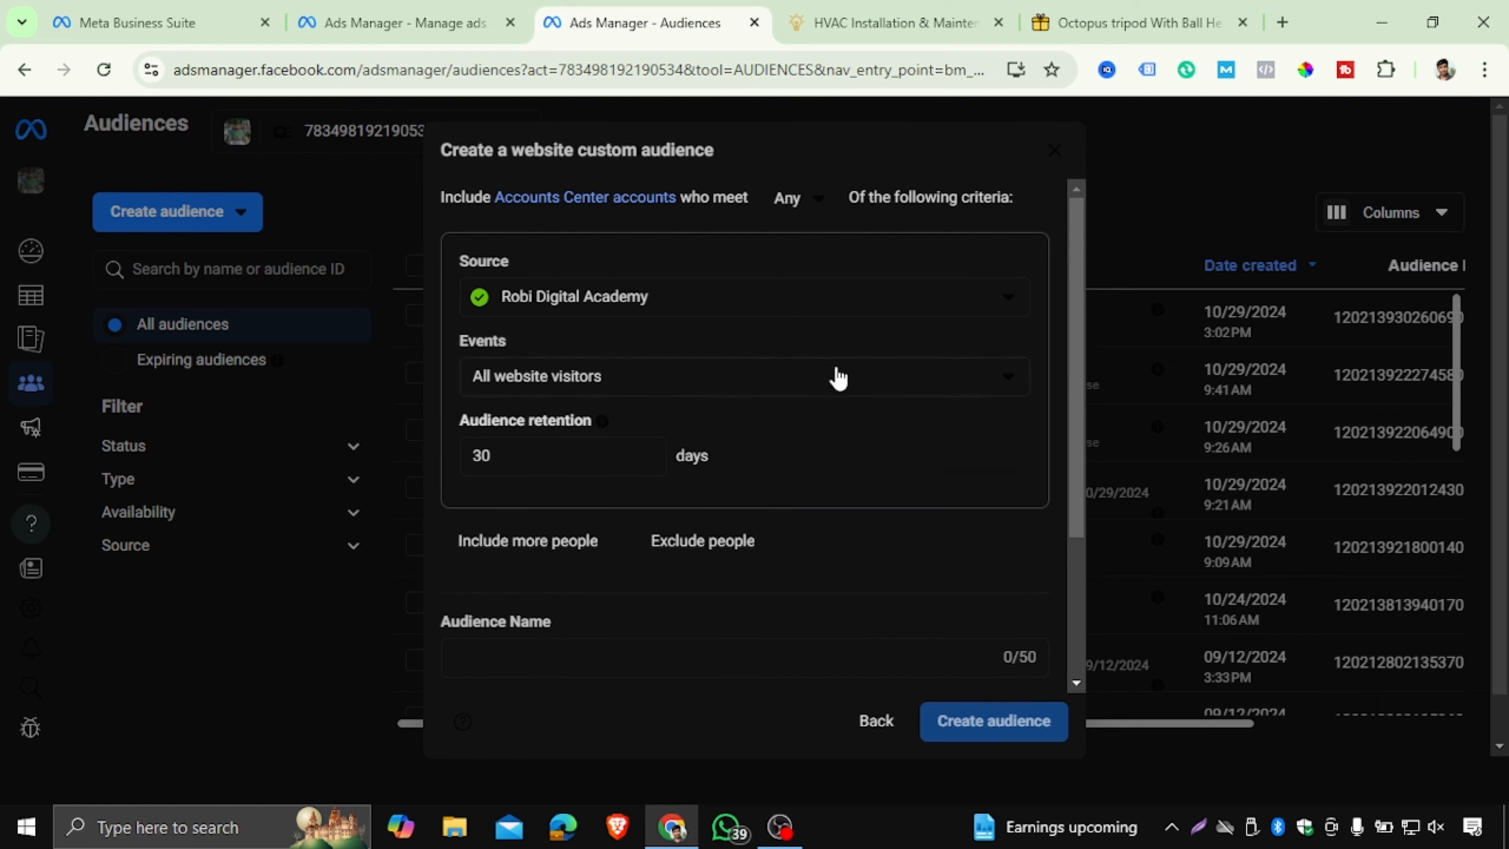
- Set the event to People who visited specific web pages, review the URL rule and naming fields, and return to the source choices
left_click(562, 380)
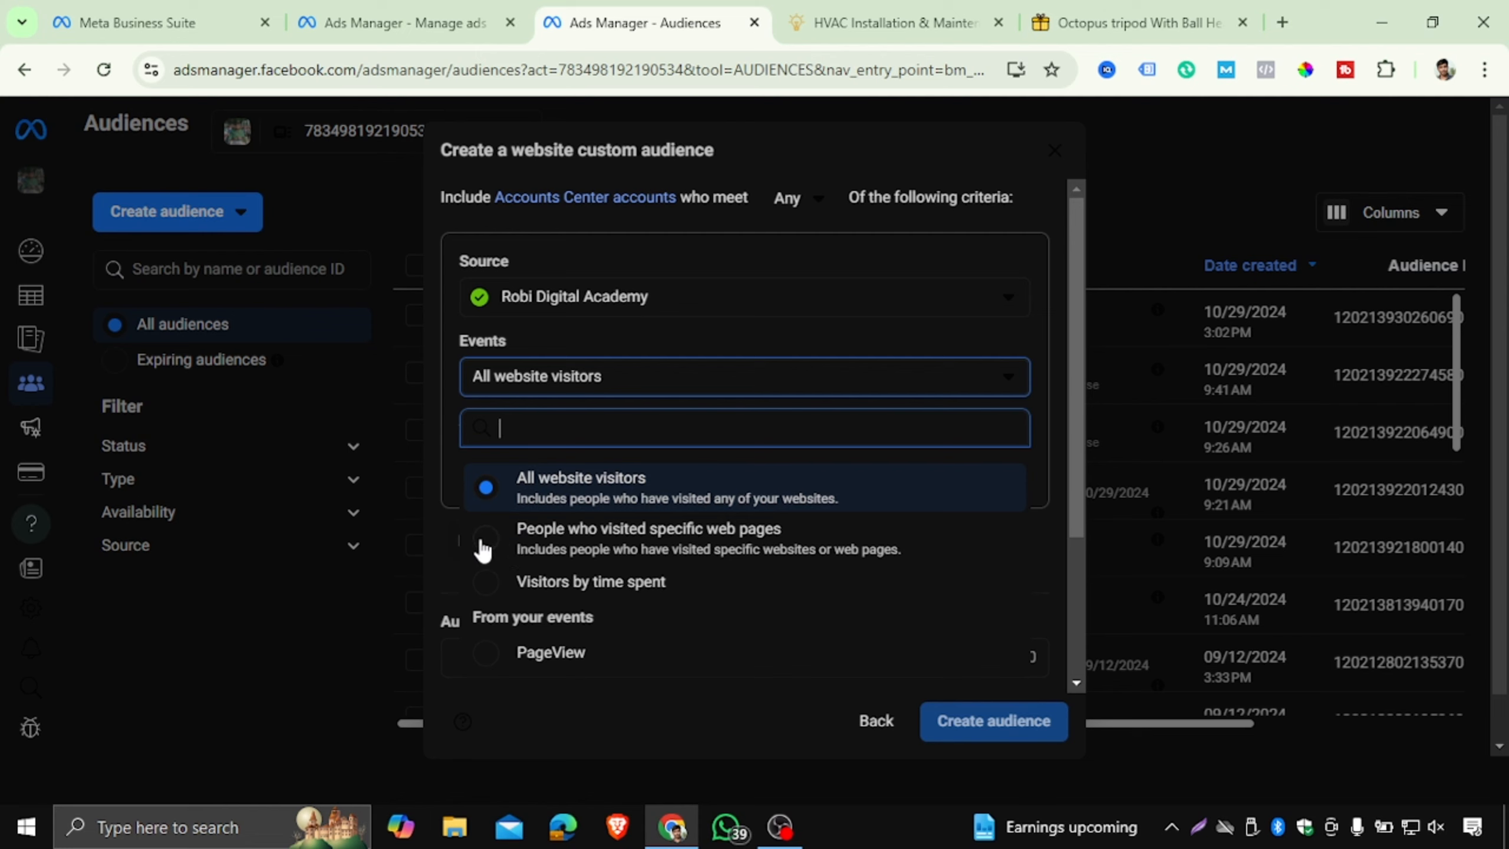
left_click(488, 544)
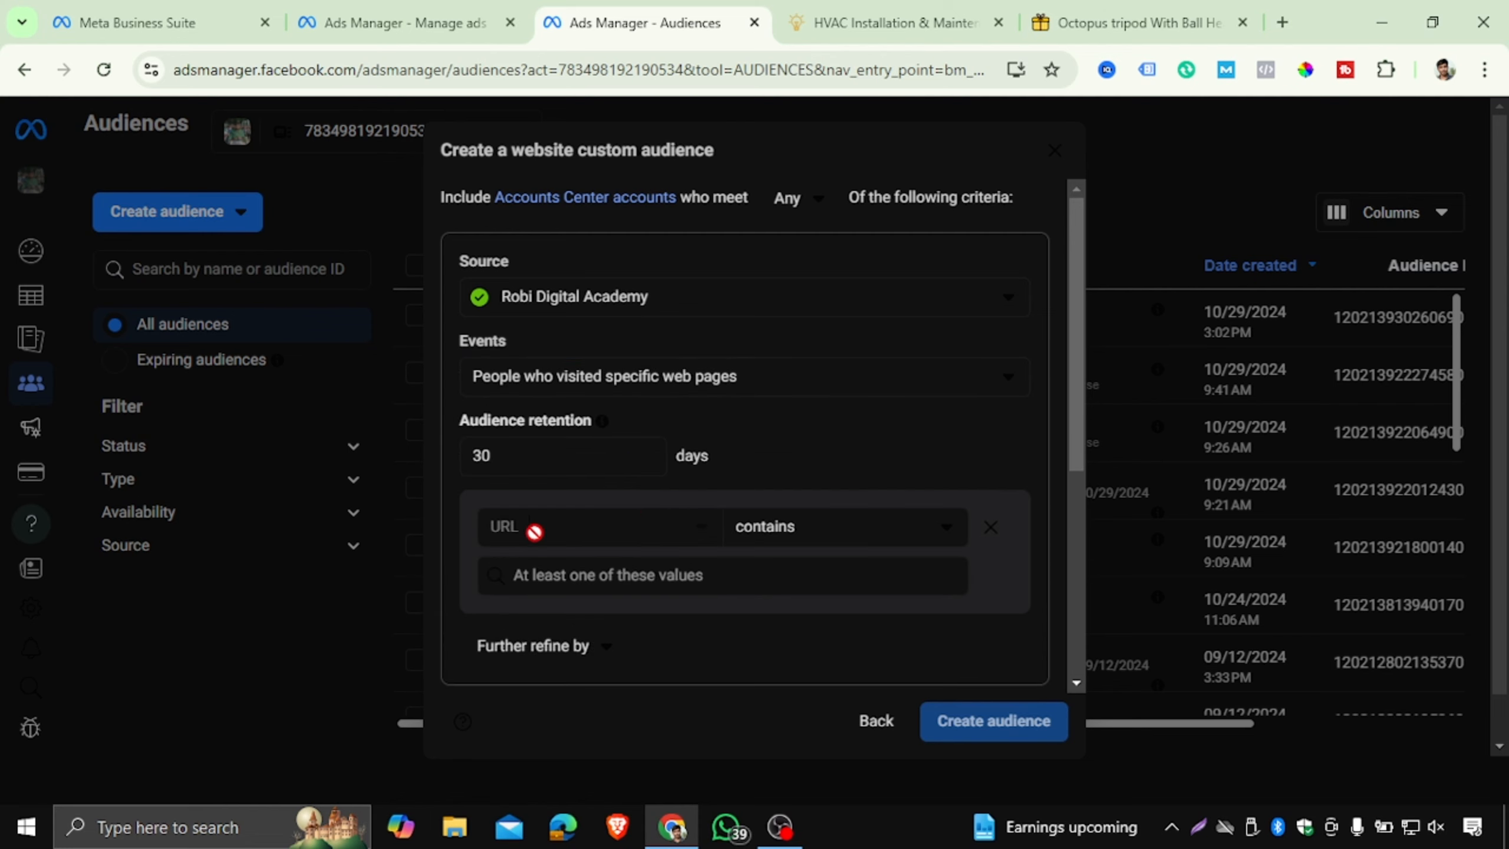
scroll(725, 499, "down", 3)
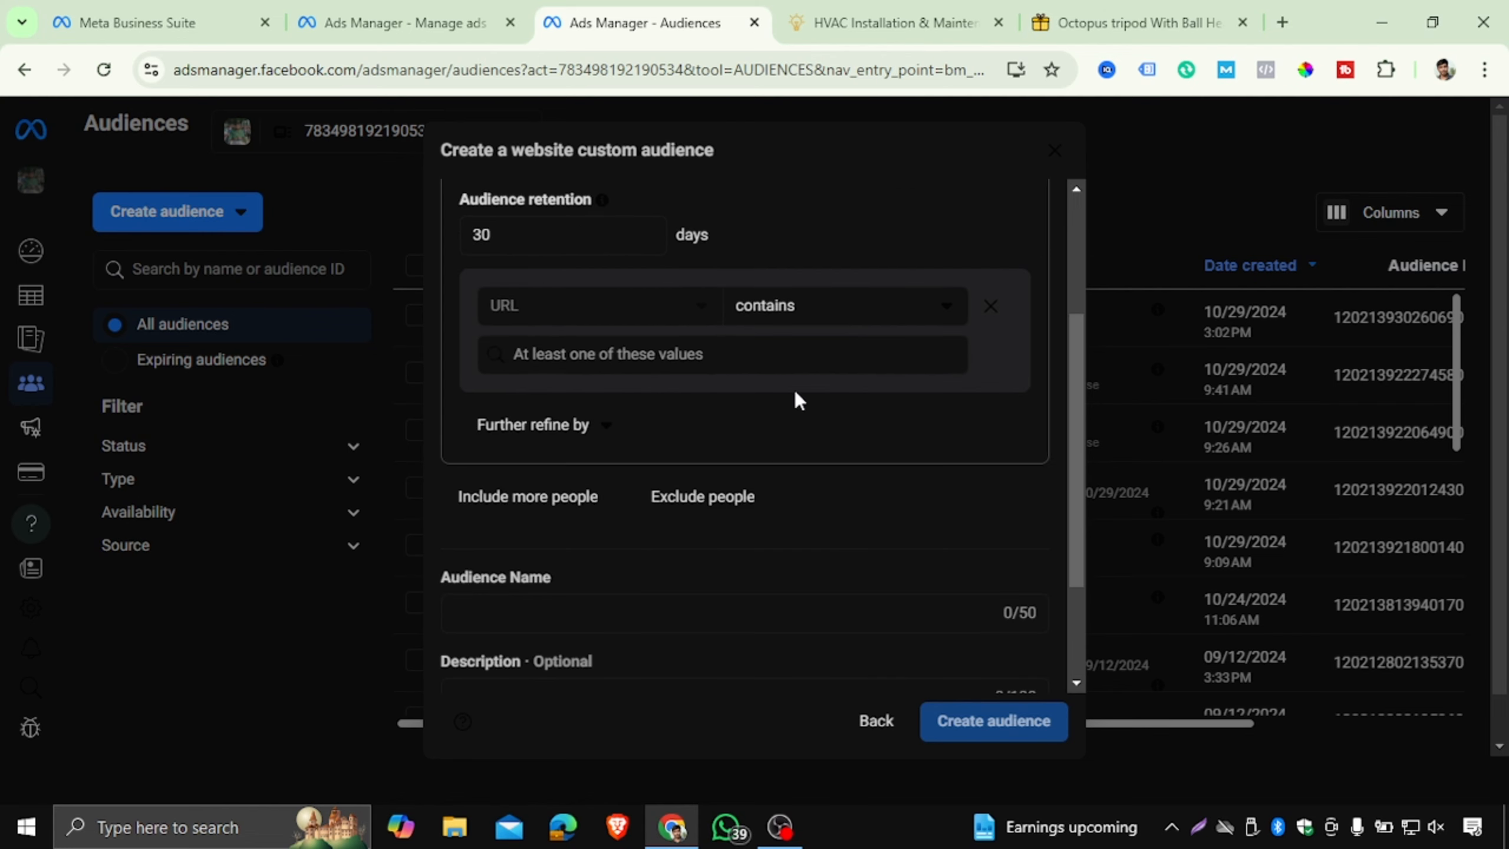
scroll(797, 403, "up", 3)
scroll(618, 431, "down", 5)
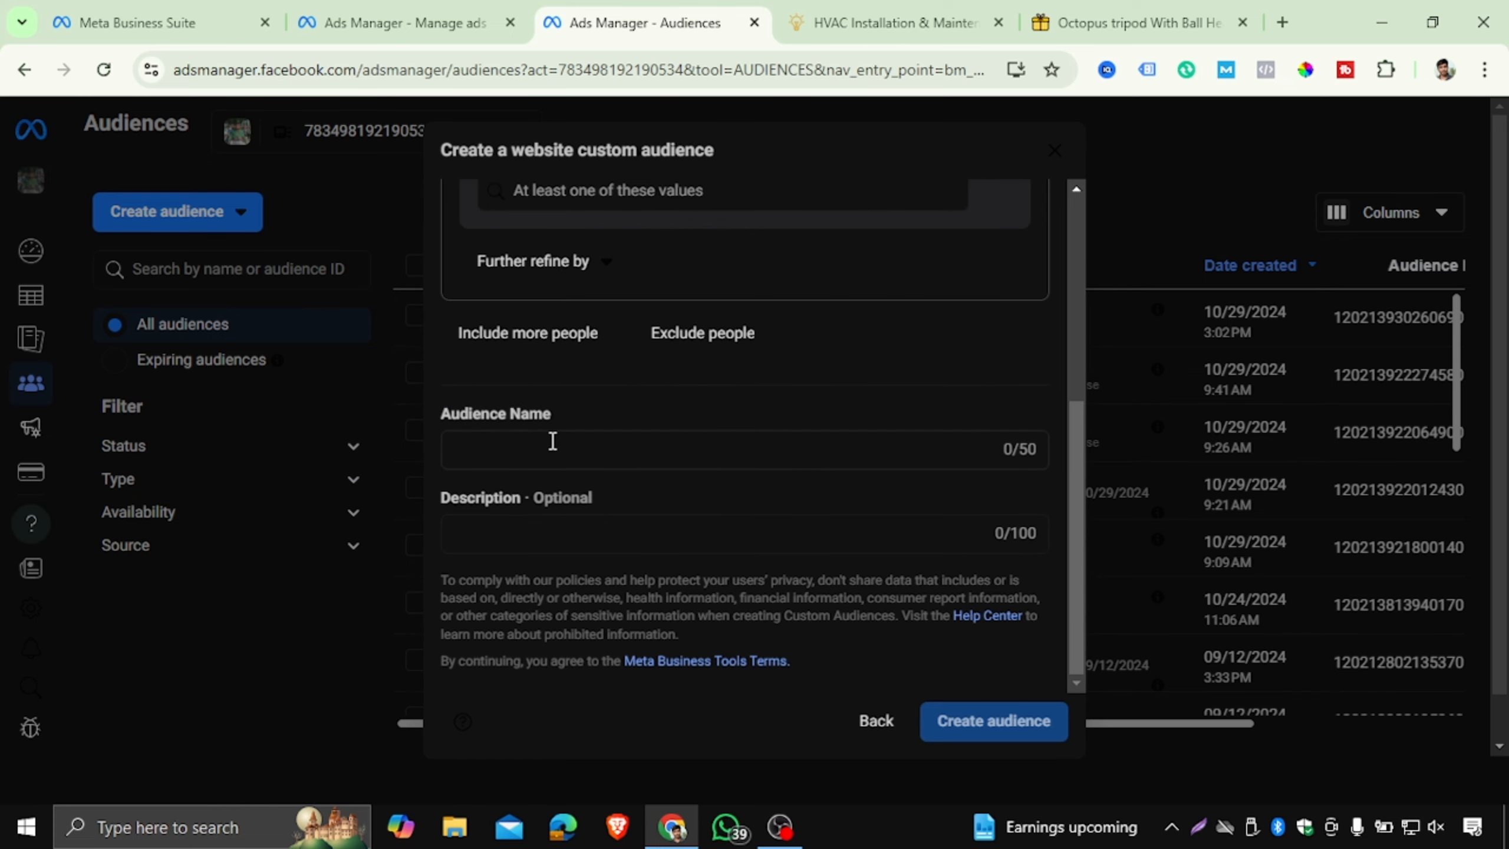
scroll(553, 440, "up", 3)
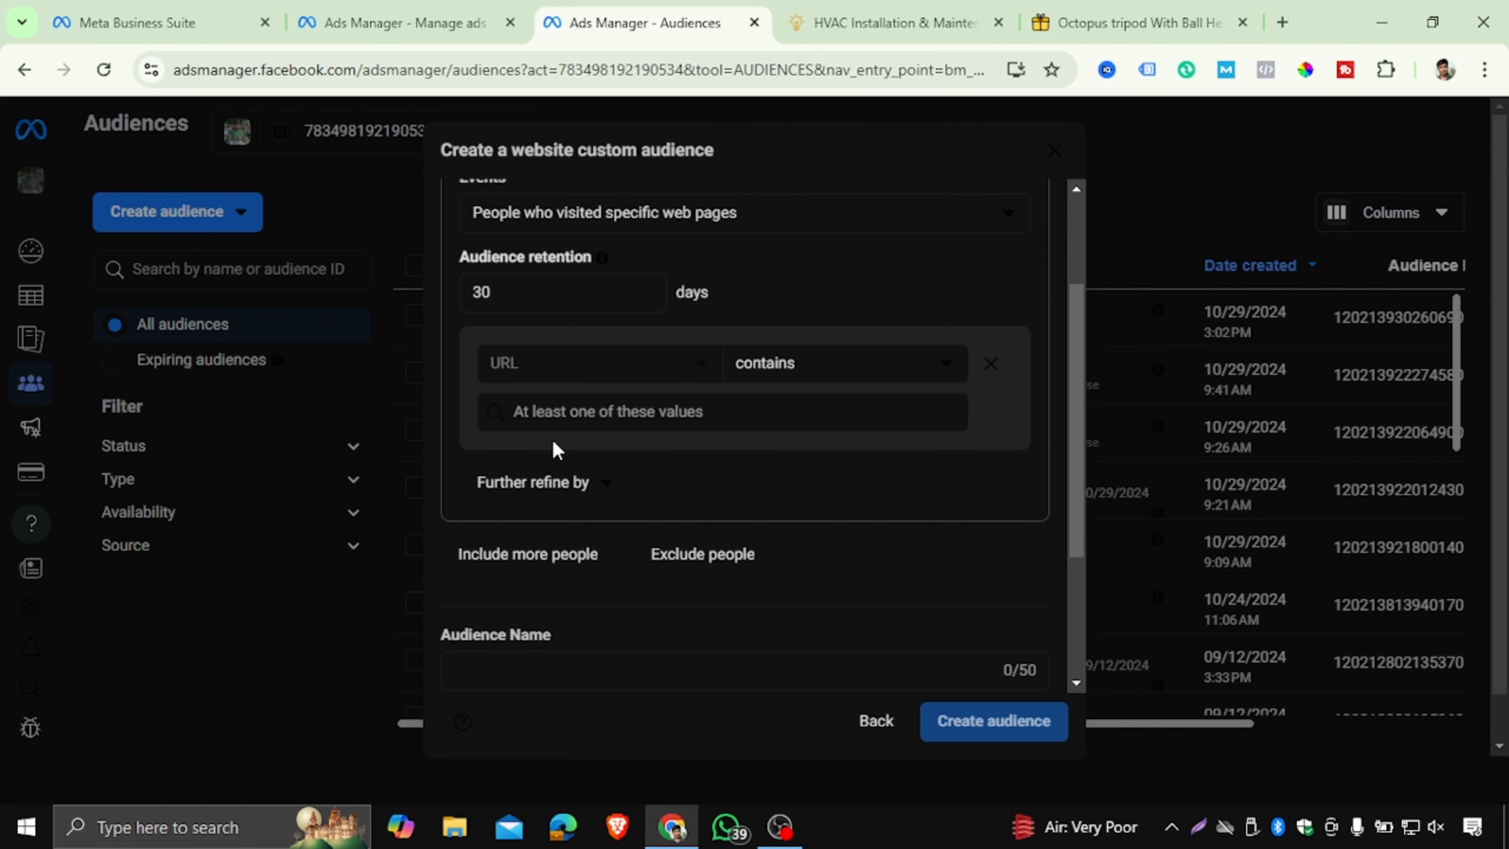
scroll(630, 457, "up", 3)
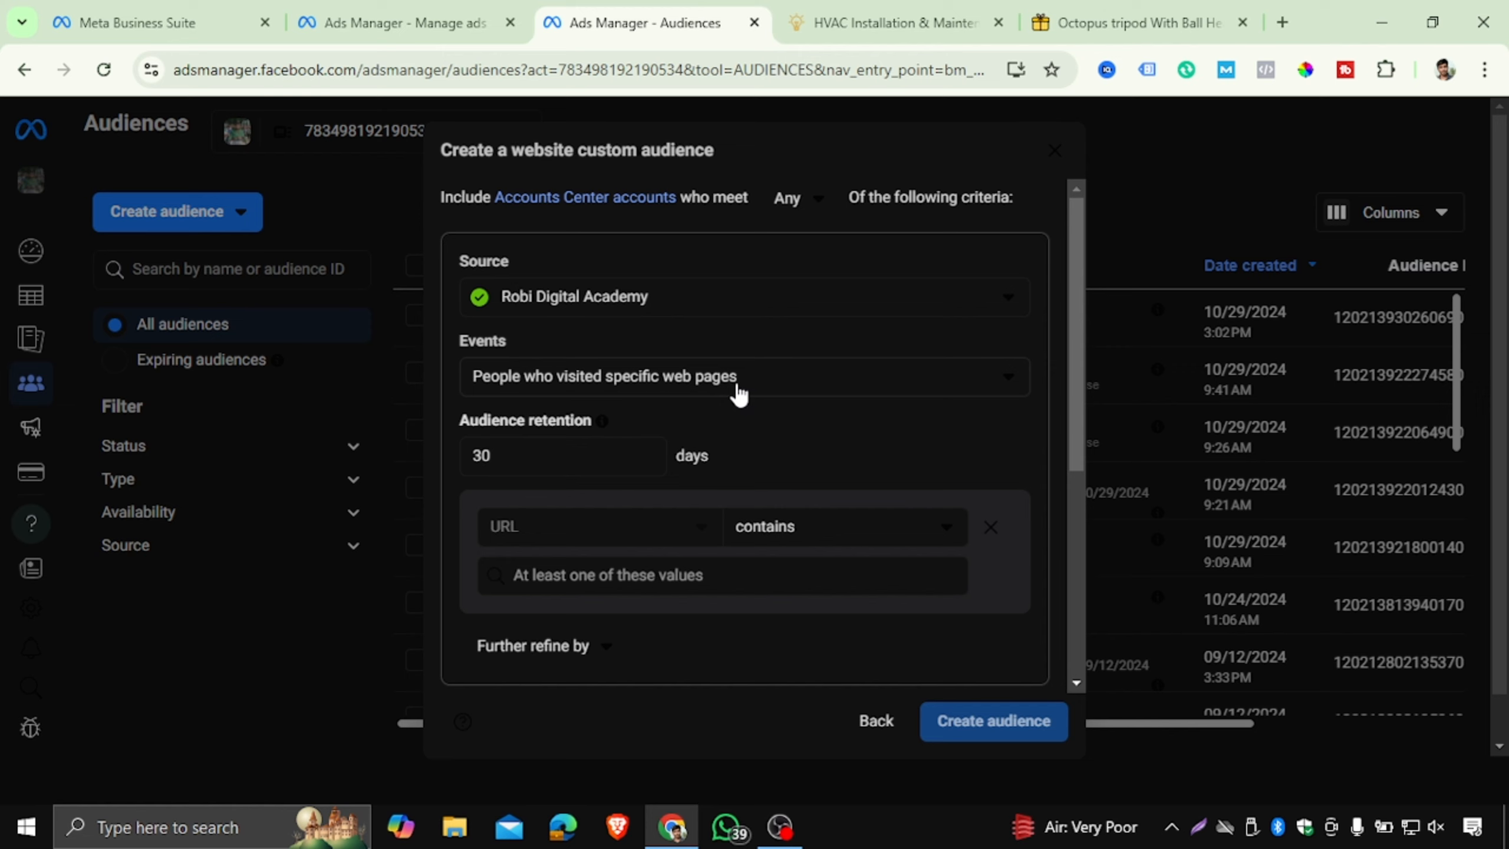
left_click(875, 720)
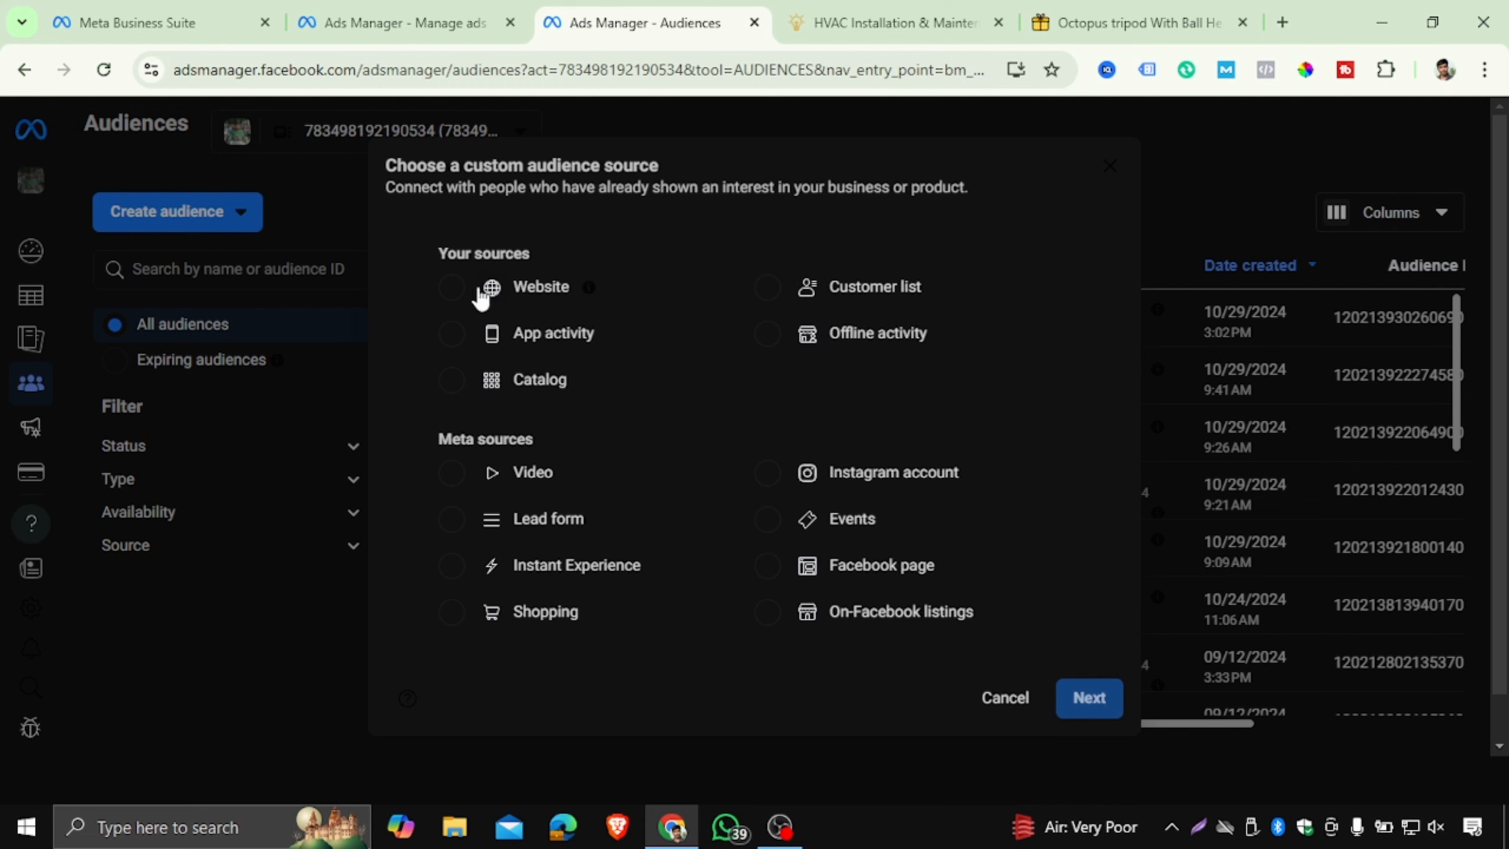
- Reopen the website custom audience form and examine its event choices, including Visitors by time spent and PageView
left_click(447, 290)
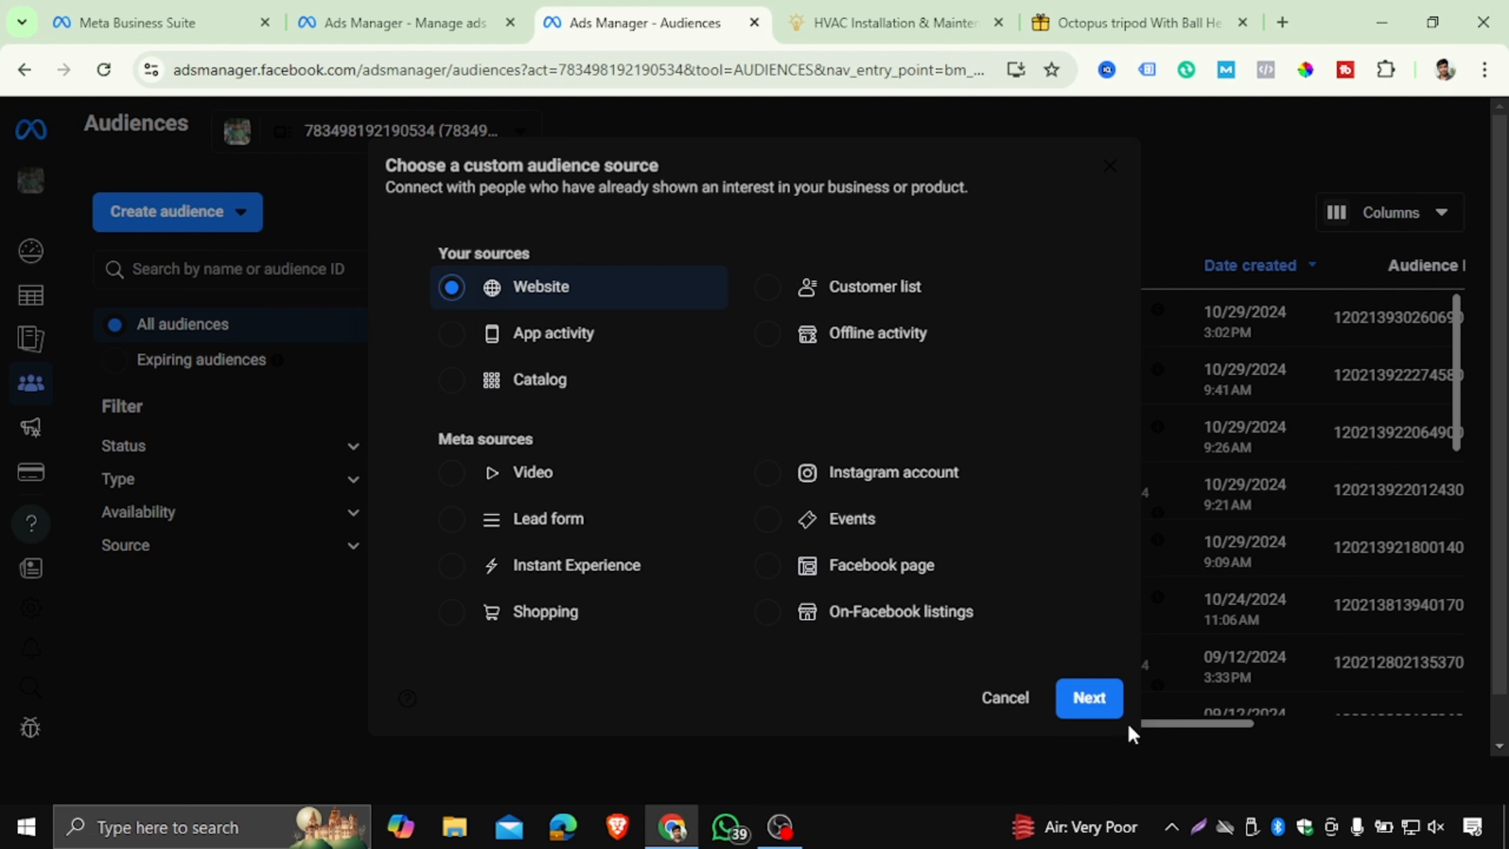
left_click(1096, 695)
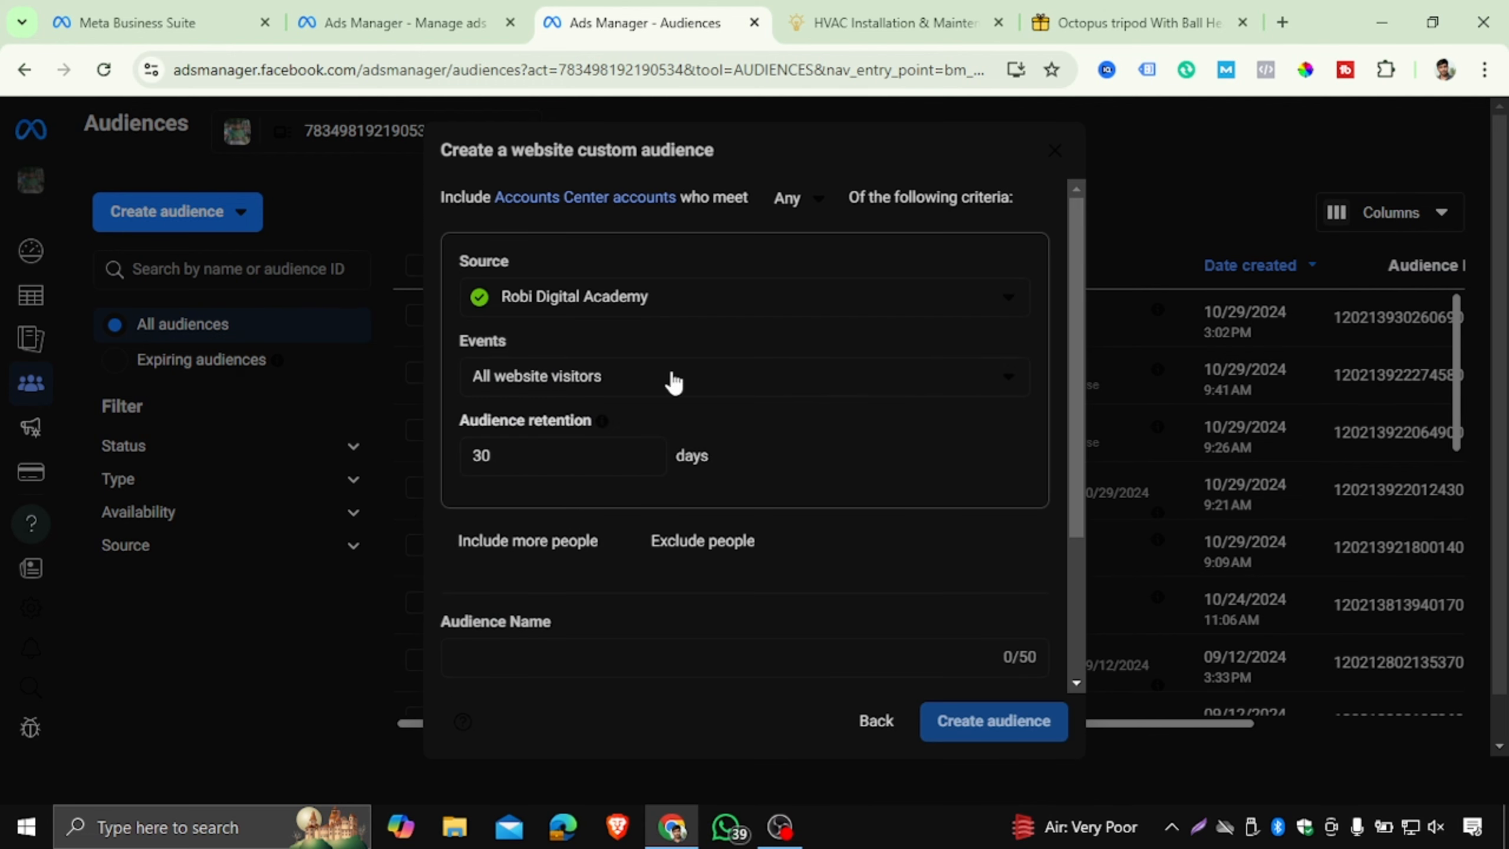
scroll(674, 439, "down", 2)
scroll(677, 438, "up", 2)
left_click(676, 383)
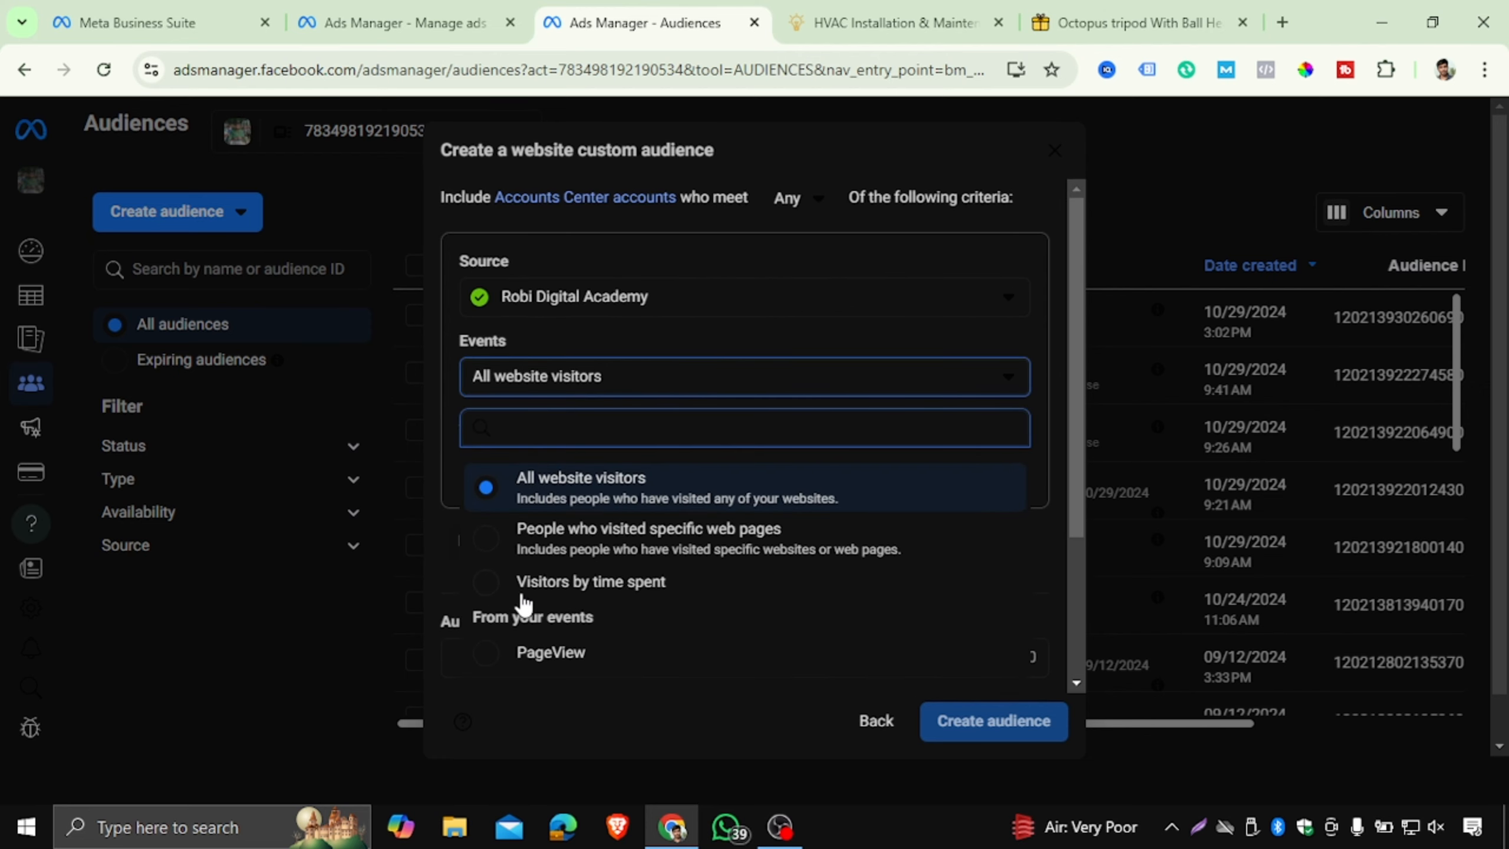
- Switch to the BDShop tripod page and browse from the product details to the related products and back
left_click(1129, 22)
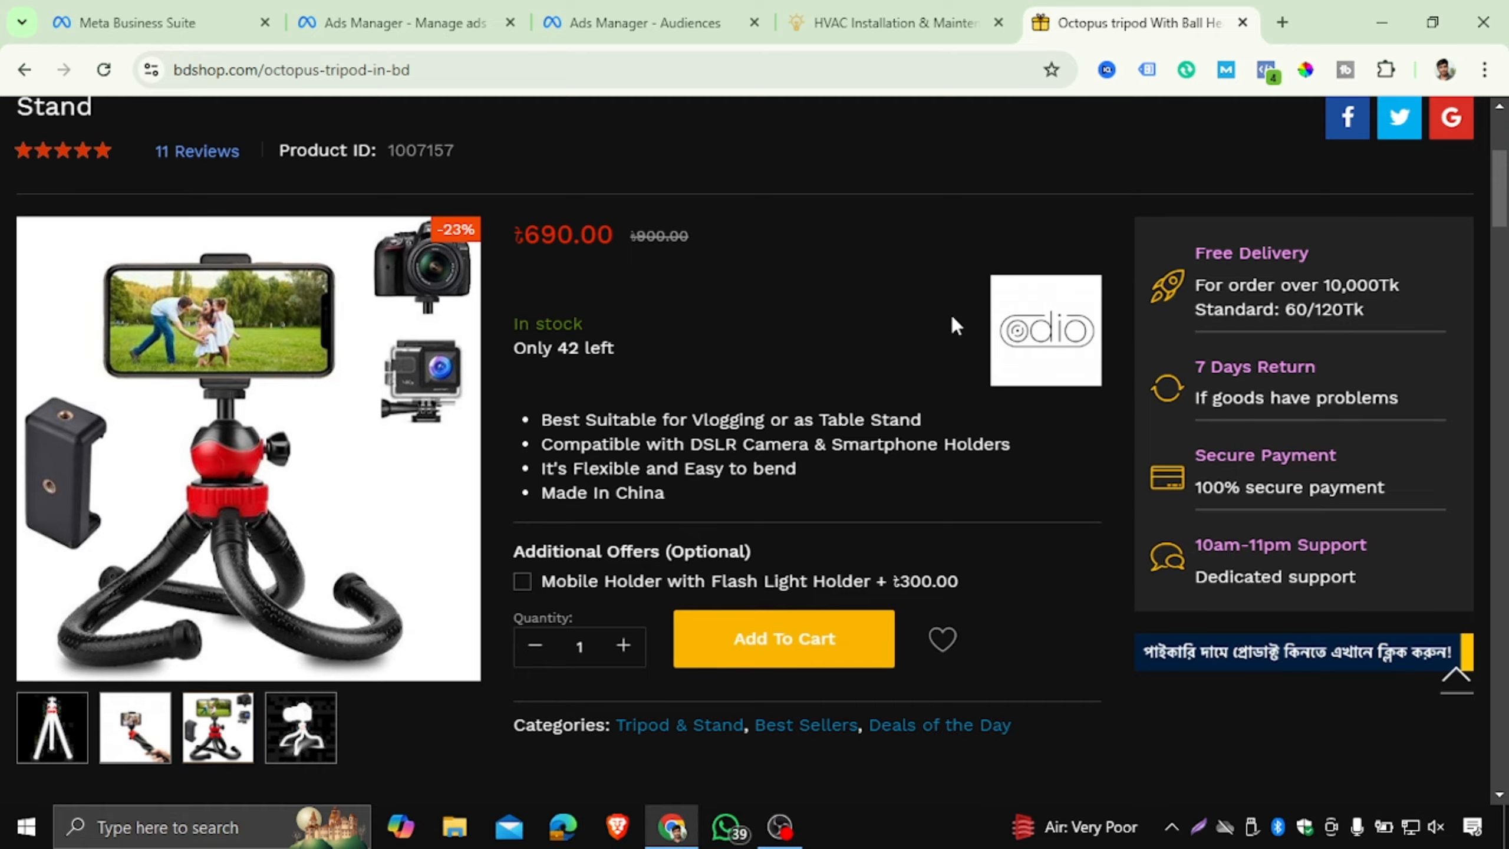
scroll(950, 311, "down", 5)
scroll(956, 317, "down", 15)
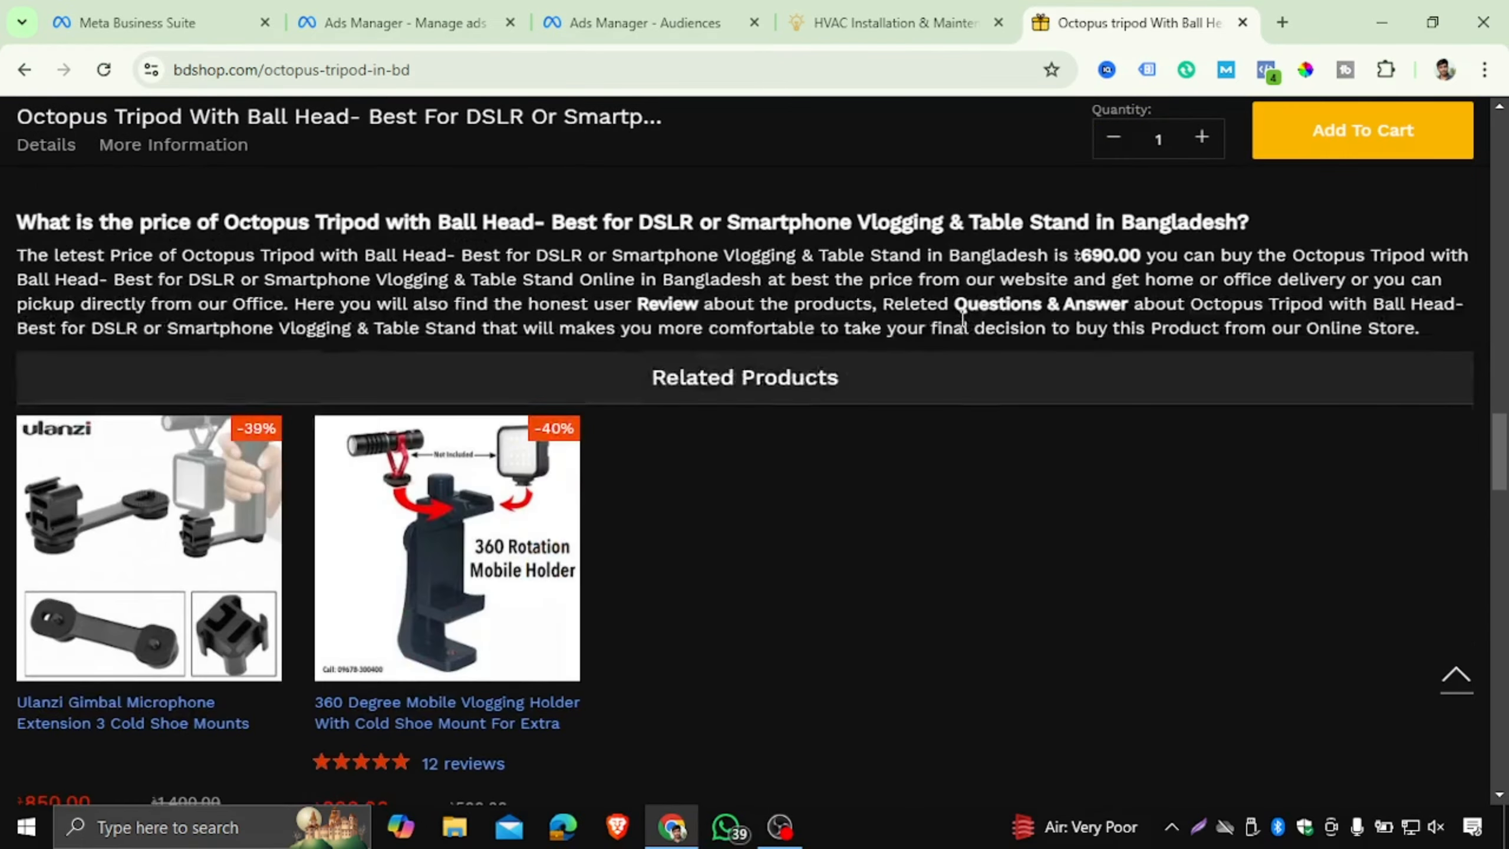
scroll(961, 320, "up", 20)
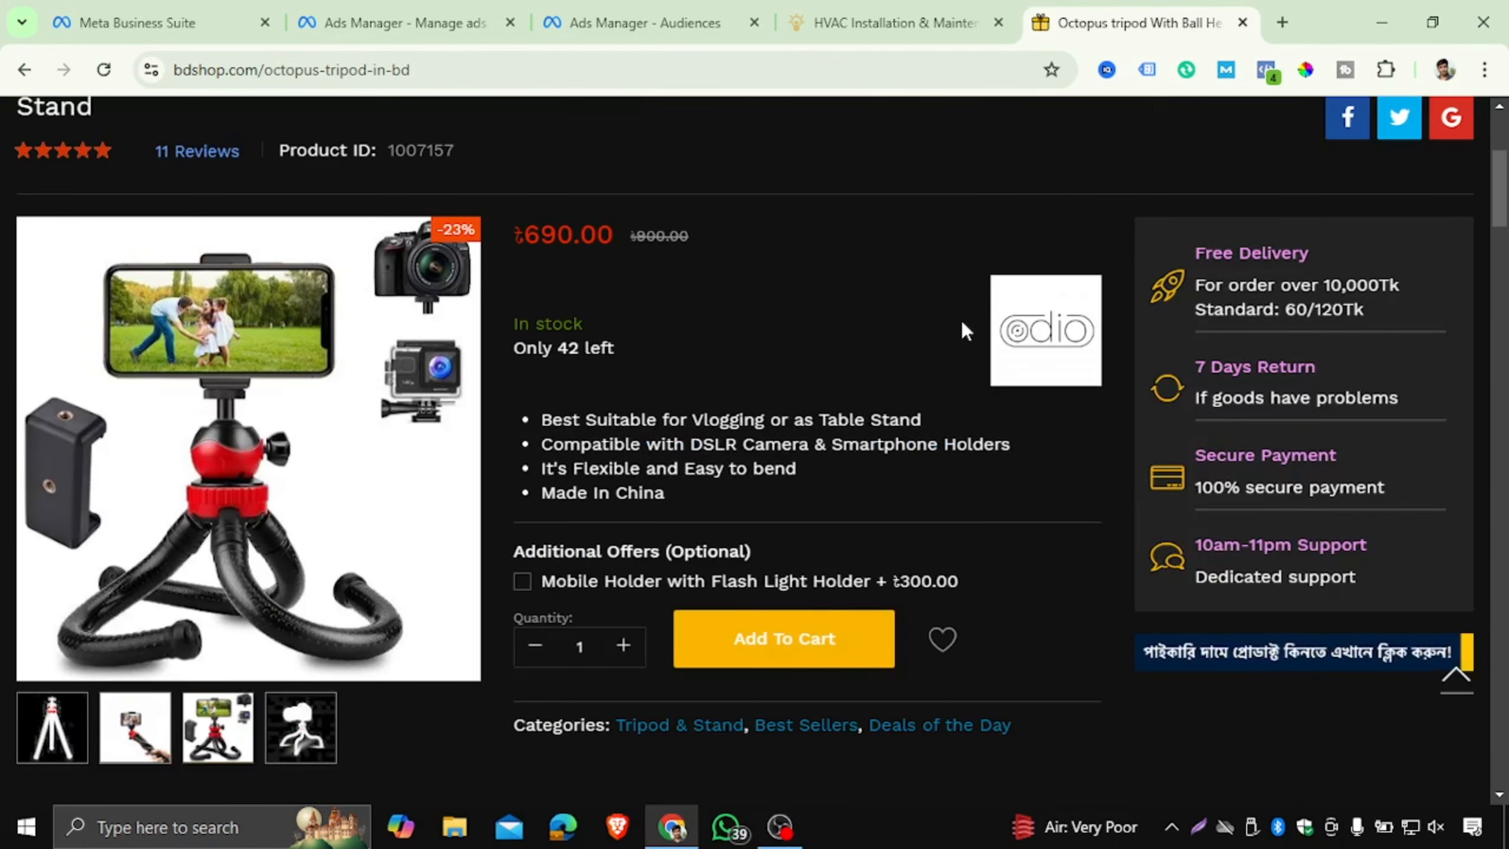
scroll(962, 328, "up", 2)
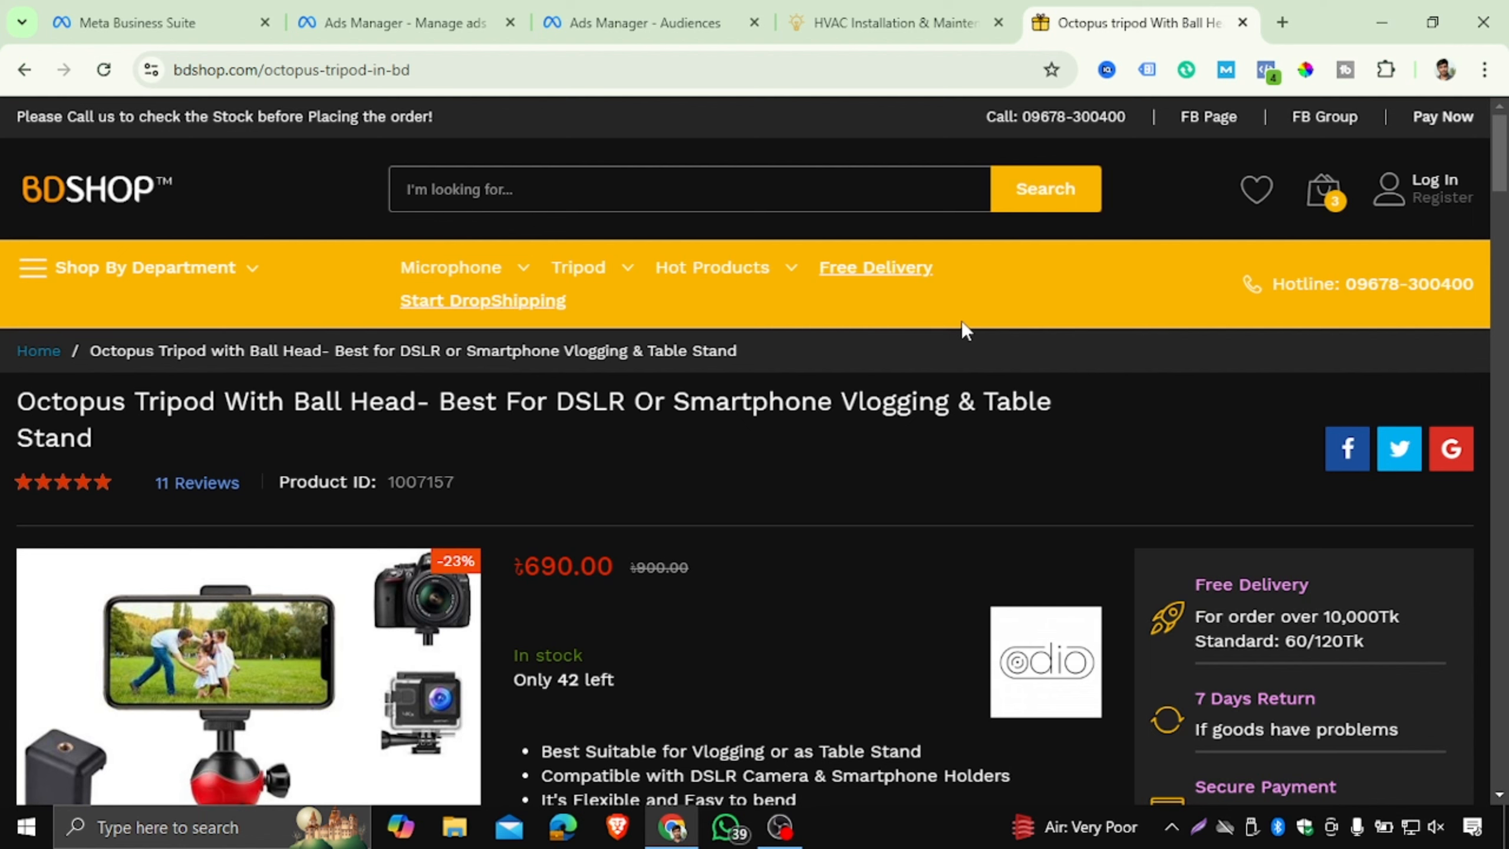
- Return to the Audiences page and back out of the website audience form to the source choices
left_click(653, 22)
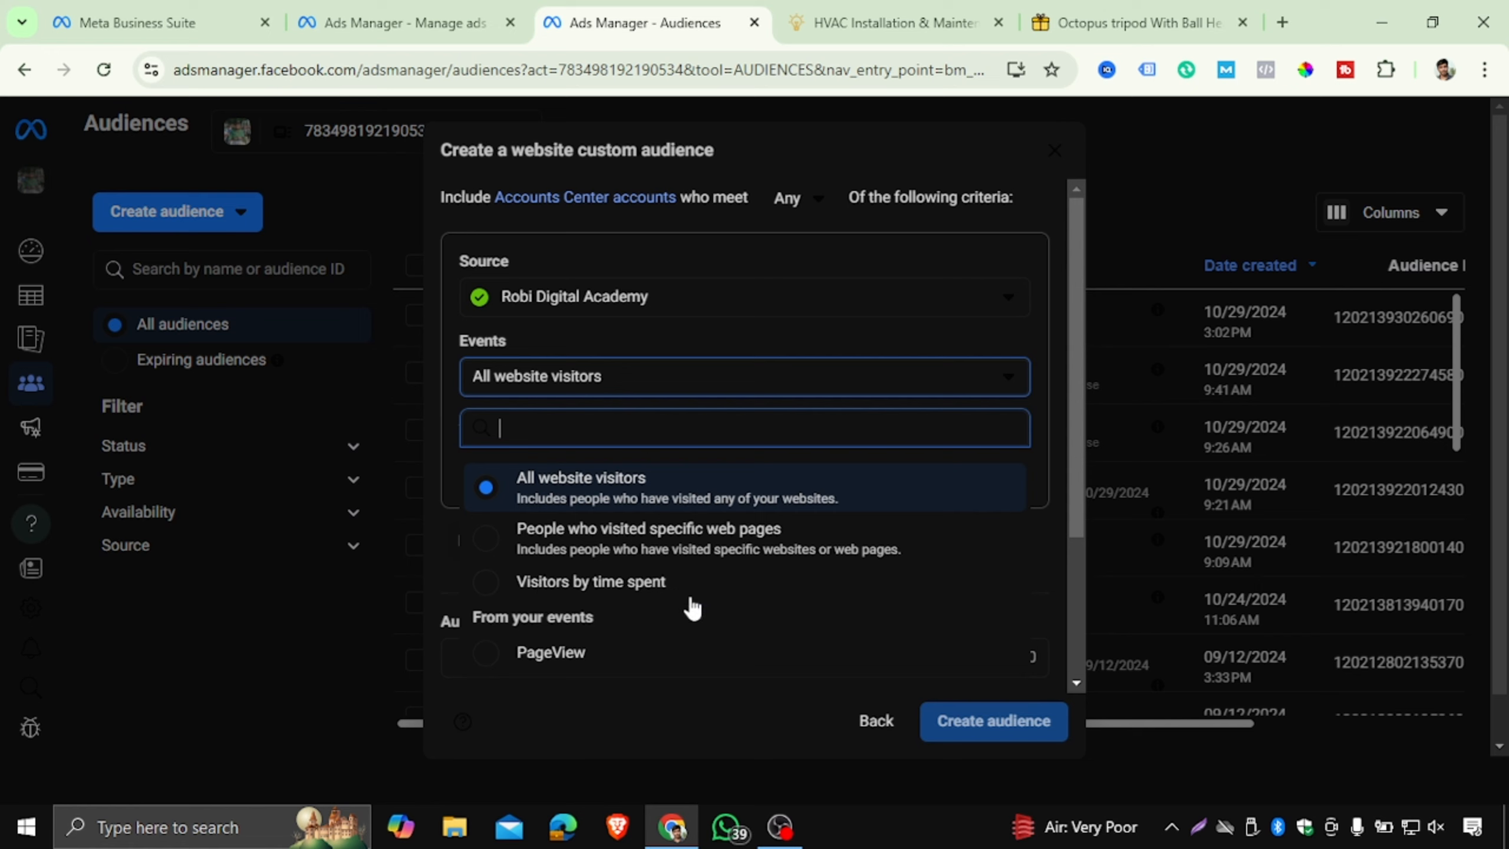
left_click(859, 722)
left_click(859, 723)
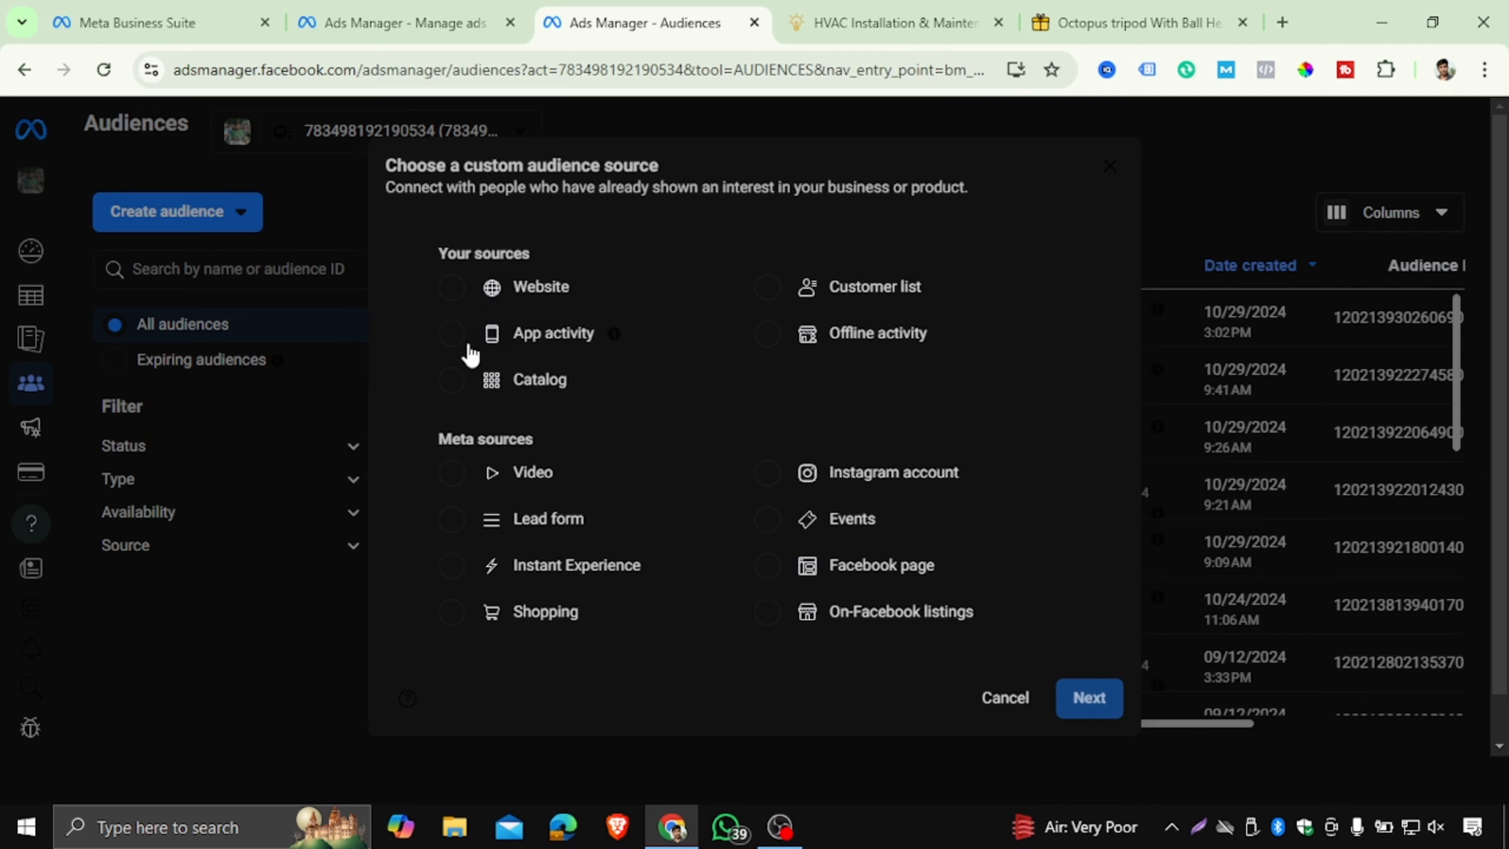
- Review the BDShop tripod page's specification and images alongside the App activity option among the custom audience sources
left_click(1084, 6)
scroll(930, 357, "down", 10)
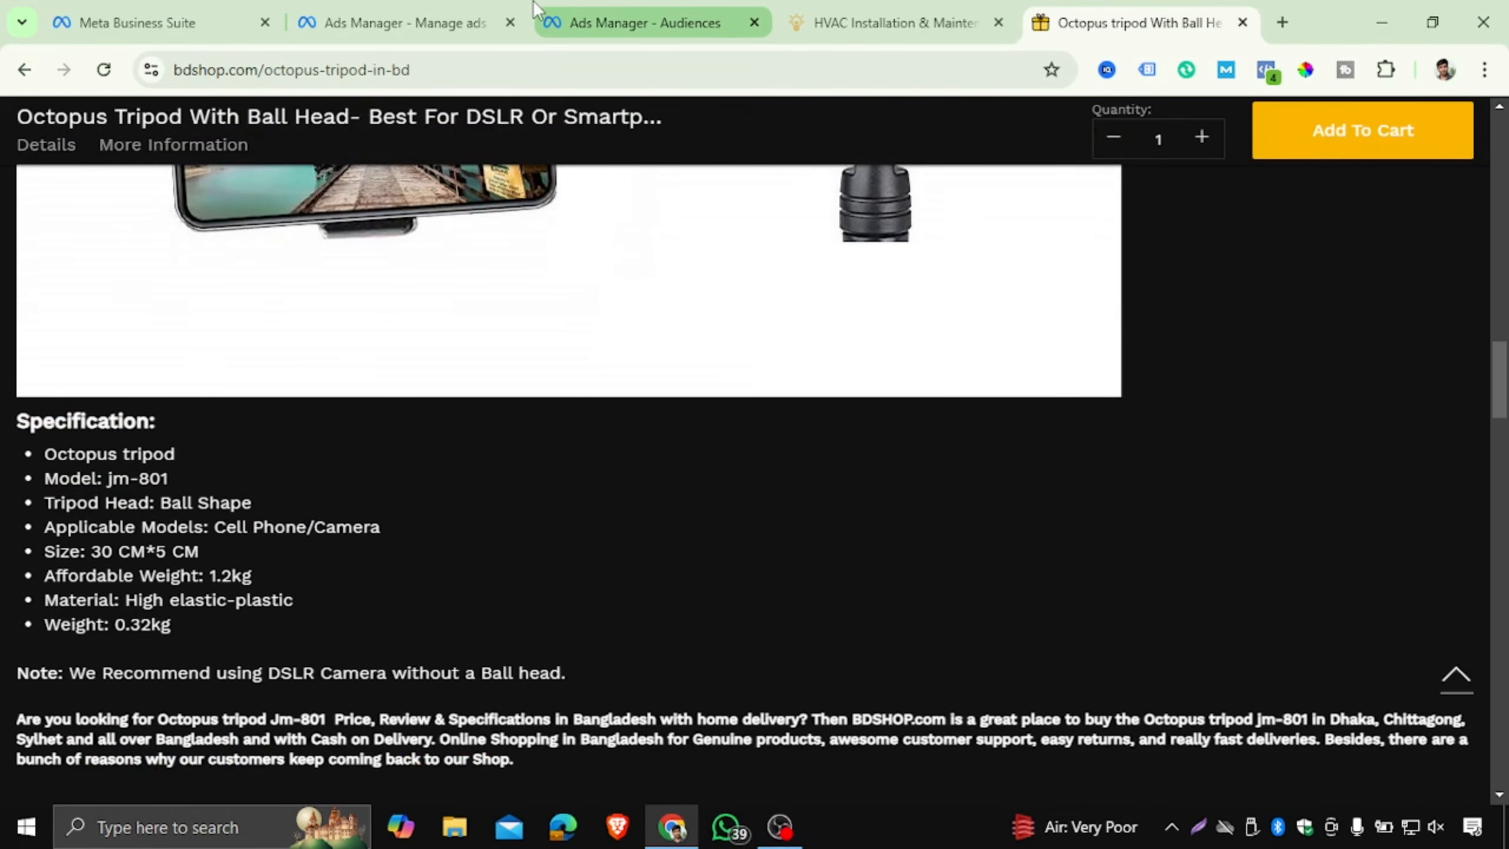
left_click(537, 15)
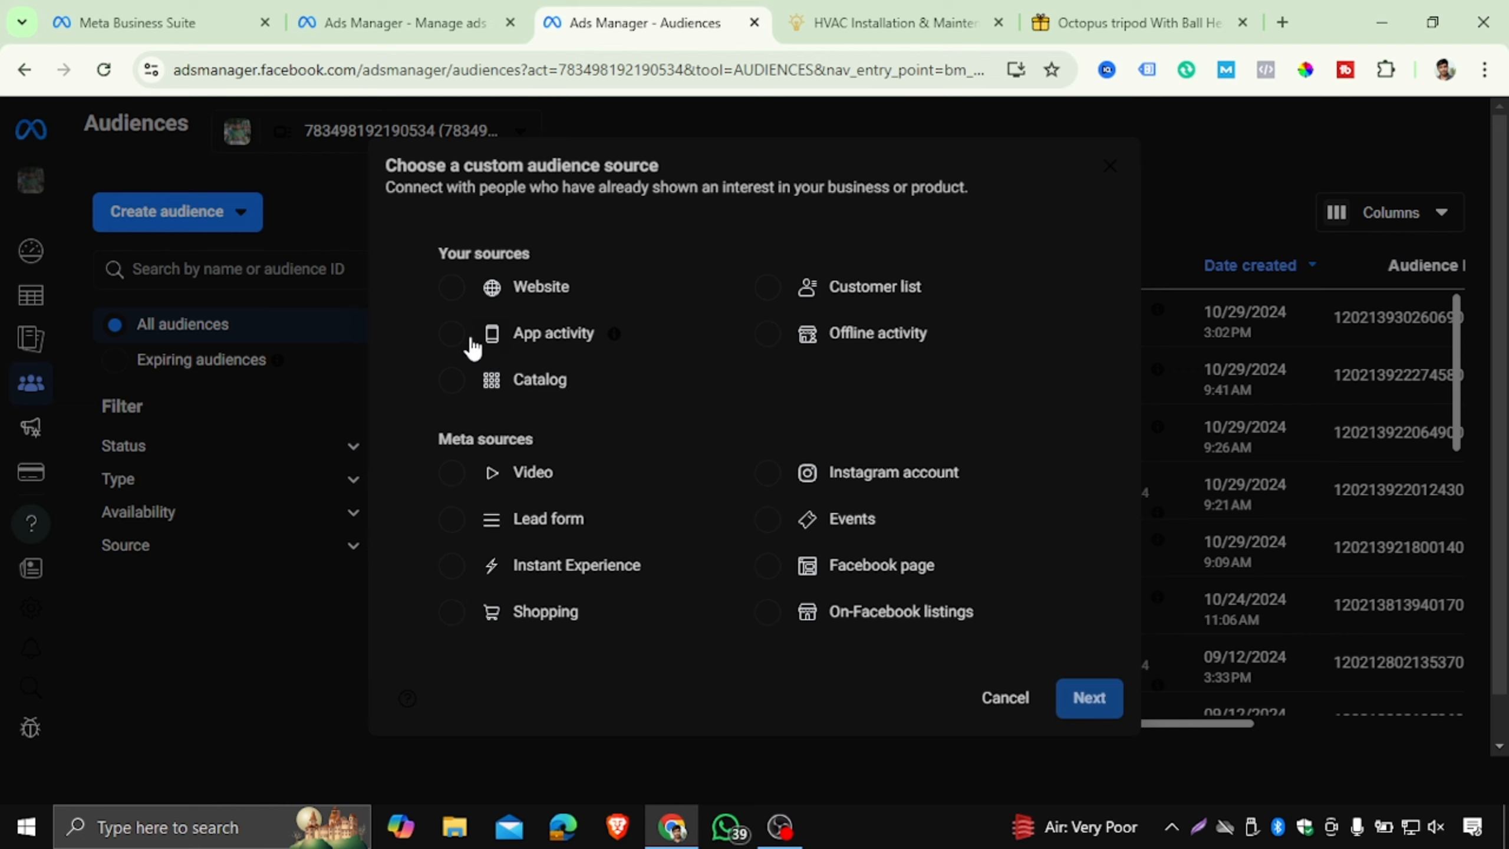
left_click(1129, 23)
scroll(670, 478, "up", 5)
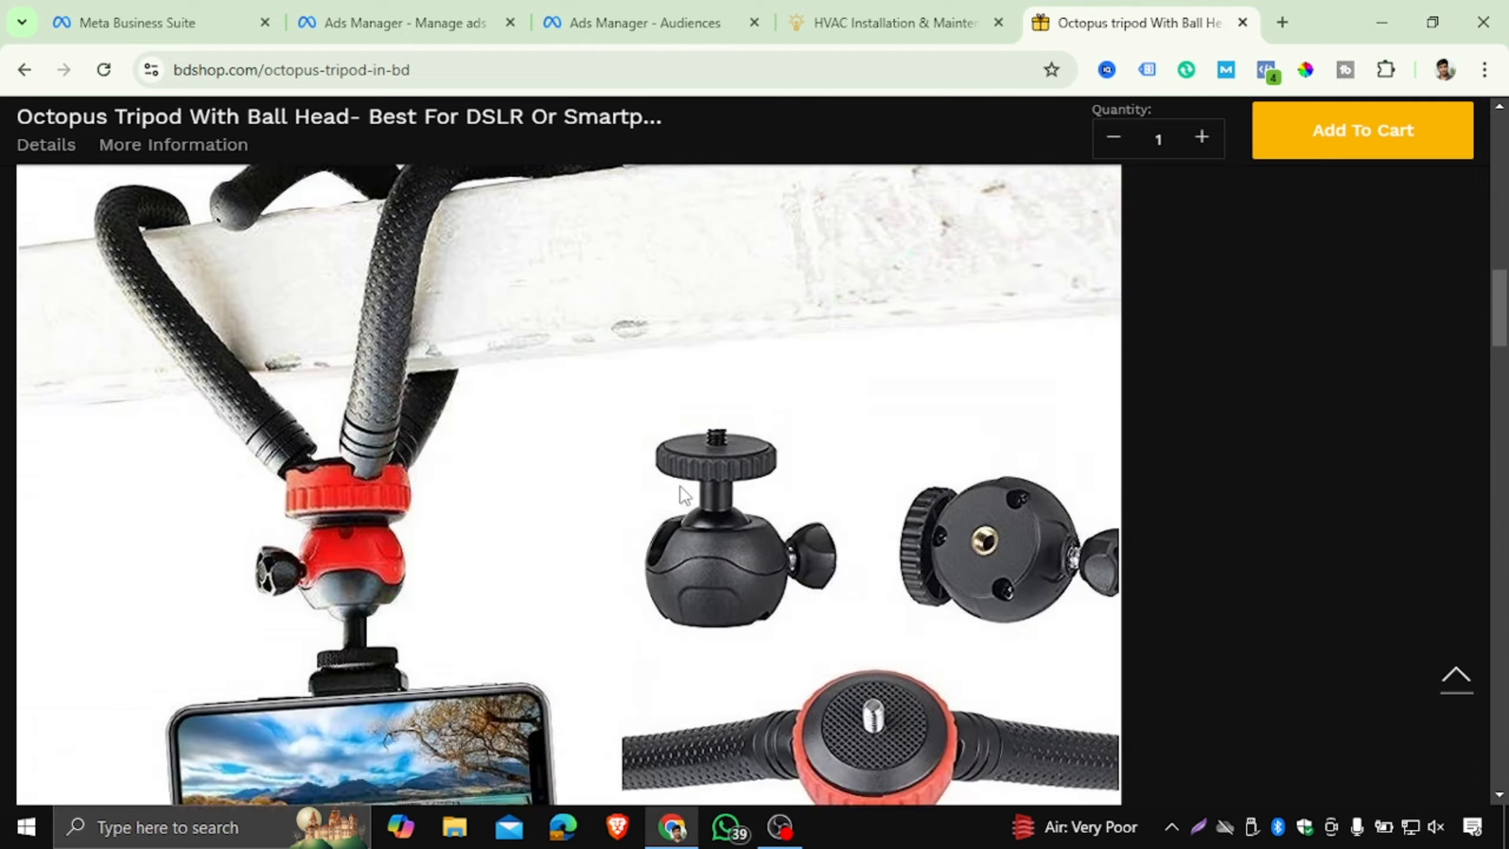
- Glance over the BDShop tripod page, return to the Audiences page and review the Your sources and Meta sources groups
scroll(679, 486, "up", 10)
scroll(491, 547, "down", 3)
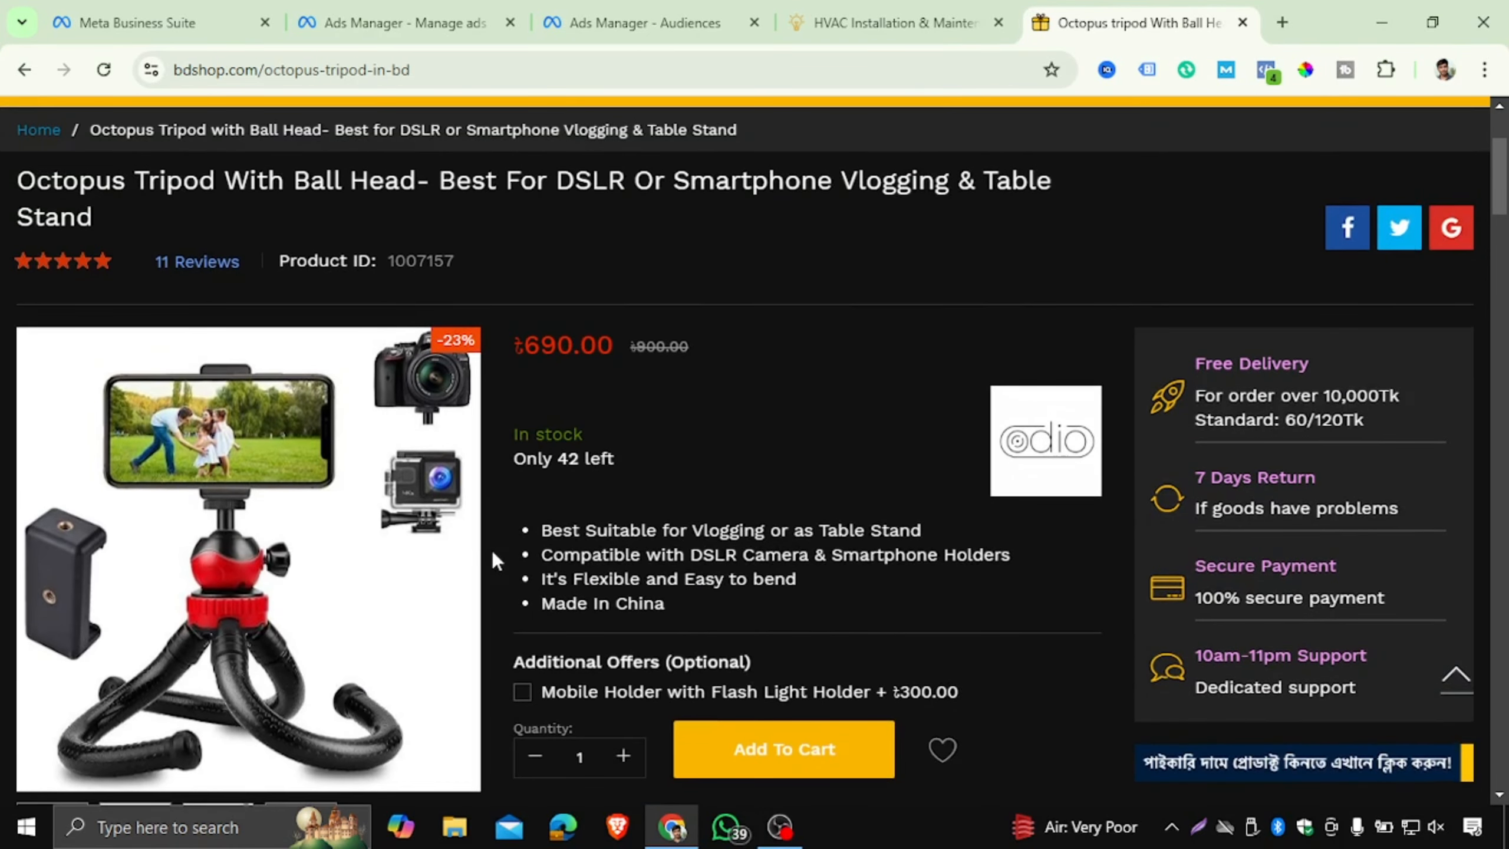
left_click(645, 23)
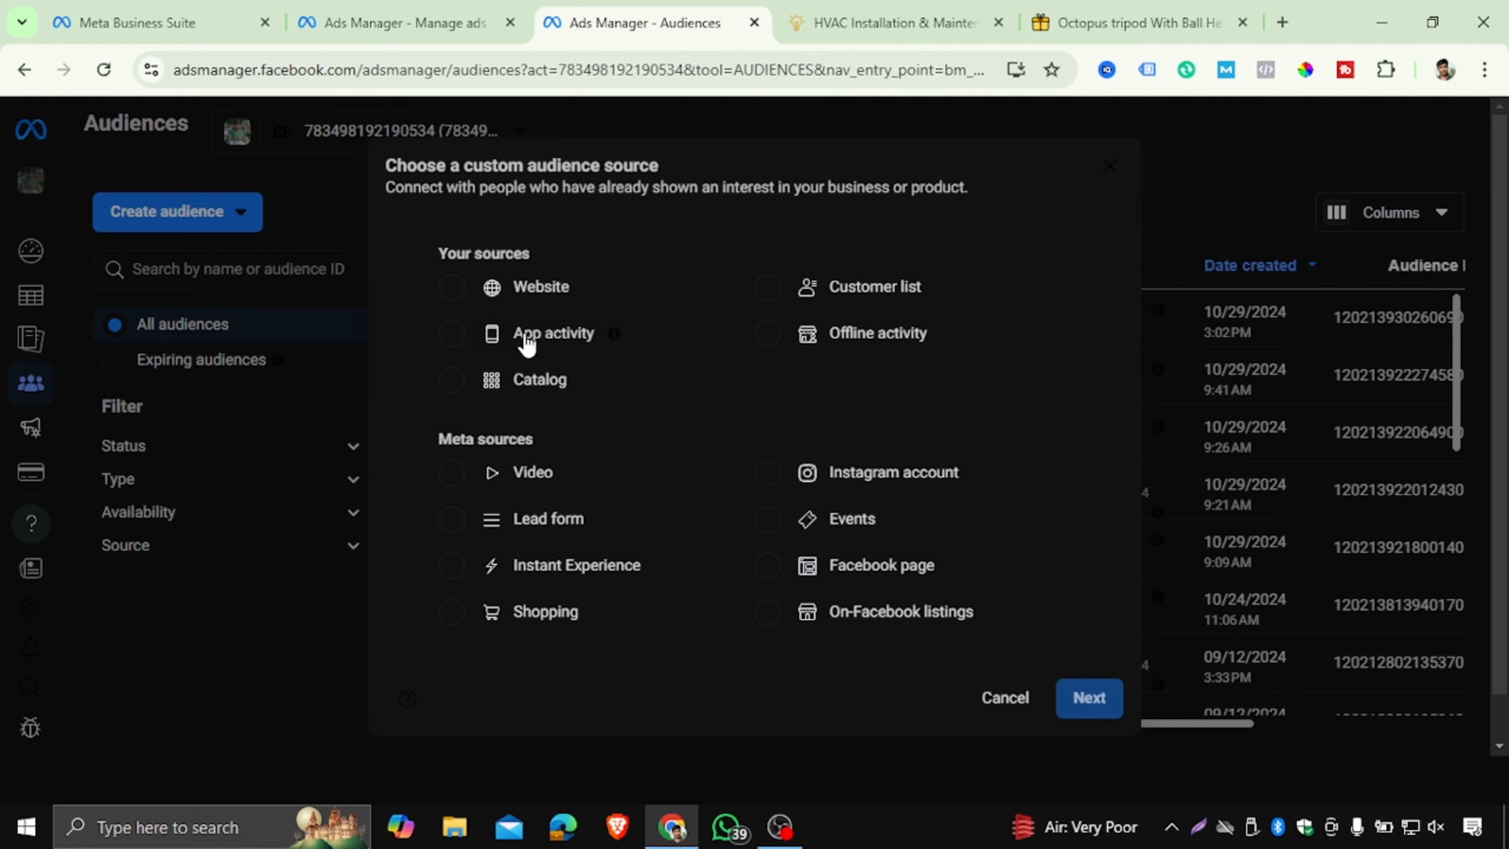
left_click_drag(438, 253, 569, 266)
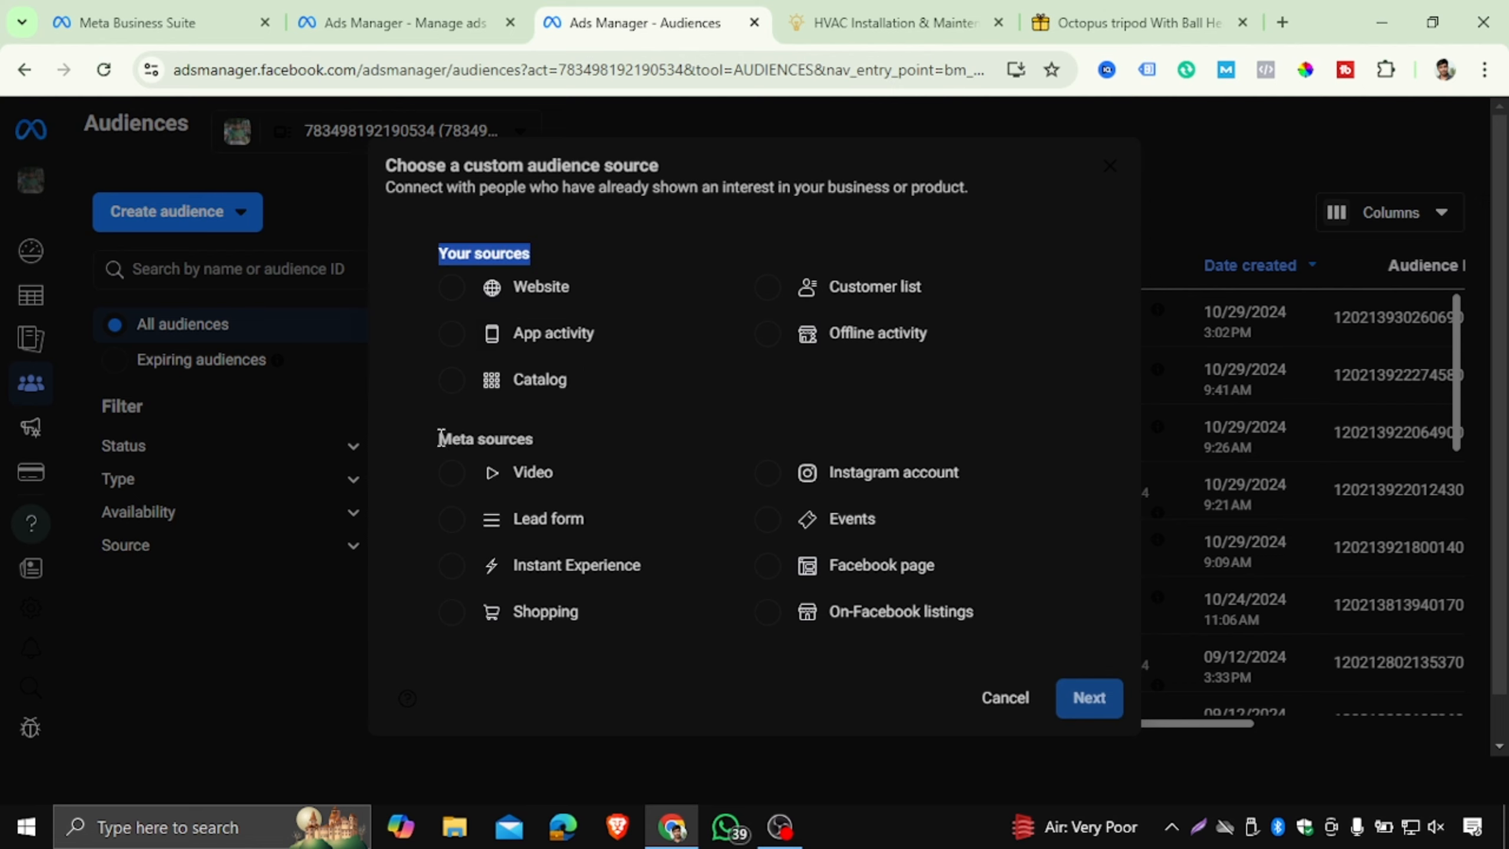
left_click_drag(438, 439, 559, 472)
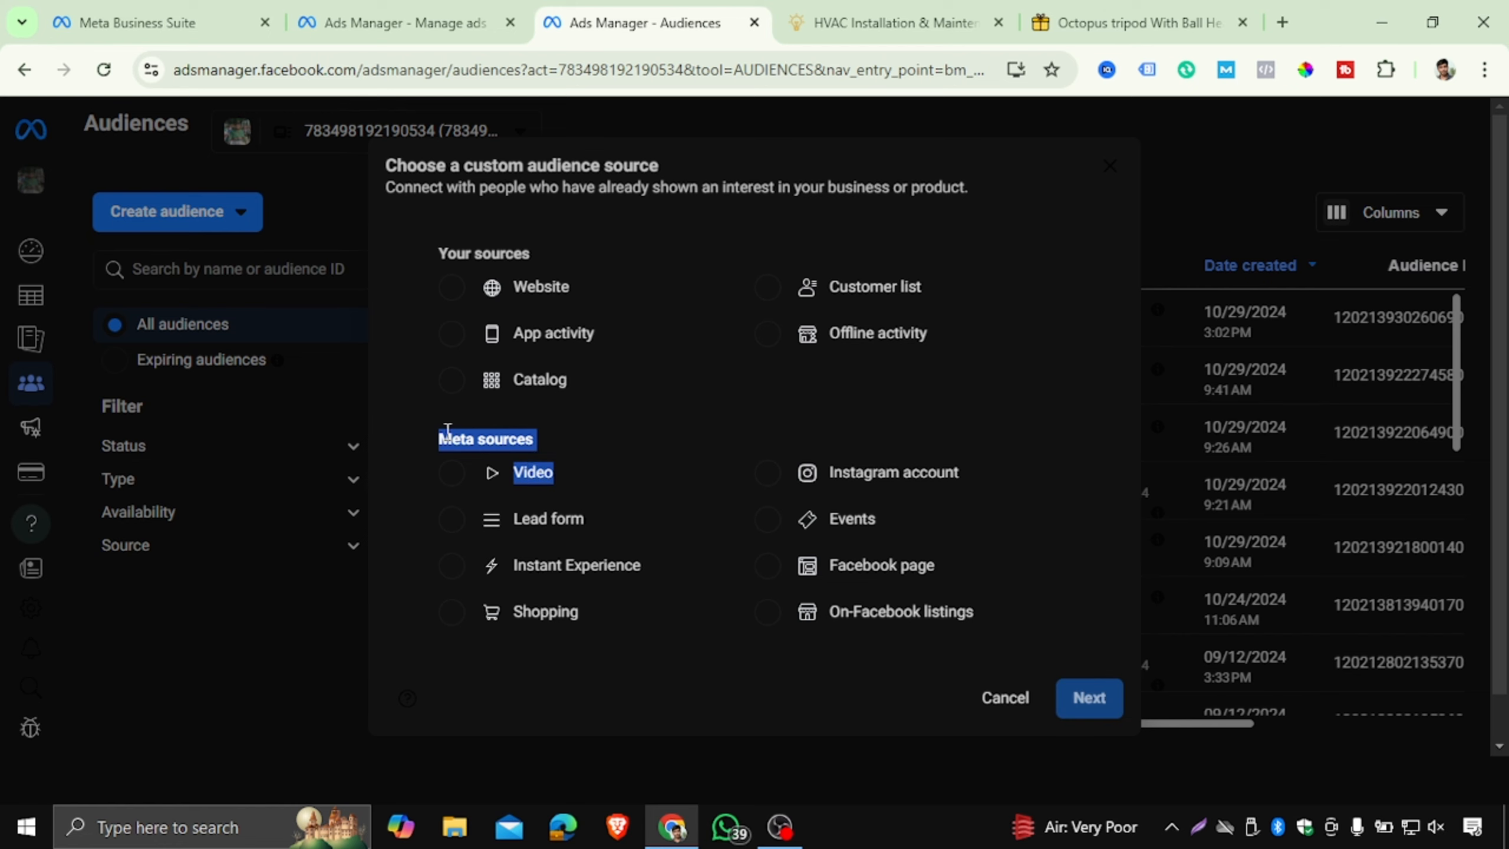
left_click(457, 434)
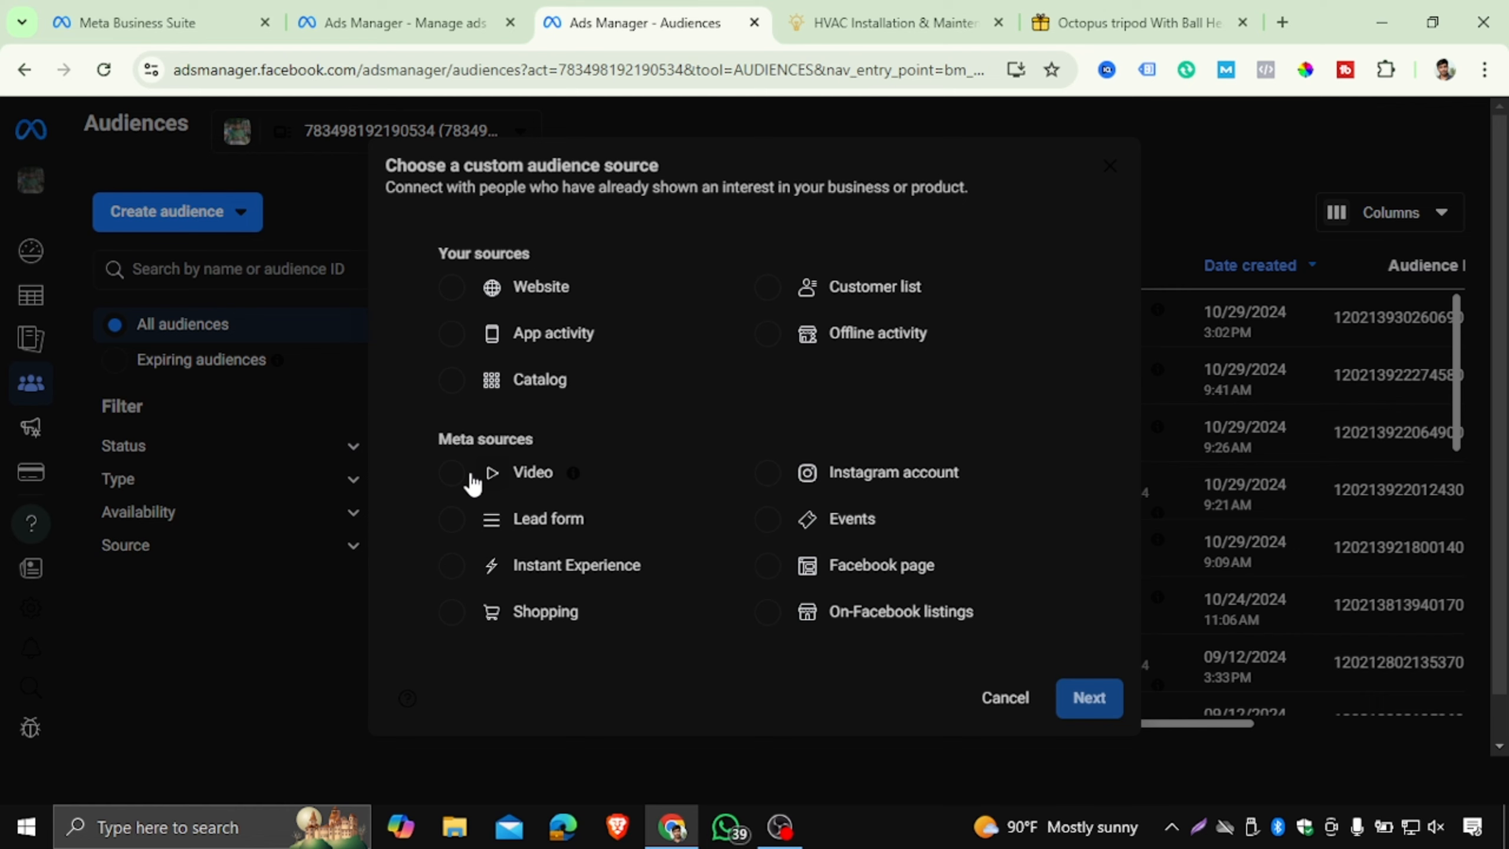
- Start a Video custom audience with the engagement type People who have viewed at least 50% of your video
left_click(470, 479)
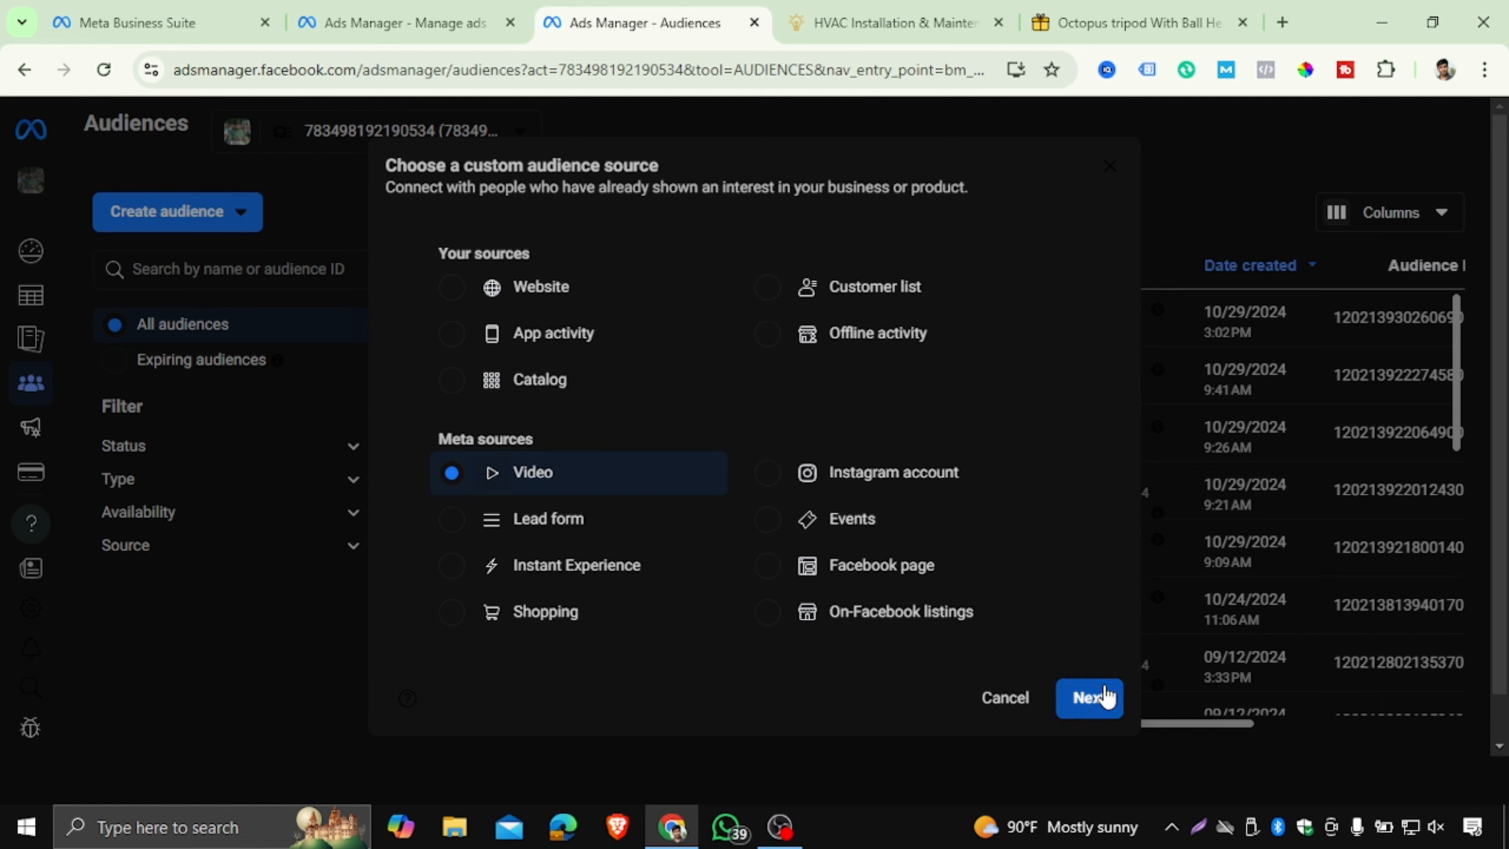
left_click(1105, 698)
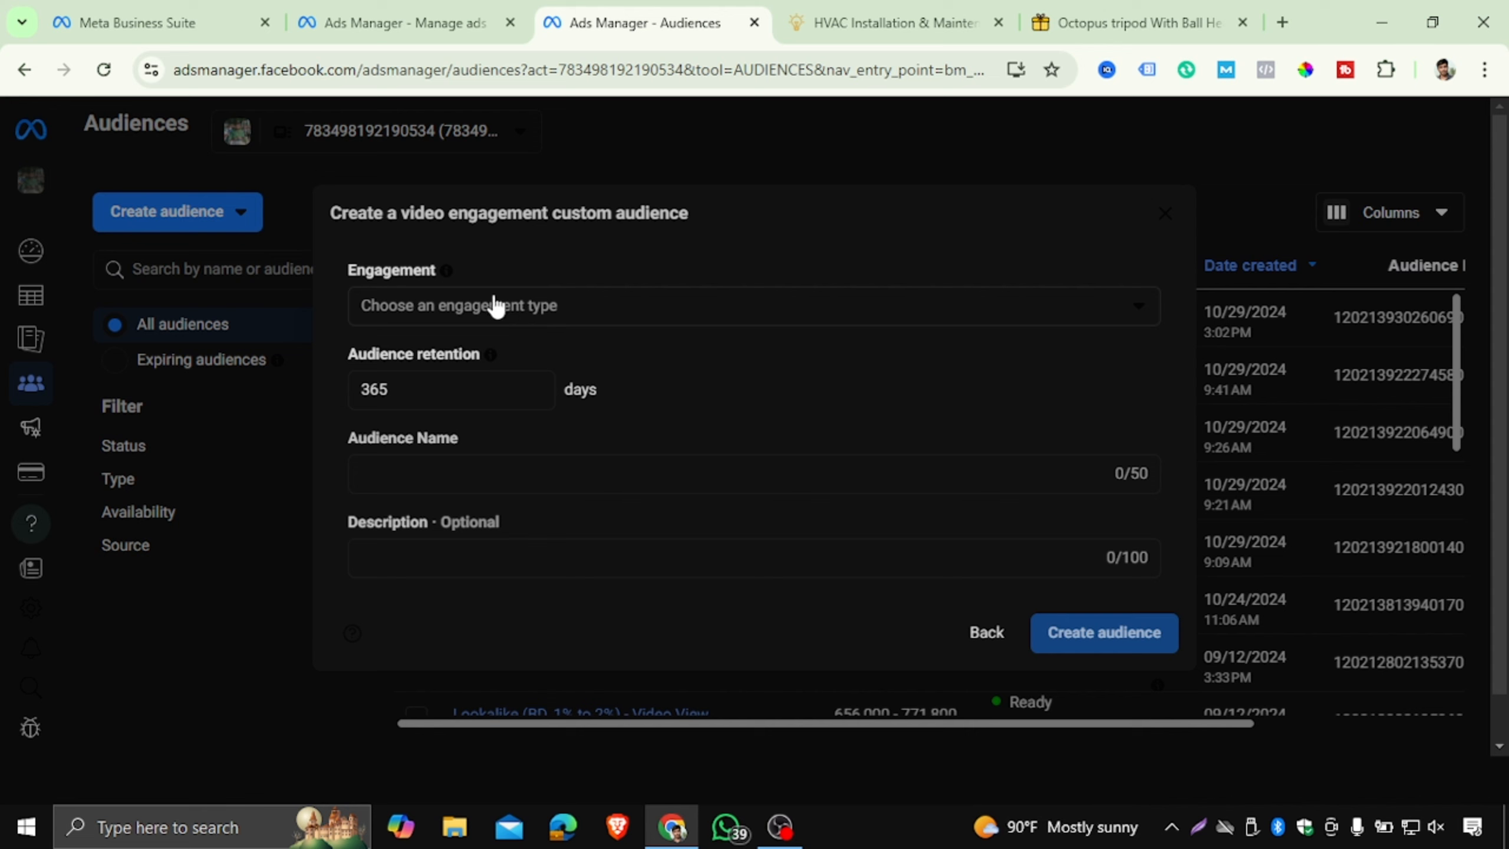
left_click(714, 317)
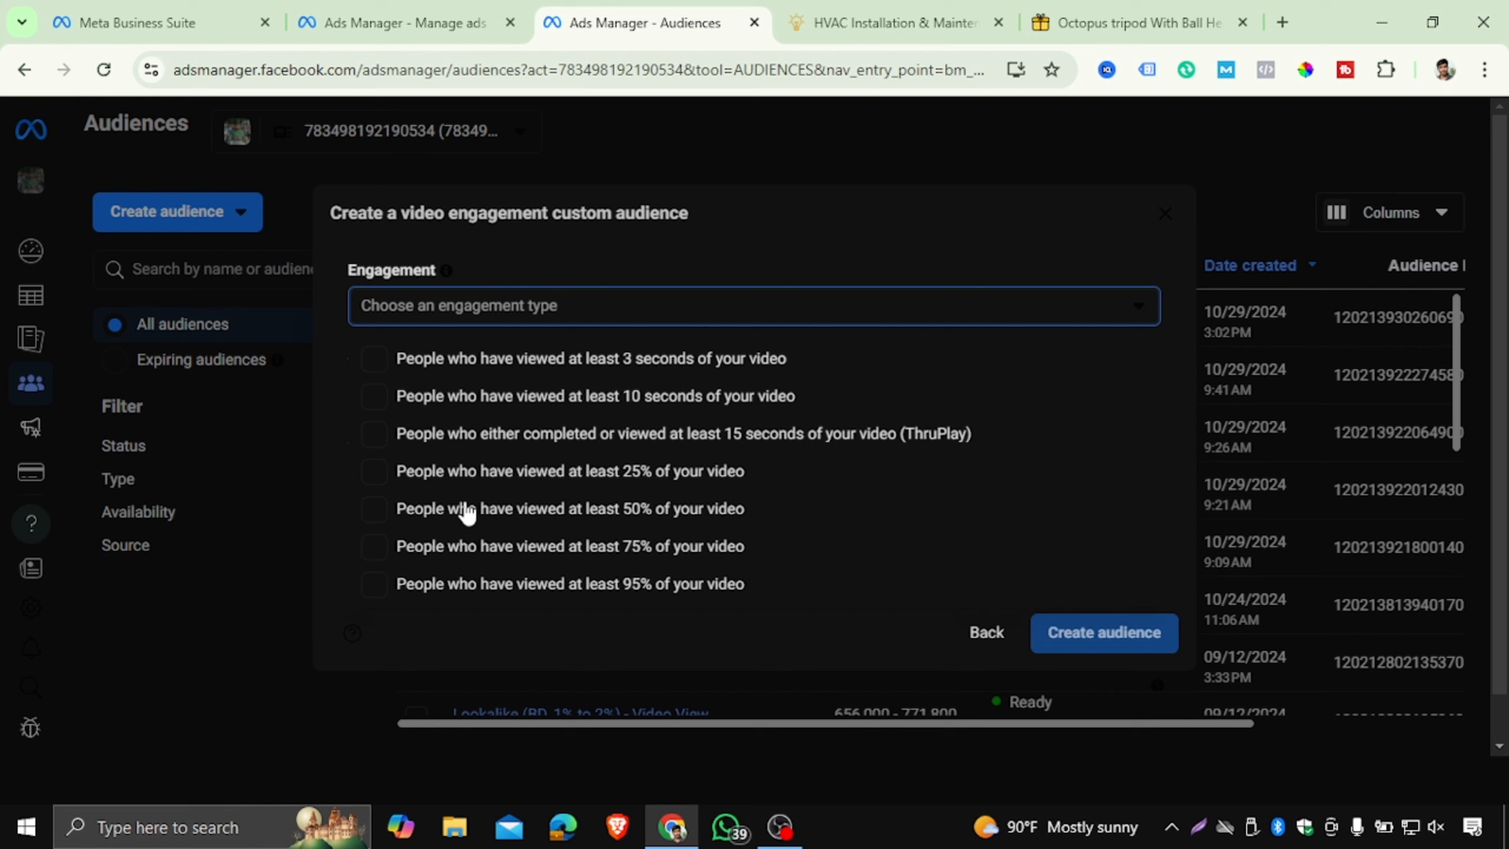
left_click(374, 517)
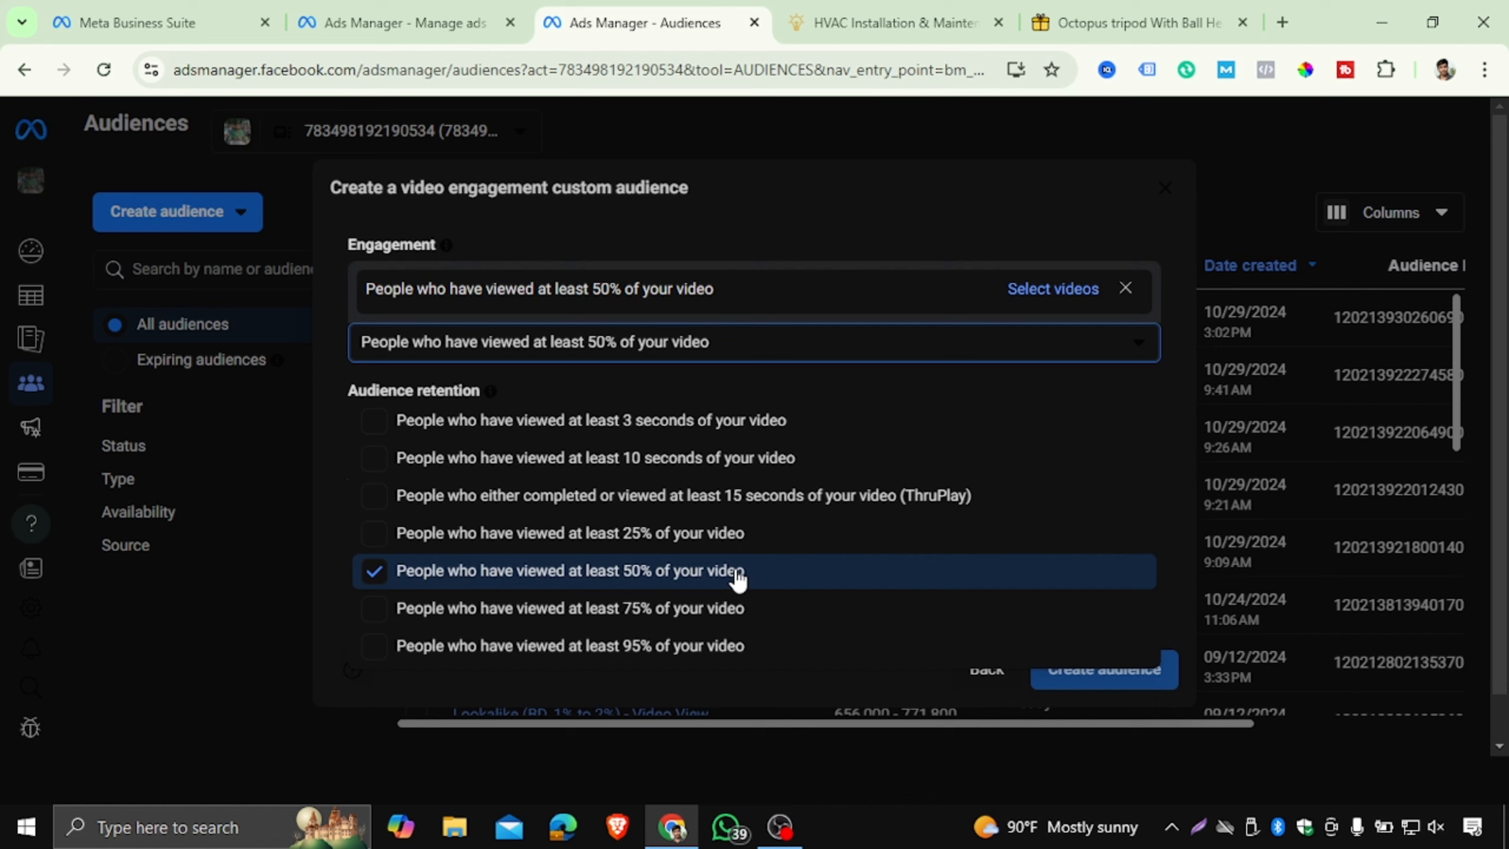
- Open the video selection for the engagement rule and choose Robi Digital Academy as the Facebook page
left_click(1050, 291)
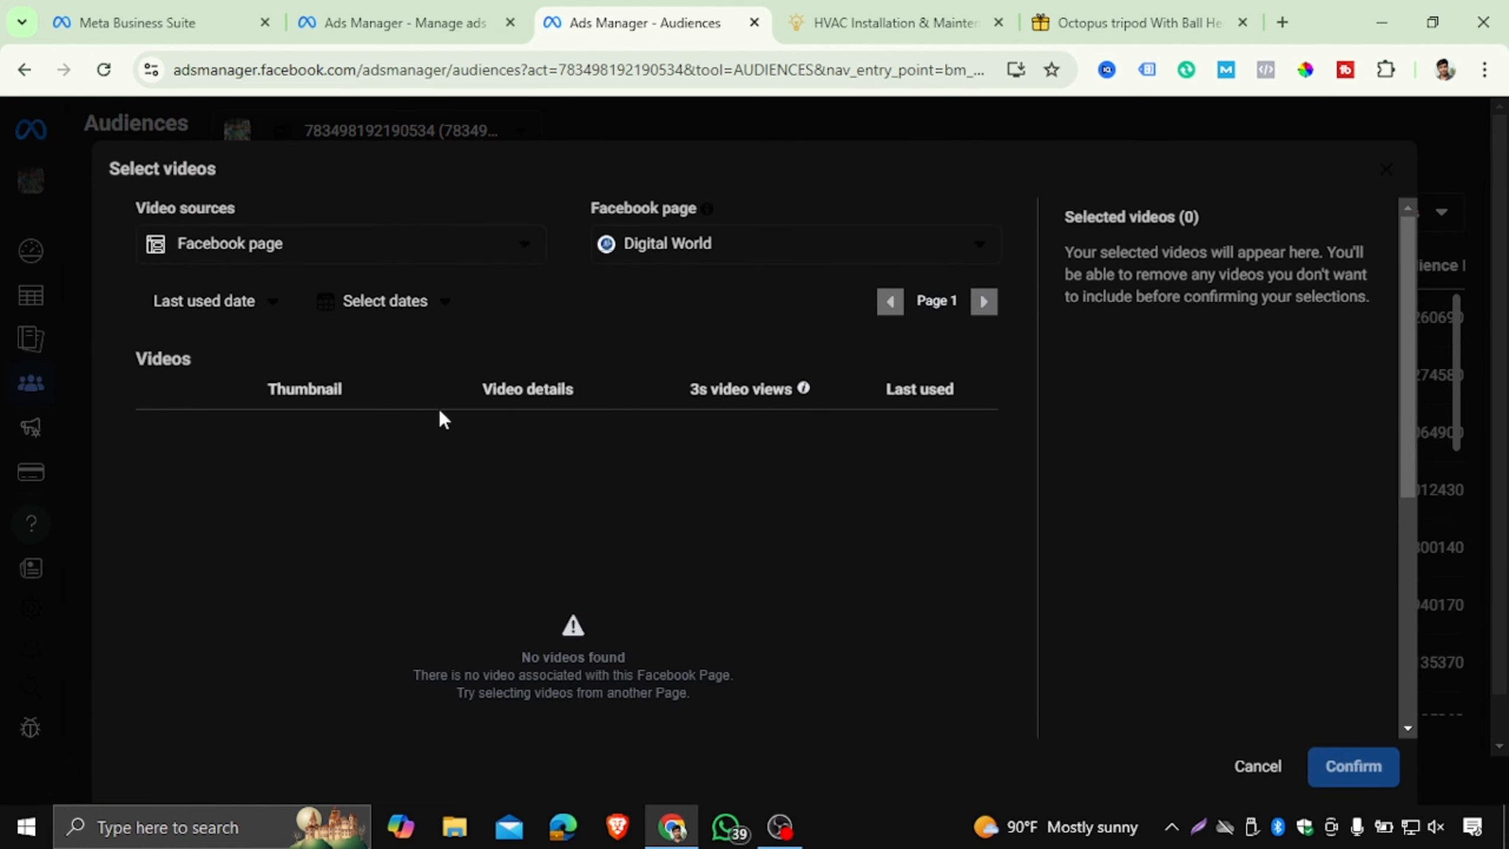
left_click(732, 252)
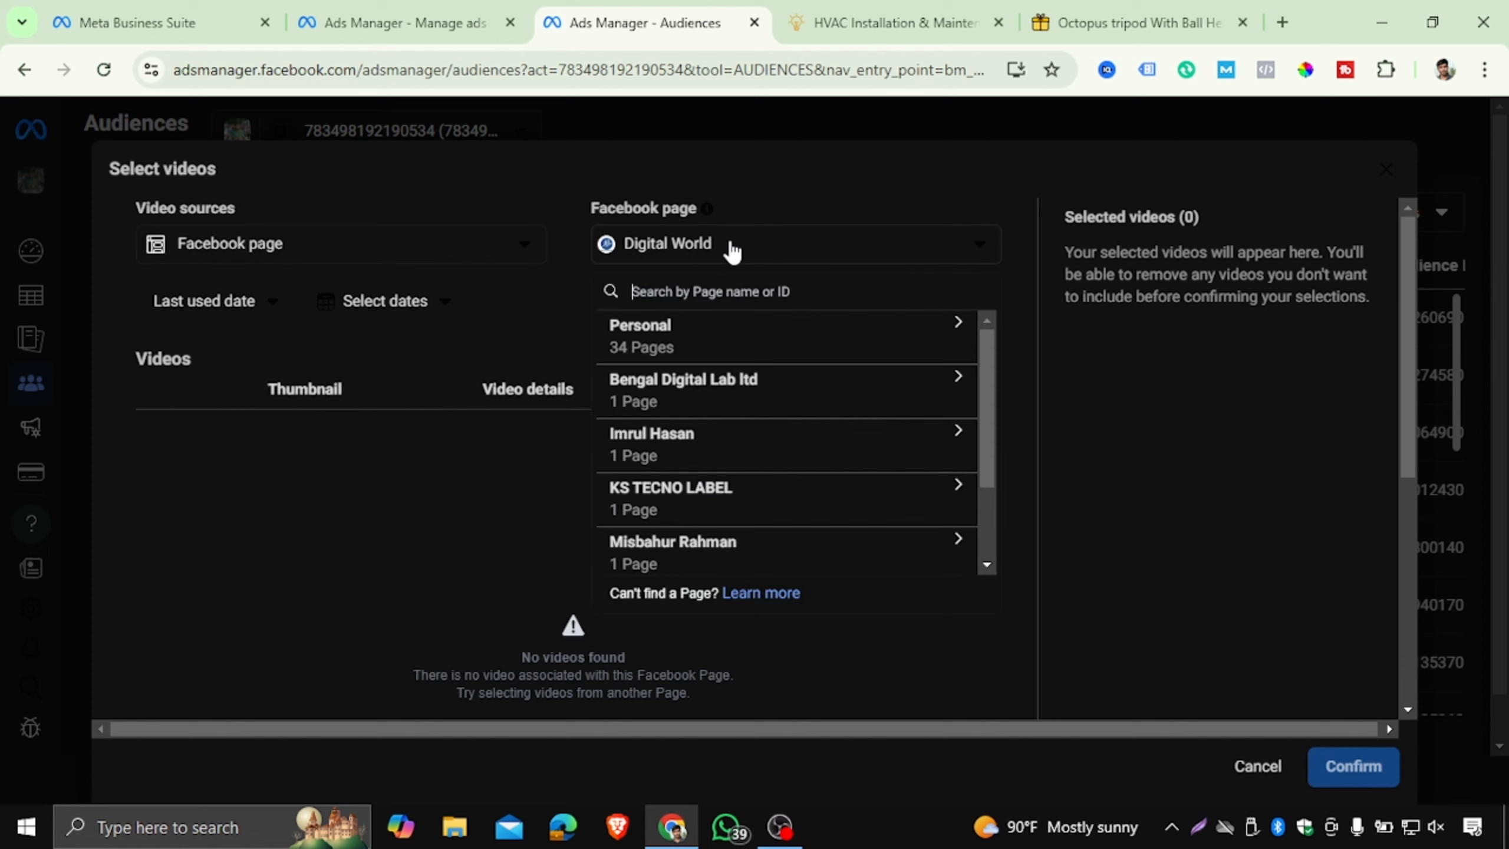
scroll(837, 471, "down", 2)
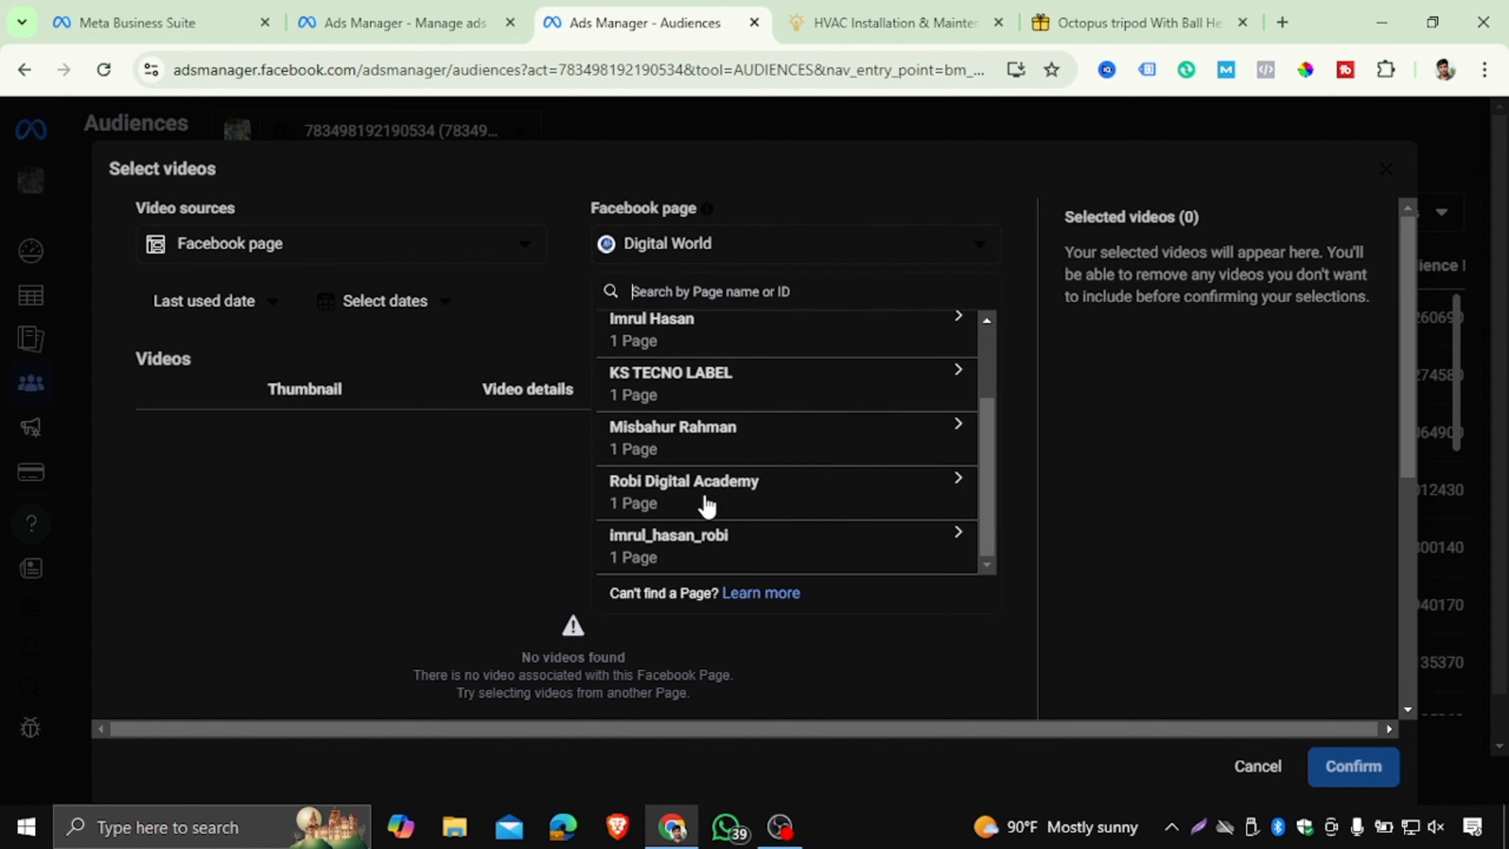
left_click(817, 502)
left_click(755, 538)
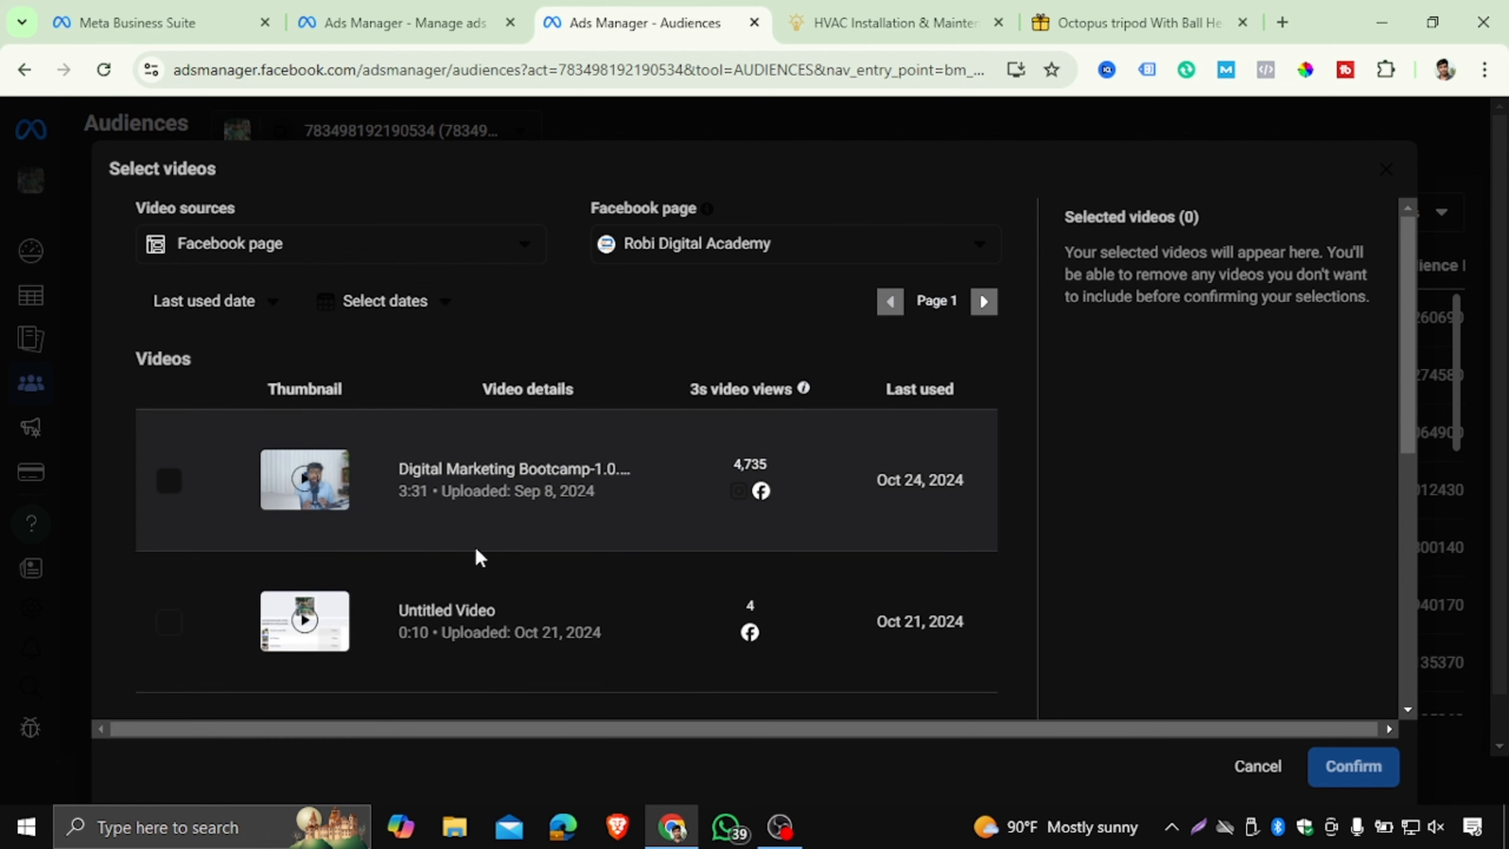
- Look through the page's videos, select the 3:31 Digital Marketing Bootcamp-1.0 video and confirm the selection
left_click(172, 486)
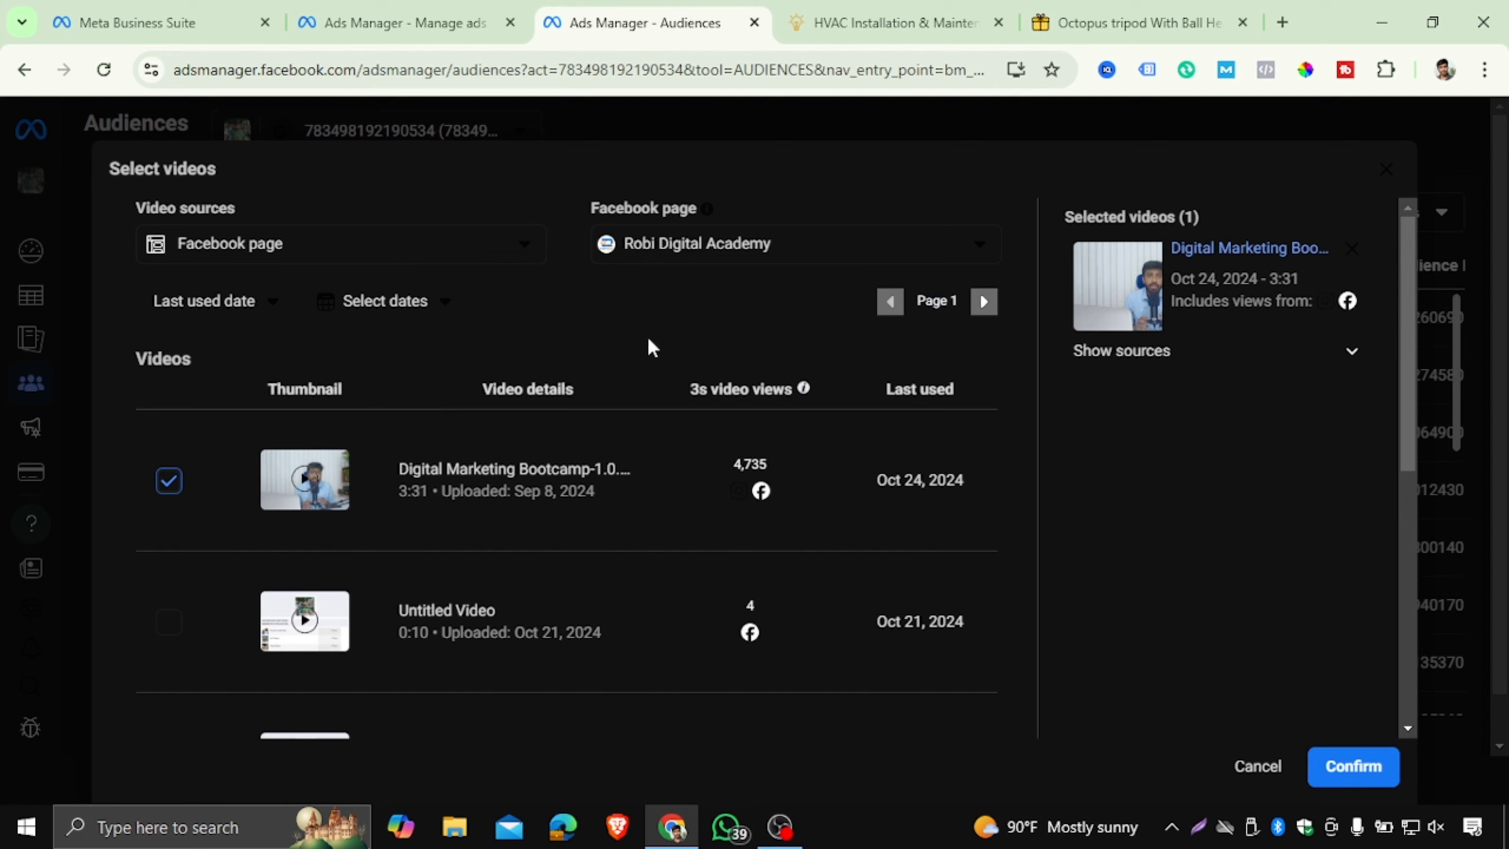
scroll(224, 600, "down", 8)
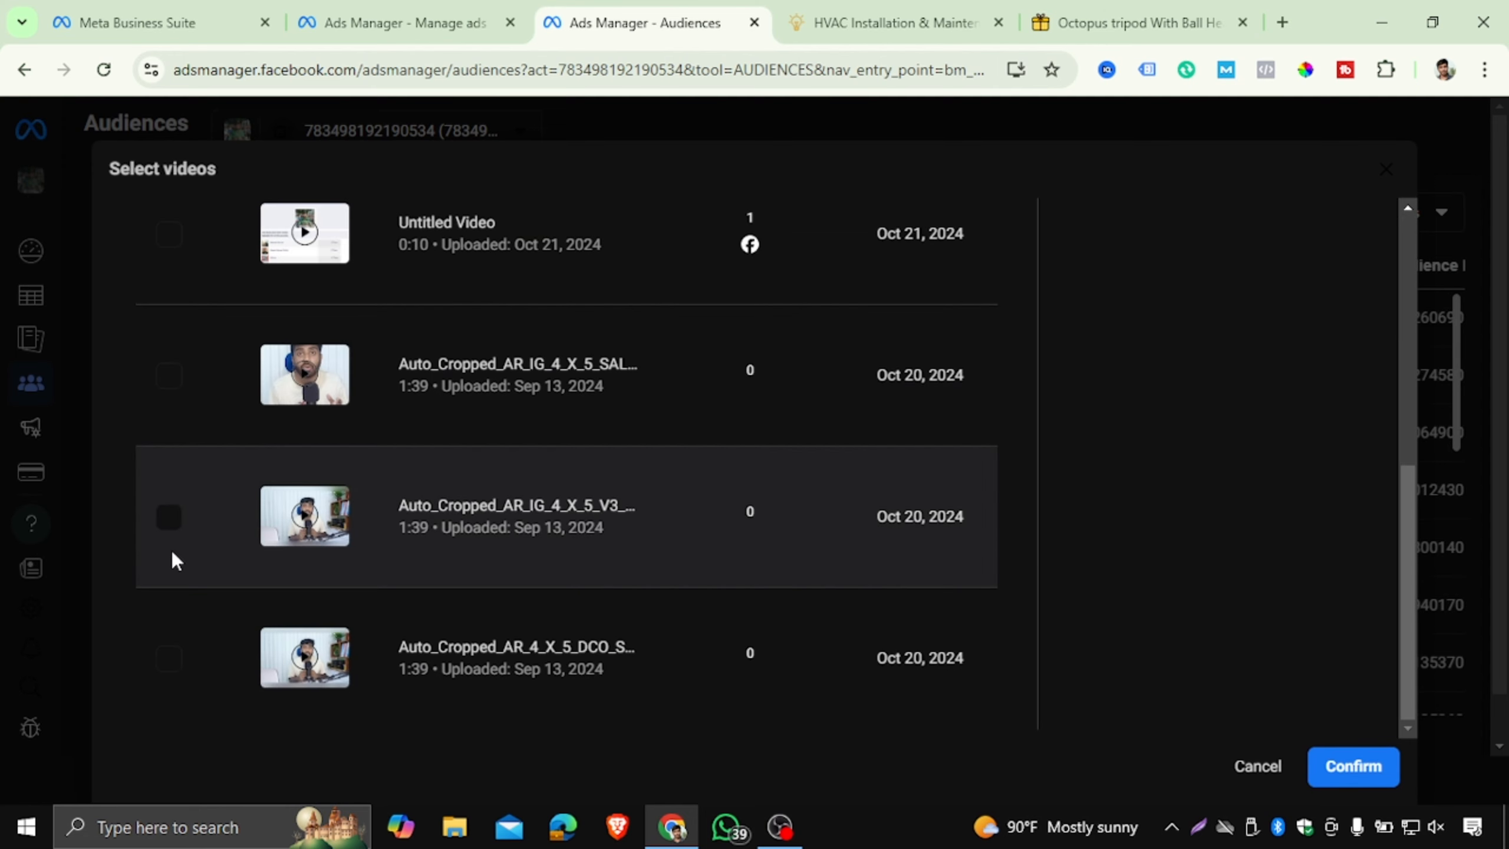
scroll(261, 601, "up", 6)
scroll(357, 564, "up", 2)
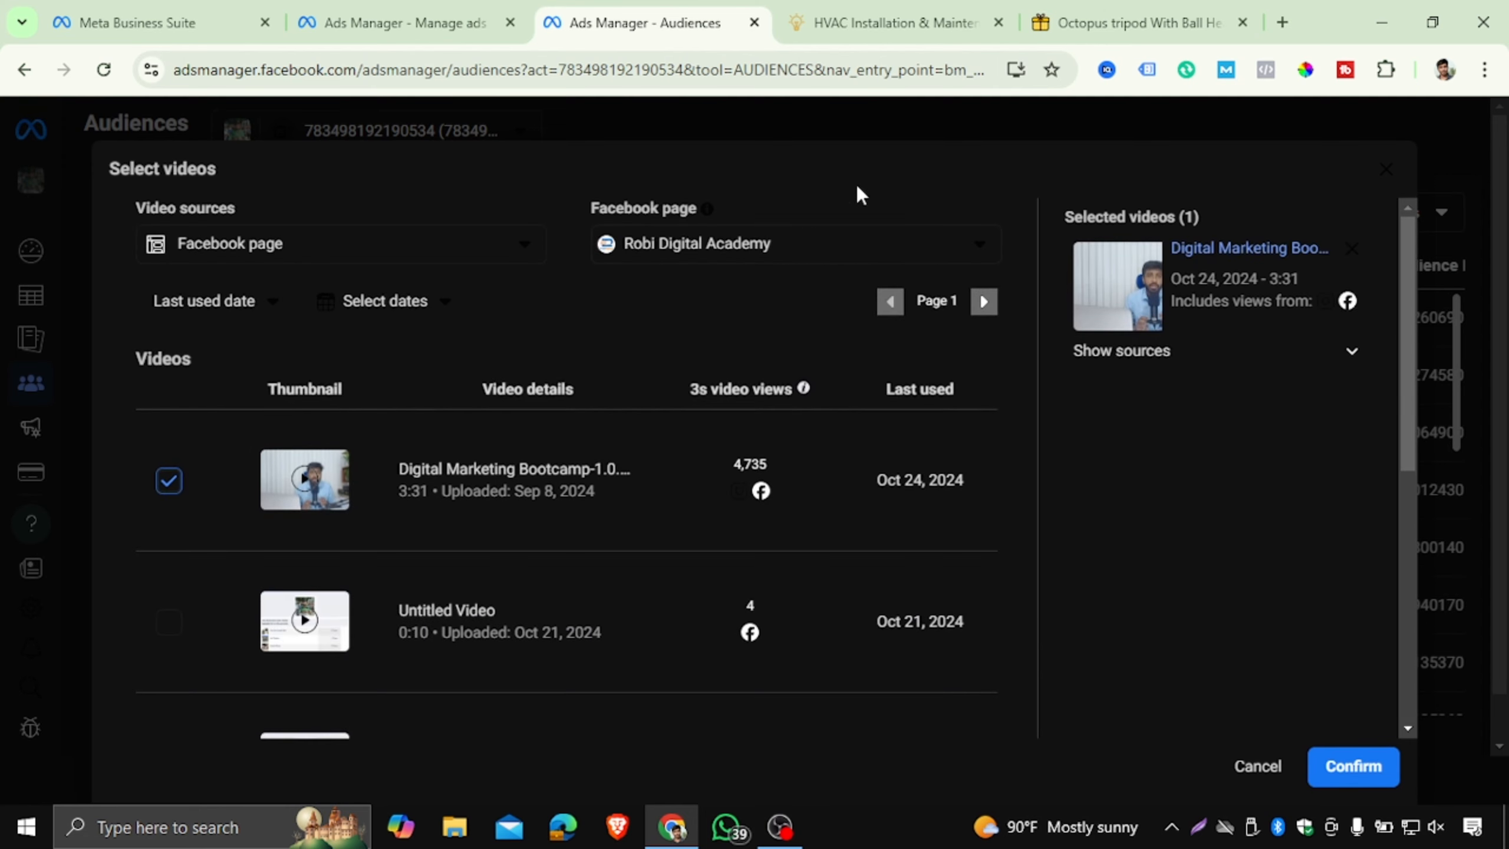
left_click(169, 487)
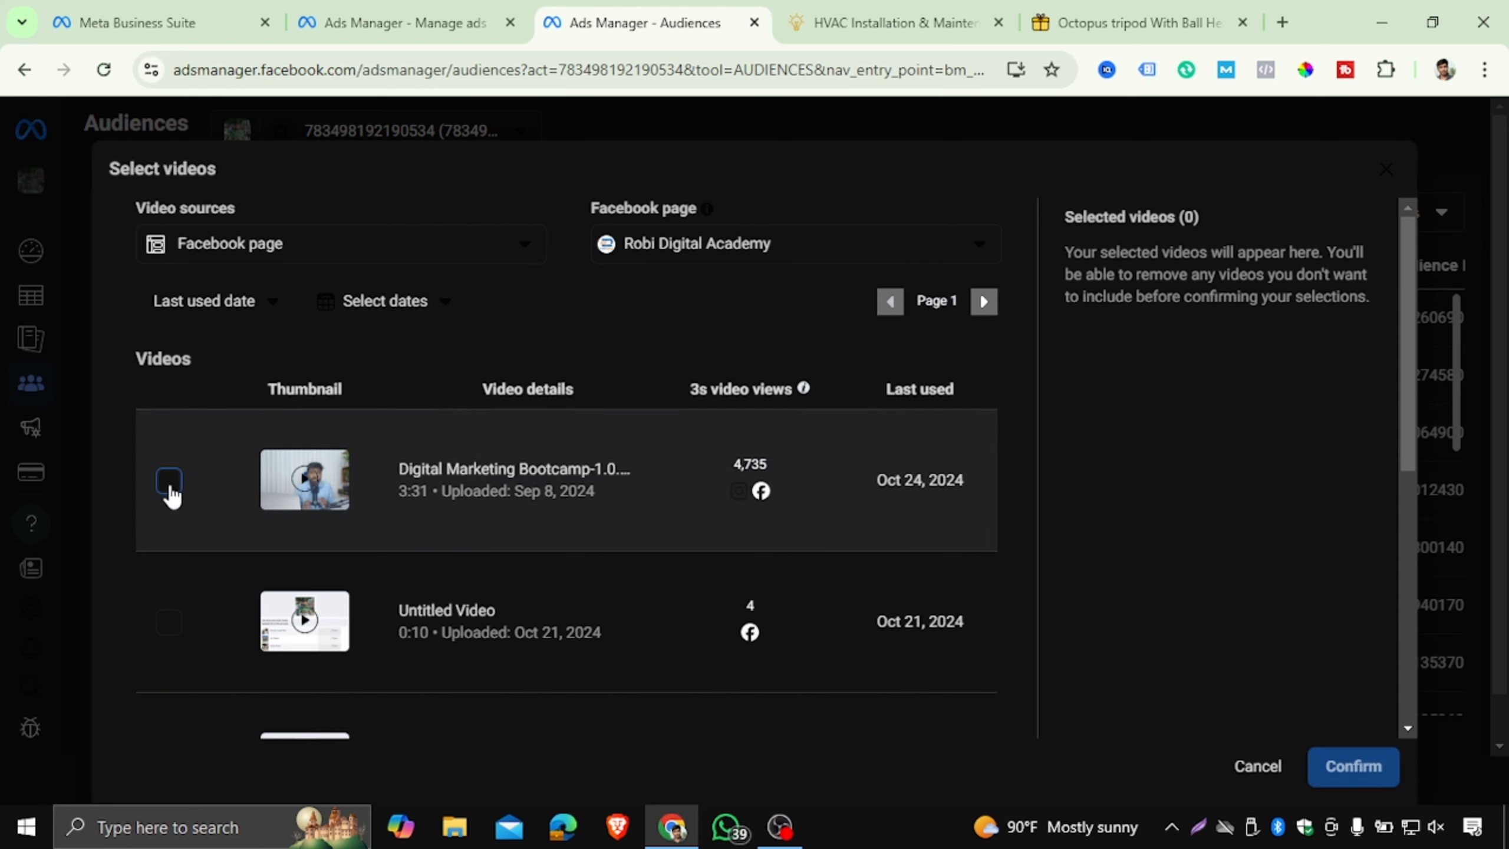
left_click(169, 488)
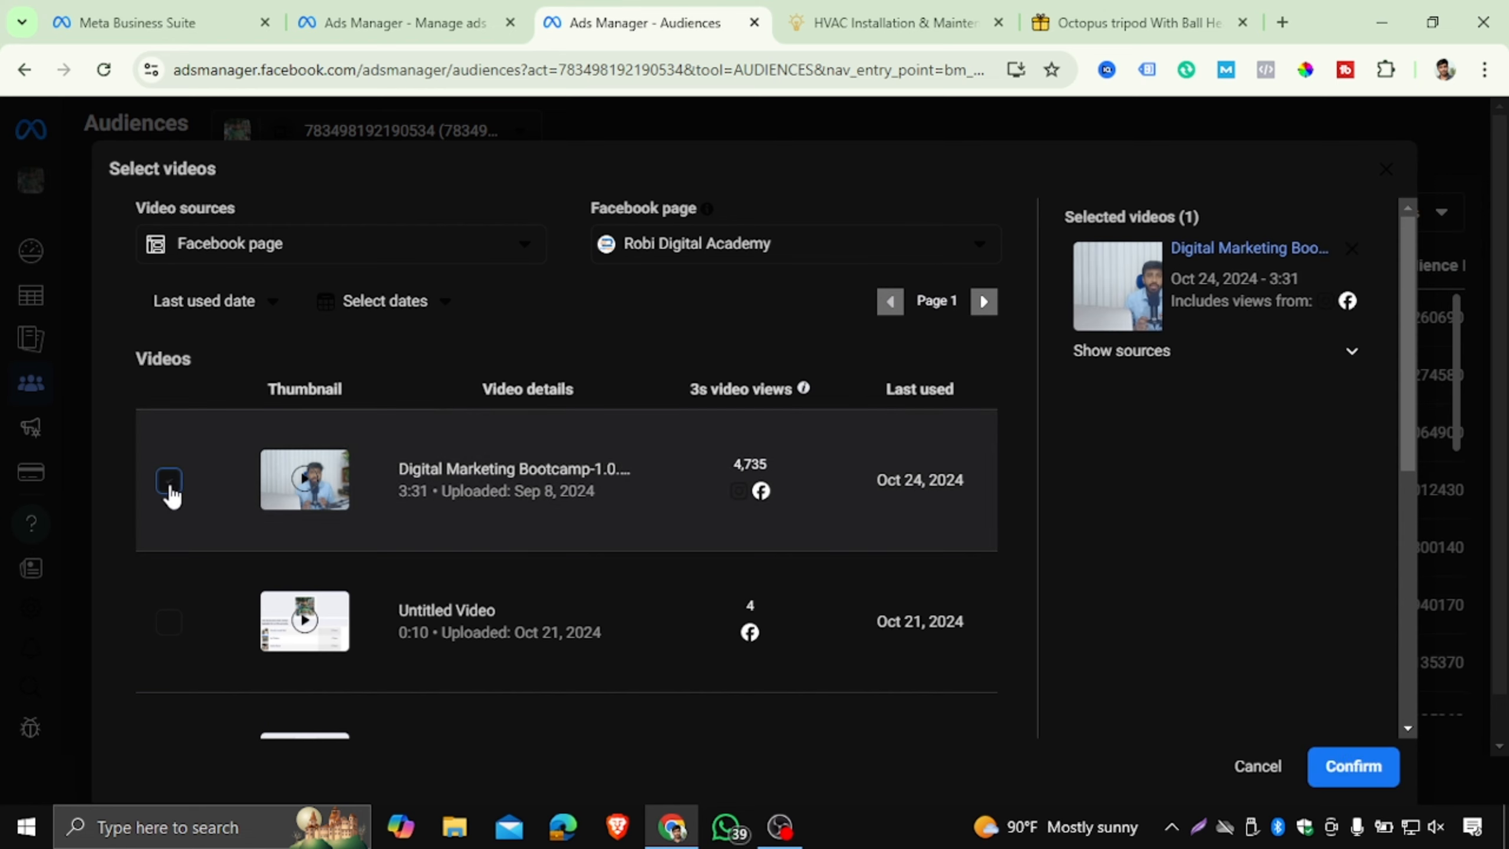
left_click(1357, 769)
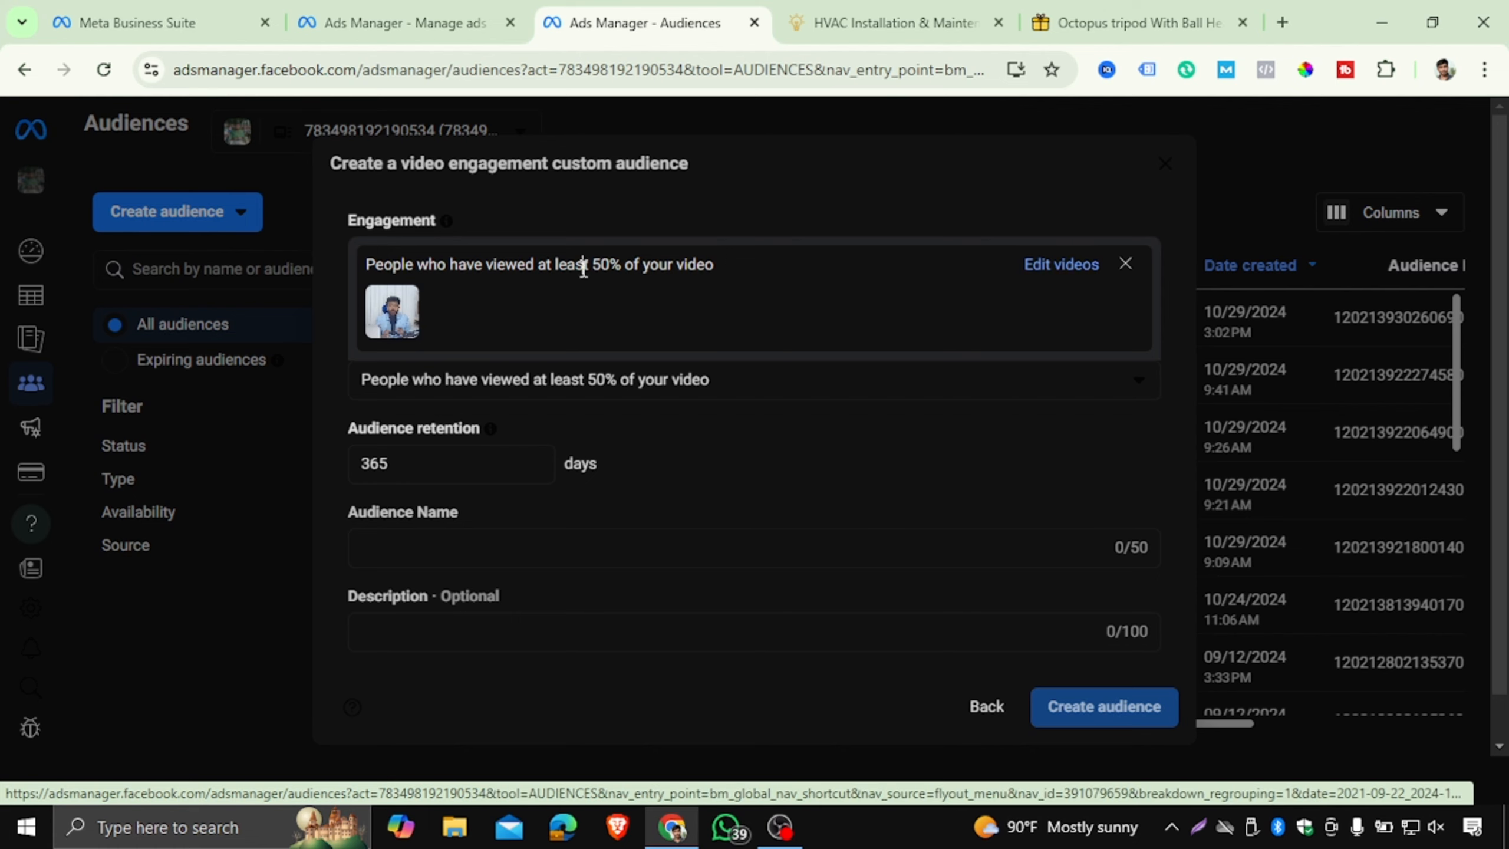
- Review the 50% engagement rule and set the audience retention to 30 days
left_click_drag(581, 265, 613, 265)
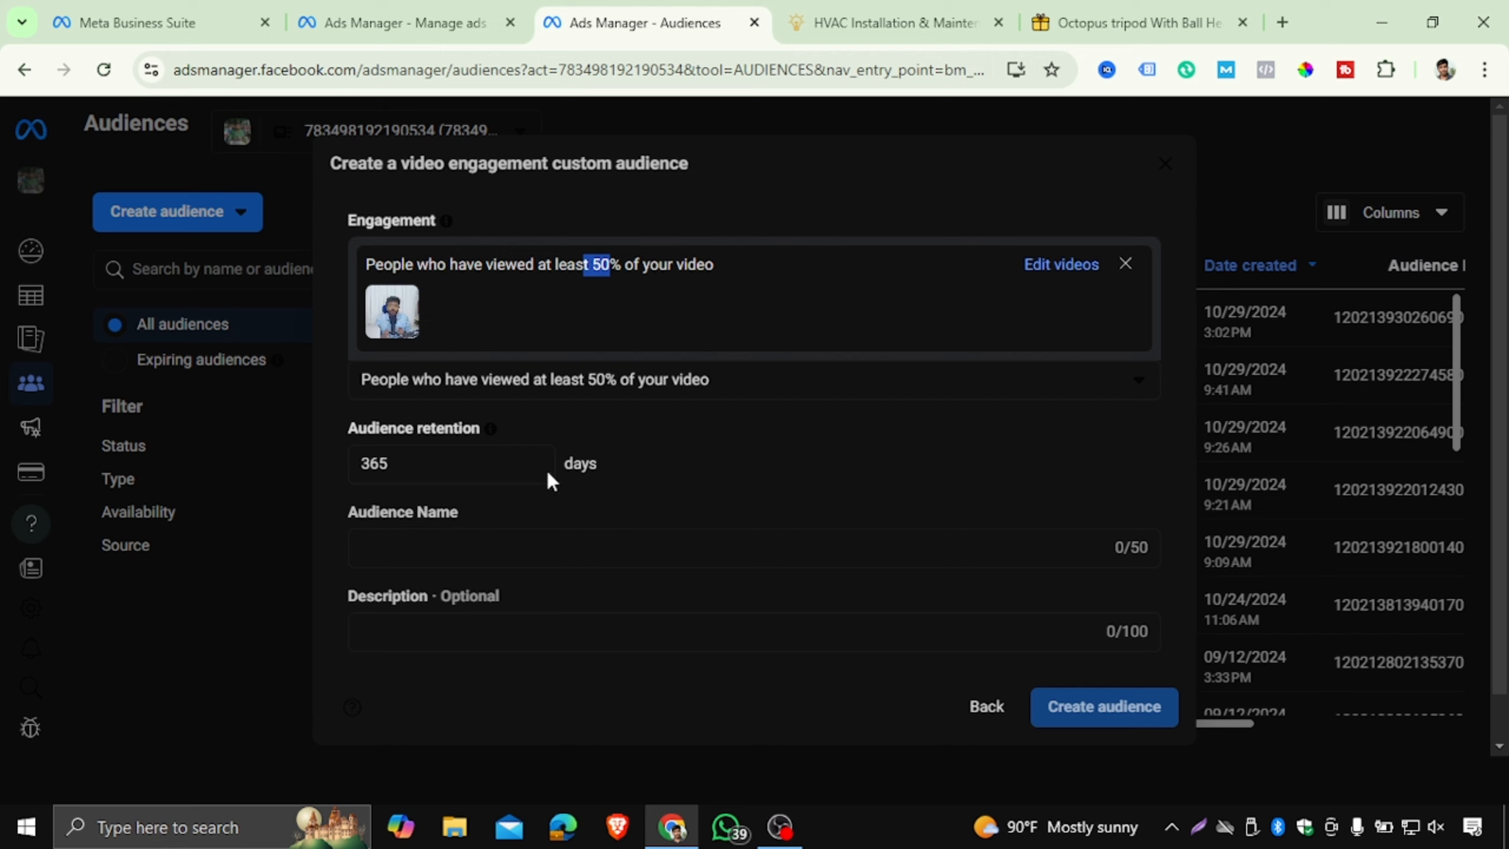
left_click_drag(593, 264, 617, 263)
double_click(423, 461)
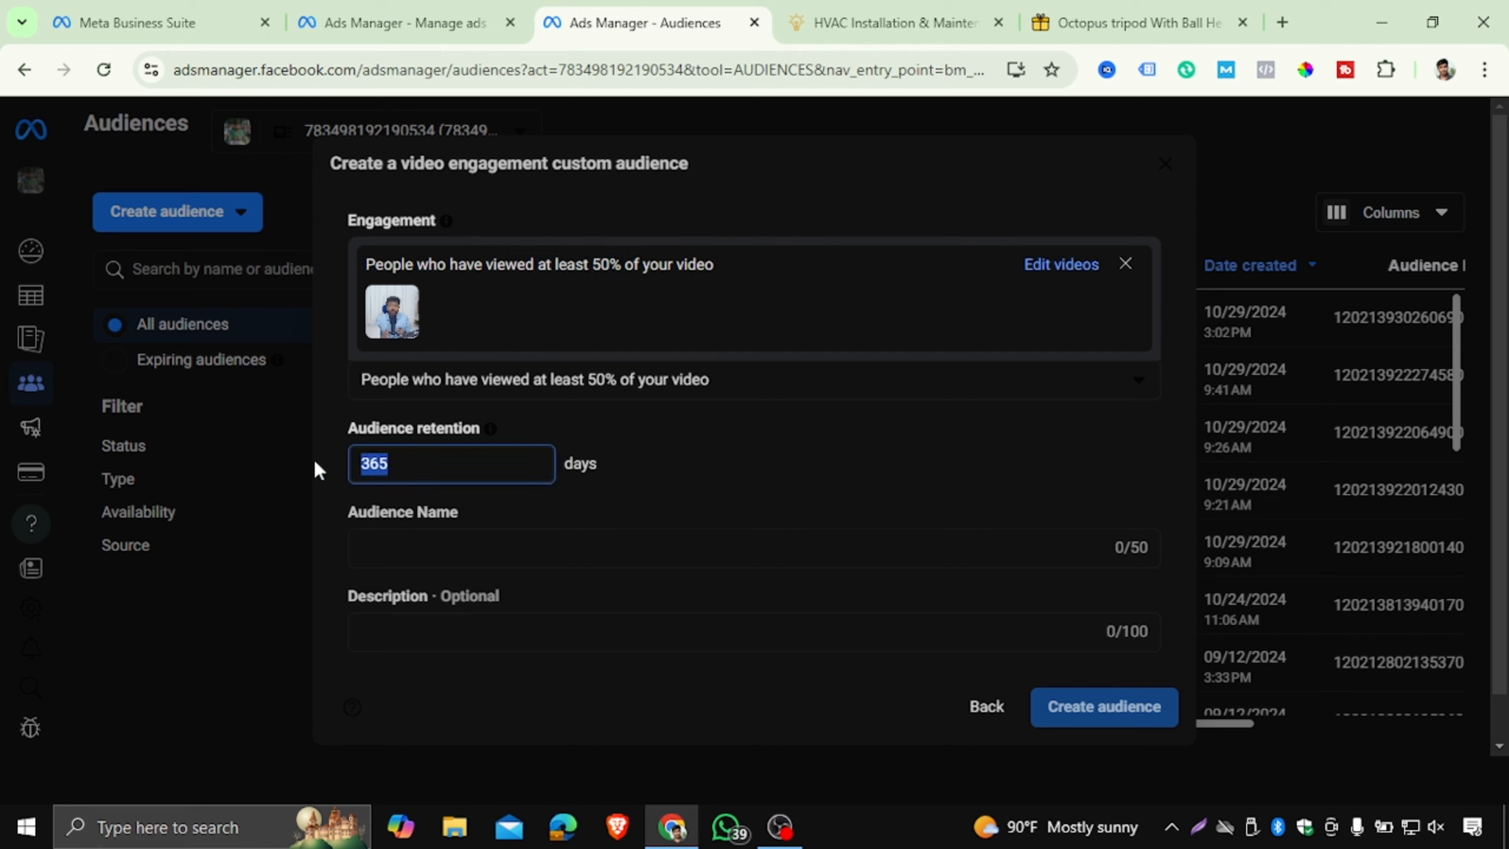
left_click(429, 455)
left_click_drag(414, 470, 325, 475)
type("30")
left_click(667, 423)
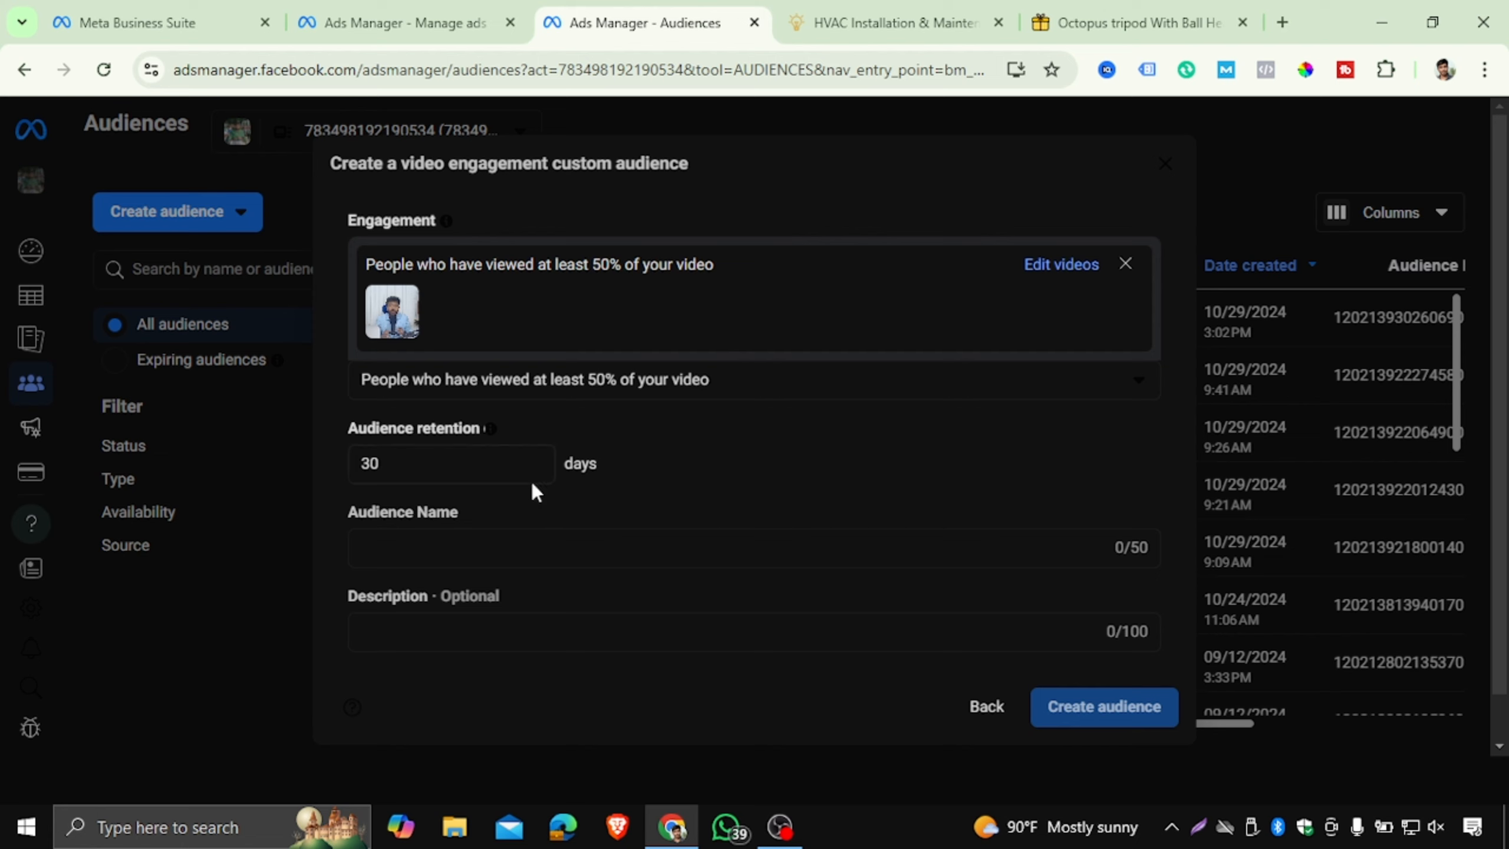
- Name the audience "Group-B 50% Video view", create it and close the creation dialog
left_click(486, 559)
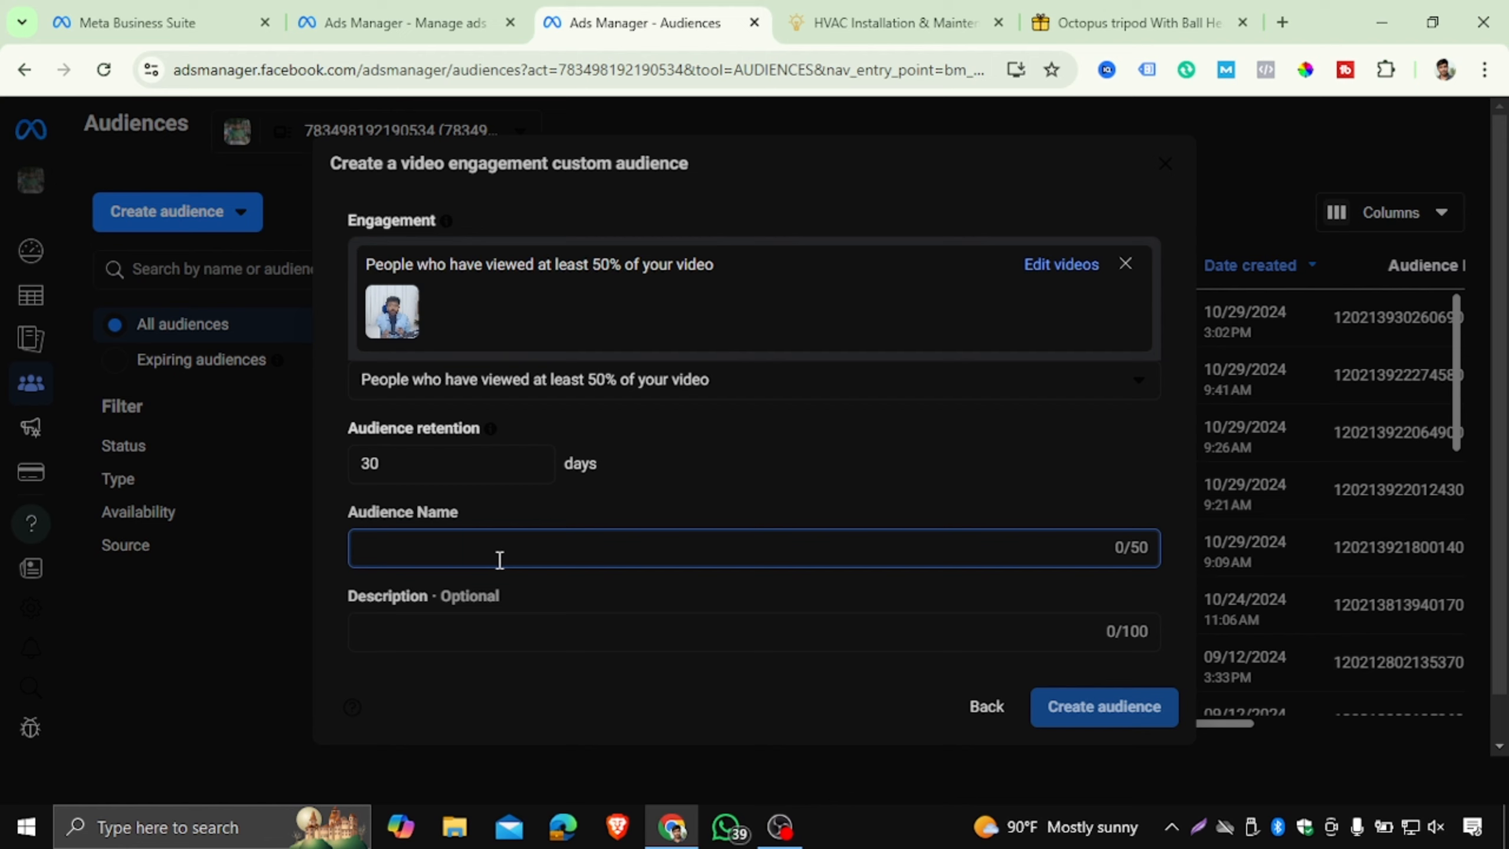
type("Group")
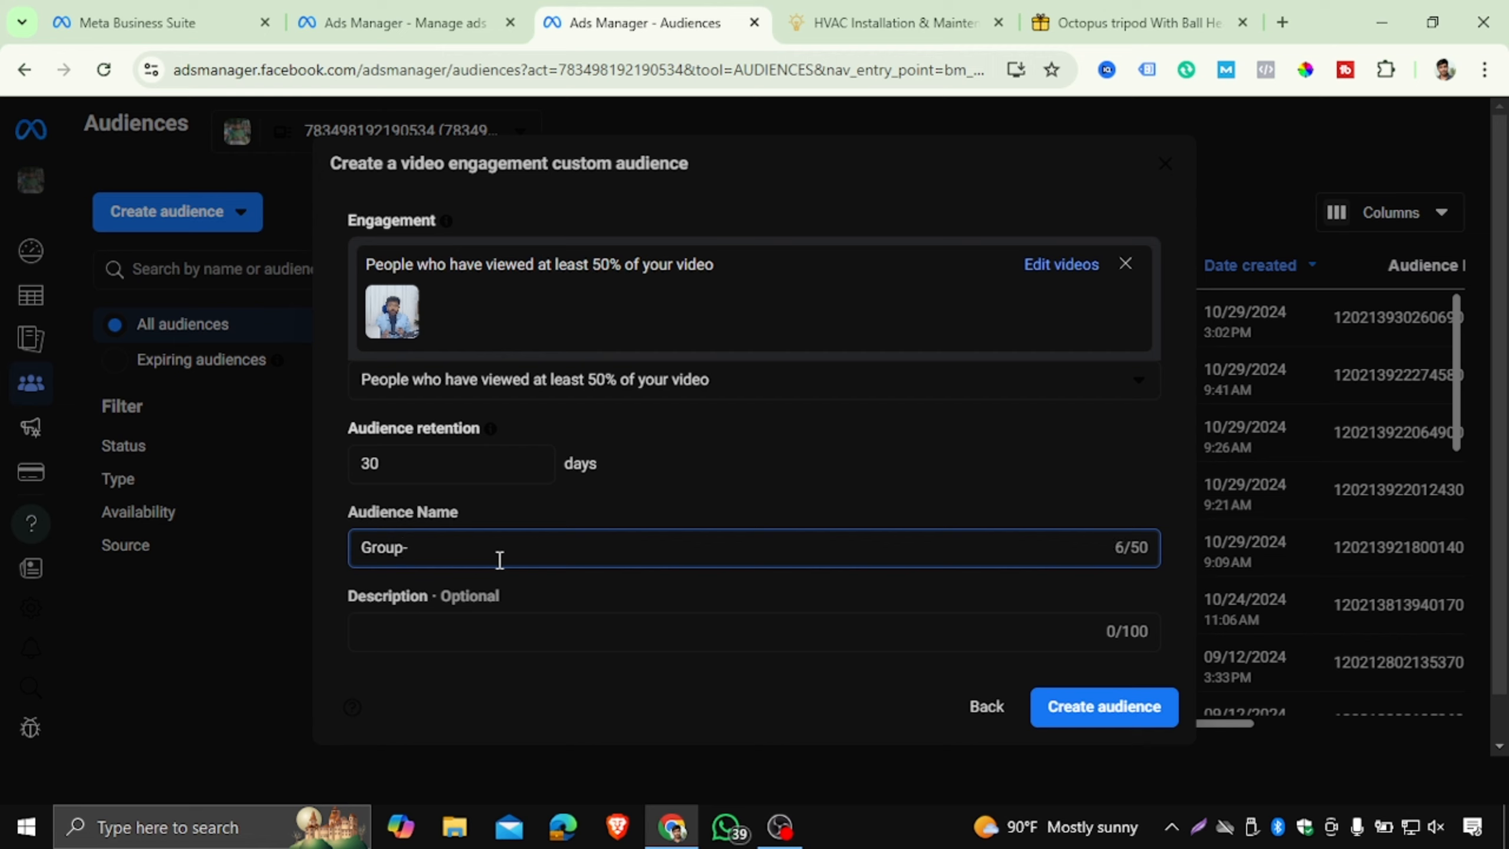
type("-B 50% Vid")
key("BackSpace")
type("deo y")
type("iew")
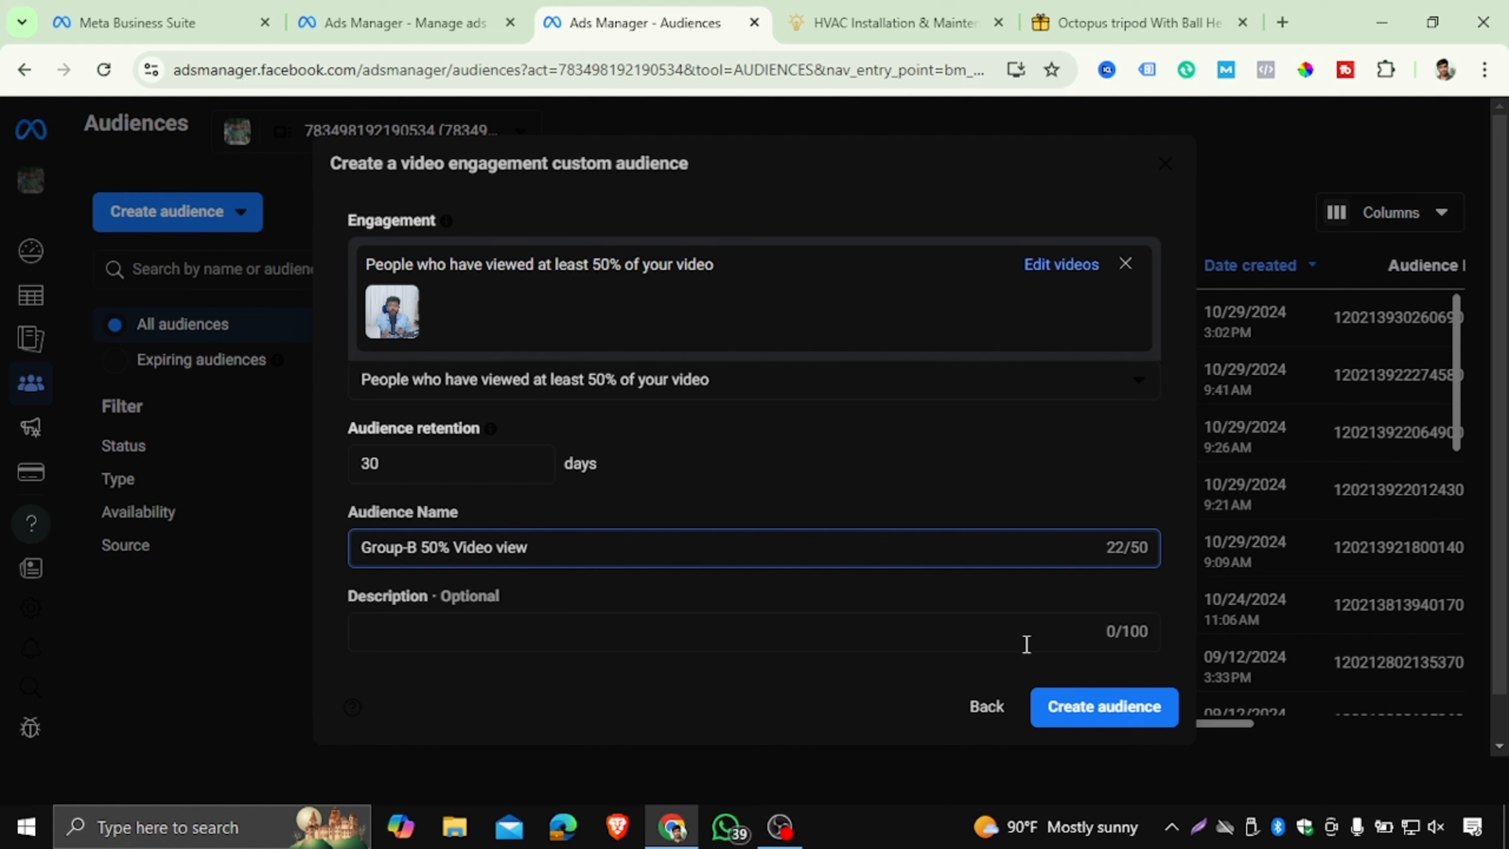
left_click(1109, 710)
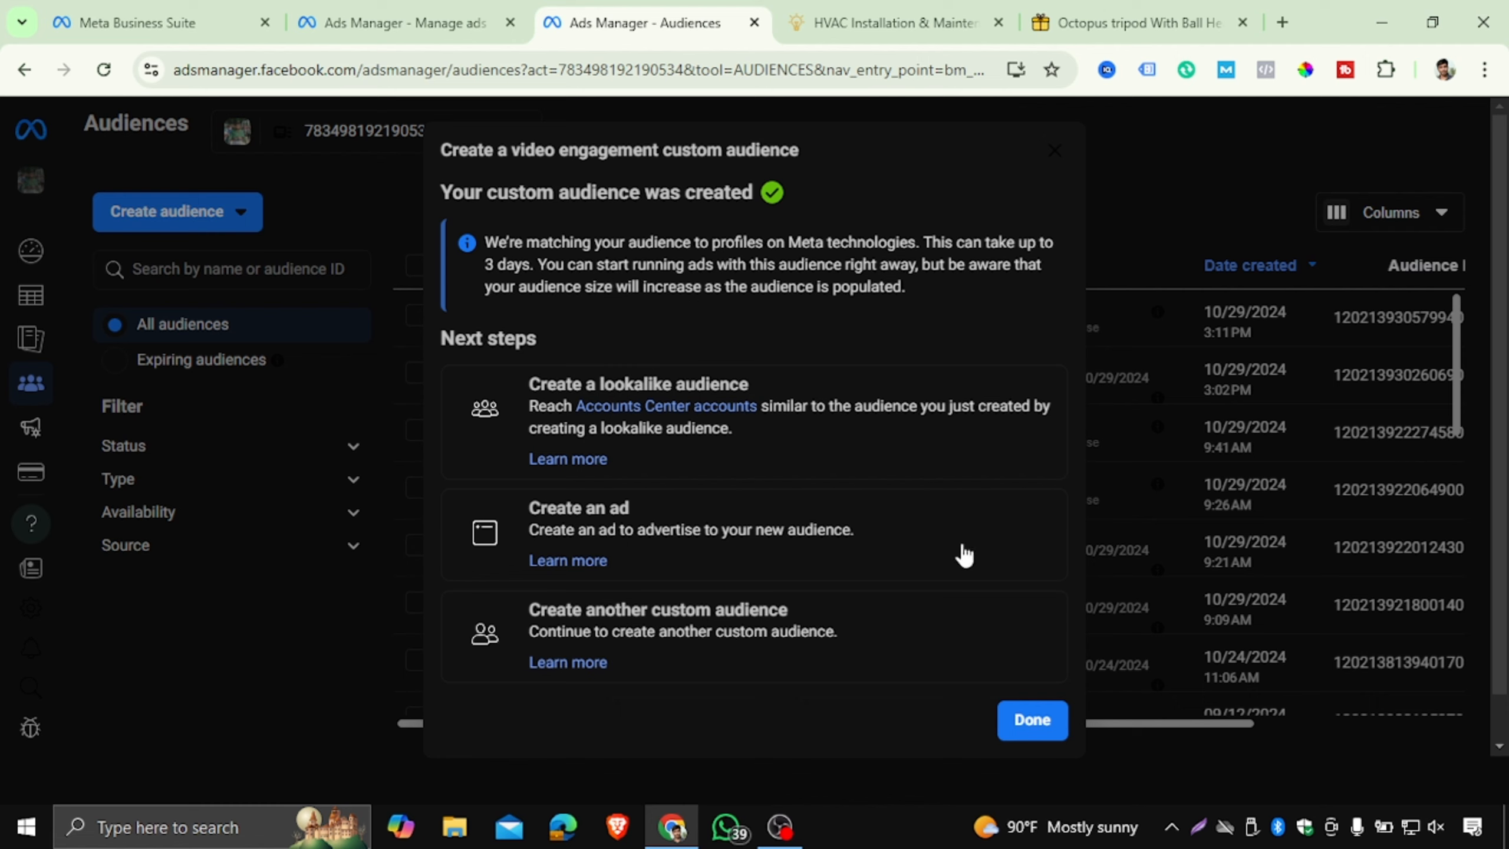
left_click(1031, 729)
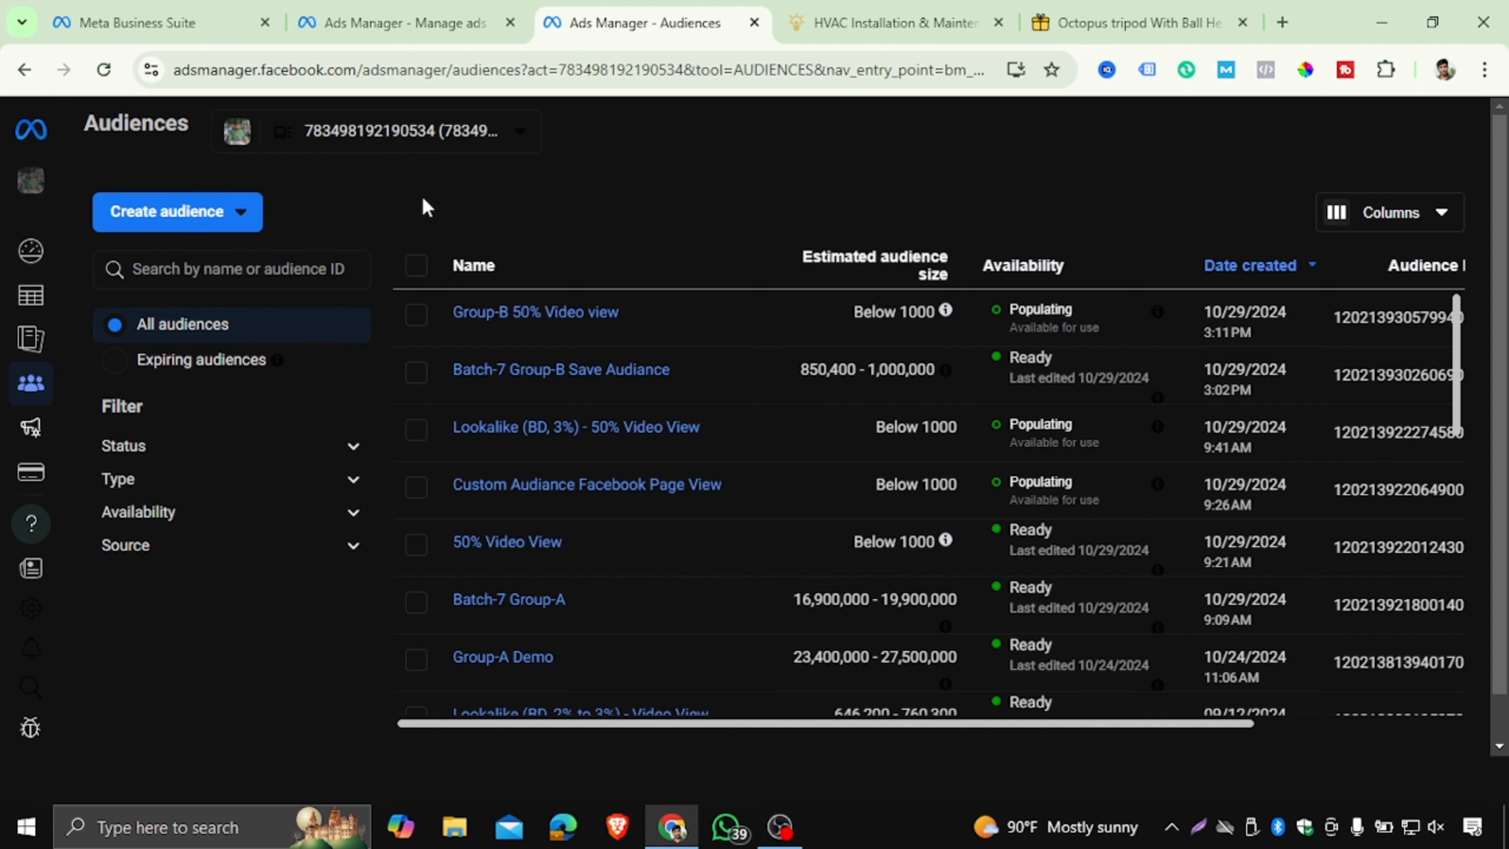
- Start another custom audience, revisit the BDShop tripod page, and open the audience form with Facebook page as the source
left_click(235, 215)
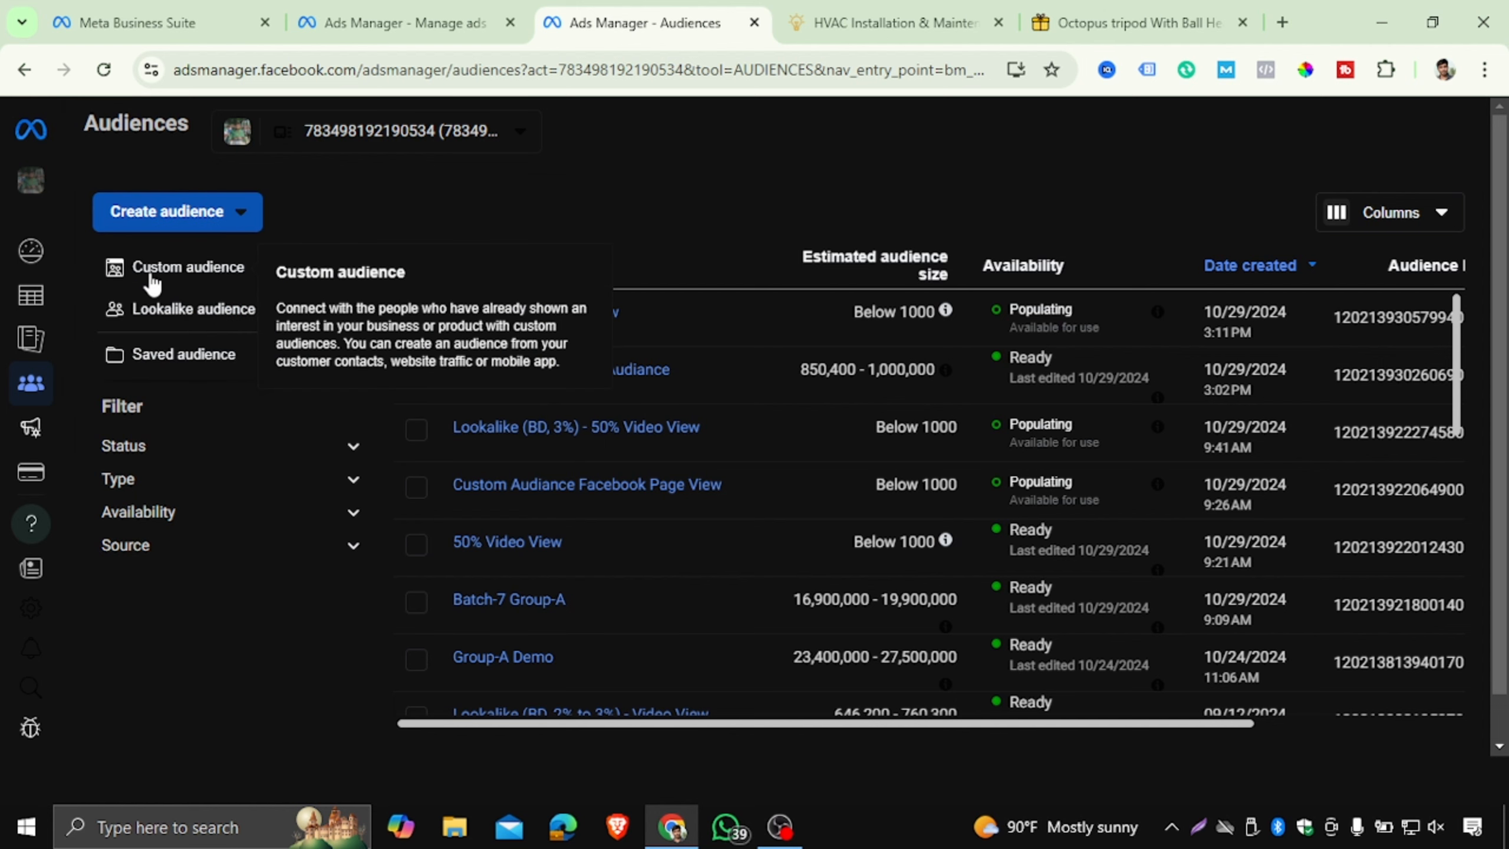
left_click(152, 269)
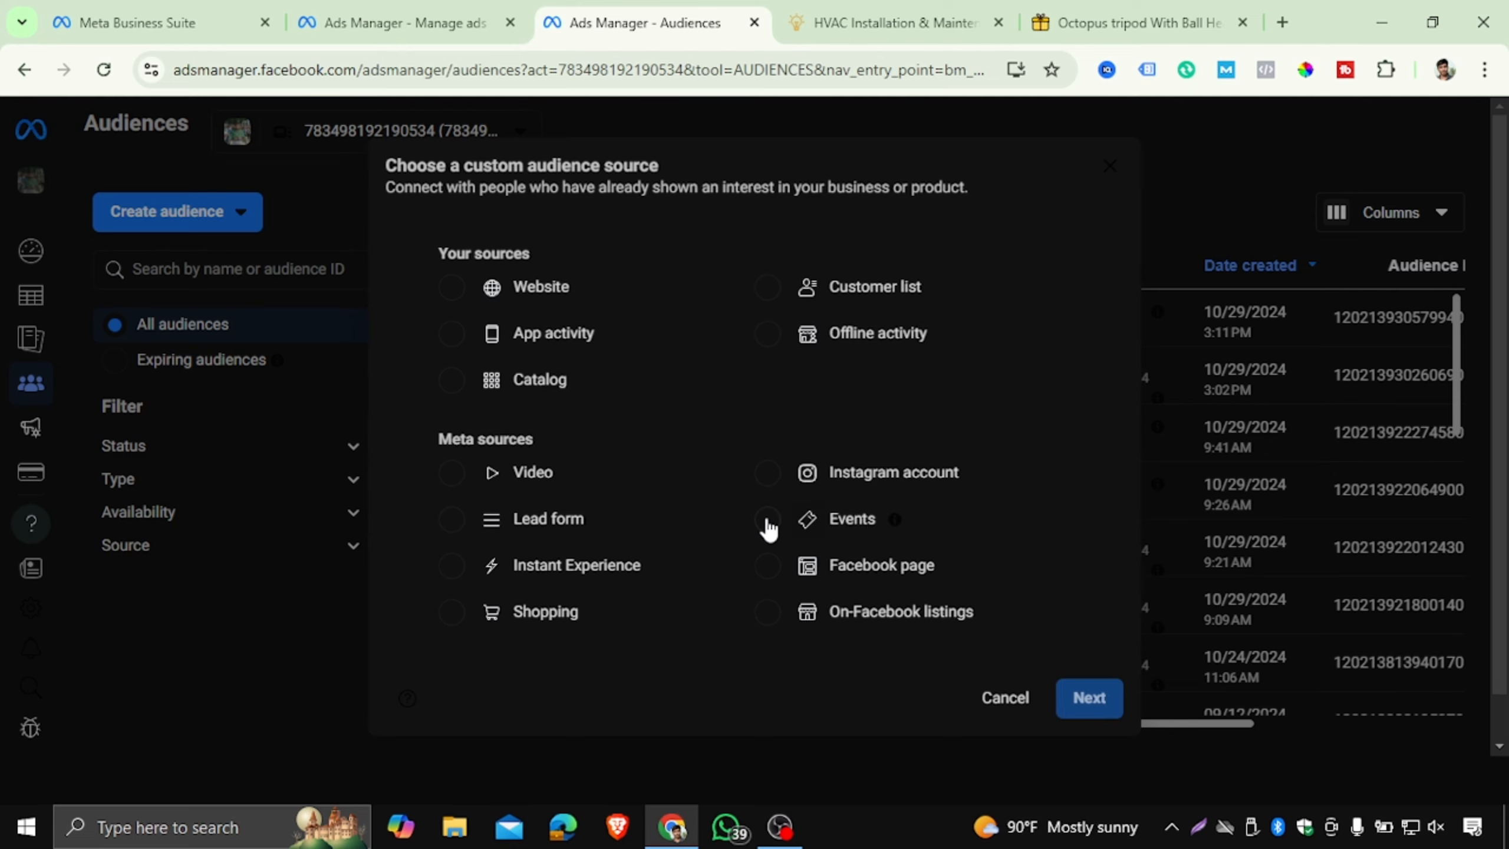
left_click(1129, 22)
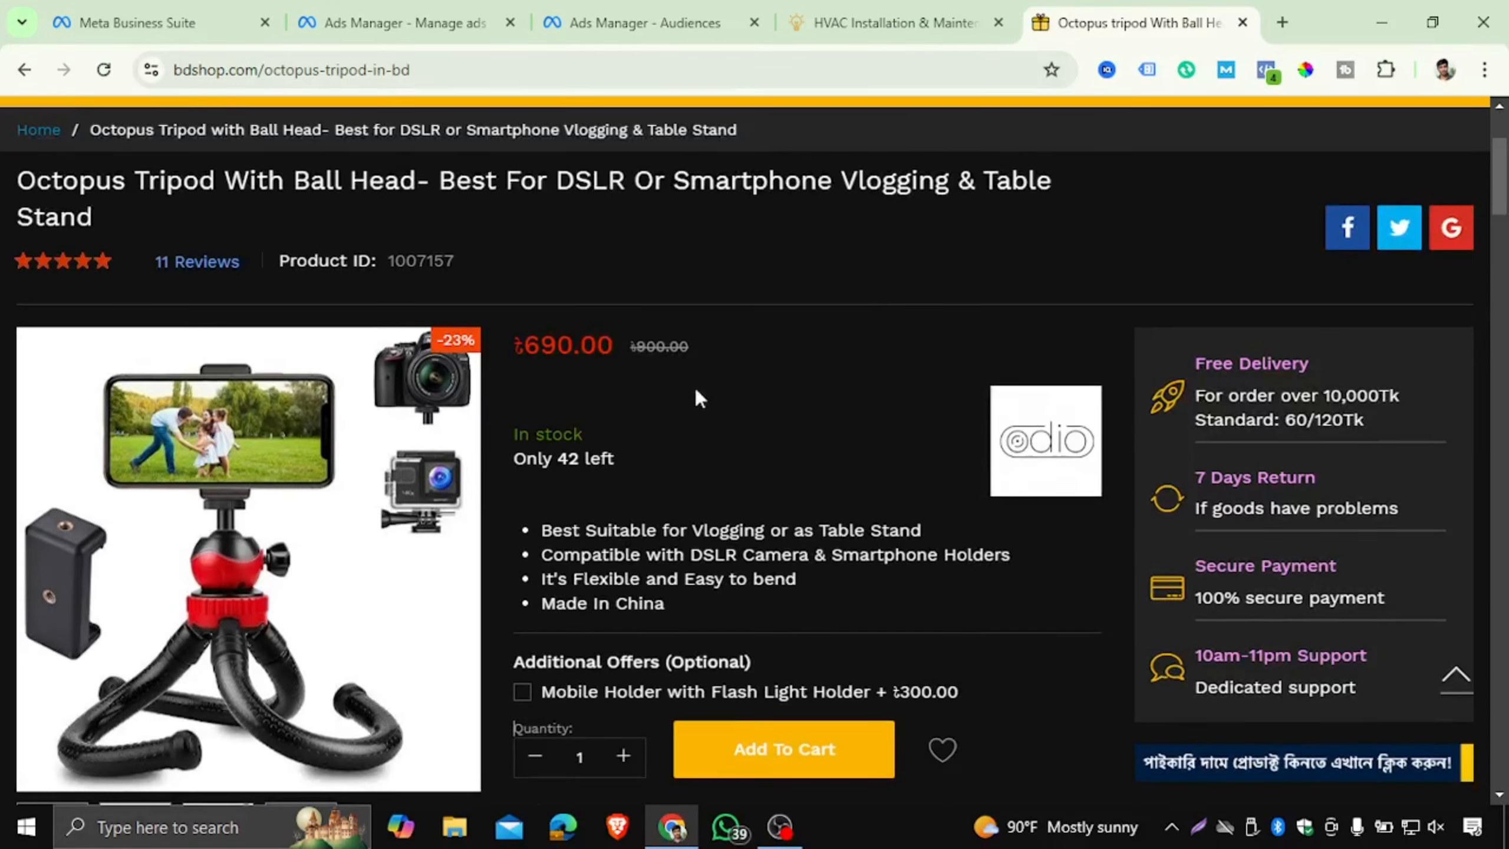
scroll(973, 501, "down", 5)
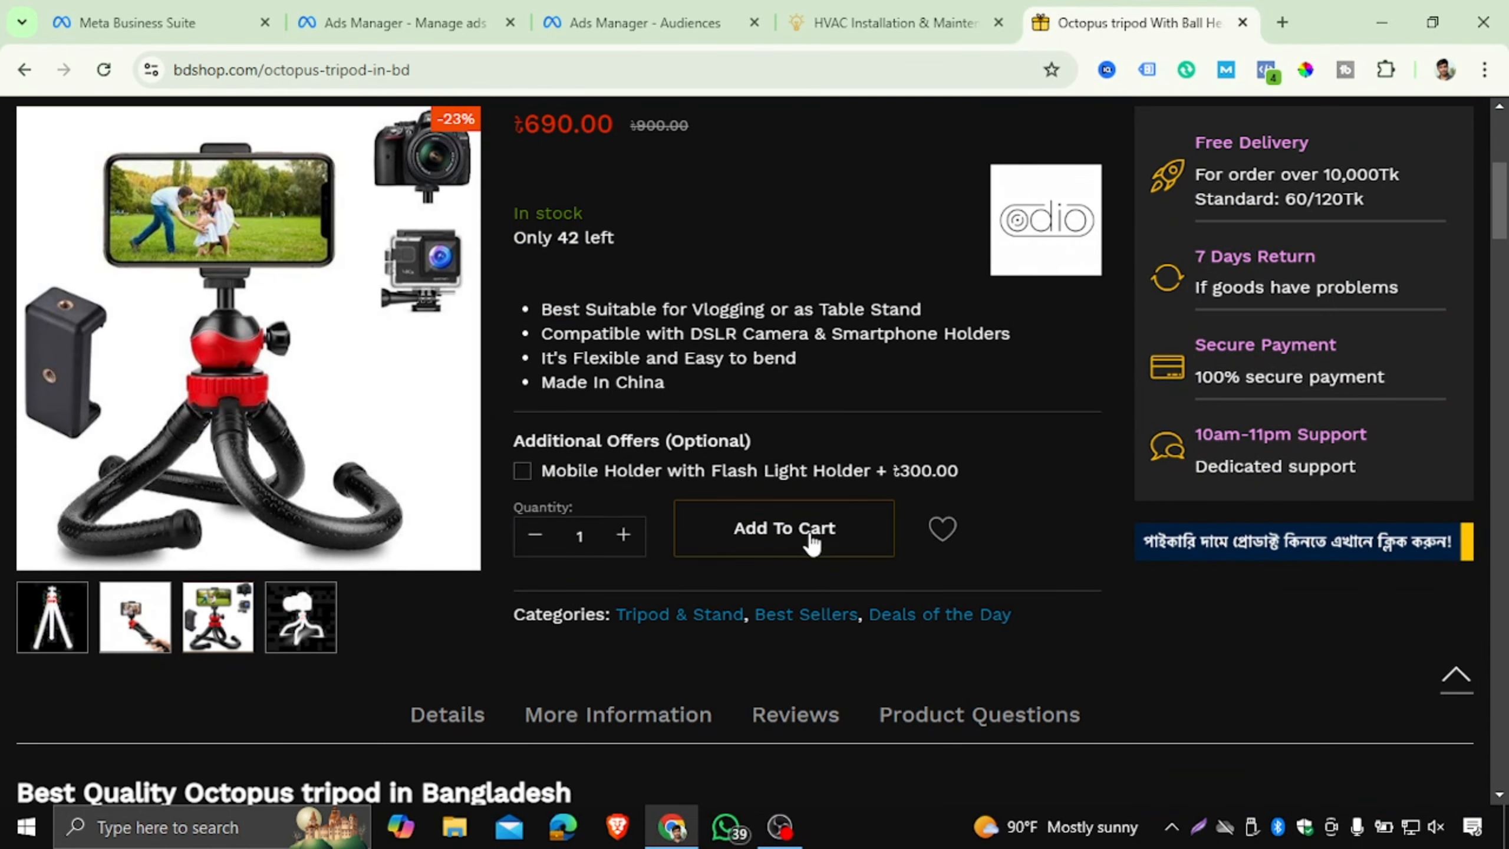
left_click(478, 13)
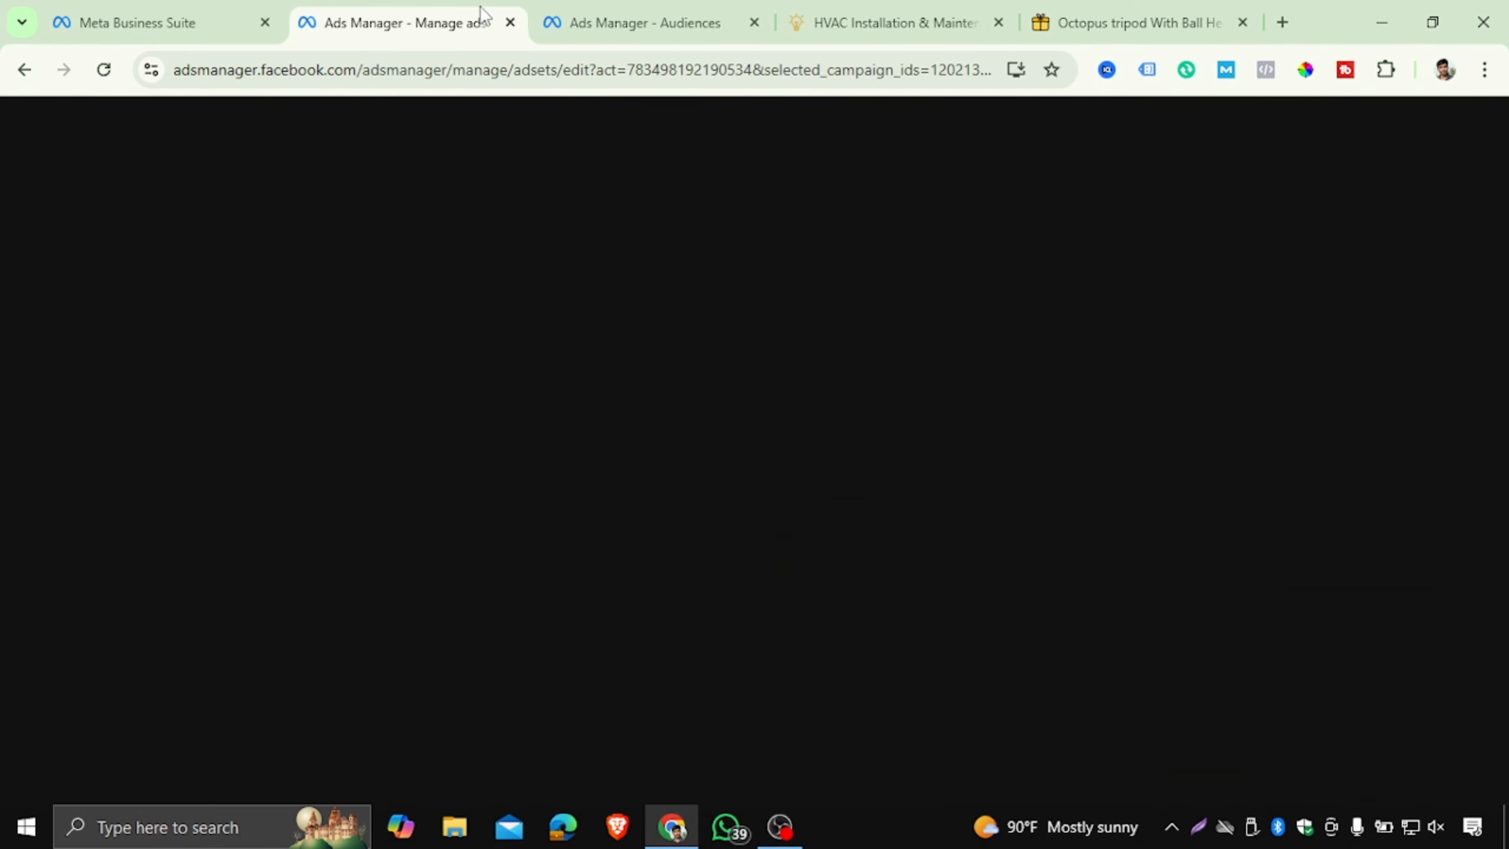
left_click(585, 17)
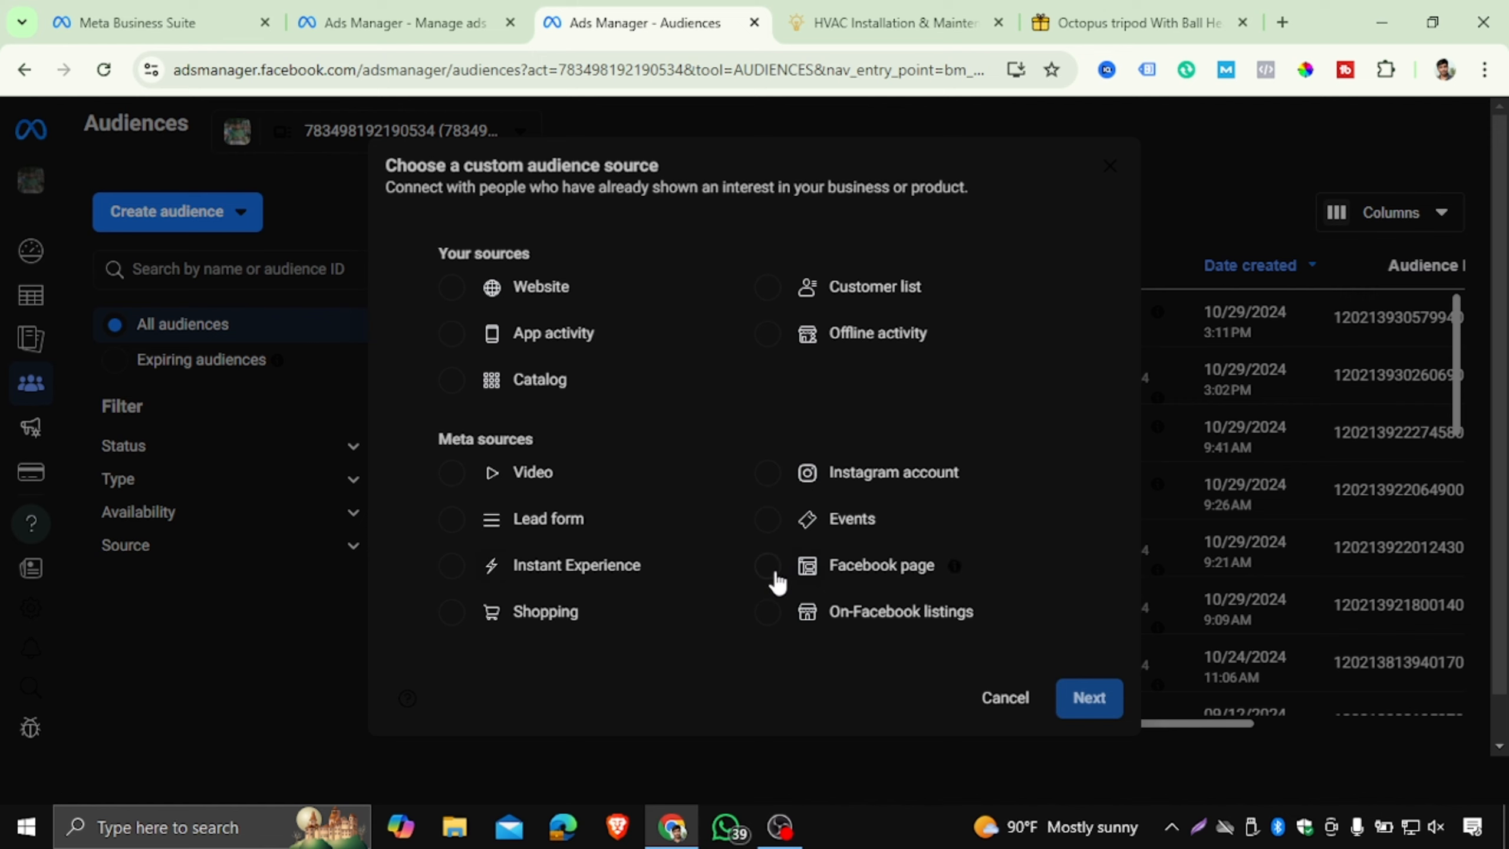
left_click(774, 581)
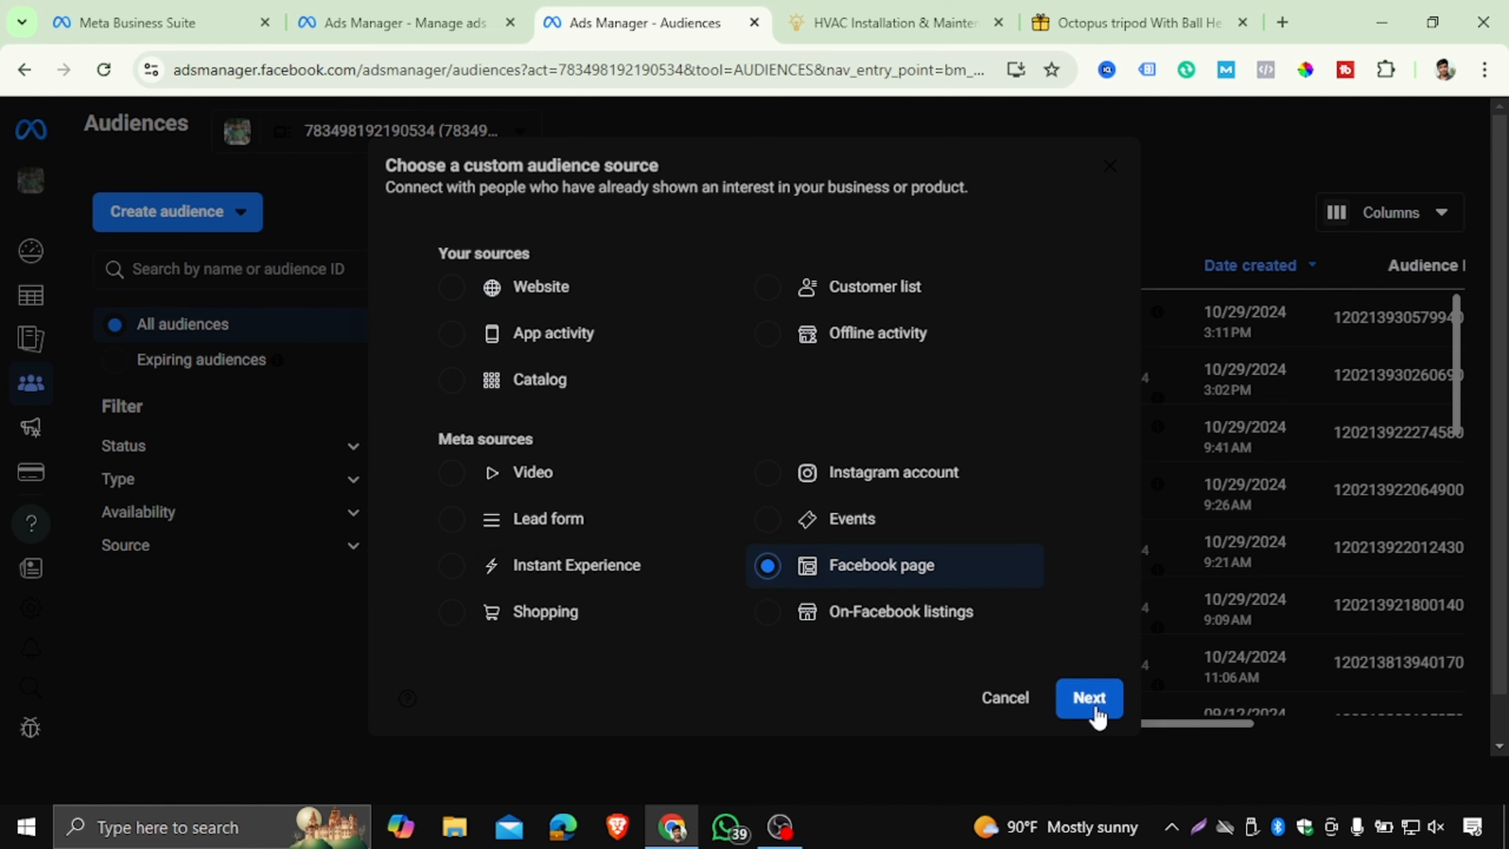
left_click(1088, 700)
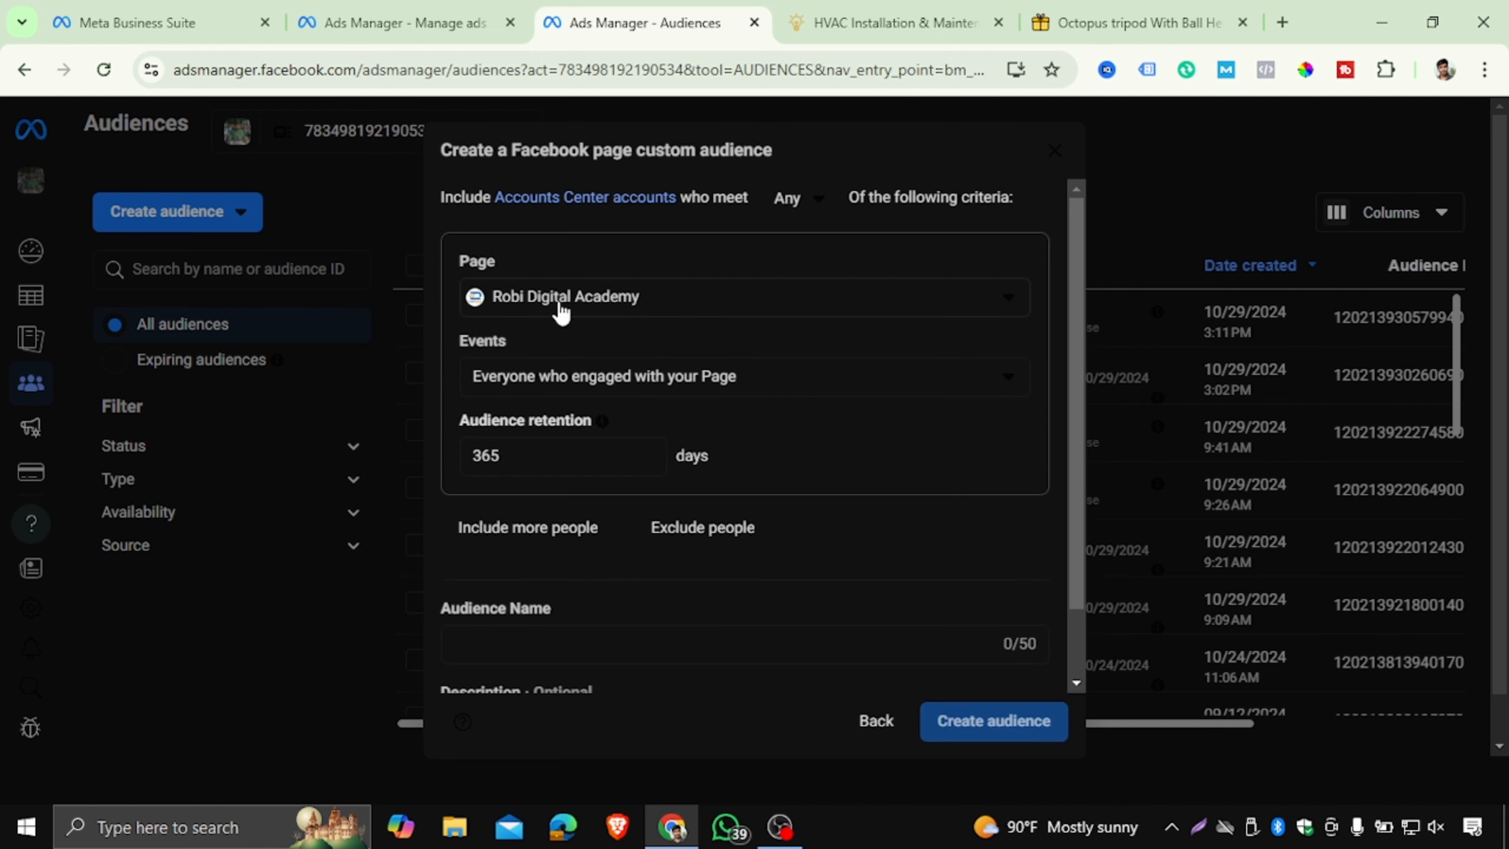
- Look through the available Facebook pages for the custom audience, keeping Robi Digital Academy, and check the audience retention
left_click(820, 315)
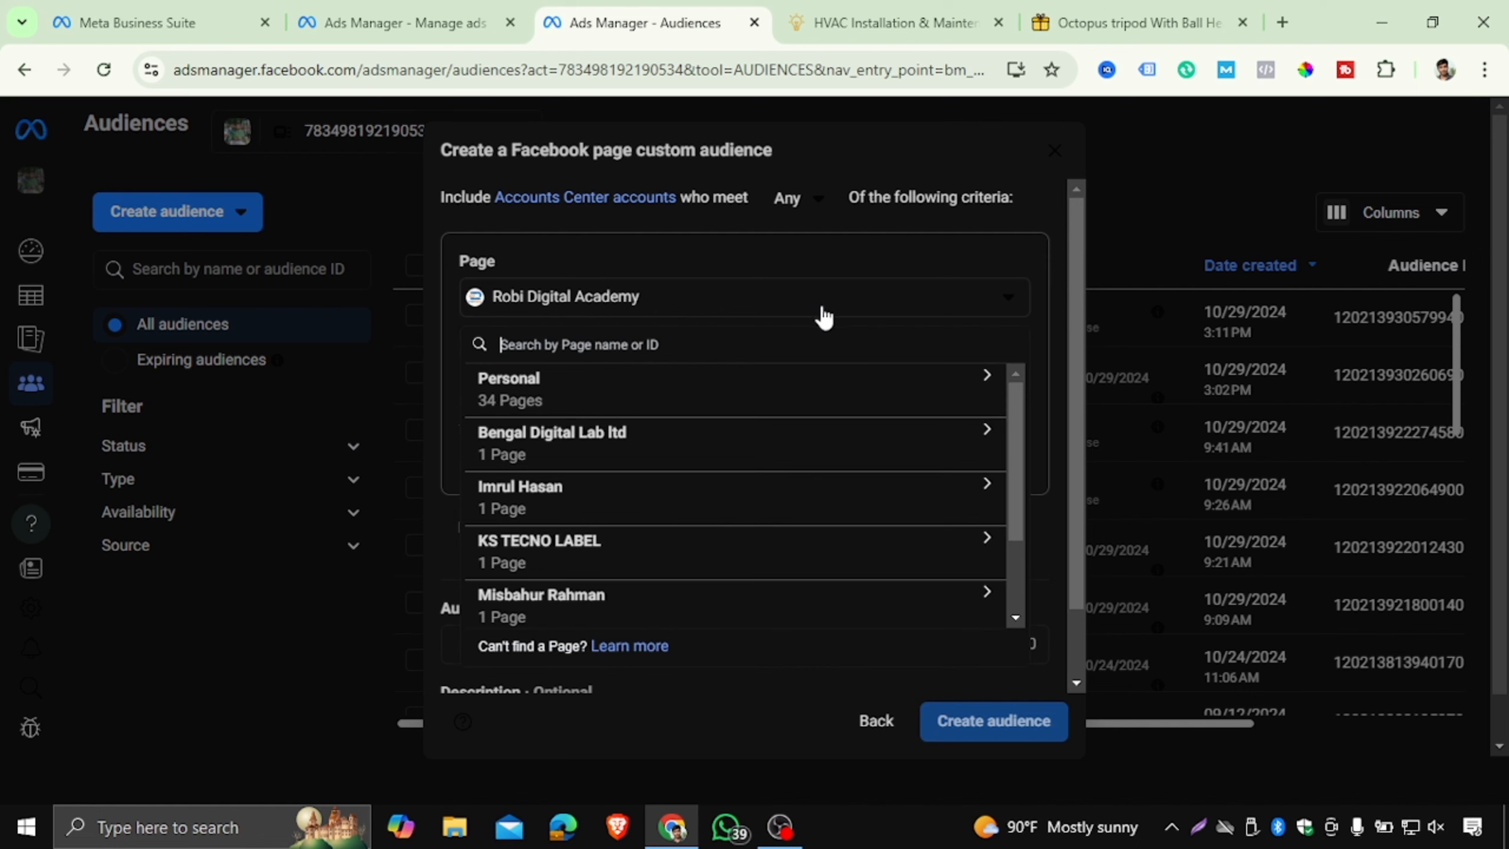
scroll(607, 471, "down", 1)
scroll(654, 417, "up", 1)
left_click(898, 297)
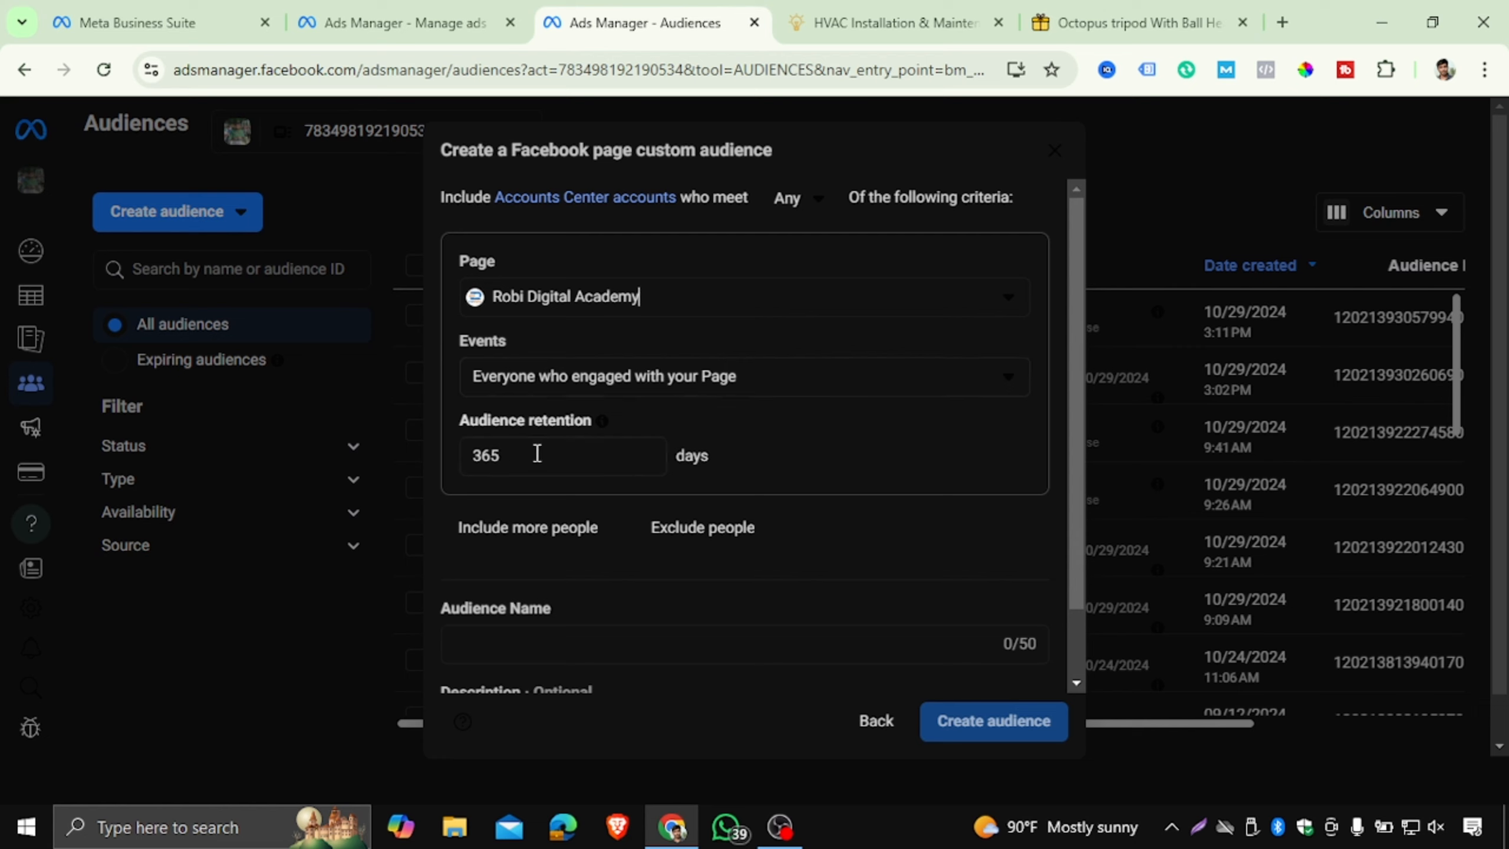
left_click_drag(535, 451, 461, 448)
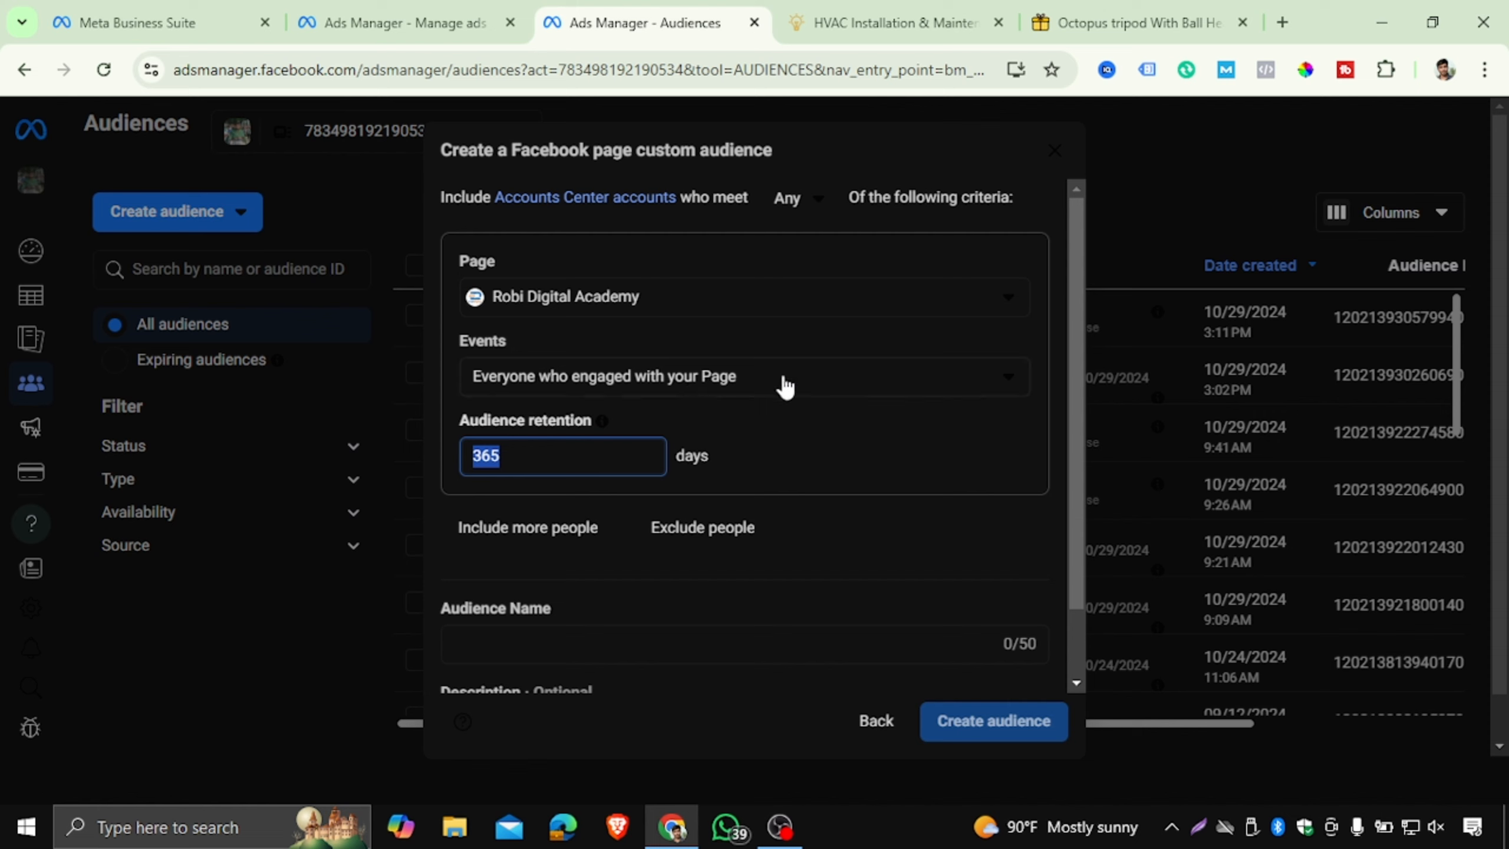
- Review the event options, trying "Anyone who visited your Page" before returning to "Everyone who engaged with your Page"
left_click(785, 386)
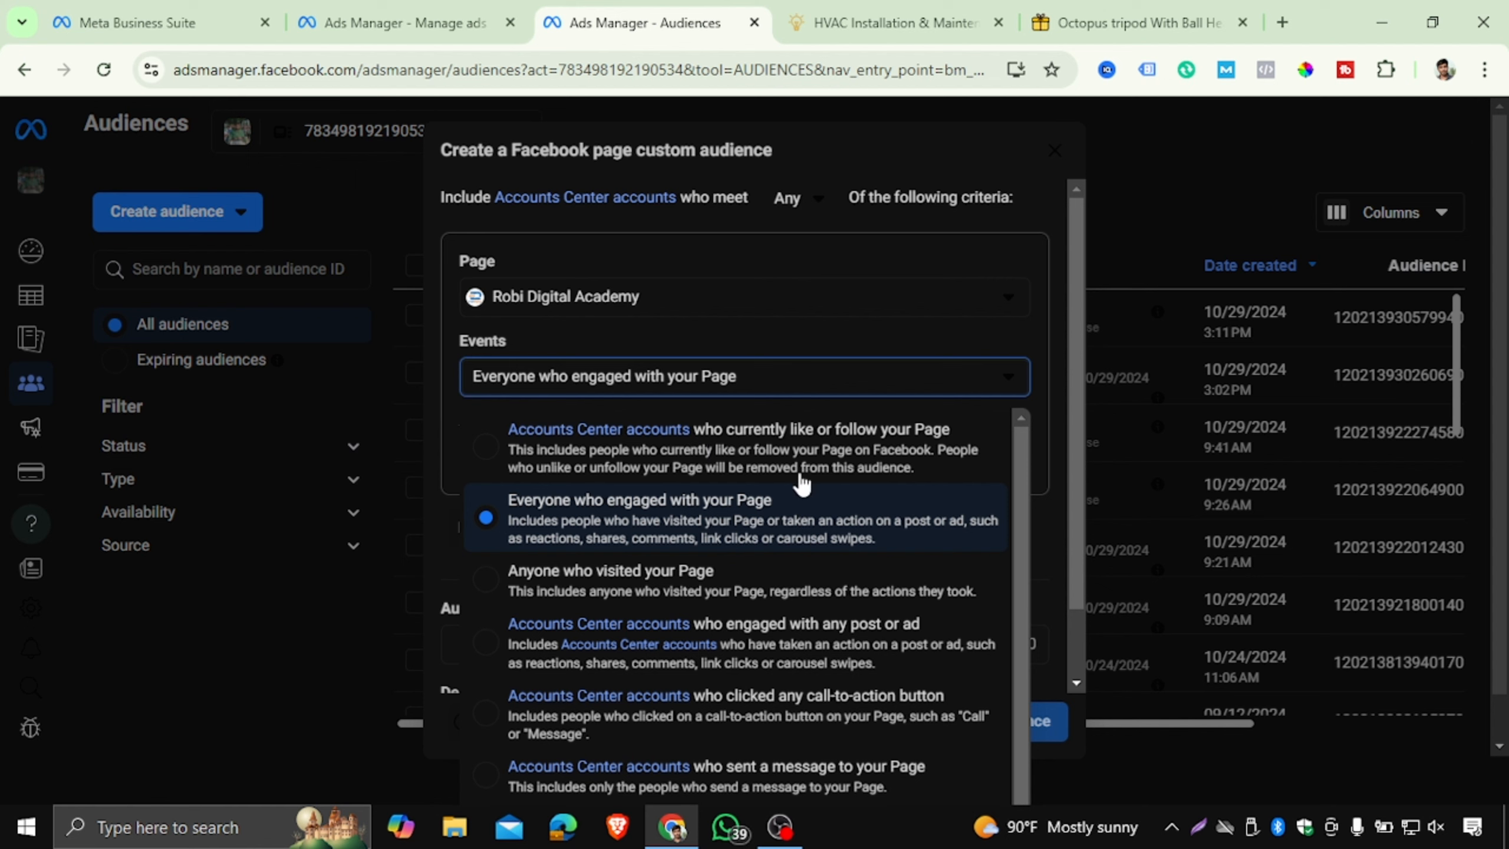
scroll(799, 490, "down", 1)
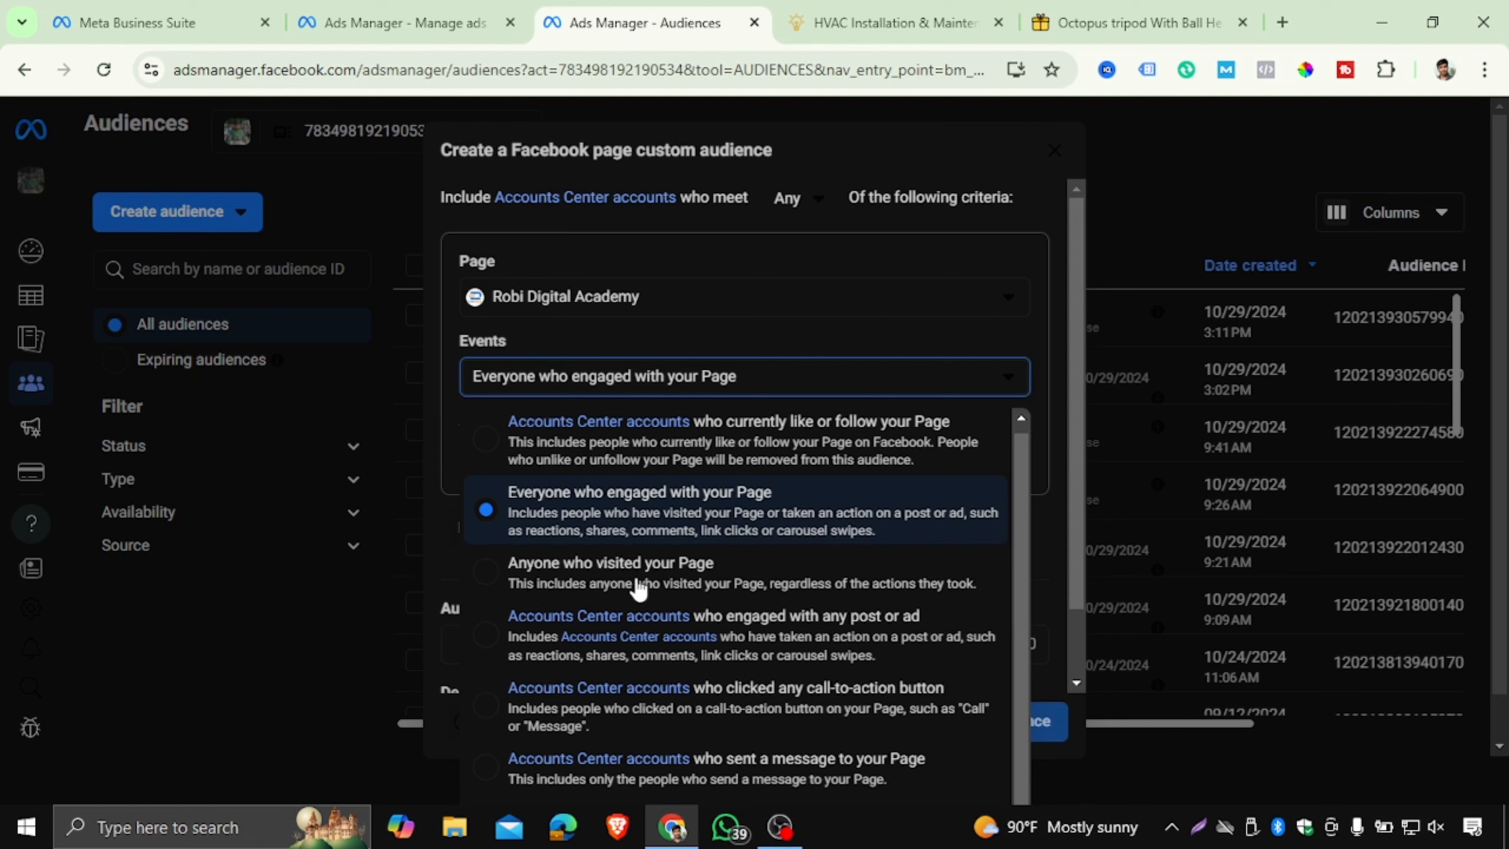
left_click(497, 584)
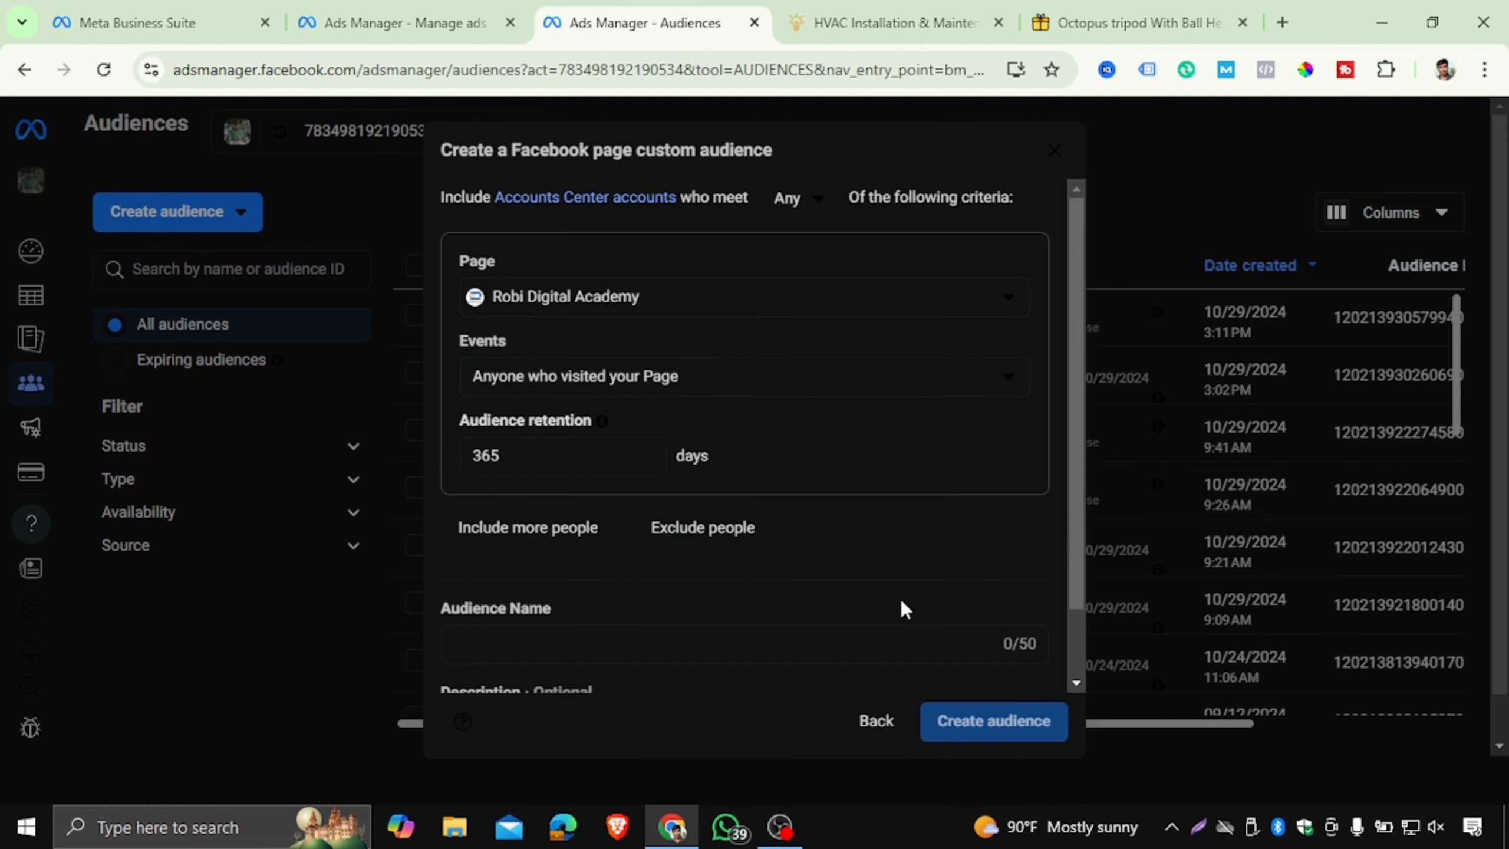
left_click(683, 378)
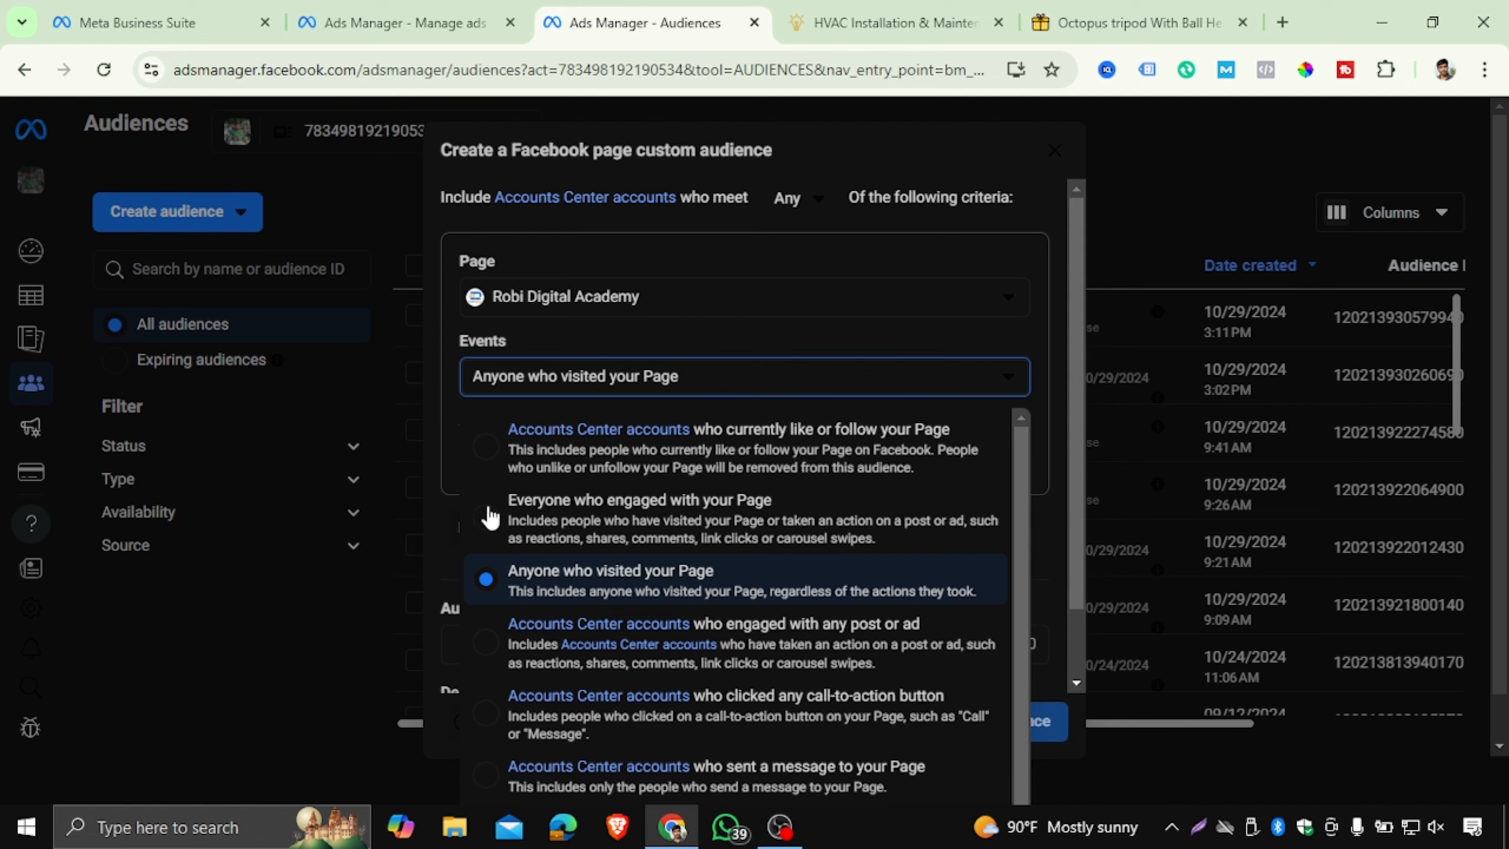
left_click(490, 518)
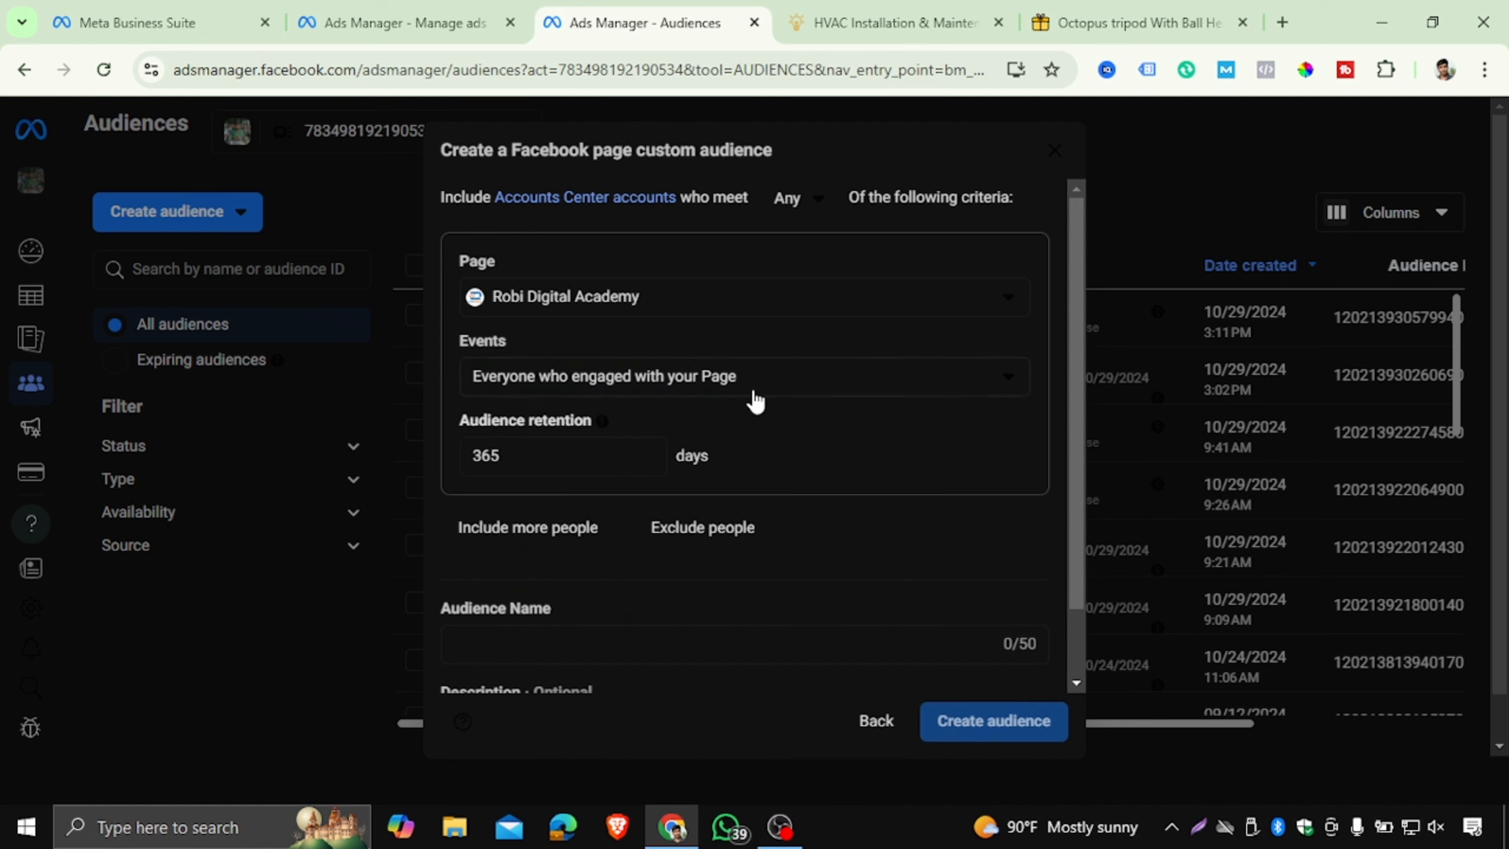
- Set the audience retention to 30 days and name the audience "Page Enagegment"
double_click(515, 455)
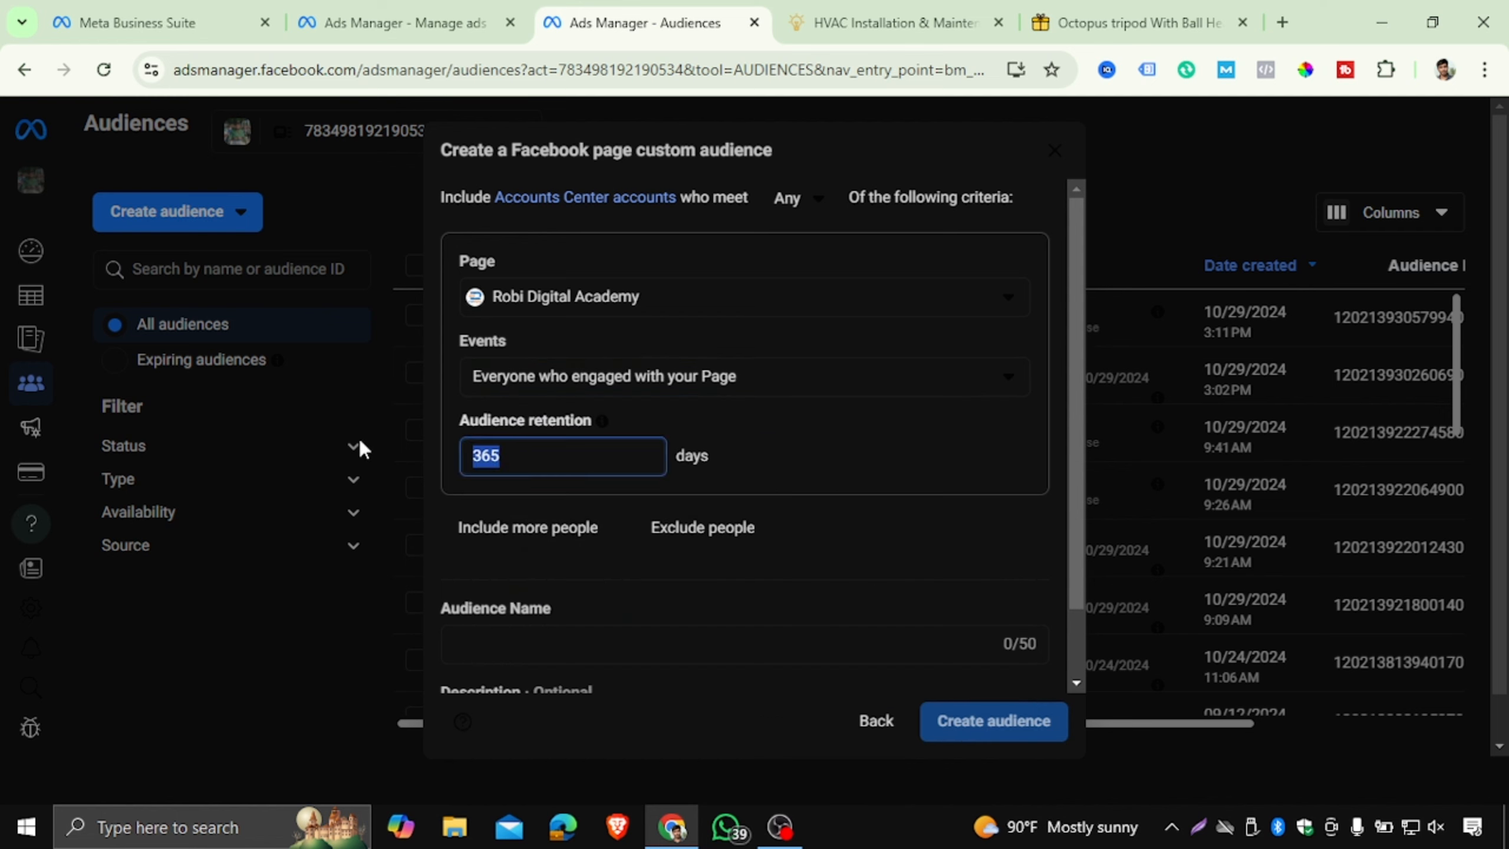
type("30")
scroll(607, 538, "down", 2)
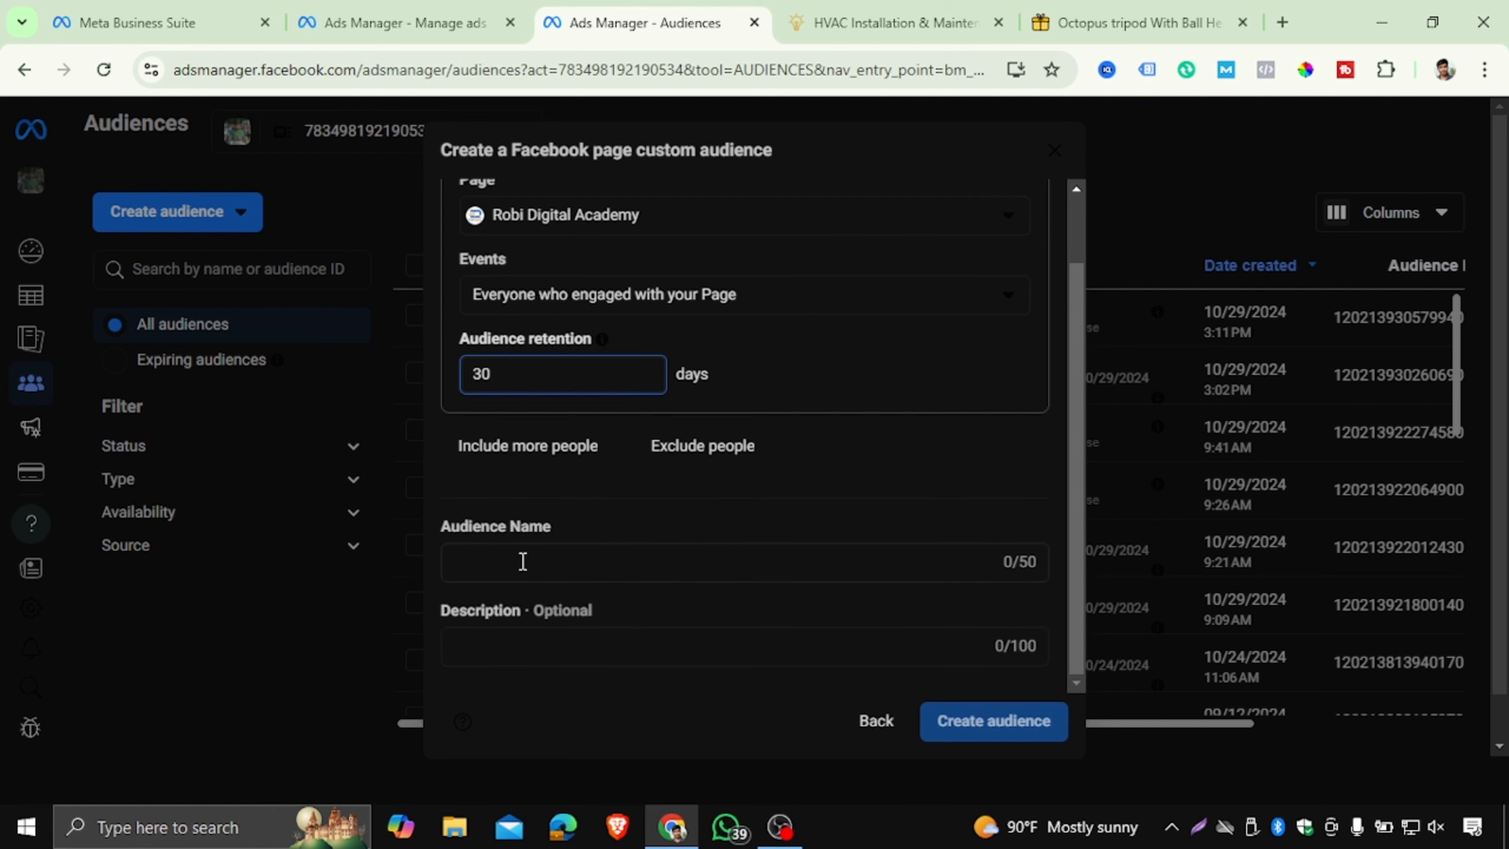
left_click(524, 562)
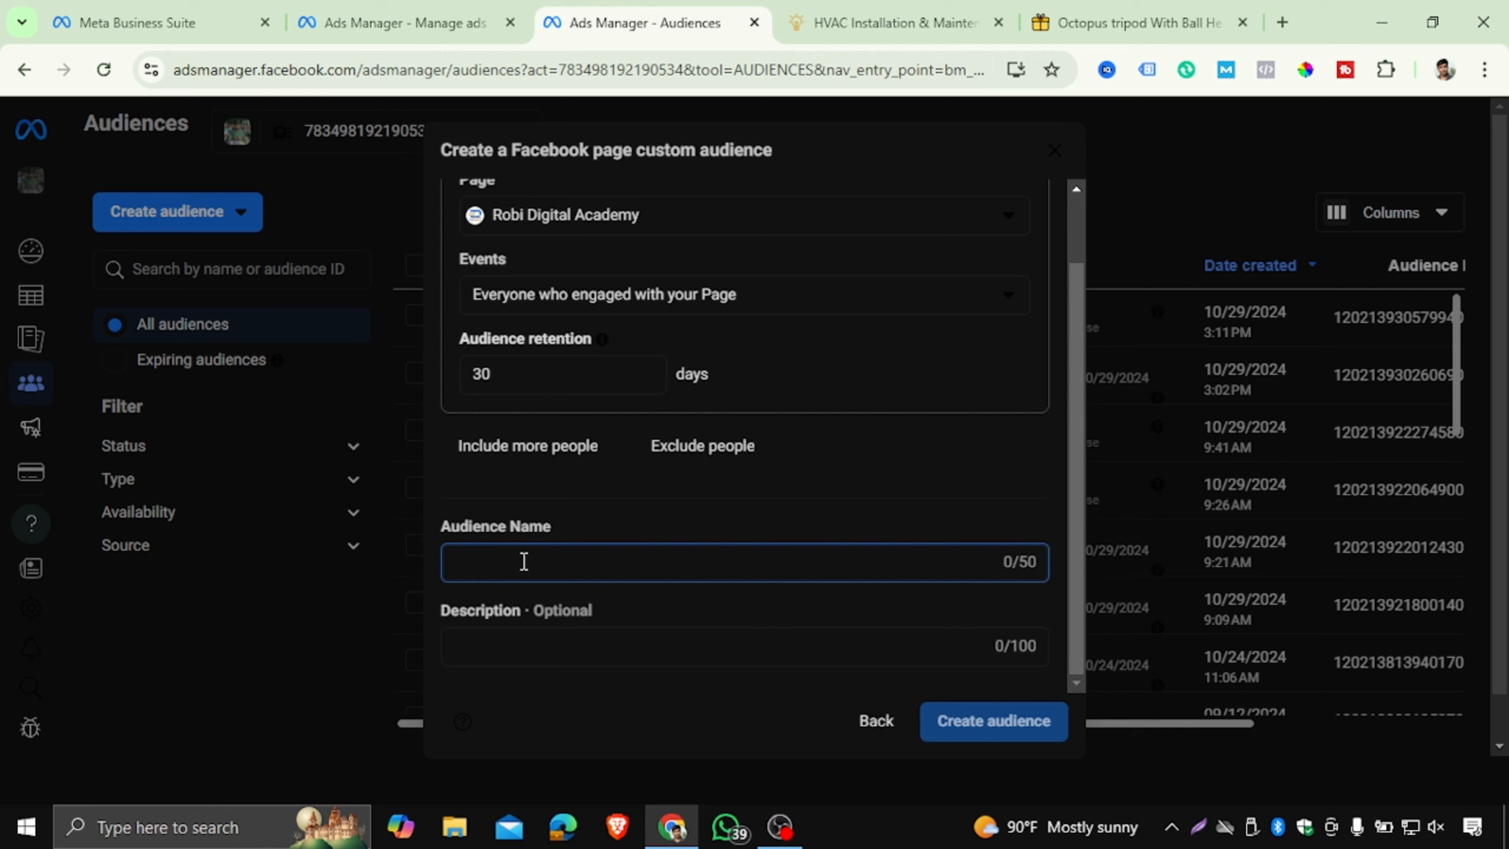
type("Page E")
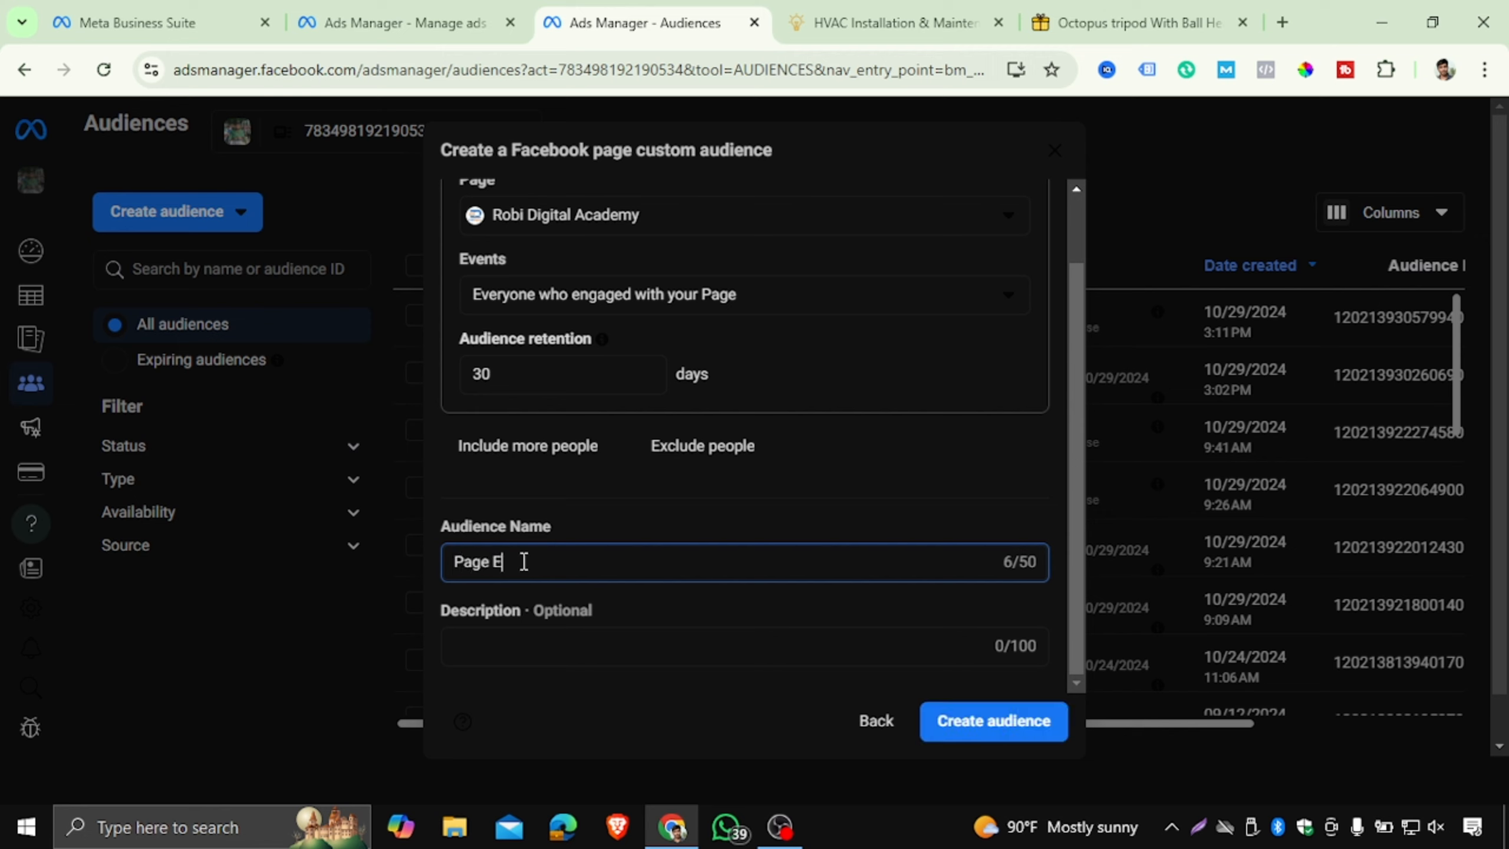
type("nagegment")
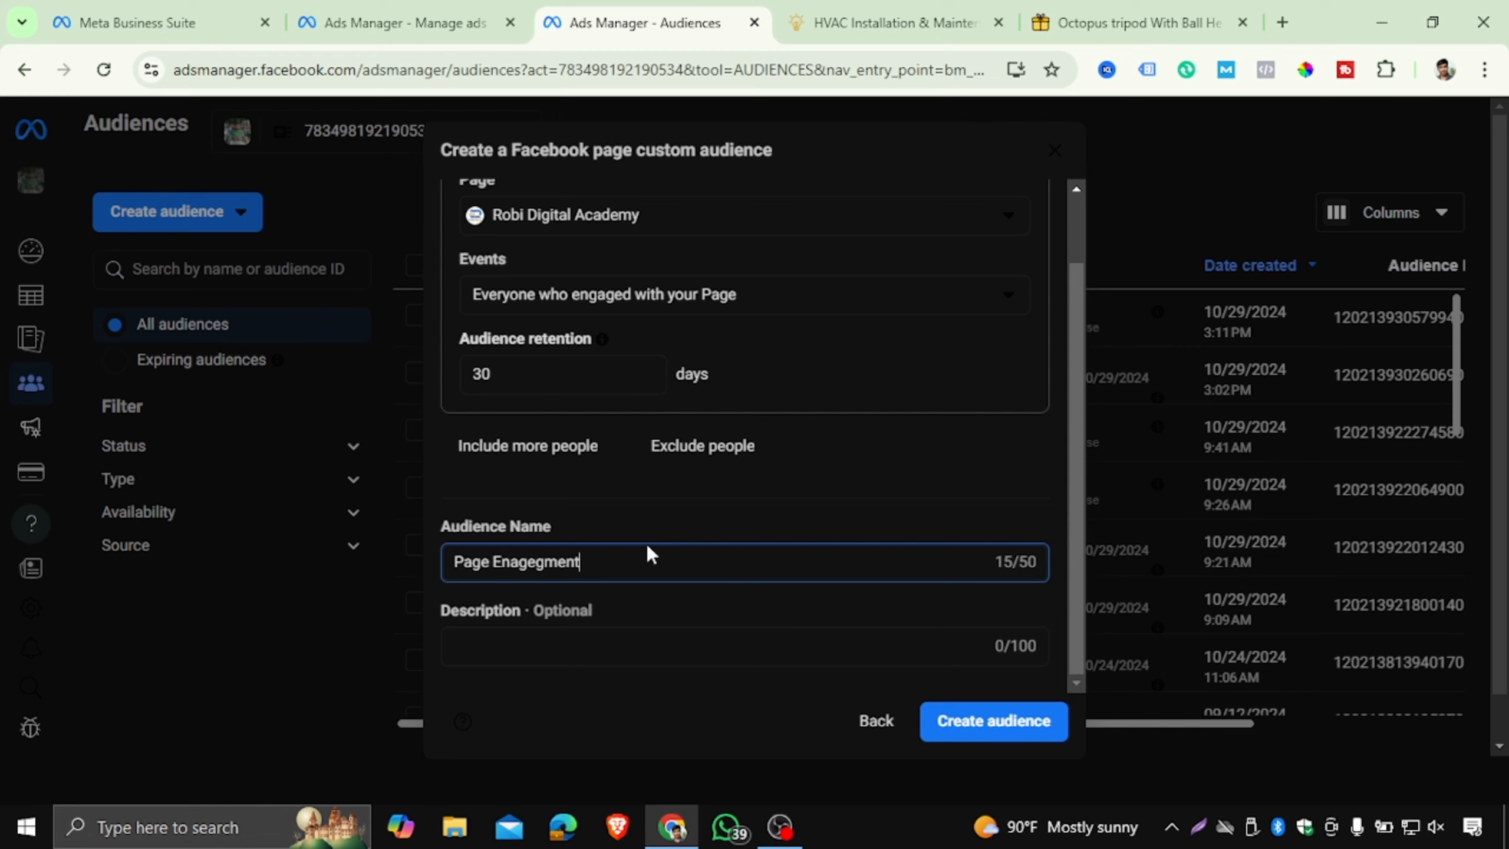
- Create the Facebook page custom audience and close the creation dialog
left_click(1019, 720)
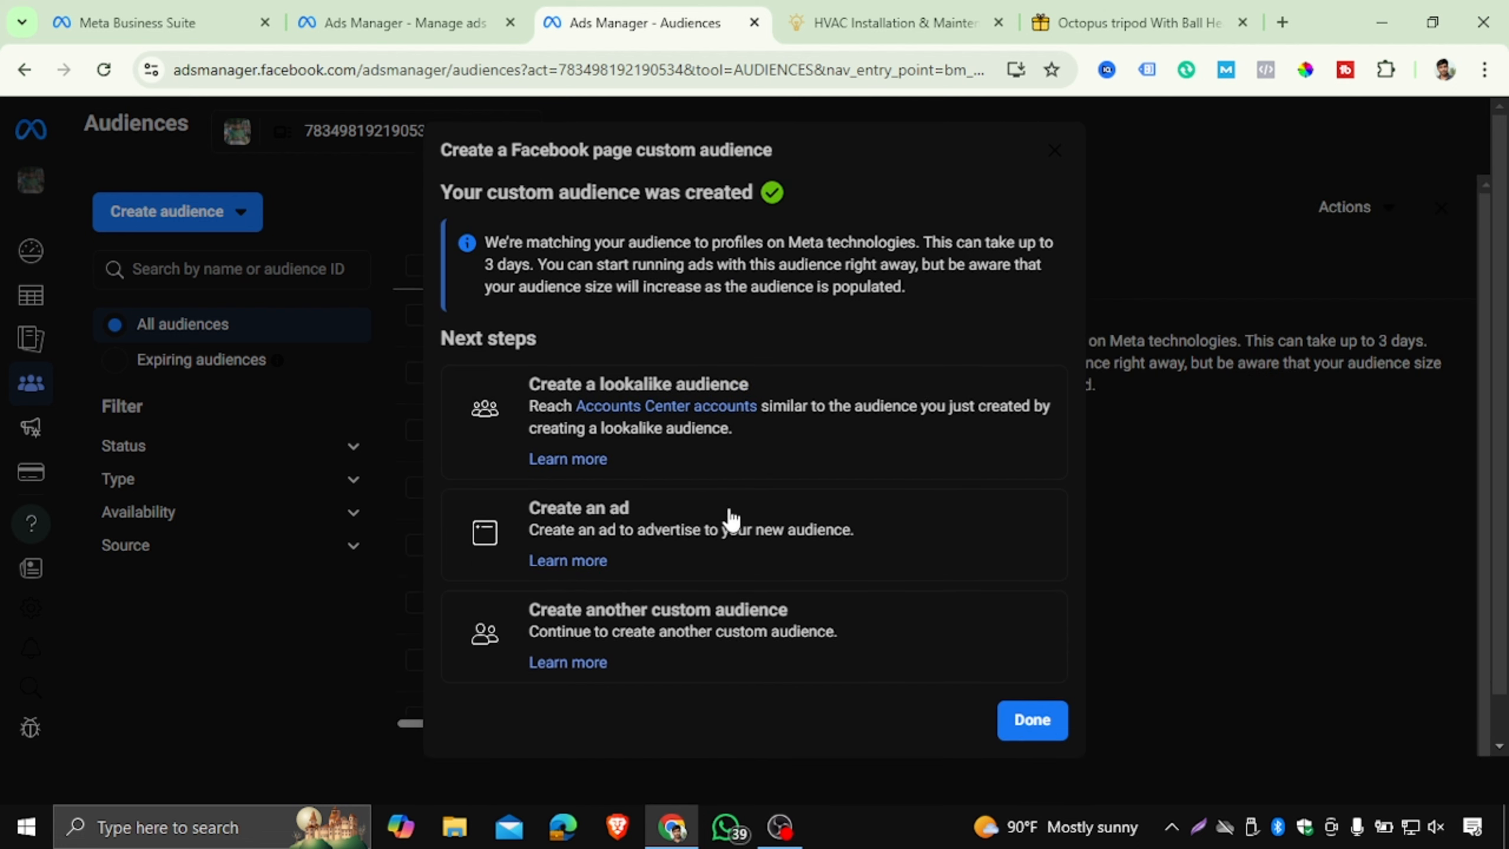
left_click(1022, 729)
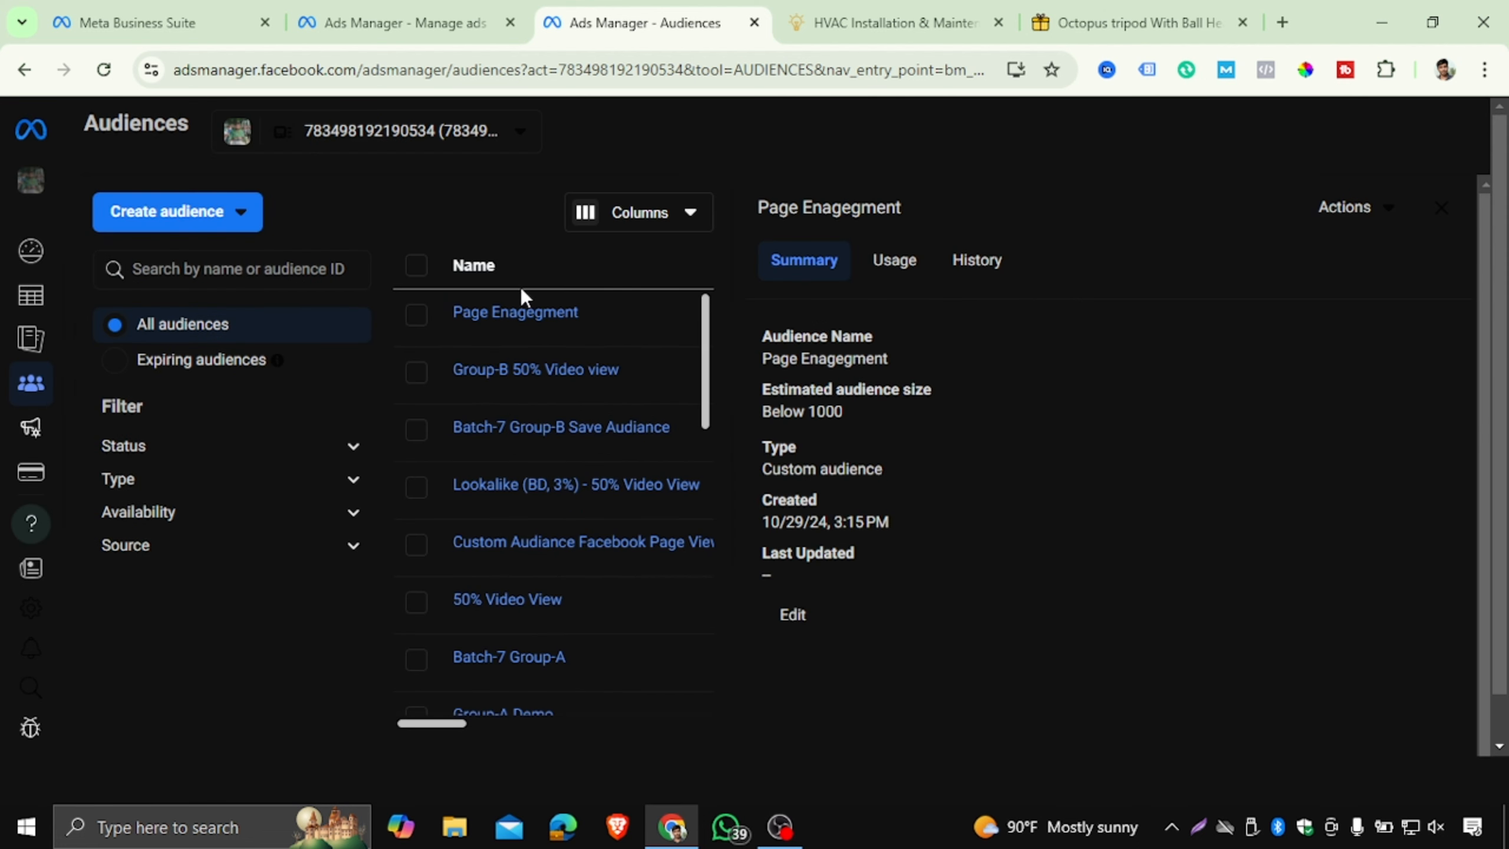
mouse_move(552, 315)
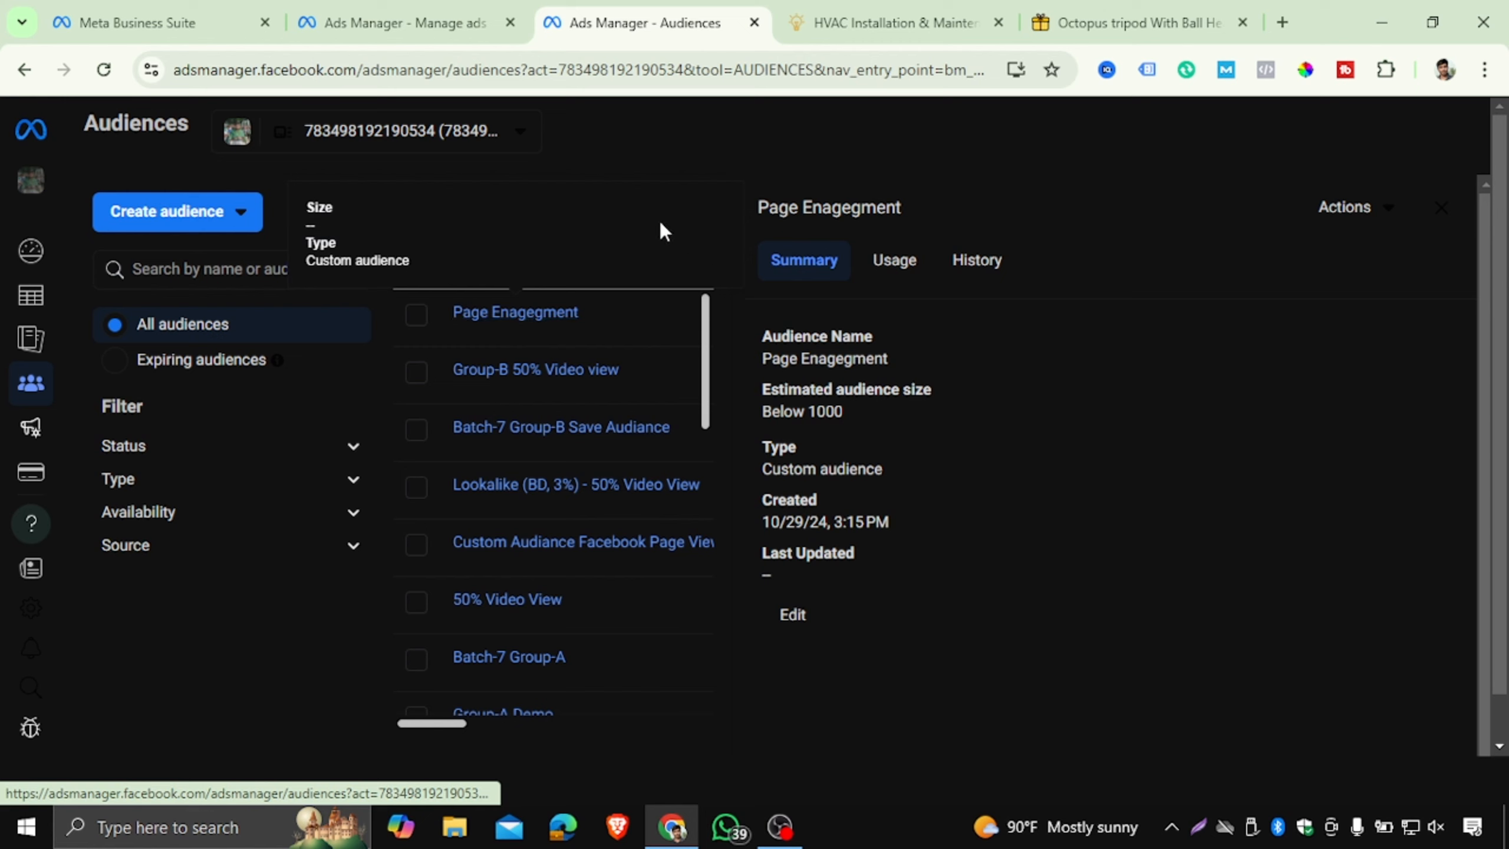
- Review the audience types and open the form for a new lookalike audience
left_click(205, 212)
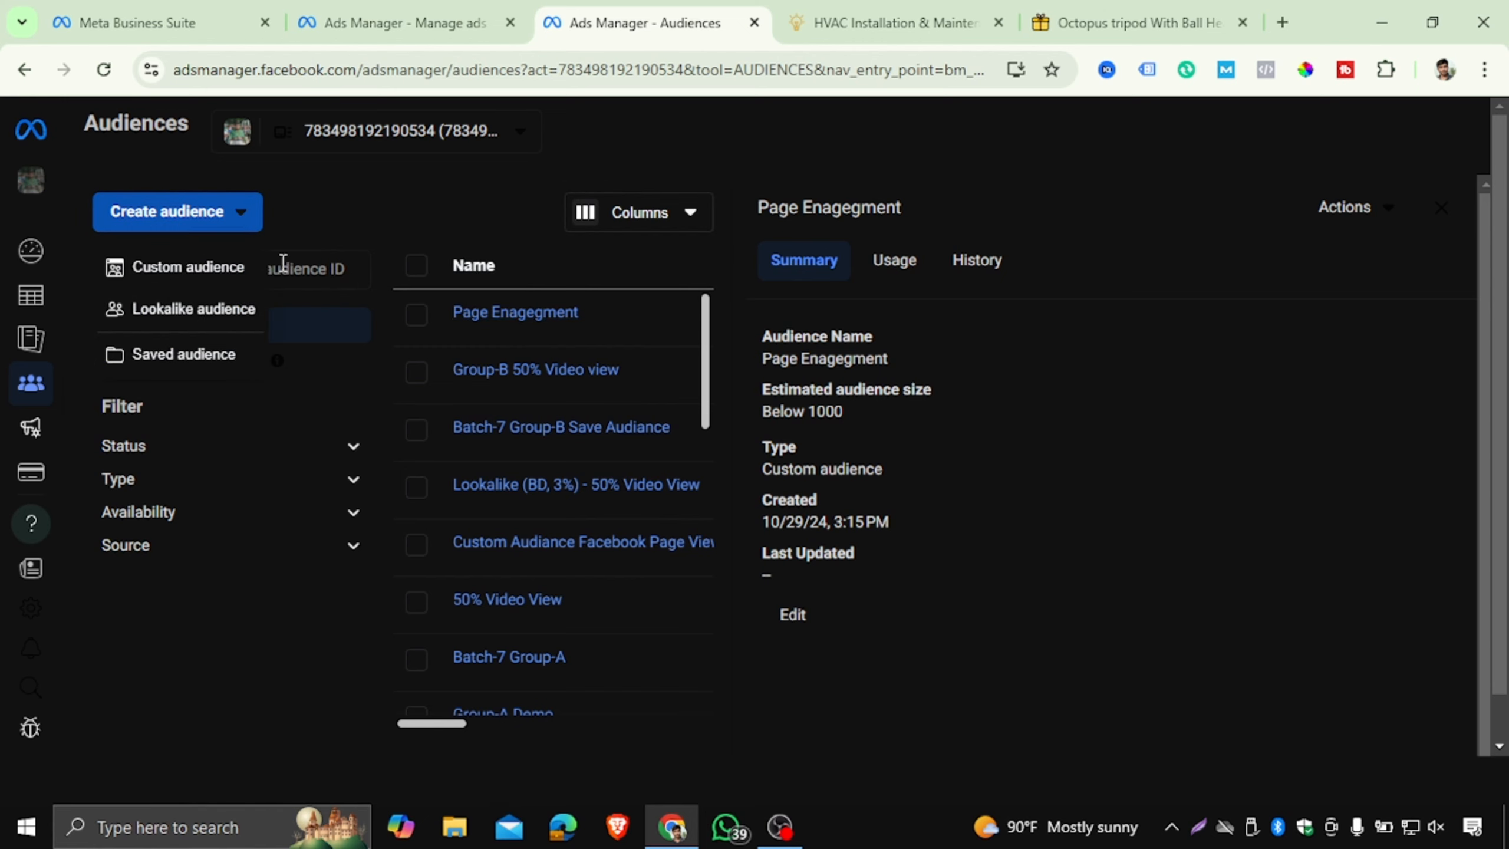
mouse_move(168, 317)
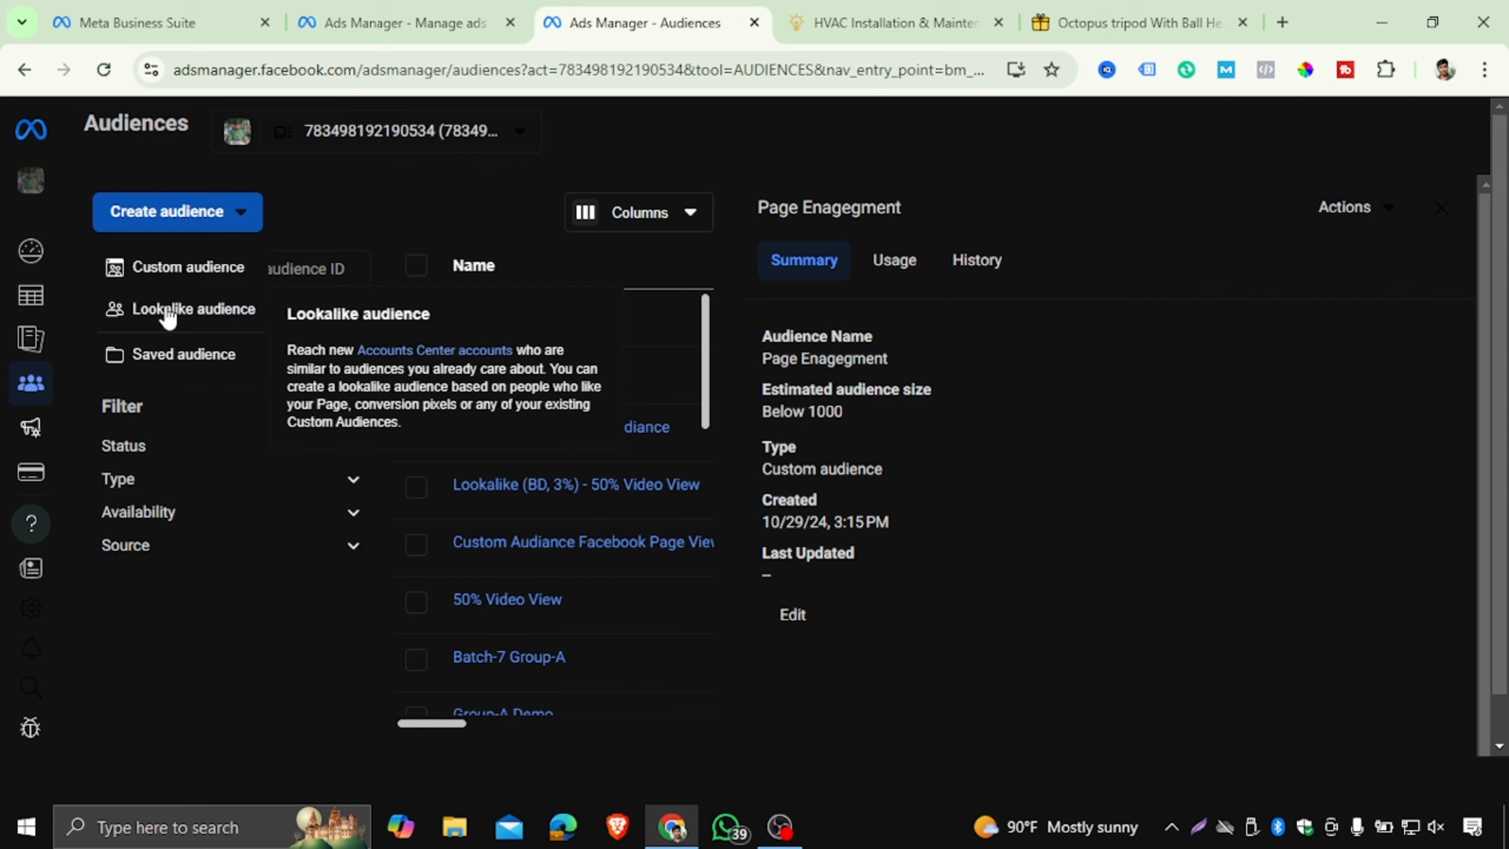
mouse_move(174, 275)
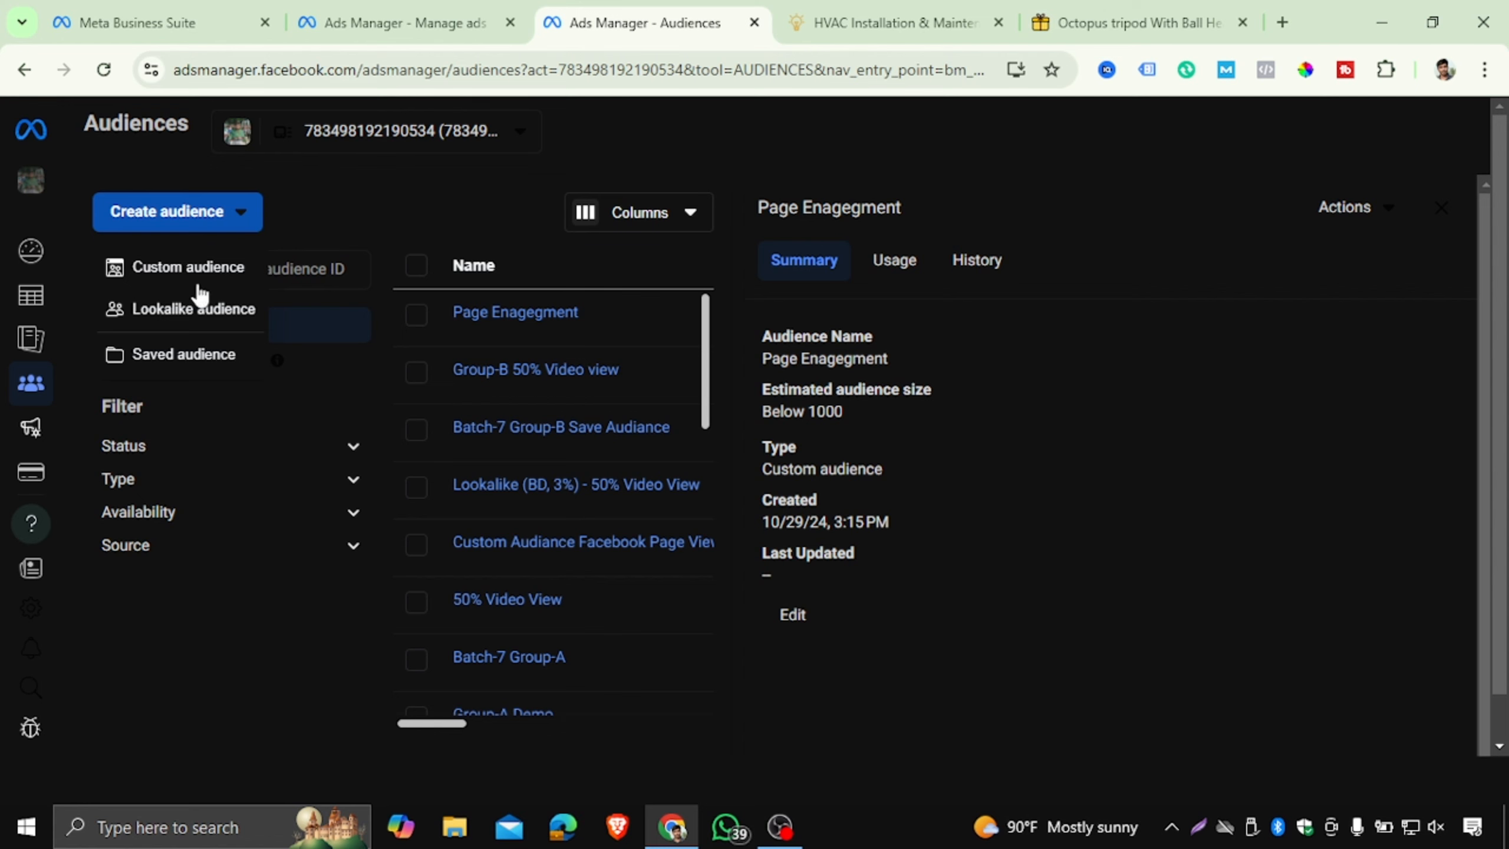
mouse_move(224, 315)
left_click(172, 306)
scroll(881, 356, "down", 1)
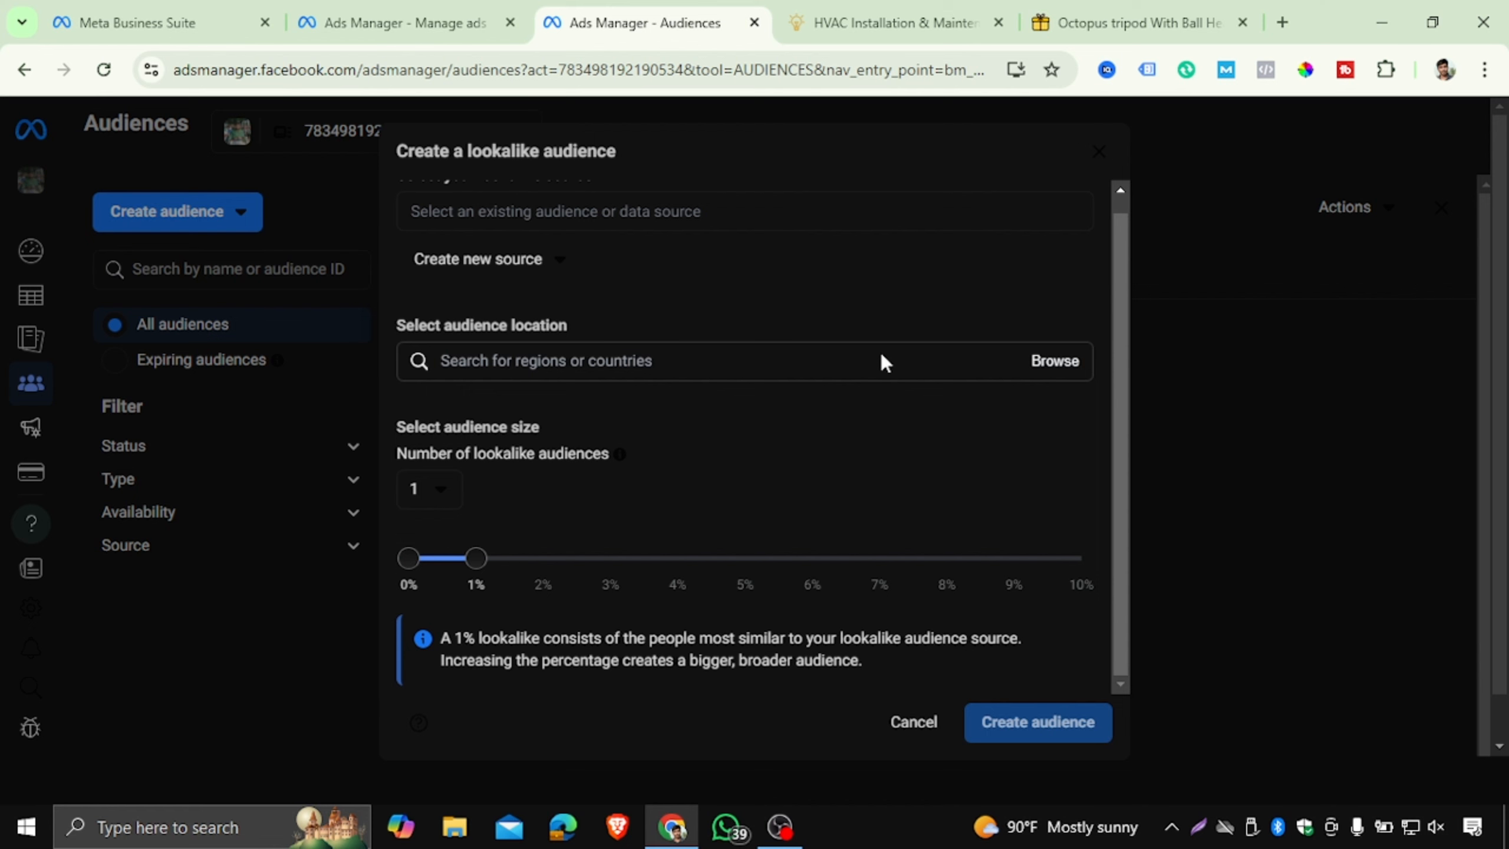
- Revisit the BDShop tripod page, and examine the lookalike form's options for new sources and existing value-based sources
left_click(1082, 23)
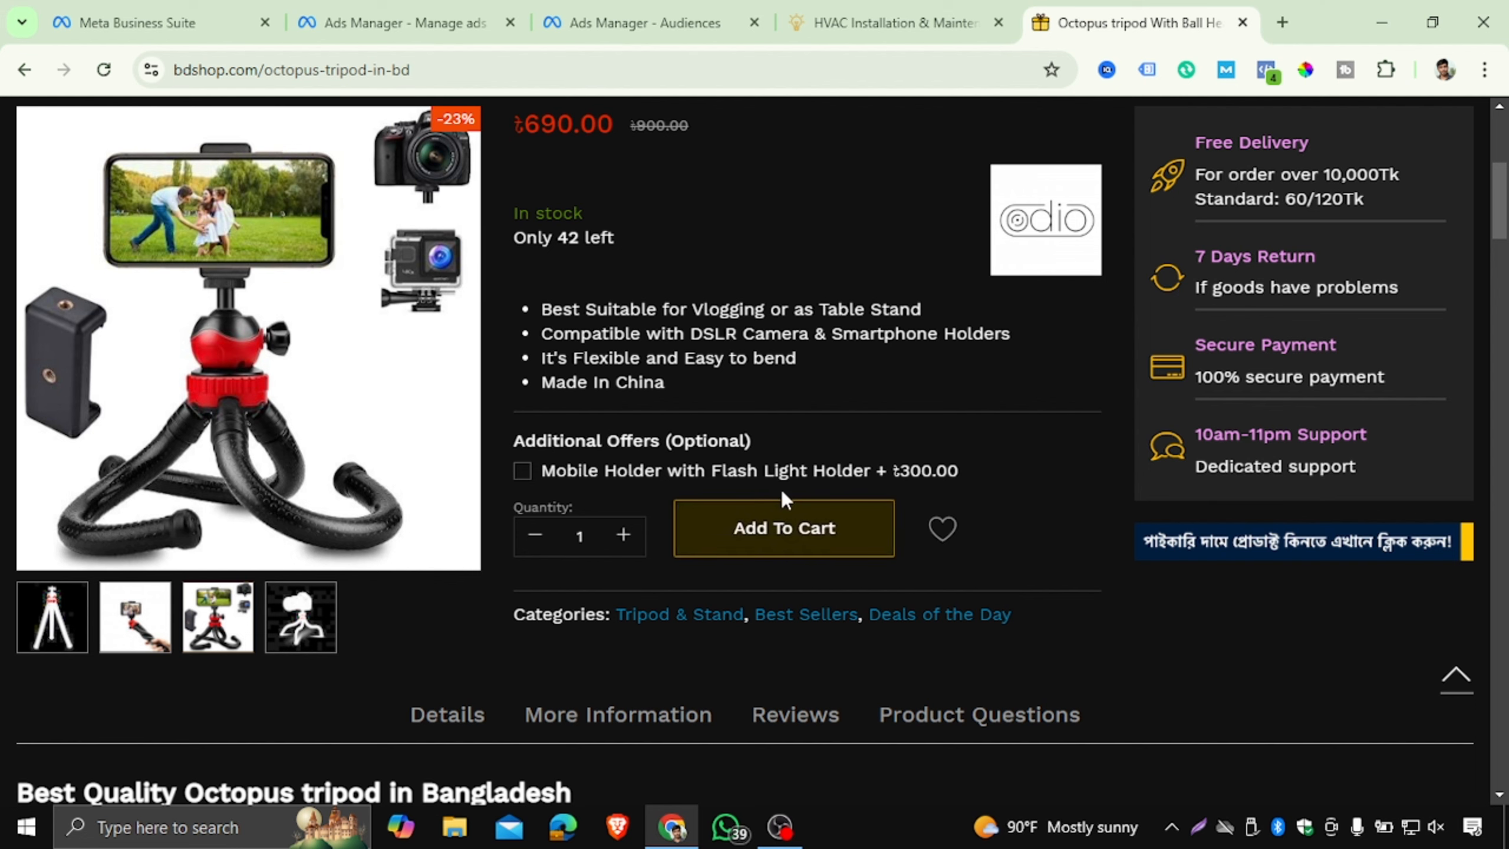
left_click(647, 11)
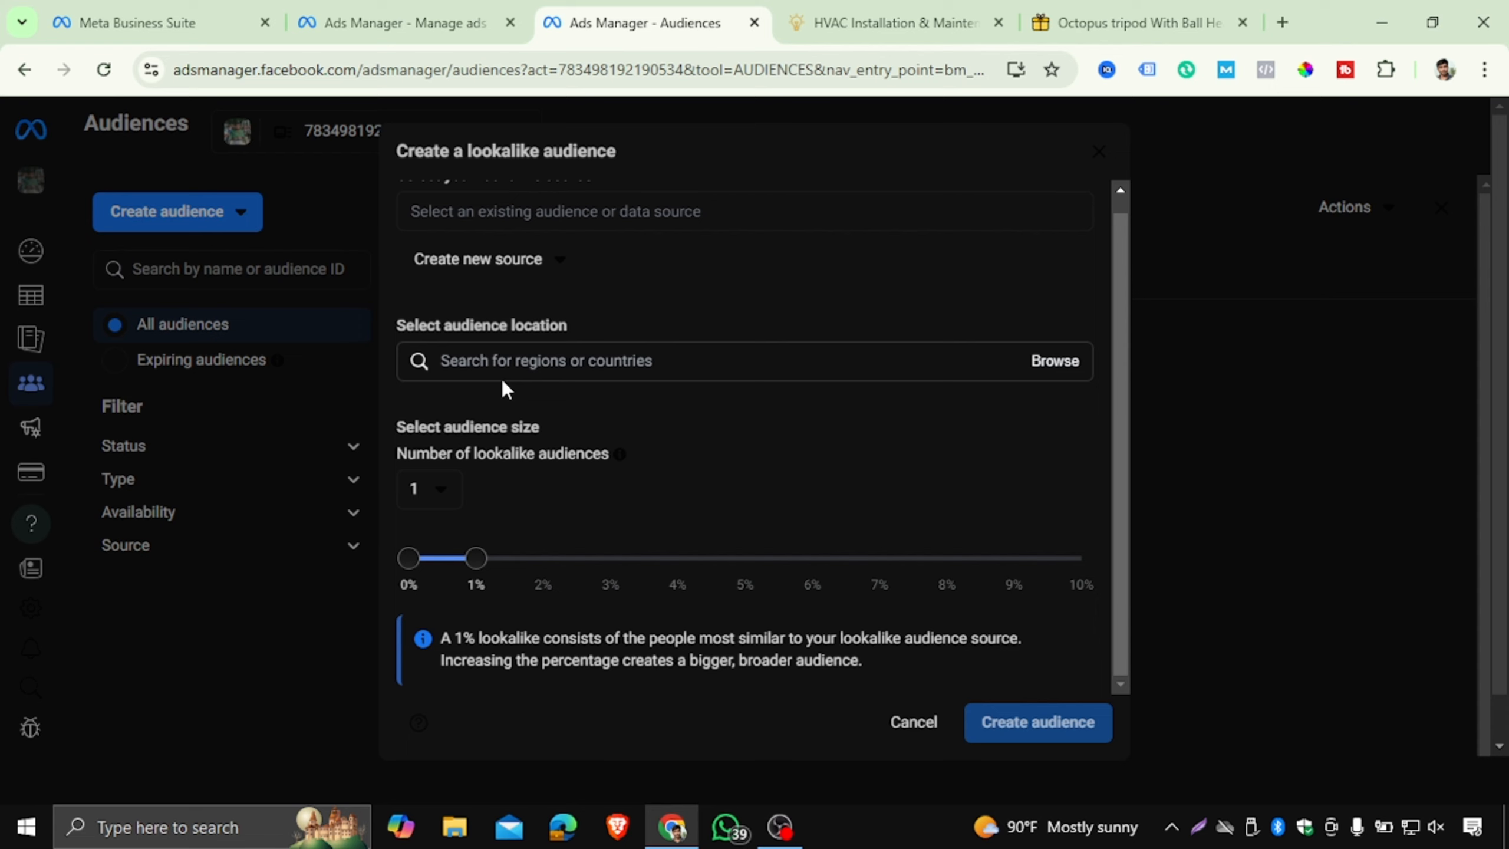
scroll(498, 347, "up", 2)
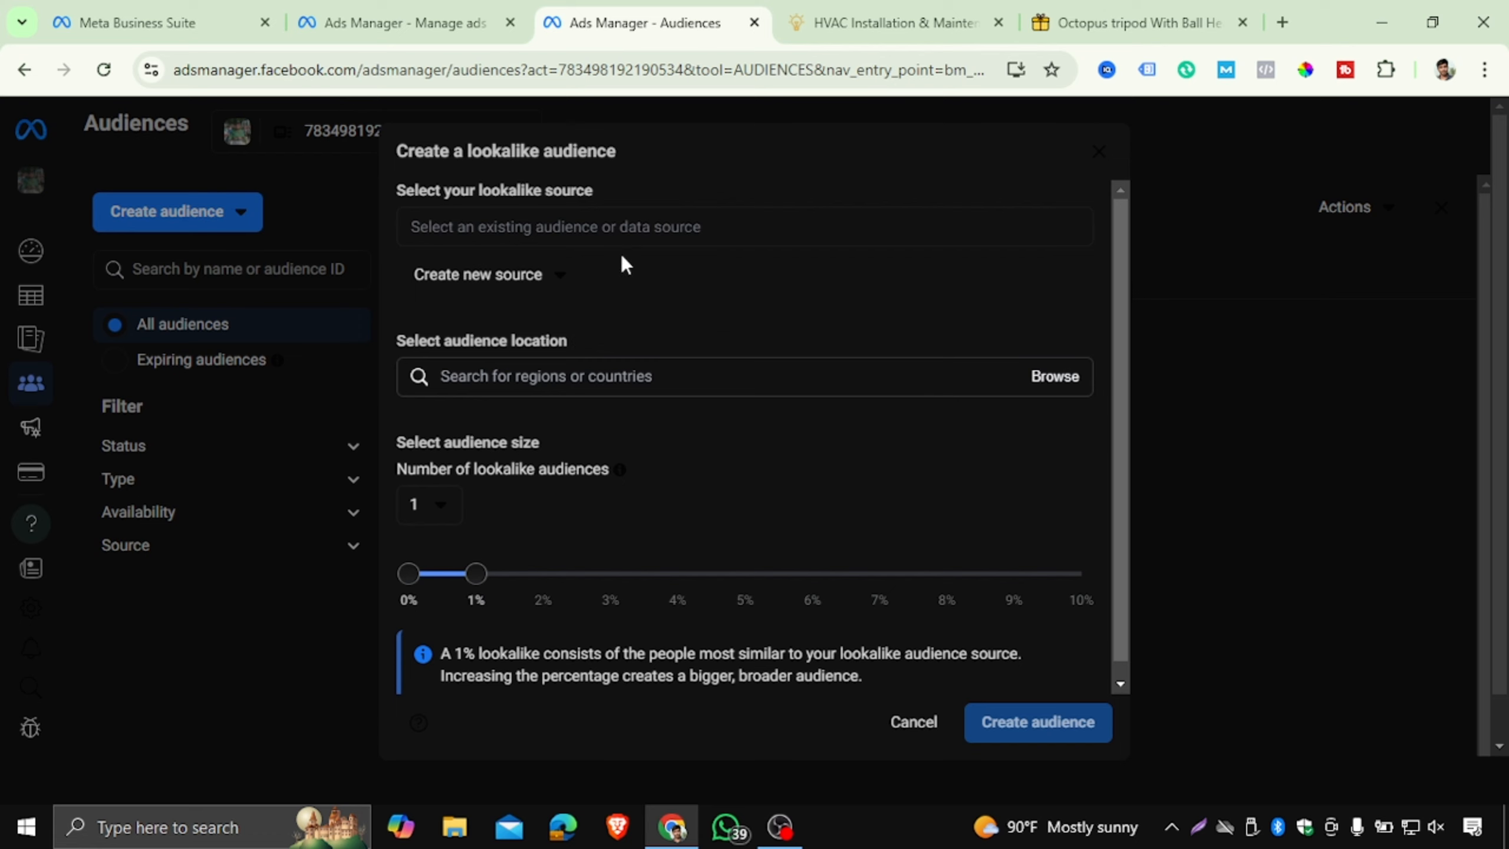
left_click(531, 284)
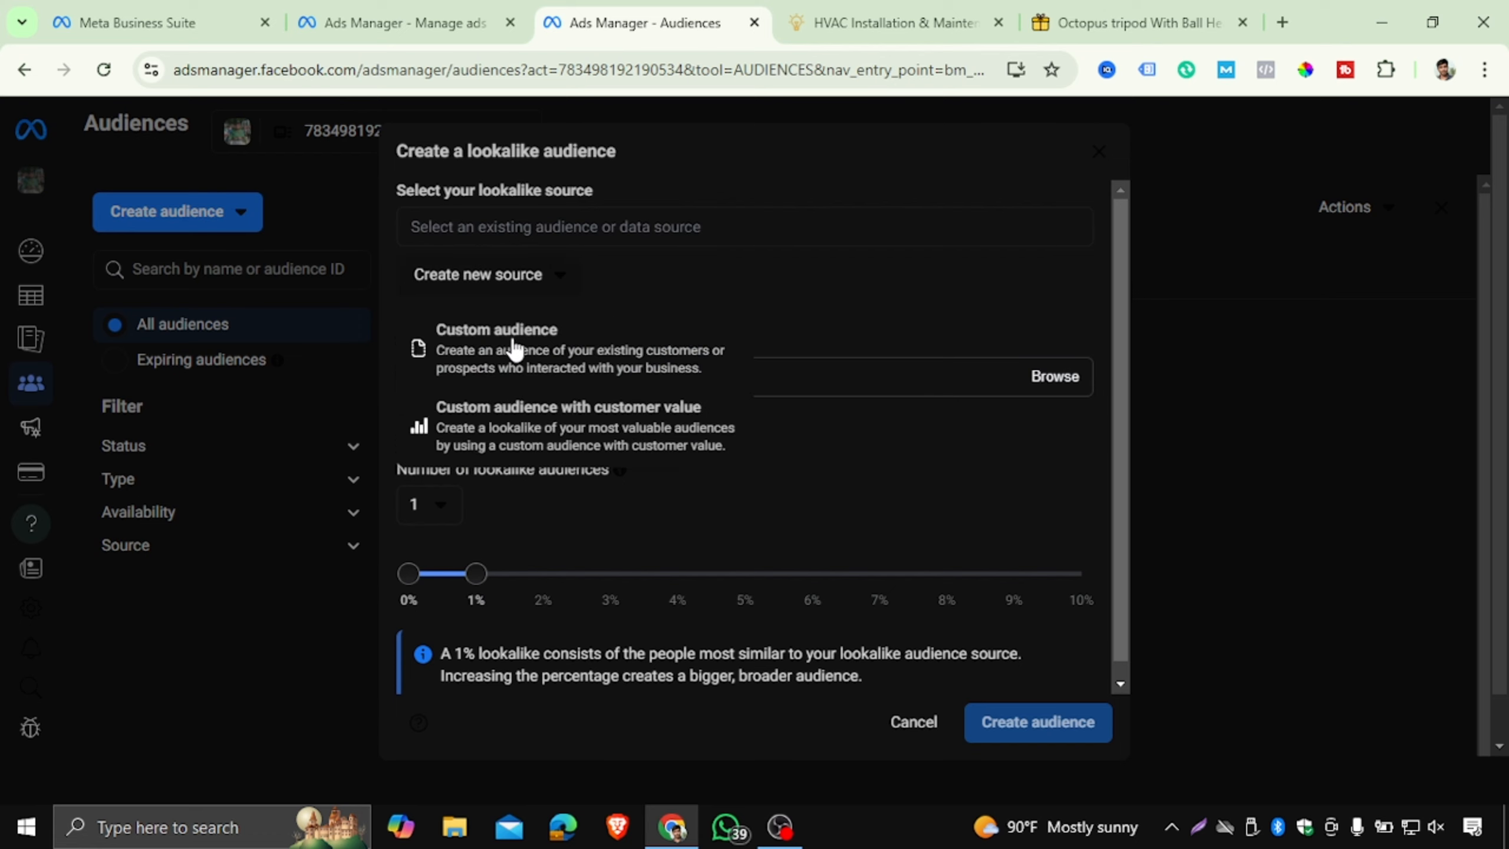
left_click(837, 288)
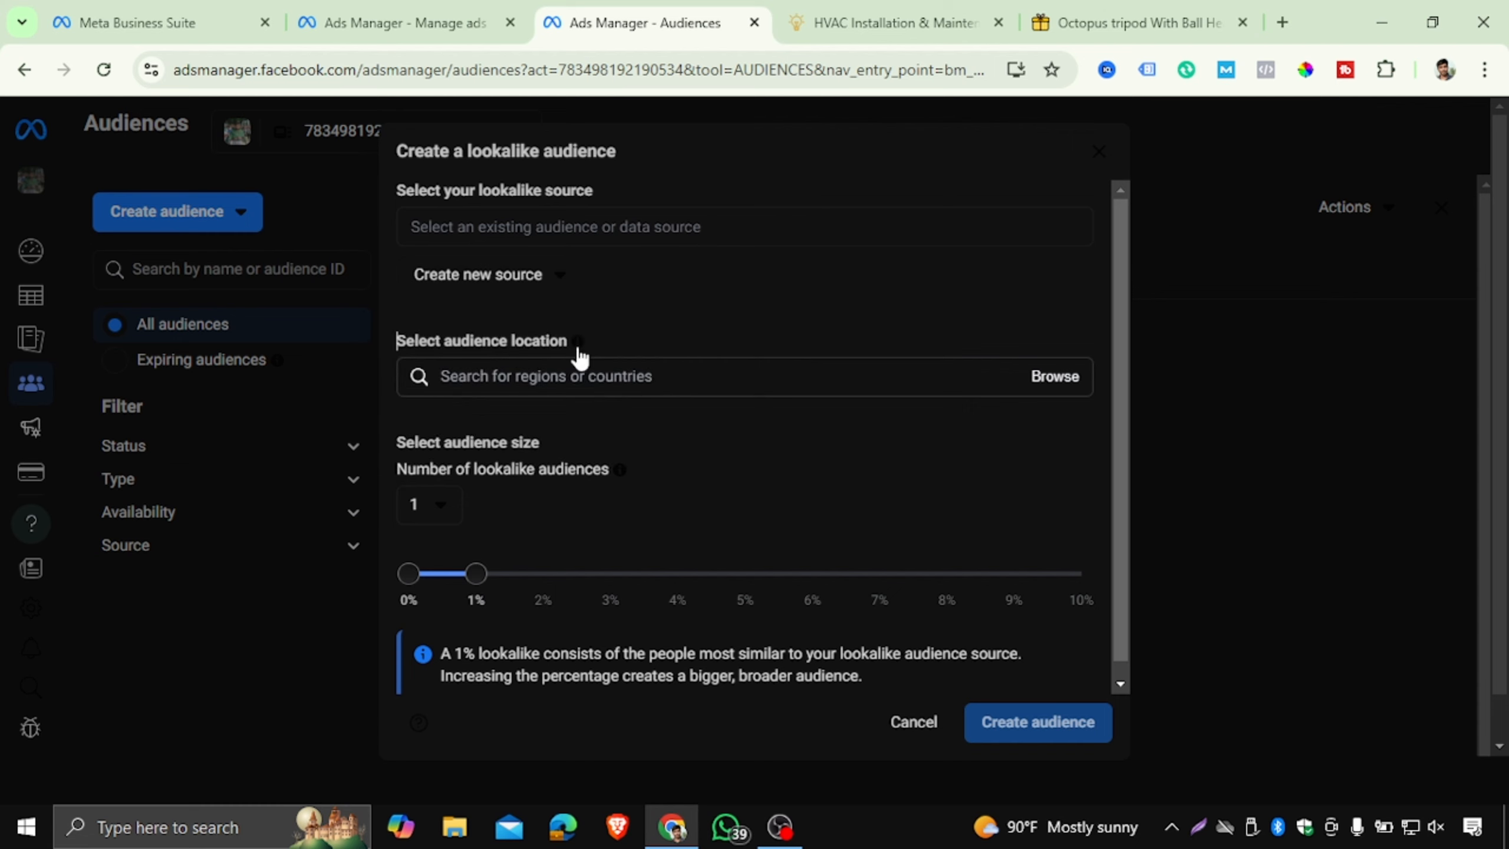
mouse_move(580, 350)
left_click(504, 231)
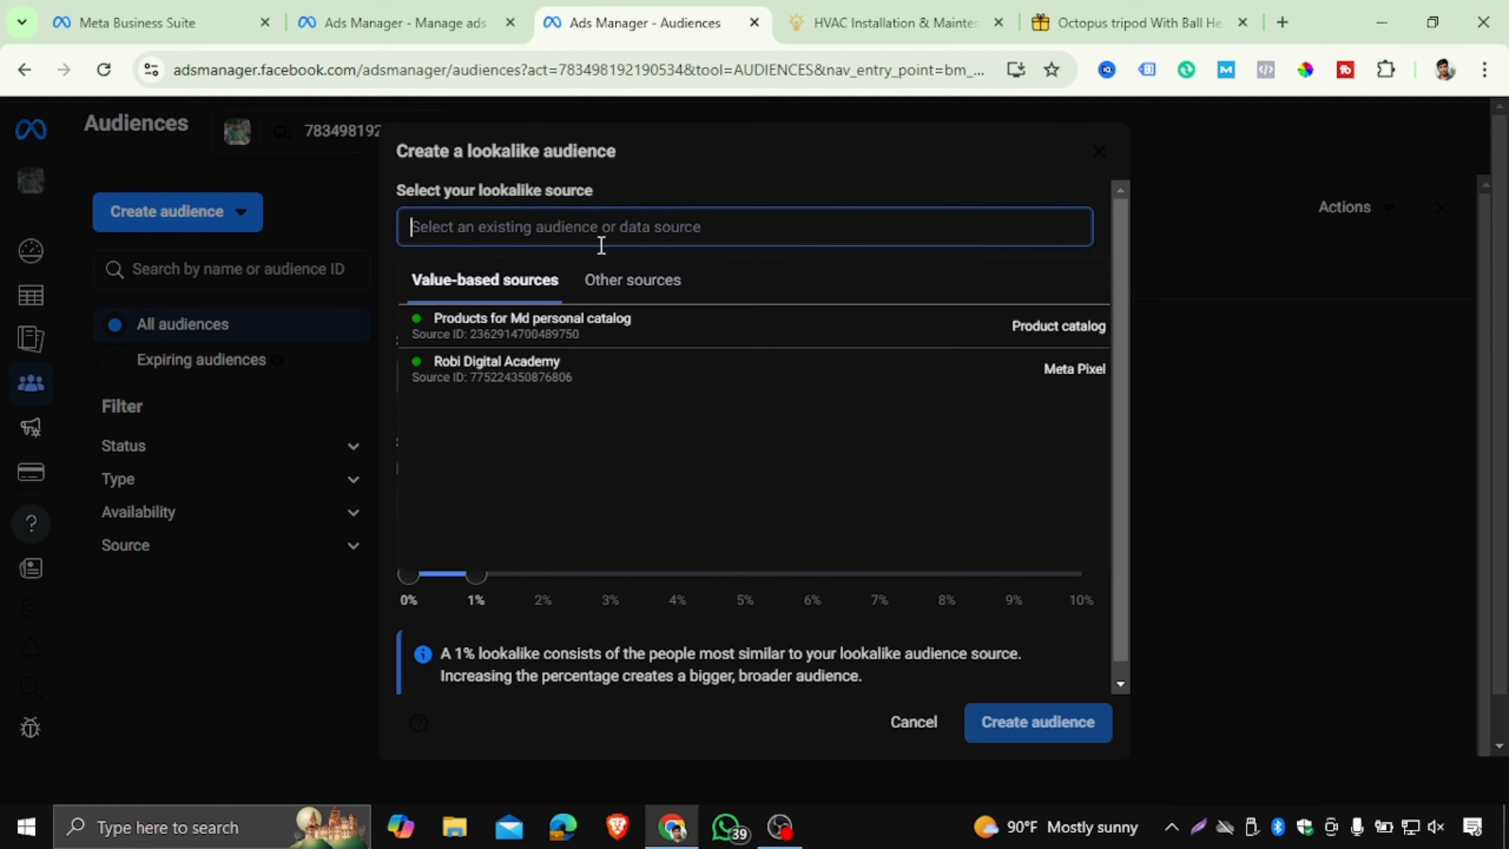
left_click(794, 178)
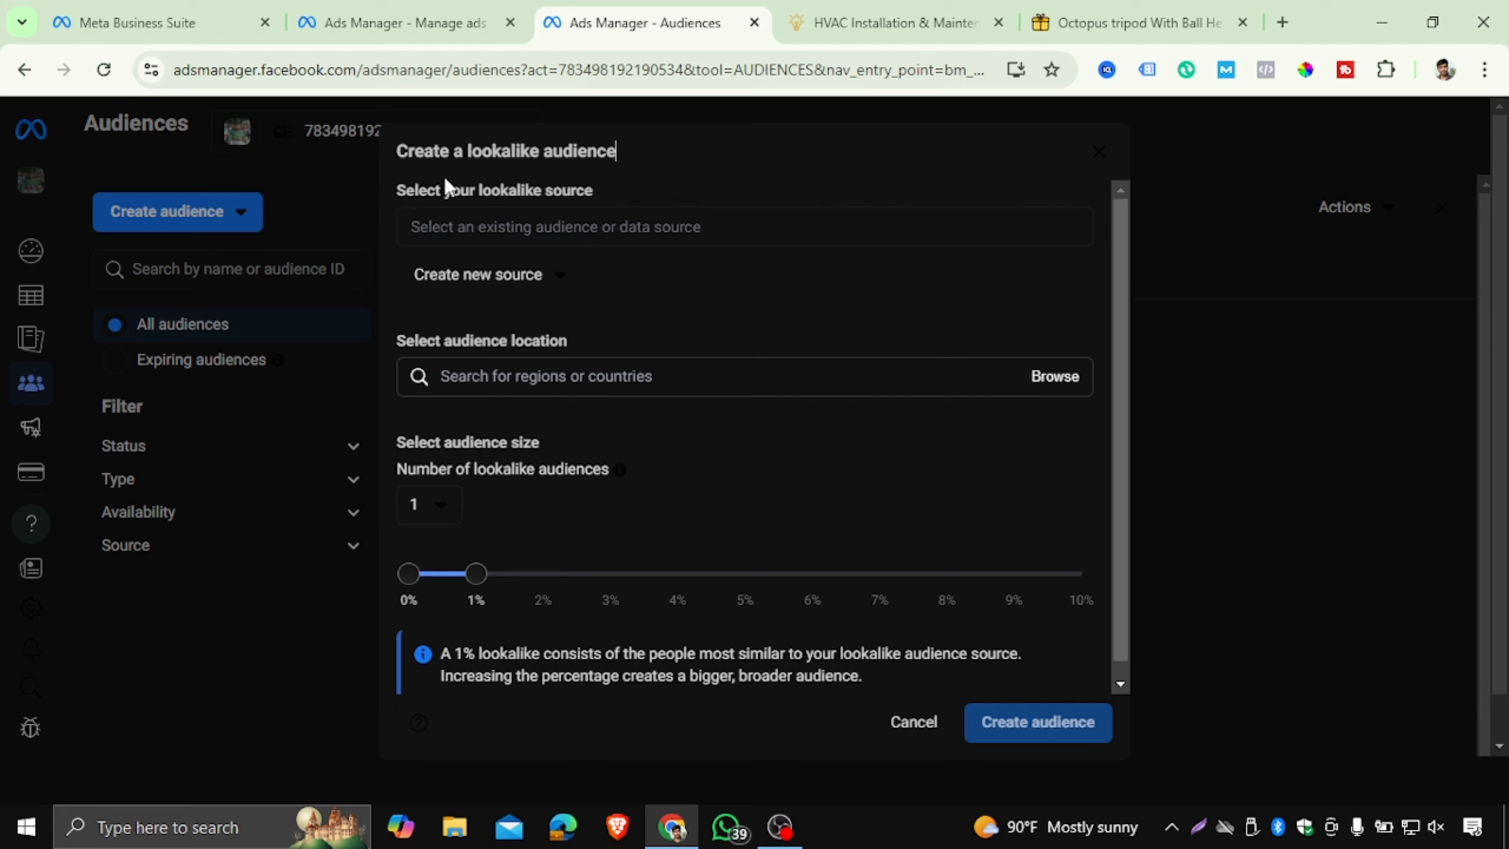
left_click_drag(406, 187, 594, 196)
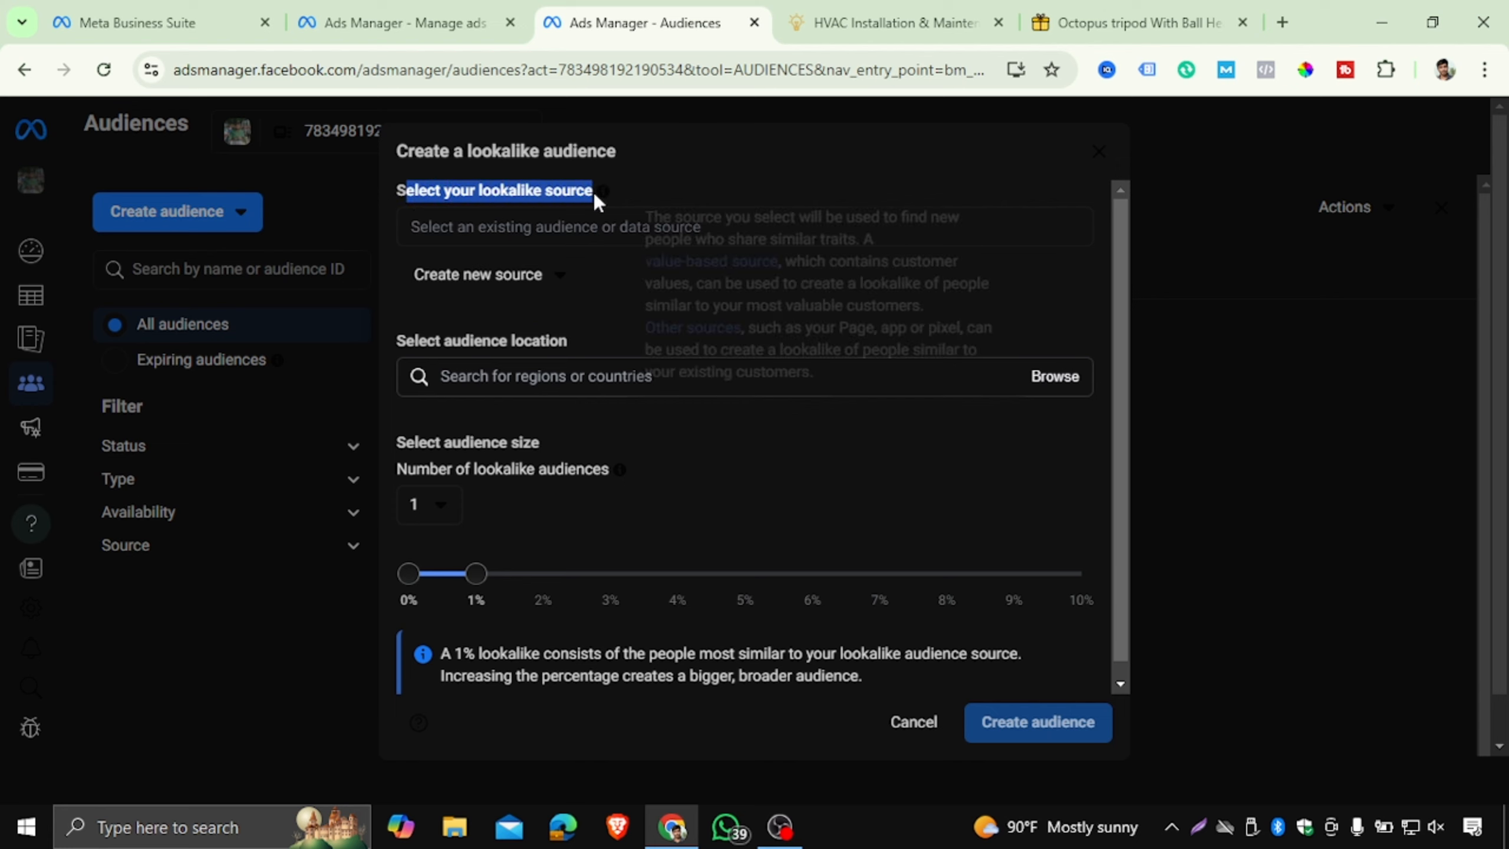
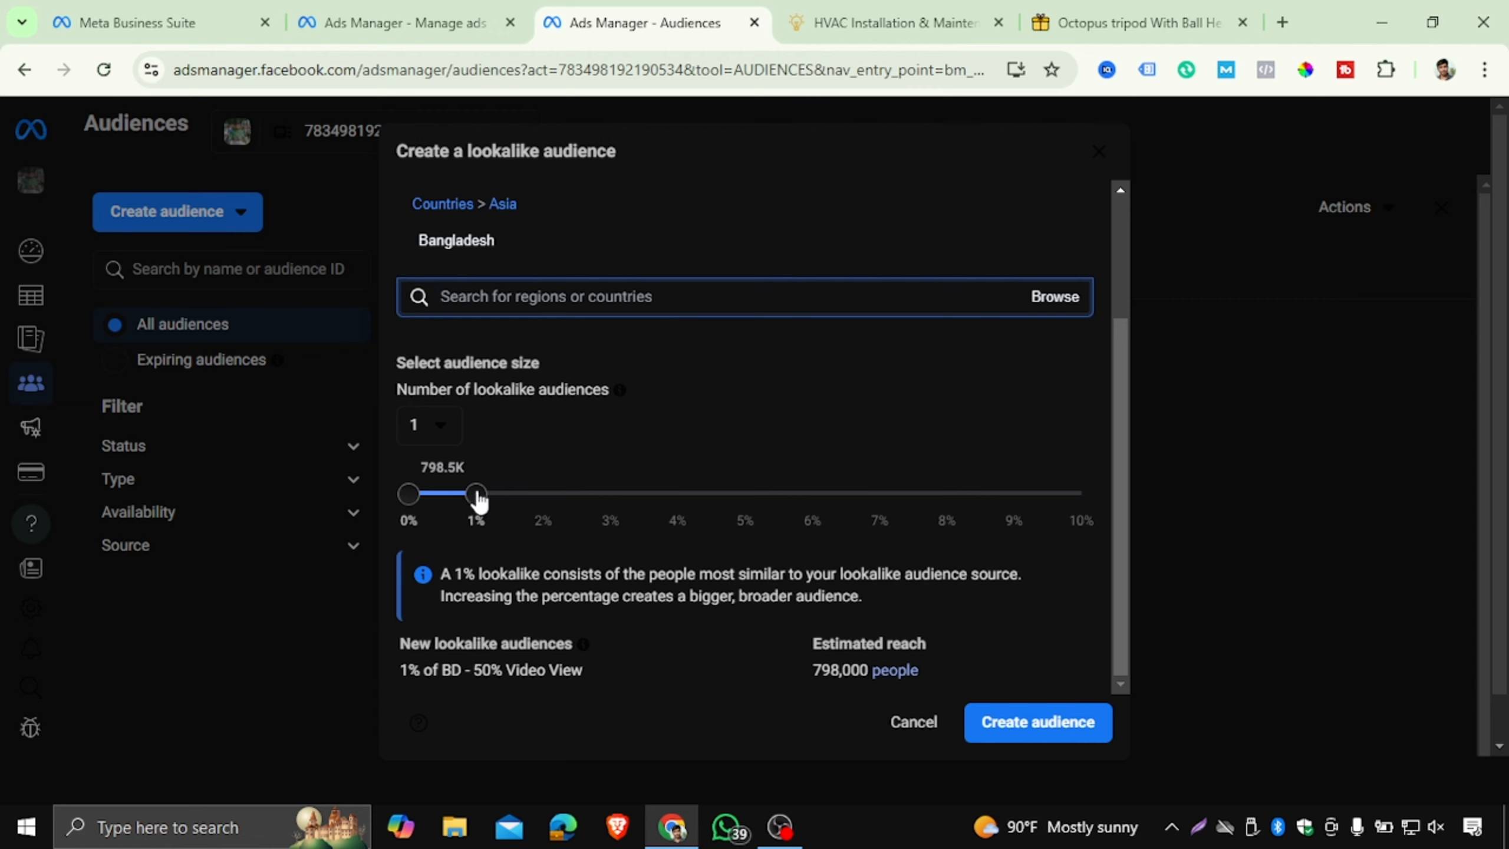
- Try a 2% lookalike size for the Bangladesh audience and set it to 3%
left_click_drag(540, 500, 541, 500)
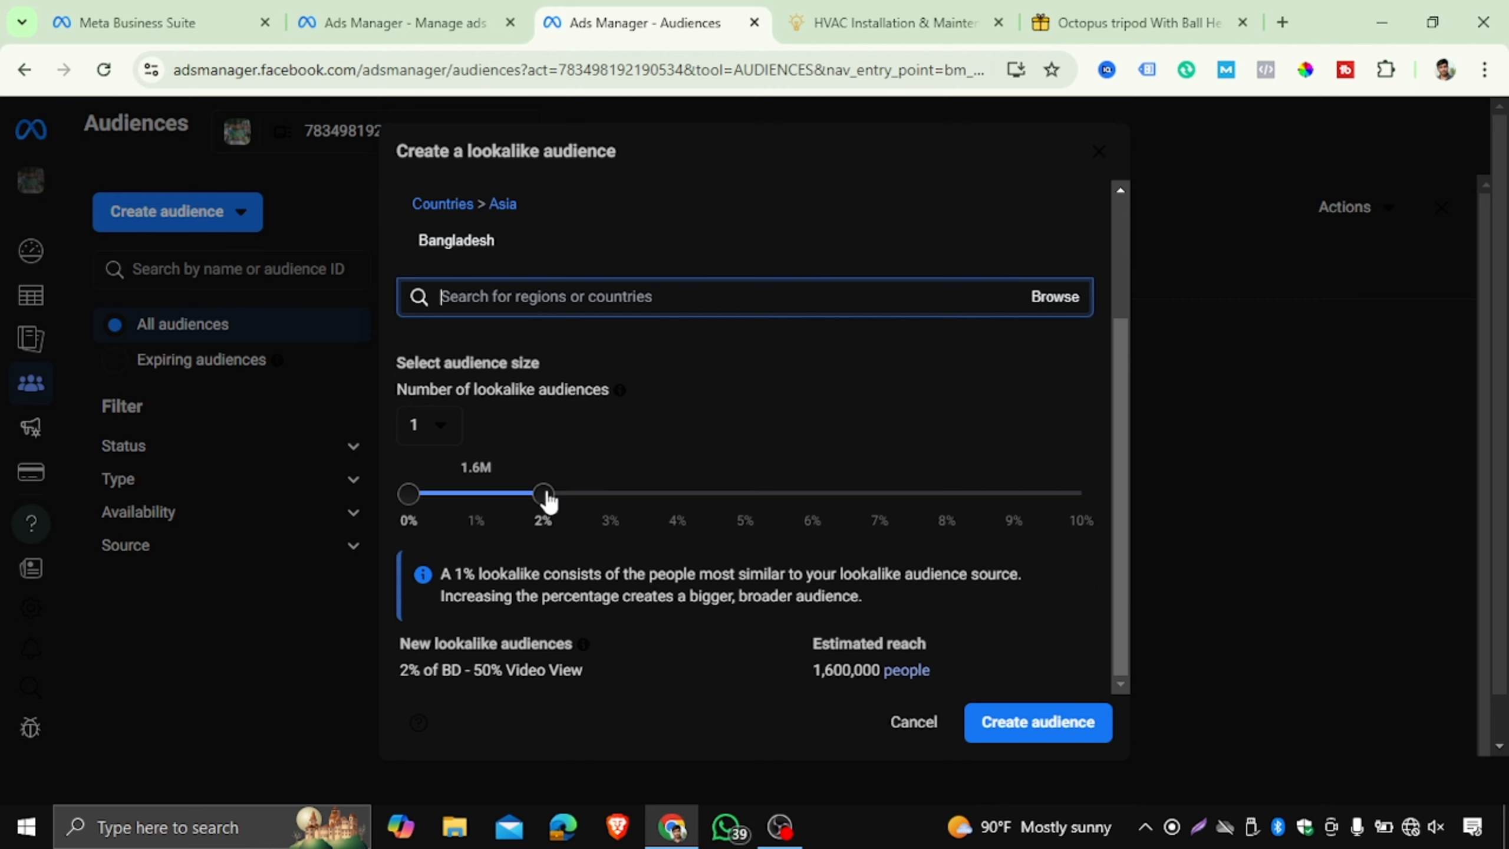
left_click(585, 494)
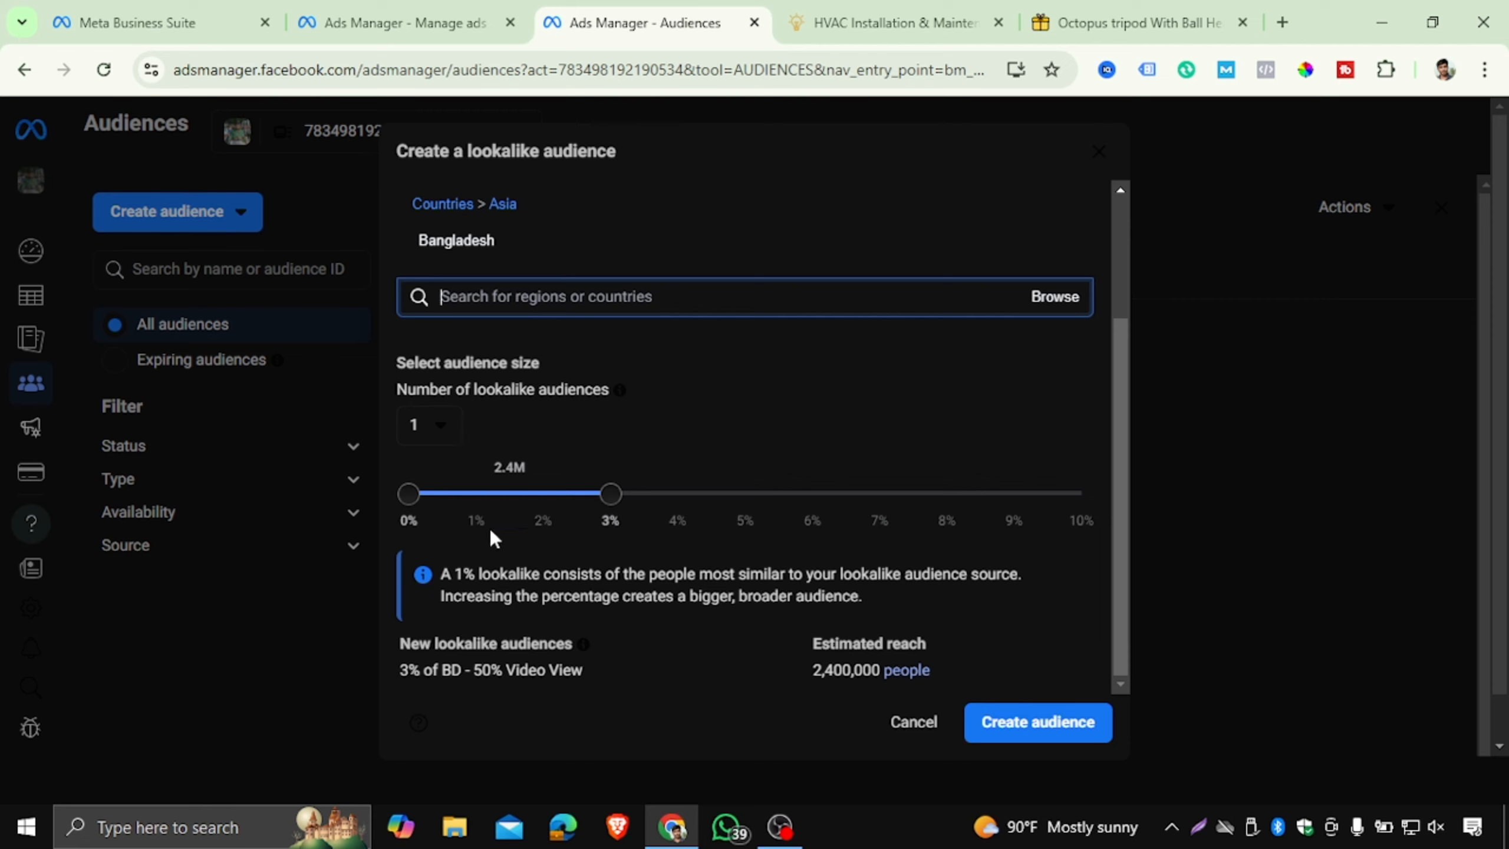
left_click(479, 493)
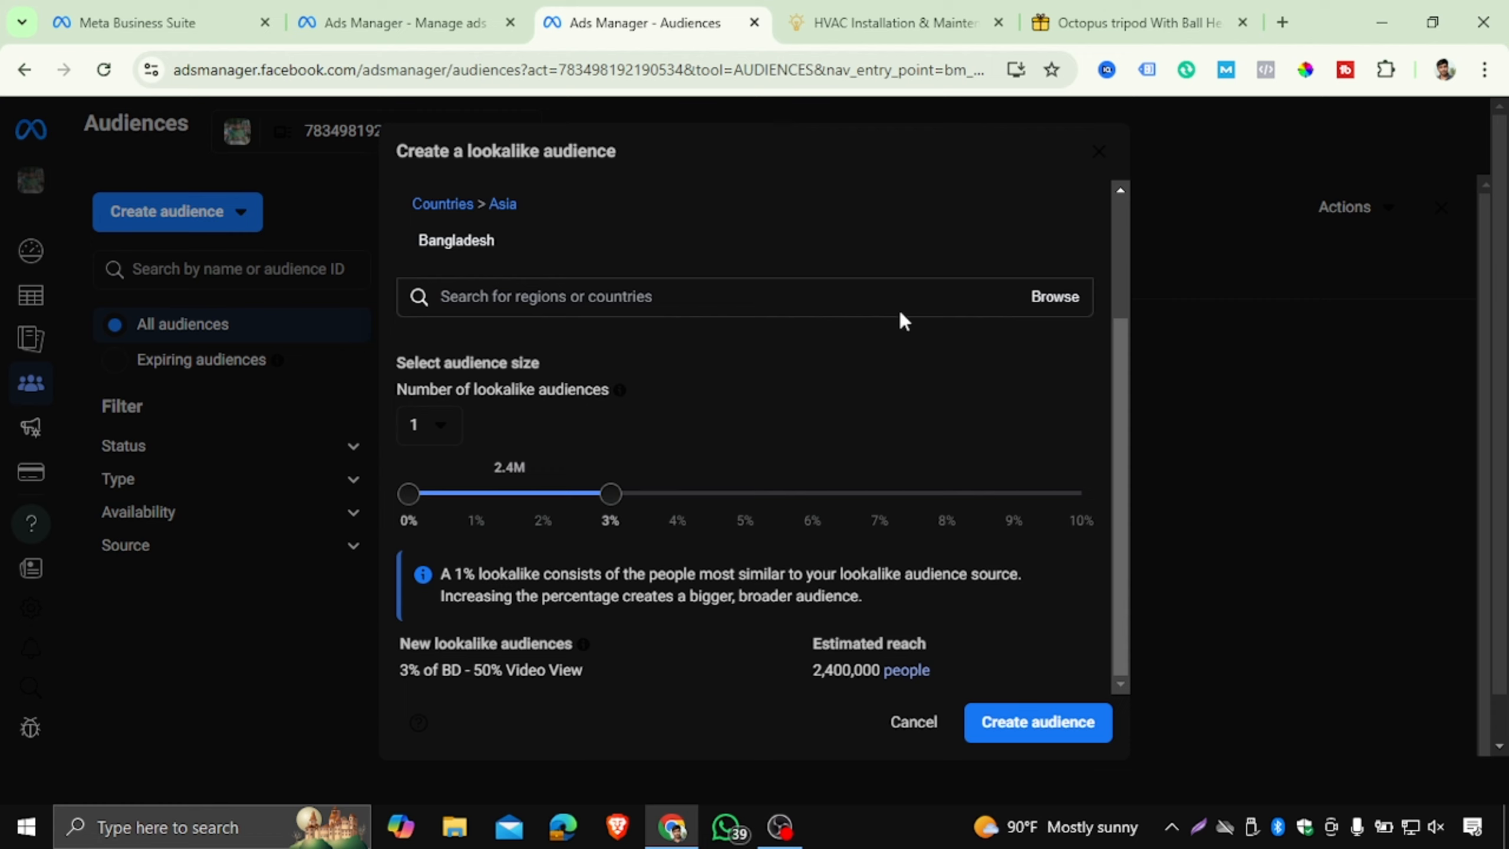
- Search the web for "white board" in a new tab and open TutorialsPoint's Free Online Whiteboard
left_click(1282, 22)
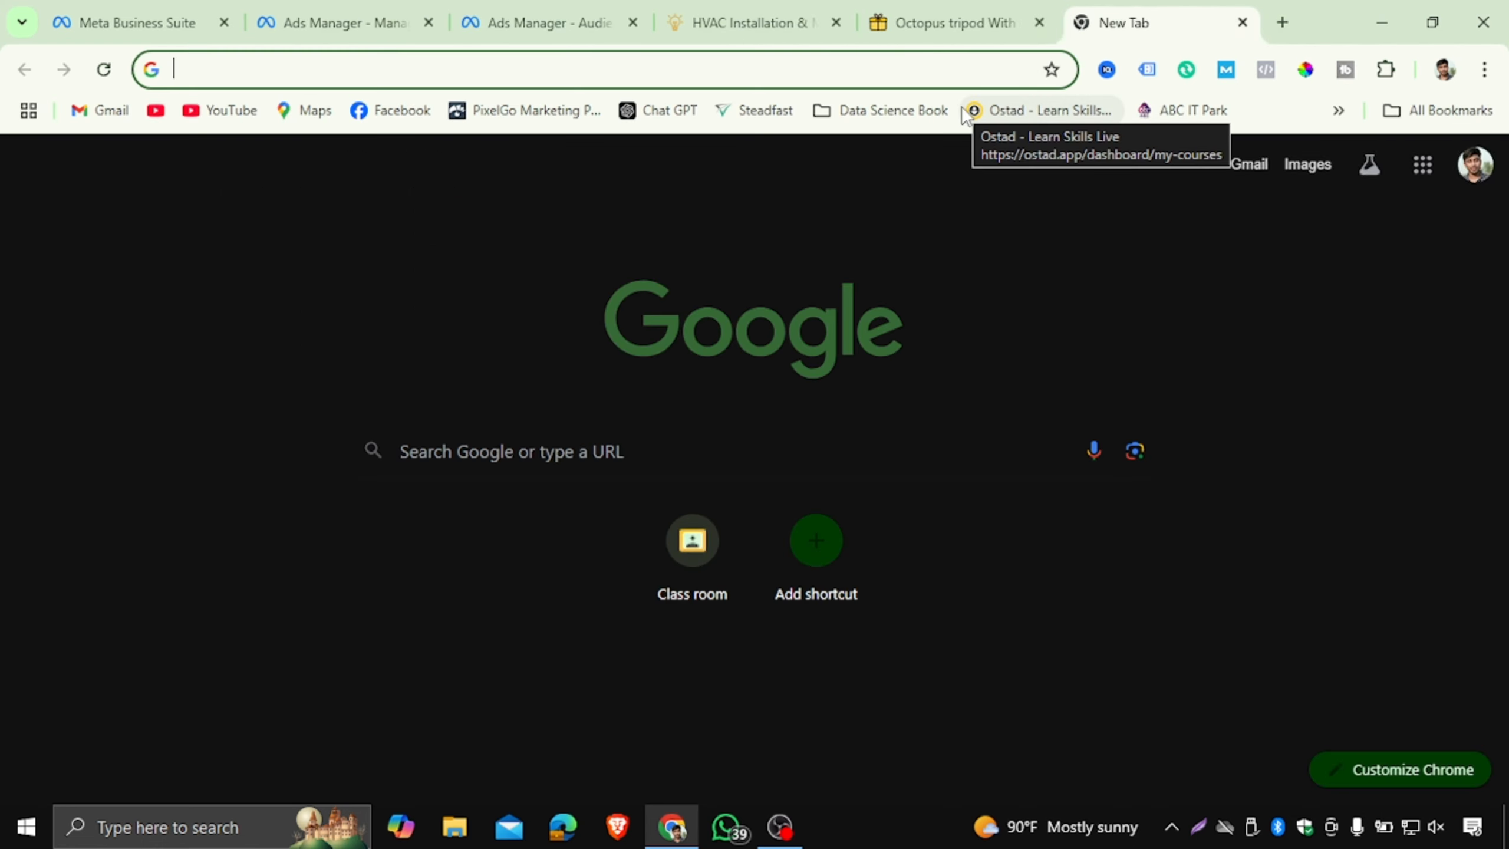
type("wha")
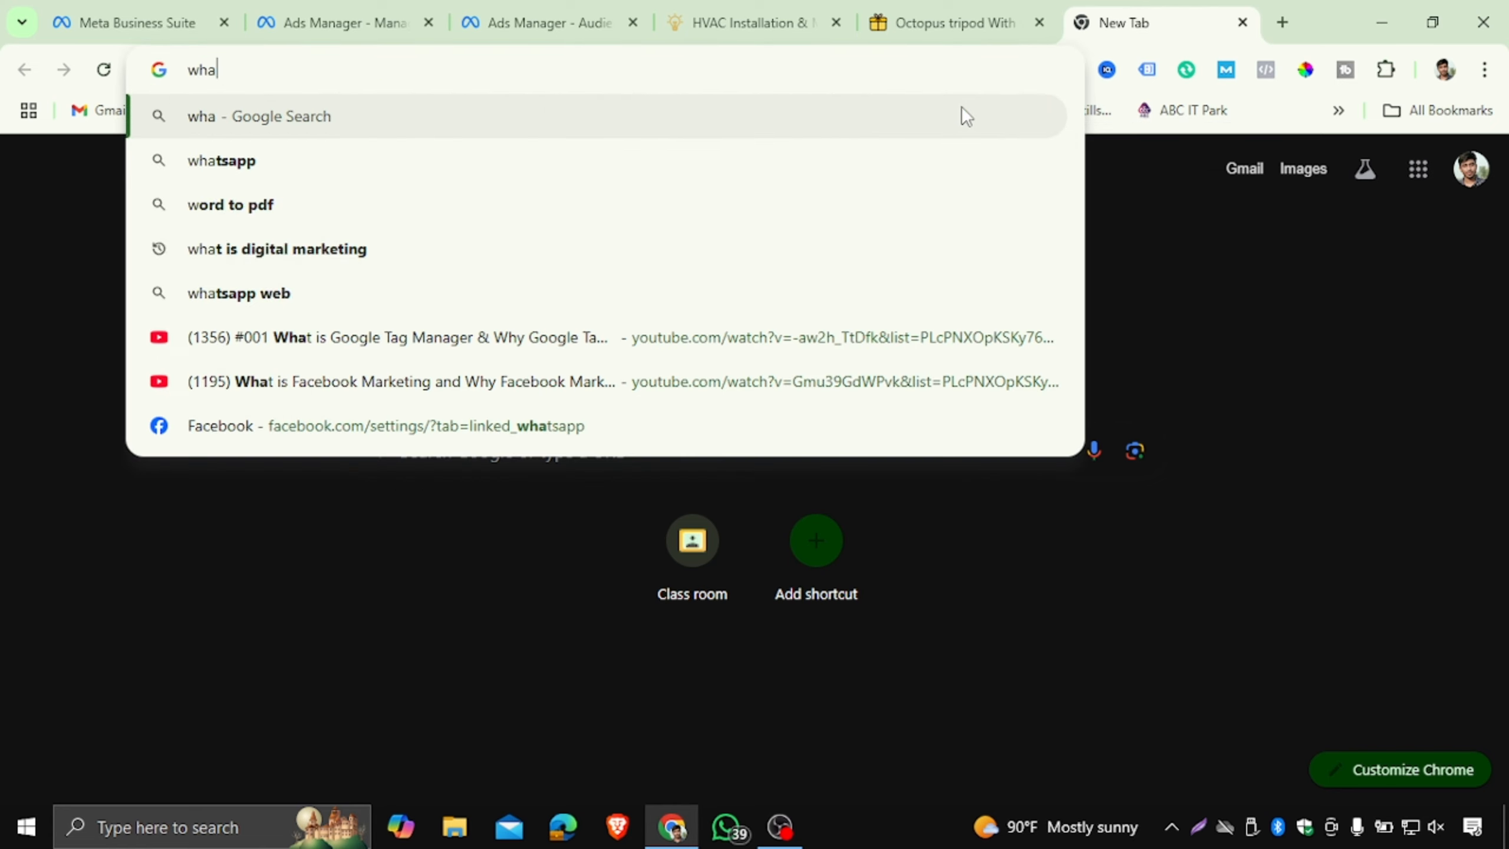
key("BackSpace")
key("BackSpace")
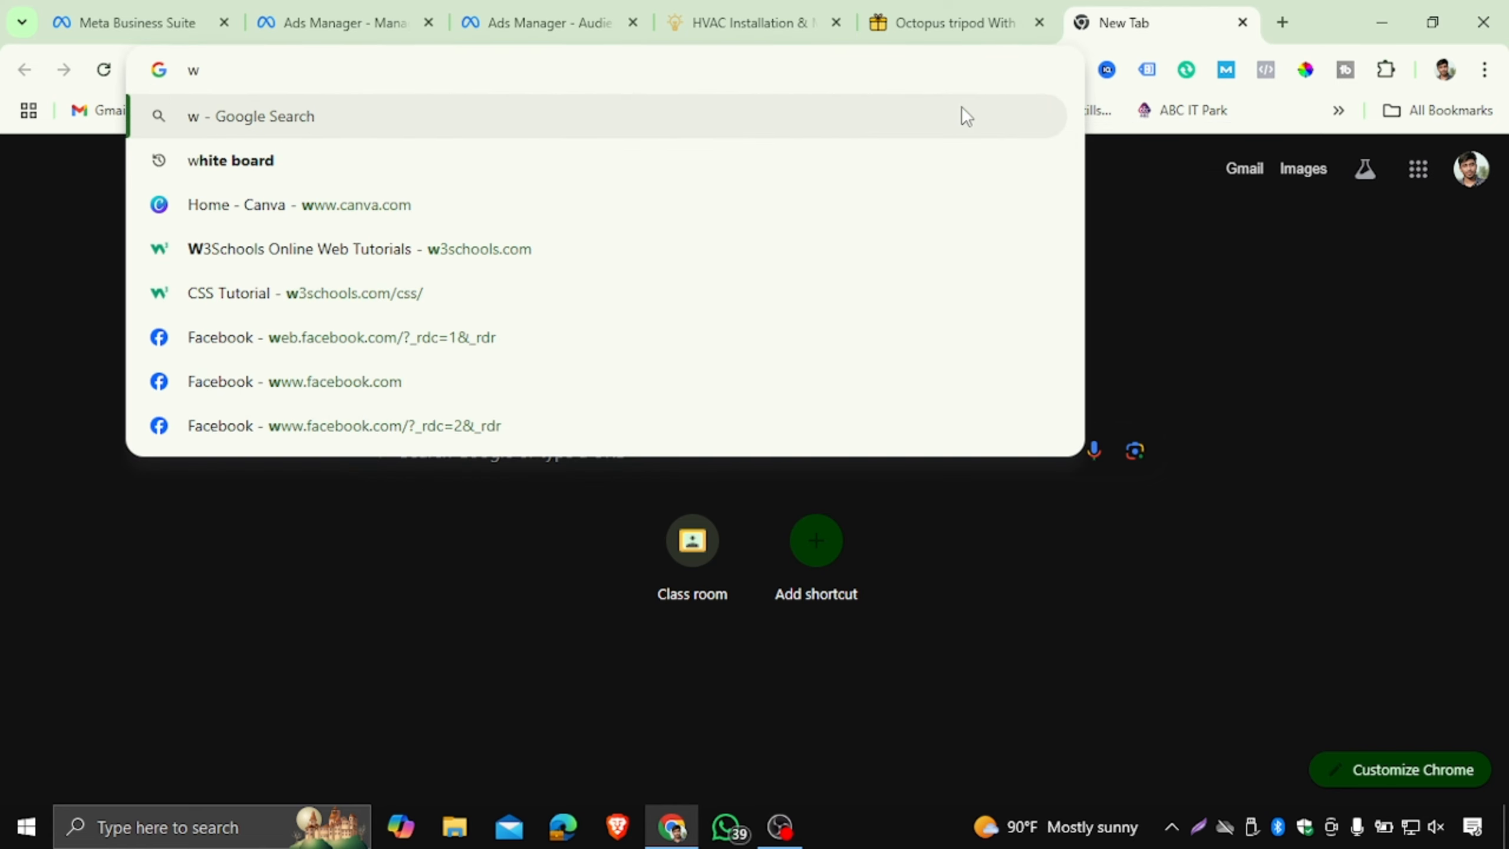
left_click(333, 164)
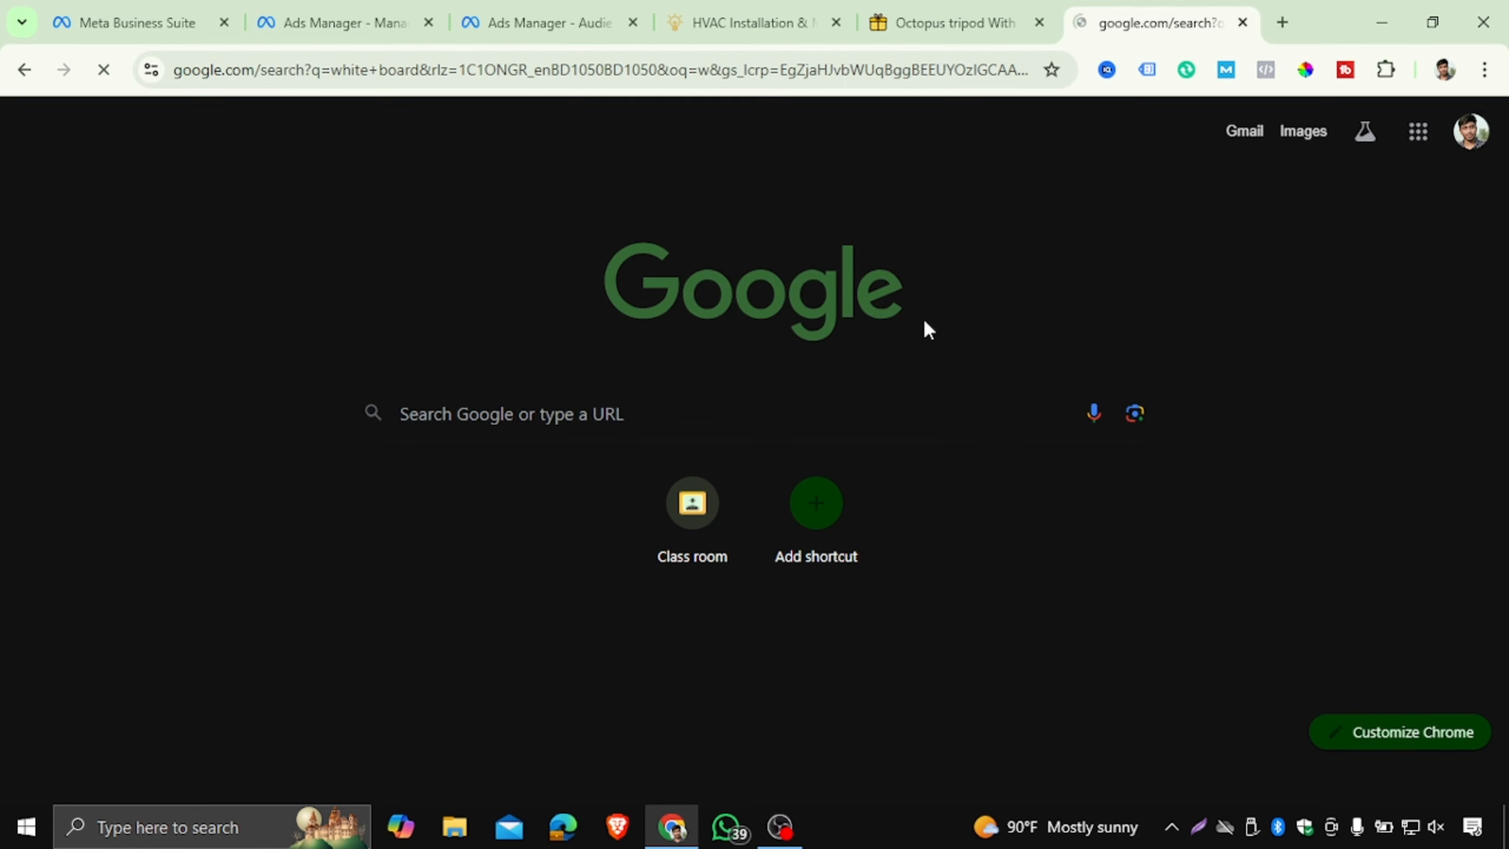
scroll(363, 432, "down", 6)
scroll(417, 340, "up", 3)
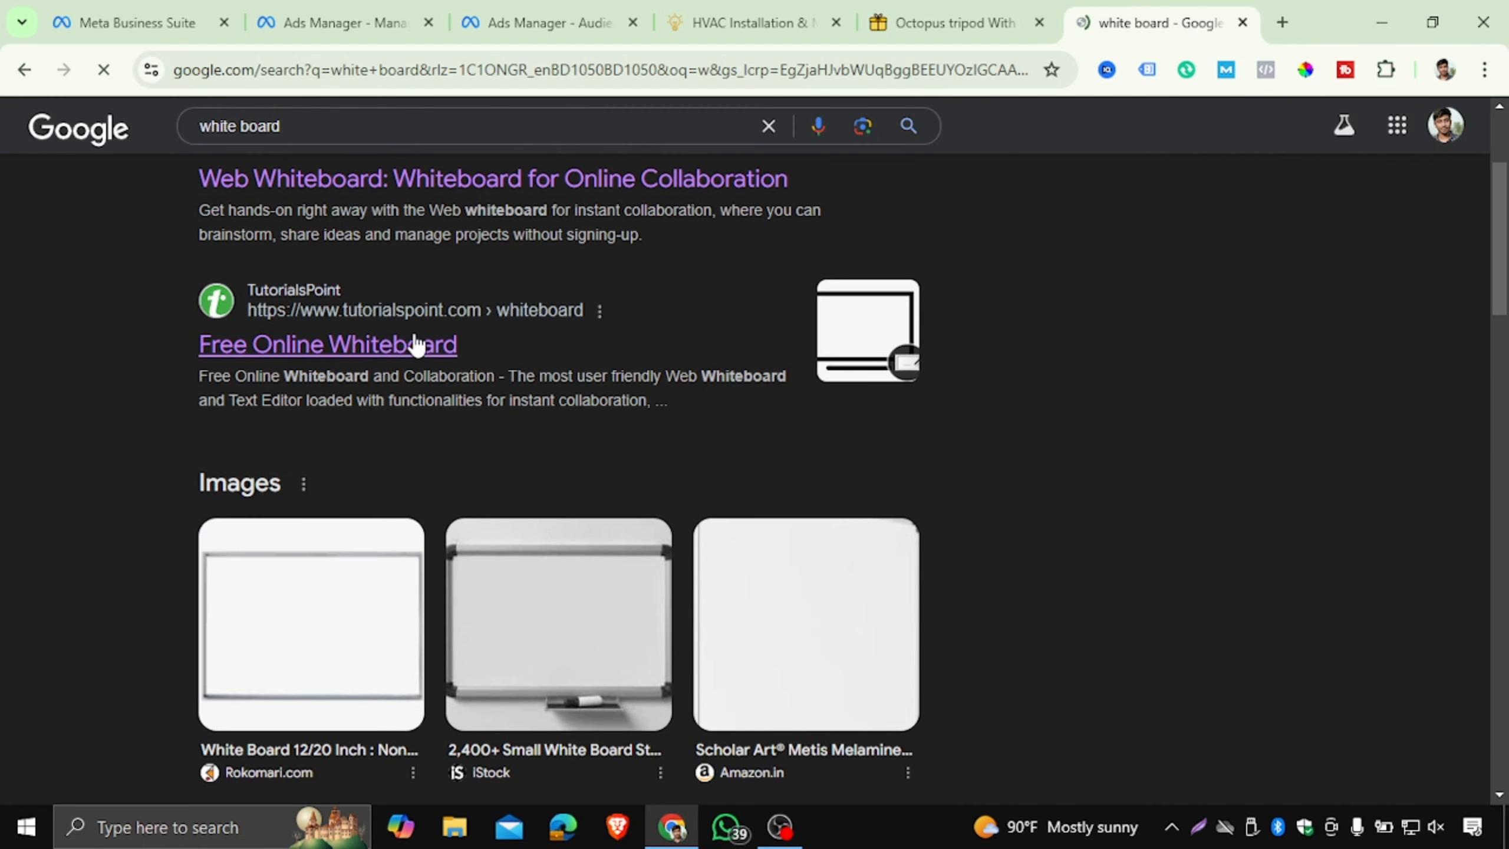
left_click(416, 345)
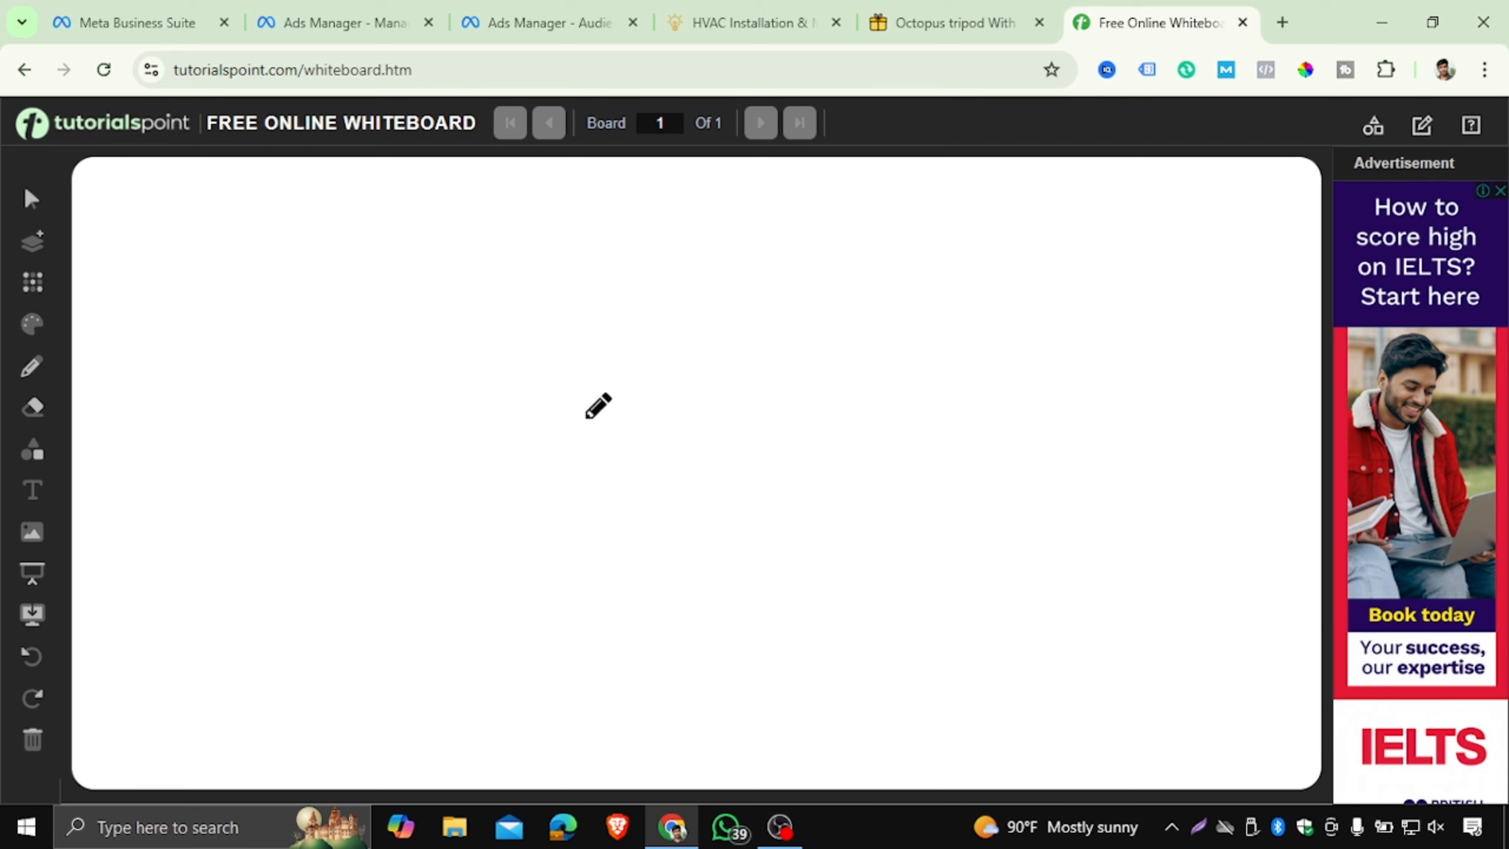
- Sketch two concentric electron shells with two marks on the inner one, and write the 2n² formula worked out to 2 × 4 beside them
mouse_move(547, 405)
left_mouse_down()
mouse_move(549, 379)
mouse_move(593, 368)
mouse_move(610, 414)
mouse_move(547, 406)
left_mouse_up()
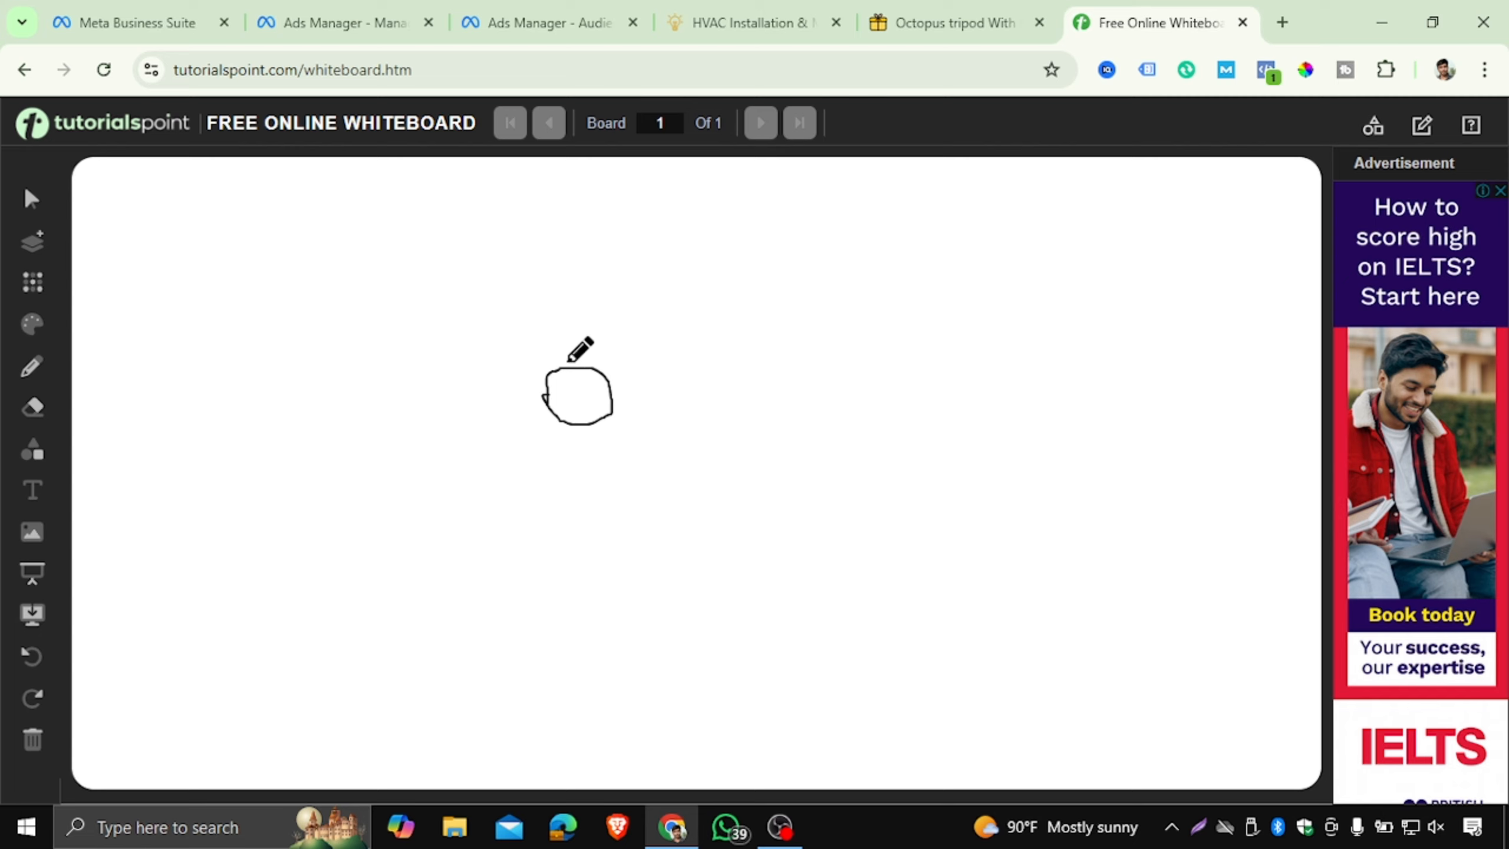
left_click_drag(568, 360, 592, 438)
mouse_move(963, 295)
left_mouse_down()
mouse_move(986, 324)
mouse_move(1017, 247)
mouse_move(1036, 280)
mouse_move(1072, 157)
left_mouse_up()
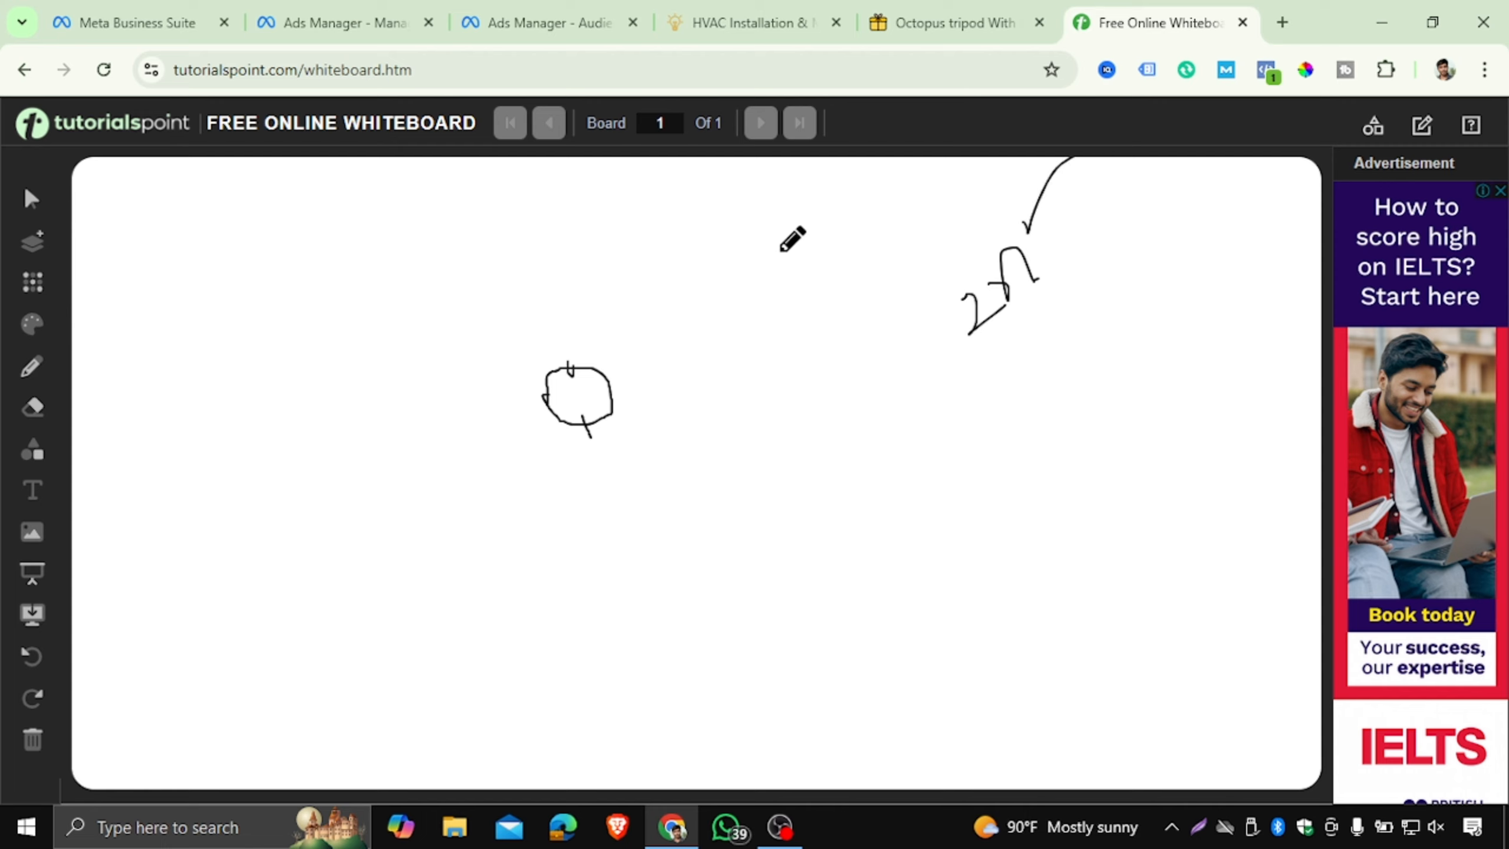
mouse_move(564, 351)
left_mouse_down()
mouse_move(526, 355)
mouse_move(522, 433)
mouse_move(636, 443)
mouse_move(621, 369)
mouse_move(556, 346)
left_mouse_up()
mouse_move(975, 356)
left_mouse_down()
mouse_move(1023, 374)
mouse_move(1059, 347)
mouse_move(1040, 377)
left_mouse_up()
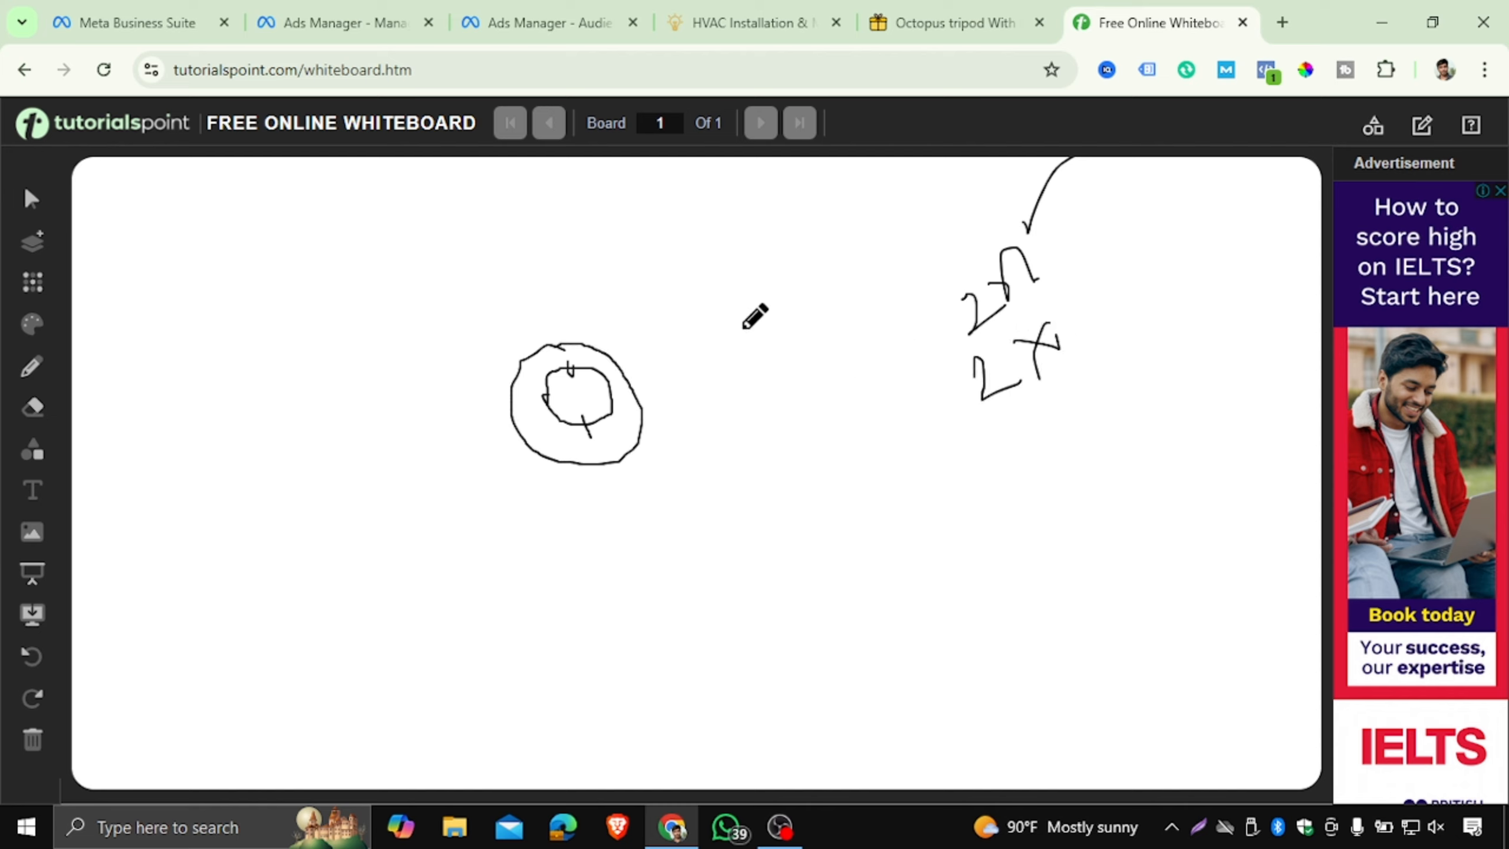
mouse_move(1080, 310)
left_mouse_down()
mouse_move(1122, 318)
mouse_move(1161, 186)
left_mouse_up()
mouse_move(1022, 426)
left_mouse_down()
mouse_move(1002, 452)
mouse_move(1087, 404)
mouse_move(1138, 347)
mouse_move(1154, 392)
left_mouse_up()
mouse_move(1169, 340)
left_mouse_down()
mouse_move(1194, 297)
mouse_move(1212, 397)
left_mouse_up()
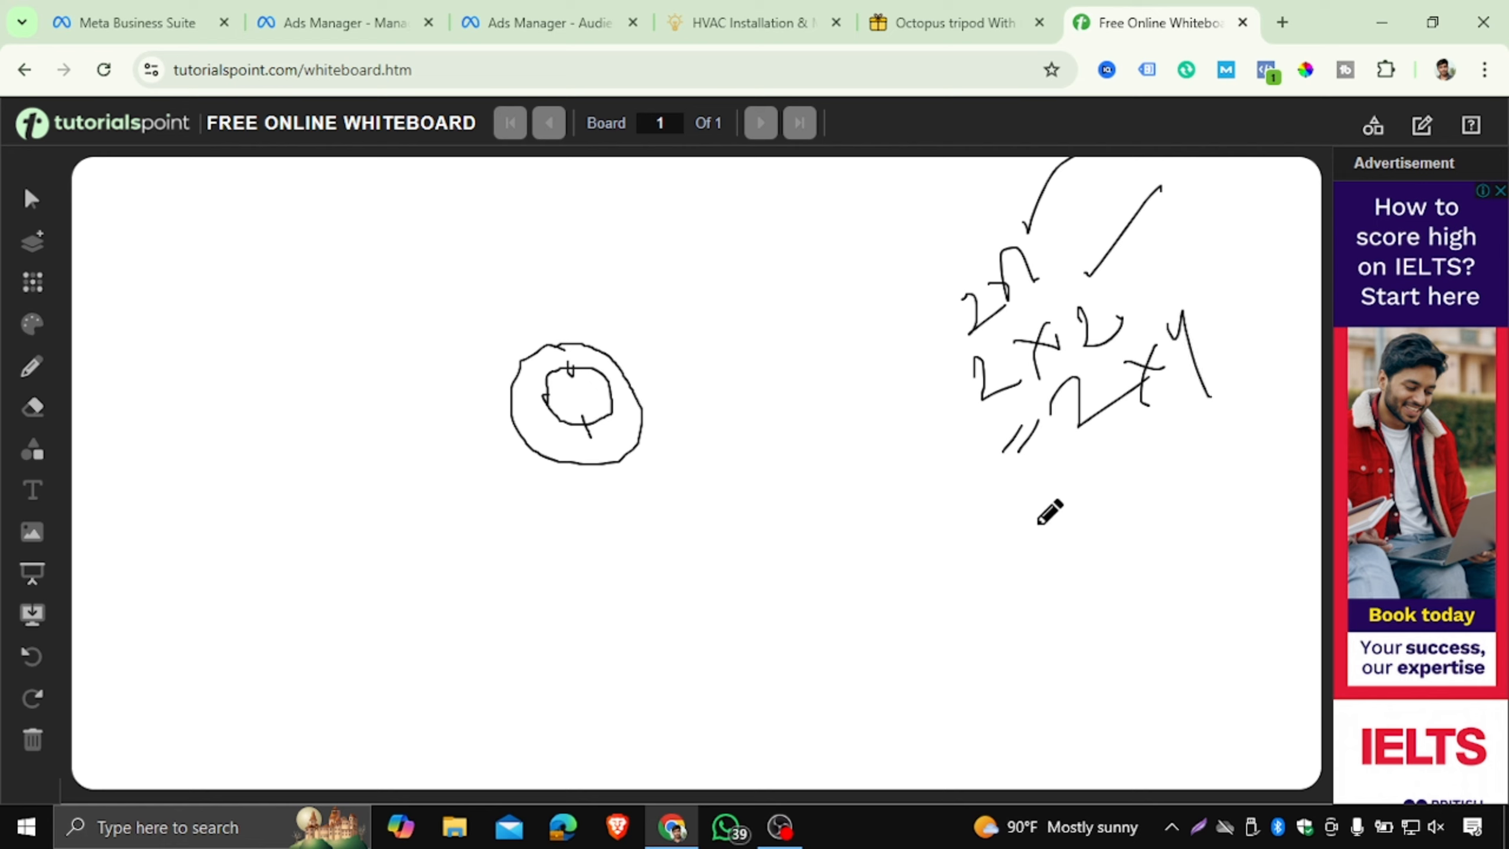
- Mark eight electrons in pairs around the second shell and write H2SO4 below the formula
mouse_move(560, 337)
left_mouse_down()
mouse_move(567, 374)
mouse_move(591, 373)
left_mouse_up()
mouse_move(494, 414)
left_mouse_down()
mouse_move(541, 415)
mouse_move(609, 471)
left_mouse_up()
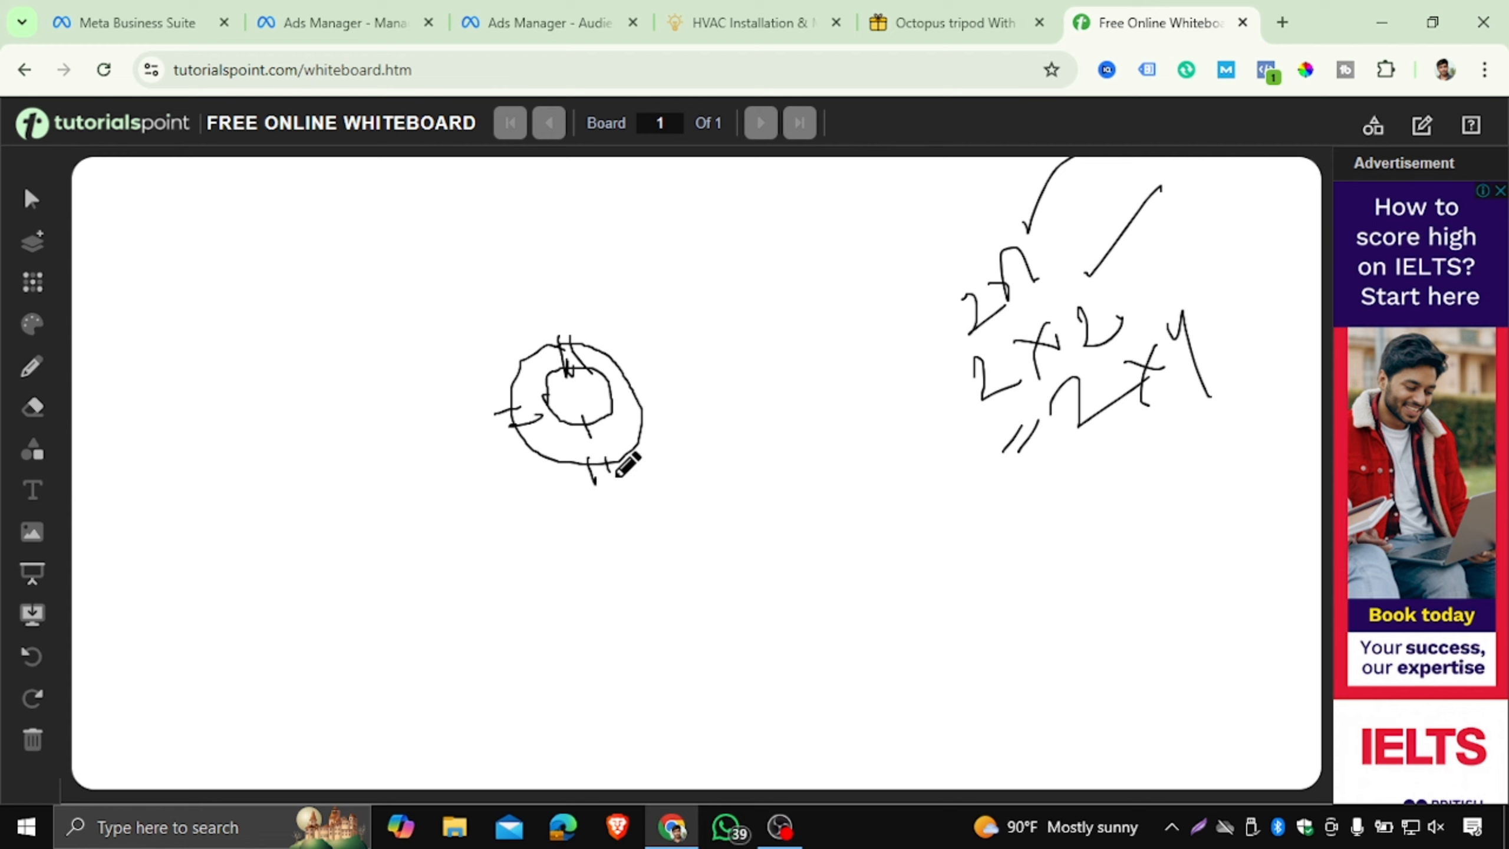
left_click_drag(618, 379, 660, 391)
mouse_move(999, 542)
left_mouse_down()
mouse_move(1004, 590)
mouse_move(1061, 529)
mouse_move(1093, 560)
left_mouse_up()
mouse_move(1071, 505)
left_mouse_down()
mouse_move(1080, 542)
mouse_move(1162, 495)
mouse_move(1206, 635)
left_mouse_up()
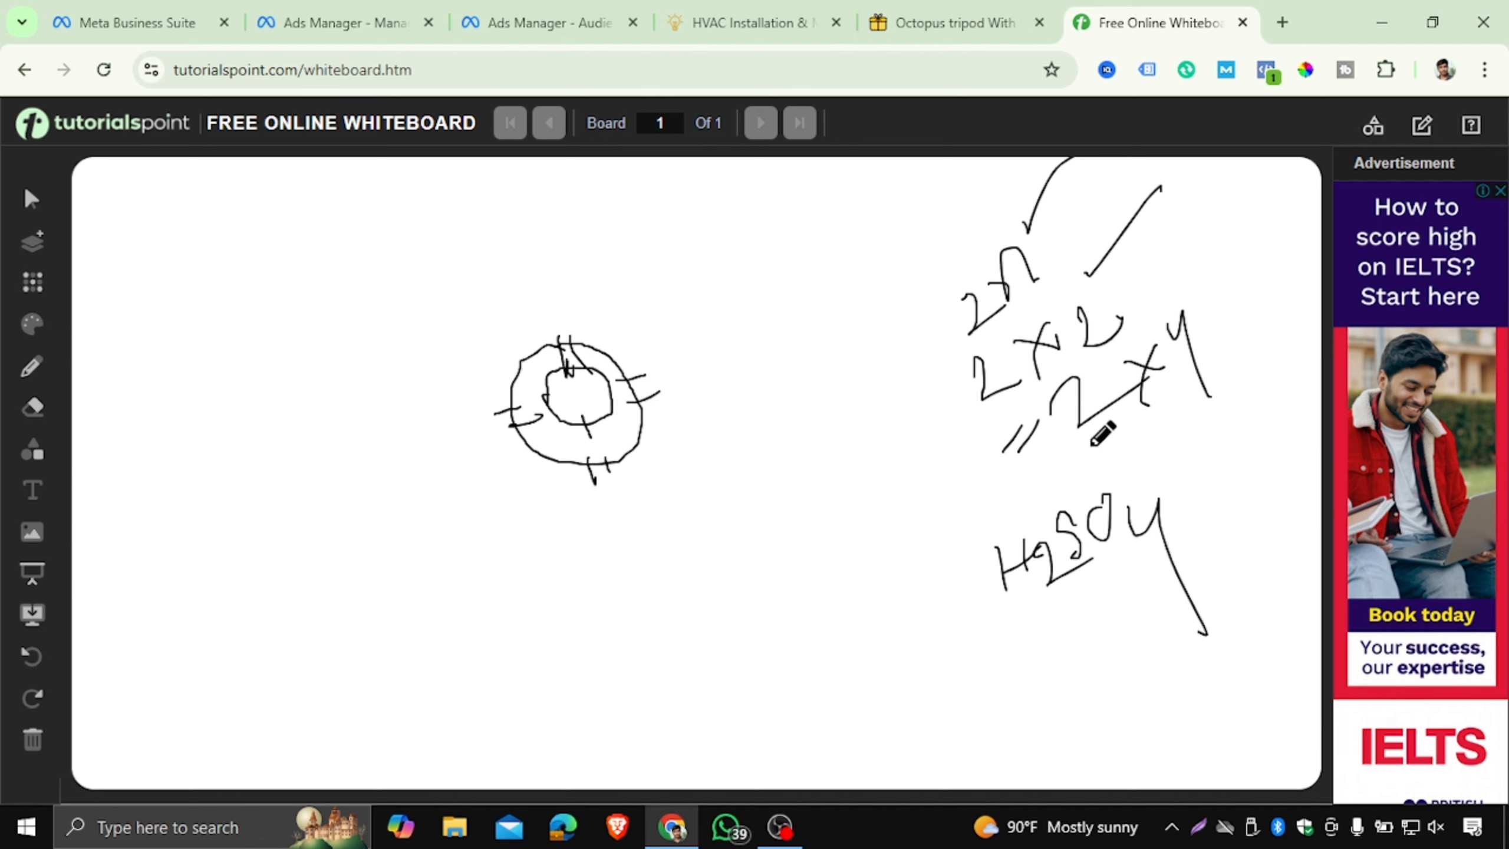
- Draw a third shell around the atom with a single electron mark, and write Na below H2SO4
mouse_move(536, 316)
left_mouse_down()
mouse_move(491, 352)
mouse_move(504, 431)
mouse_move(612, 509)
mouse_move(703, 410)
mouse_move(579, 316)
mouse_move(520, 317)
left_mouse_up()
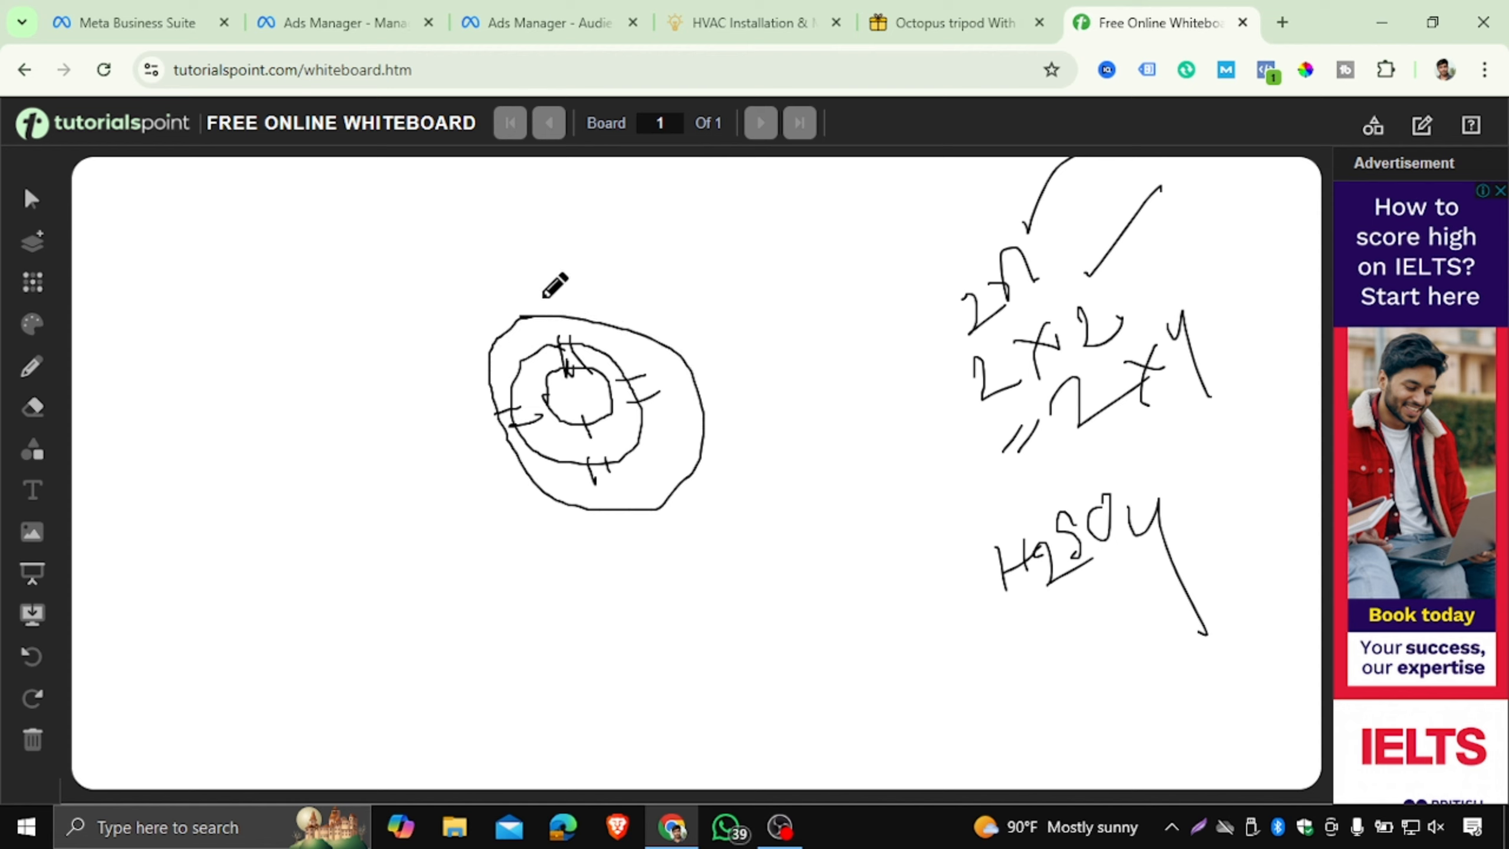
left_click_drag(541, 300, 545, 339)
mouse_move(1044, 670)
left_mouse_down()
mouse_move(1057, 705)
mouse_move(1073, 630)
mouse_move(1084, 690)
left_mouse_up()
mouse_move(1105, 632)
left_mouse_down()
mouse_move(1117, 674)
mouse_move(1169, 631)
left_mouse_up()
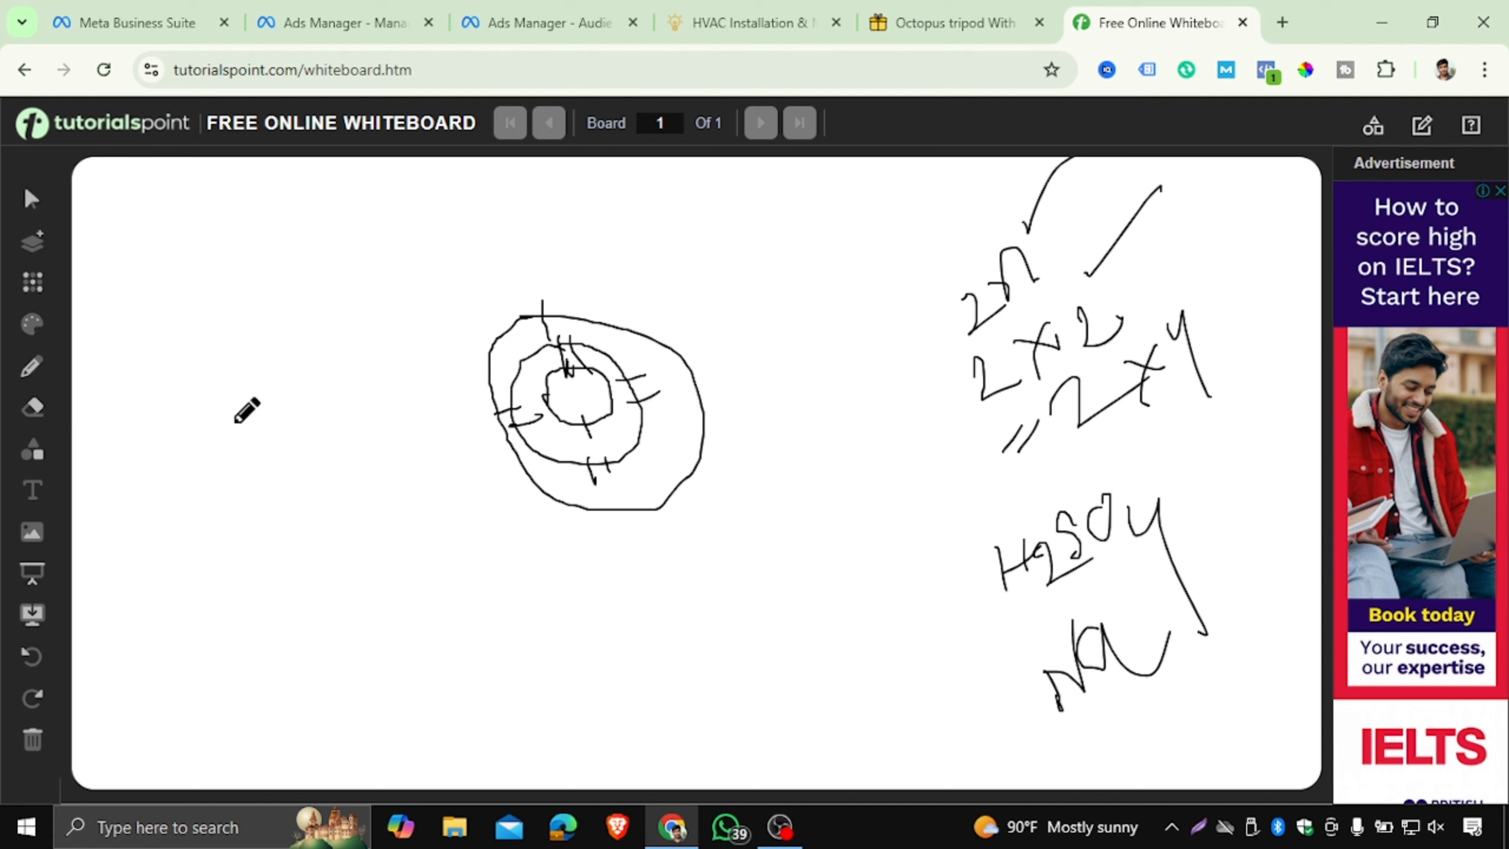
- Sketch a smaller two-shell atom beside the first, mark electrons on both of its shells, and write Cl2 next to Na
left_click_drag(243, 426, 268, 470)
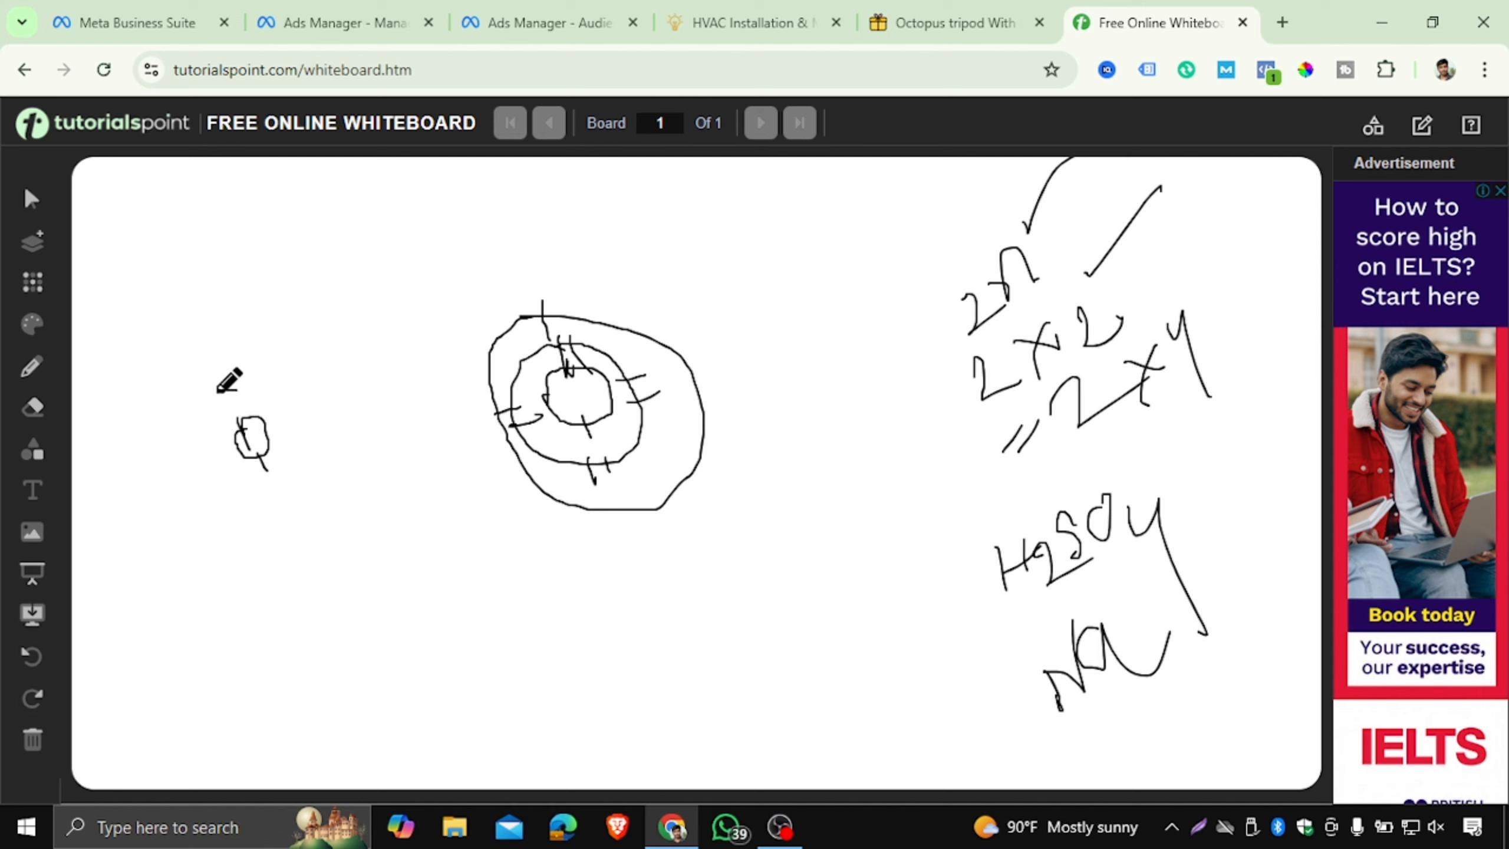
mouse_move(237, 391)
left_mouse_down()
mouse_move(218, 480)
mouse_move(302, 479)
mouse_move(271, 387)
mouse_move(212, 395)
left_mouse_up()
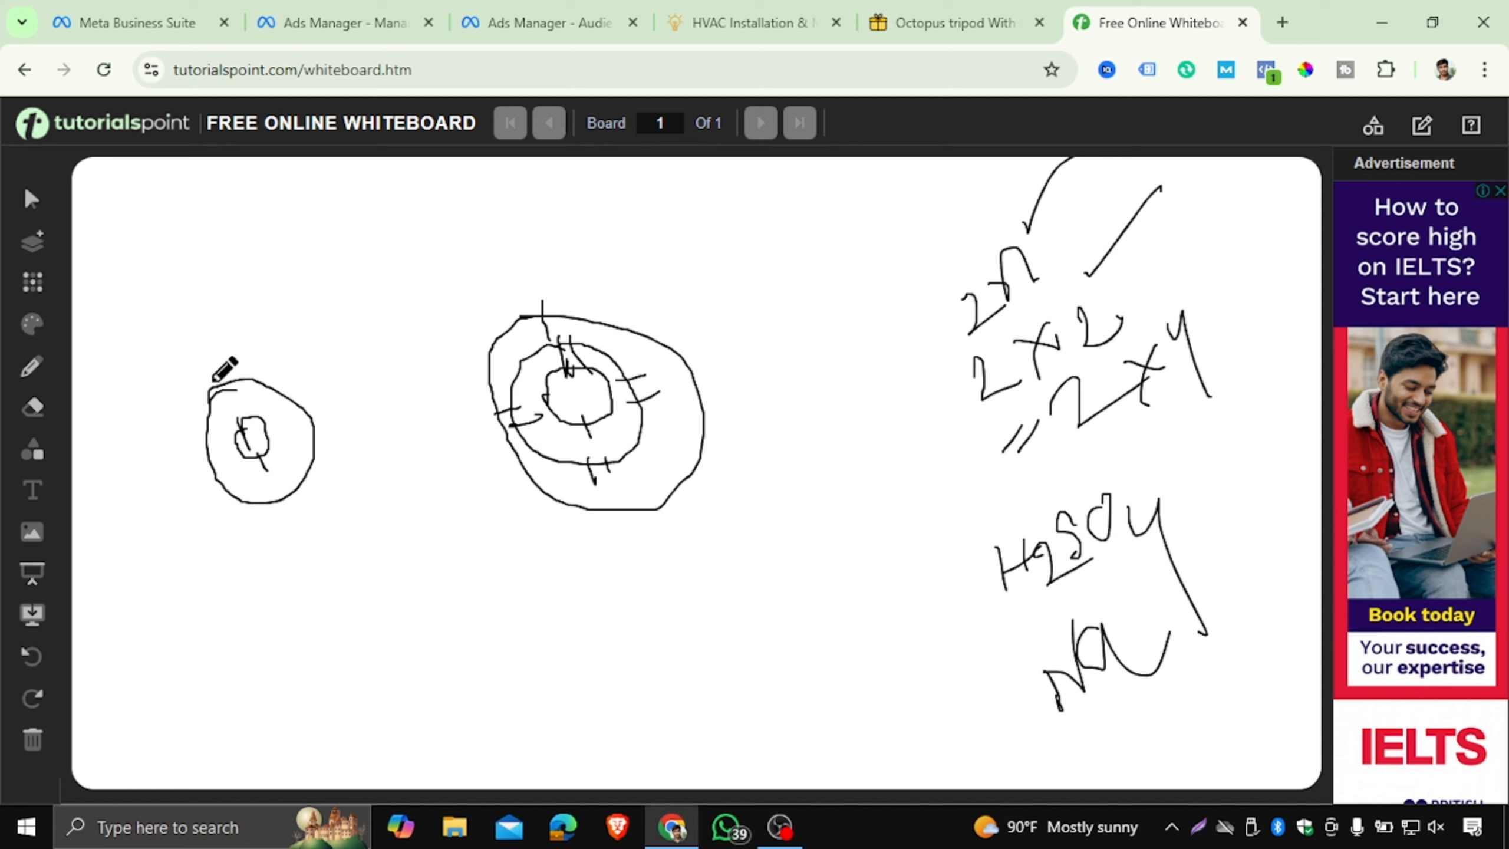
left_click_drag(213, 381, 237, 398)
mouse_move(205, 470)
left_mouse_down()
mouse_move(220, 458)
mouse_move(213, 499)
left_mouse_up()
left_click_drag(289, 418, 310, 408)
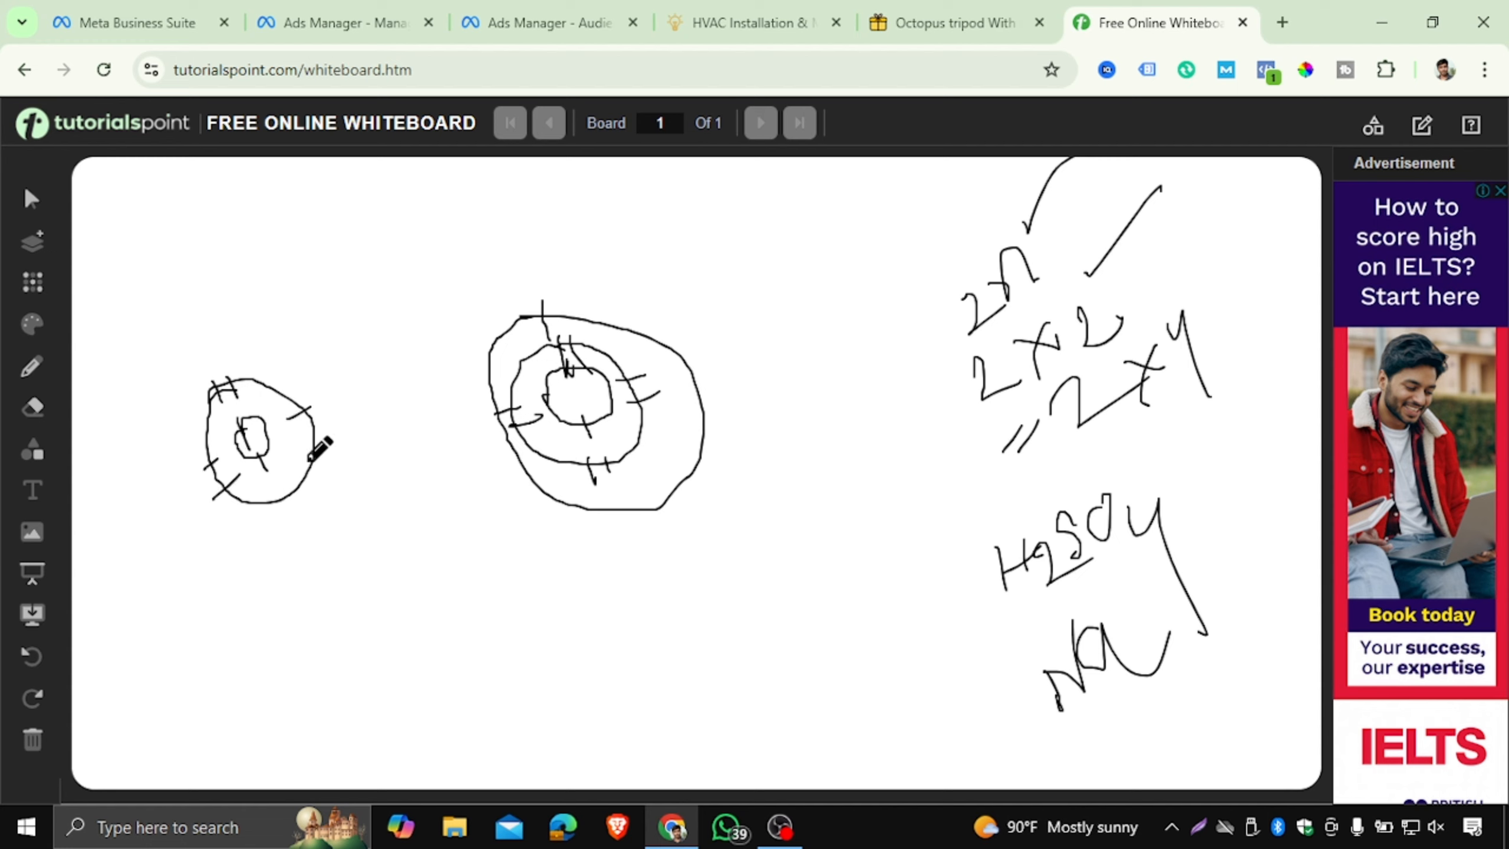
left_click_drag(283, 484, 308, 516)
left_click_drag(721, 657, 994, 625)
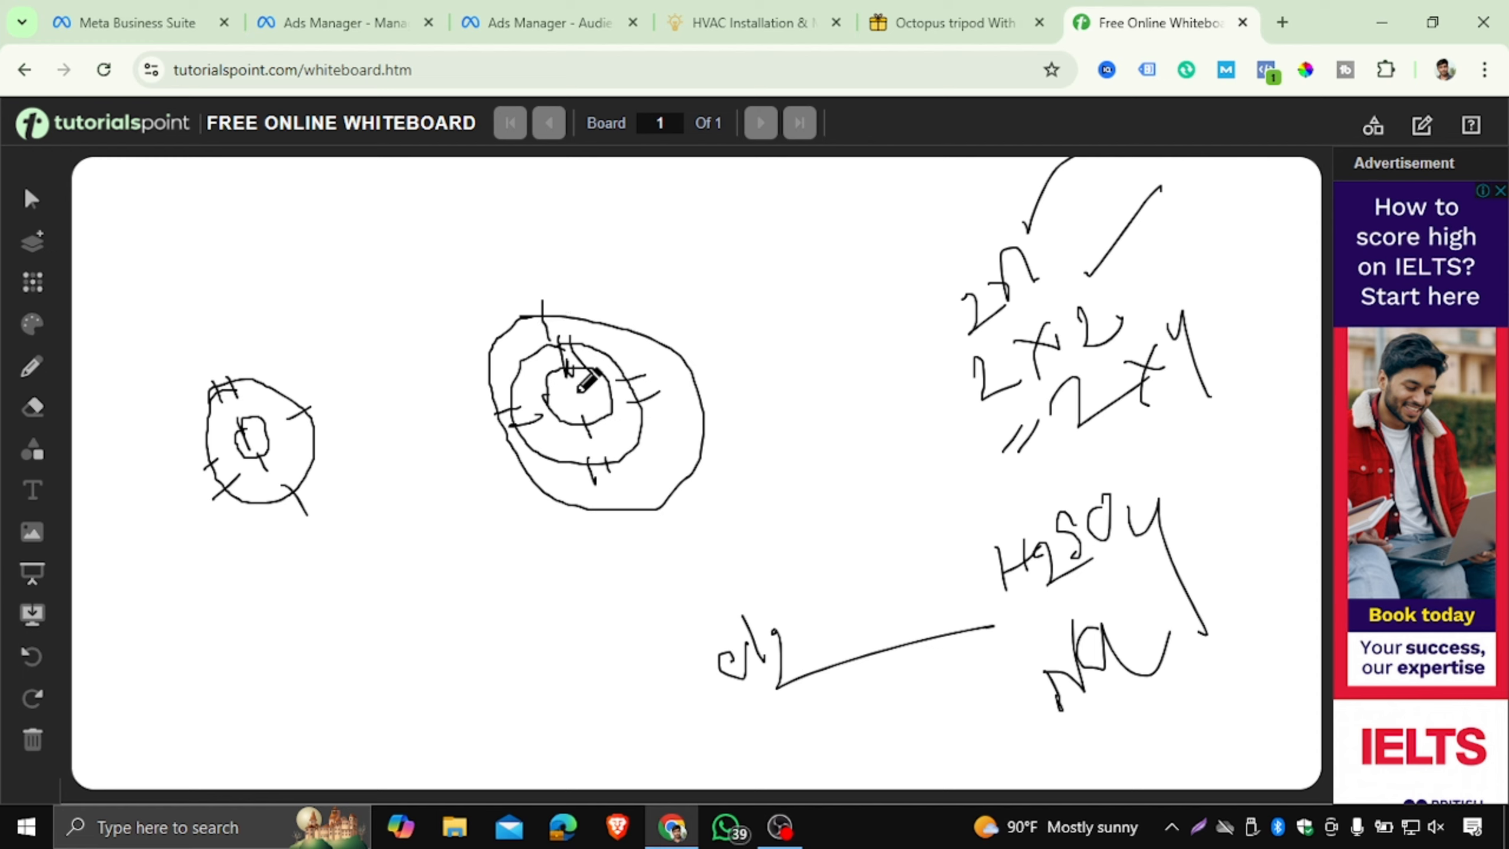
- Dot both nuclei, circle the first atom's outermost electron, and draw an arrow from it to a circled spot on the smaller atom
left_click(577, 392)
left_click(256, 438)
mouse_move(532, 284)
left_mouse_down()
mouse_move(511, 316)
mouse_move(544, 347)
mouse_move(568, 300)
mouse_move(528, 279)
left_mouse_up()
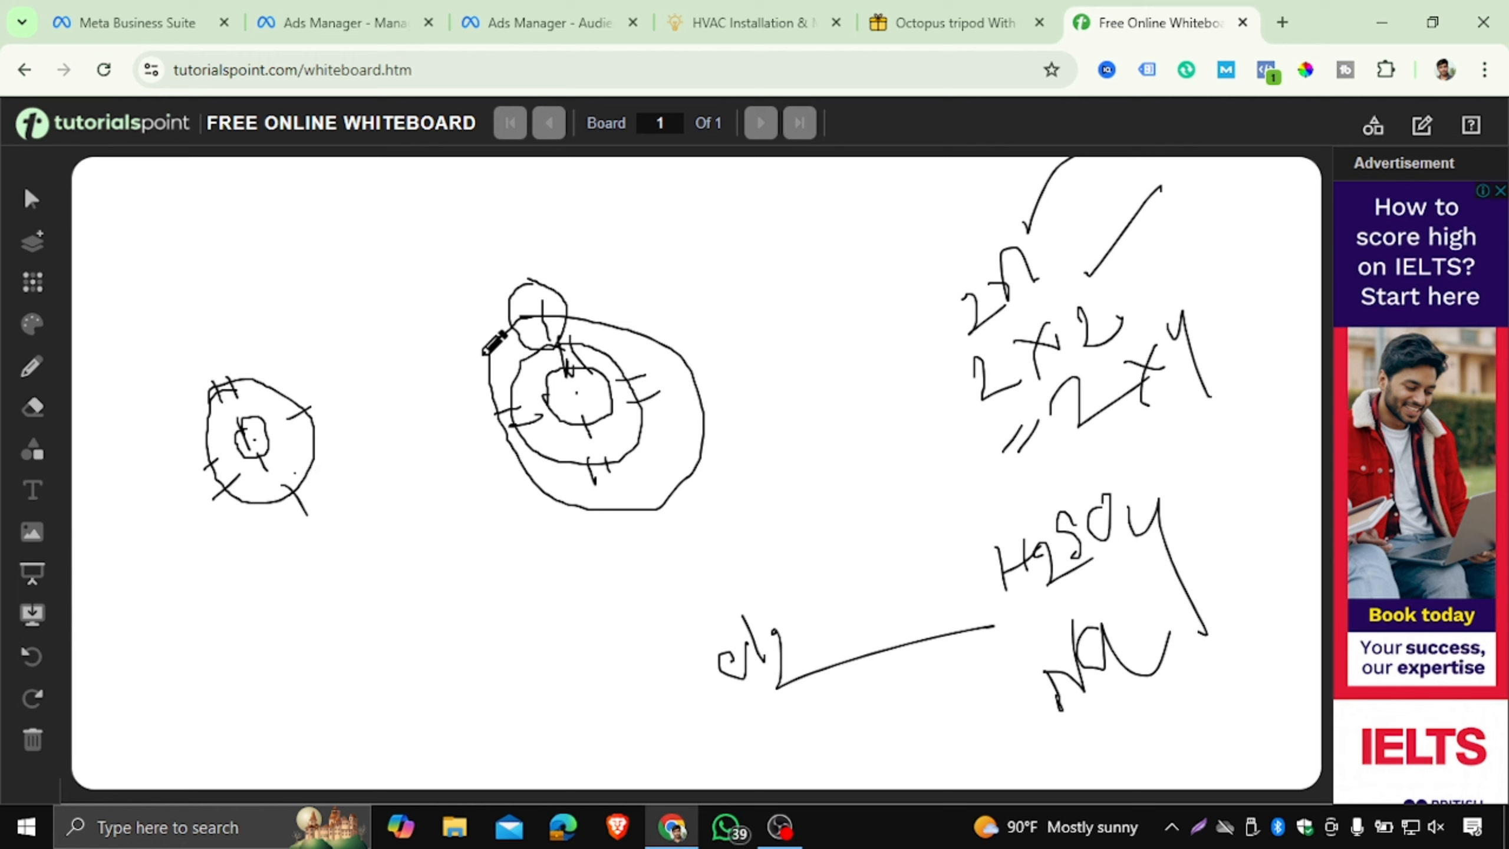
mouse_move(518, 296)
left_mouse_down()
mouse_move(313, 469)
mouse_move(334, 506)
mouse_move(283, 543)
left_mouse_up()
mouse_move(284, 484)
left_mouse_down()
mouse_move(292, 552)
mouse_move(274, 486)
left_mouse_up()
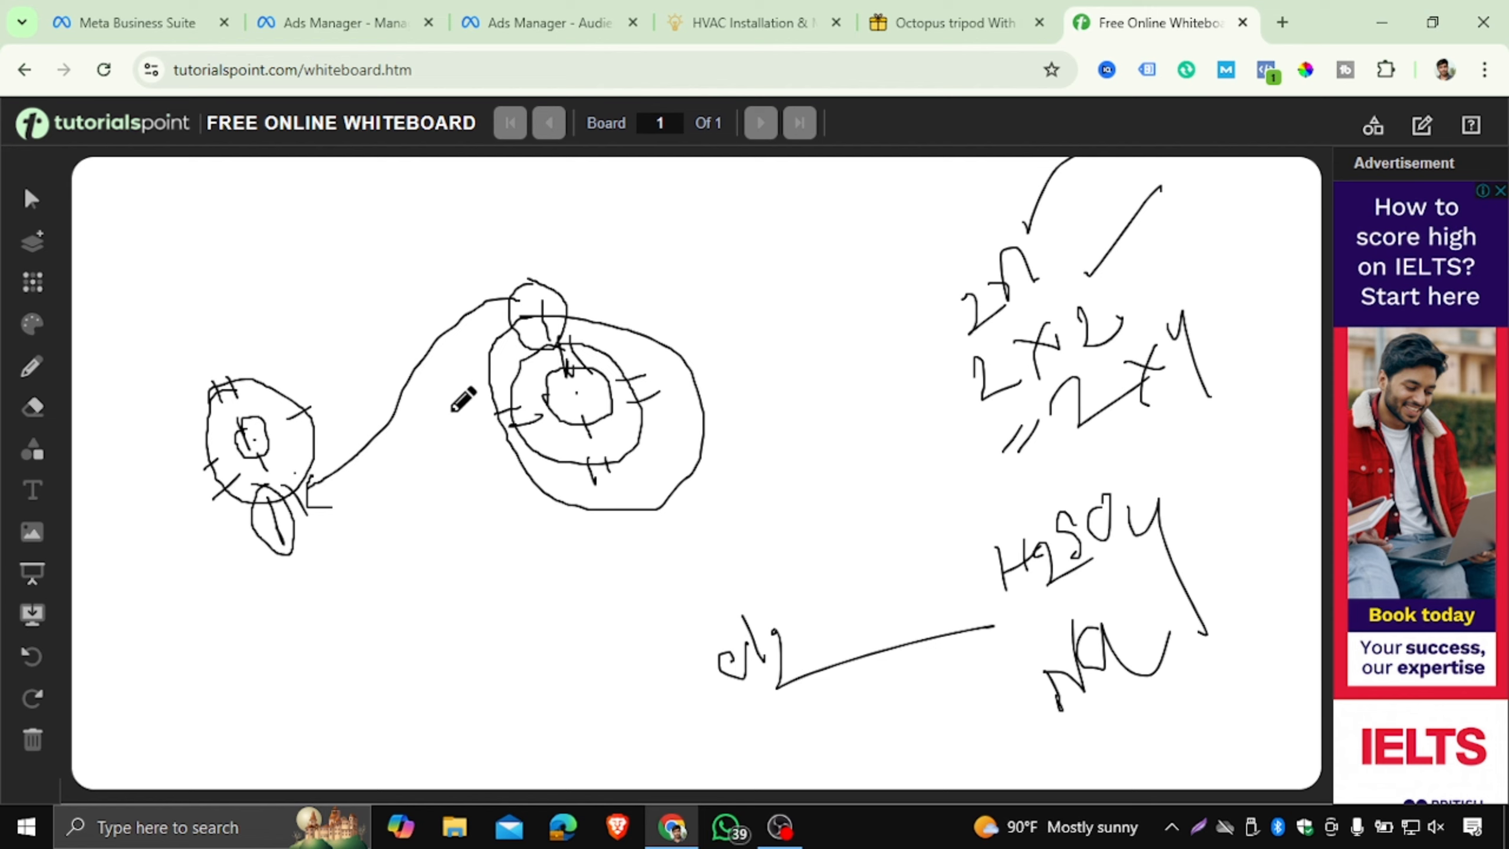
- Compare the lookalike form with the atom sketch, try audience sizes of 1%, 2% and 3%, and set the size back to 1%
left_click(546, 22)
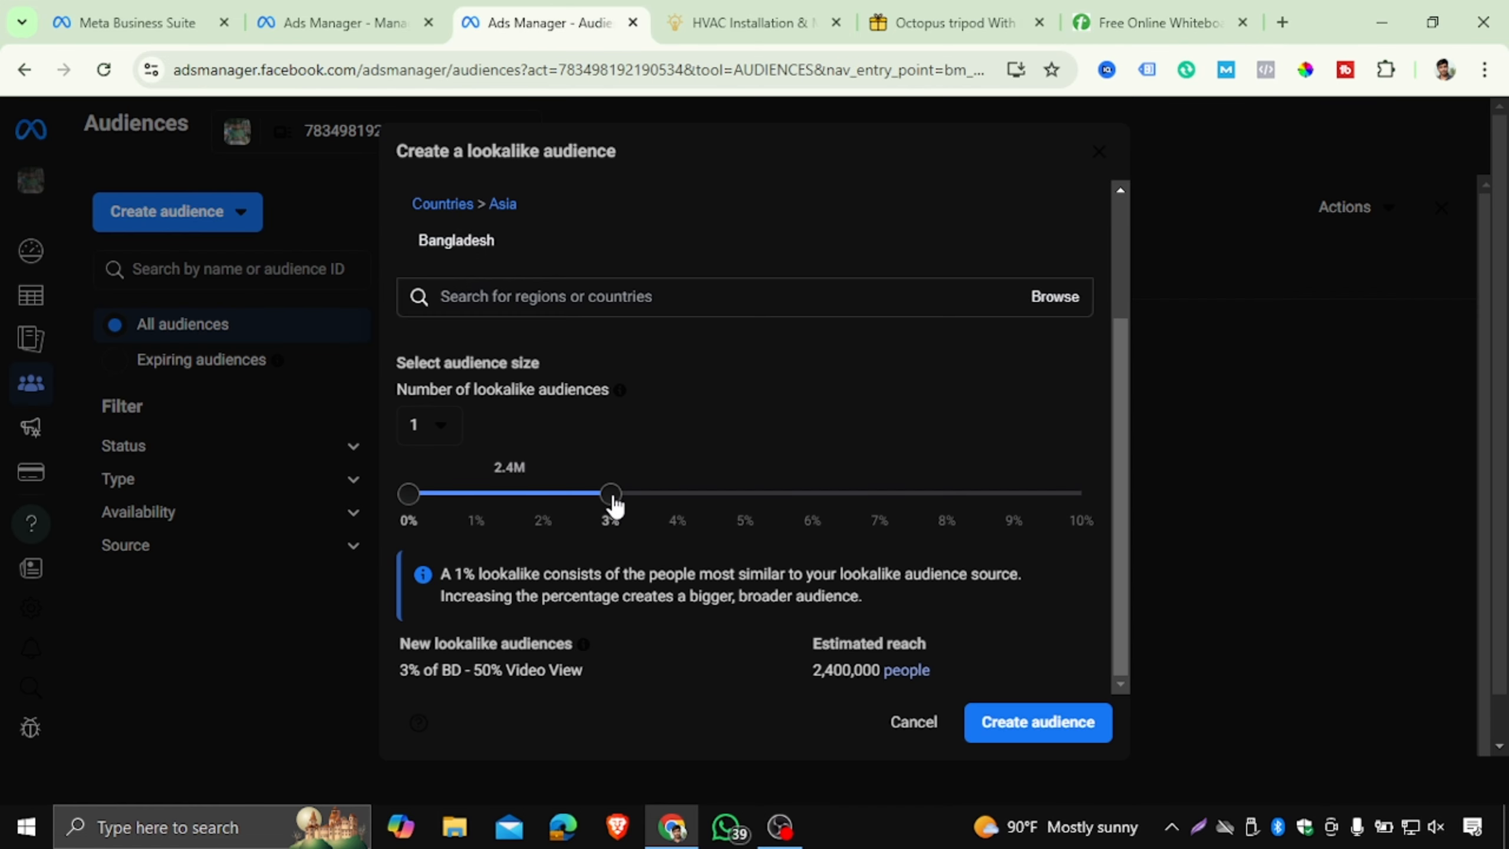
left_click(1122, 26)
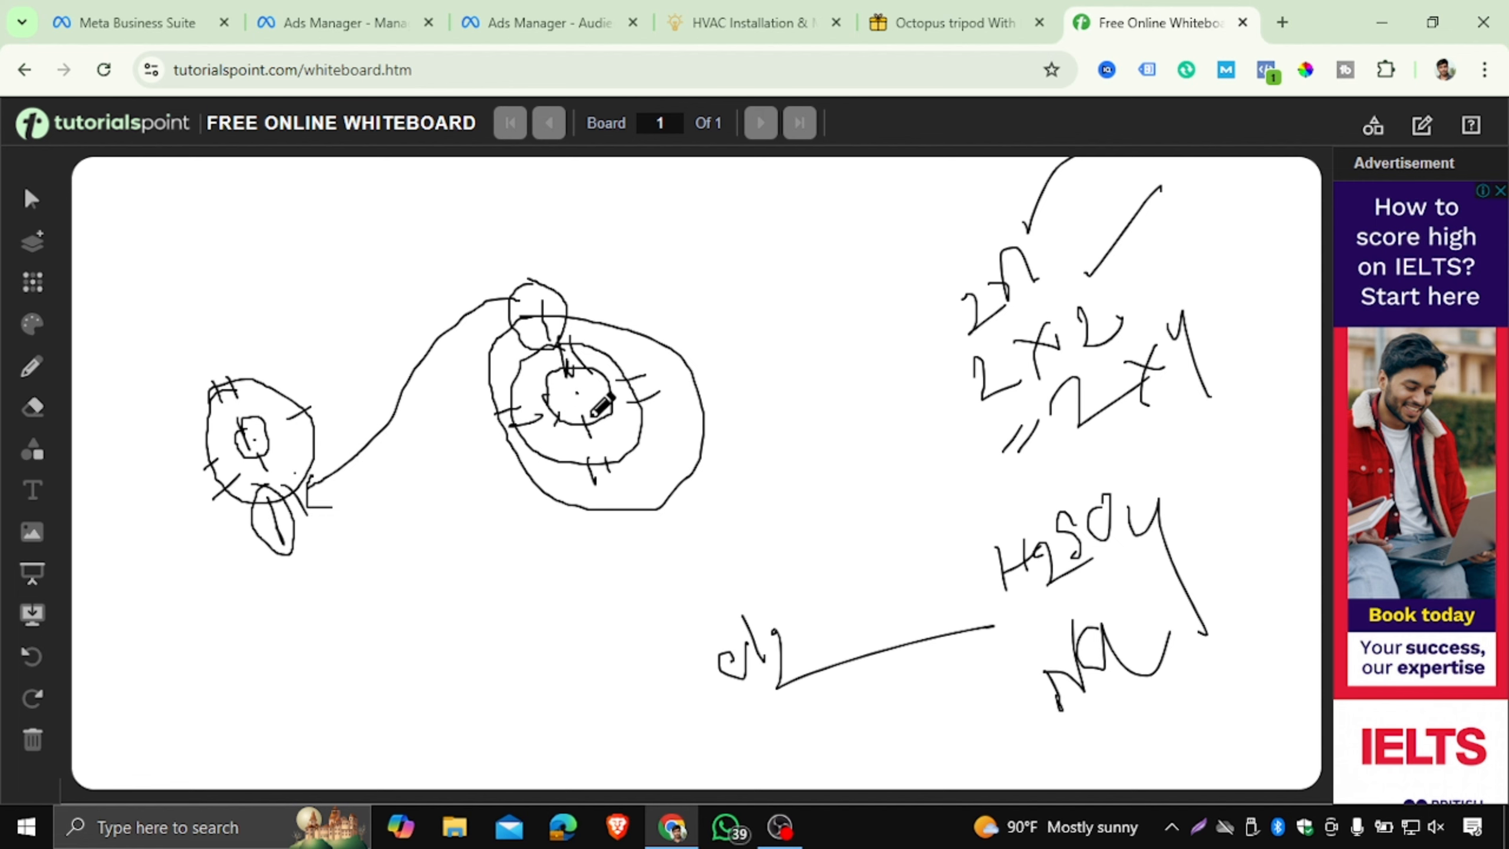
left_click(549, 22)
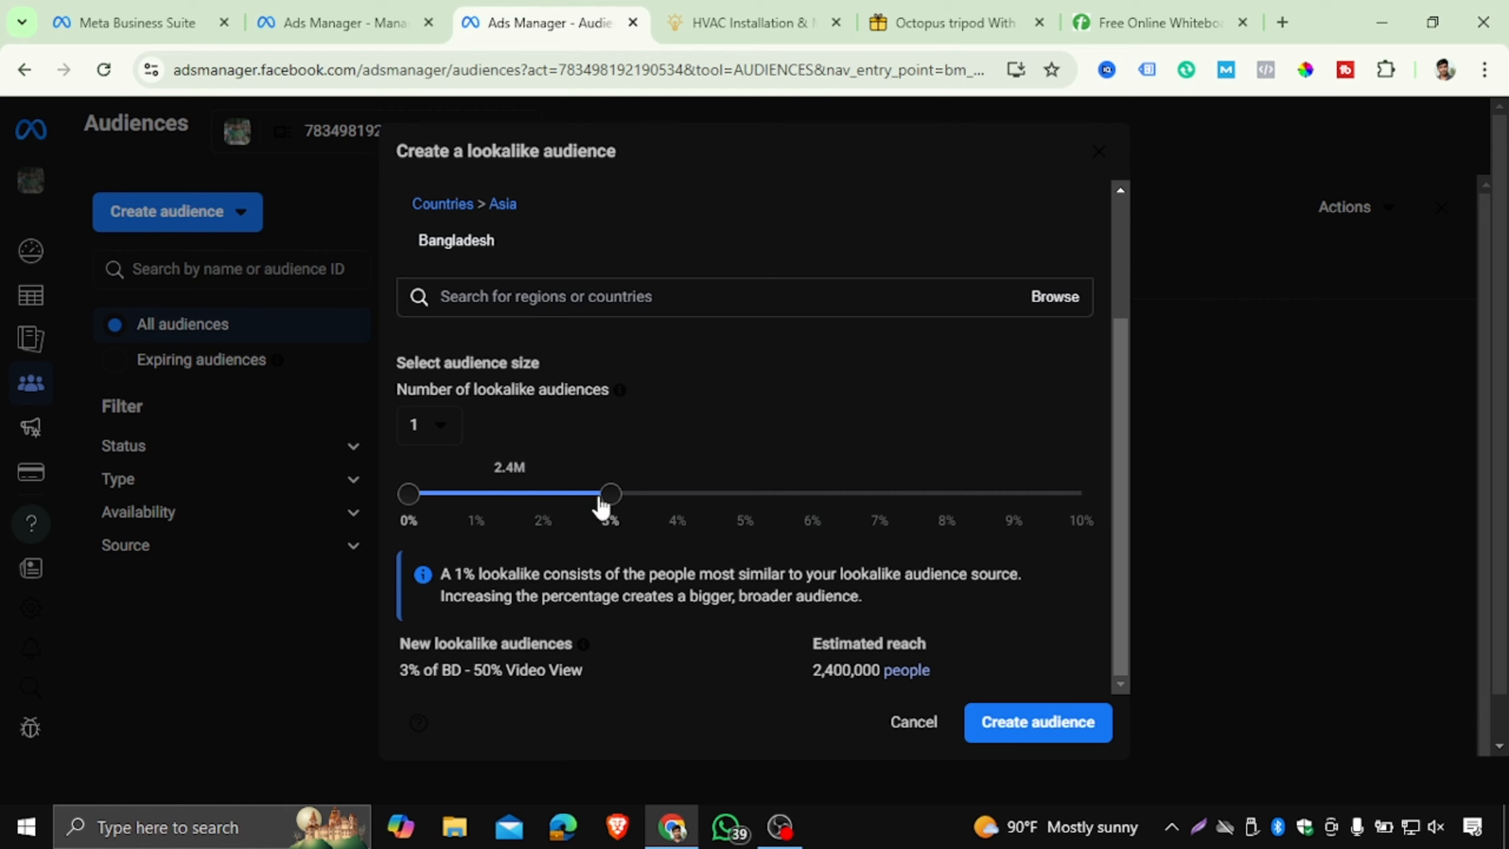
left_click_drag(610, 494, 478, 497)
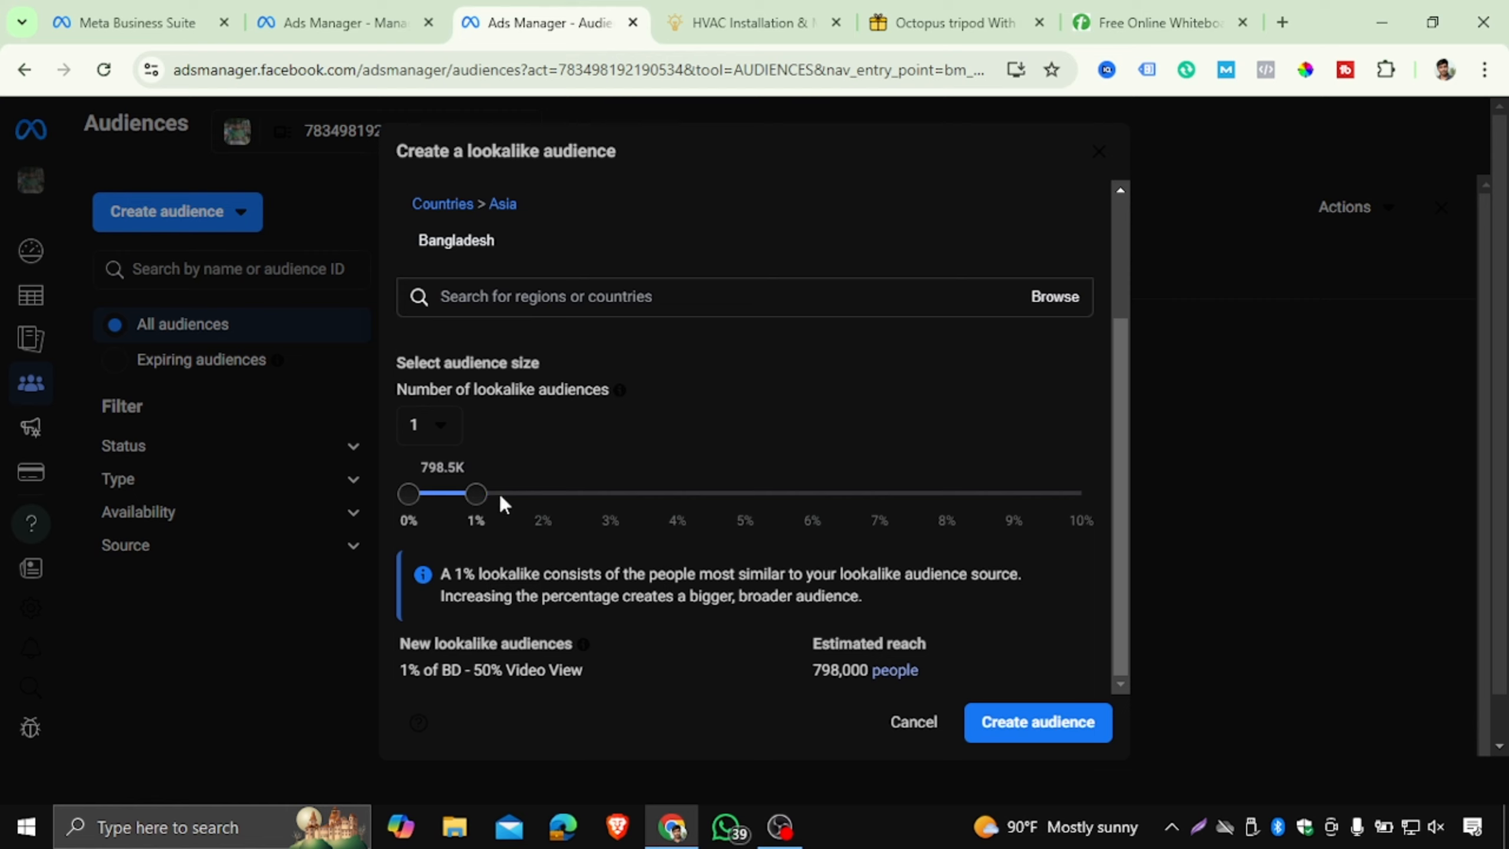
left_click_drag(491, 500, 529, 495)
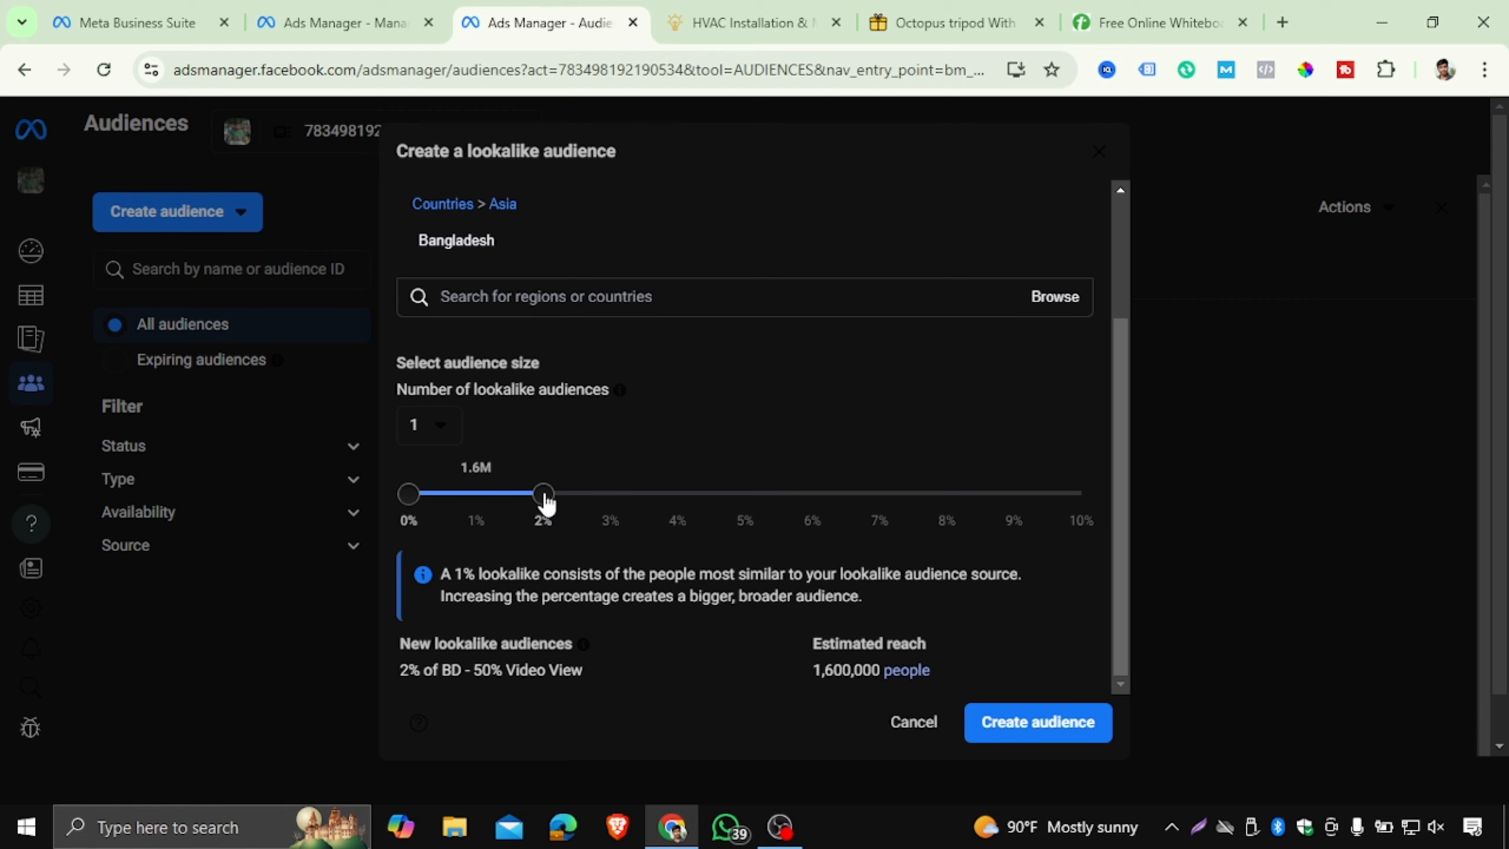
left_click_drag(544, 501, 608, 509)
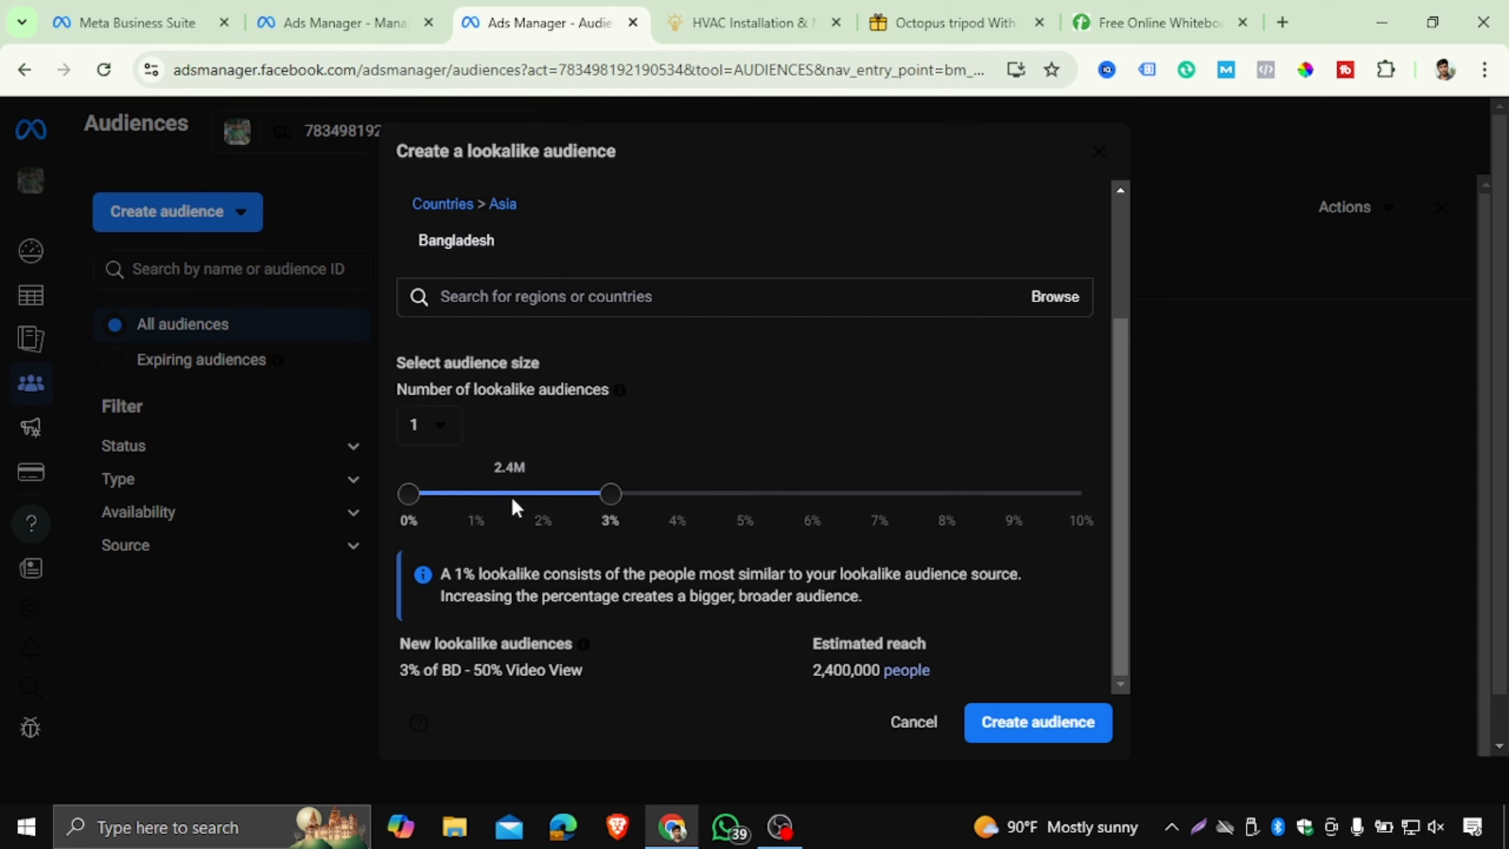
left_click_drag(610, 498, 507, 497)
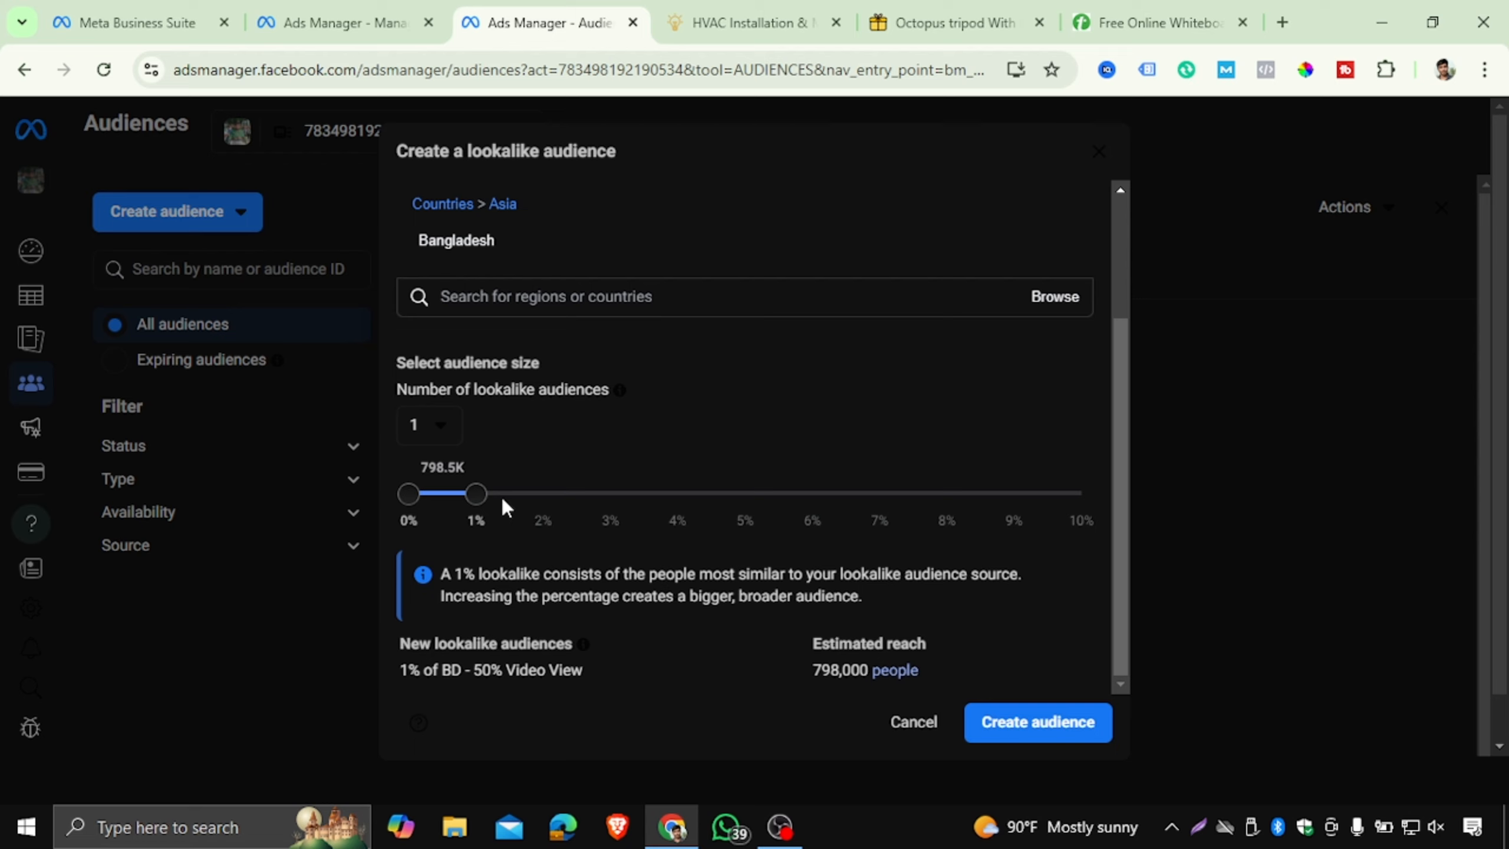
- Review the Octopus tripod product page on BDShop and return to the lookalike audience form
left_click(951, 22)
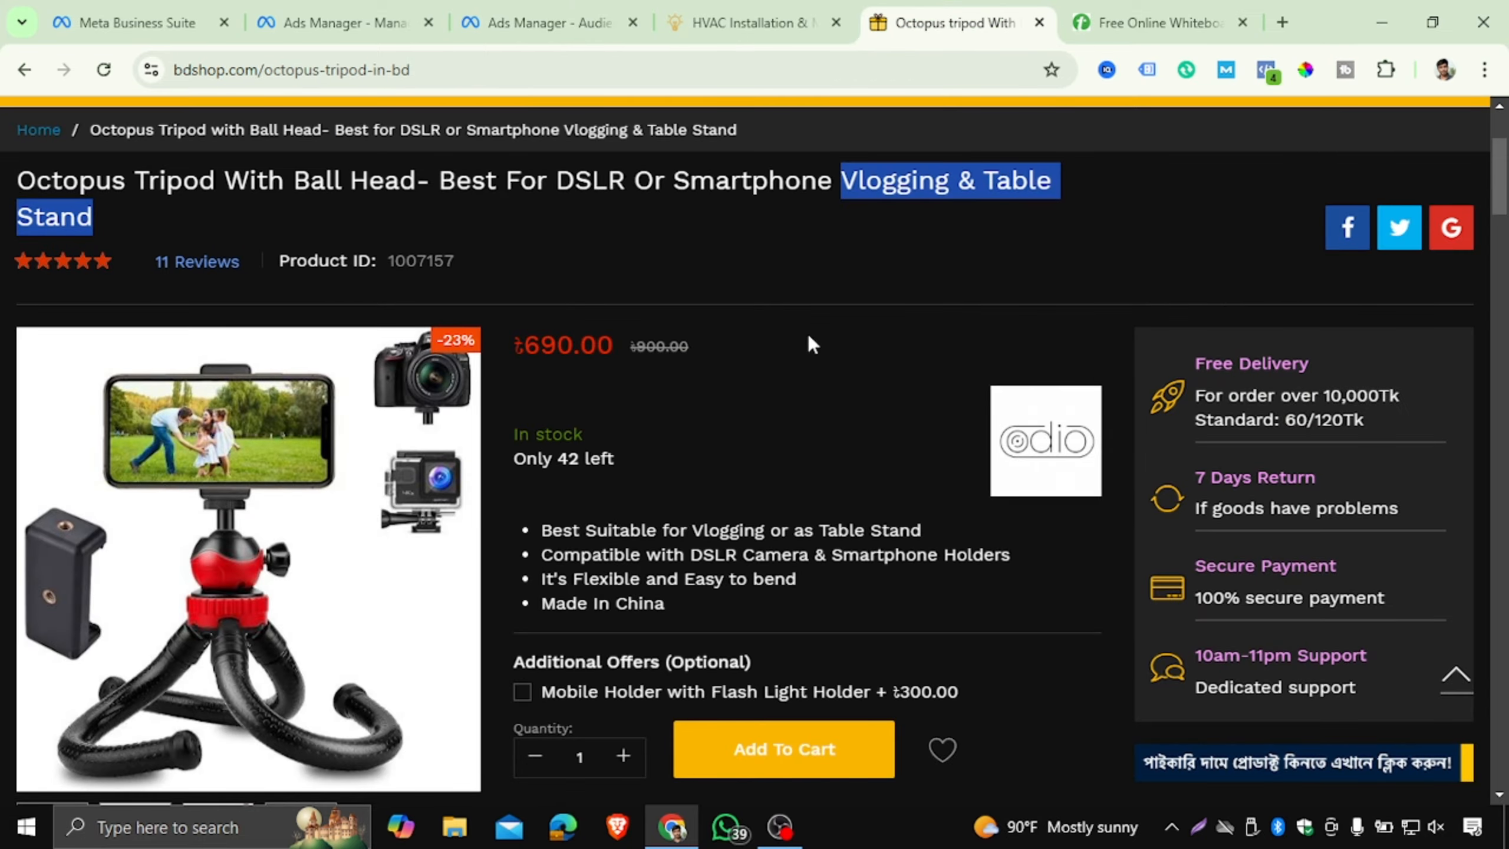
scroll(887, 374, "down", 6)
scroll(791, 529, "up", 3)
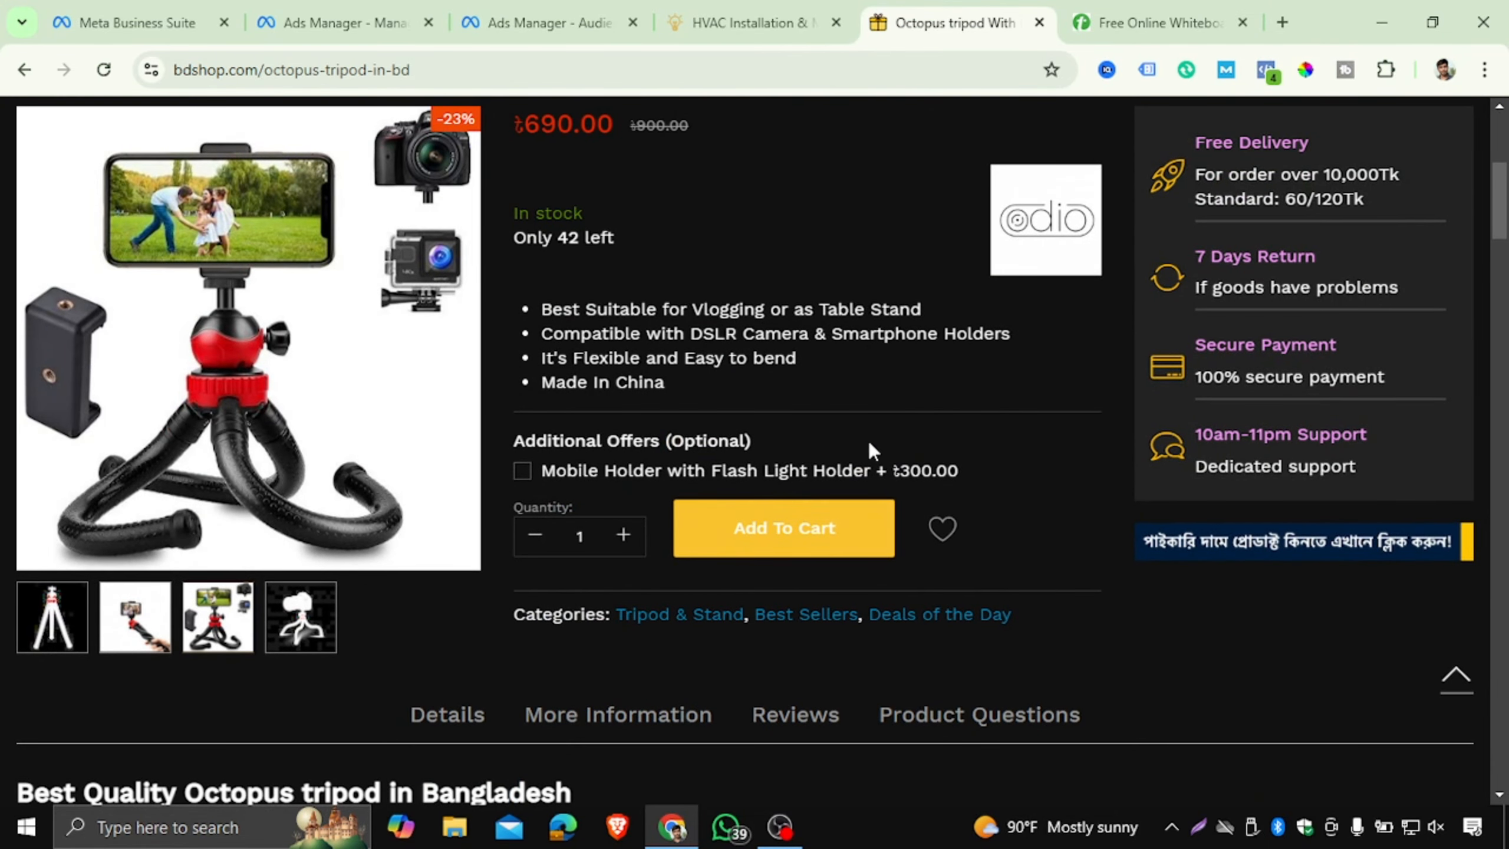
left_click(345, 23)
left_click(538, 22)
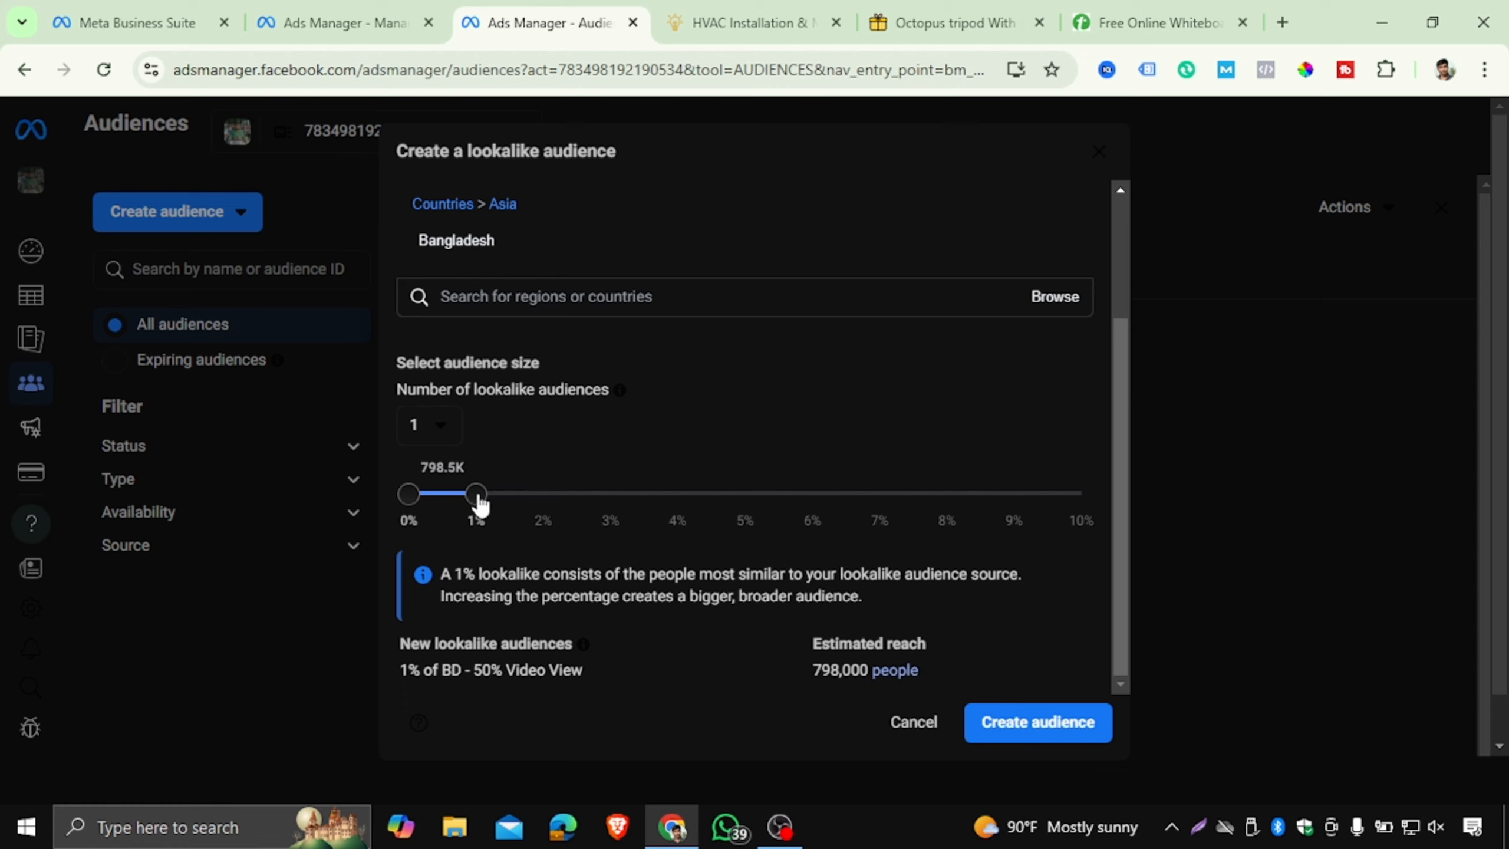
- Try lookalike sizes of 3% and 10%, rechecking the BDShop tripod page between them, and set the audience size to 2%
left_click_drag(488, 505, 626, 521)
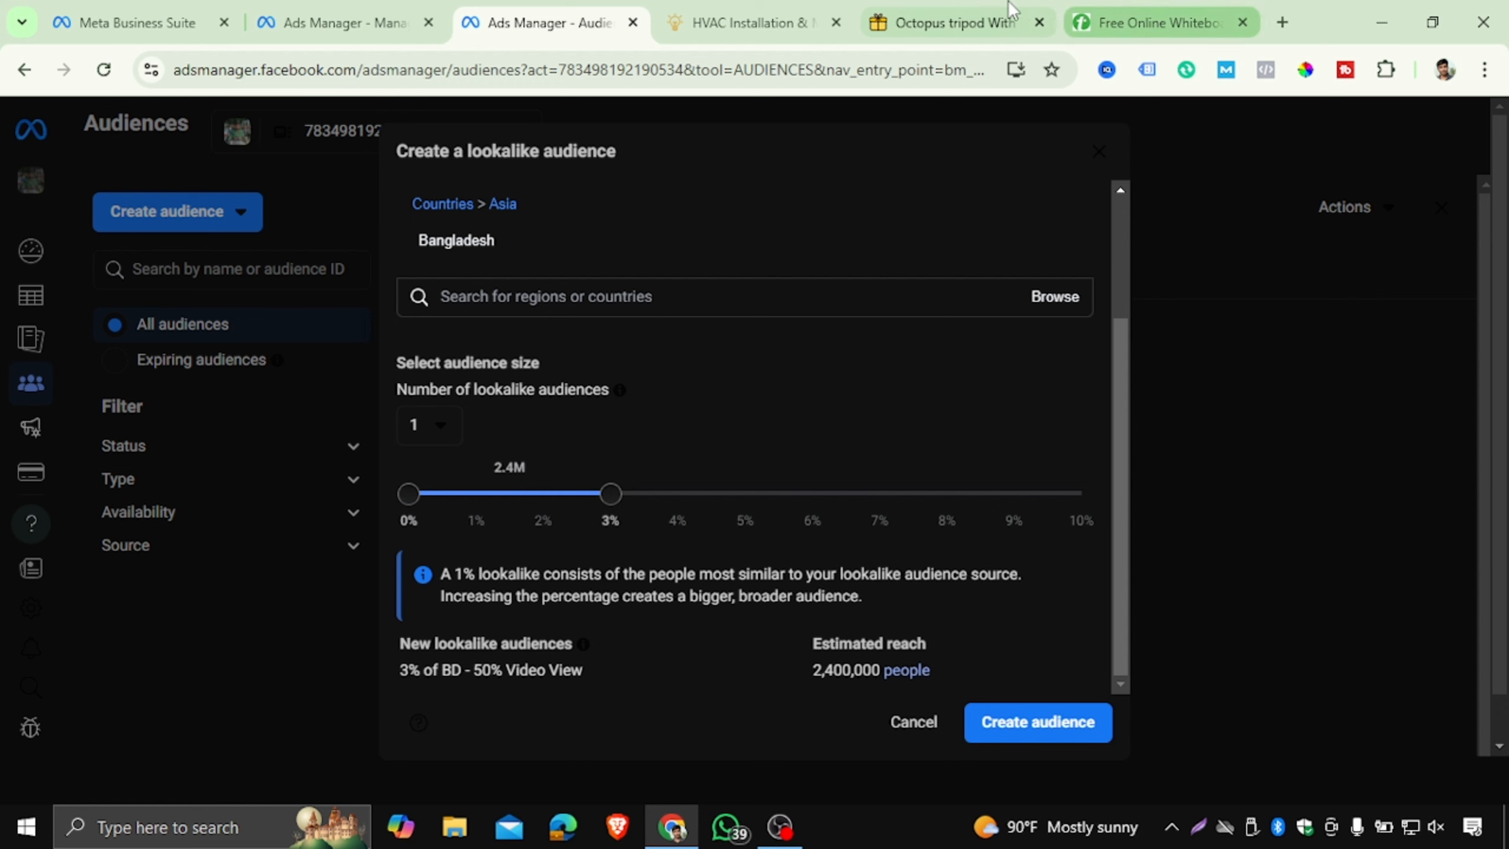
left_click(938, 21)
scroll(644, 258, "up", 5)
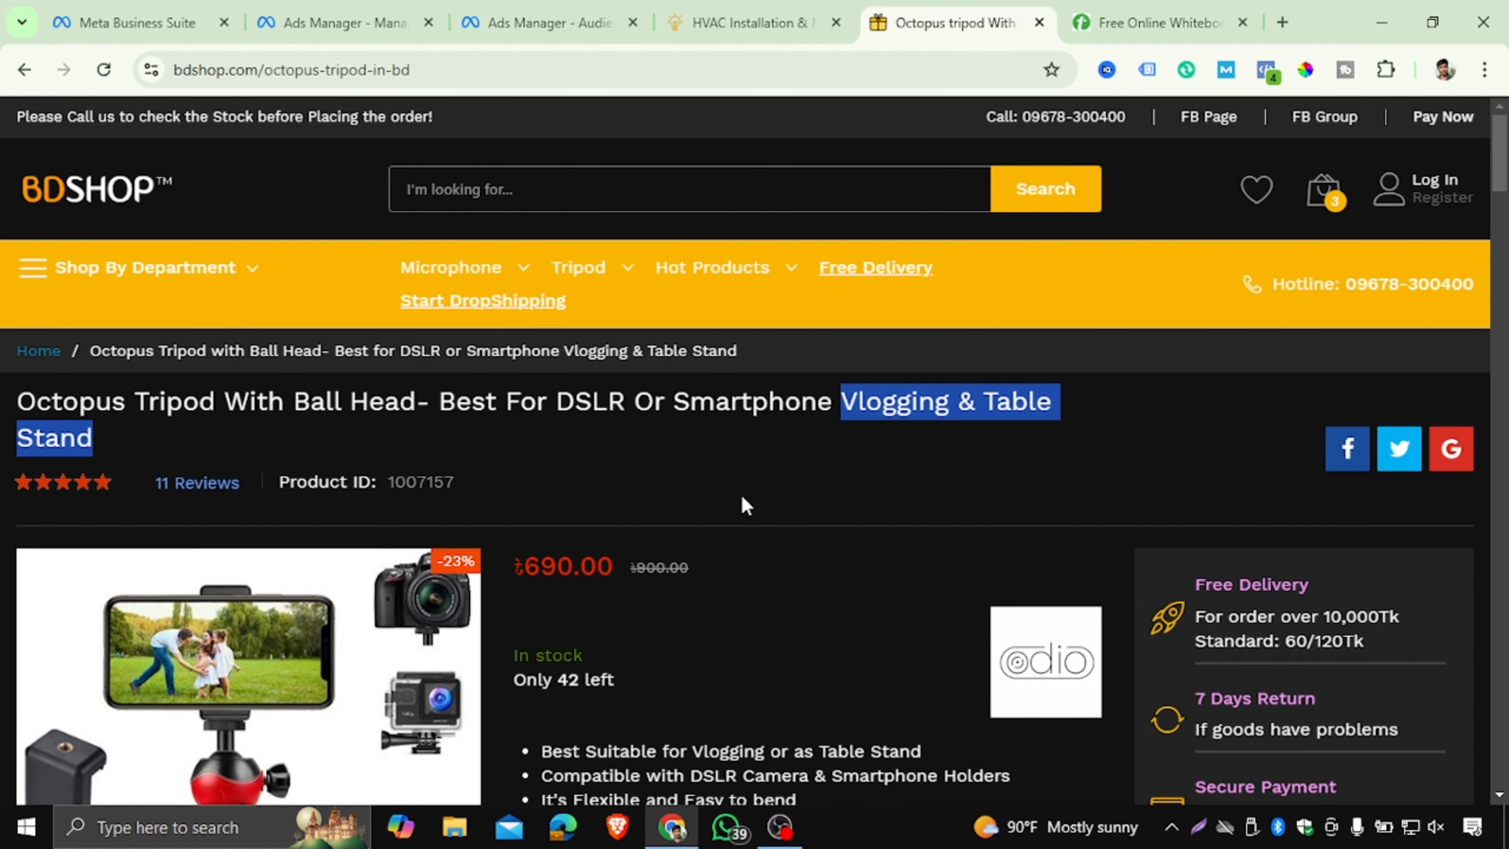
left_click(500, 21)
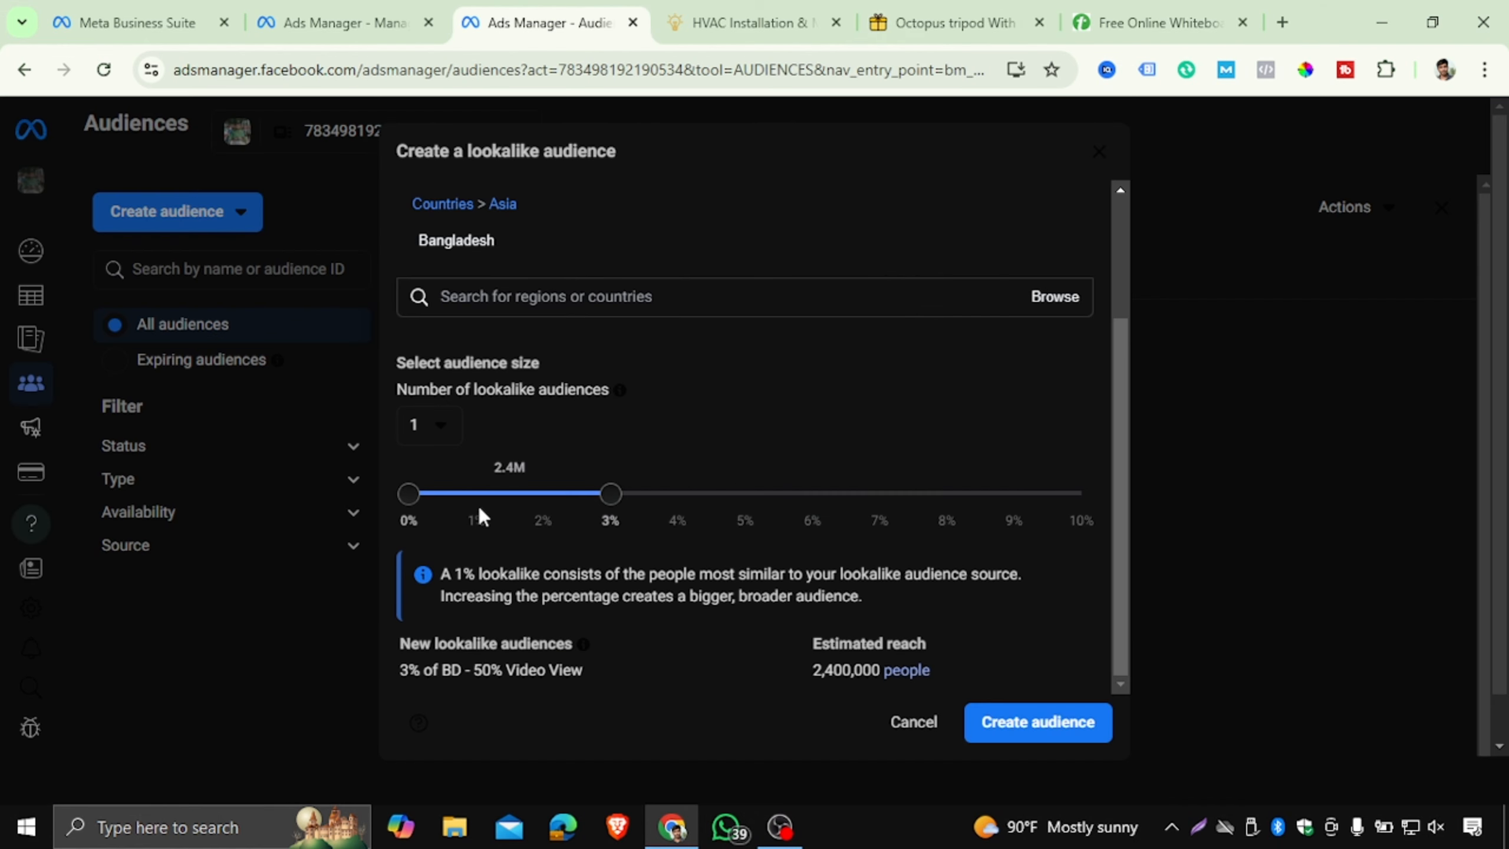
left_click_drag(606, 497, 1244, 519)
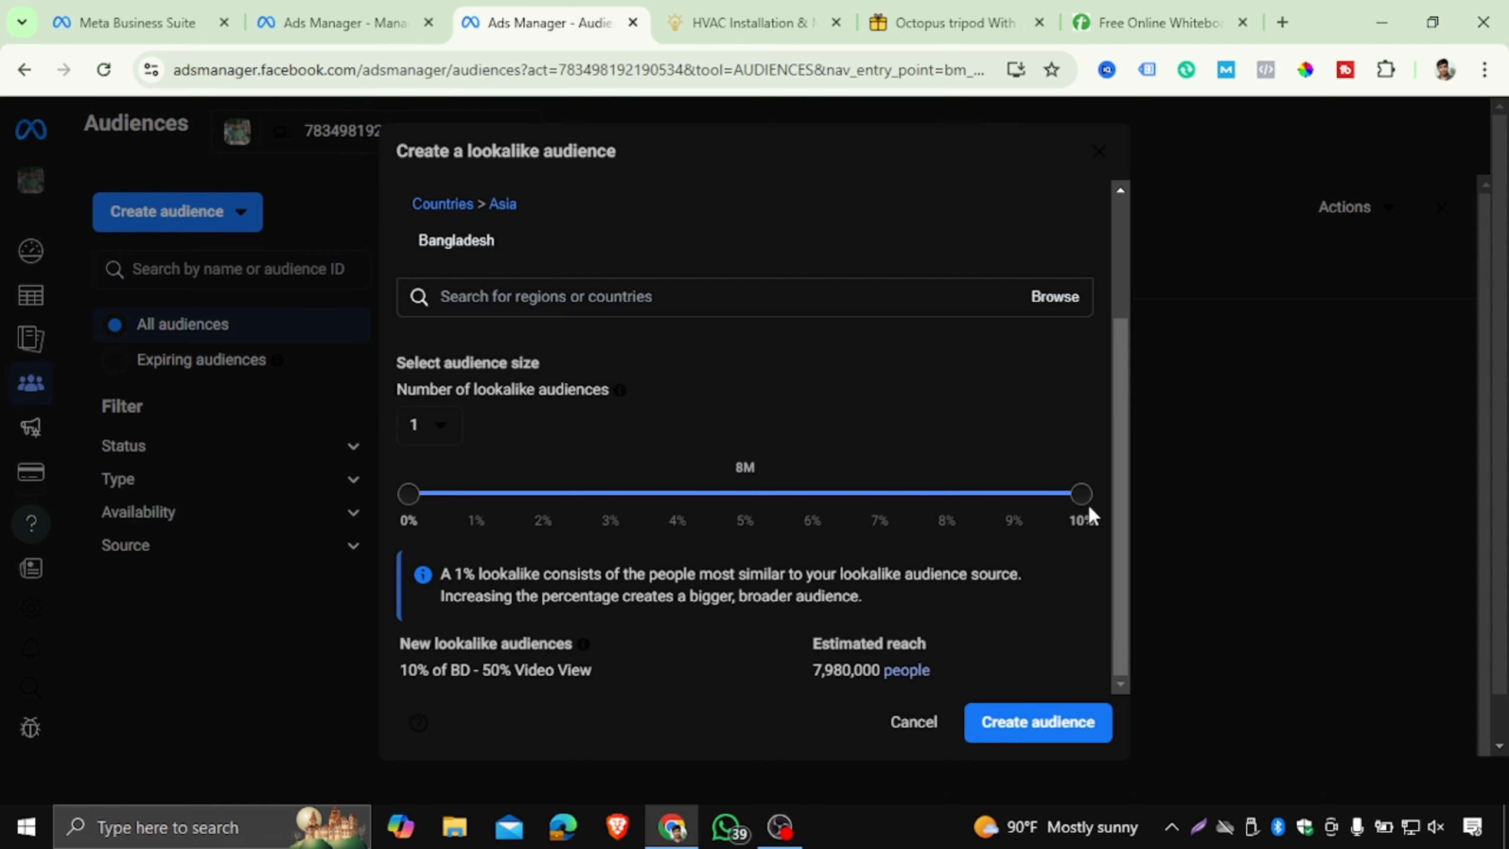
left_click_drag(1081, 508, 564, 520)
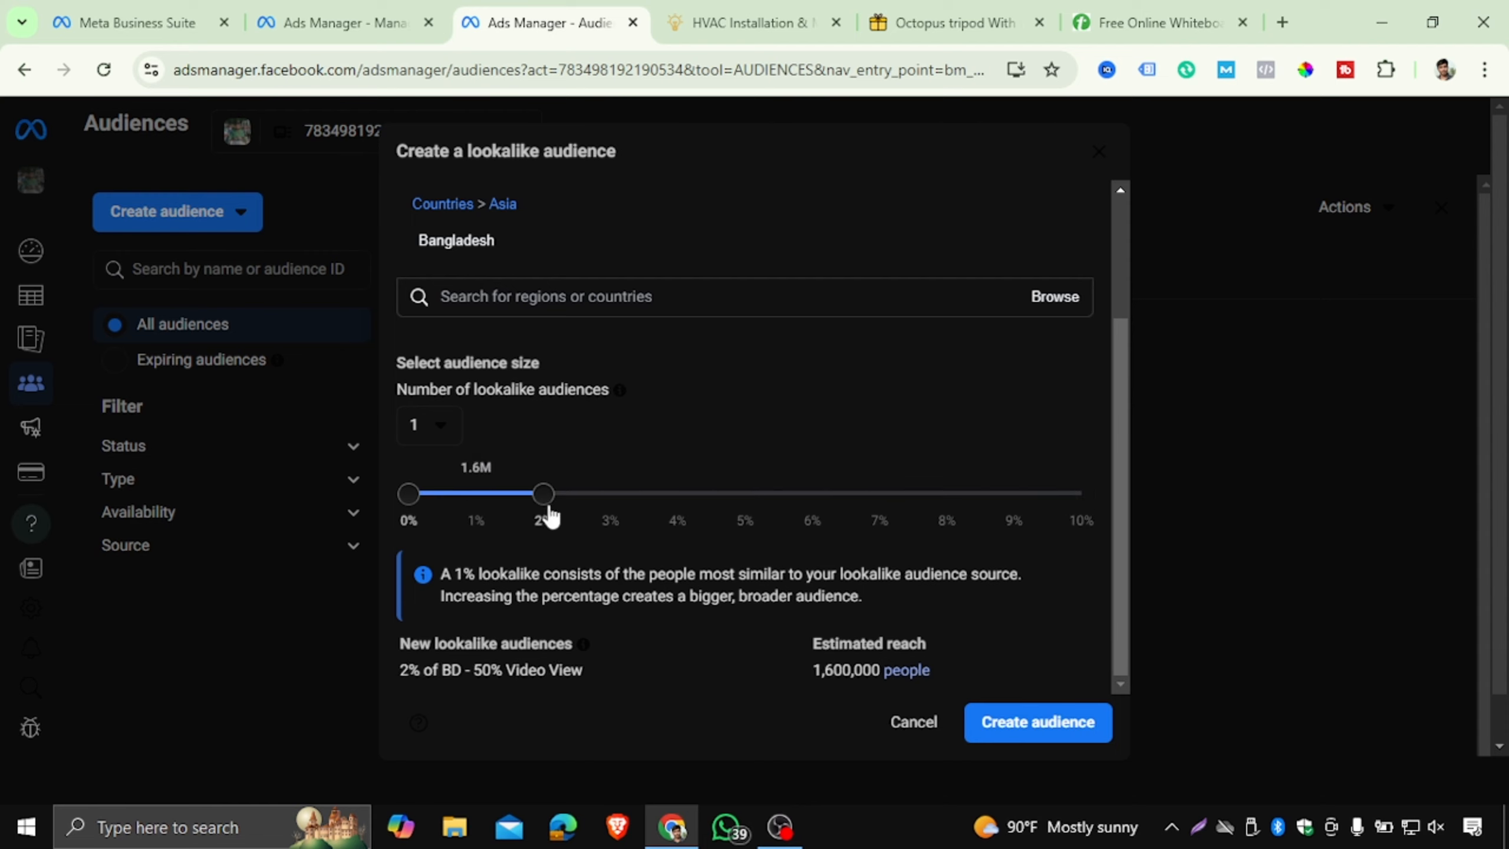
- Set the lookalike audience size to 3% and change its source to Group-B 50% Video view
left_click_drag(546, 504, 608, 514)
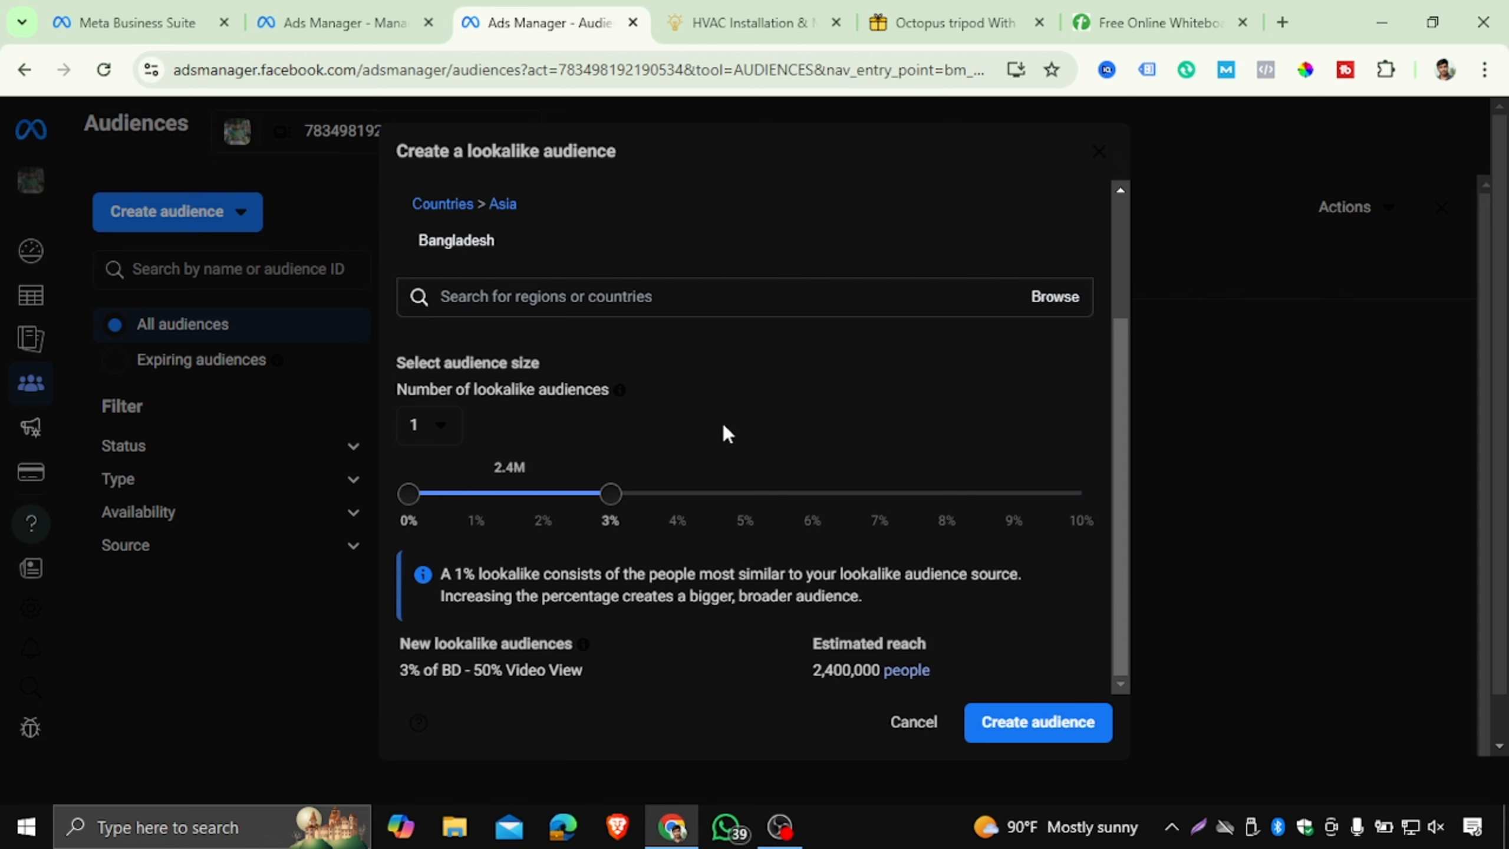
scroll(723, 420, "up", 3)
left_click(555, 225)
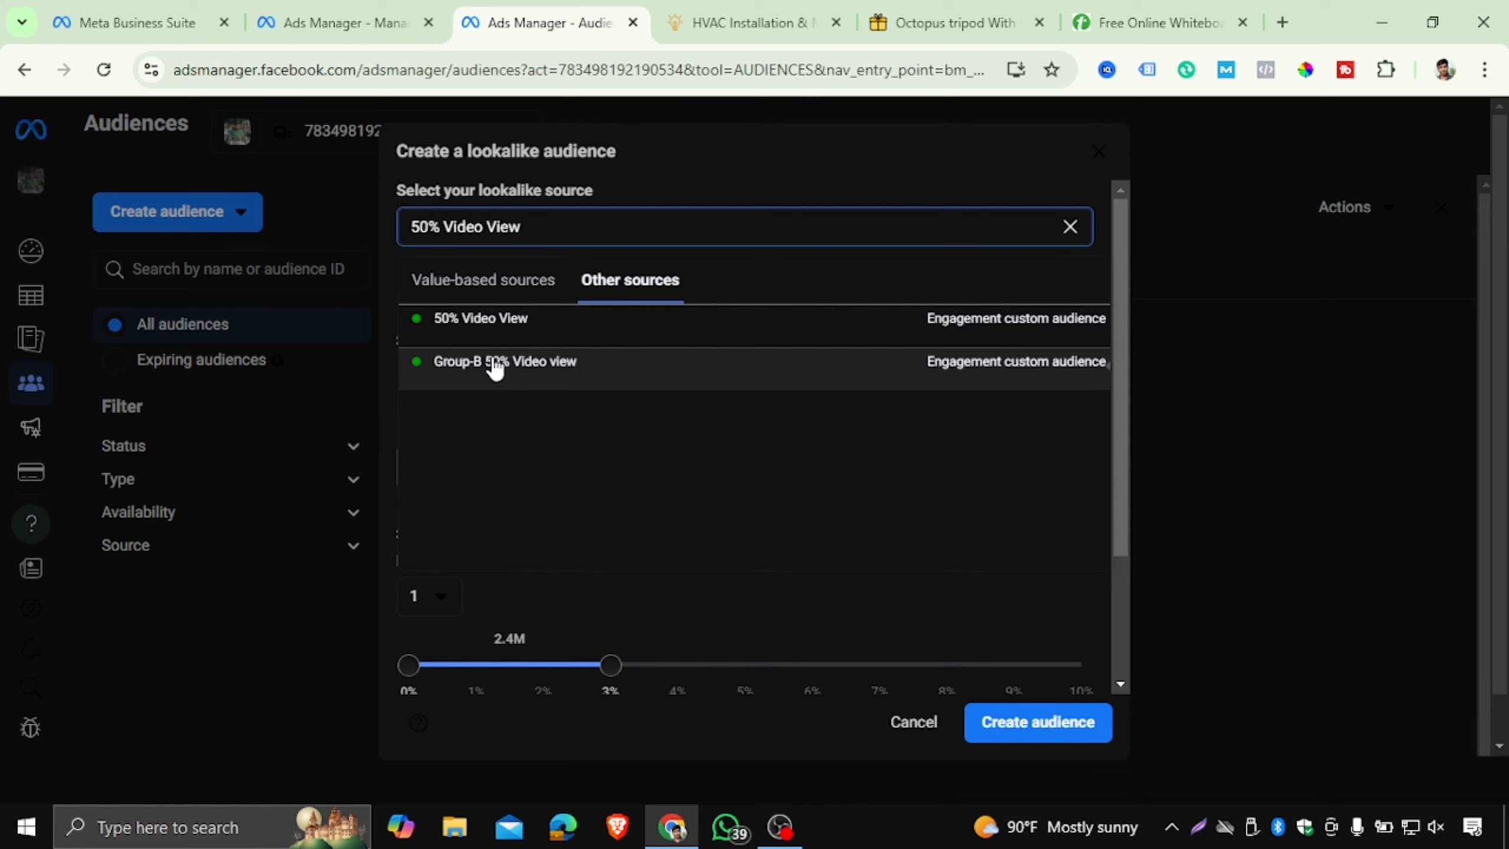
left_click(539, 365)
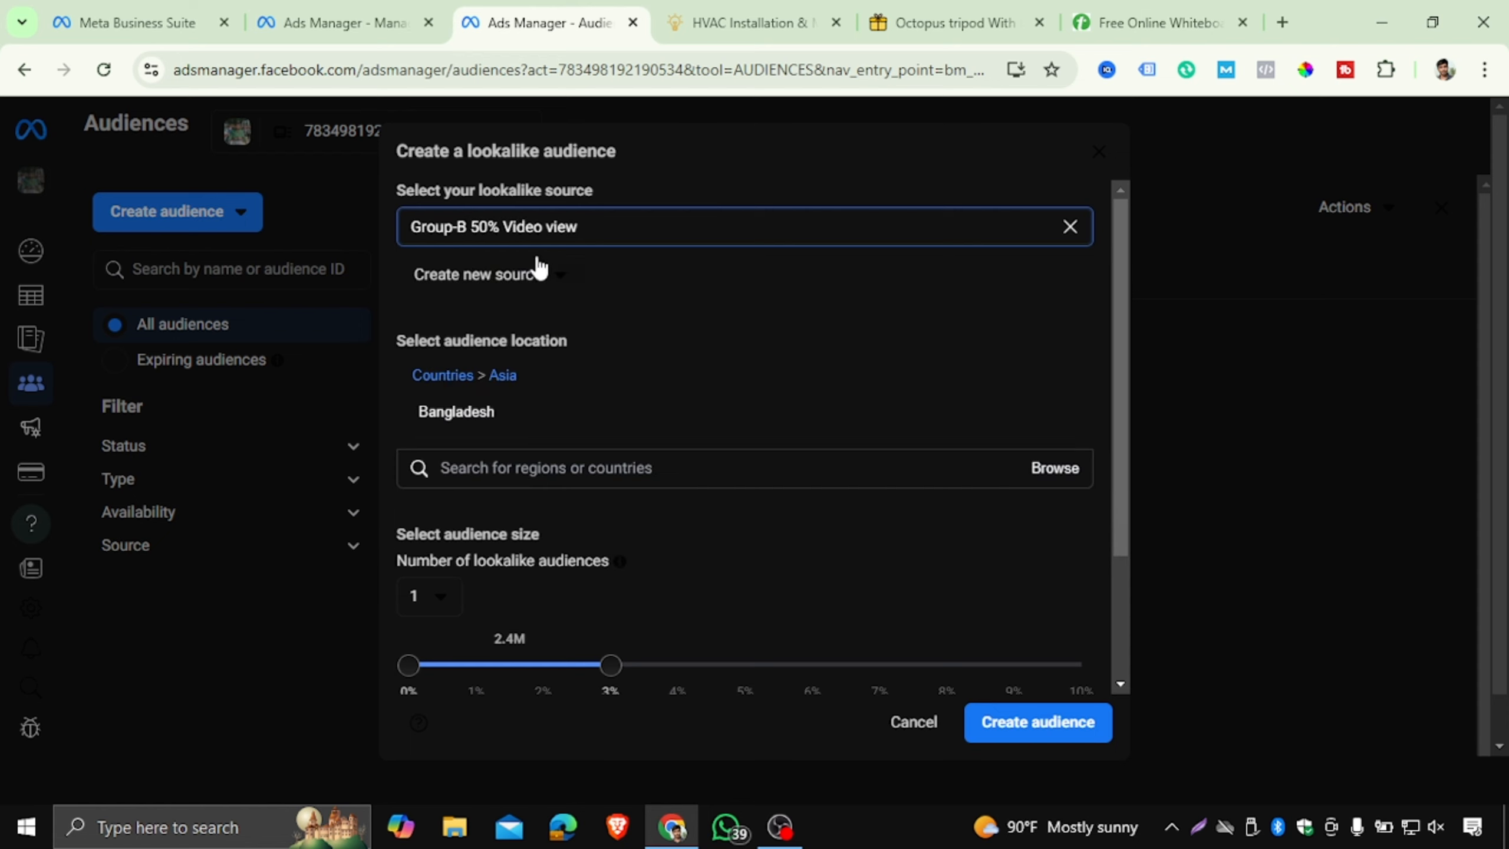
- Try 50% Video View as the lookalike source and switch back to Group-B 50% Video view
left_click(606, 223)
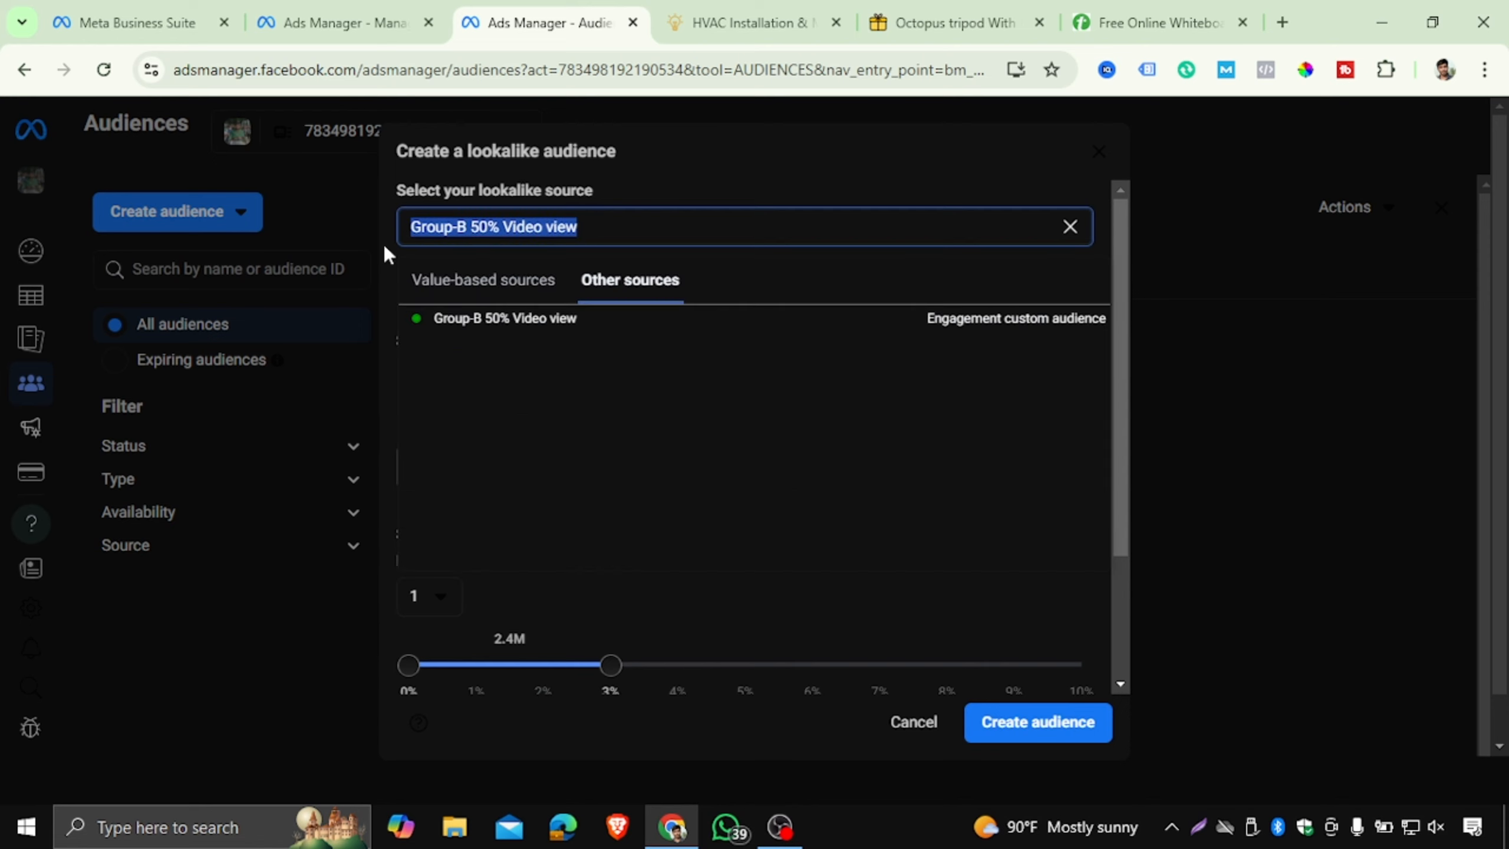
left_click(655, 439)
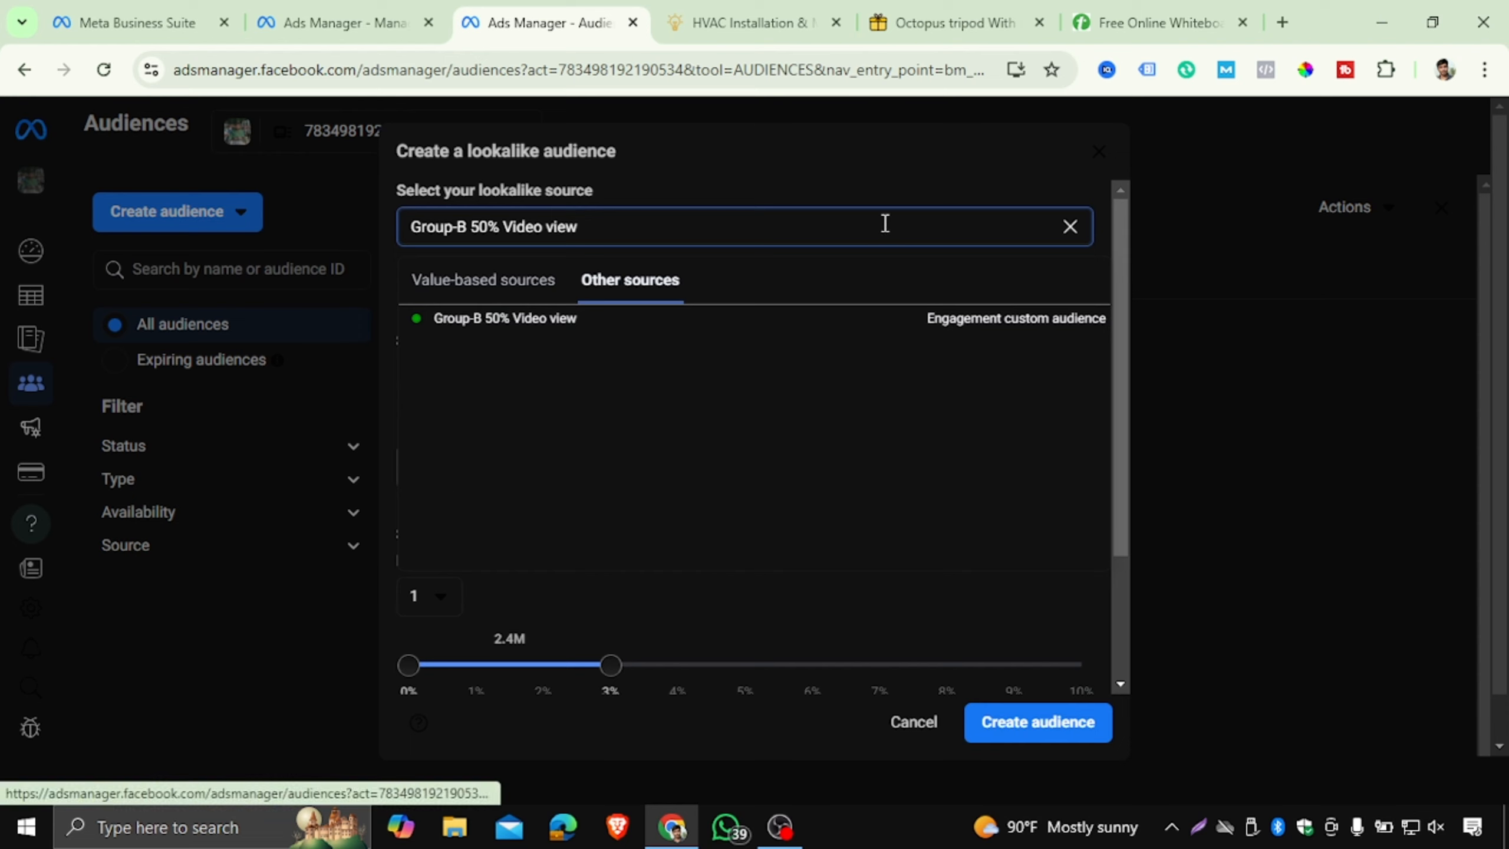
left_click(1073, 230)
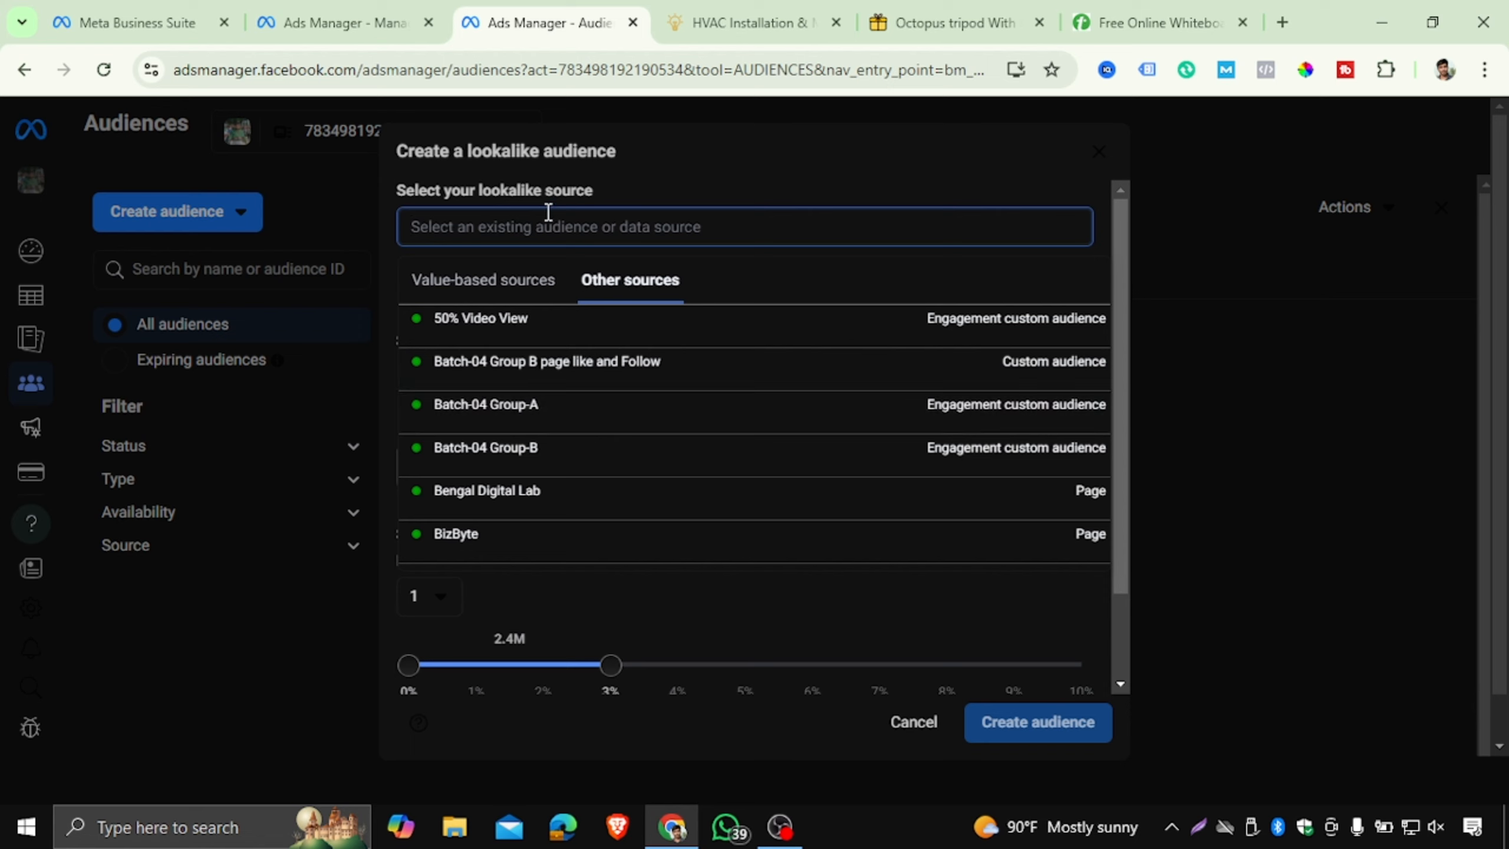
left_click(558, 331)
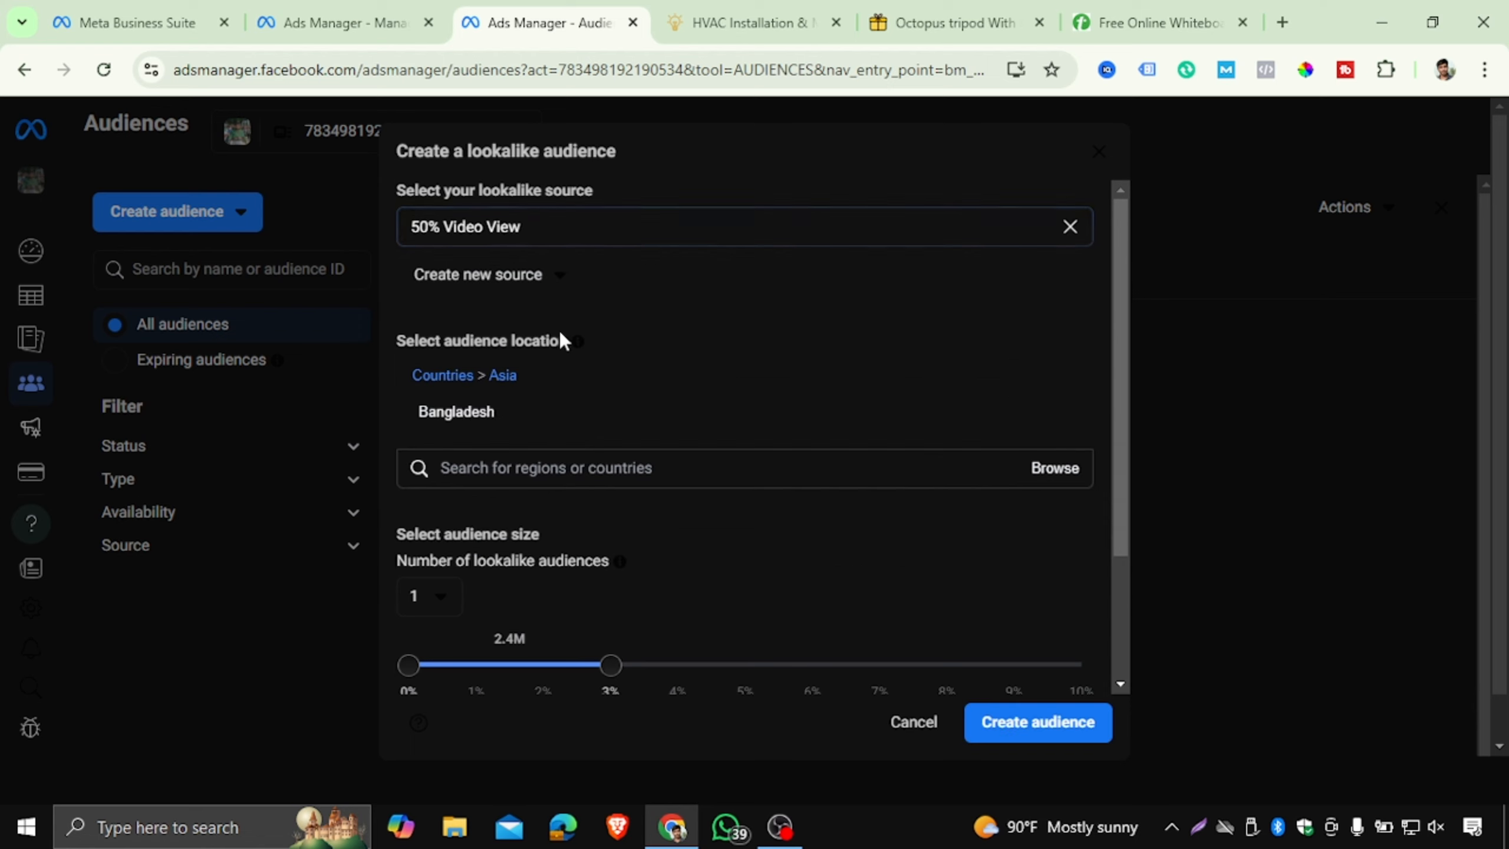
left_click(546, 231)
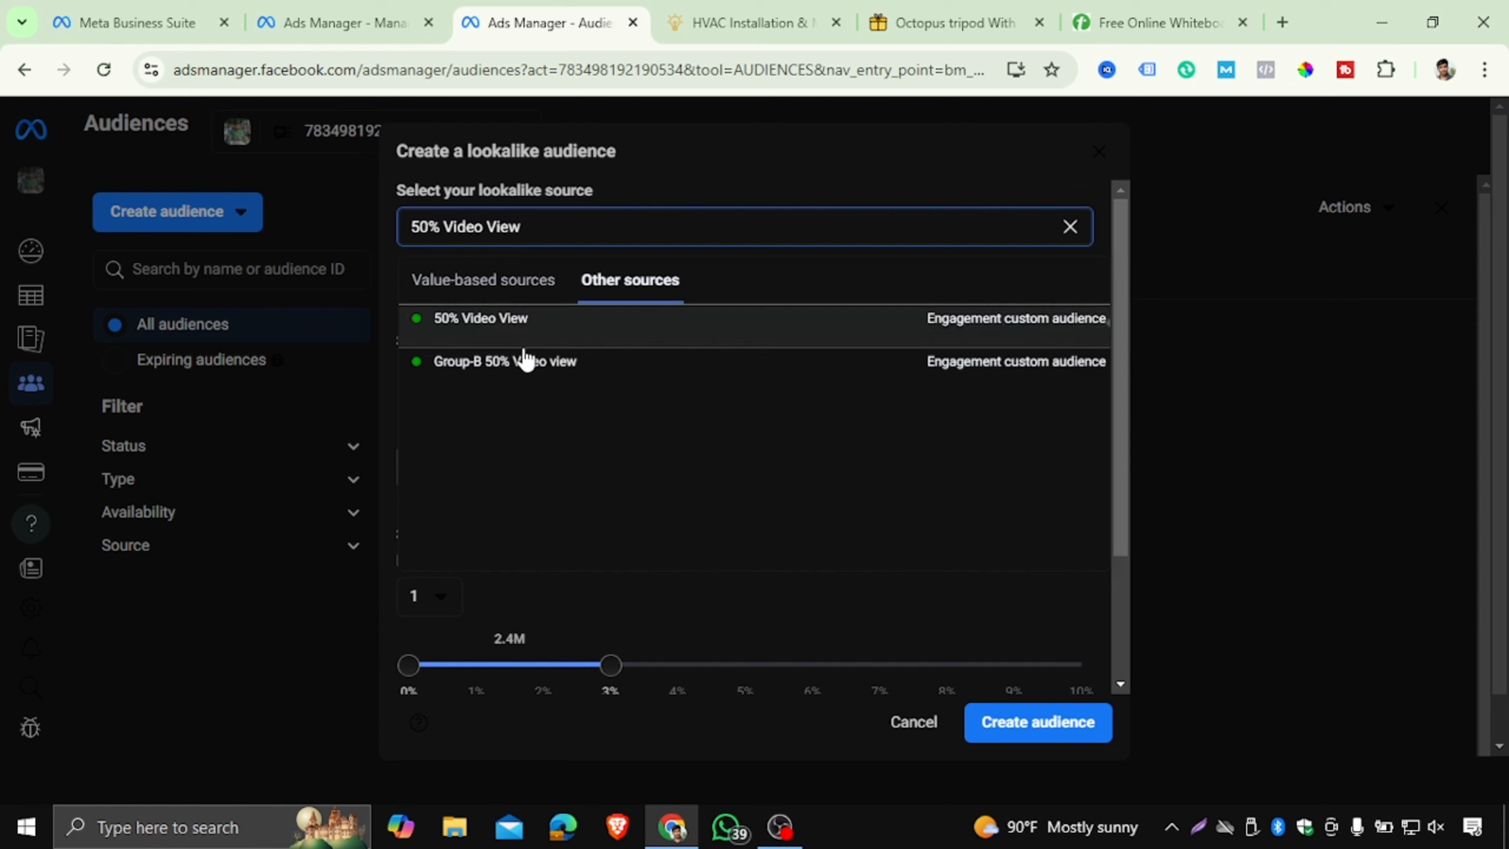
left_click(566, 361)
- Check the lookalike form's source, Bangladesh location and 3% size, and create the audience
scroll(751, 441, "down", 3)
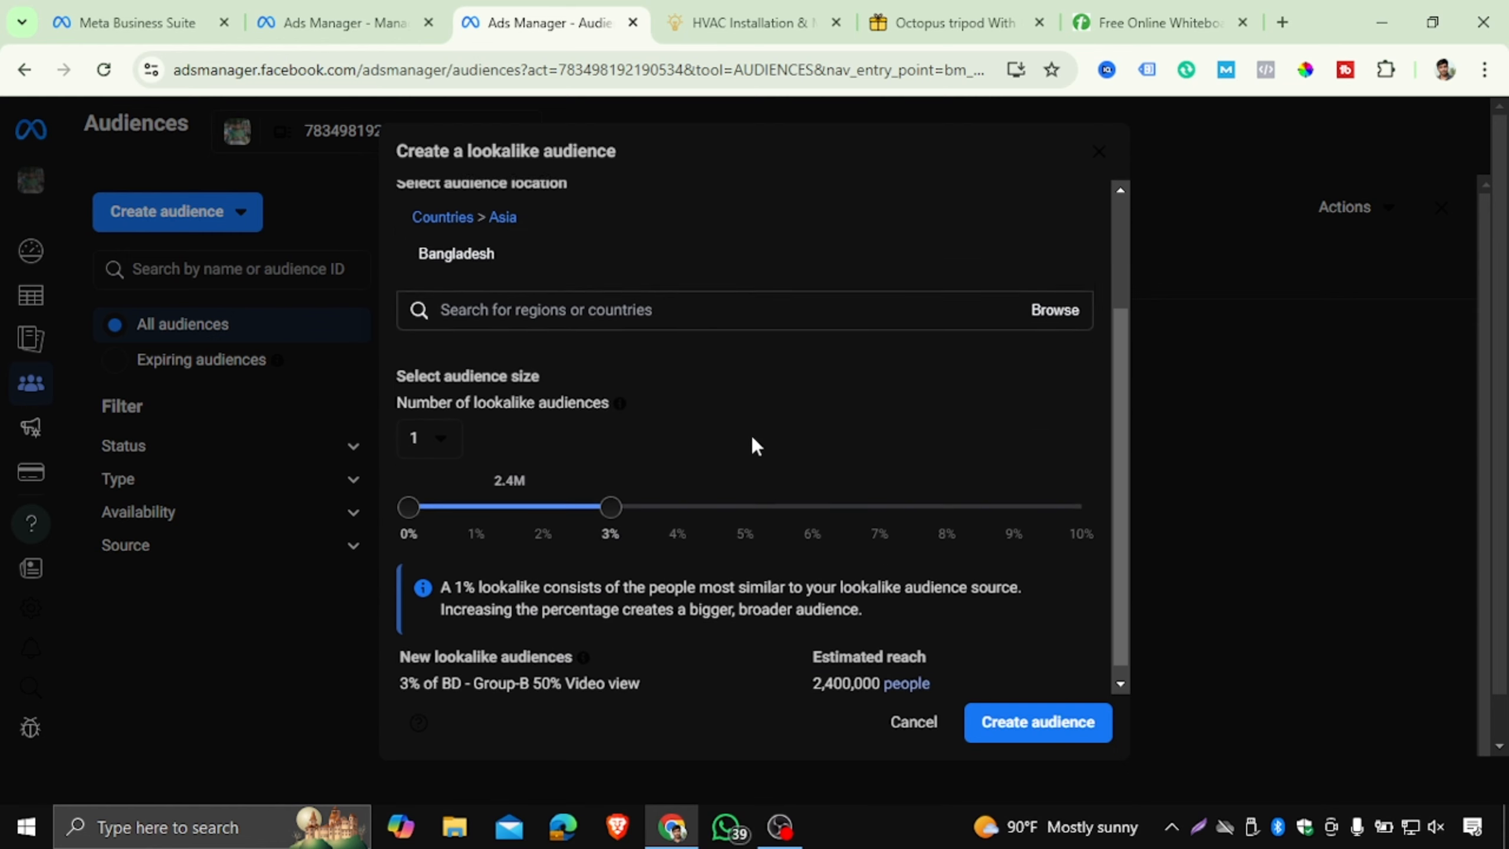
scroll(552, 333, "up", 3)
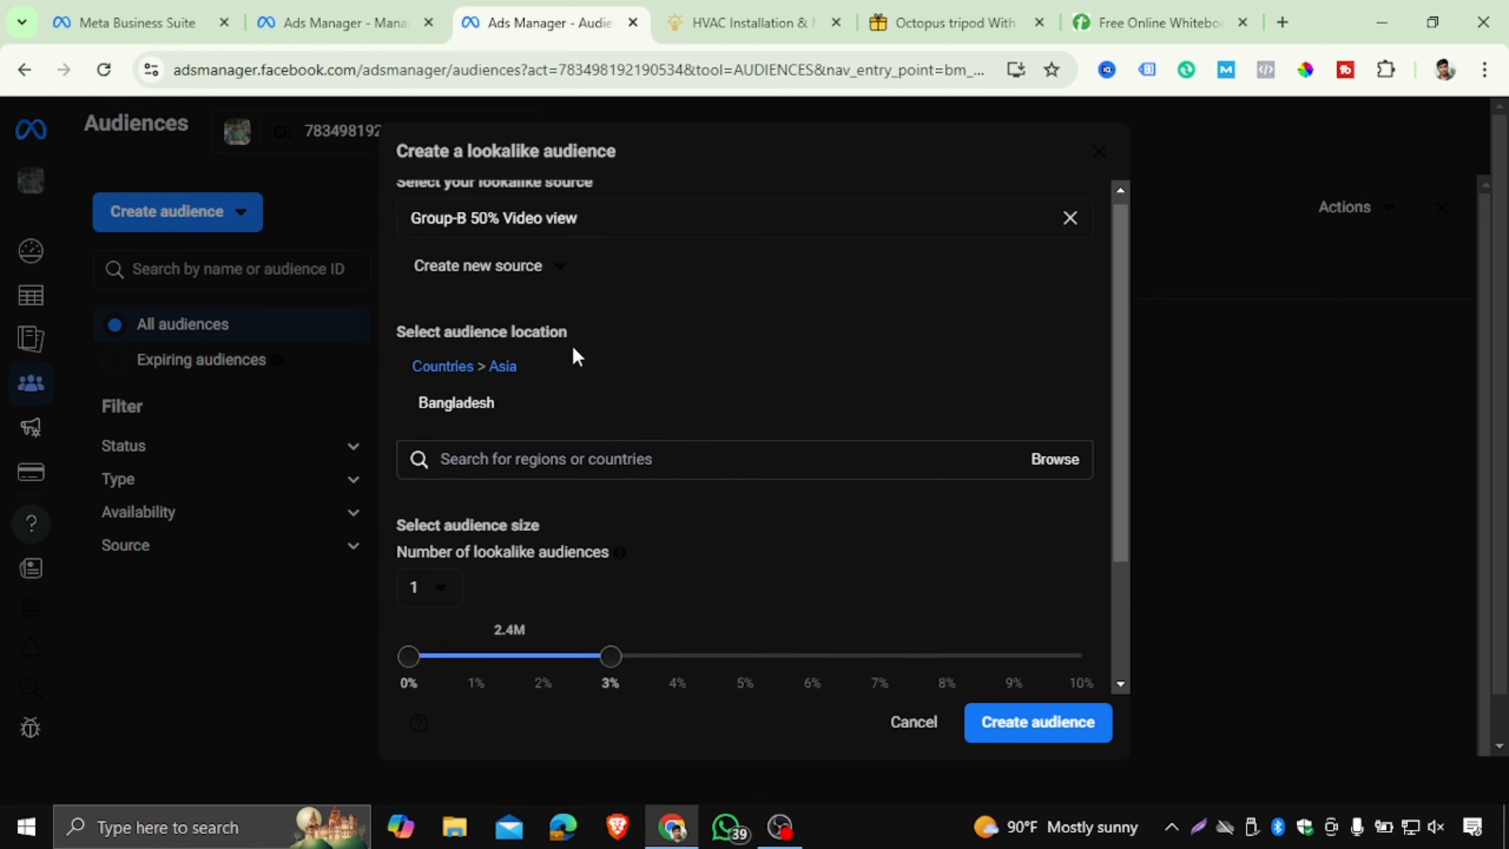
scroll(522, 310, "down", 3)
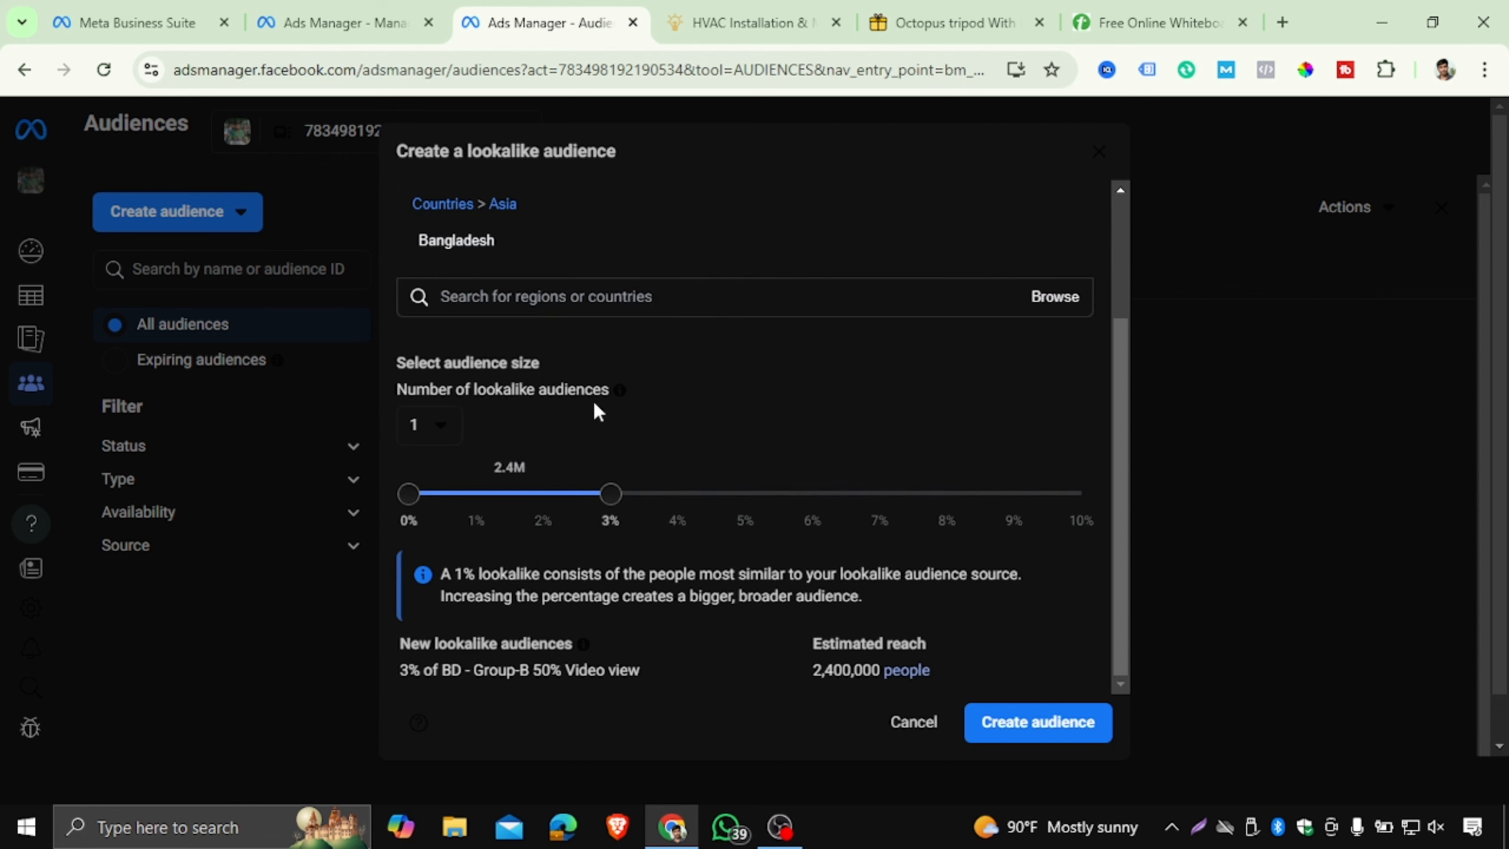
scroll(593, 408, "up", 3)
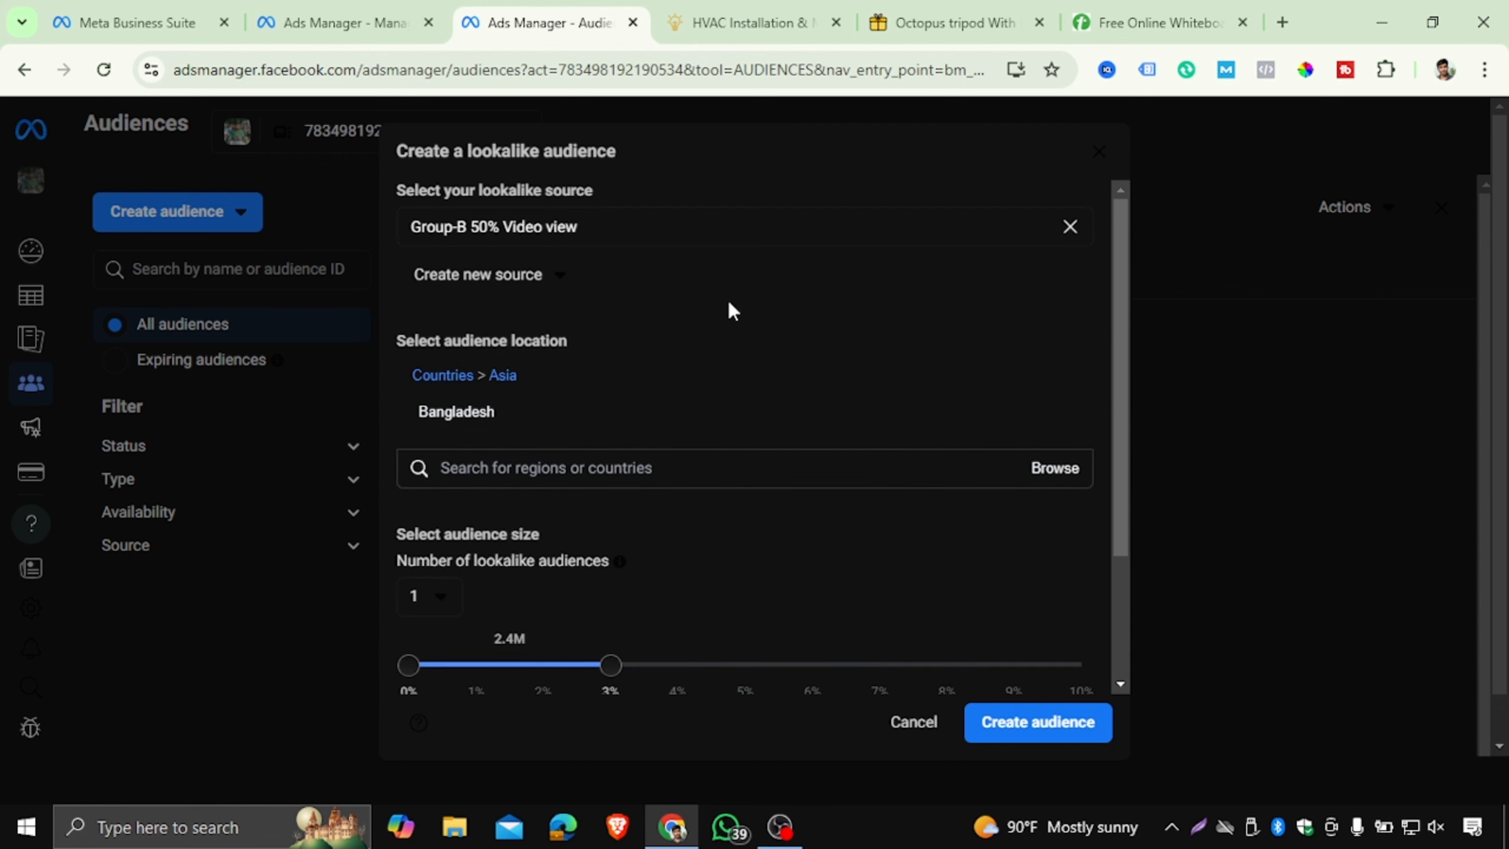
left_click(1020, 720)
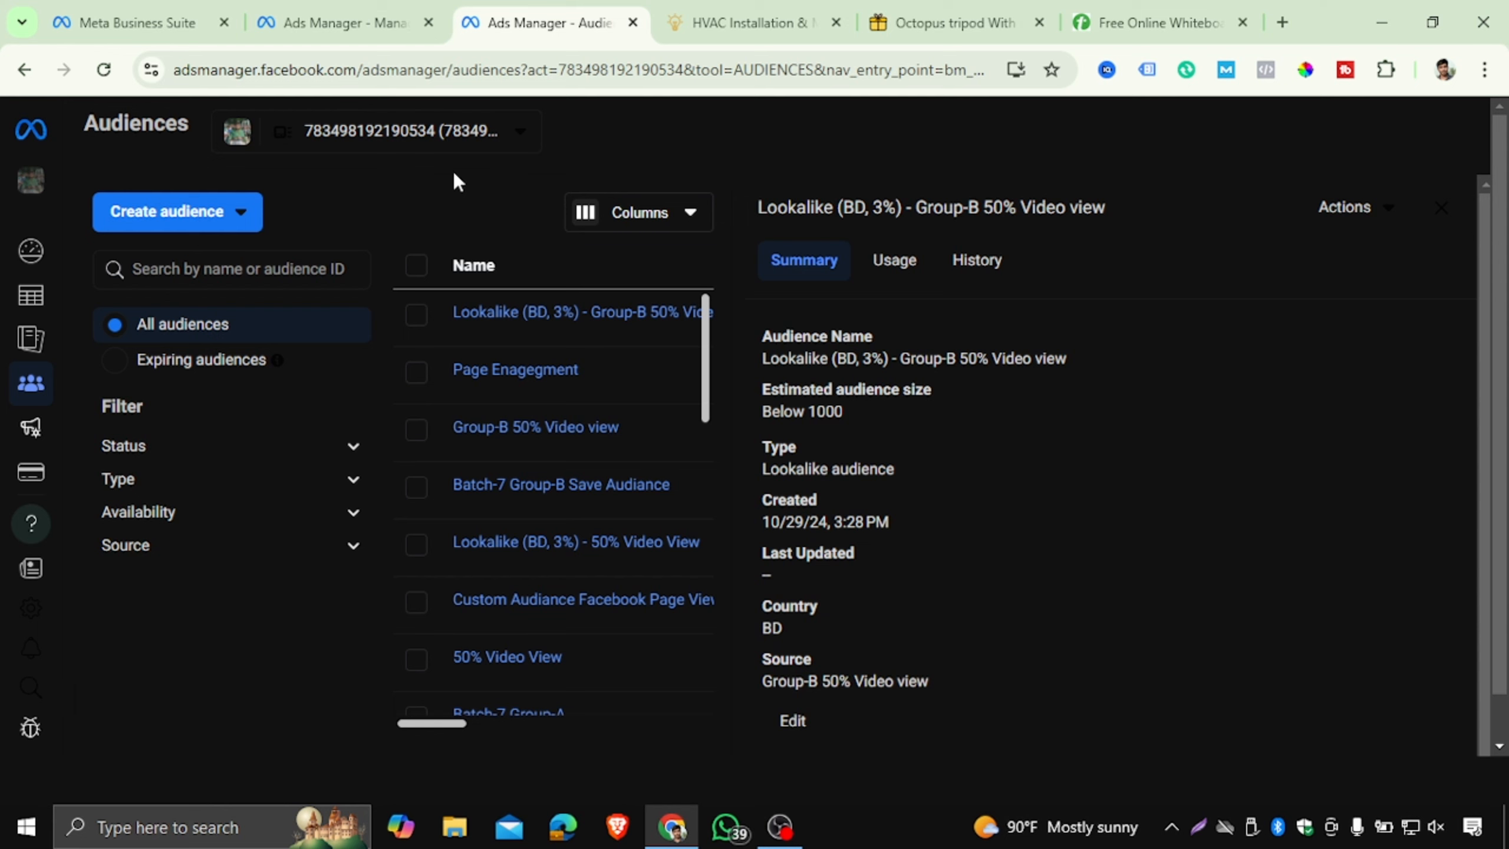
- Return to the New Engagement Ad Set and switch its Audience section from the saved audience to creating a new audience
left_click(336, 9)
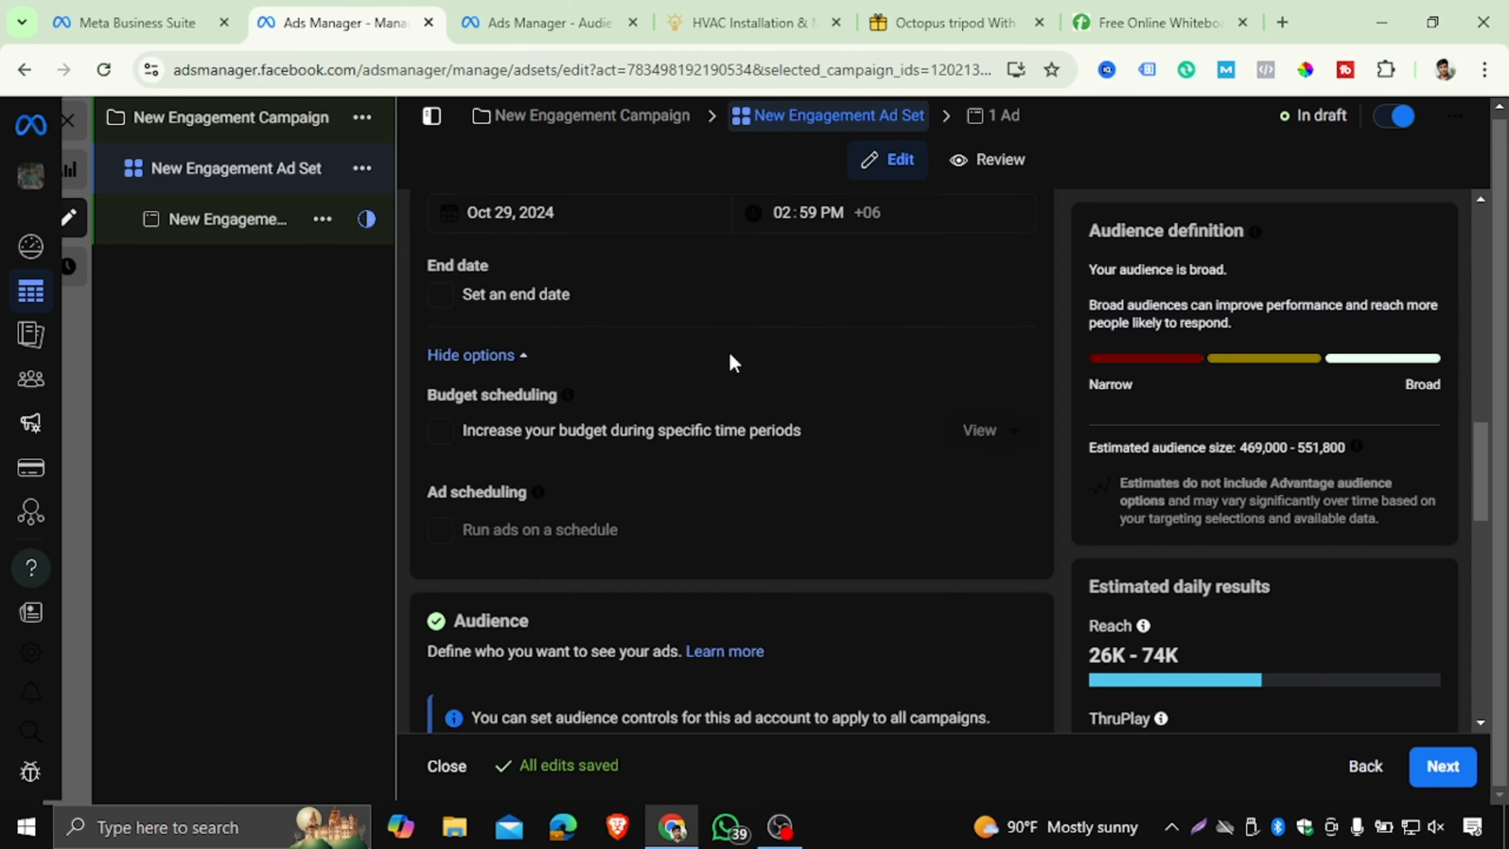
scroll(730, 354, "down", 3)
scroll(728, 356, "up", 5)
scroll(729, 356, "down", 4)
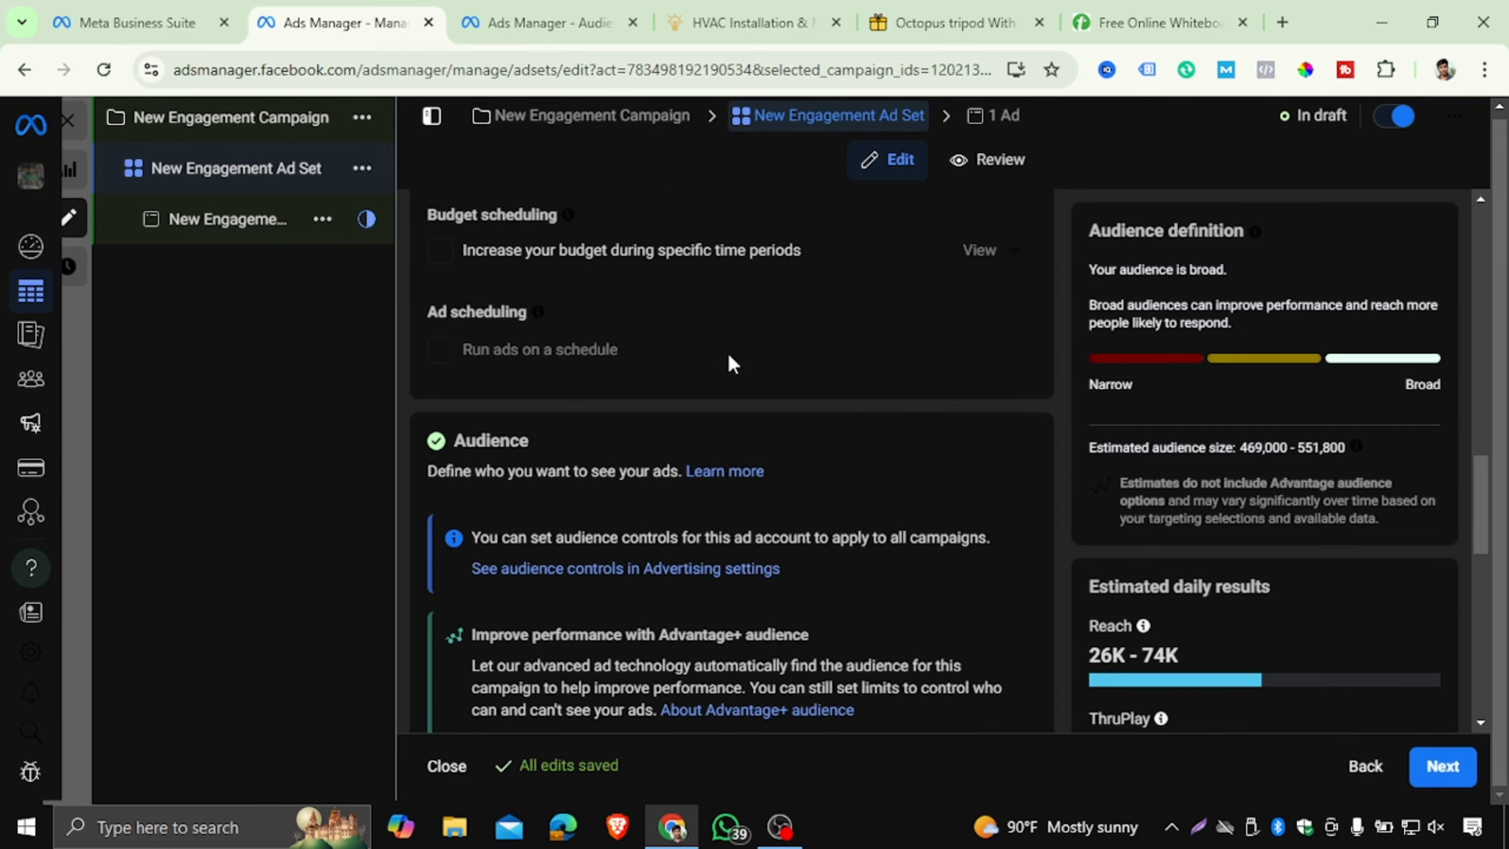
scroll(729, 360, "down", 10)
scroll(730, 364, "up", 2)
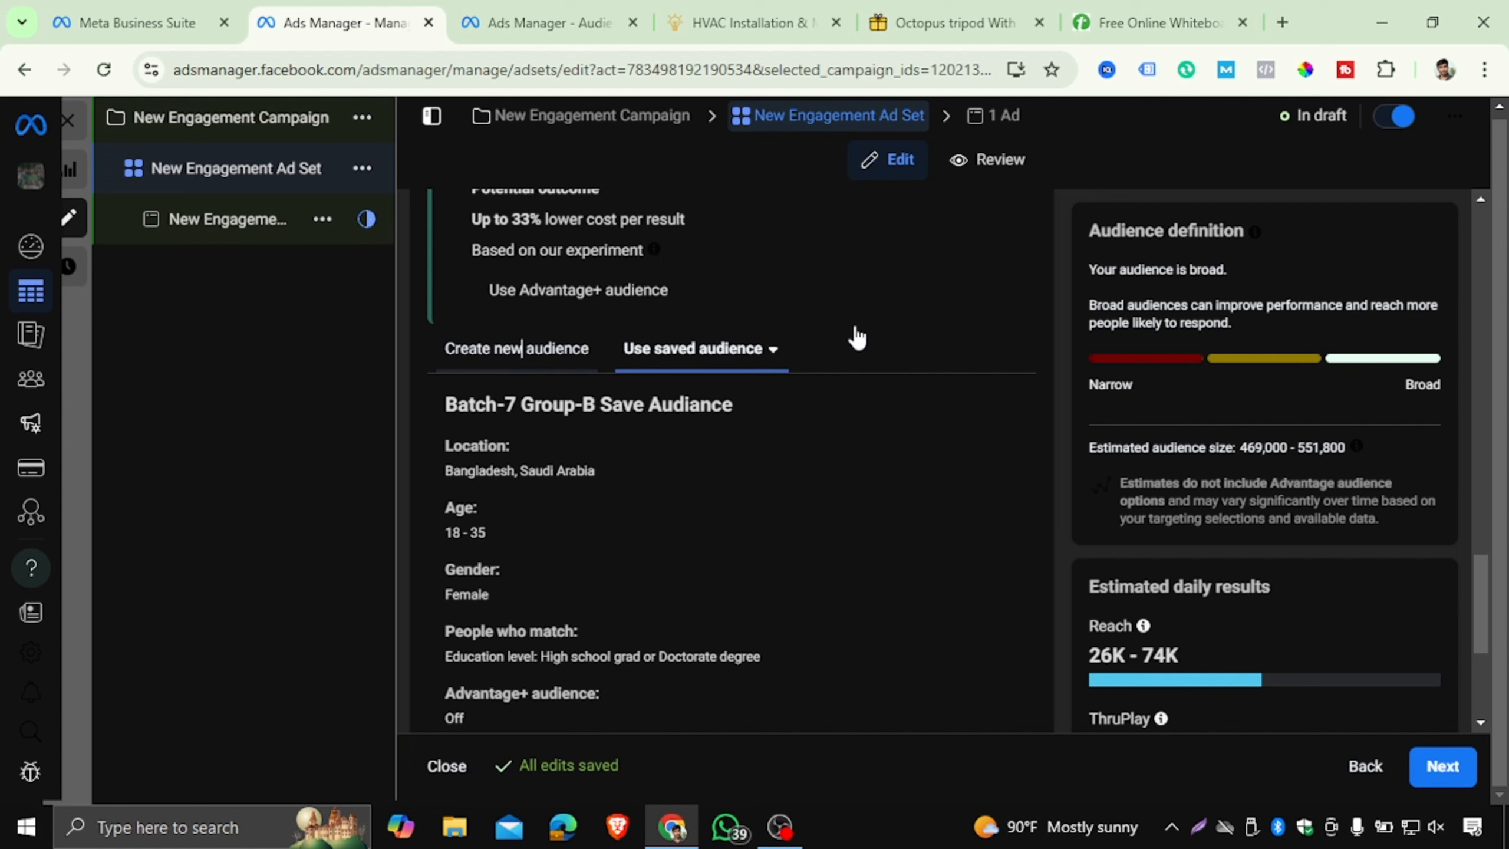
left_click(589, 354)
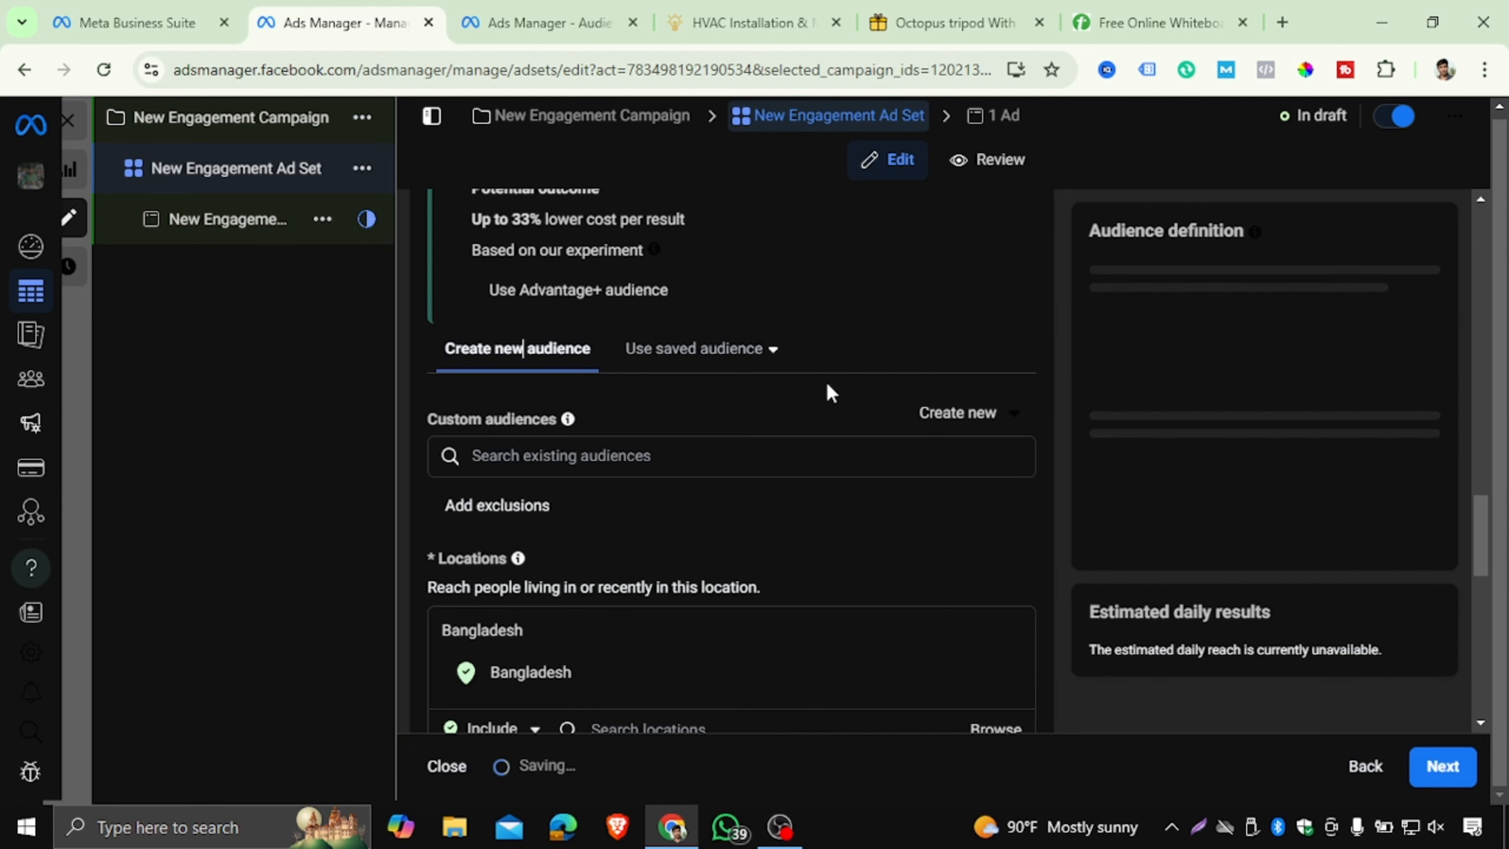
- Add Group-B 50% Video view and Lookalike (BD, 3%) - Group-B 50% Video view as the ad set's custom audiences
scroll(829, 393, "down", 2)
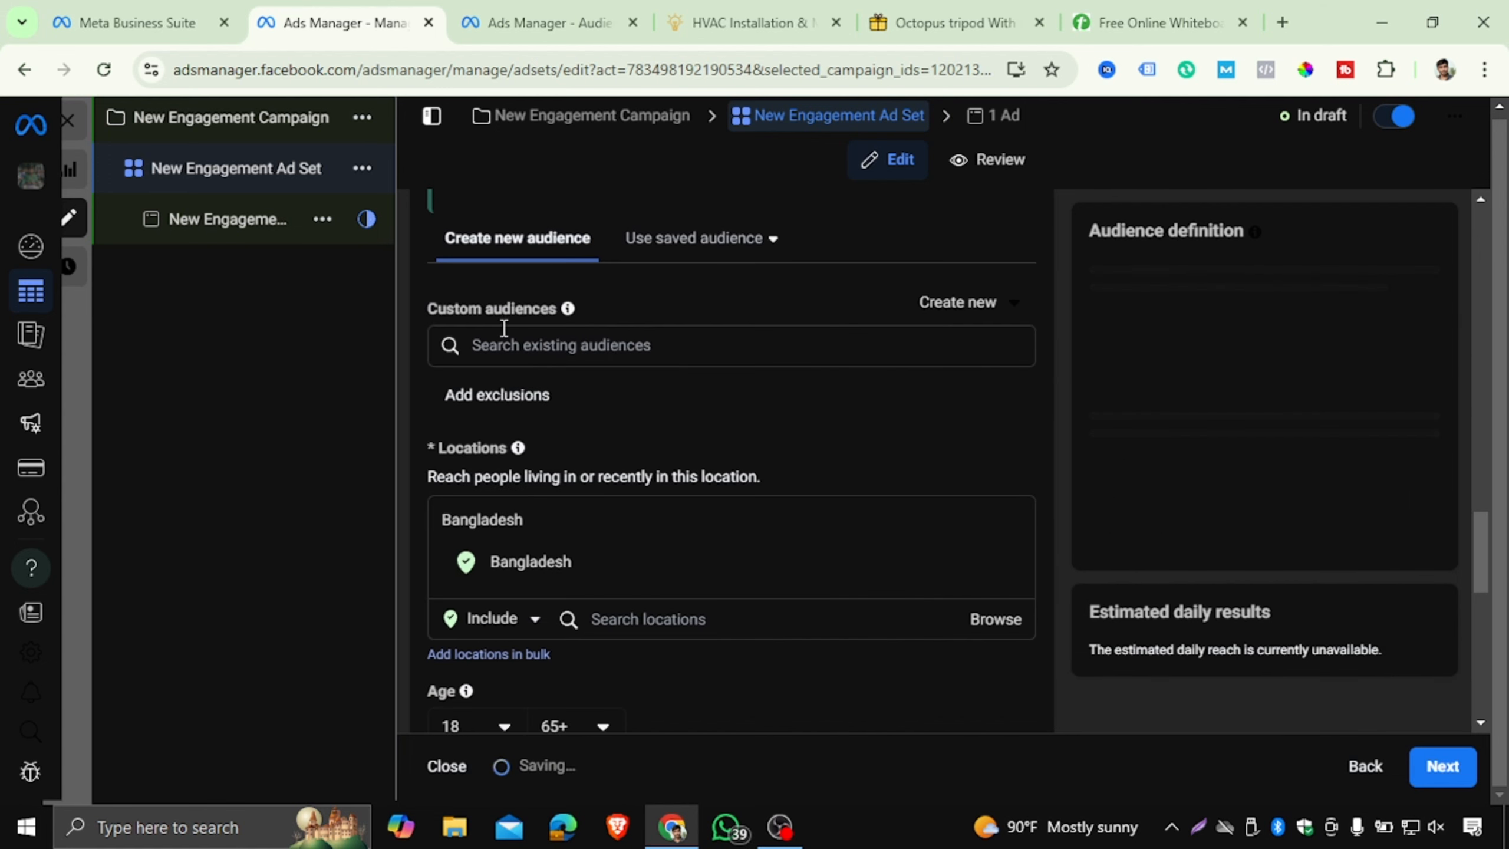
left_click(538, 339)
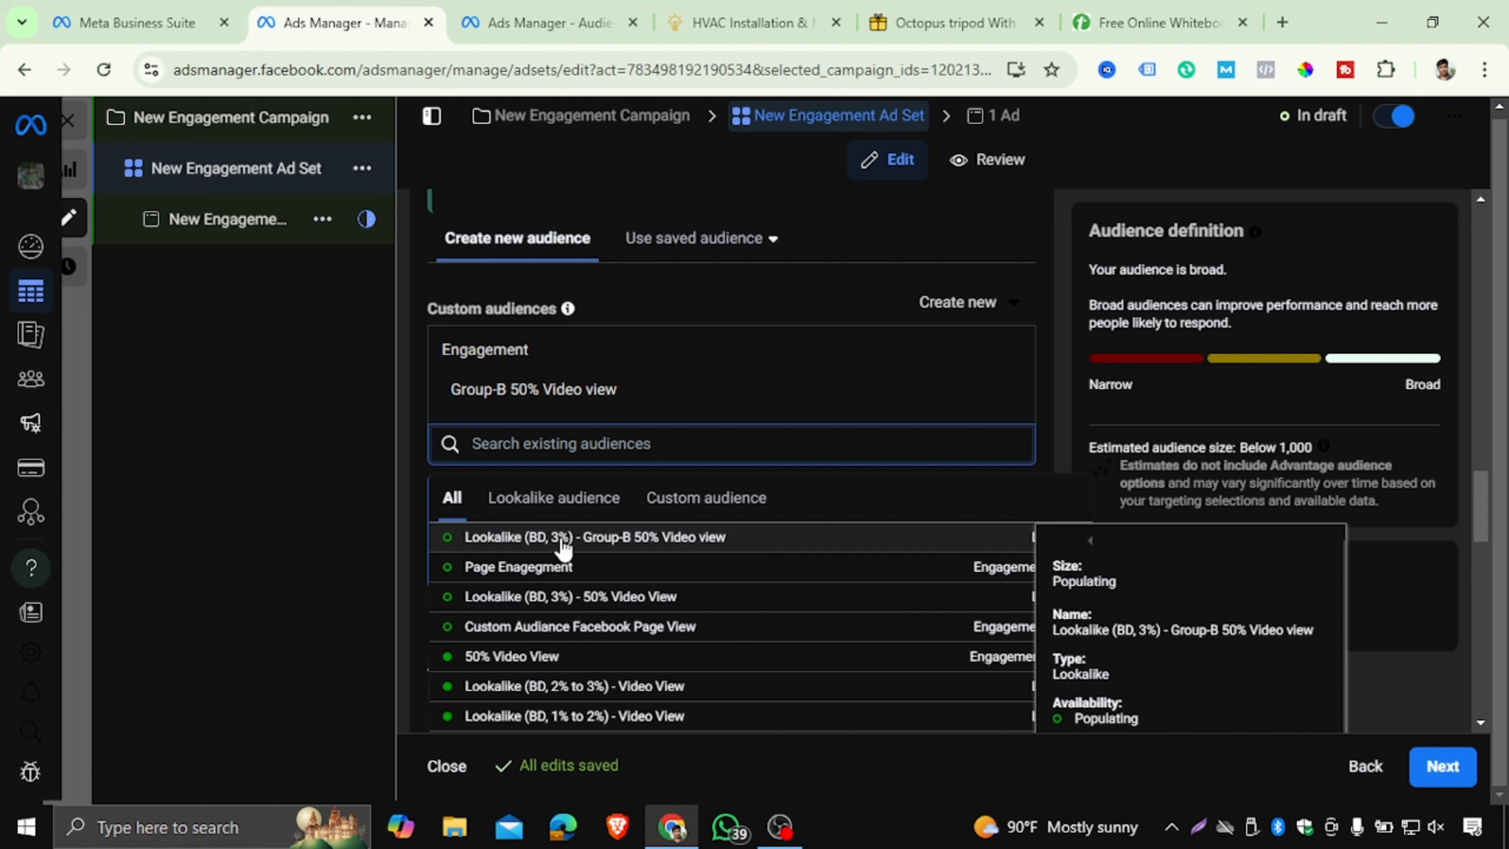
left_click(628, 535)
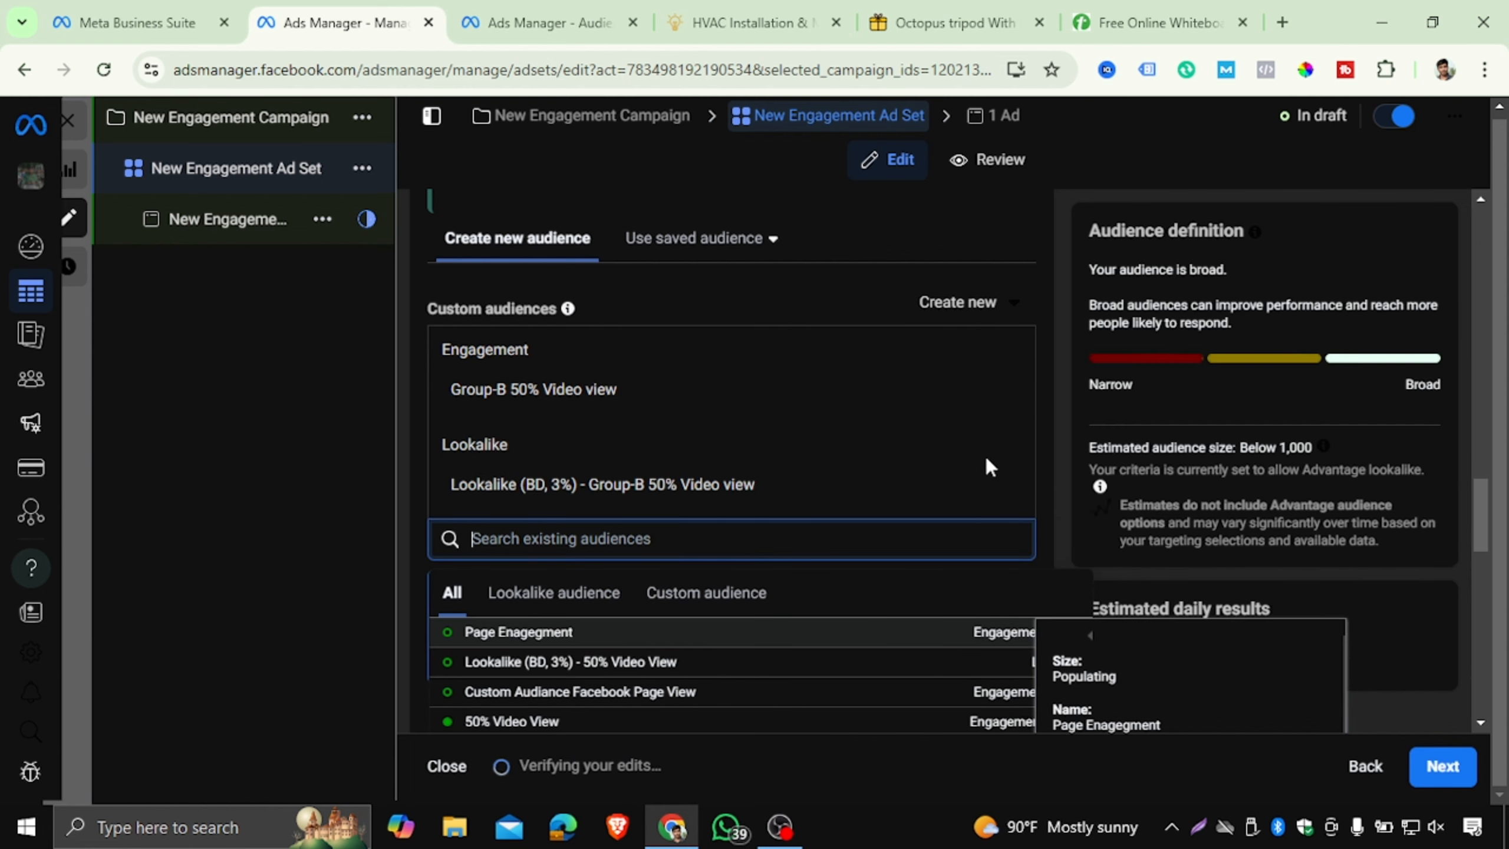
- Review the ad set's settings from placements to conversion, and read the Advantage lookalike explanation in the audience definition
scroll(1163, 452, "down", 15)
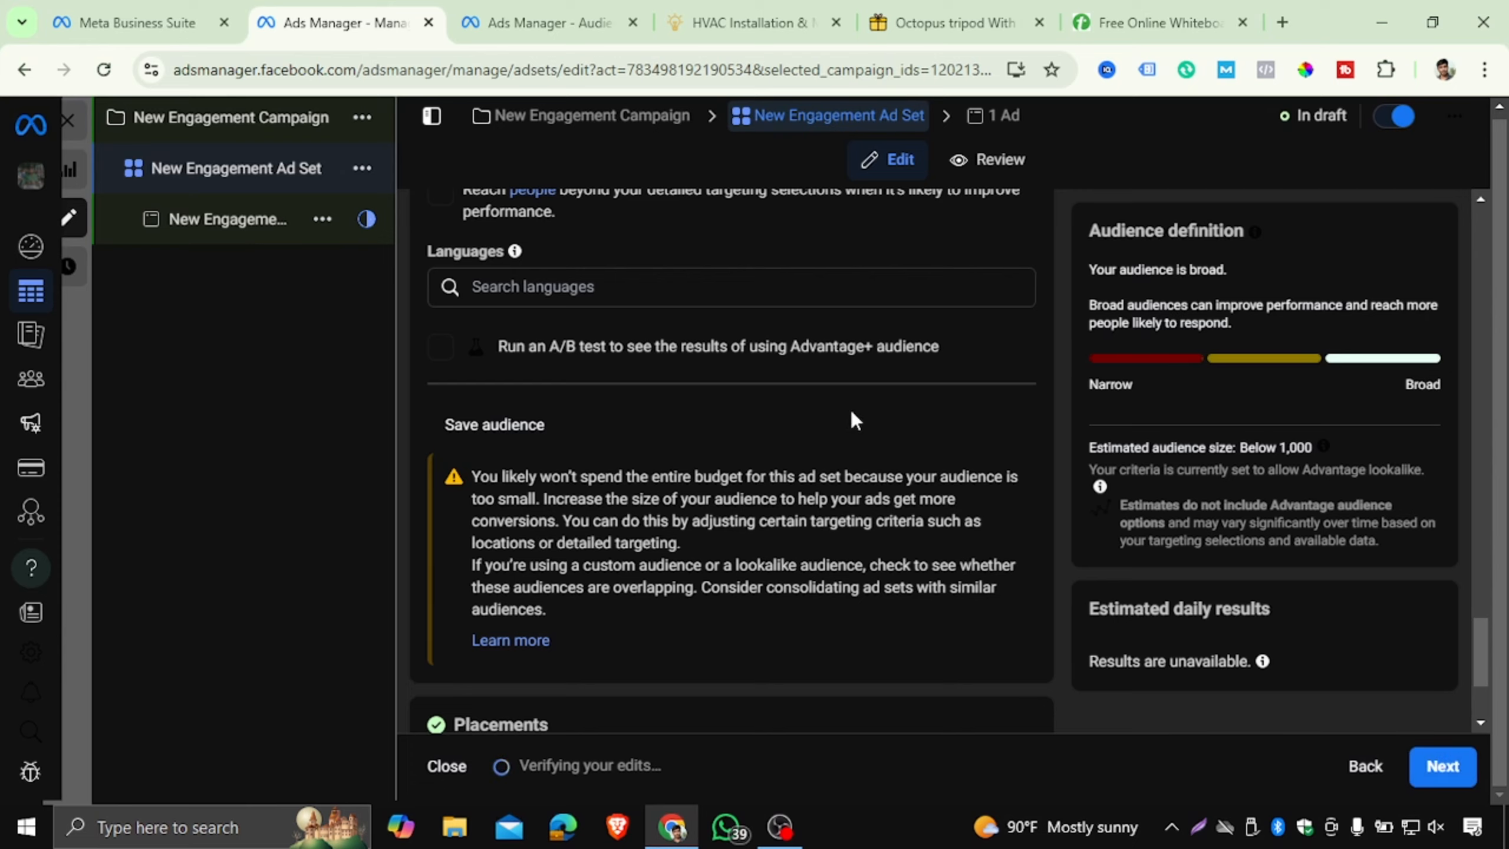
scroll(861, 462, "down", 3)
scroll(862, 462, "up", 10)
scroll(858, 462, "up", 20)
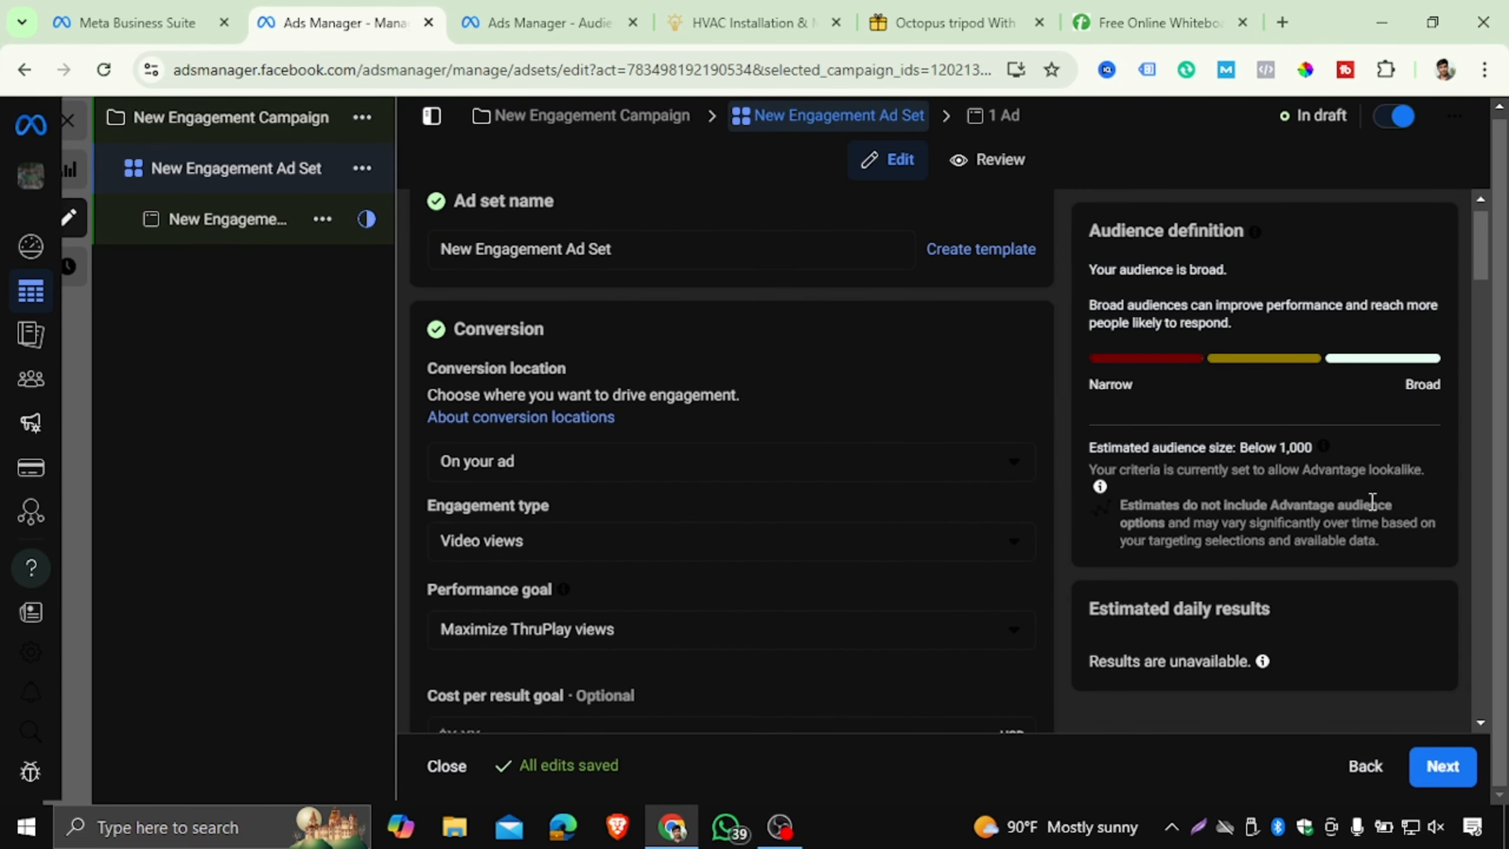
scroll(1377, 516, "down", 15)
scroll(660, 321, "up", 6)
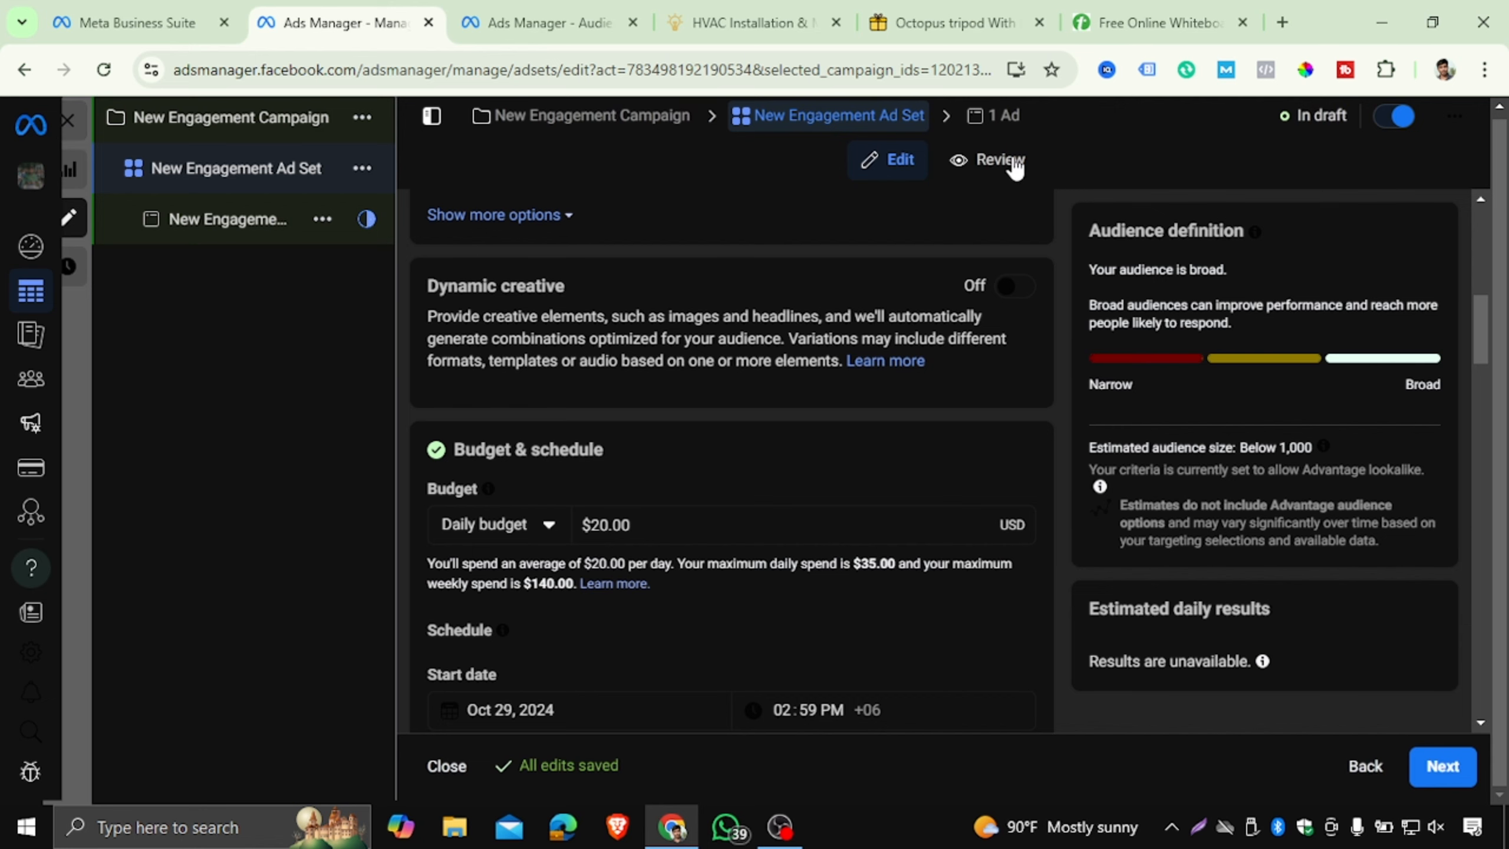
mouse_move(1099, 486)
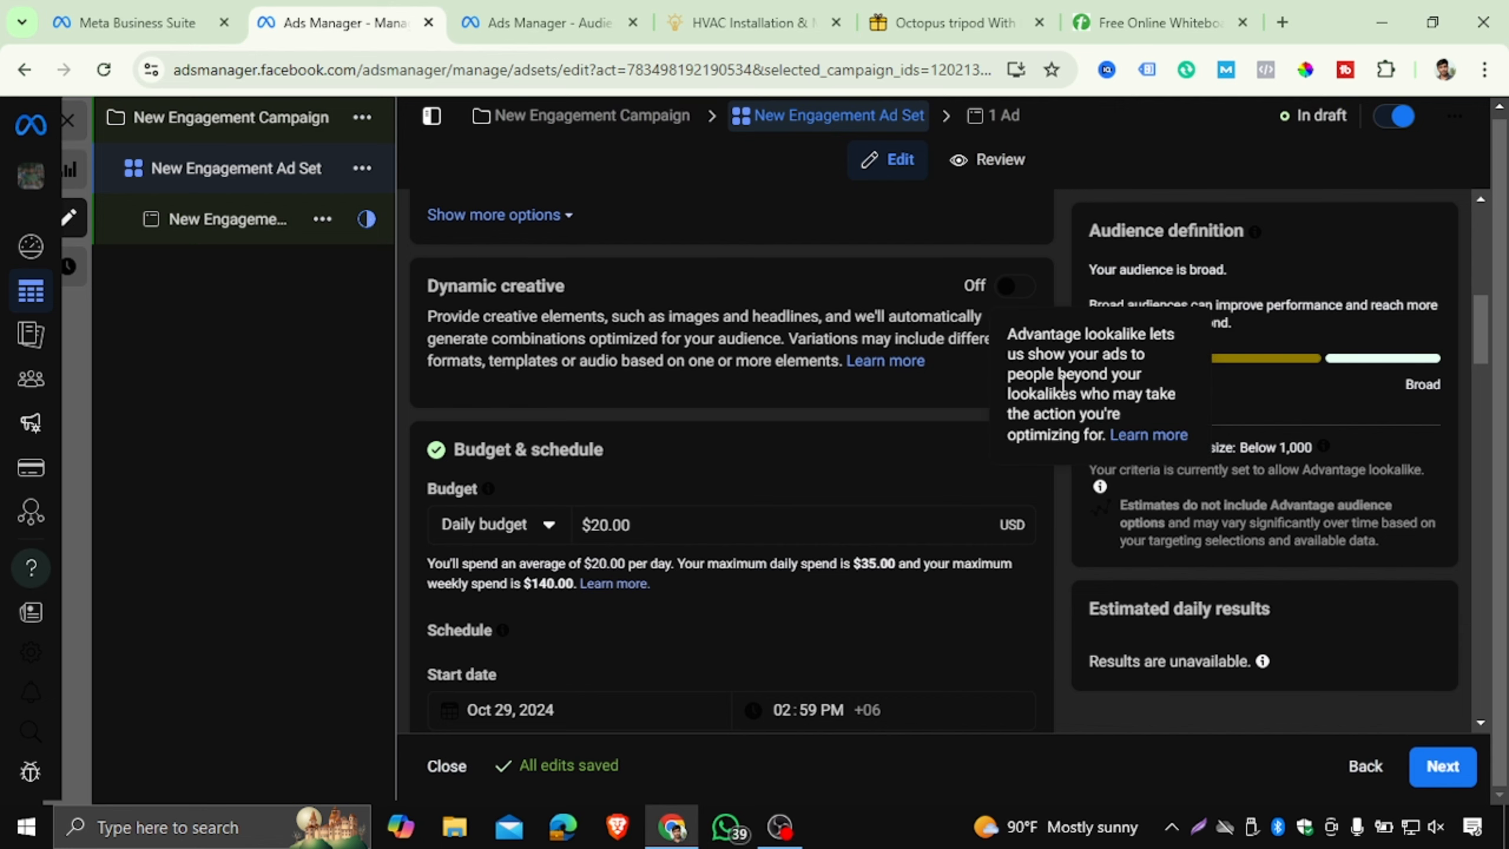
scroll(712, 202, "up", 5)
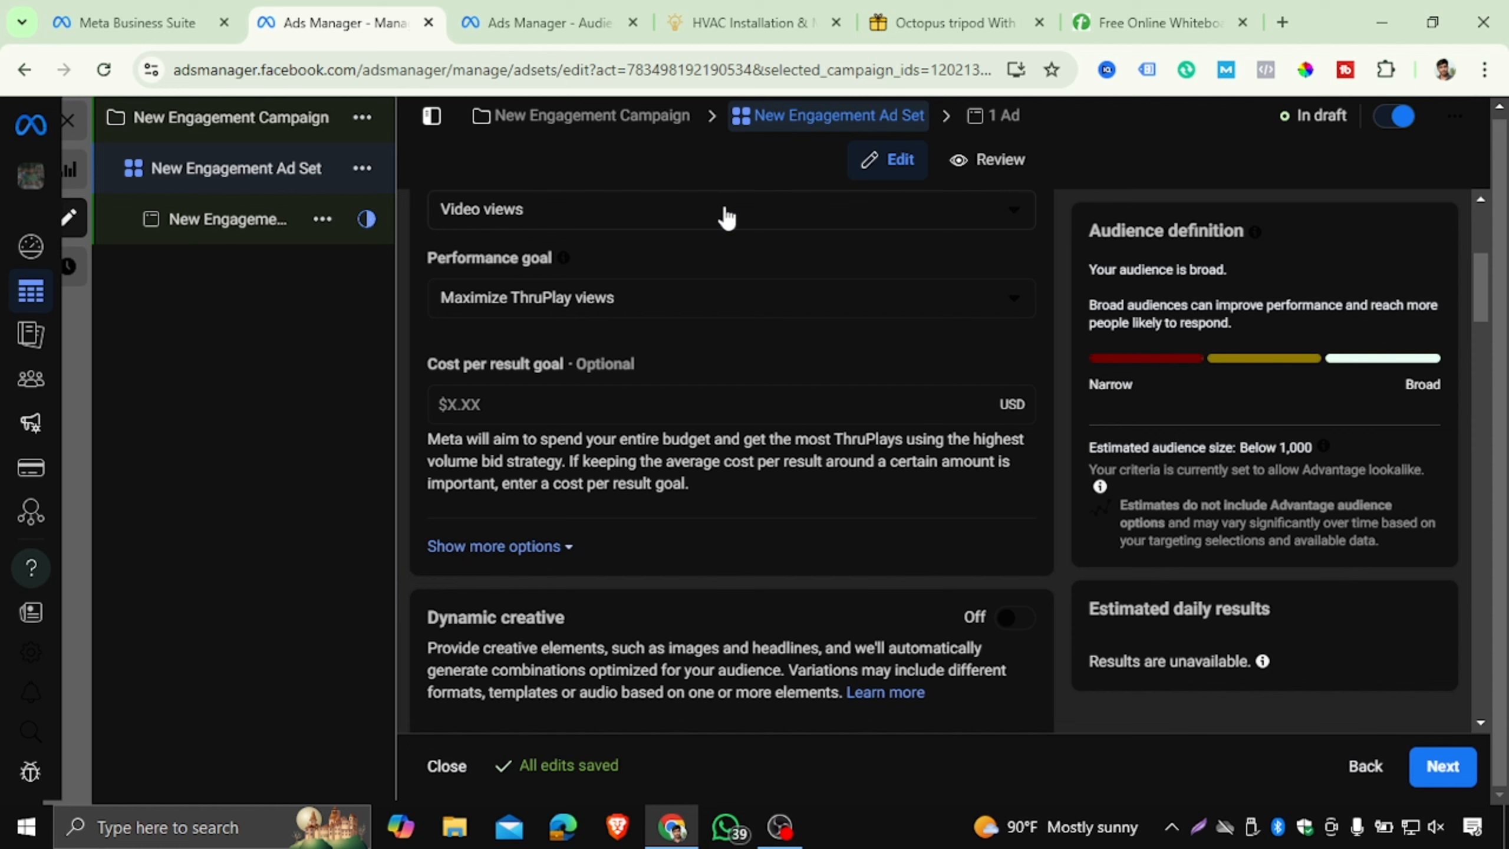
- Switch to Meta Business Suite and open its settings
mouse_move(6, 447)
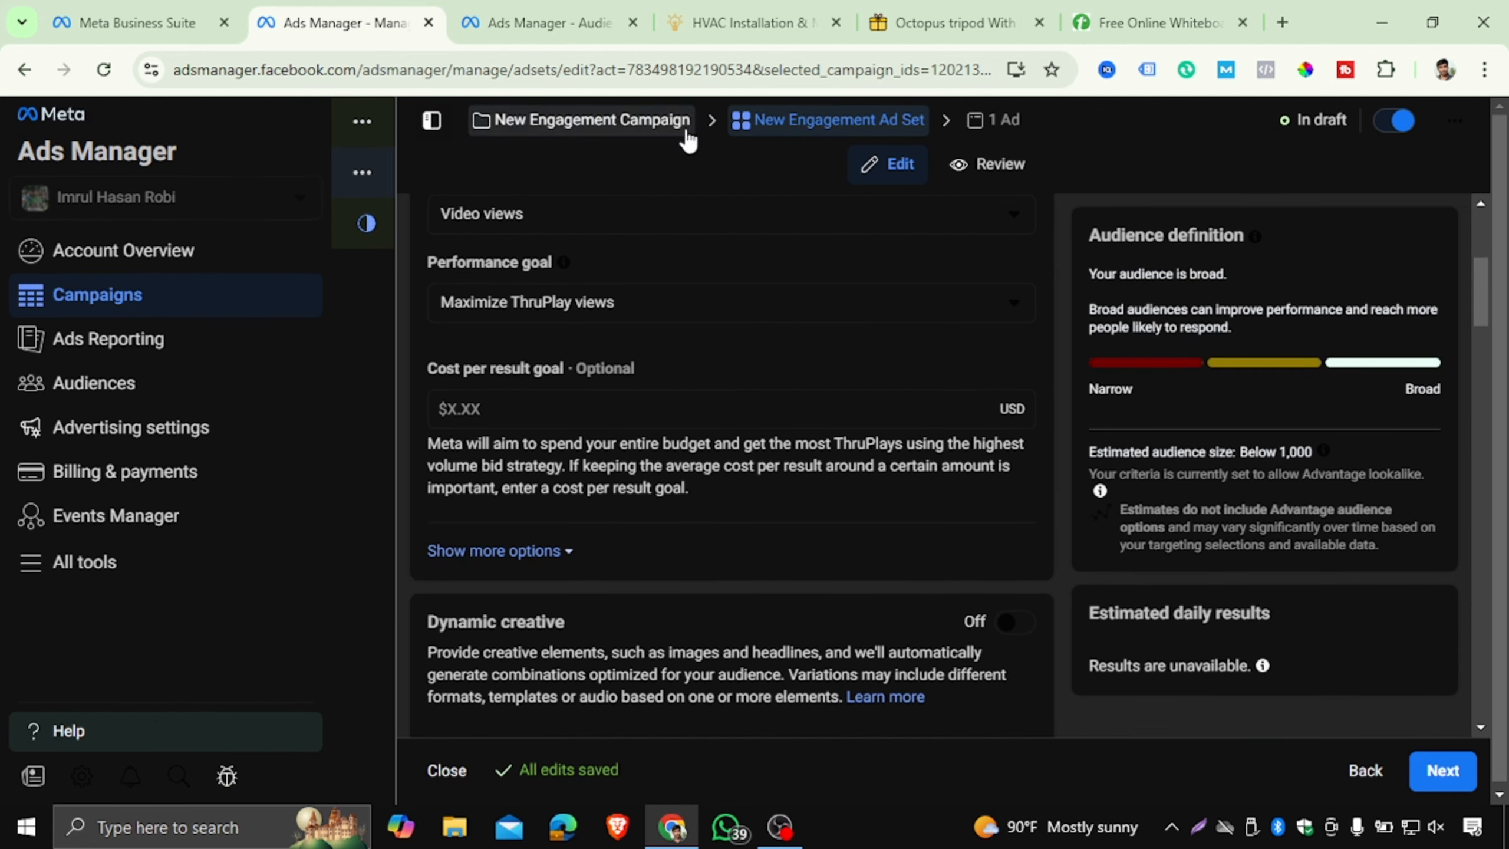
left_click(184, 12)
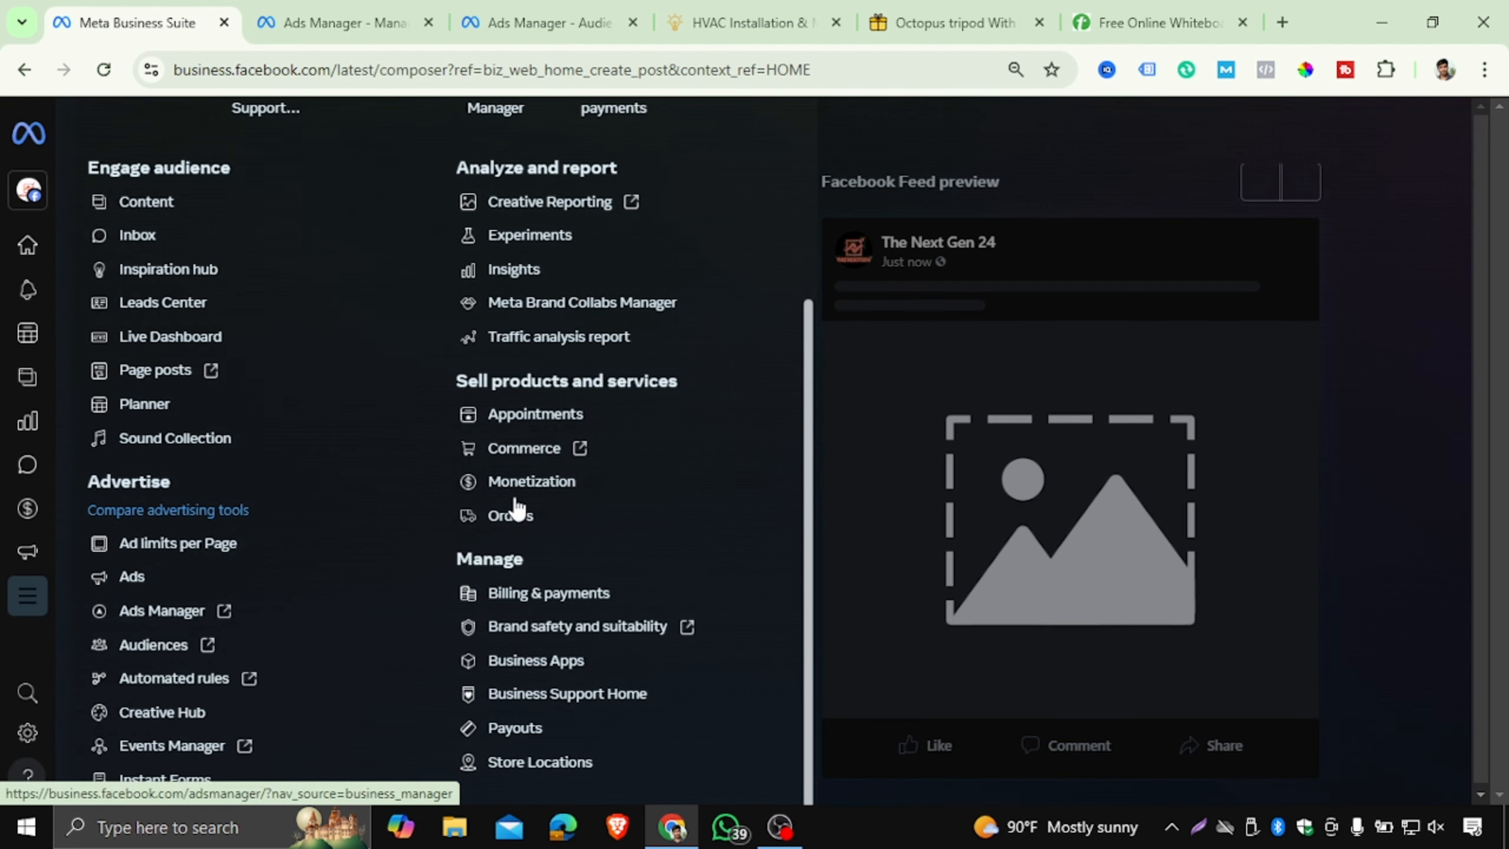
scroll(515, 516, "up", 3)
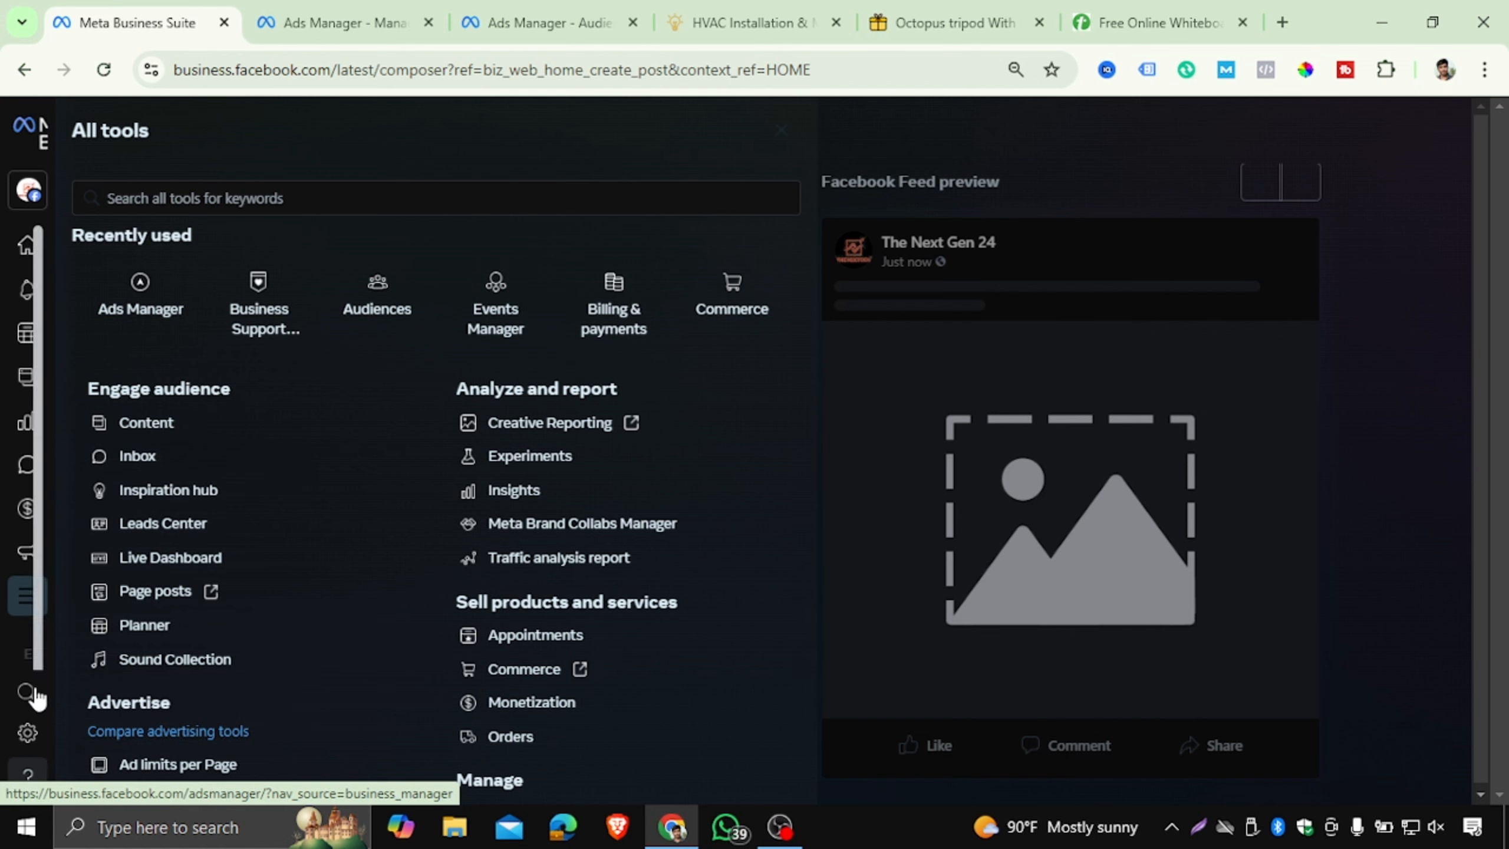
left_click(26, 736)
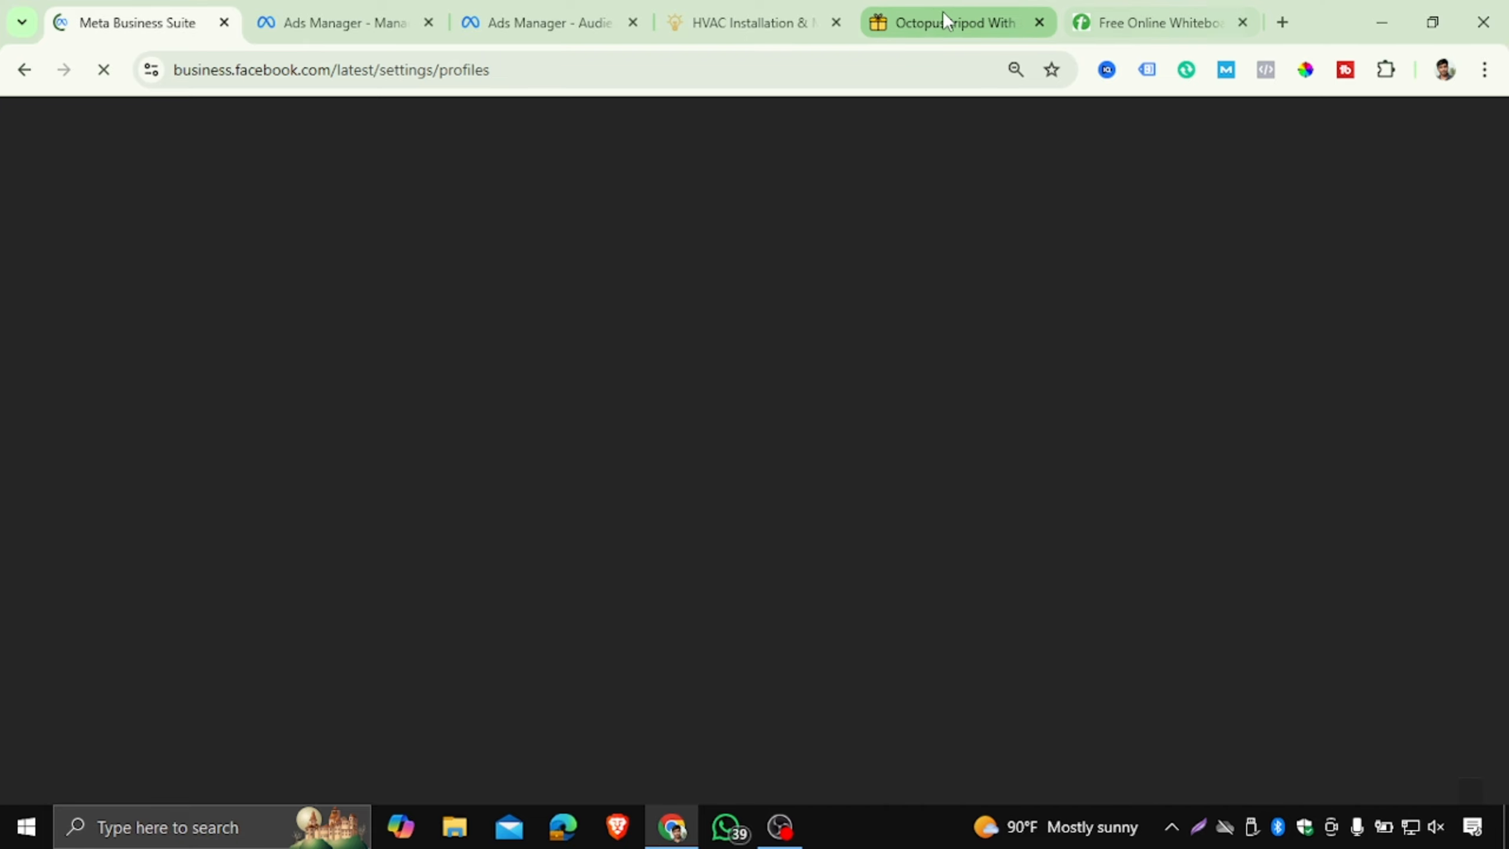
- Look through the Octopus tripod product page on BDShop, from the product description to the related products
left_click(940, 24)
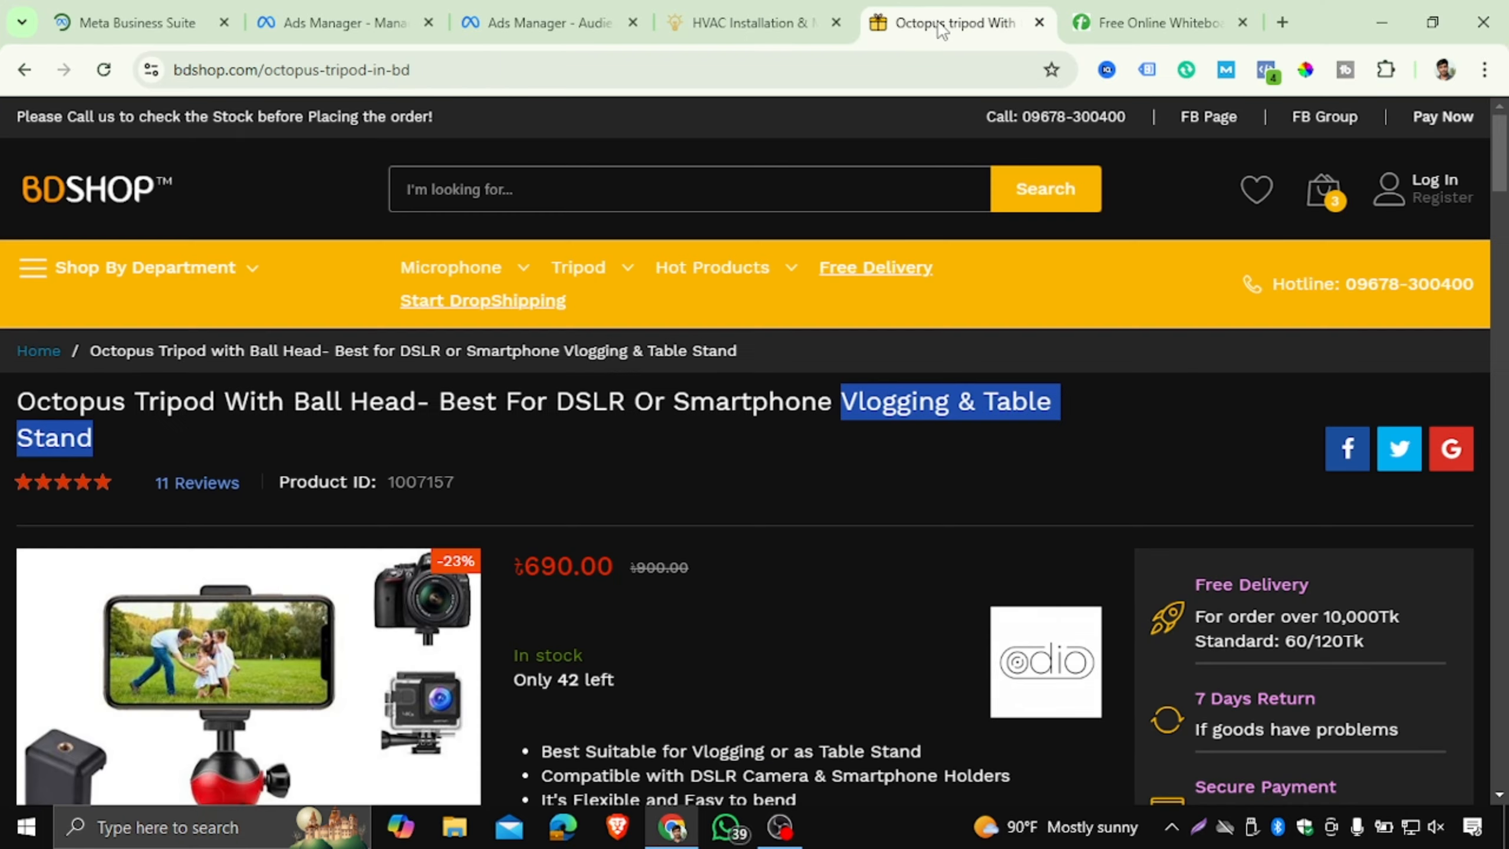
scroll(728, 376, "down", 15)
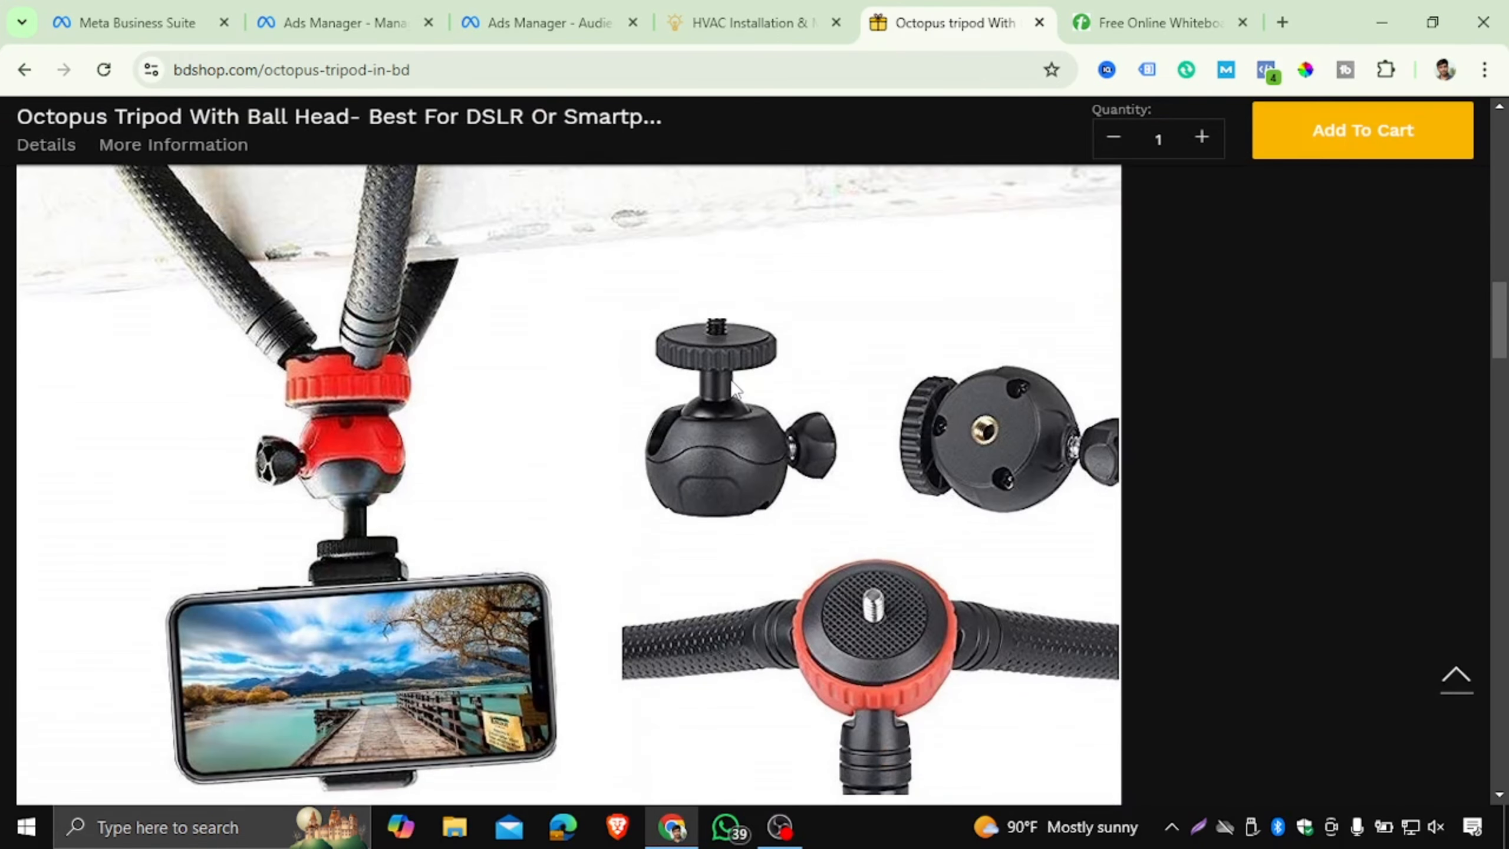
scroll(735, 388, "up", 2)
scroll(732, 381, "up", 3)
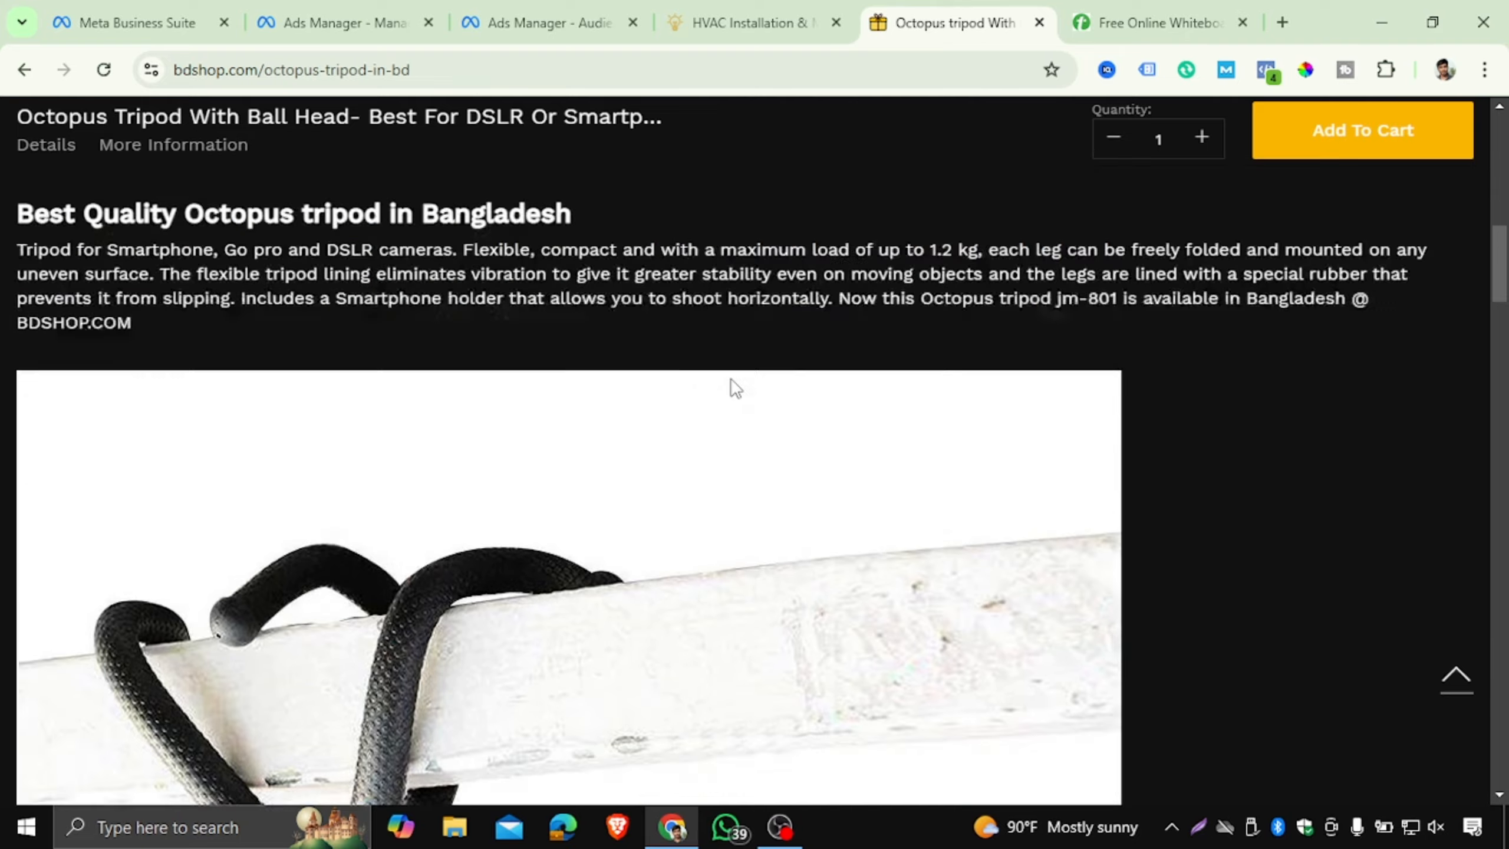
scroll(732, 380, "down", 15)
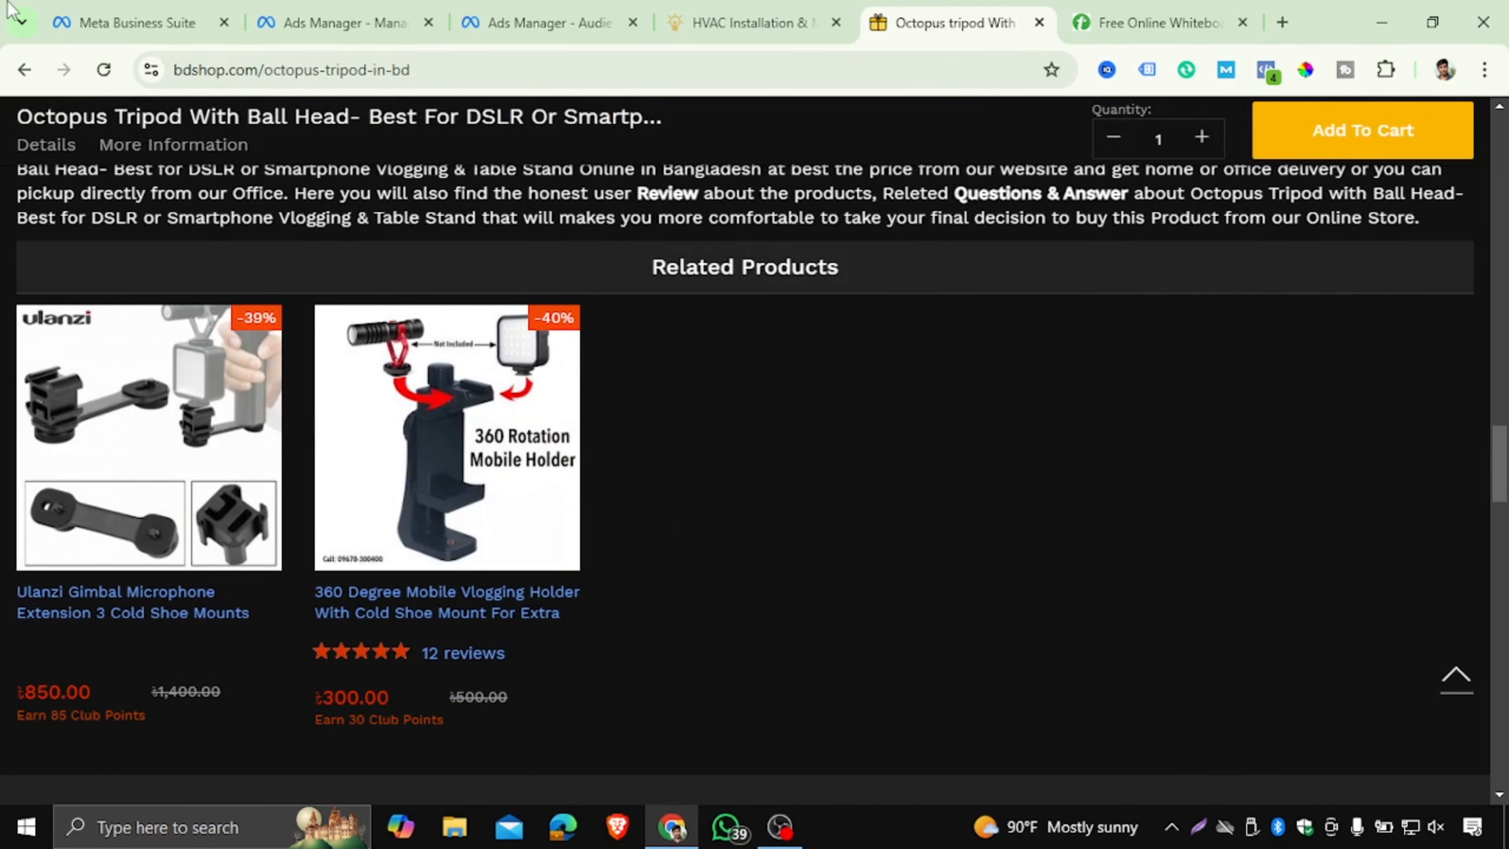
- Return to the Meta Business Suite settings and open the business portfolio's home page through the help option
left_click(137, 23)
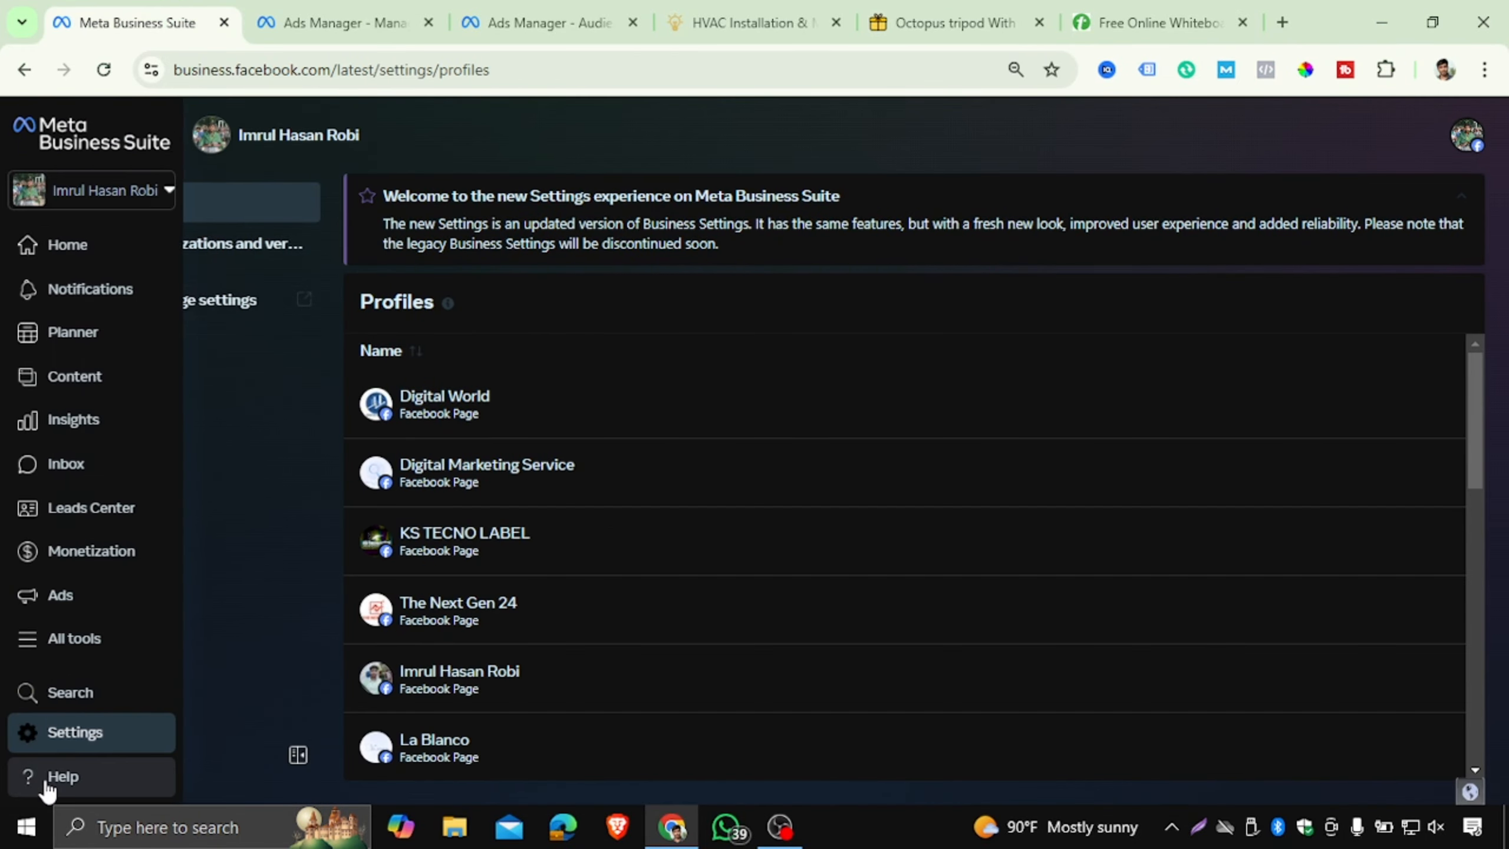
left_click(48, 778)
left_click(102, 694)
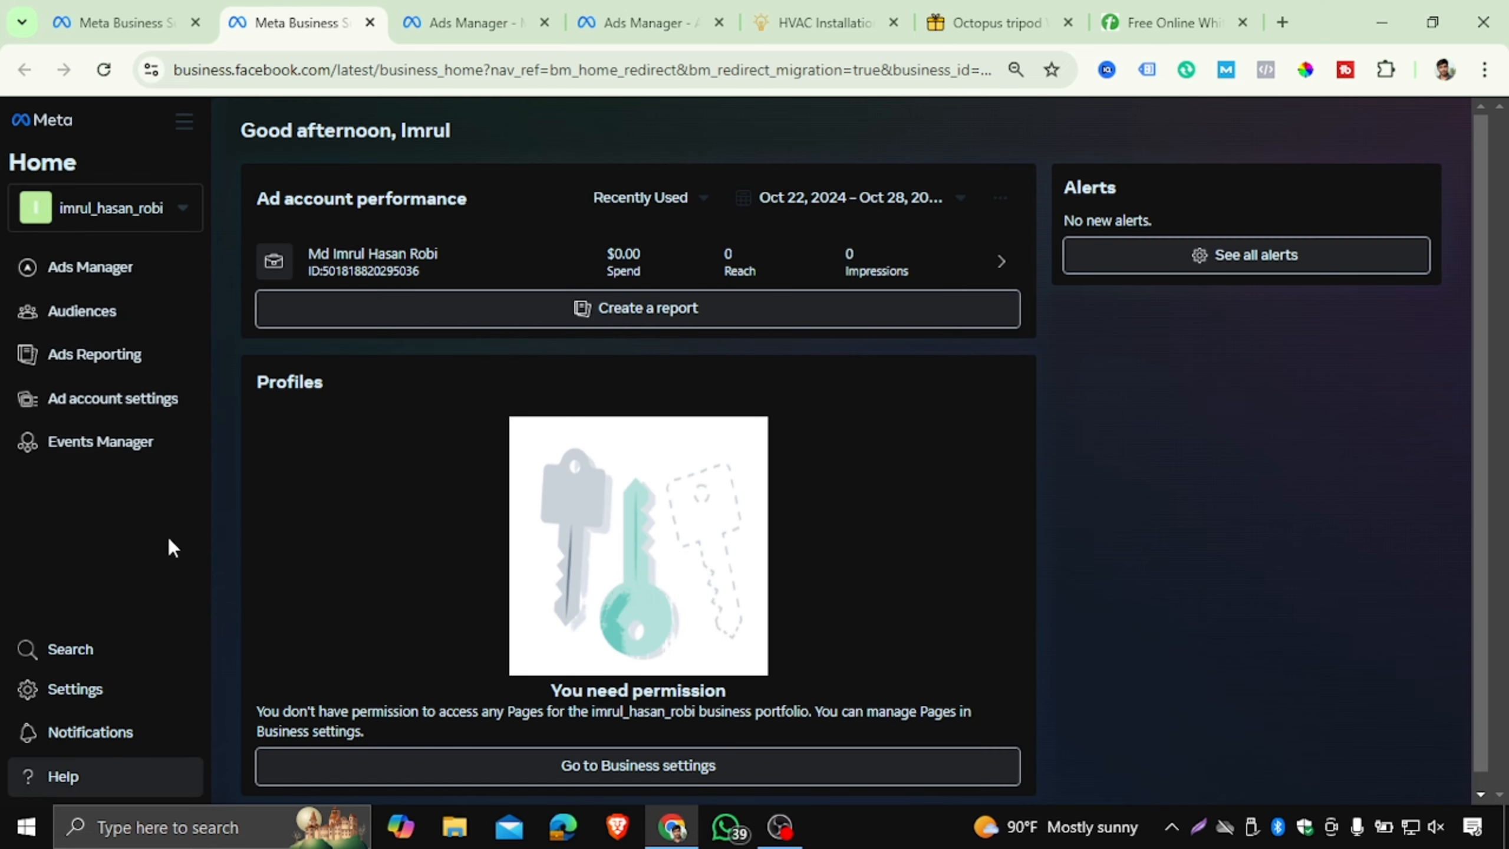
- Switch to the Robi Digital Academy business portfolio and open its settings
left_click(175, 208)
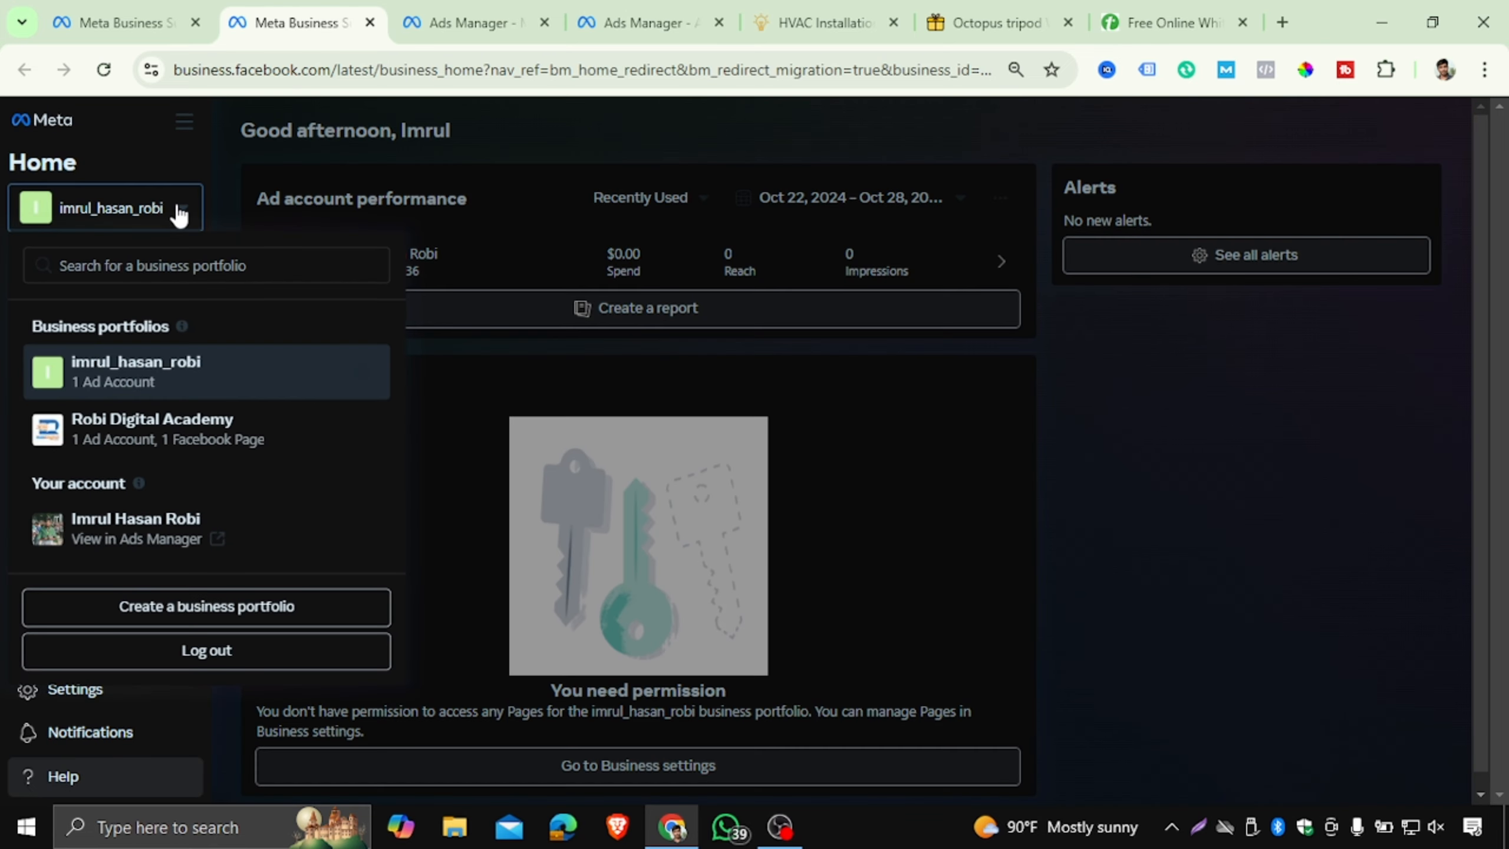
left_click(145, 440)
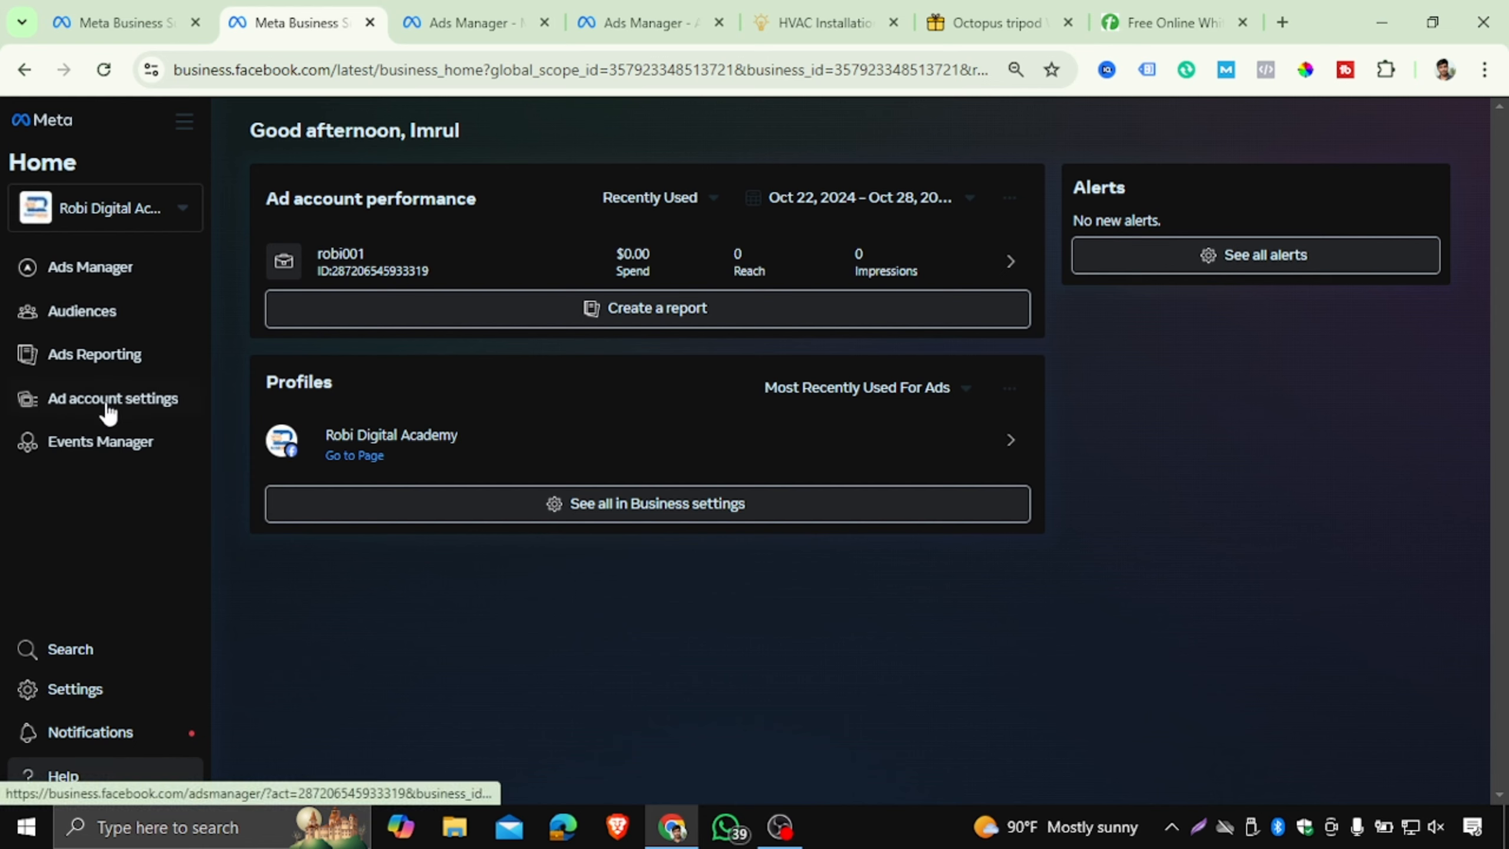
left_click(64, 691)
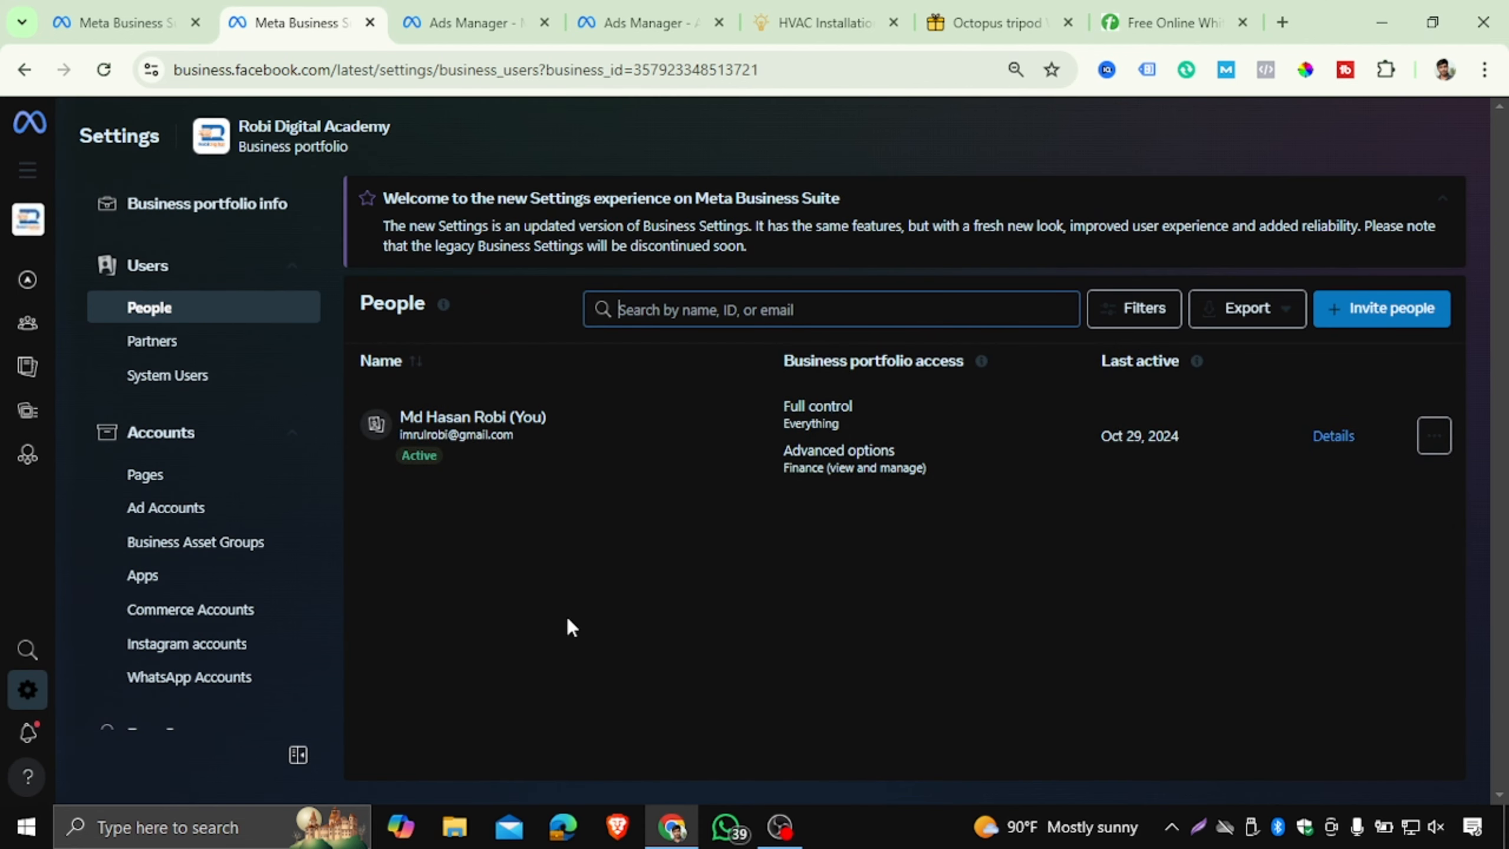
- Open Pixels among the portfolio's data sources and follow its link to the datasets
scroll(274, 464, "down", 1)
scroll(257, 498, "down", 5)
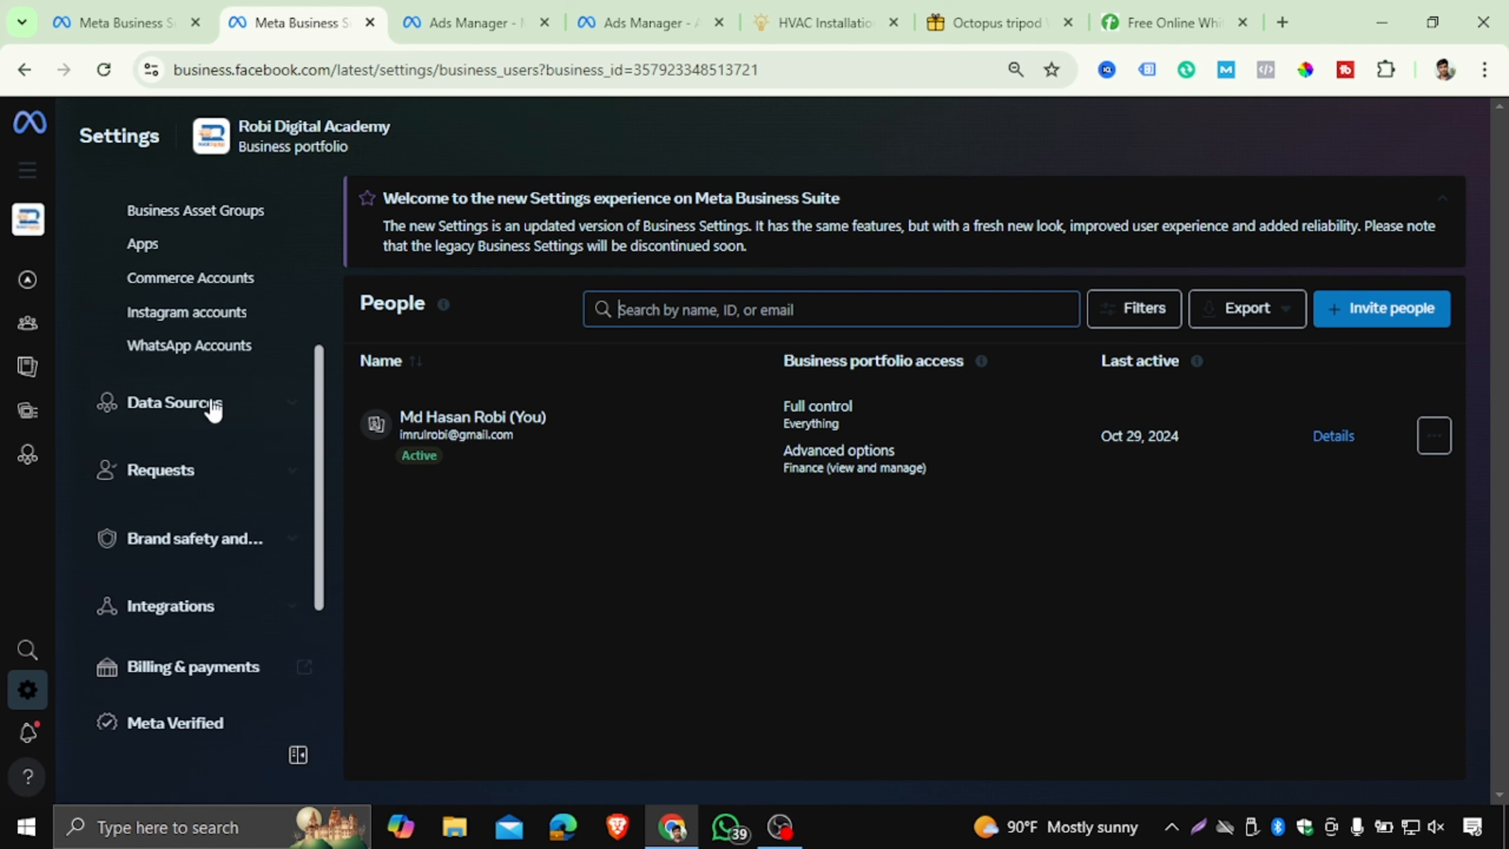
left_click(256, 417)
left_click(143, 480)
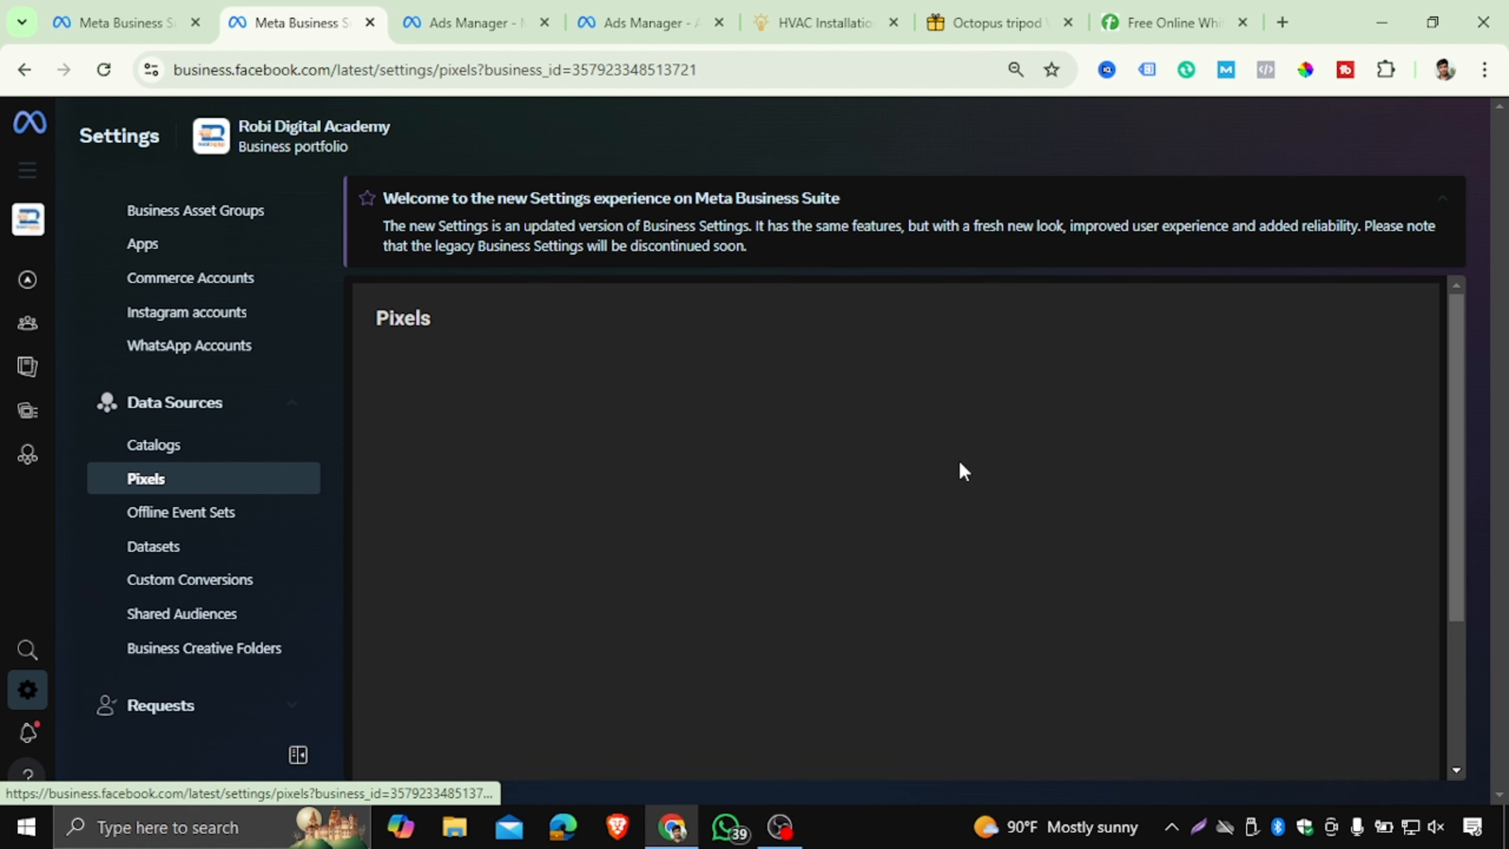
scroll(731, 461, "down", 4)
scroll(737, 470, "up", 3)
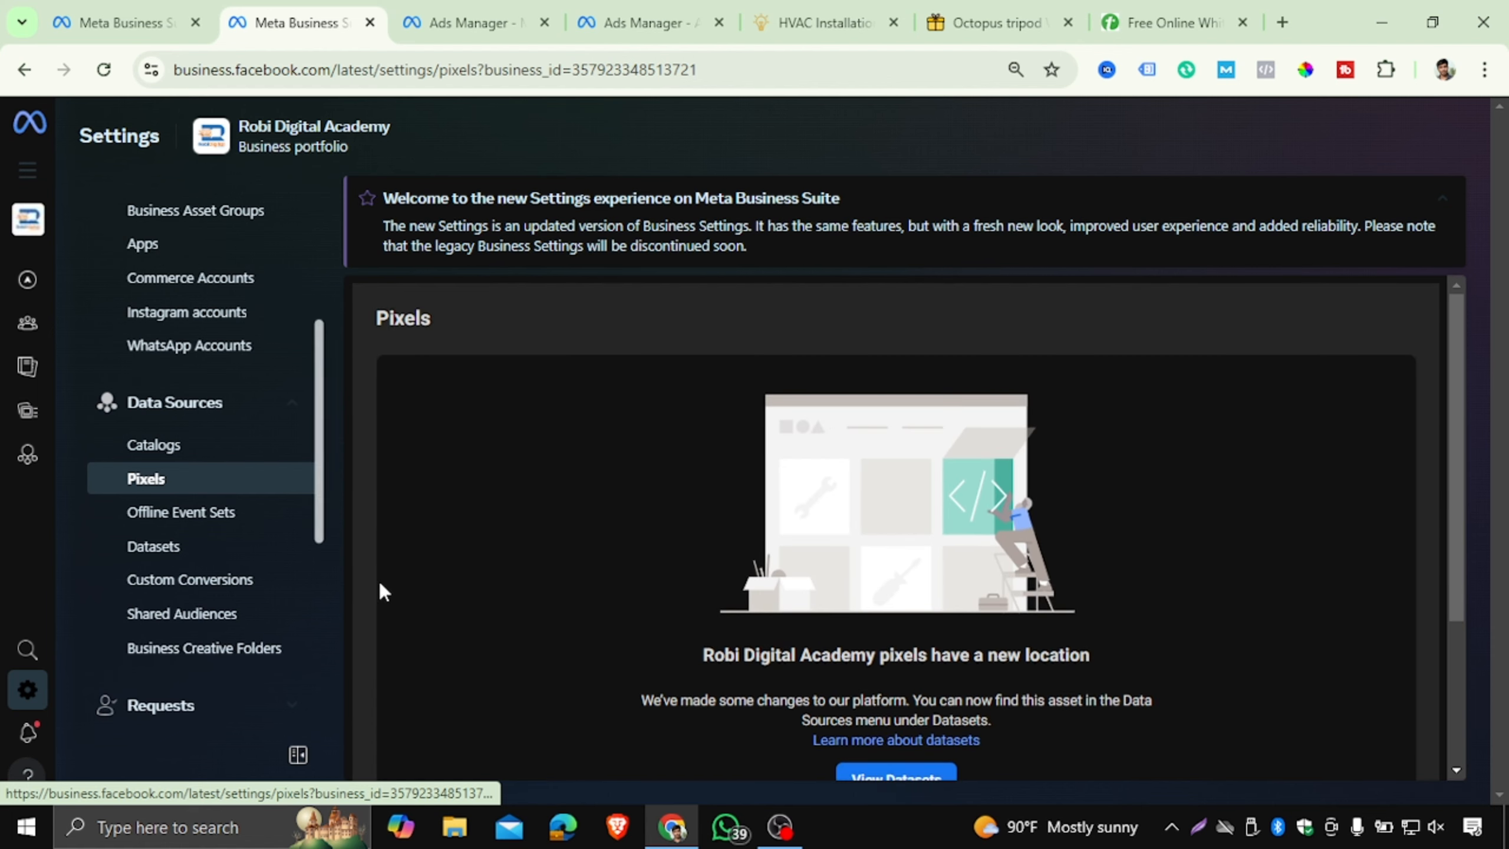
scroll(810, 667, "down", 3)
left_click(894, 569)
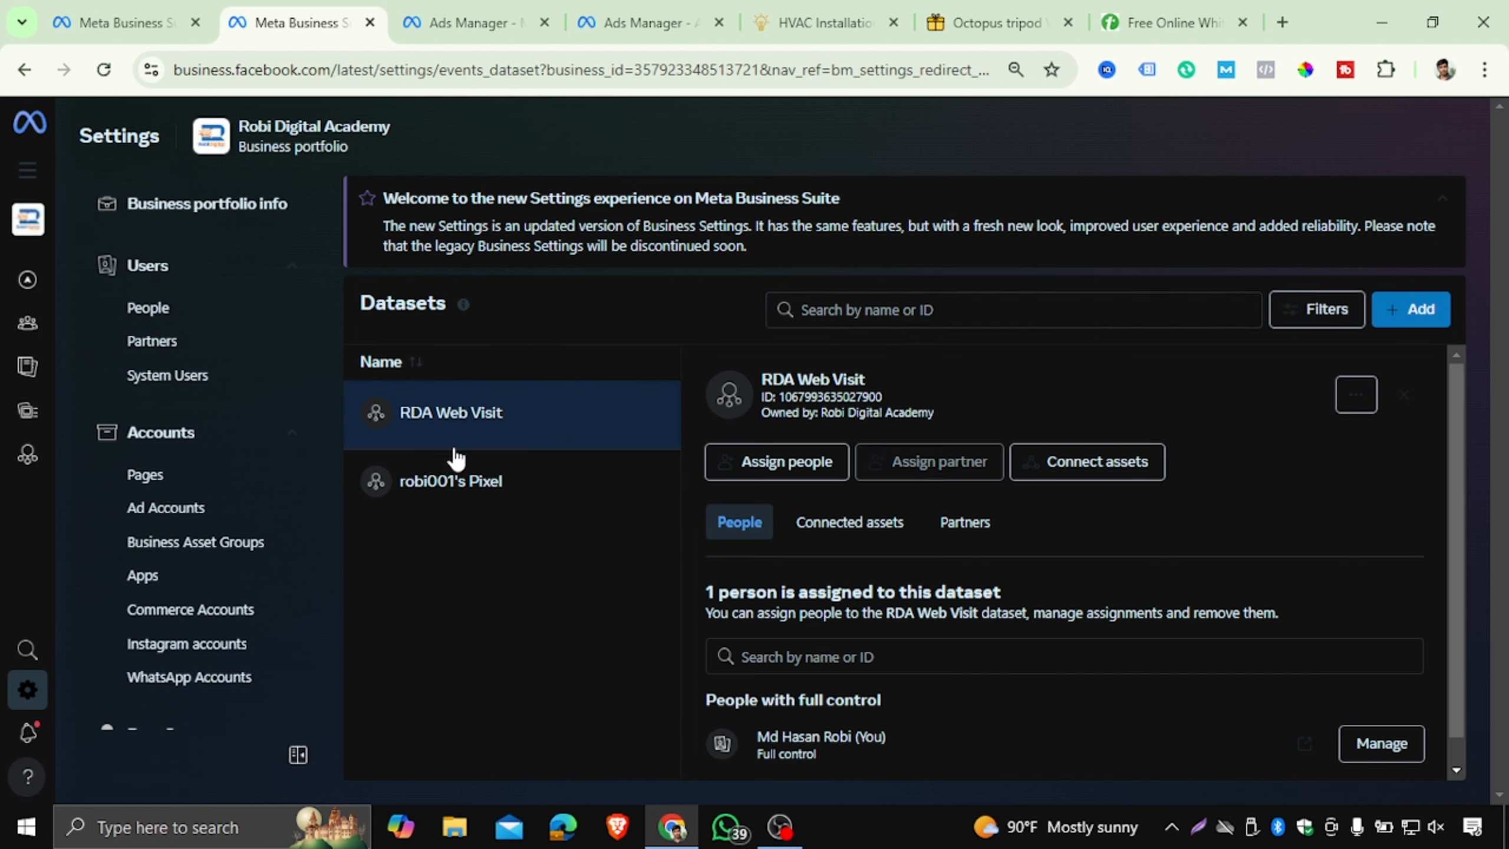
- Examine the RDA Web Visit dataset's details and assigned people, and highlight its dataset ID
left_click_drag(782, 401, 895, 390)
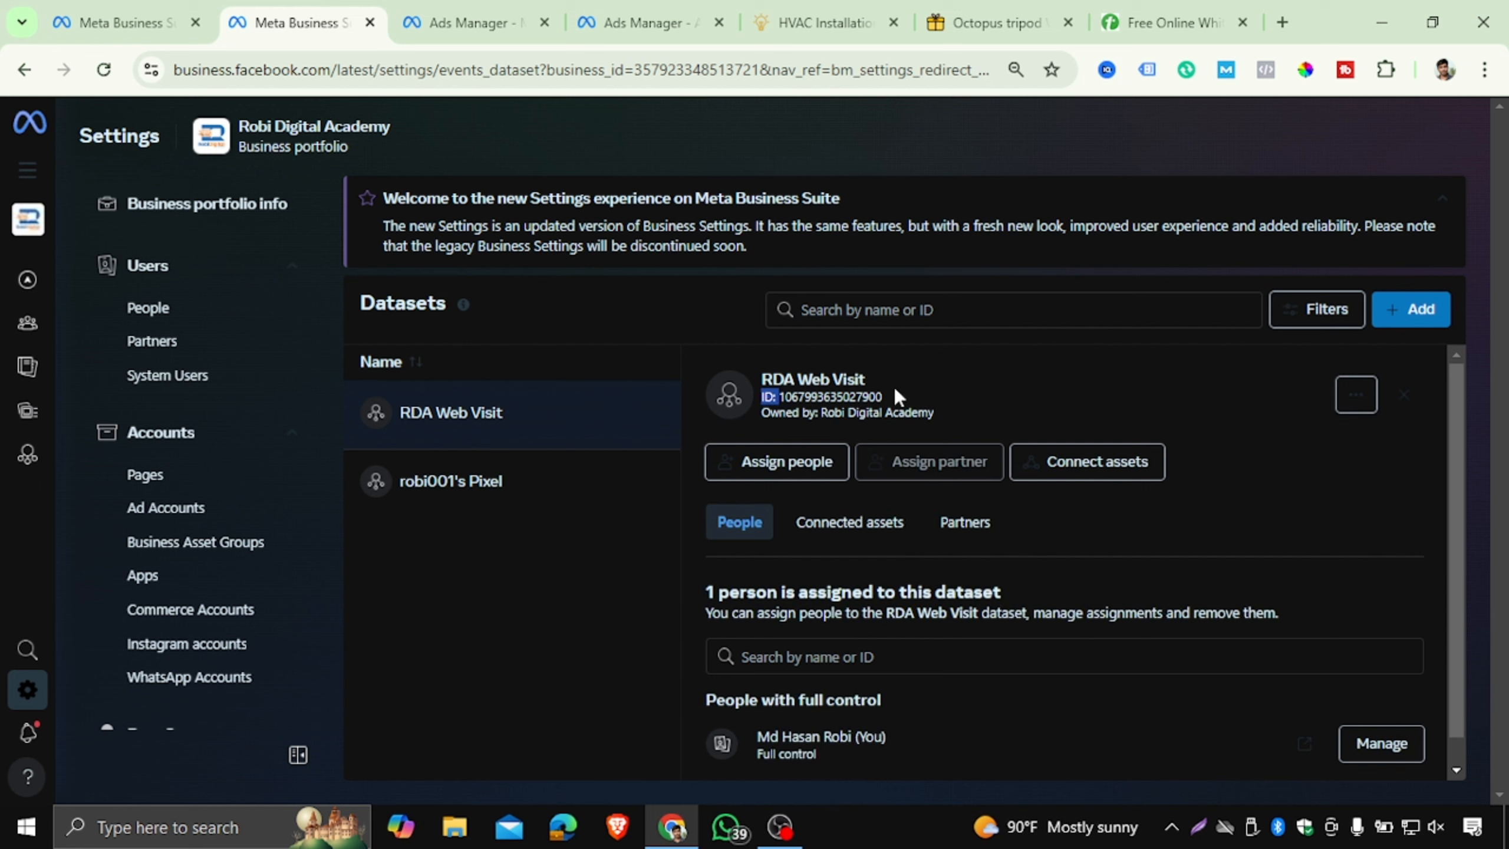
double_click(873, 396)
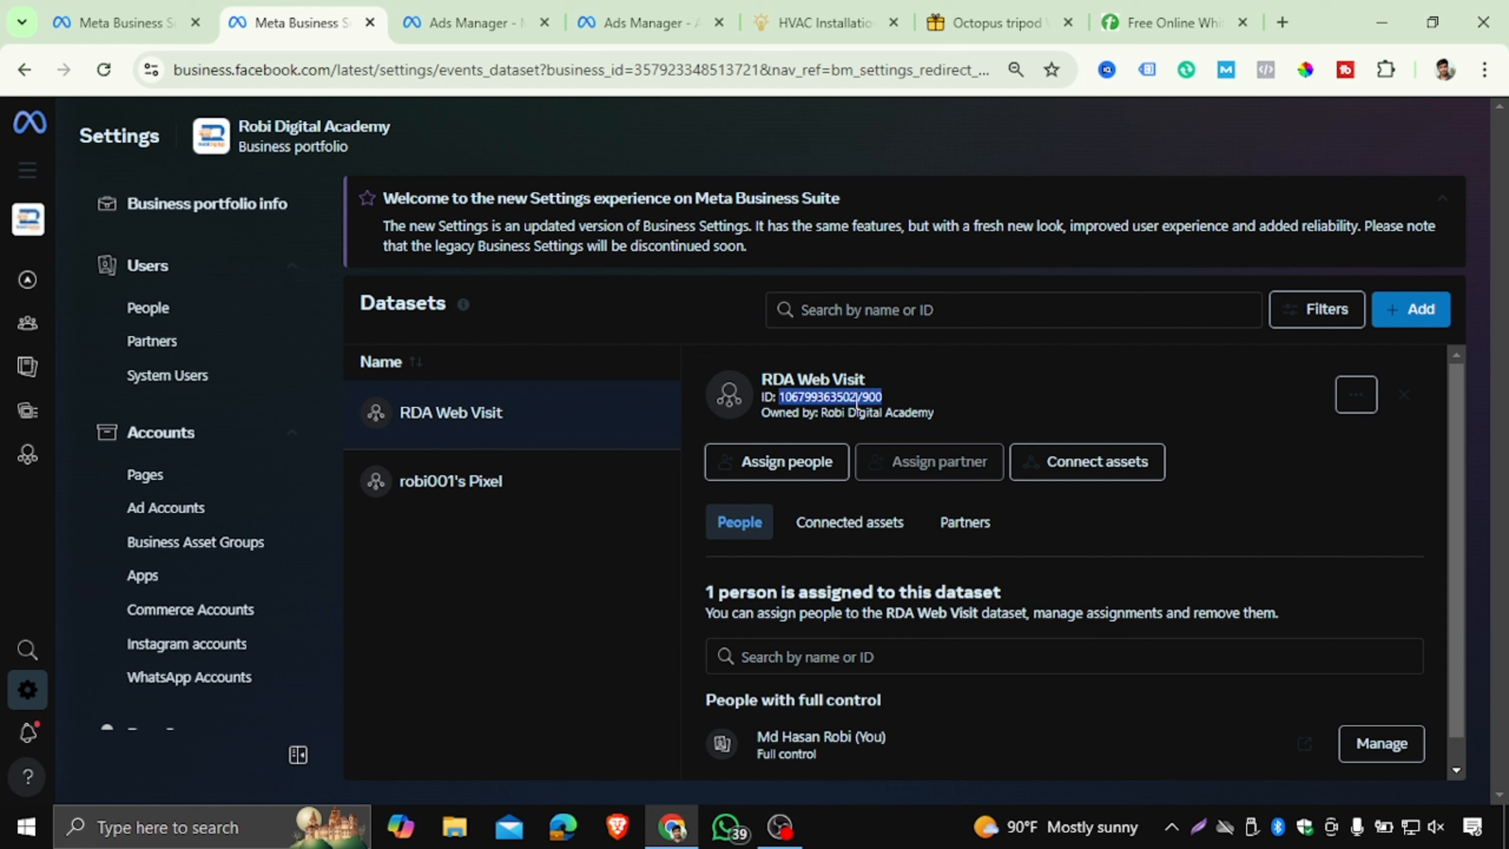
left_click(794, 402)
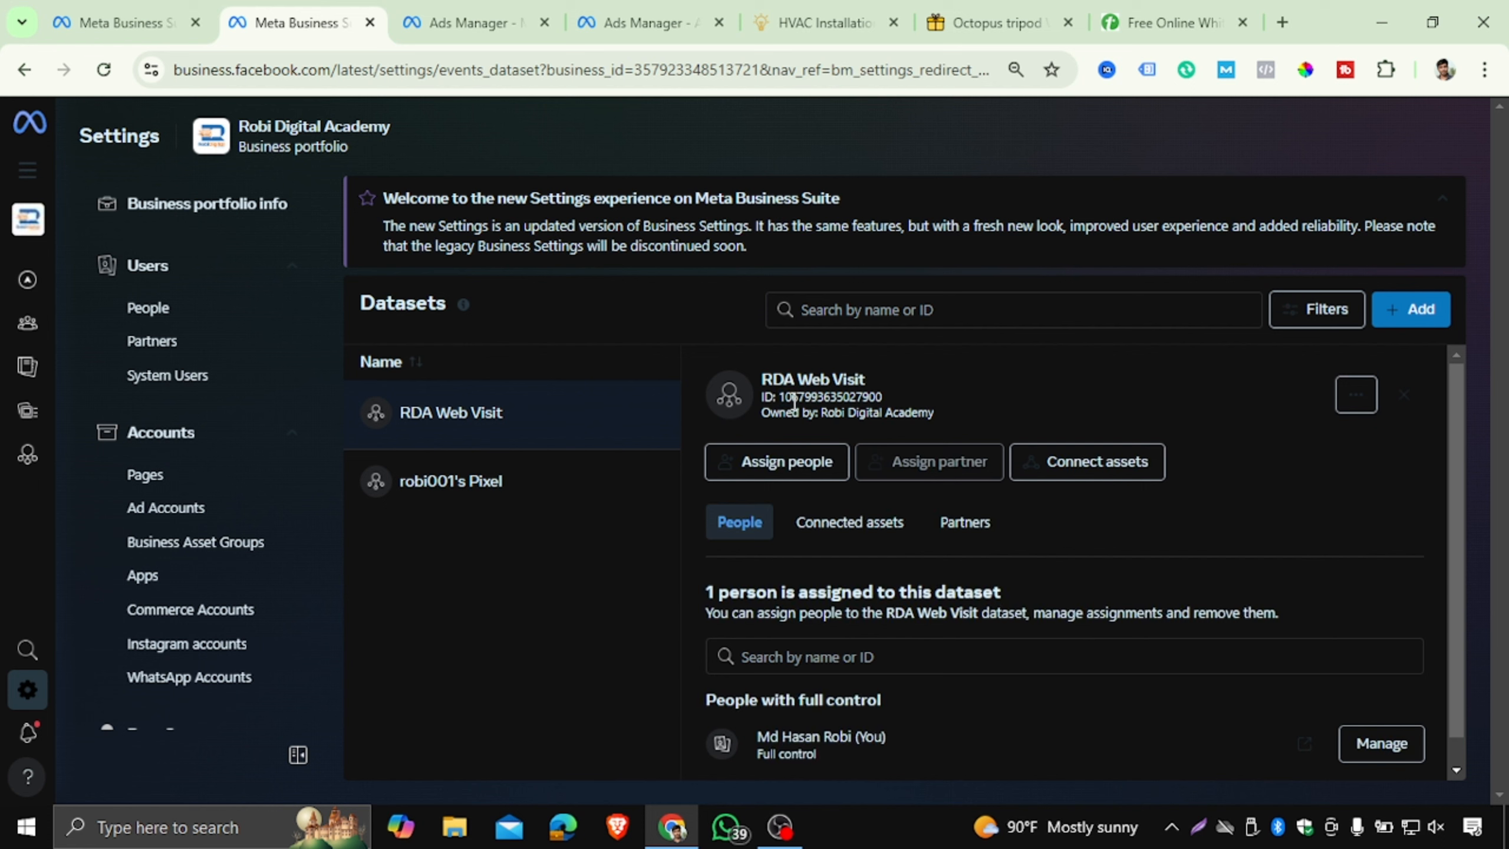
left_click_drag(779, 400, 892, 395)
left_click(892, 397)
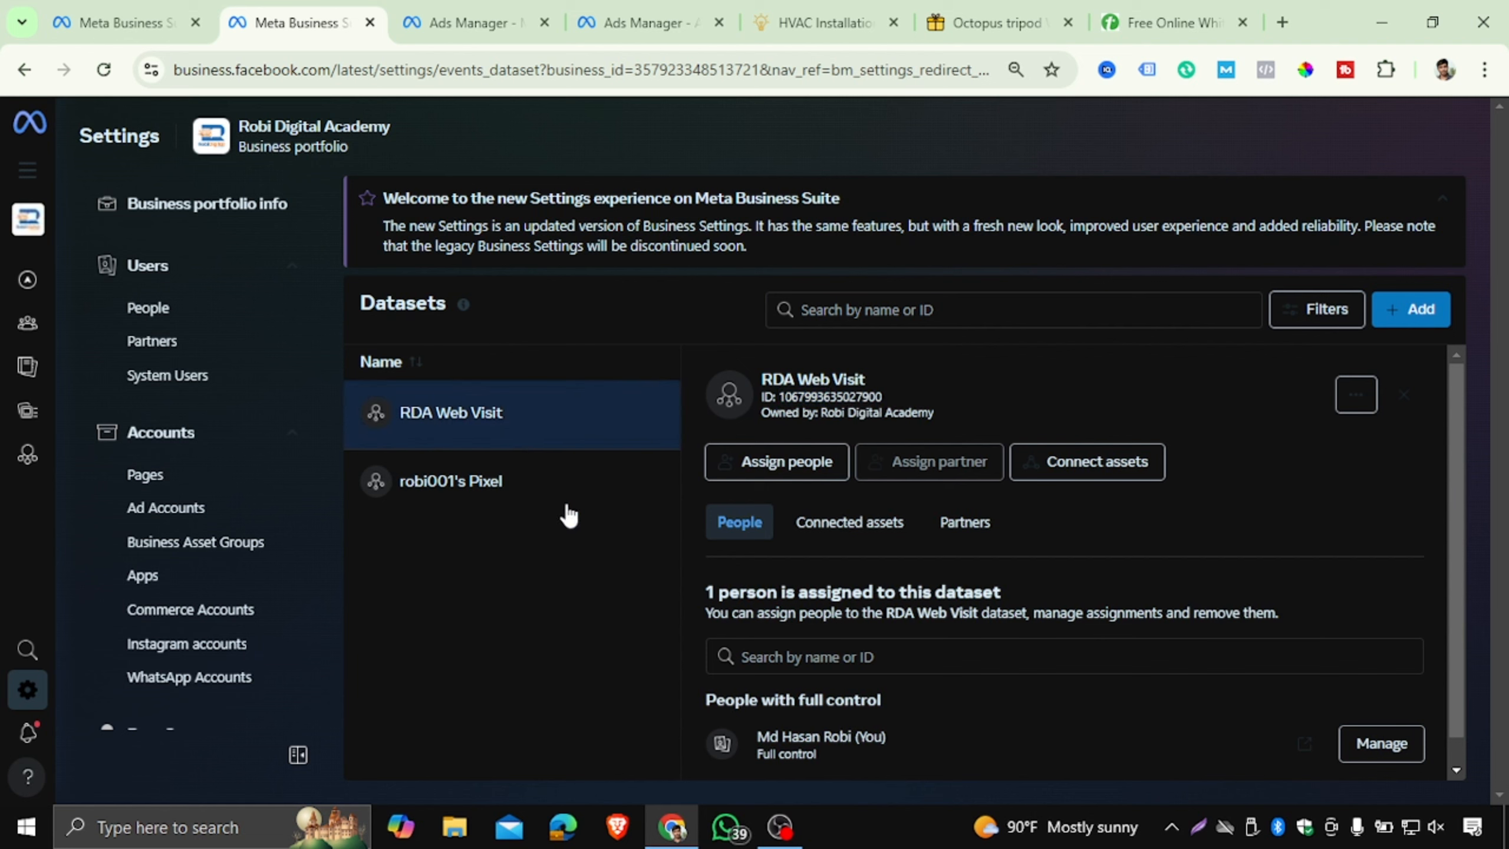
scroll(859, 499, "down", 1)
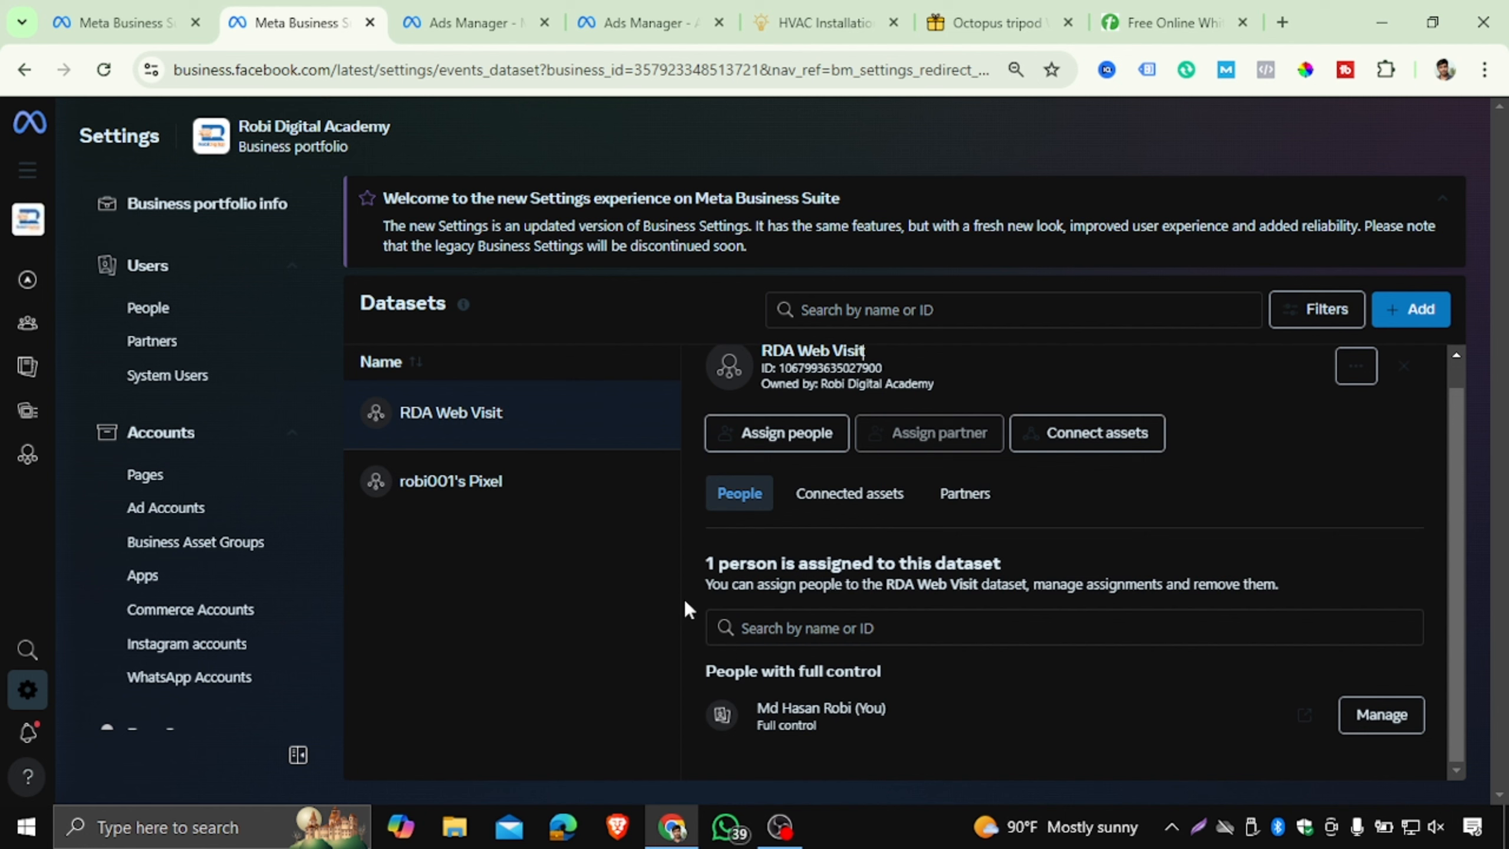
scroll(689, 588, "up", 1)
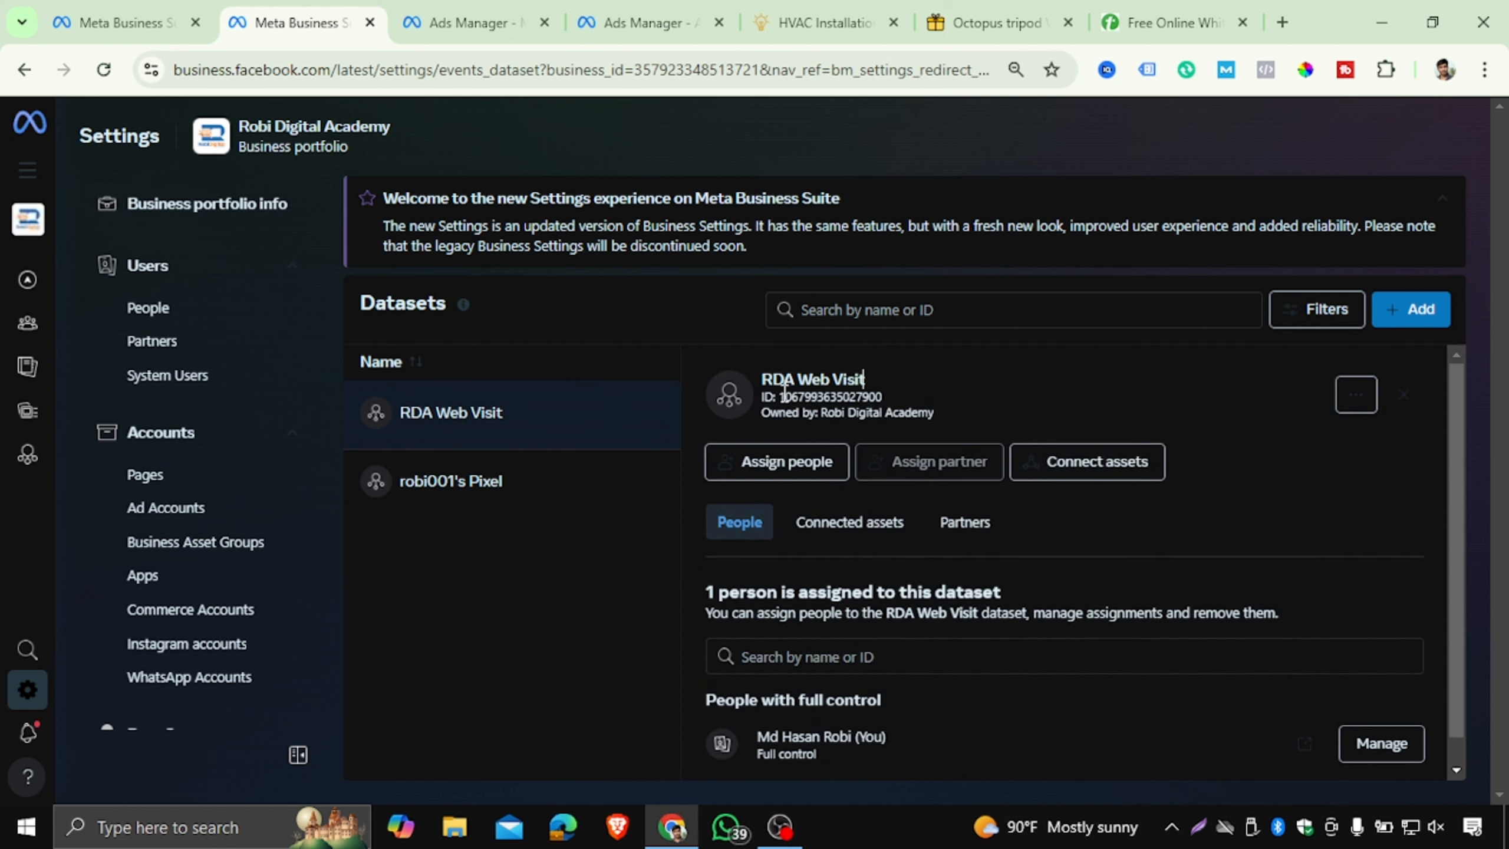
left_click_drag(782, 397, 899, 392)
left_click(900, 392)
left_click_drag(776, 397, 885, 391)
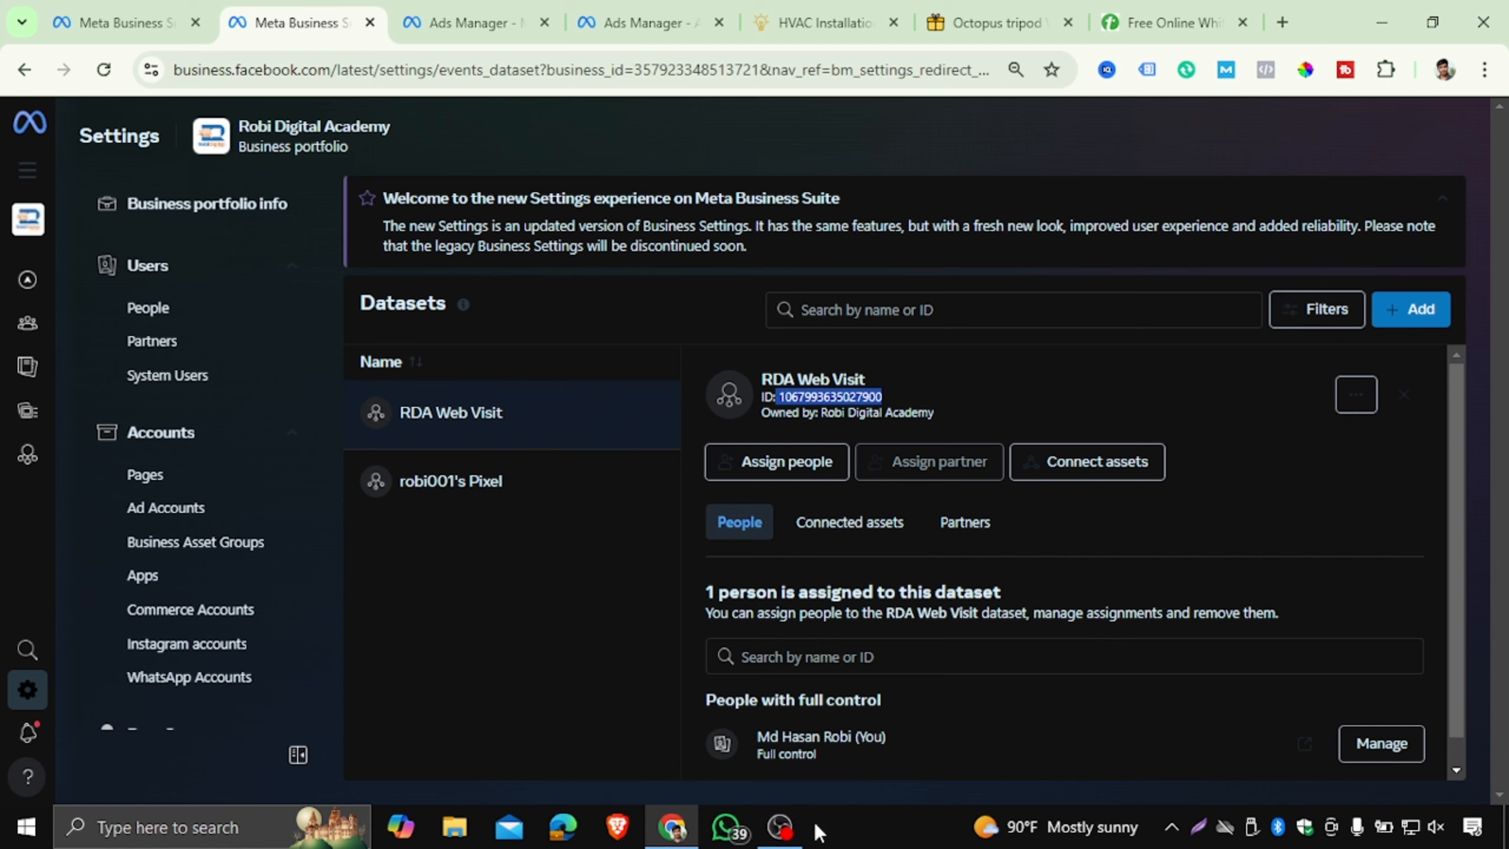
left_click(793, 832)
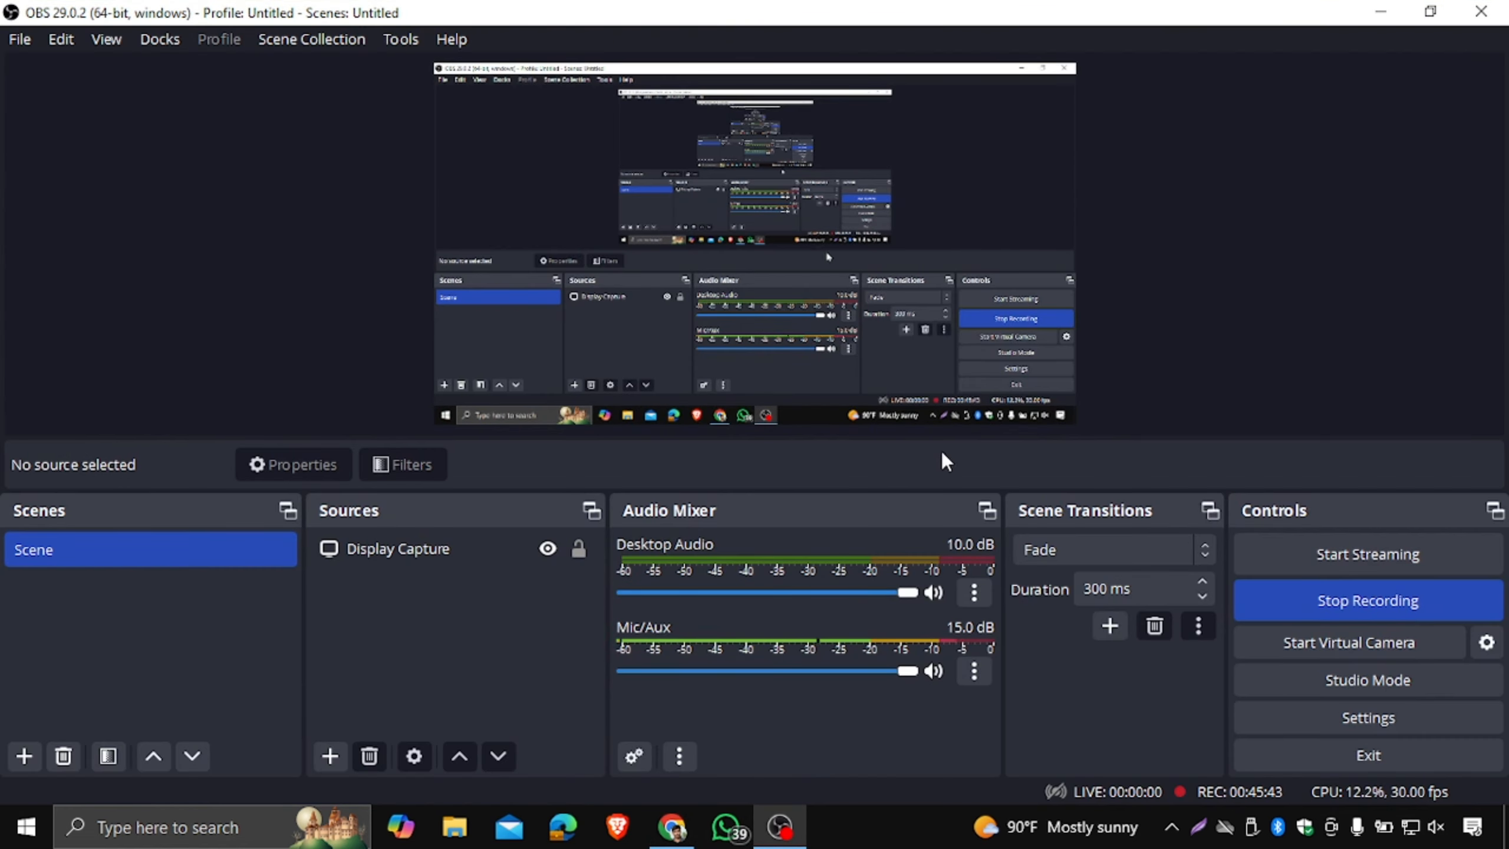